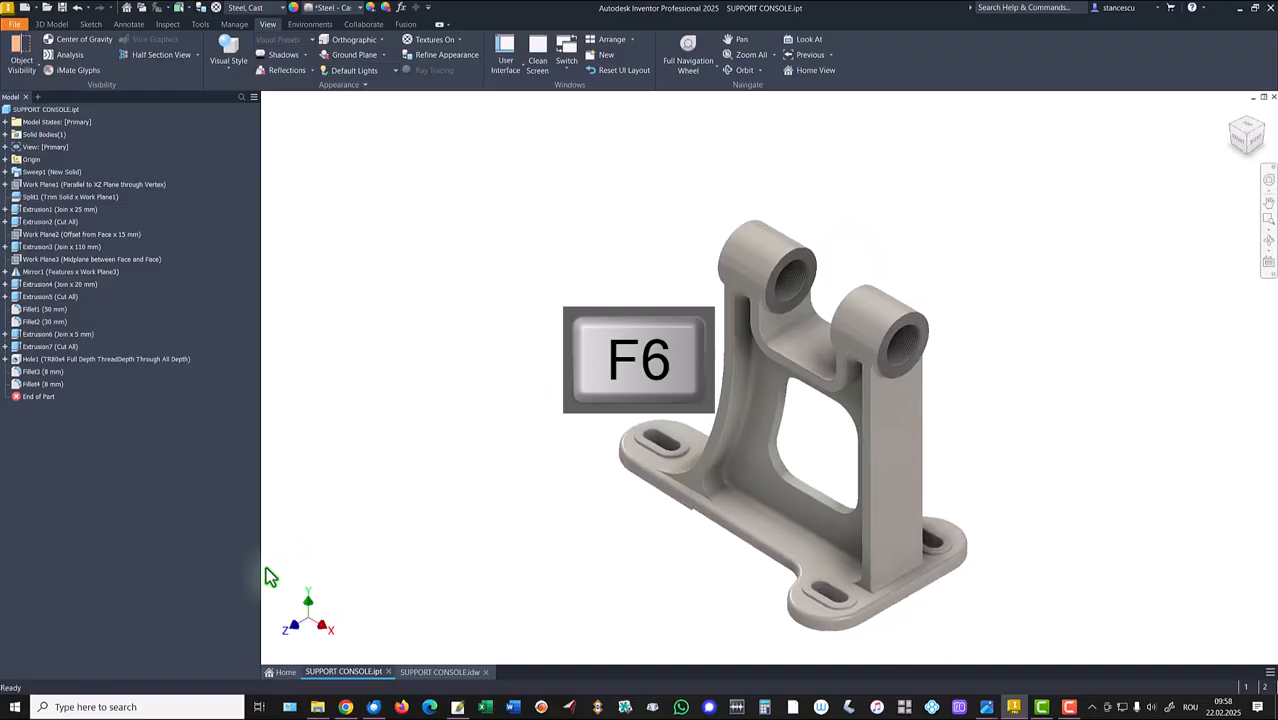
Consult the SUPPORT CONSOLE.idw drawing and create a new part from the metric Standard (mm).ipt template.
{"action": "left_click", "coordinate": [442, 673]}
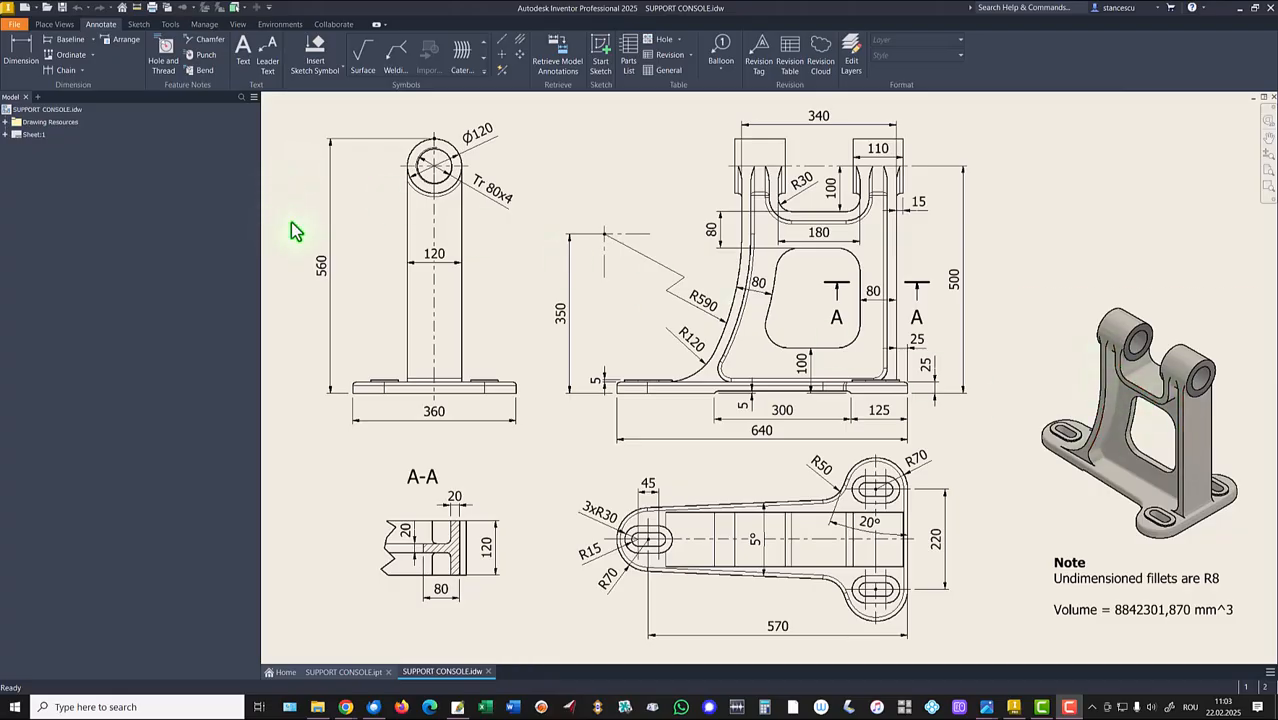
{"action": "left_click", "coordinate": [24, 7]}
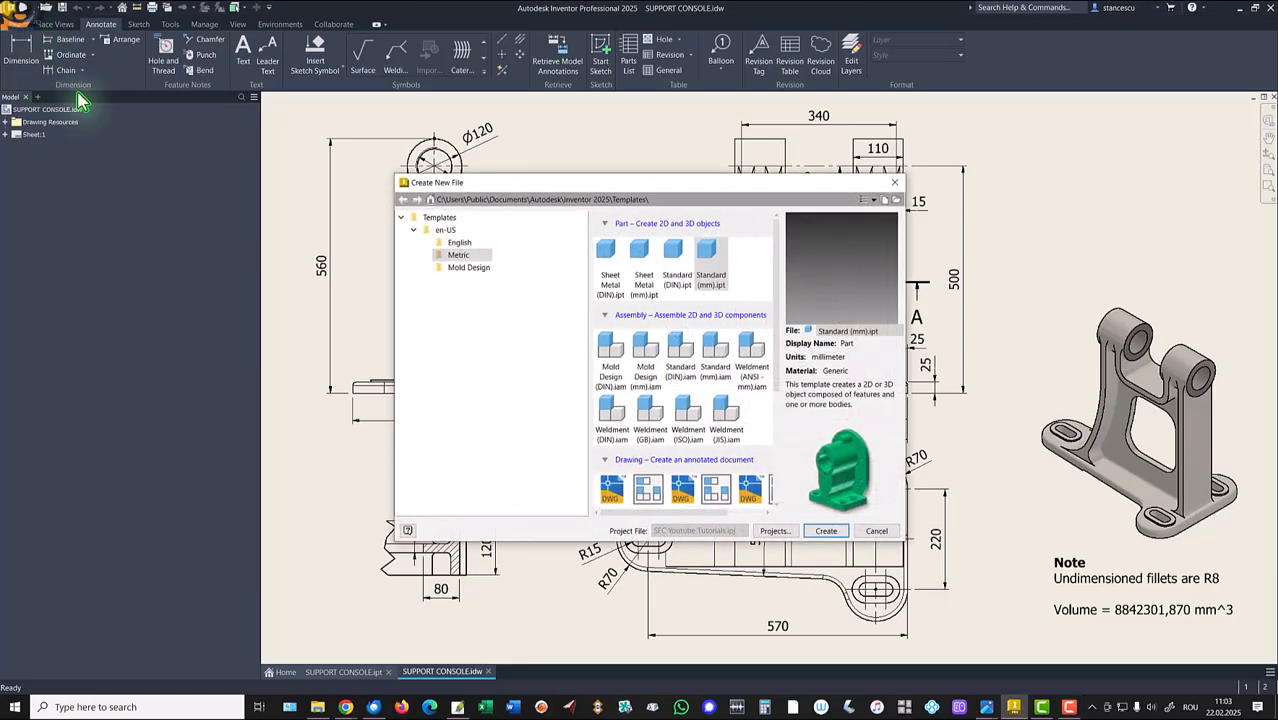
{"action": "double_click", "coordinate": [711, 258]}
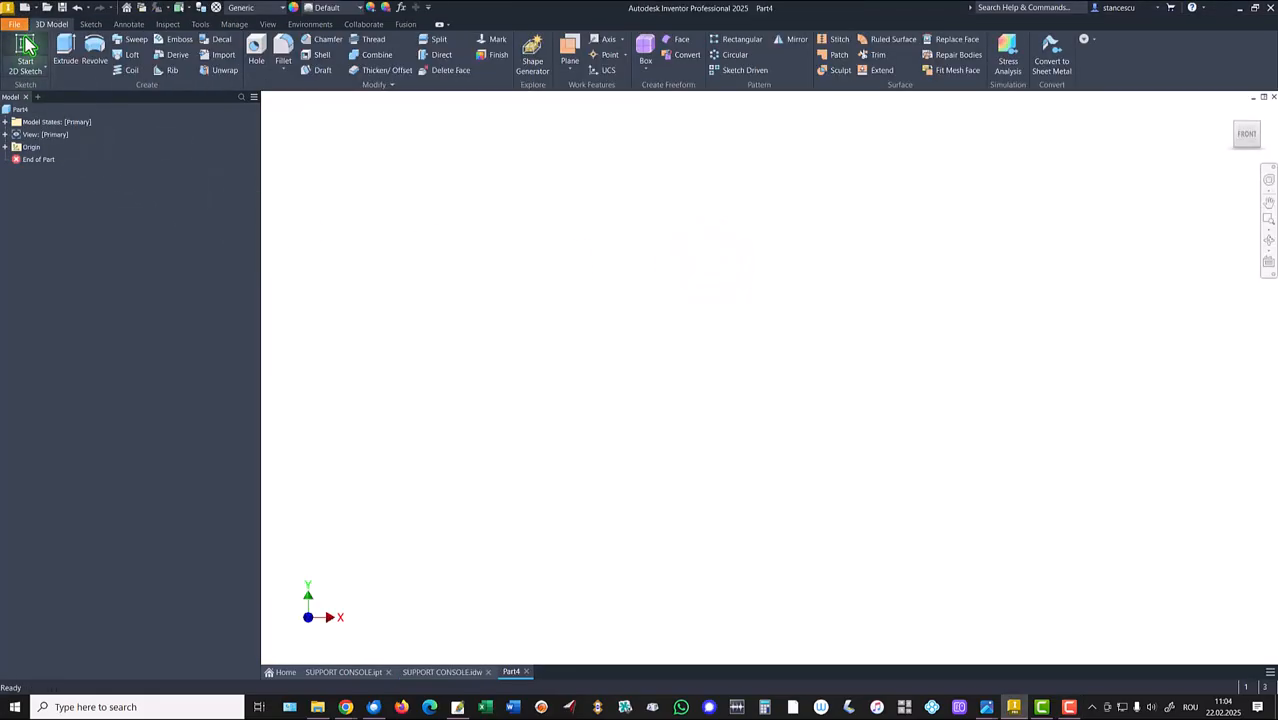
Start a 2D sketch on the XY (front) plane of the new part.
{"action": "left_click", "coordinate": [30, 62]}
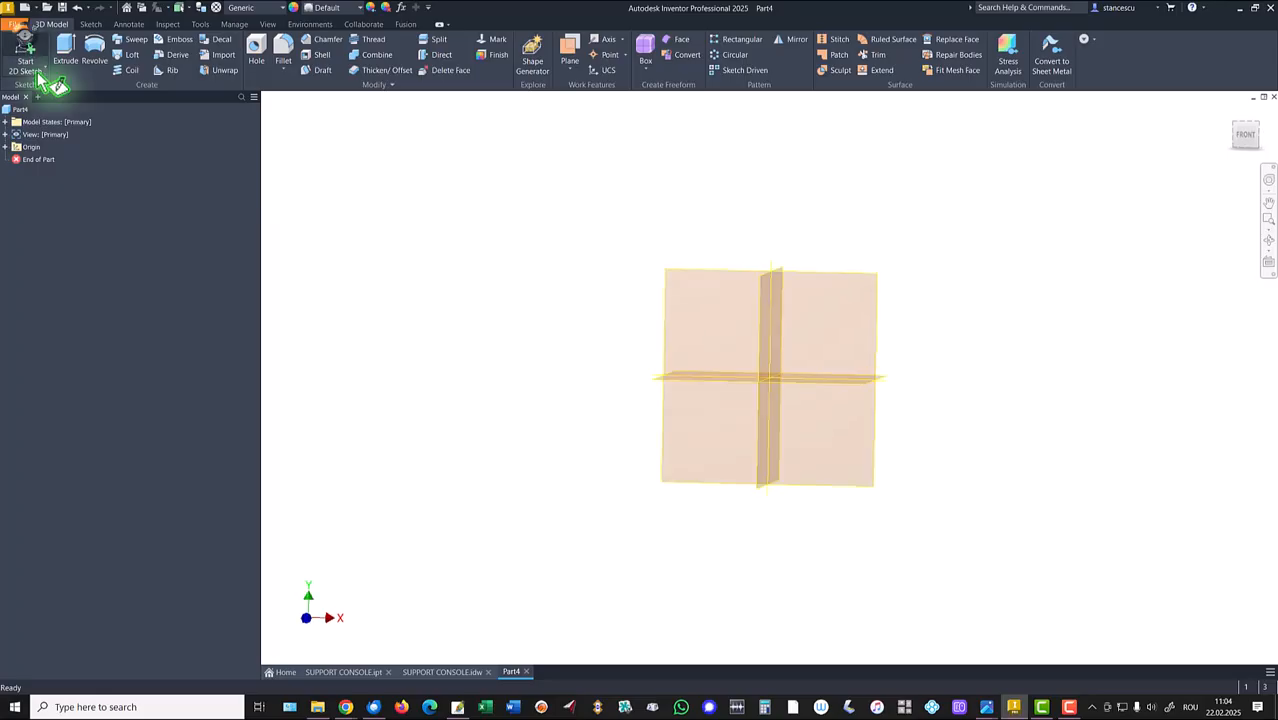
{"action": "left_click", "coordinate": [693, 212]}
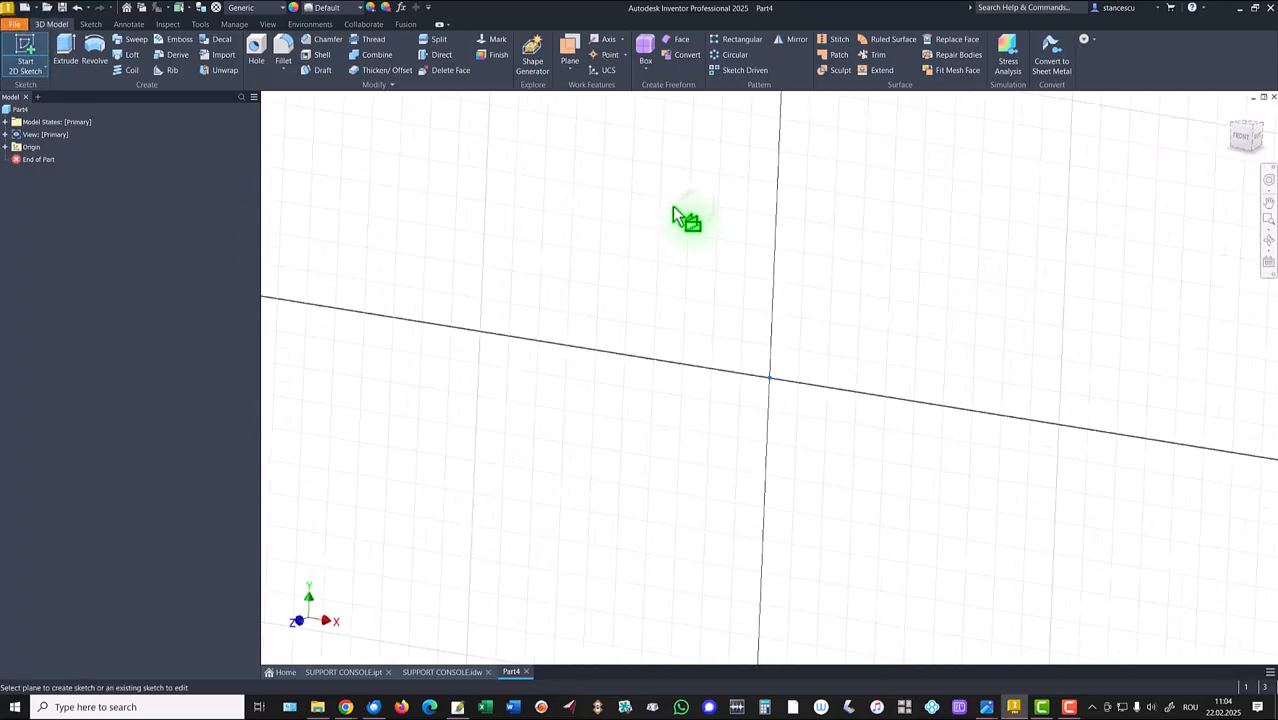
{"action": "mouse_move", "coordinate": [704, 260]}
{"action": "middle_mouse_down"}
{"action": "mouse_move", "coordinate": [858, 348]}
{"action": "mouse_move", "coordinate": [953, 431]}
{"action": "middle_mouse_up"}
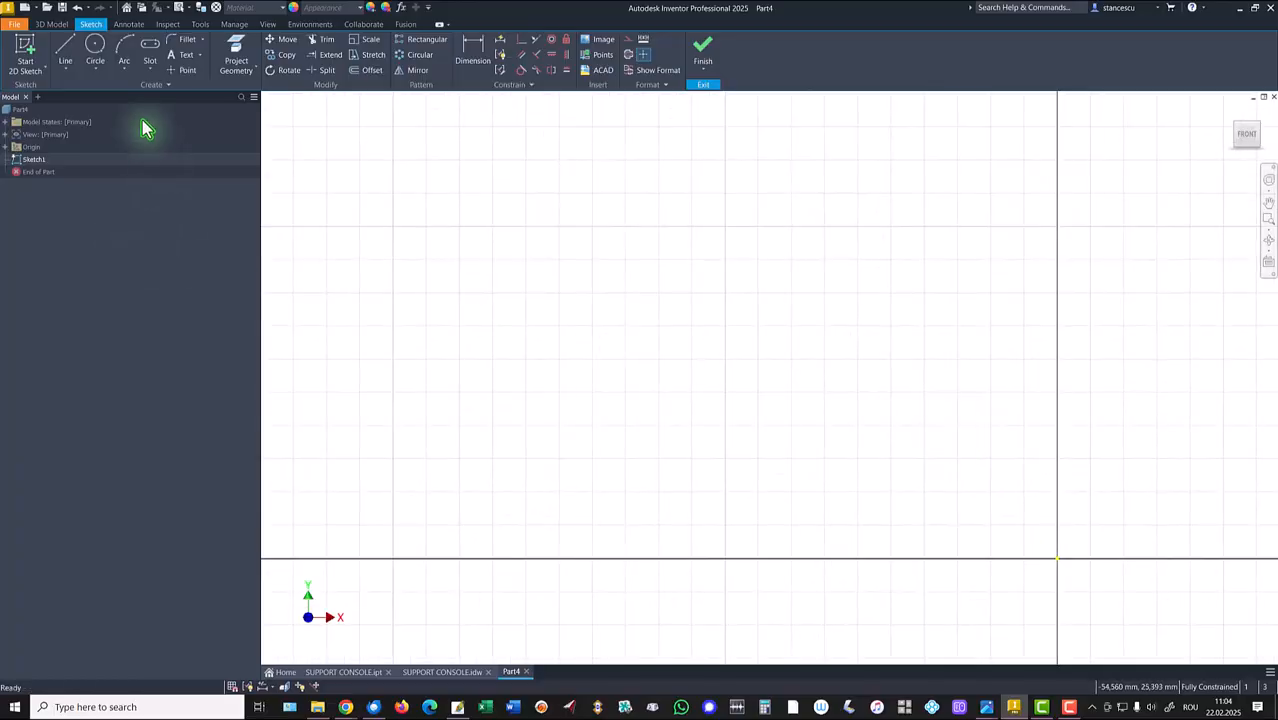
Sketch the profile's right half: a vertical line about 14 mm long, a tangent top arc, a short downward line, a tangent fillet arc and a horizontal line about 3 mm long.
{"action": "left_click", "coordinate": [66, 44]}
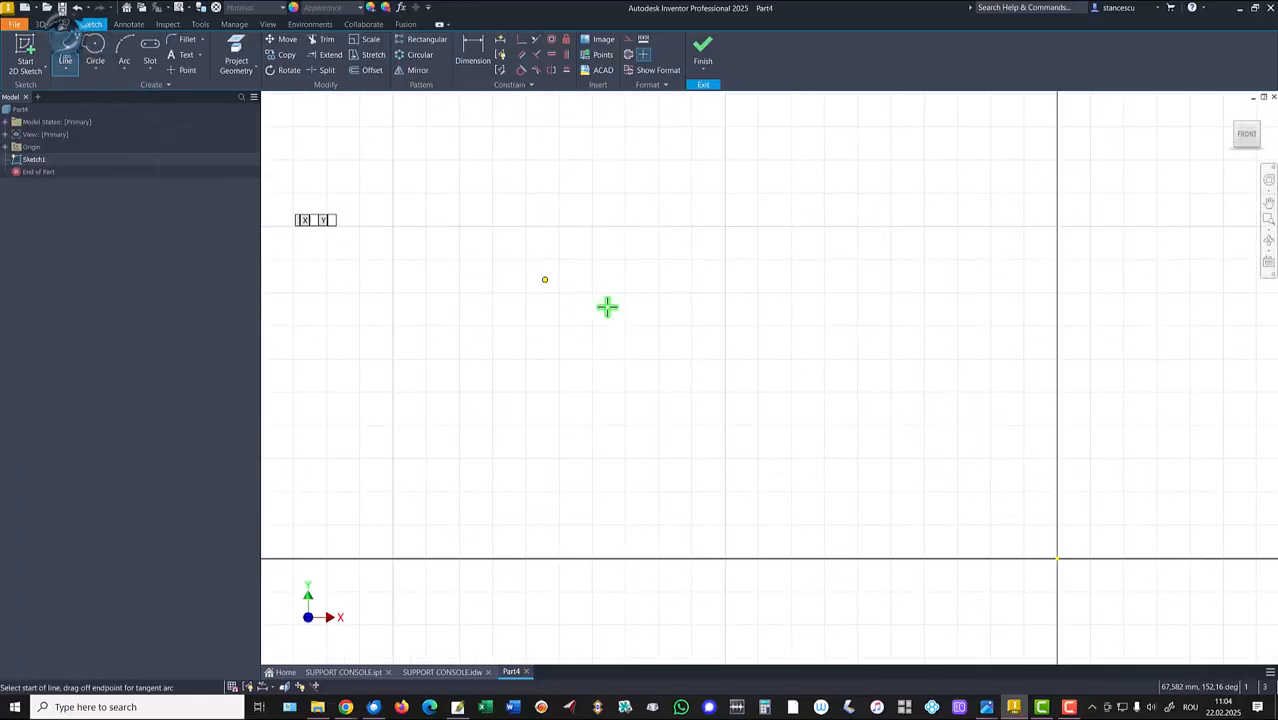
{"action": "left_click", "coordinate": [1041, 519]}
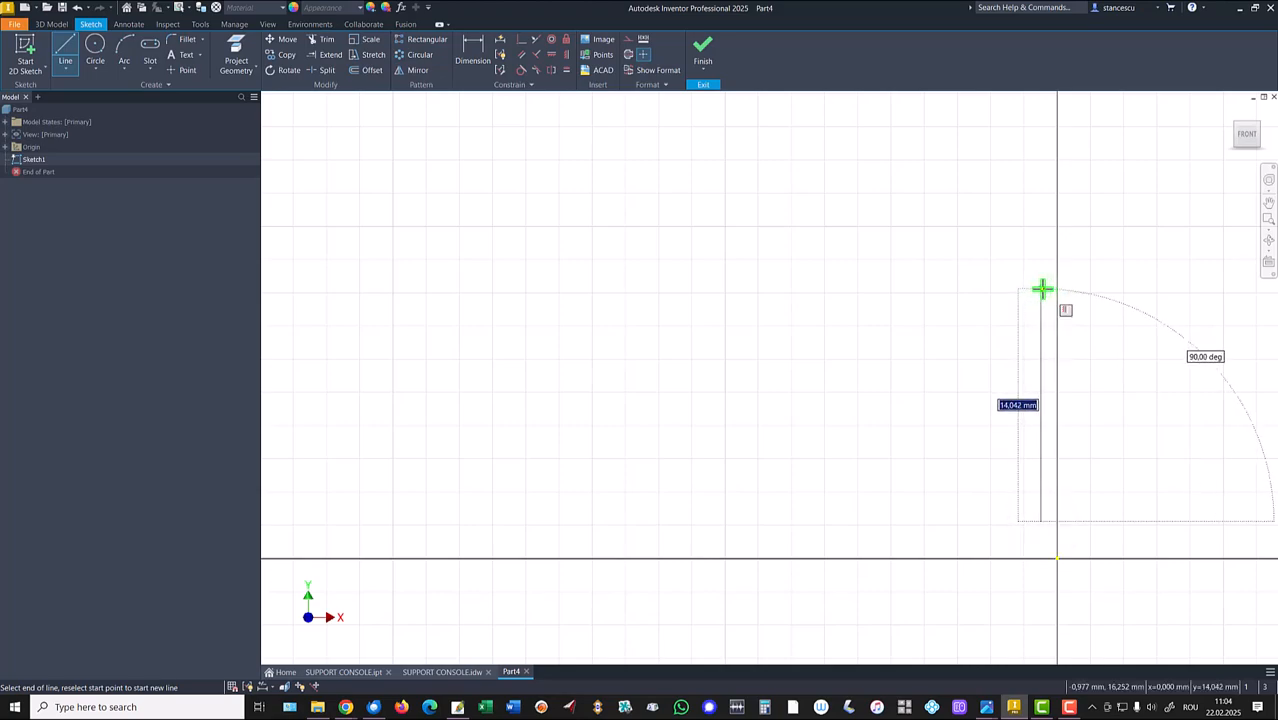
{"action": "left_click", "coordinate": [1042, 290]}
{"action": "left_click_drag", "start_coordinate": [1042, 290], "coordinate": [1010, 290]}
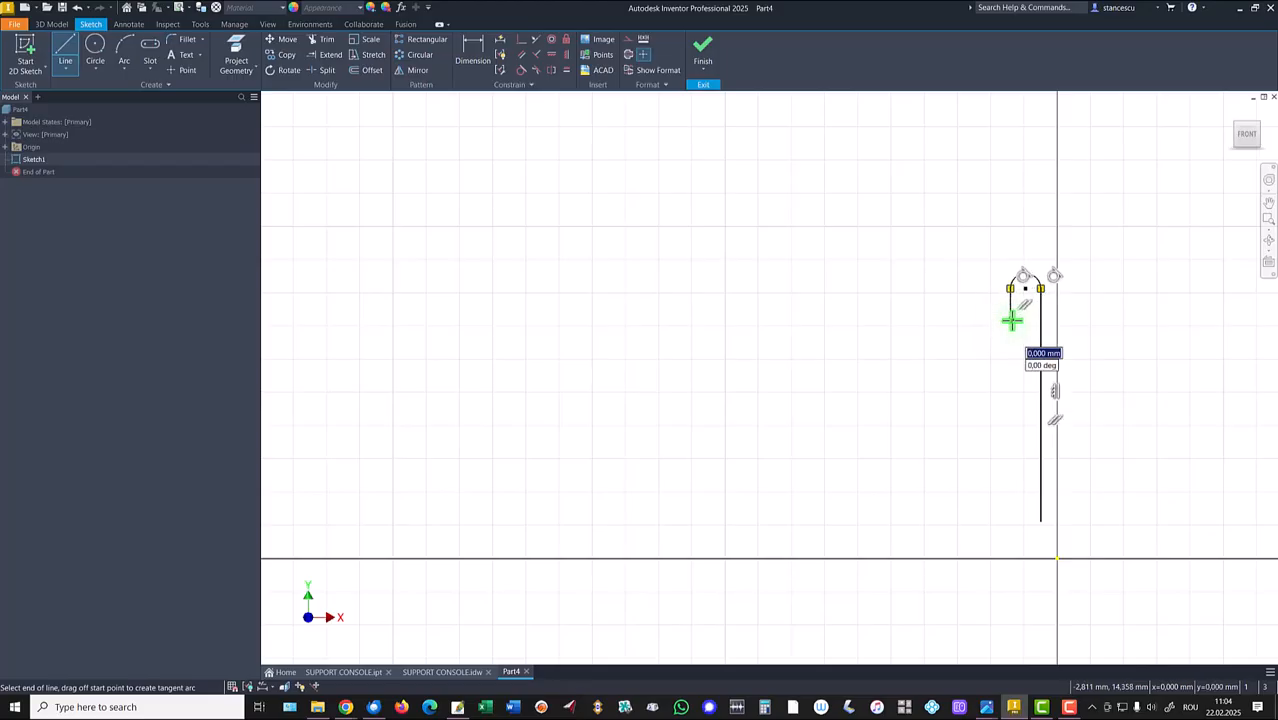
{"action": "left_click_drag", "start_coordinate": [1010, 323], "coordinate": [1001, 333]}
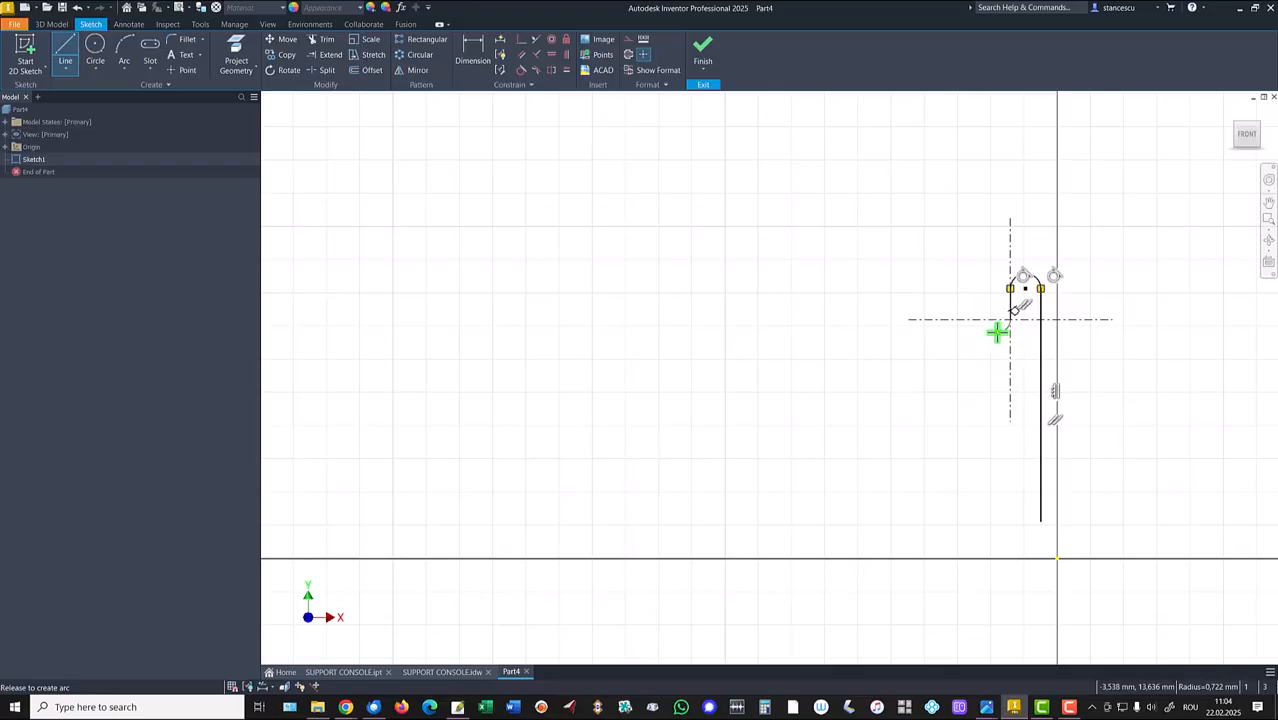
{"action": "left_click_drag", "start_coordinate": [997, 332], "coordinate": [988, 336]}
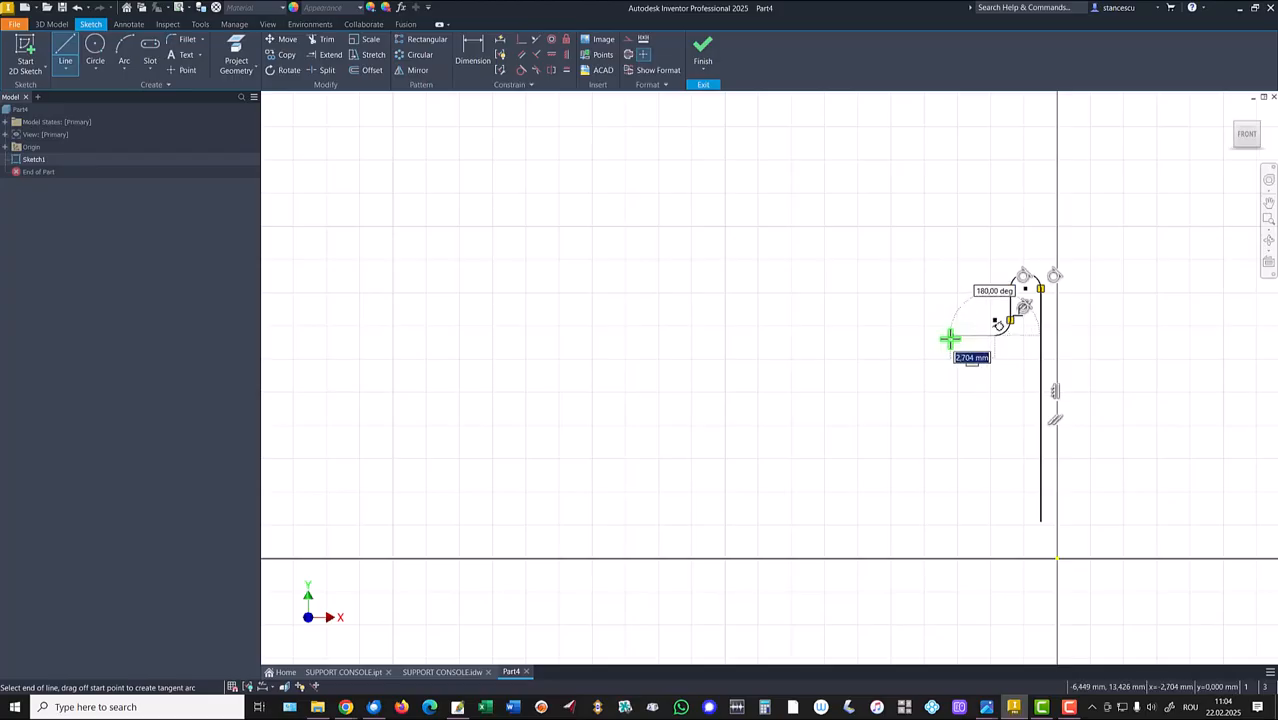
{"action": "left_click", "coordinate": [947, 337]}
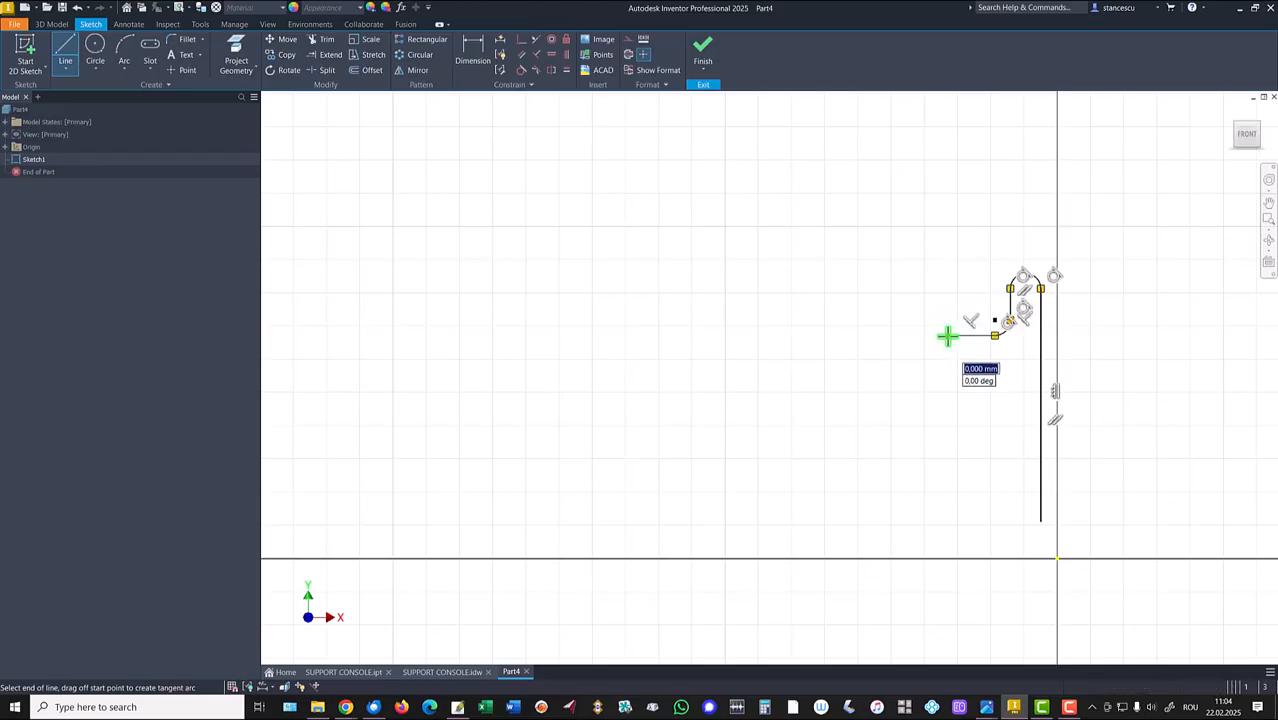
Continue the profile with a fillet arc, a short upward line, a top arc, a downward line about 4.5 mm long, a large tangent arc and a small foot arc.
{"action": "left_click_drag", "start_coordinate": [946, 336], "coordinate": [927, 290]}
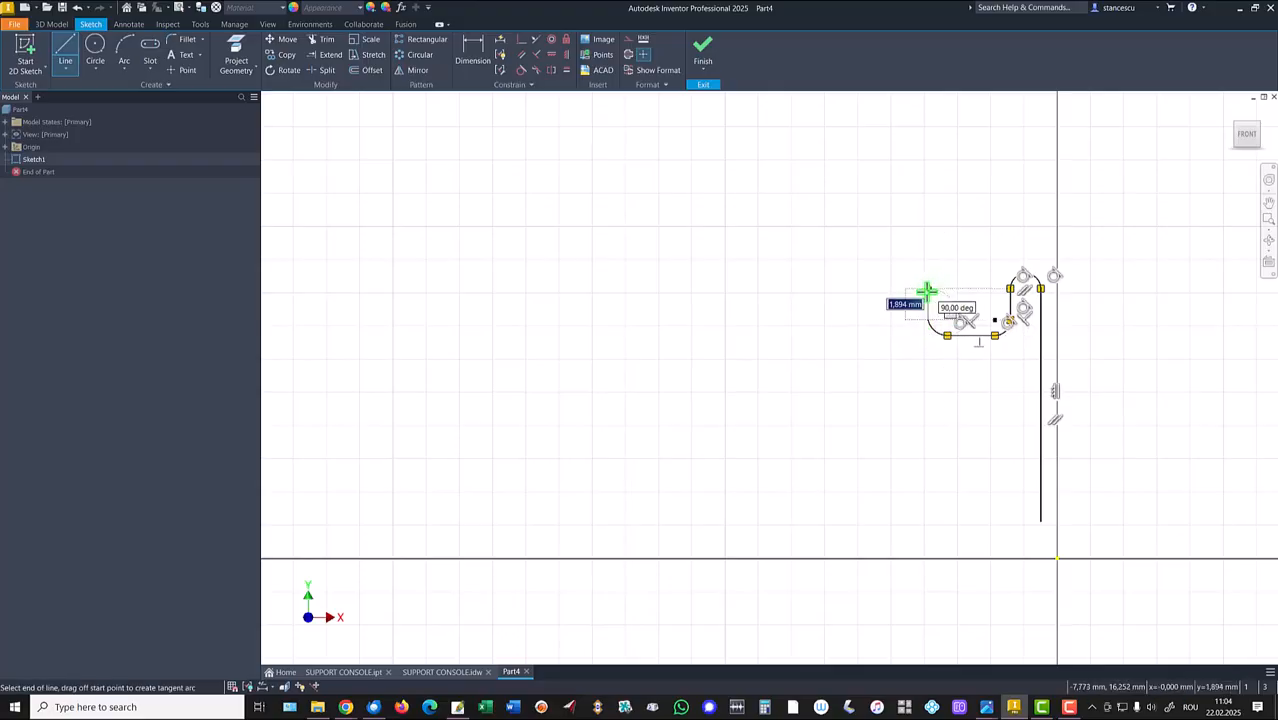
{"action": "left_click_drag", "start_coordinate": [926, 289], "coordinate": [885, 290]}
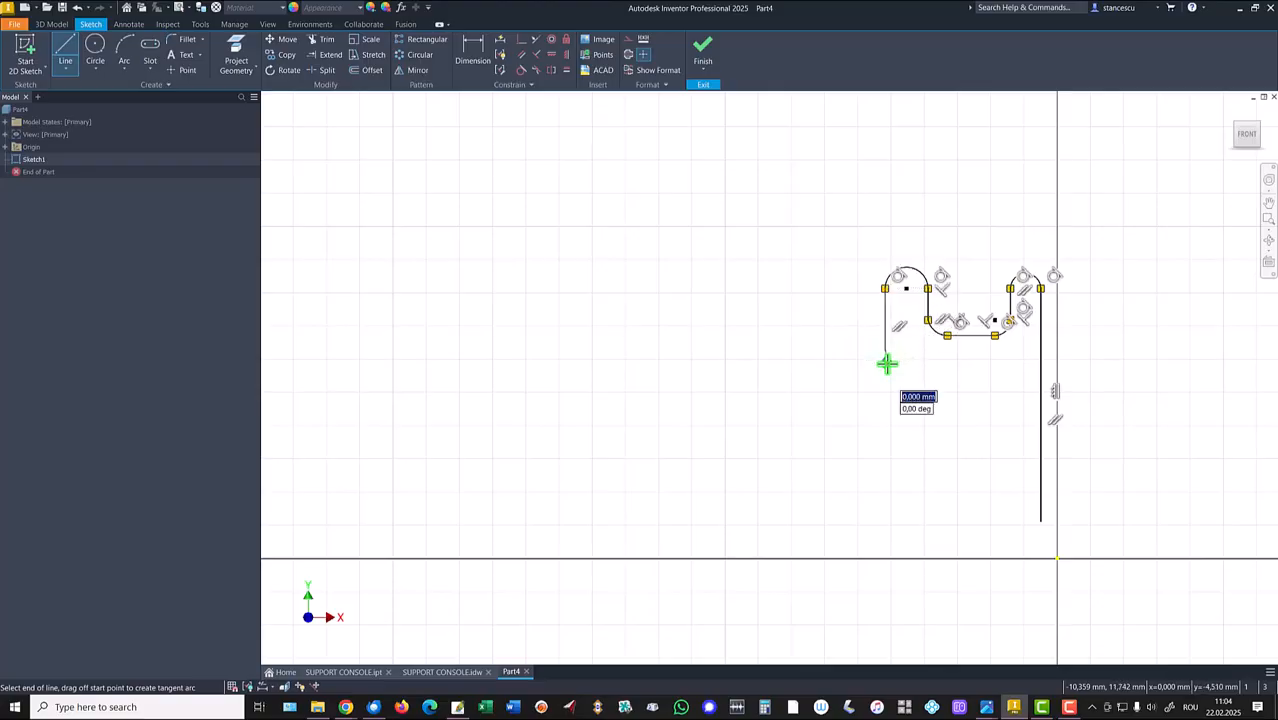
{"action": "left_click", "coordinate": [886, 365]}
{"action": "left_click_drag", "start_coordinate": [885, 366], "coordinate": [864, 470]}
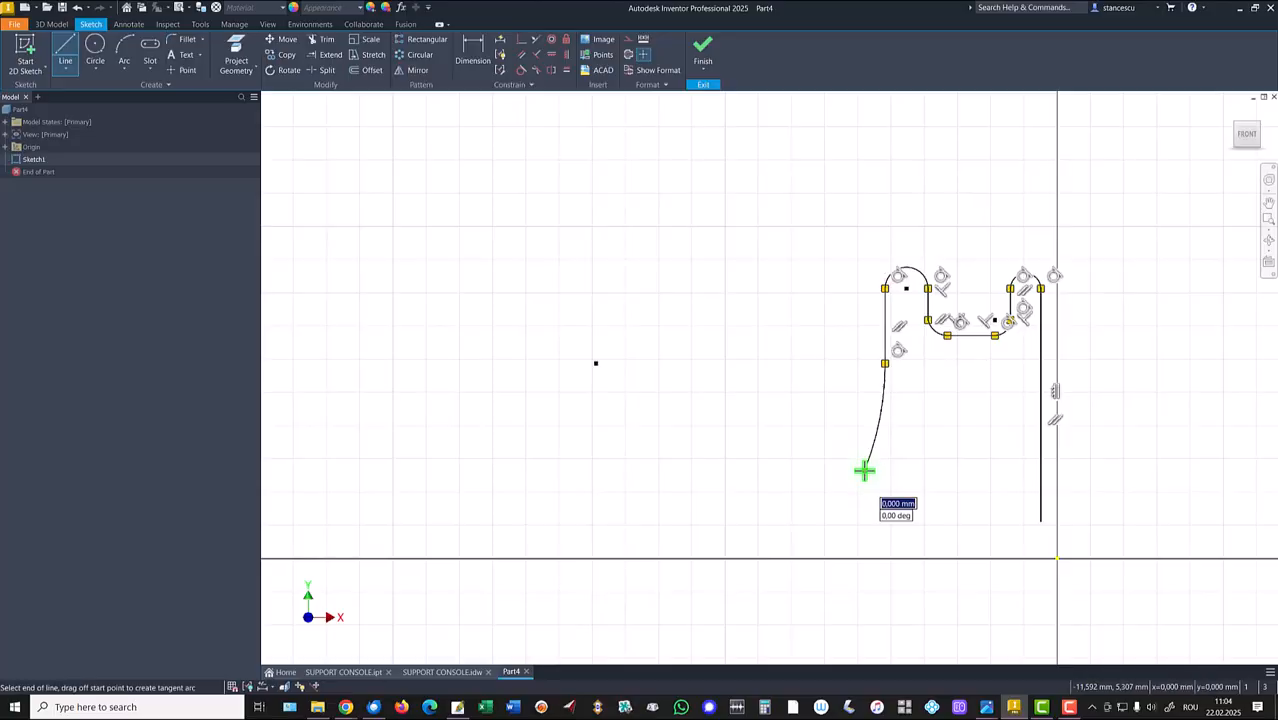
{"action": "left_click_drag", "start_coordinate": [864, 471], "coordinate": [836, 488]}
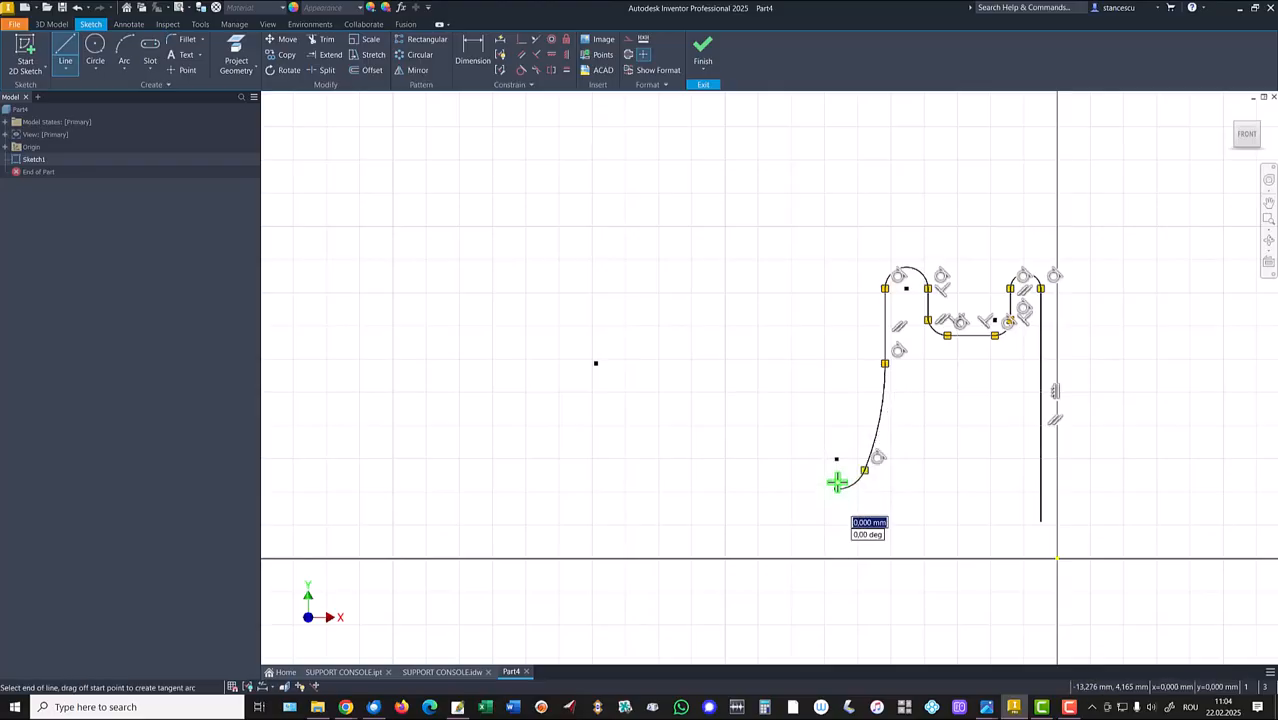
{"action": "key", "text": "Escape"}
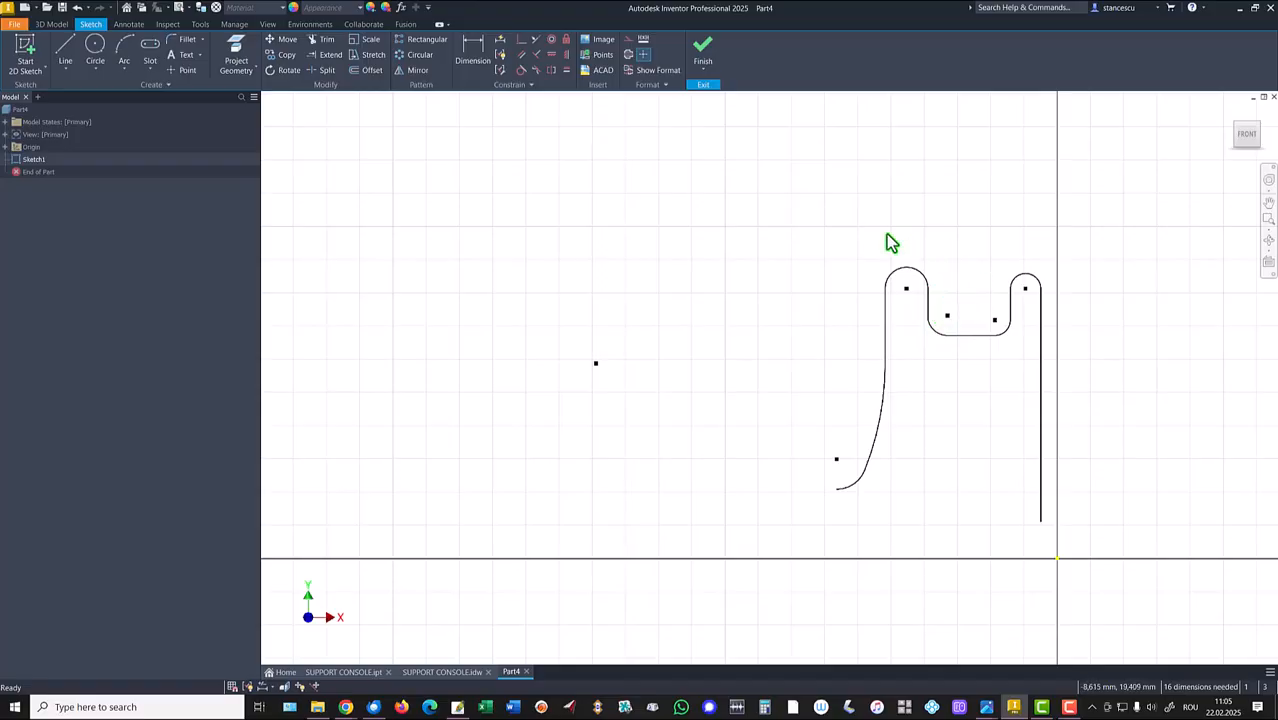
Check the upper profile's constraints and make the recess's left vertical line tangent to the fillet arc below it.
{"action": "mouse_move", "coordinate": [843, 229]}
{"action": "left_mouse_down"}
{"action": "mouse_move", "coordinate": [984, 391]}
{"action": "mouse_move", "coordinate": [1093, 399]}
{"action": "left_mouse_up"}
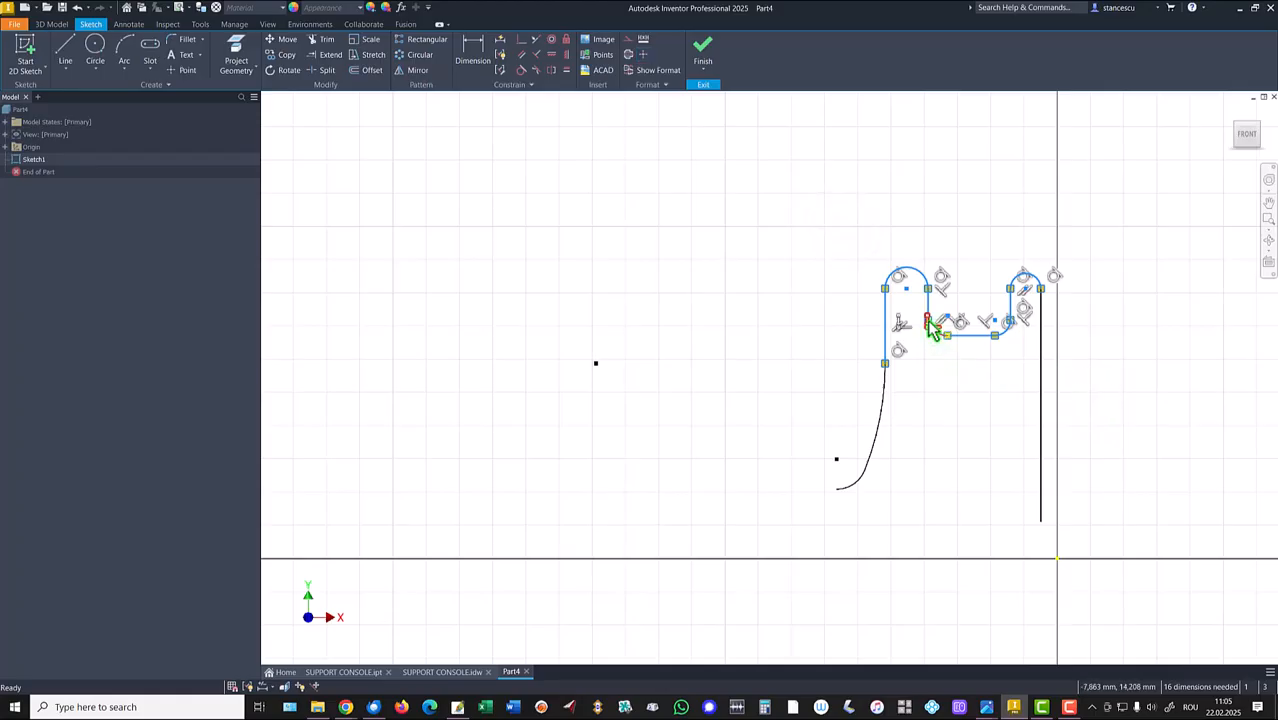
{"action": "left_click", "coordinate": [790, 242]}
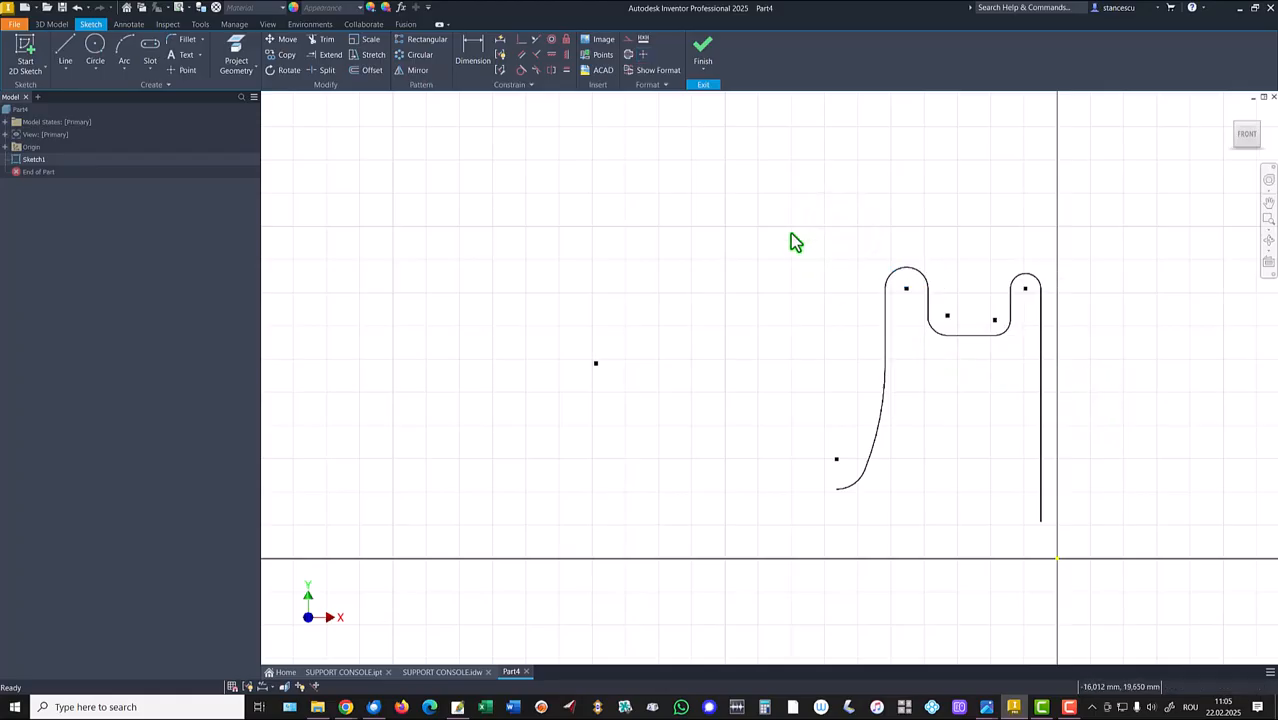
{"action": "left_click", "coordinate": [522, 69]}
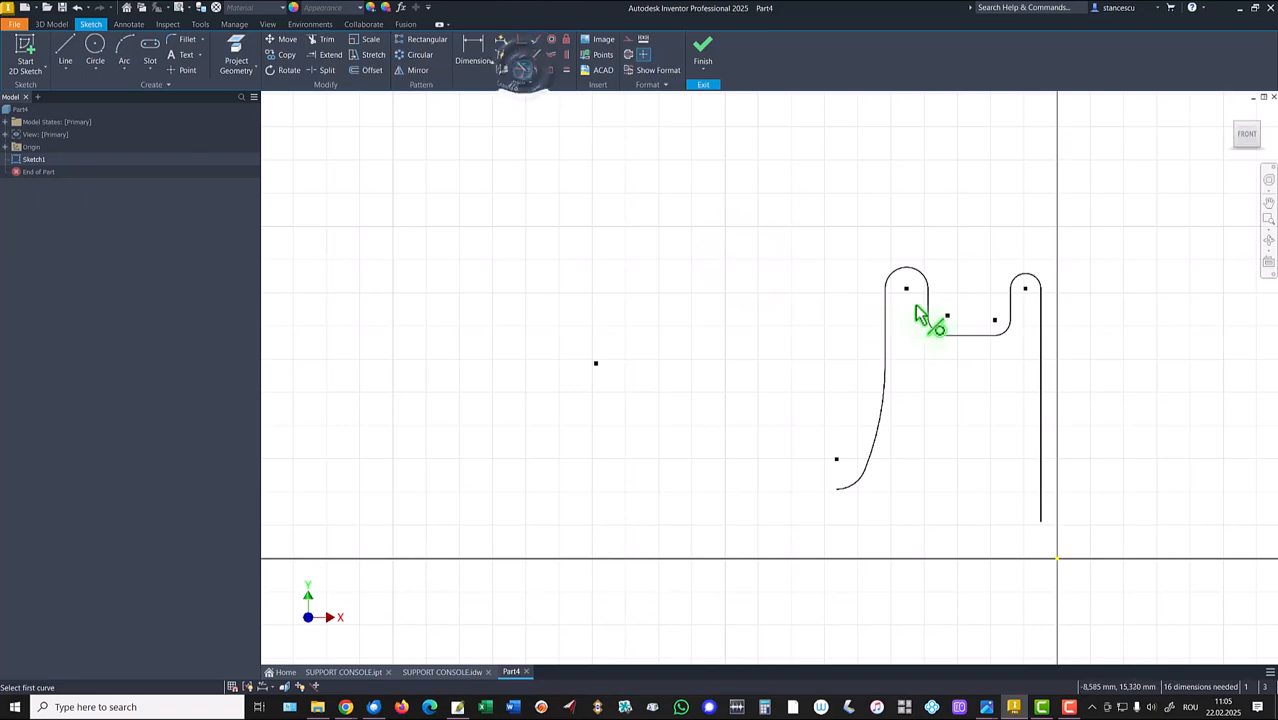
{"action": "left_click", "coordinate": [931, 322]}
{"action": "left_click", "coordinate": [933, 336]}
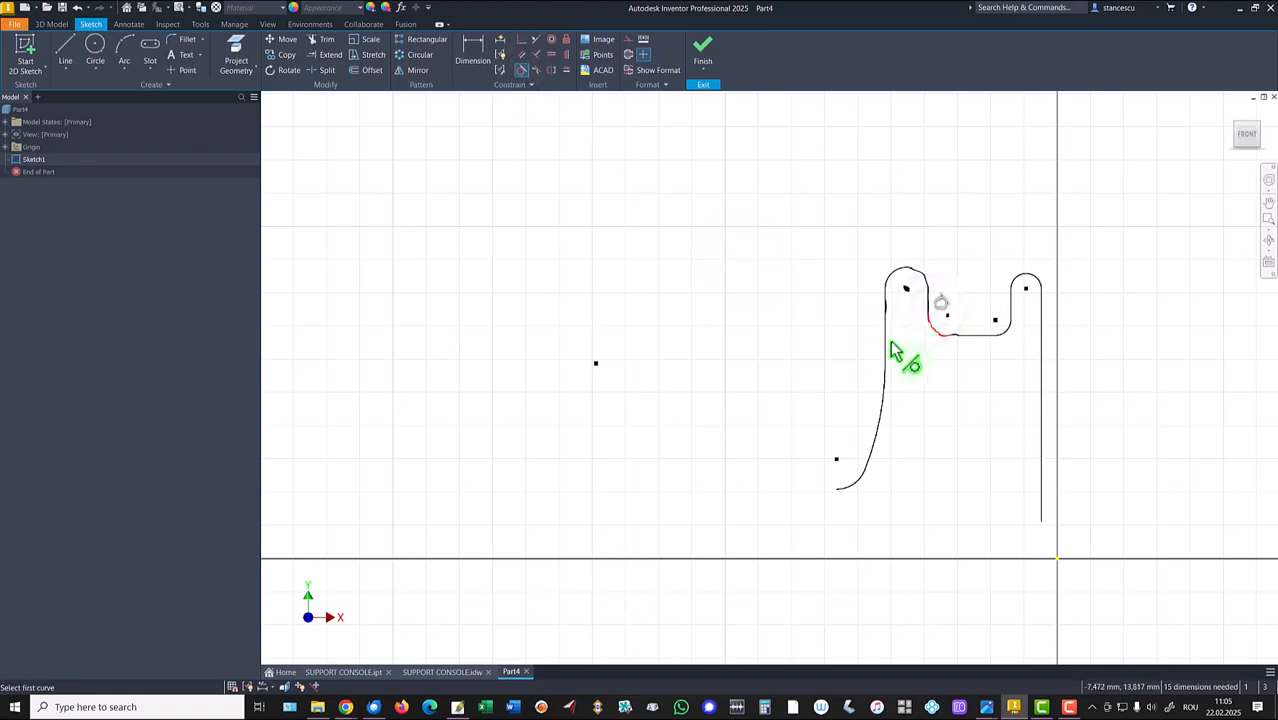
Make the two top arcs equal in radius and the two lower fillet arcs of the recess equal in radius.
{"action": "left_click", "coordinate": [566, 71]}
{"action": "left_click", "coordinate": [893, 283]}
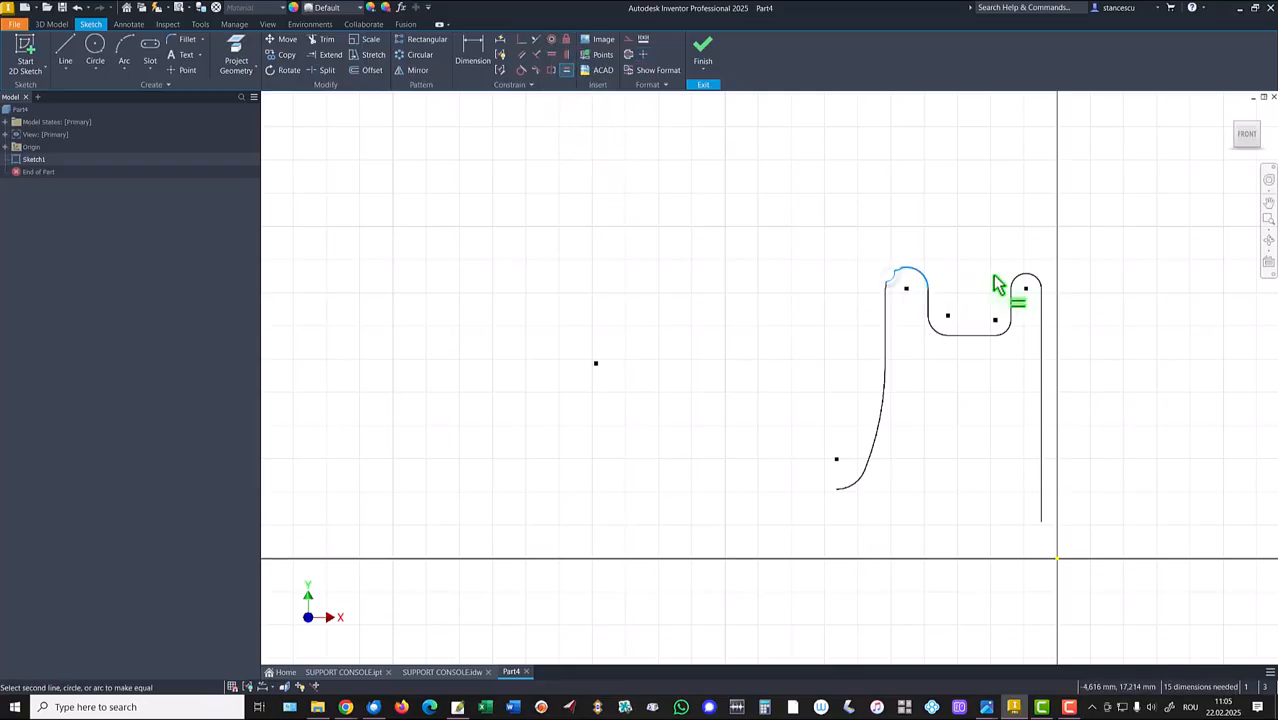
{"action": "left_click", "coordinate": [1017, 282]}
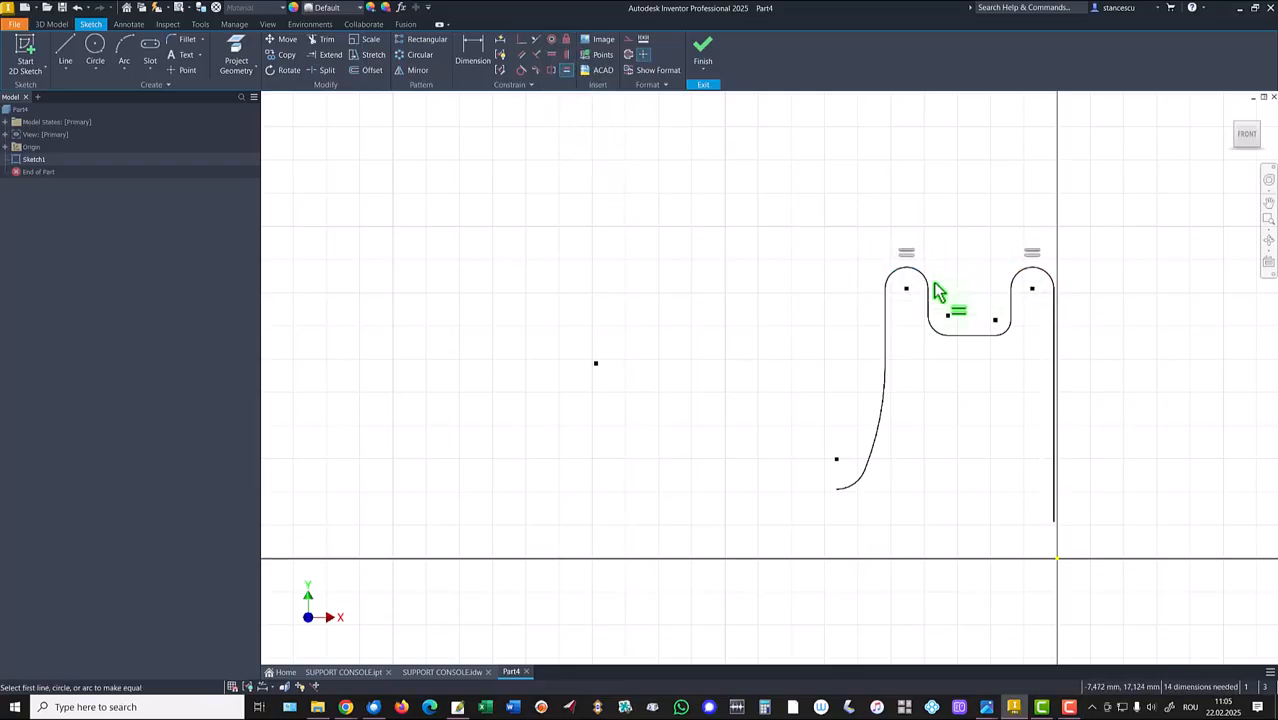
{"action": "left_click", "coordinate": [934, 330]}
{"action": "left_click", "coordinate": [1005, 334]}
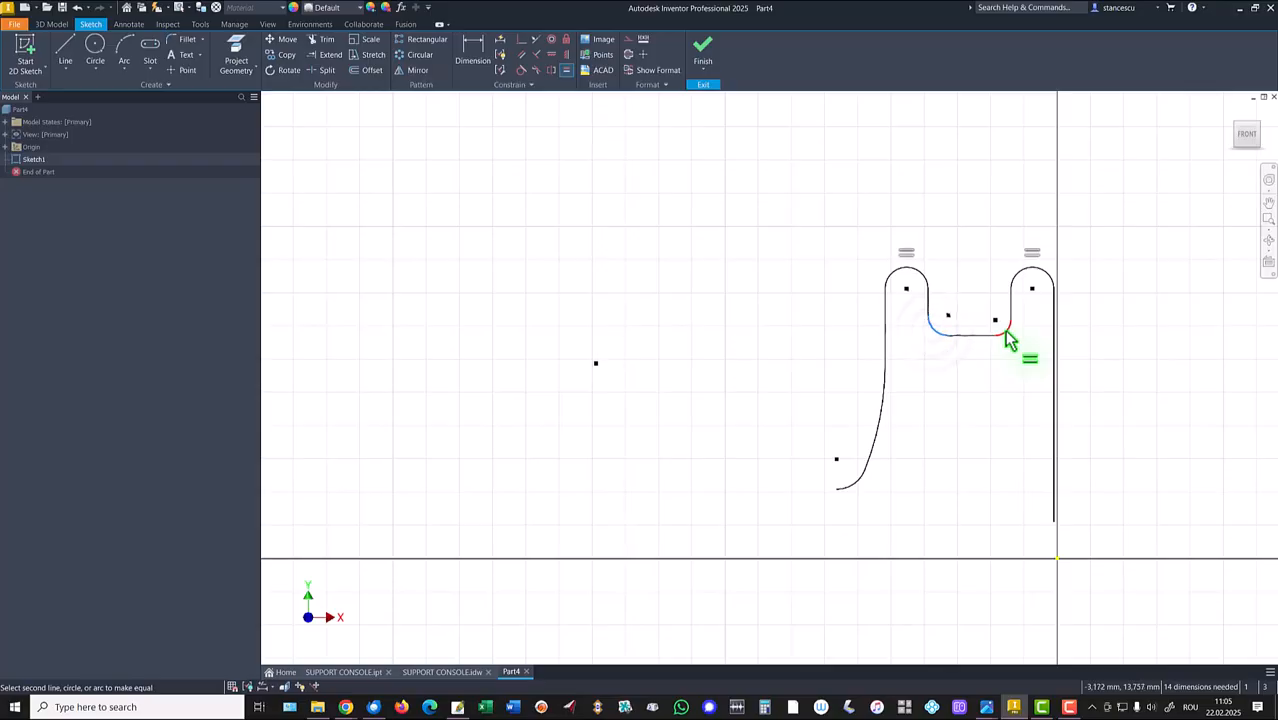
Align the centres of the two top arcs horizontally, and likewise the centres of the two recess fillet arcs.
{"action": "left_click", "coordinate": [551, 56]}
{"action": "left_click", "coordinate": [906, 289]}
{"action": "left_click", "coordinate": [1037, 286]}
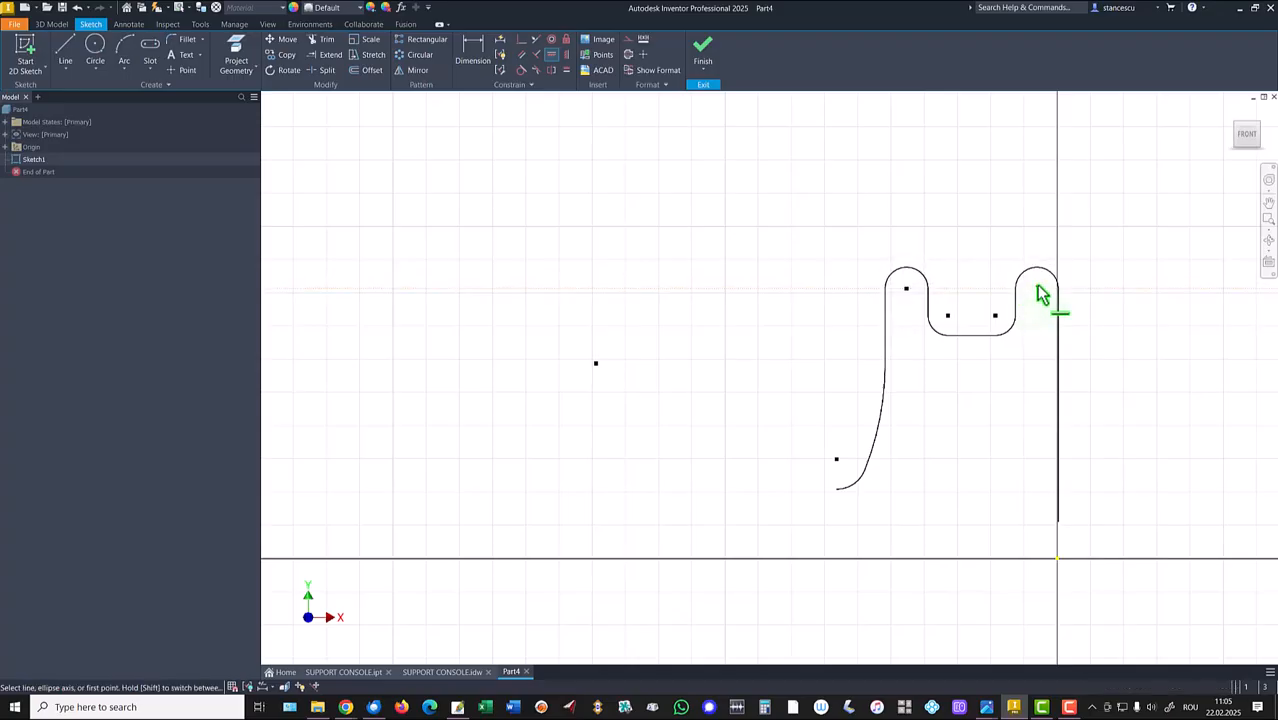
{"action": "left_click", "coordinate": [949, 318]}
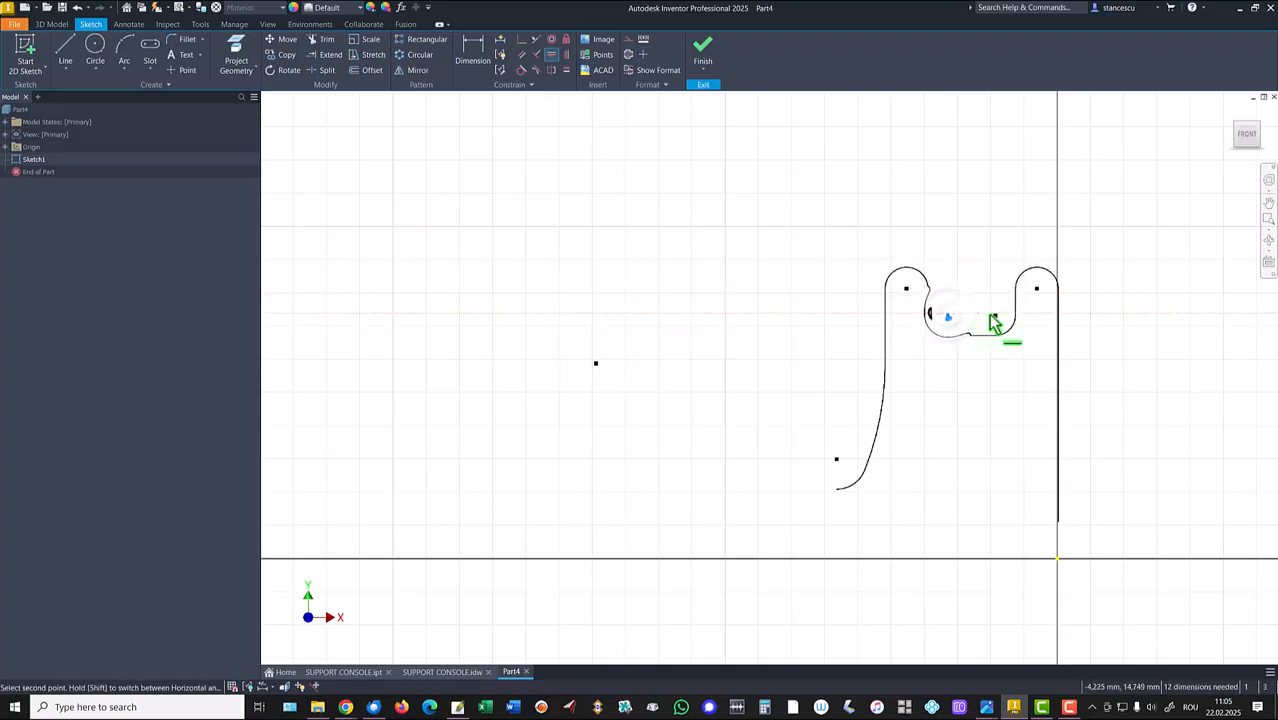
{"action": "left_click", "coordinate": [995, 318]}
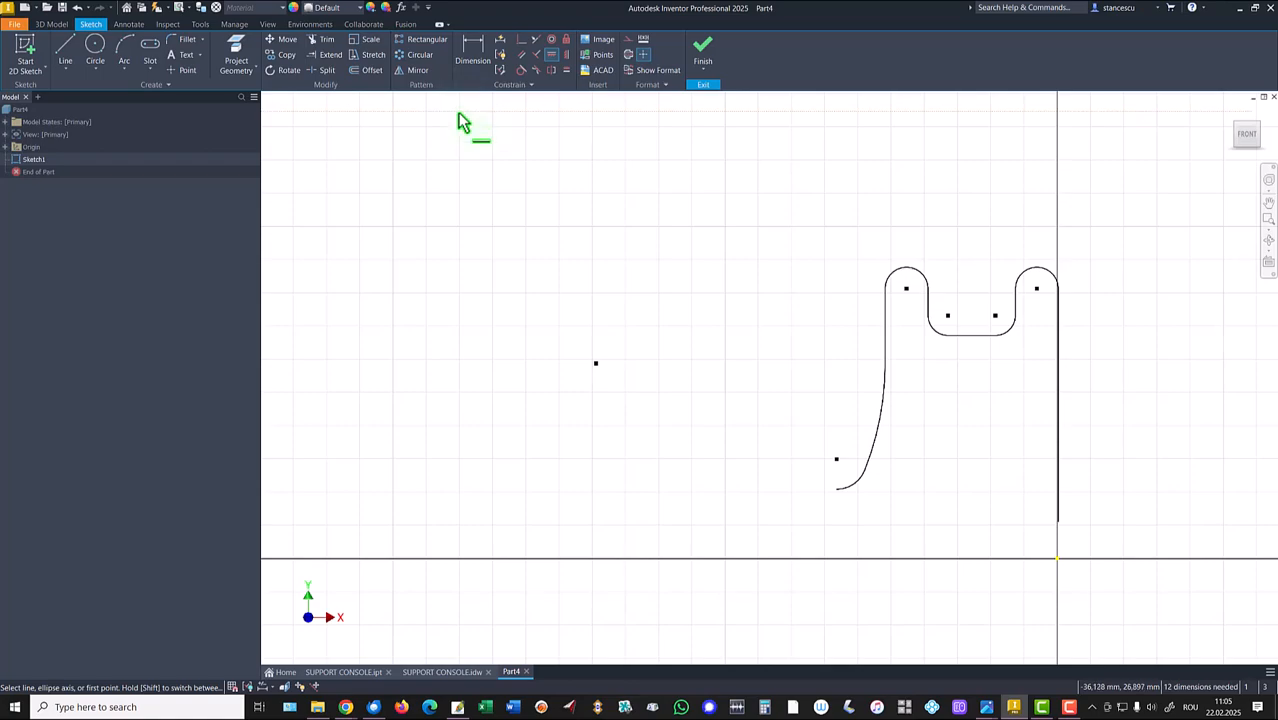
Align the right line's lower end horizontally with the left foot arc's end, and move the right leg slightly left of the vertical axis.
{"action": "left_click", "coordinate": [474, 55]}
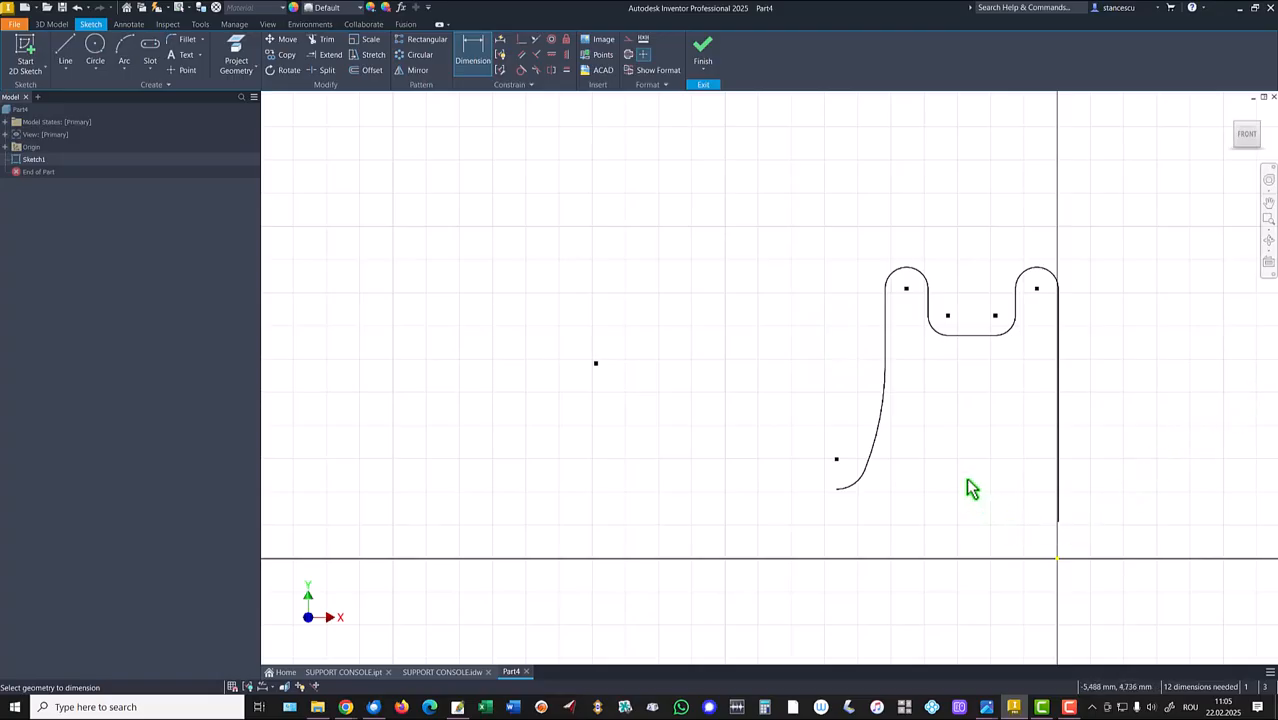
{"action": "key", "text": "l"}
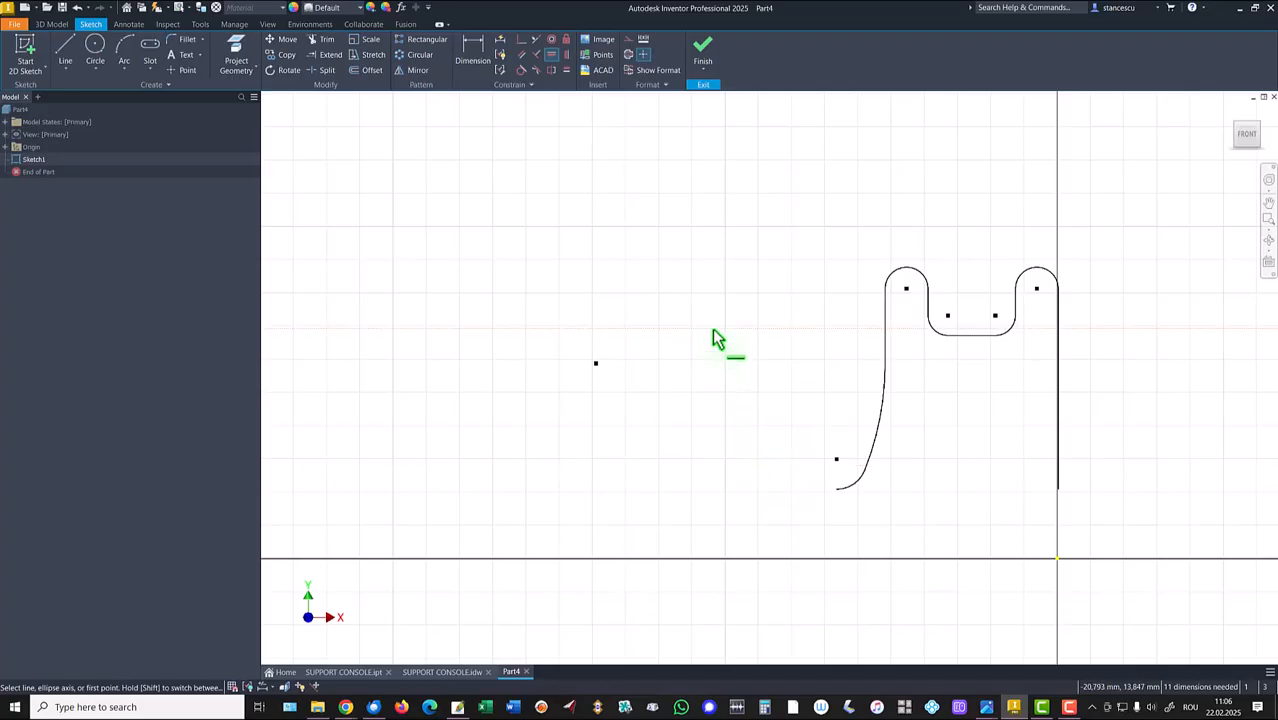
{"action": "key", "text": "Escape"}
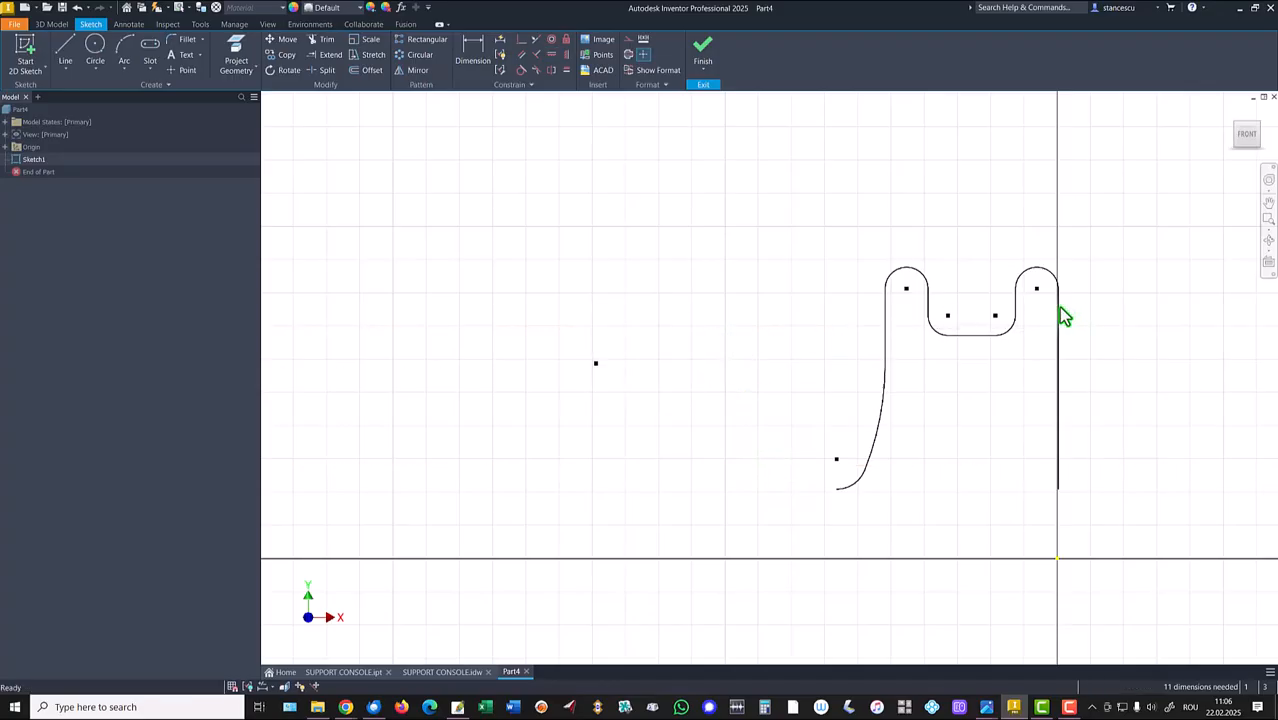
{"action": "left_click_drag", "start_coordinate": [1036, 294], "coordinate": [1026, 289]}
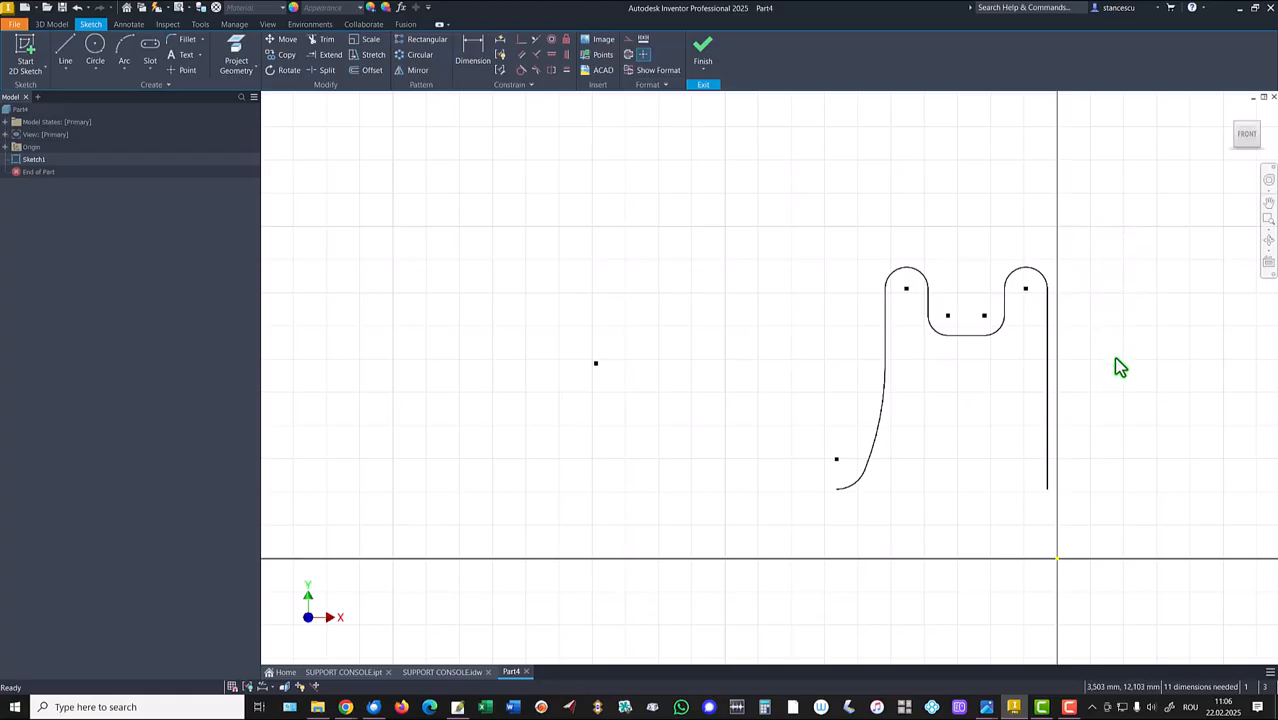
Dimension the profile's right vertical line and set its length to 55 mm.
{"action": "left_click", "coordinate": [477, 55]}
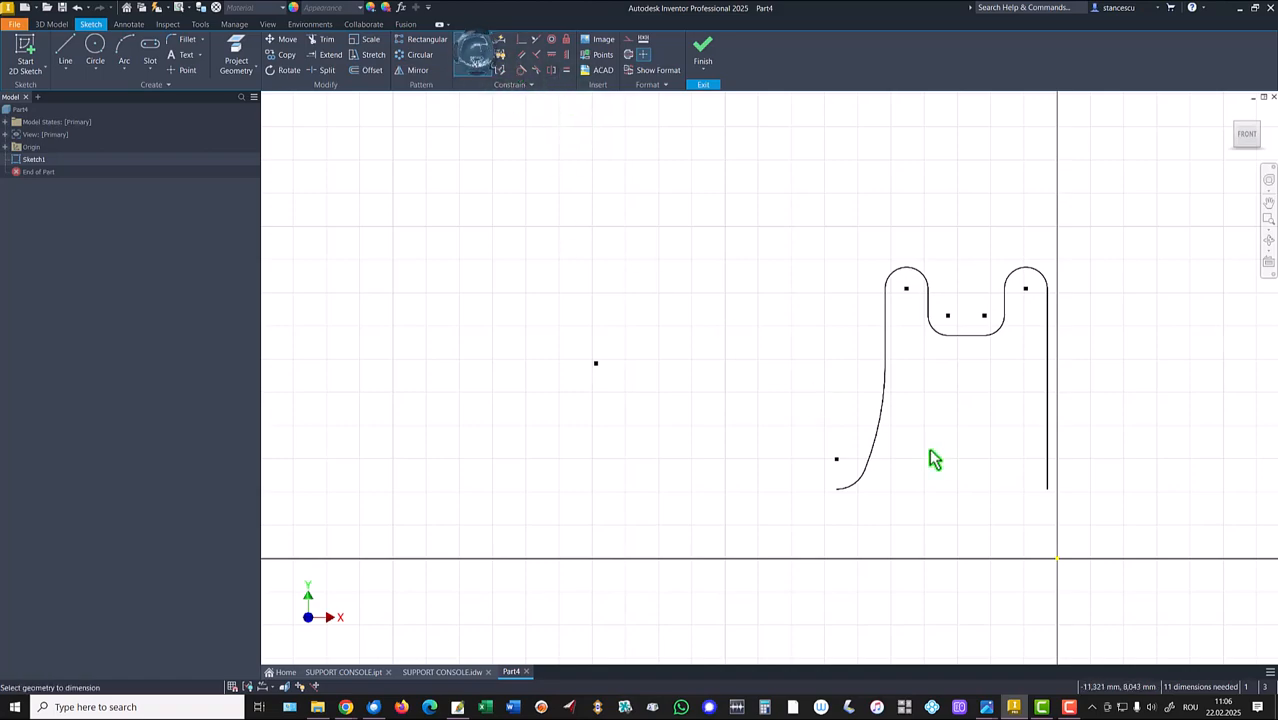
{"action": "left_click", "coordinate": [1047, 375]}
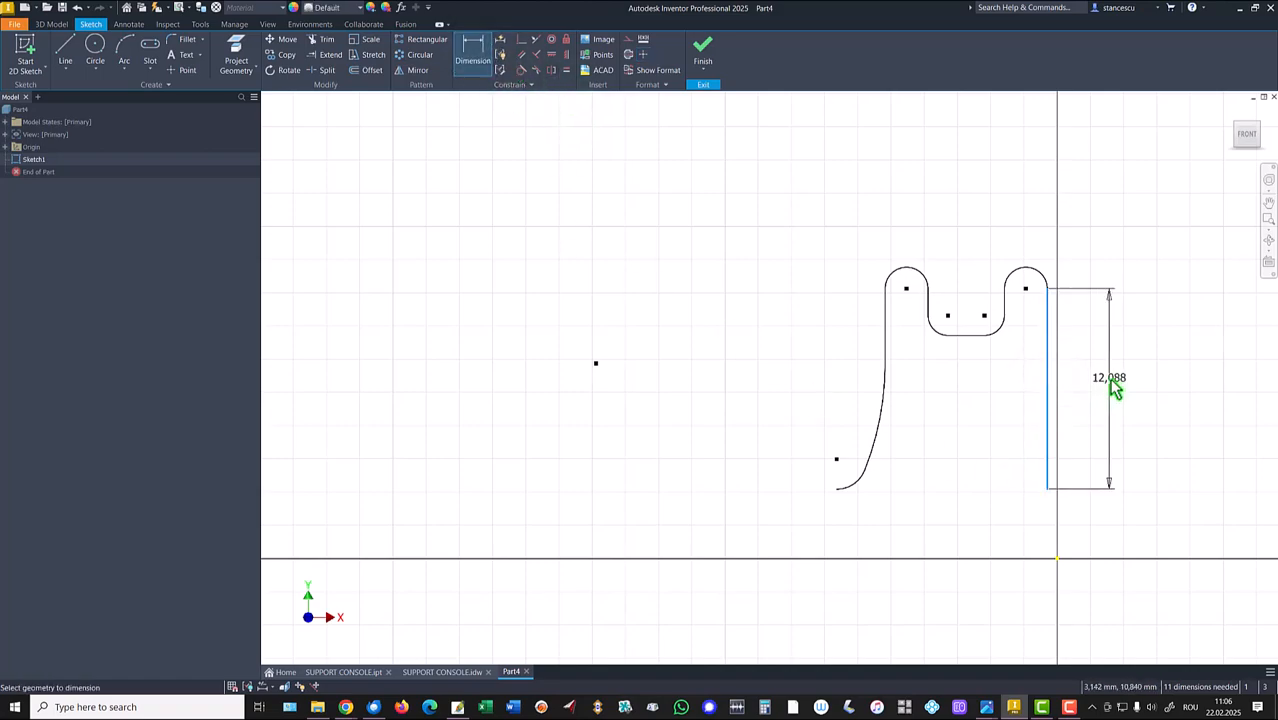
{"action": "left_click", "coordinate": [1111, 381]}
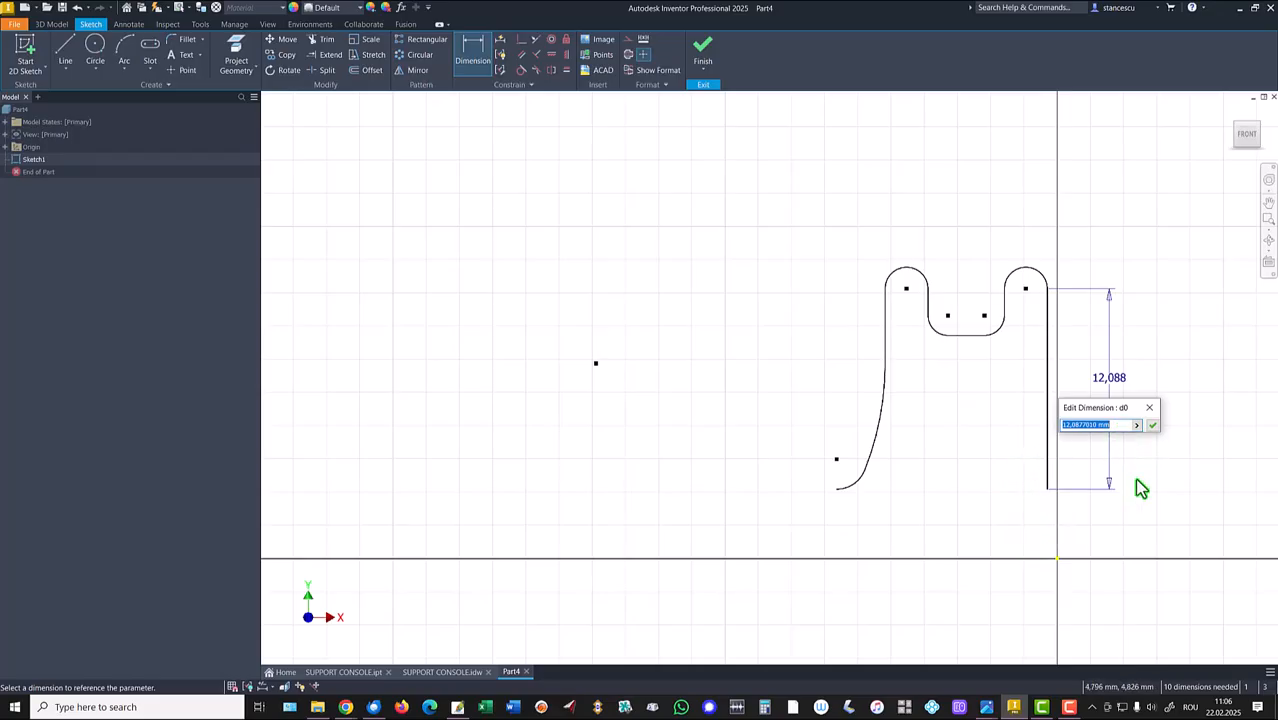
{"action": "type", "text": "55"}
{"action": "mouse_move", "coordinate": [1079, 429]}
{"action": "left_click", "coordinate": [1153, 424]}
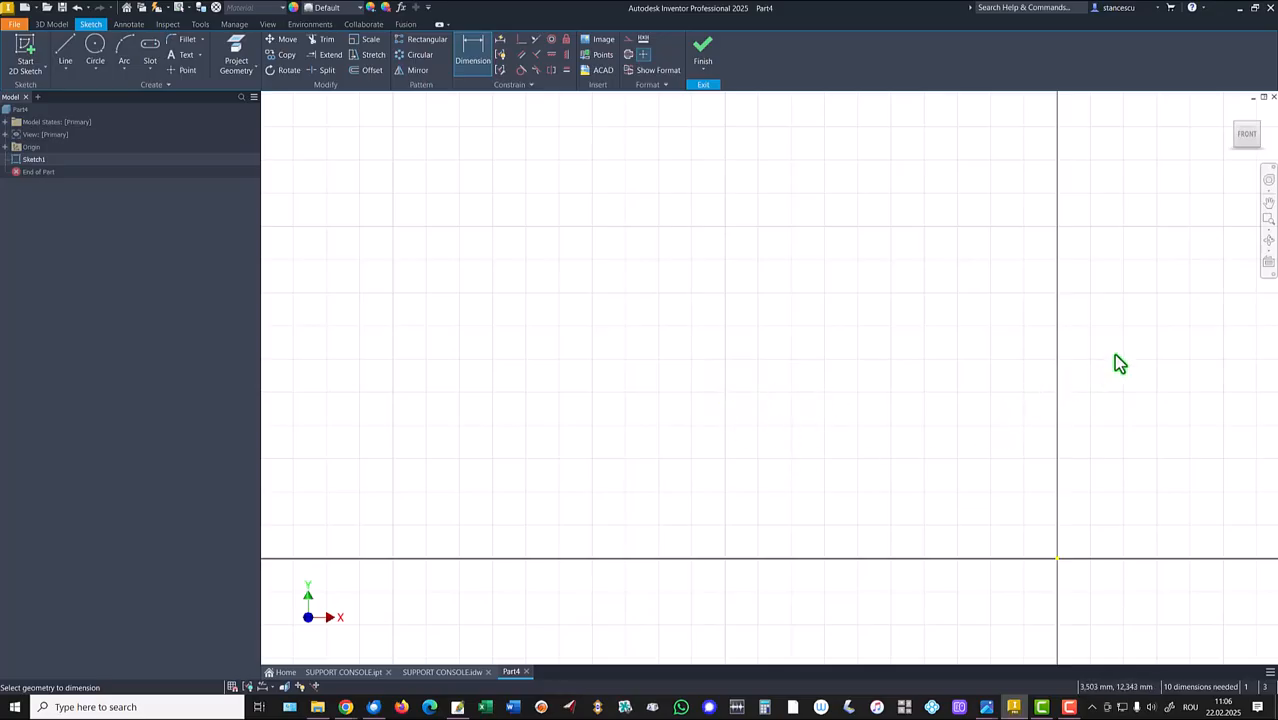
Reposition the right vertical line's length dimension clear of the profile, just outside the vertical axis.
{"action": "key", "text": "Home"}
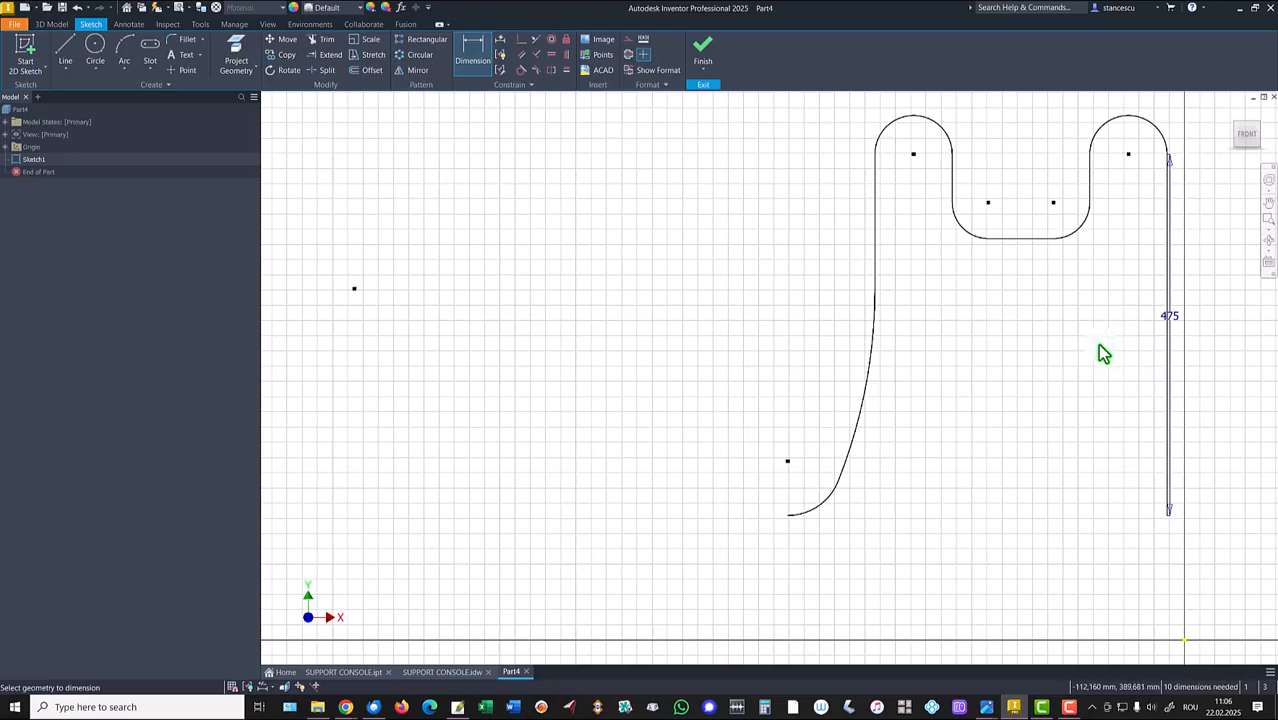
{"action": "key", "text": "Escape"}
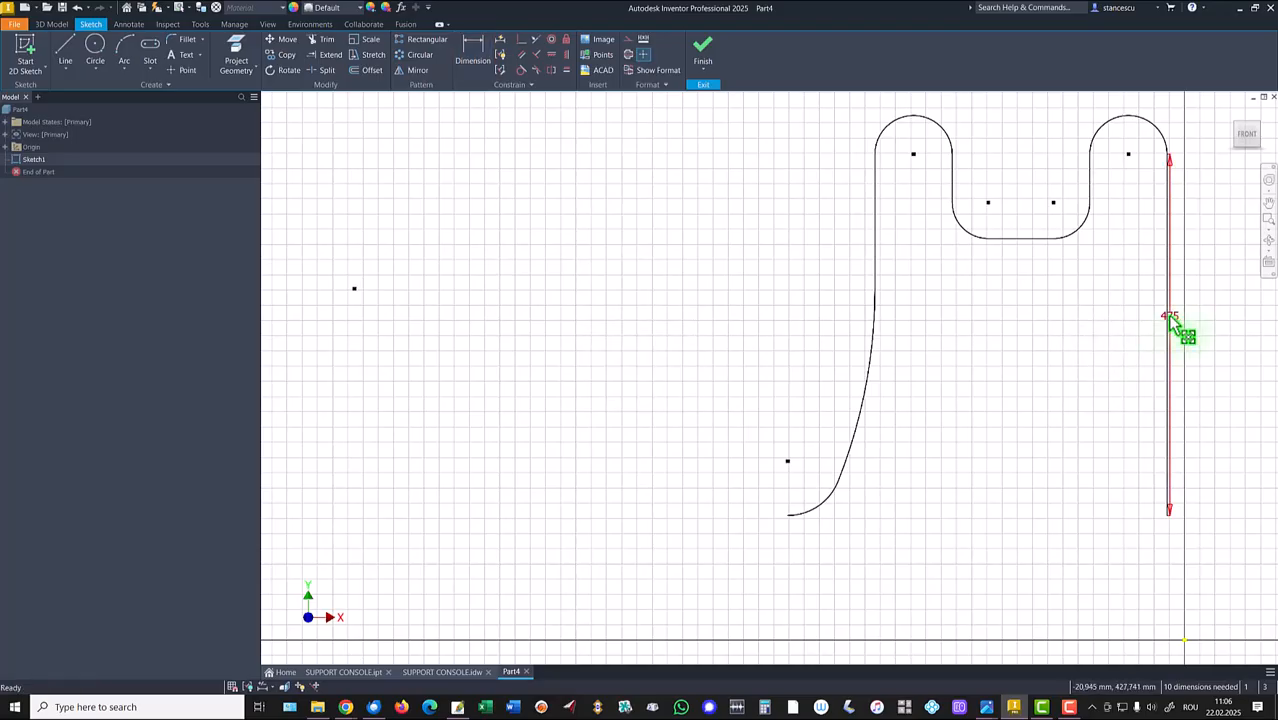
{"action": "left_click_drag", "start_coordinate": [1175, 316], "coordinate": [1228, 316]}
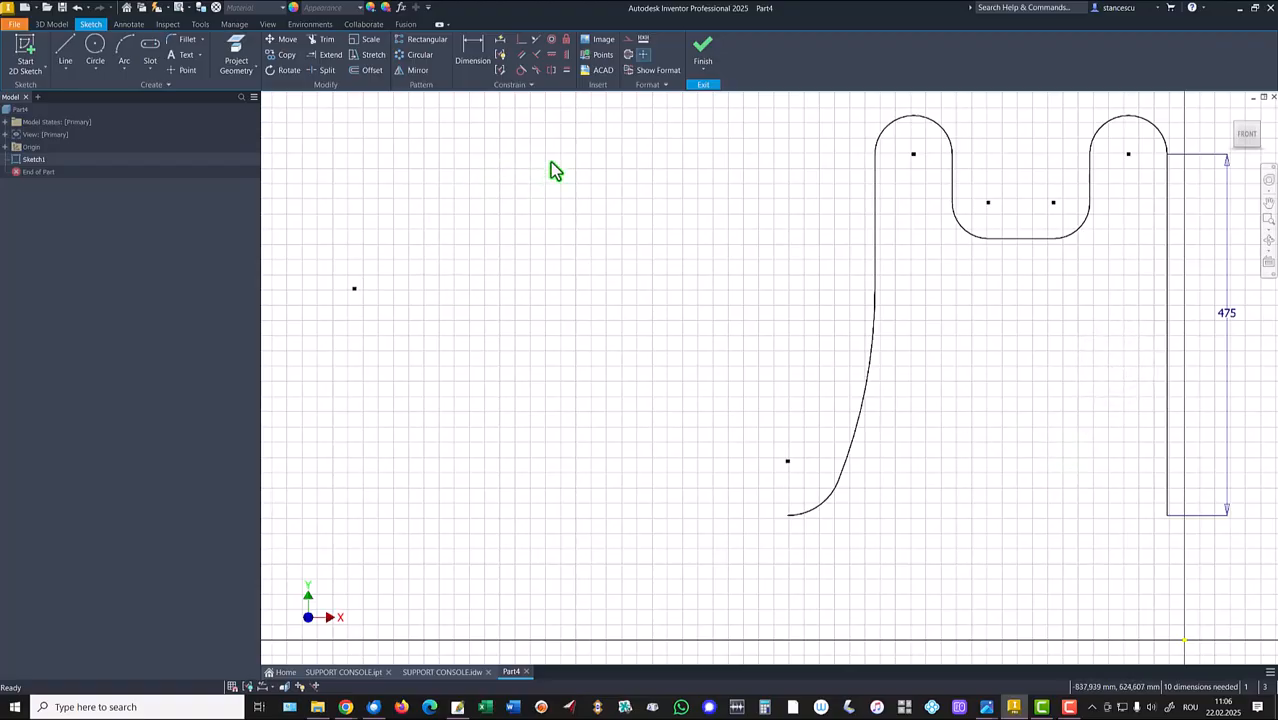
Make the right line's lower end coincident with the origin, and move the recess's bottom line down below the top arcs' centres.
{"action": "left_click", "coordinate": [519, 40]}
{"action": "left_click", "coordinate": [1168, 516]}
{"action": "left_click", "coordinate": [1184, 640]}
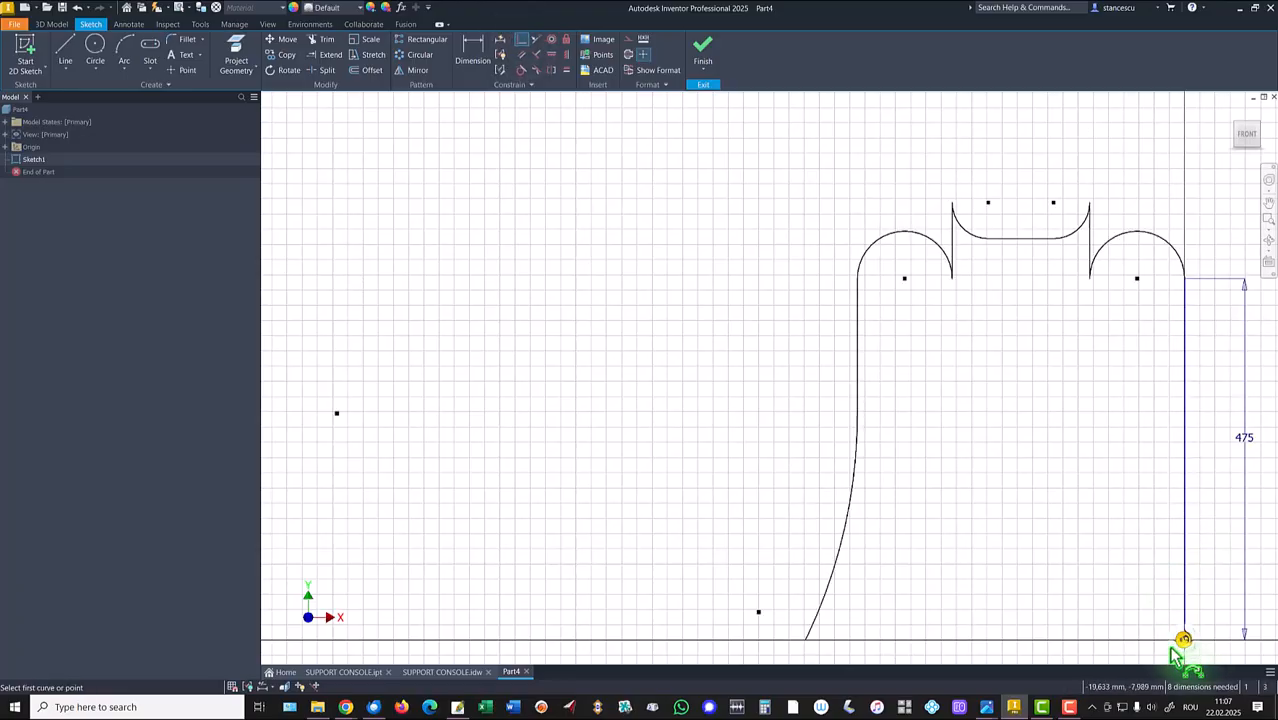
{"action": "key", "text": "Escape"}
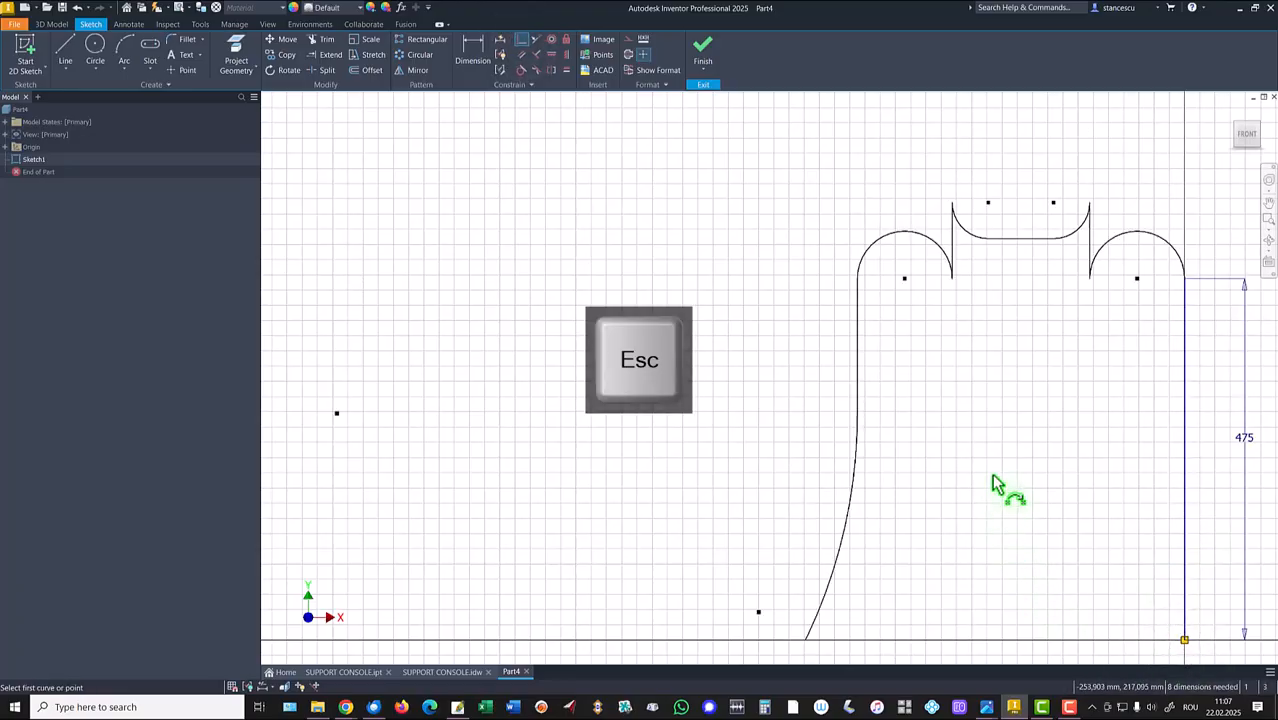
{"action": "left_click_drag", "start_coordinate": [1019, 240], "coordinate": [1016, 352]}
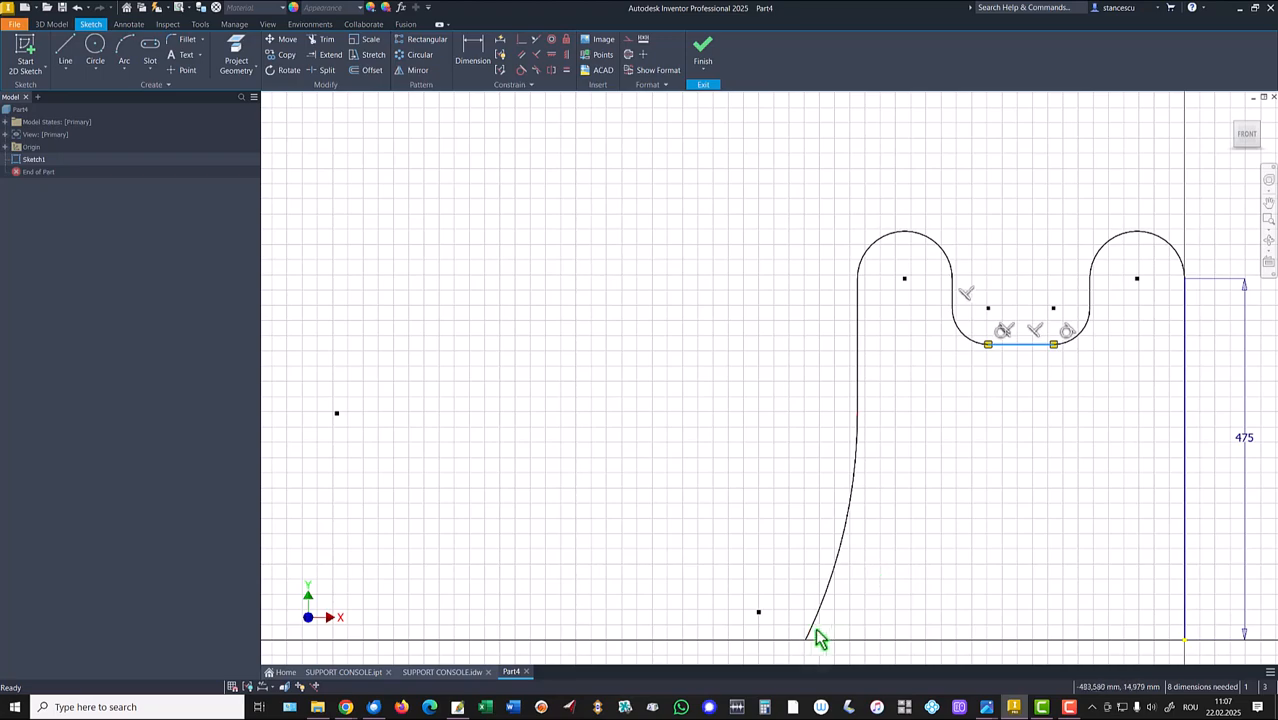
Dimension the radius of the small foot arc at the profile's lower left and set it to 120 mm.
{"action": "left_click", "coordinate": [472, 50]}
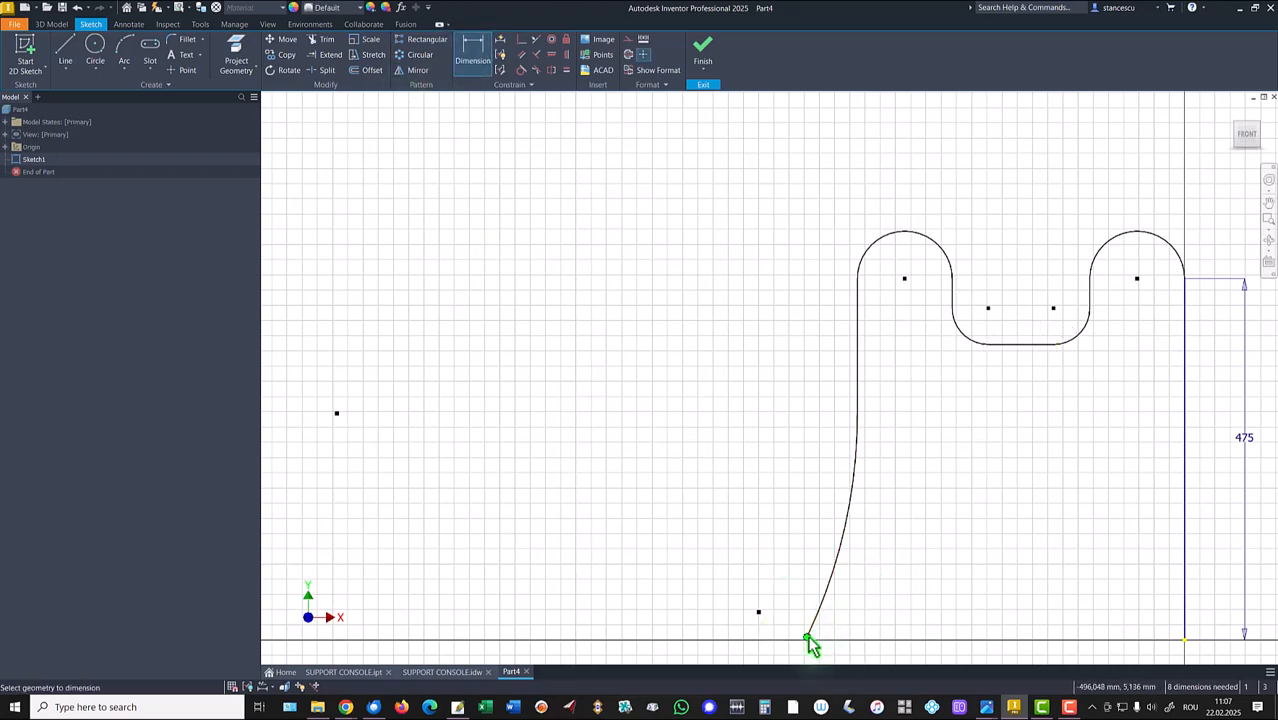
{"action": "scroll", "coordinate": [813, 638], "scroll_direction": "up", "scroll_amount": 5}
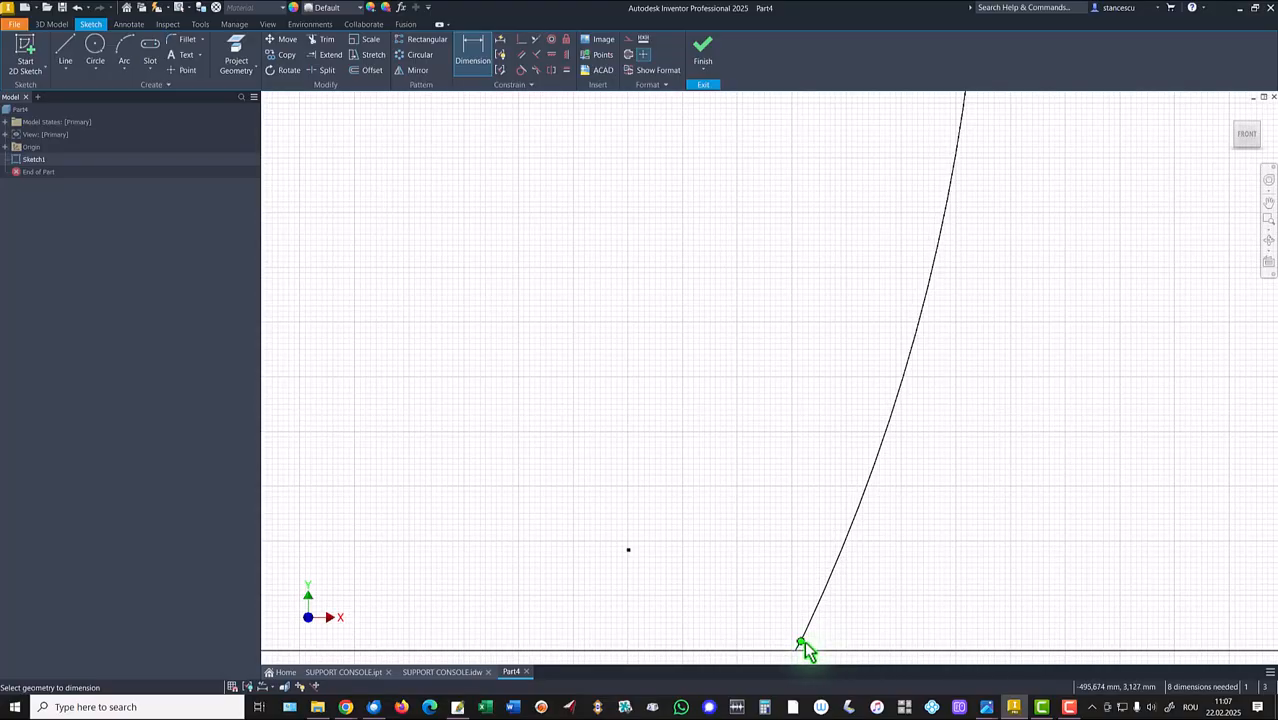
{"action": "scroll", "coordinate": [803, 641], "scroll_direction": "up", "scroll_amount": 3}
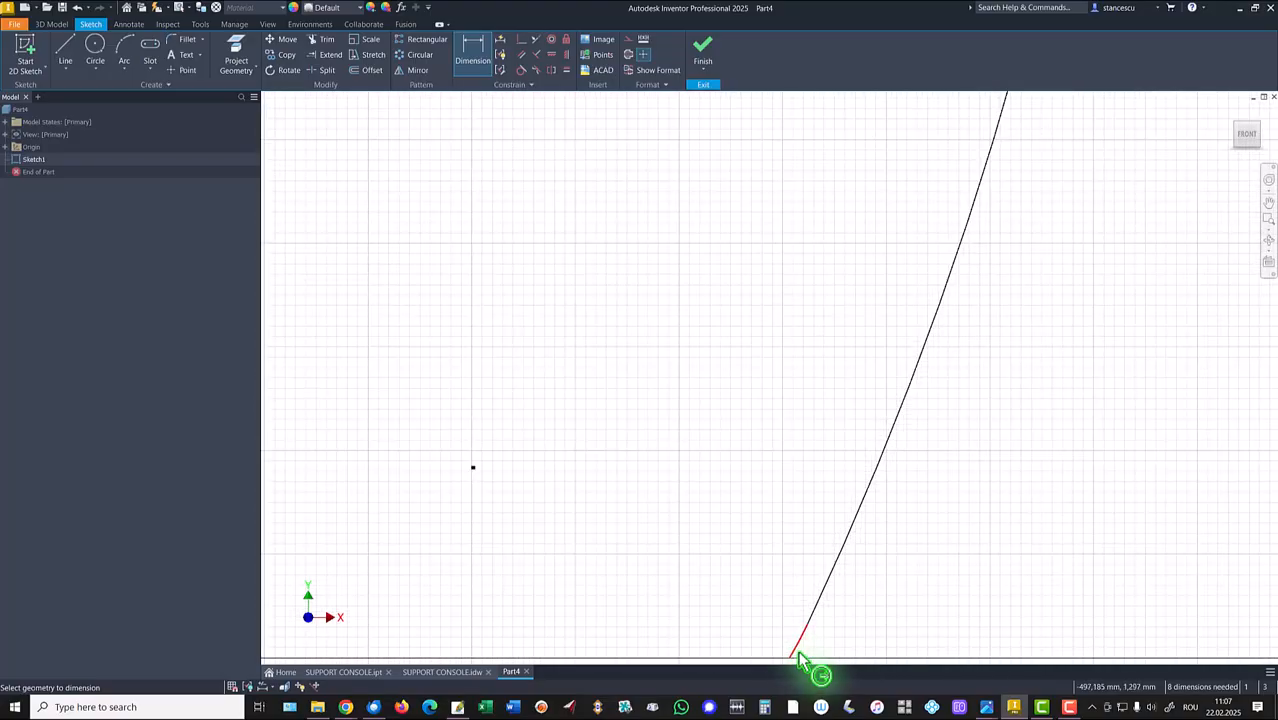
{"action": "left_click", "coordinate": [799, 657]}
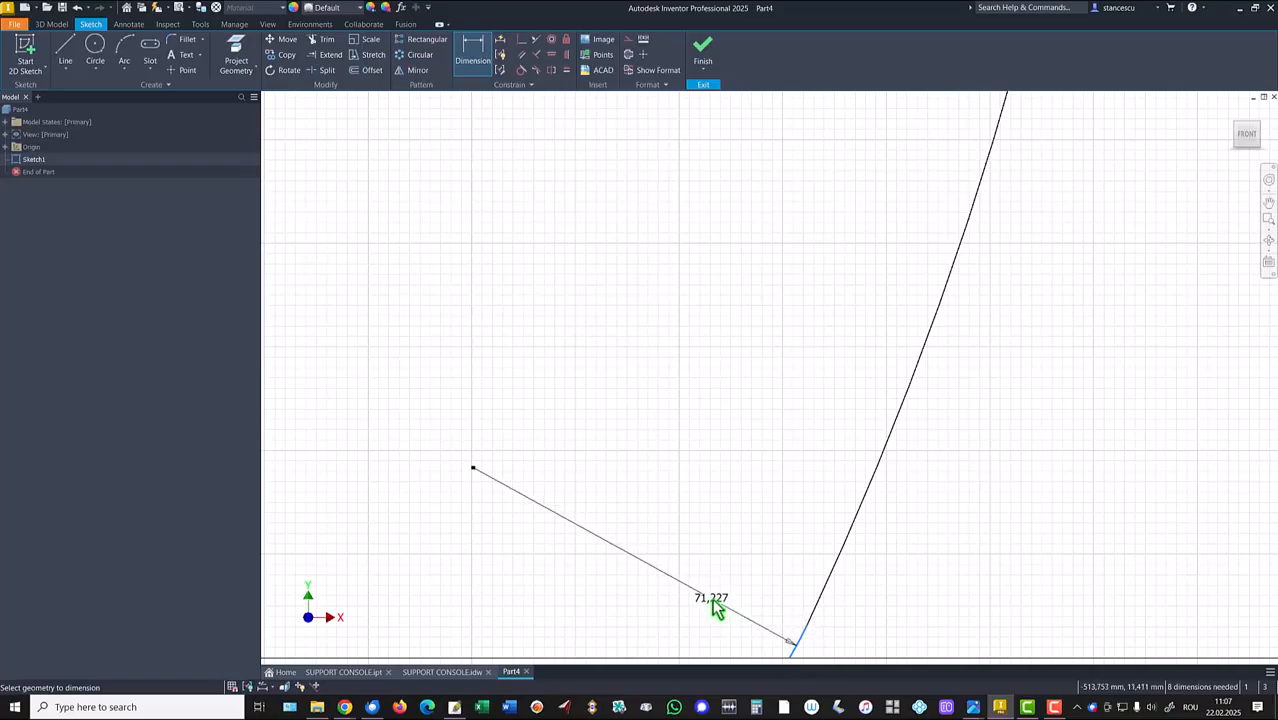
{"action": "left_click", "coordinate": [716, 608]}
{"action": "type", "text": "1"}
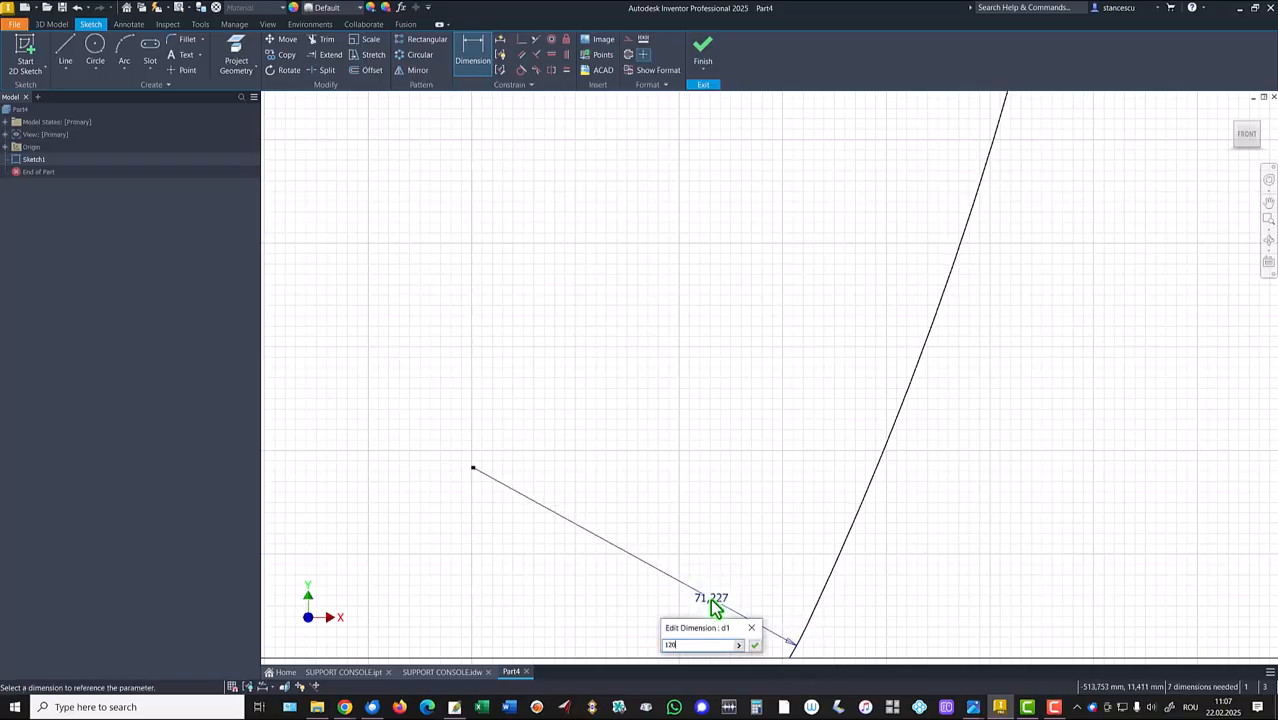
{"action": "type", "text": "20"}
{"action": "key", "text": "Return"}
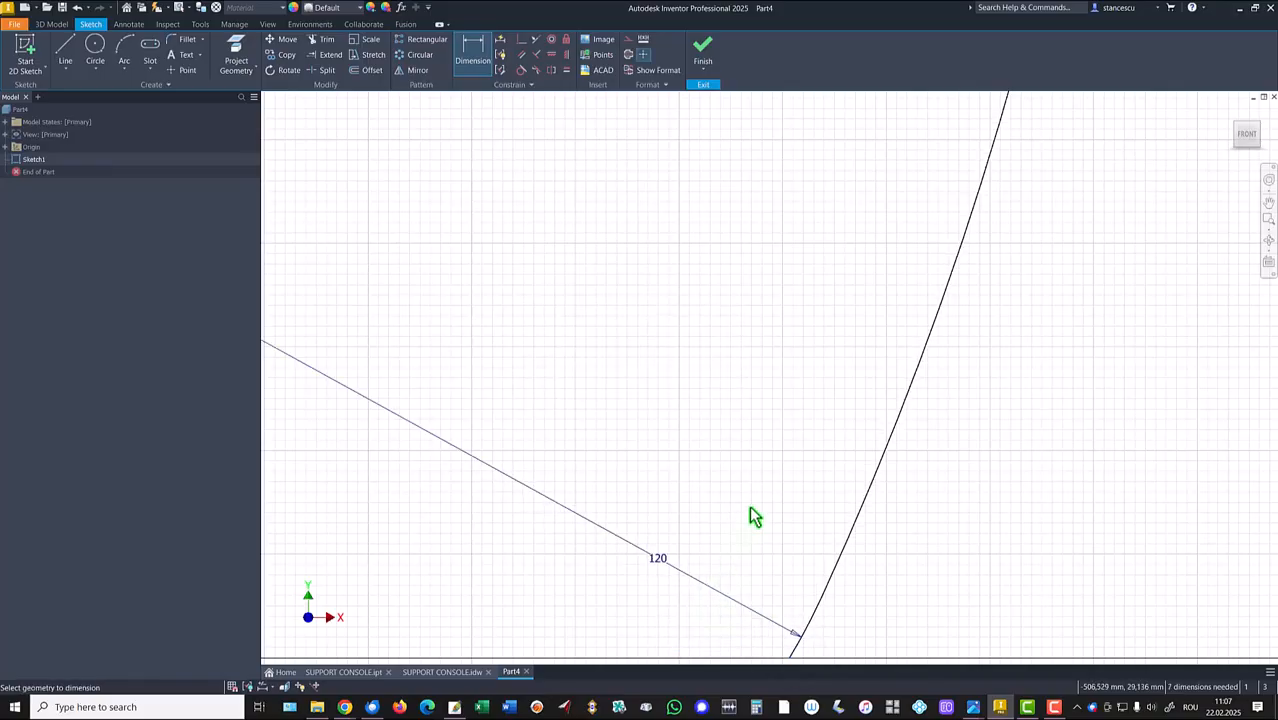
Dimension the radius of the large left side arc above the foot arc and set it to 590 mm.
{"action": "scroll", "coordinate": [758, 493], "scroll_direction": "down", "scroll_amount": 2}
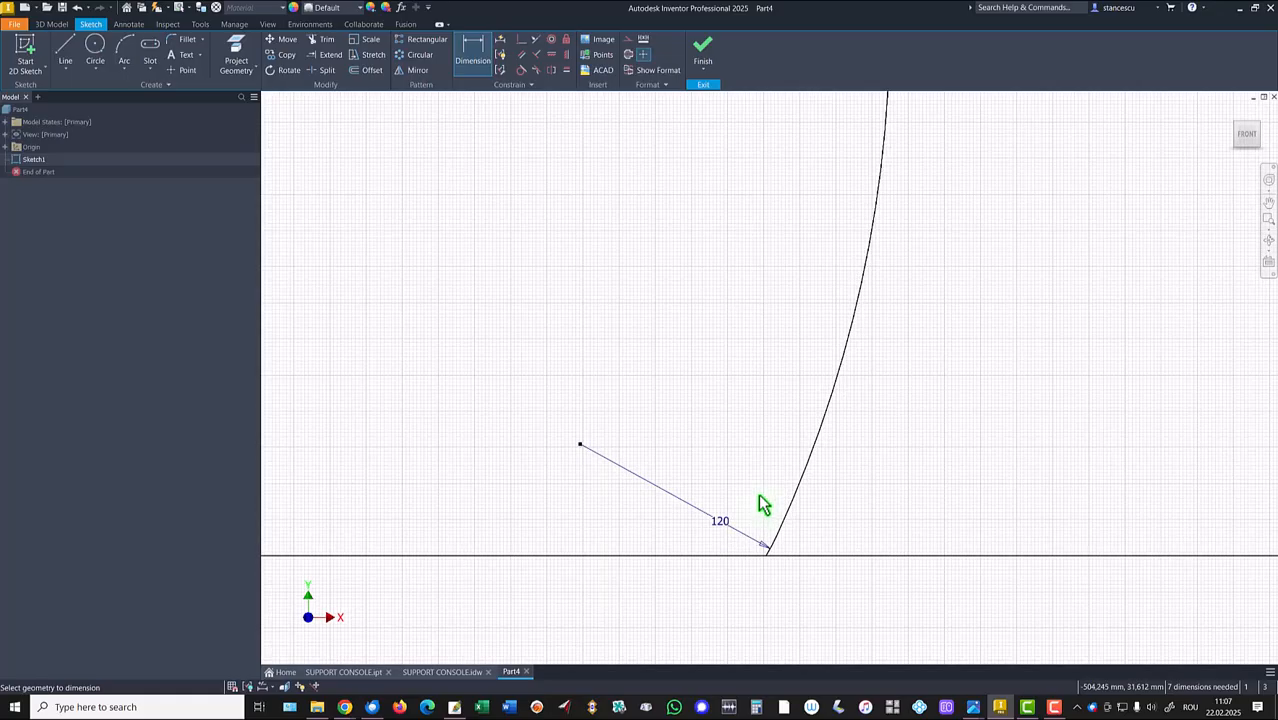
{"action": "left_click", "coordinate": [829, 403]}
{"action": "left_click", "coordinate": [755, 372]}
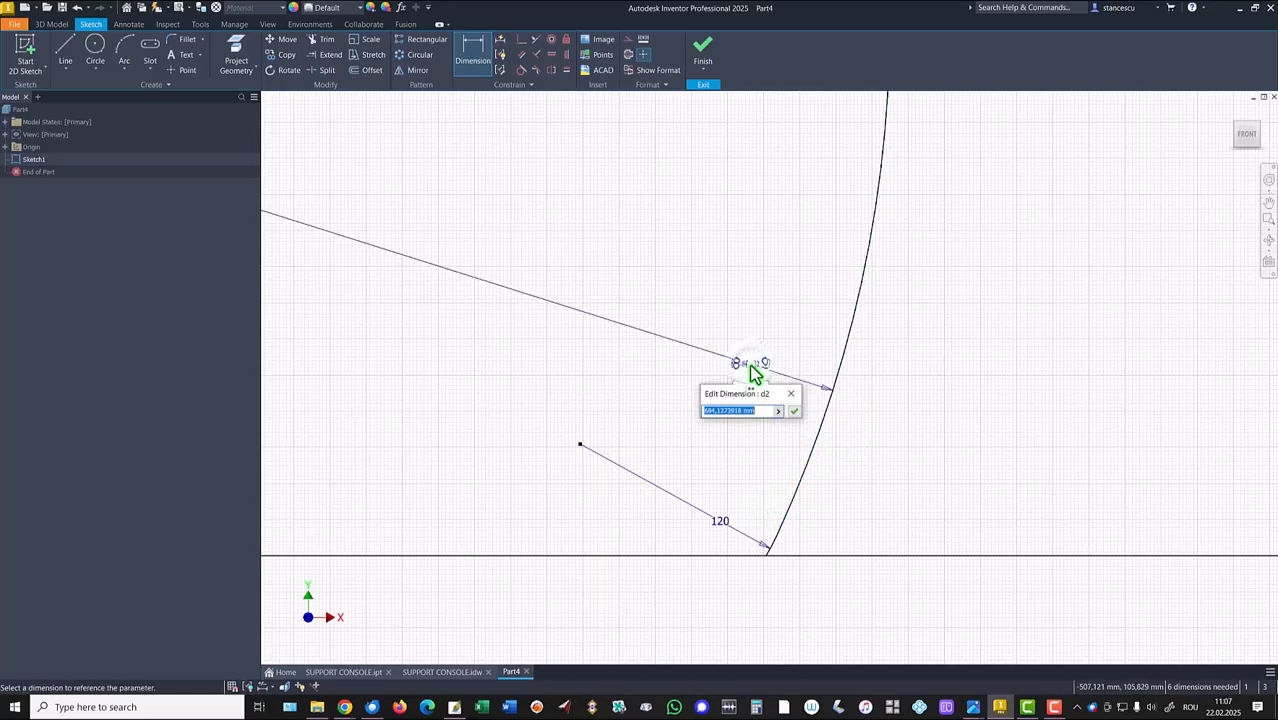
{"action": "type", "text": "598"}
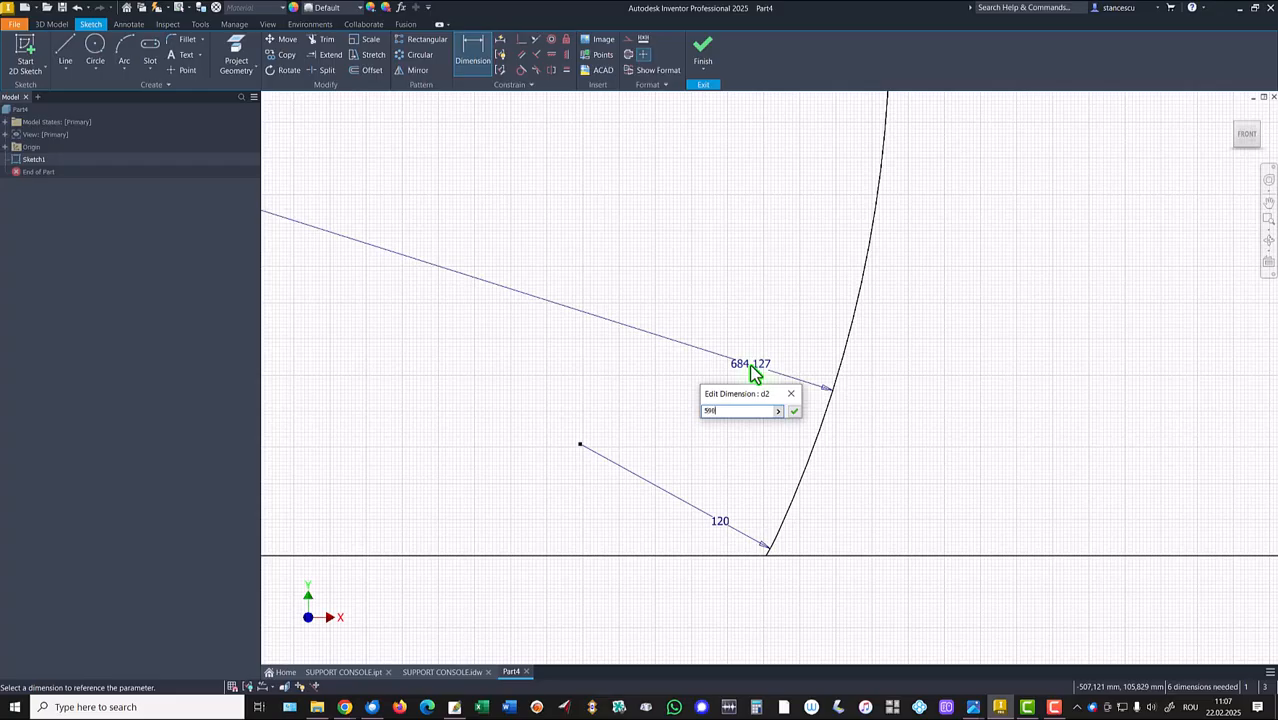
{"action": "key", "text": "Return"}
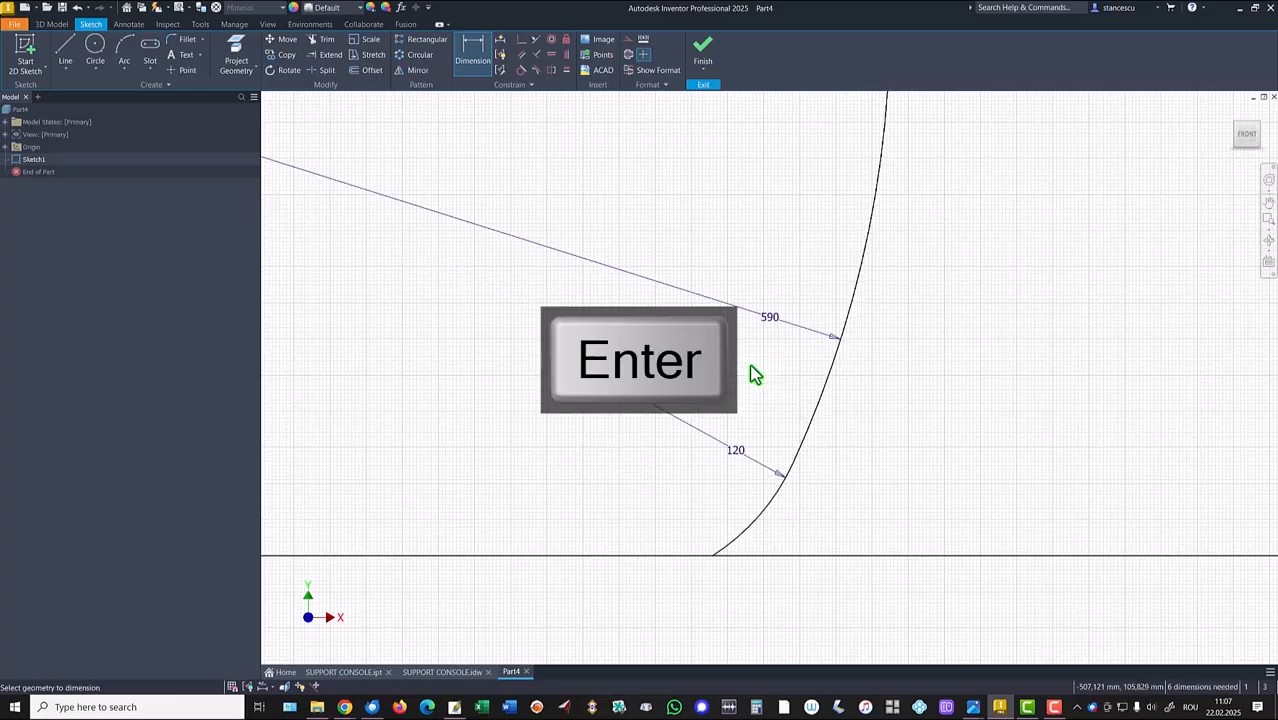
Align the foot arc's lower end vertically with the arc's centre point.
{"action": "scroll", "coordinate": [805, 485], "scroll_direction": "up", "scroll_amount": 2}
{"action": "middle_click_drag", "start_coordinate": [856, 485], "coordinate": [699, 458]}
{"action": "left_click", "coordinate": [565, 54]}
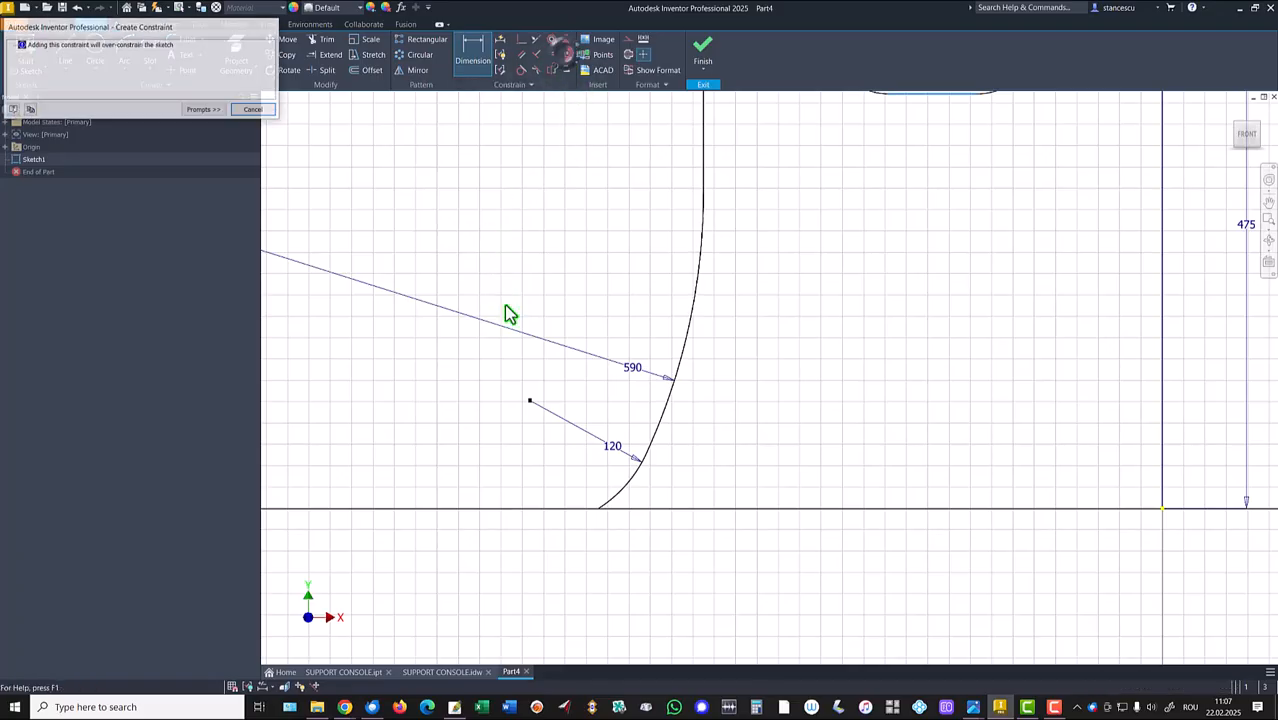
{"action": "left_click", "coordinate": [255, 110]}
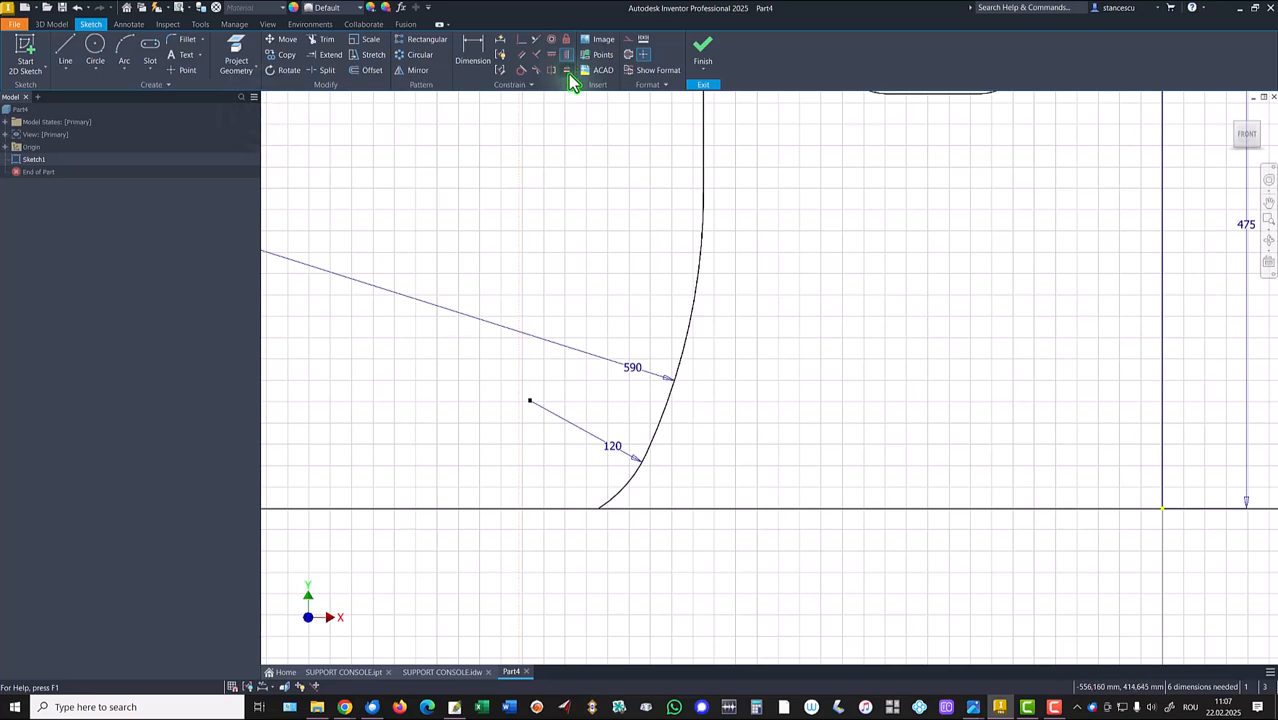
{"action": "left_click", "coordinate": [564, 52]}
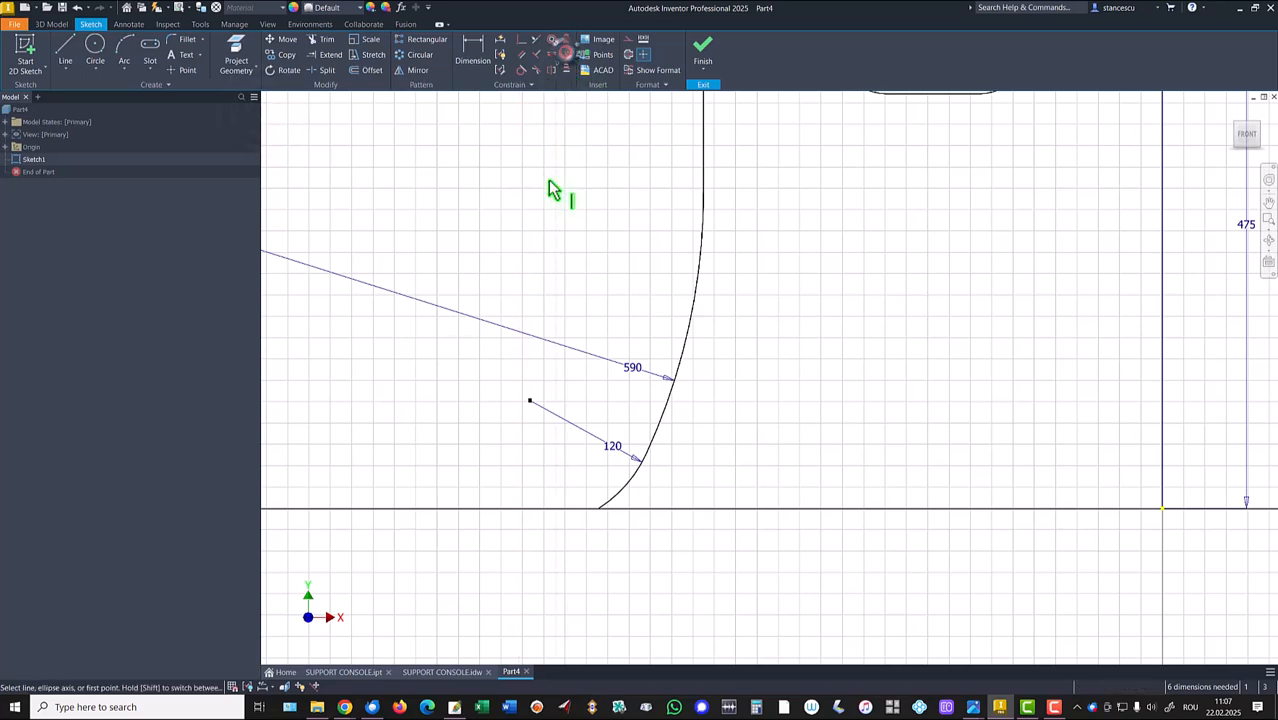
{"action": "left_click", "coordinate": [601, 509]}
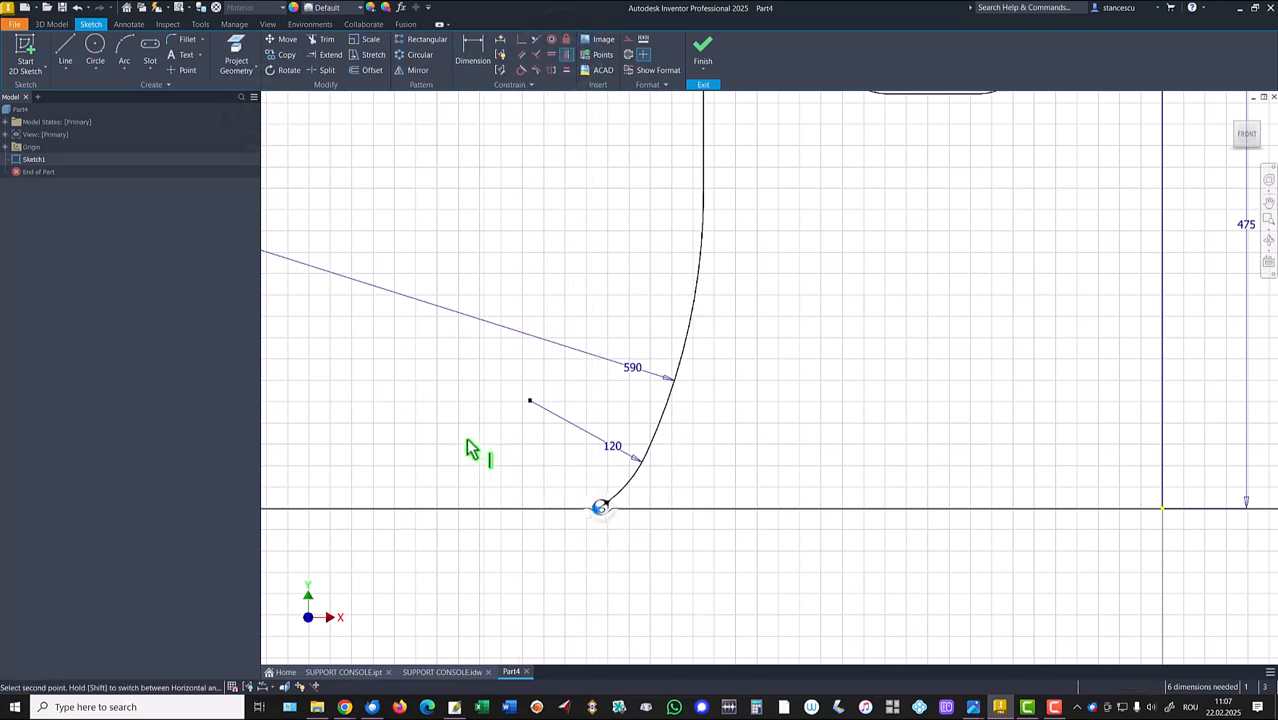
{"action": "left_click", "coordinate": [530, 401]}
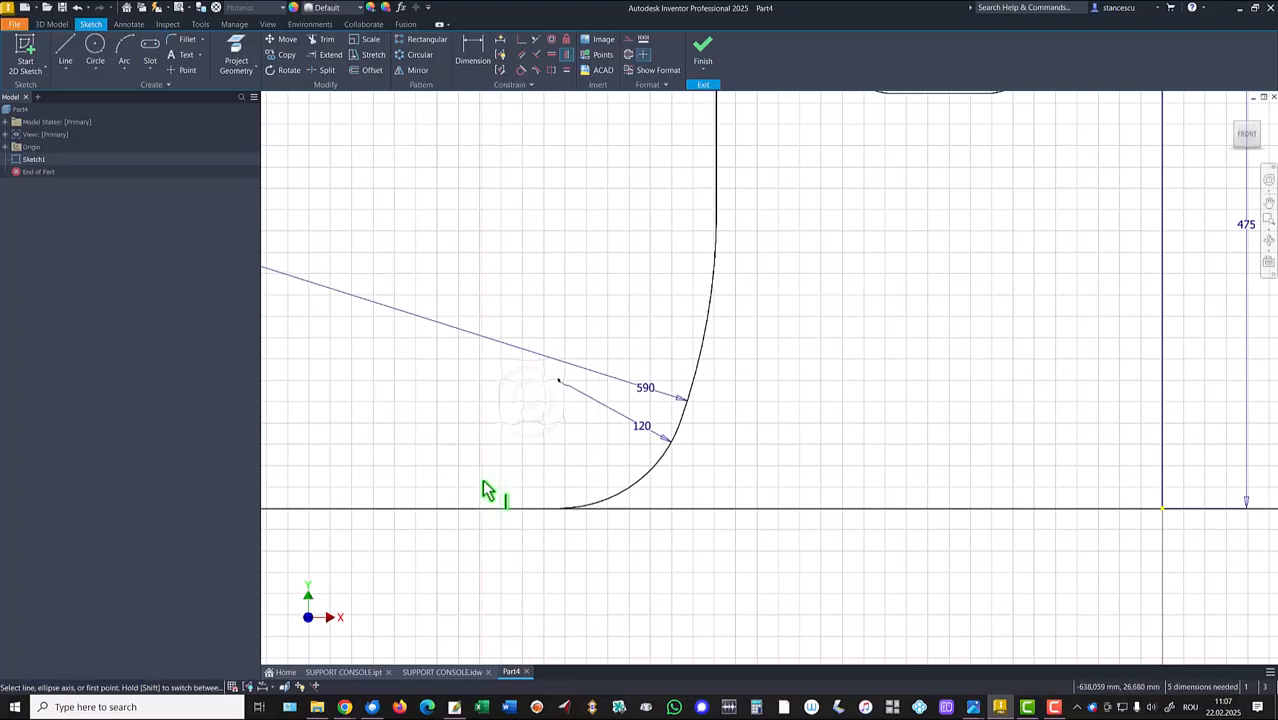
Dimension the recess width between its two vertical sides and set it to 180 mm.
{"action": "scroll", "coordinate": [664, 463], "scroll_direction": "down", "scroll_amount": 3}
{"action": "middle_click_drag", "start_coordinate": [756, 408], "coordinate": [692, 478]}
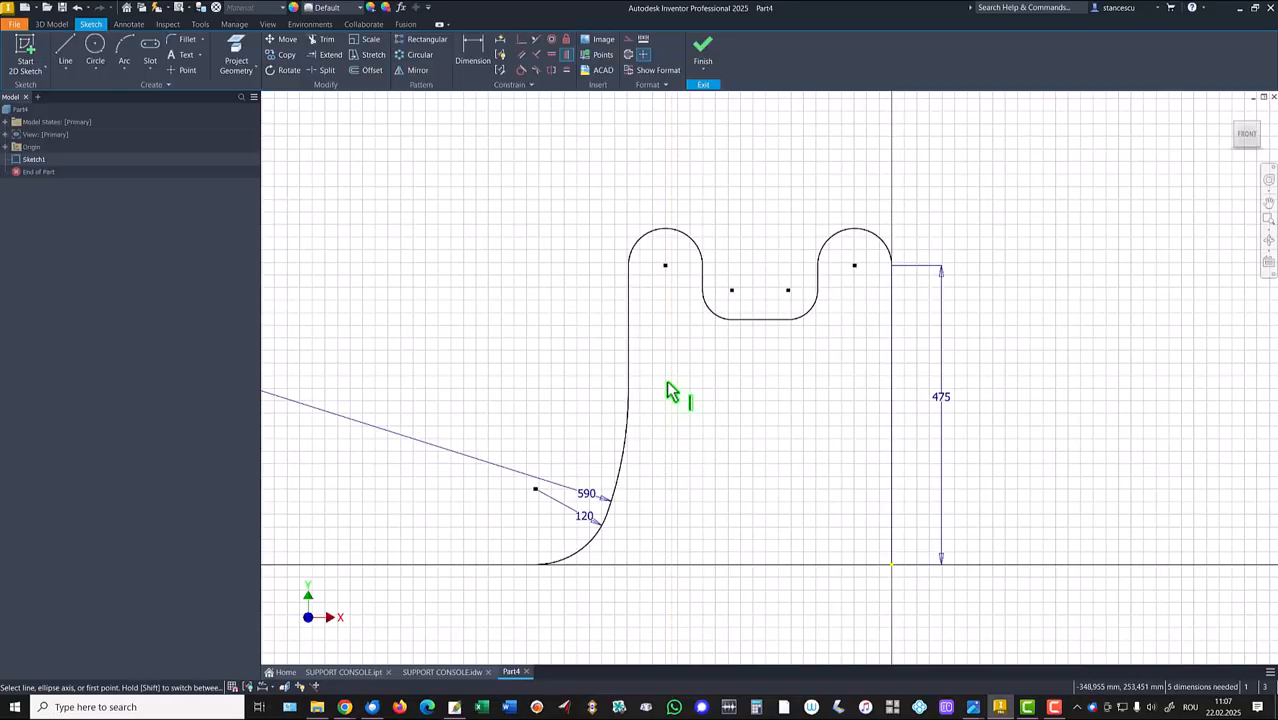
{"action": "left_click", "coordinate": [470, 58]}
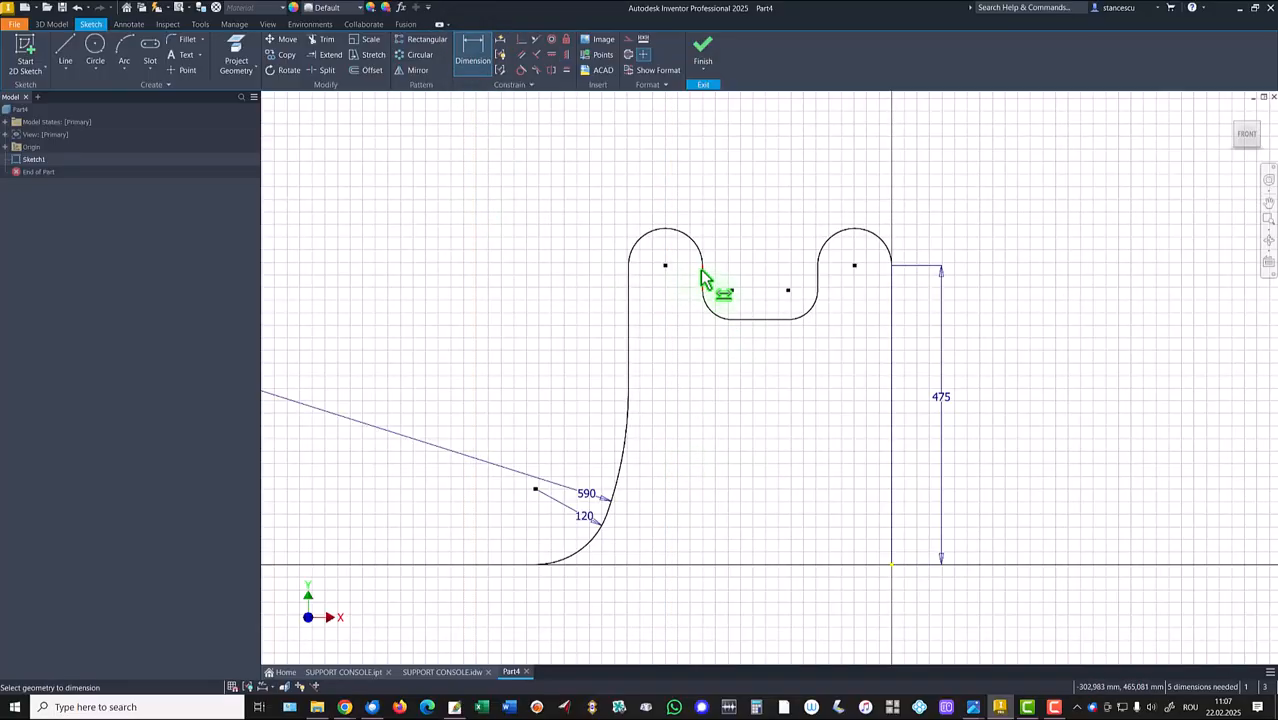
{"action": "left_click", "coordinate": [705, 281]}
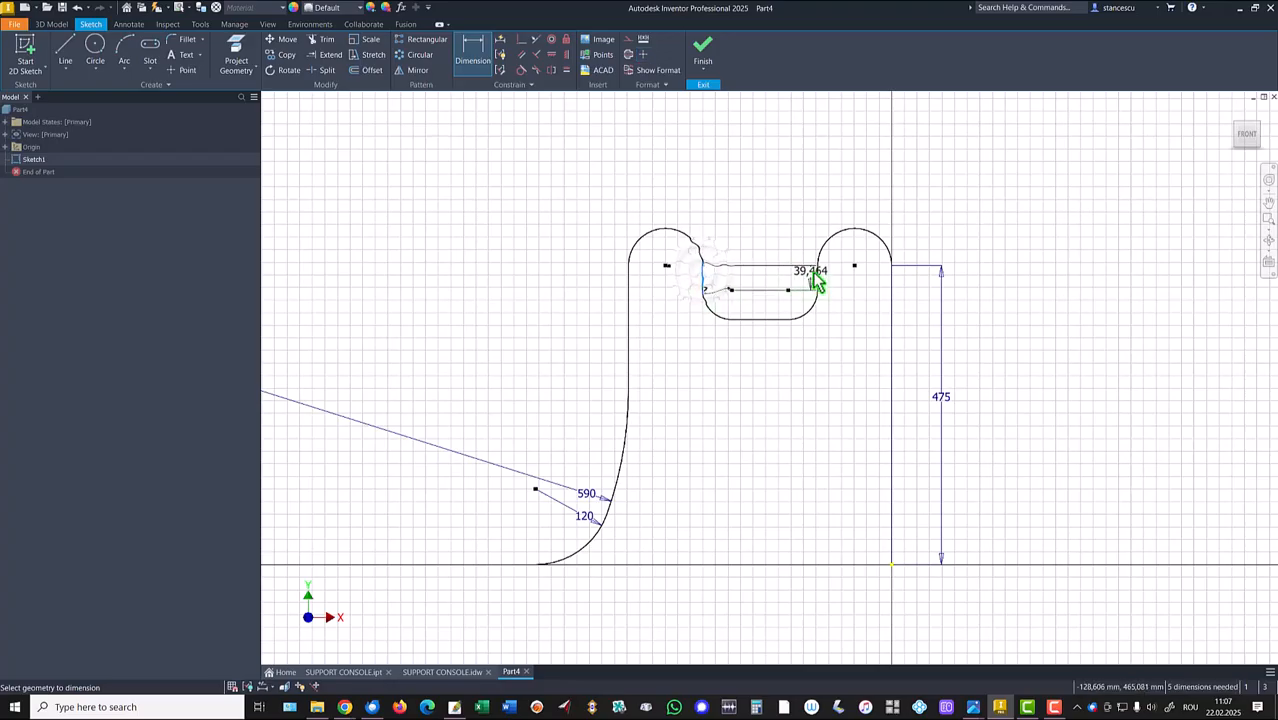
{"action": "left_click", "coordinate": [818, 278]}
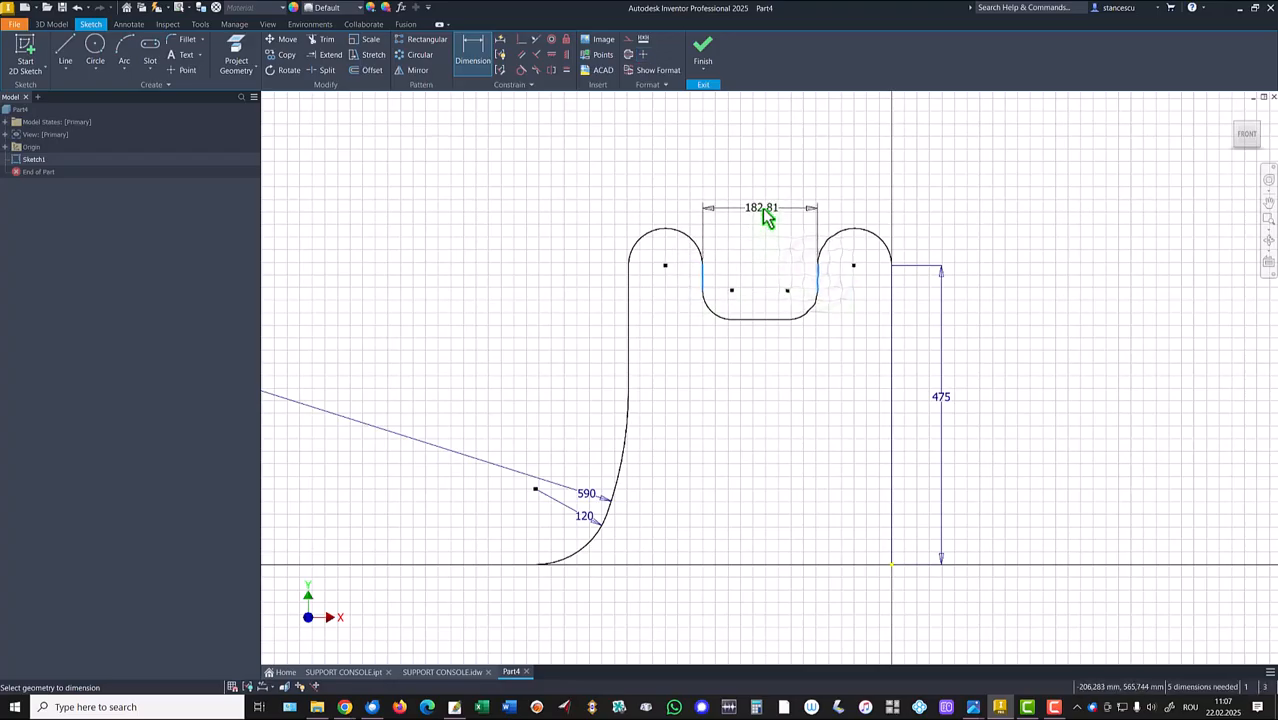
{"action": "left_click", "coordinate": [763, 214]}
{"action": "type", "text": "18"}
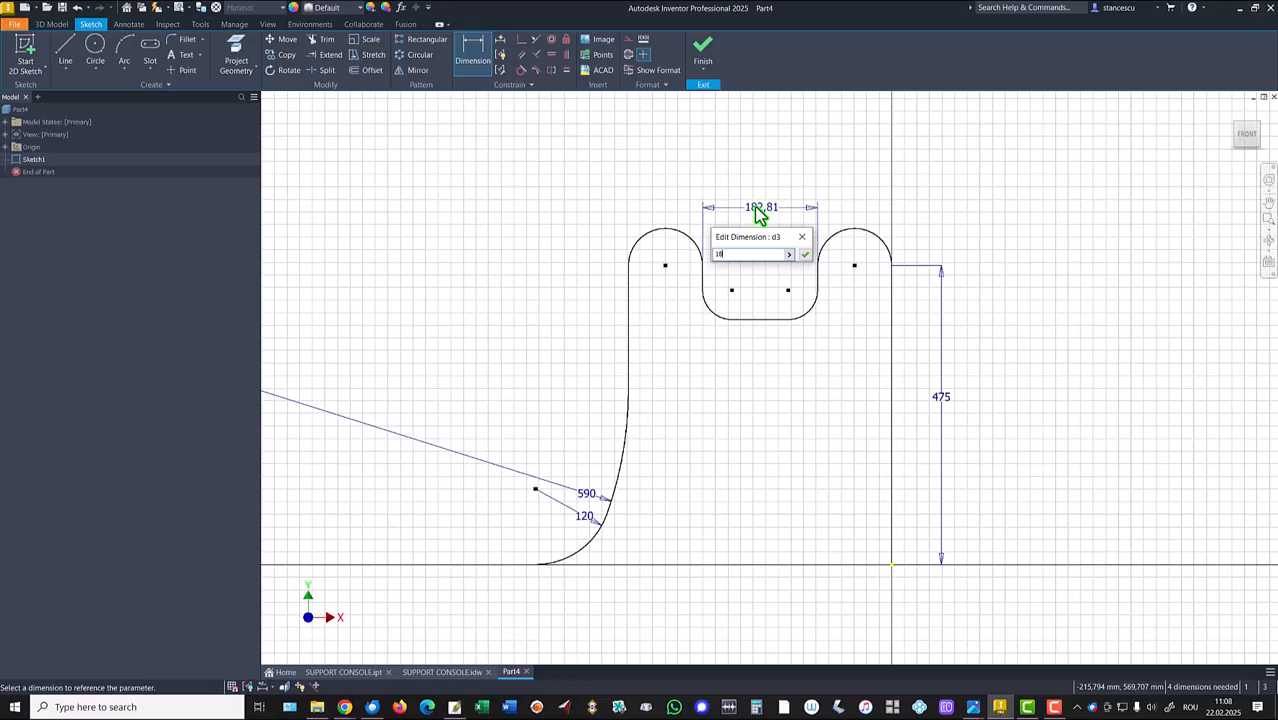
{"action": "type", "text": "0"}
{"action": "key", "text": "Return"}
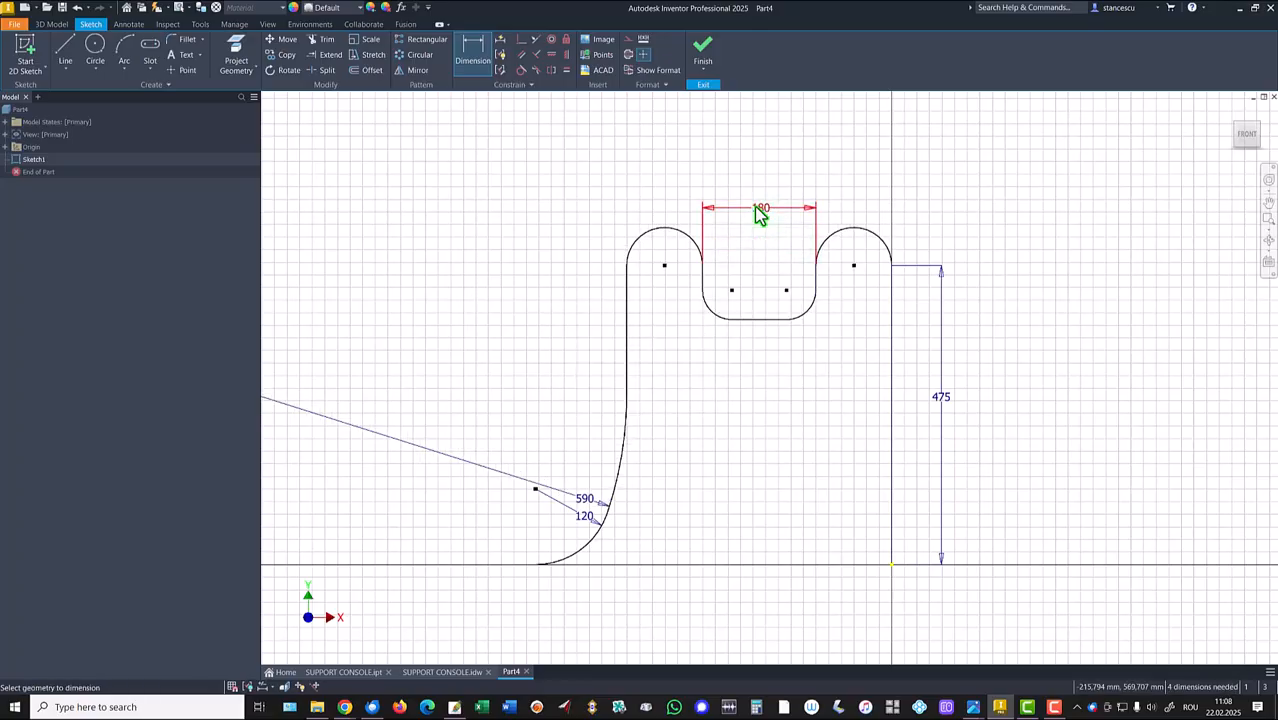
Dimension the overall width between the profile's outer left and right vertical lines and set it to 340 mm.
{"action": "left_click", "coordinate": [627, 300]}
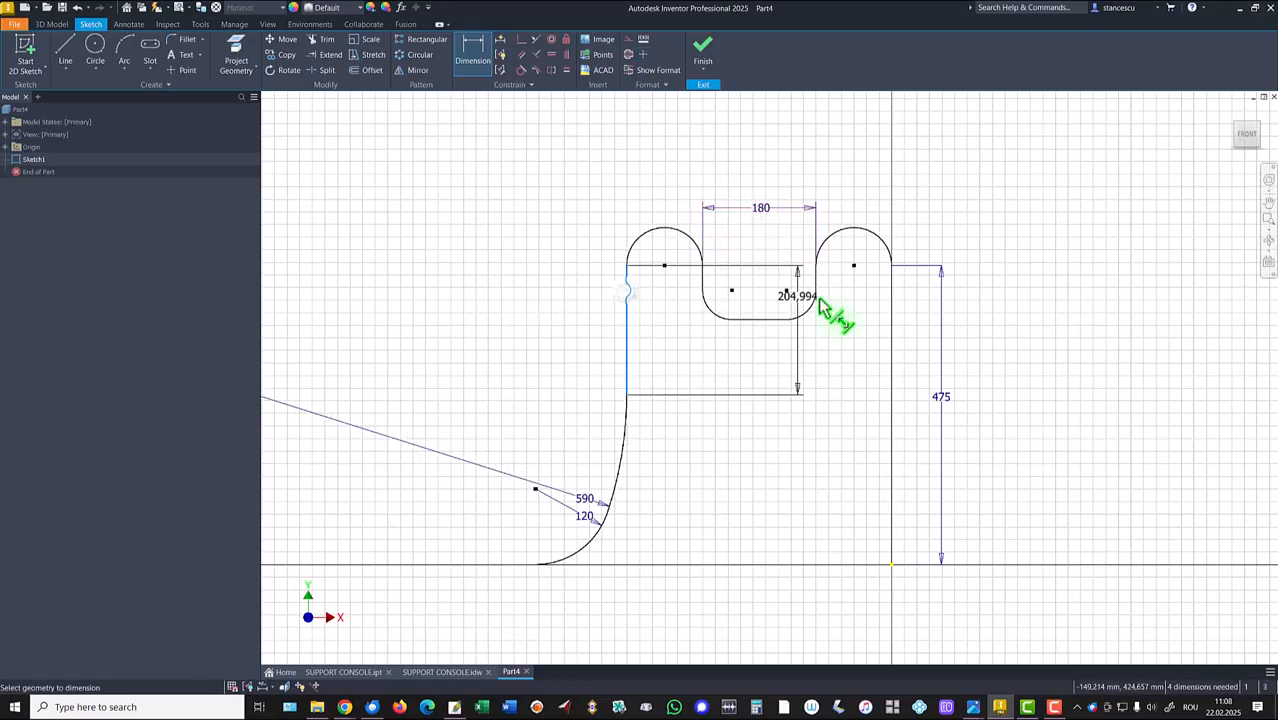
{"action": "left_click", "coordinate": [892, 305]}
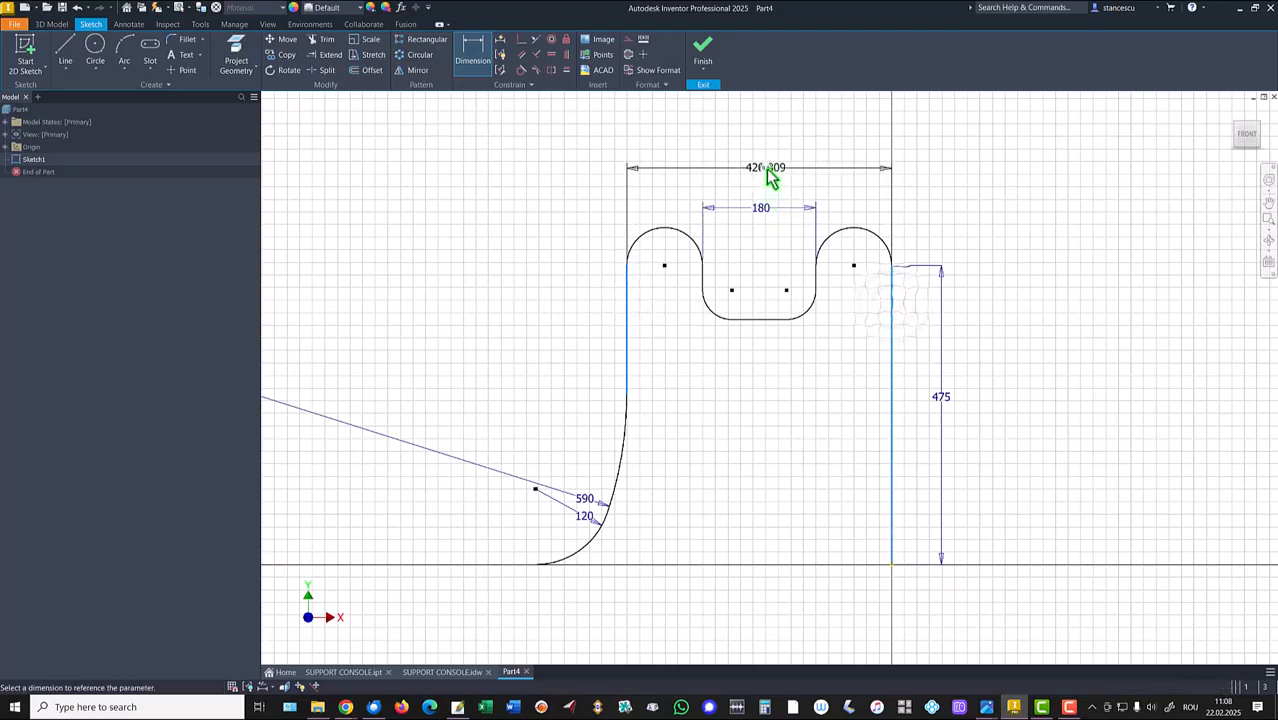
{"action": "left_click", "coordinate": [768, 175]}
{"action": "type", "text": "340"}
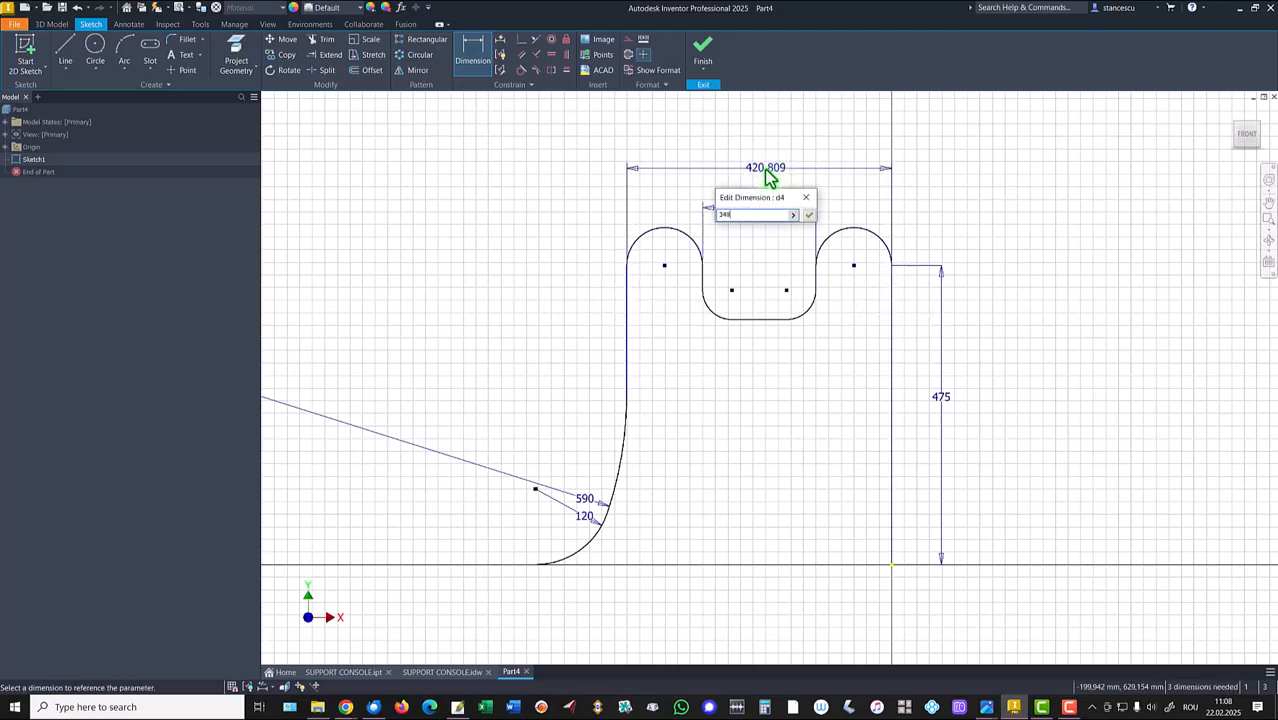
{"action": "key", "text": "Return"}
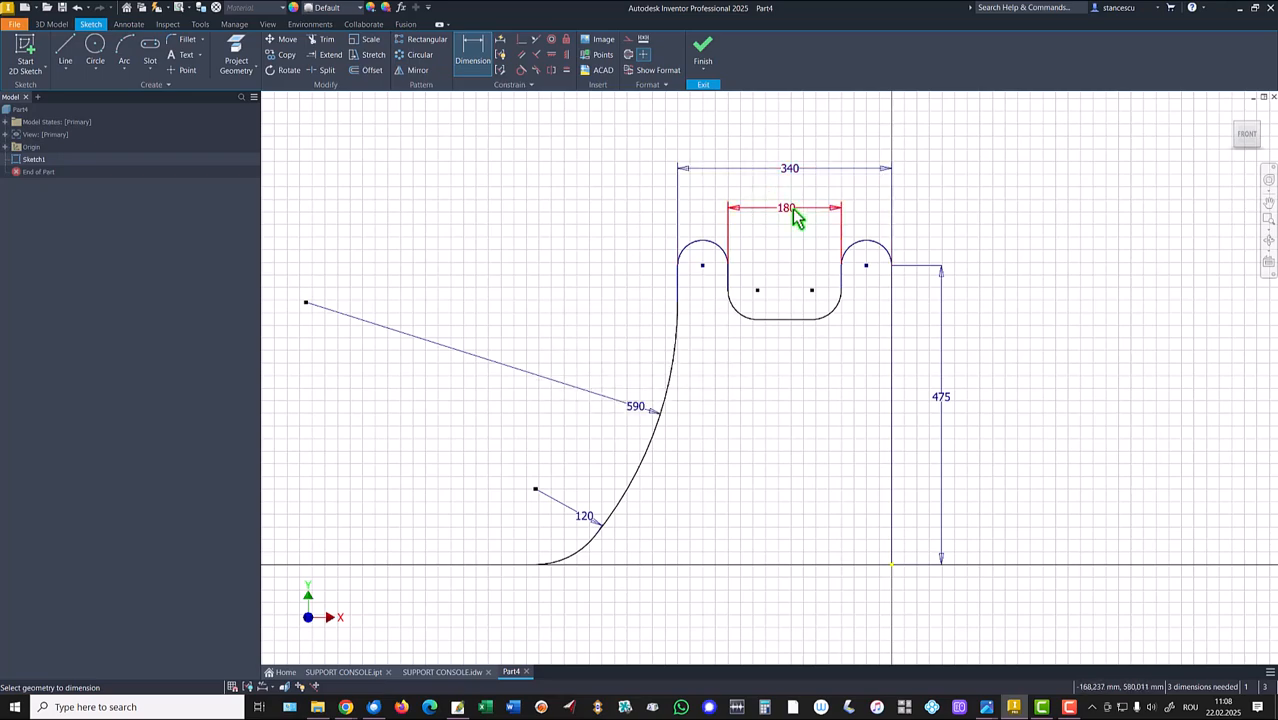
Dimension the recess depth from the right top arc's centre to the recess's bottom line and set it to 100 mm.
{"action": "left_click", "coordinate": [866, 268]}
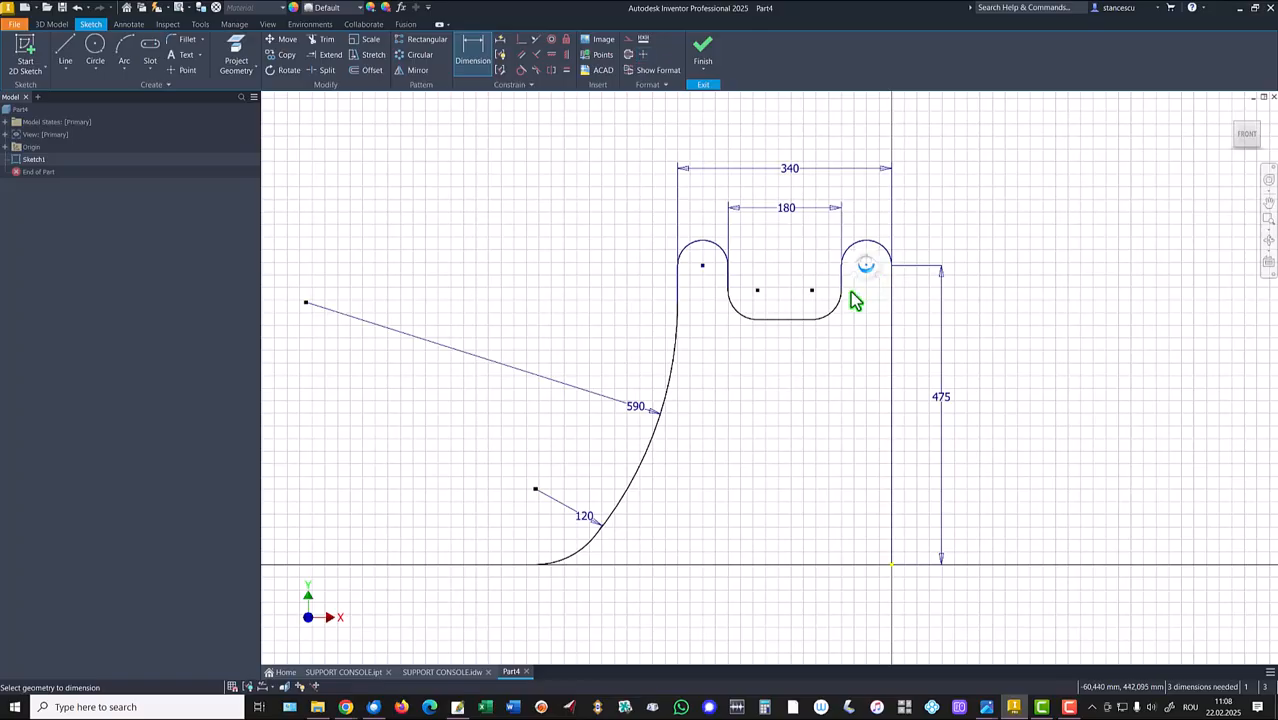
{"action": "left_click", "coordinate": [795, 319]}
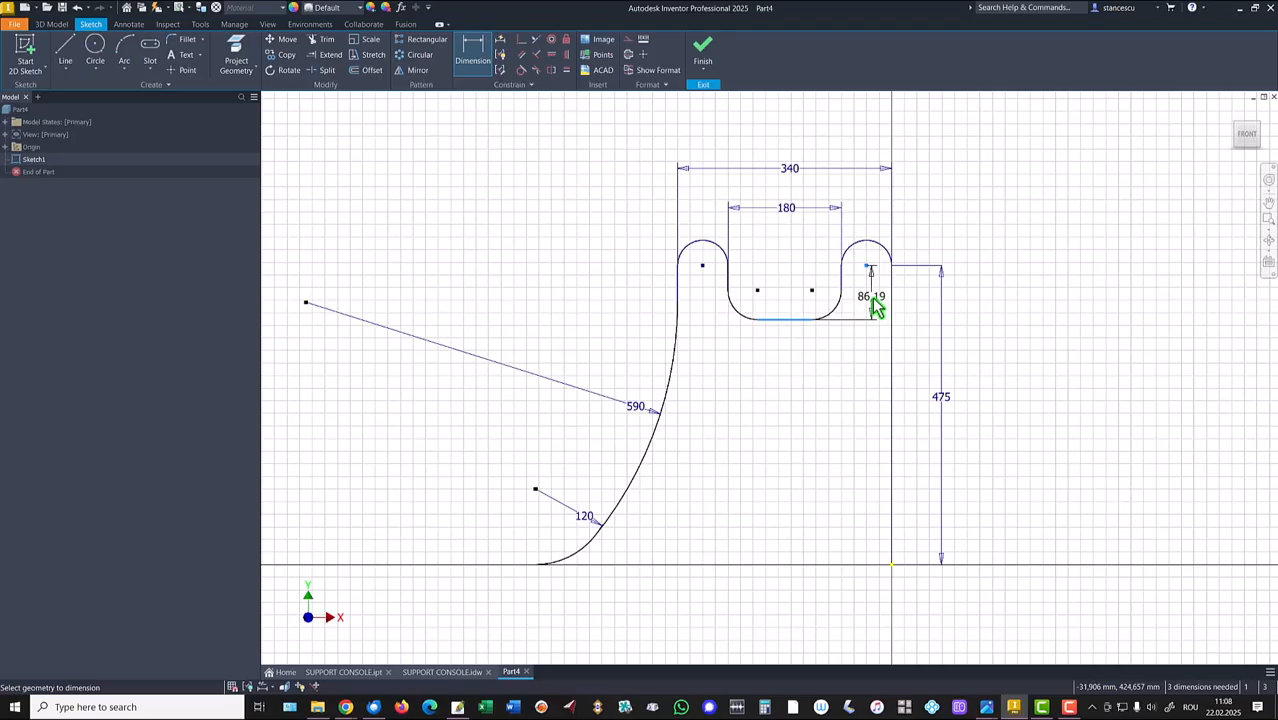
{"action": "left_click", "coordinate": [876, 307]}
{"action": "type", "text": "100"}
{"action": "key", "text": "Return"}
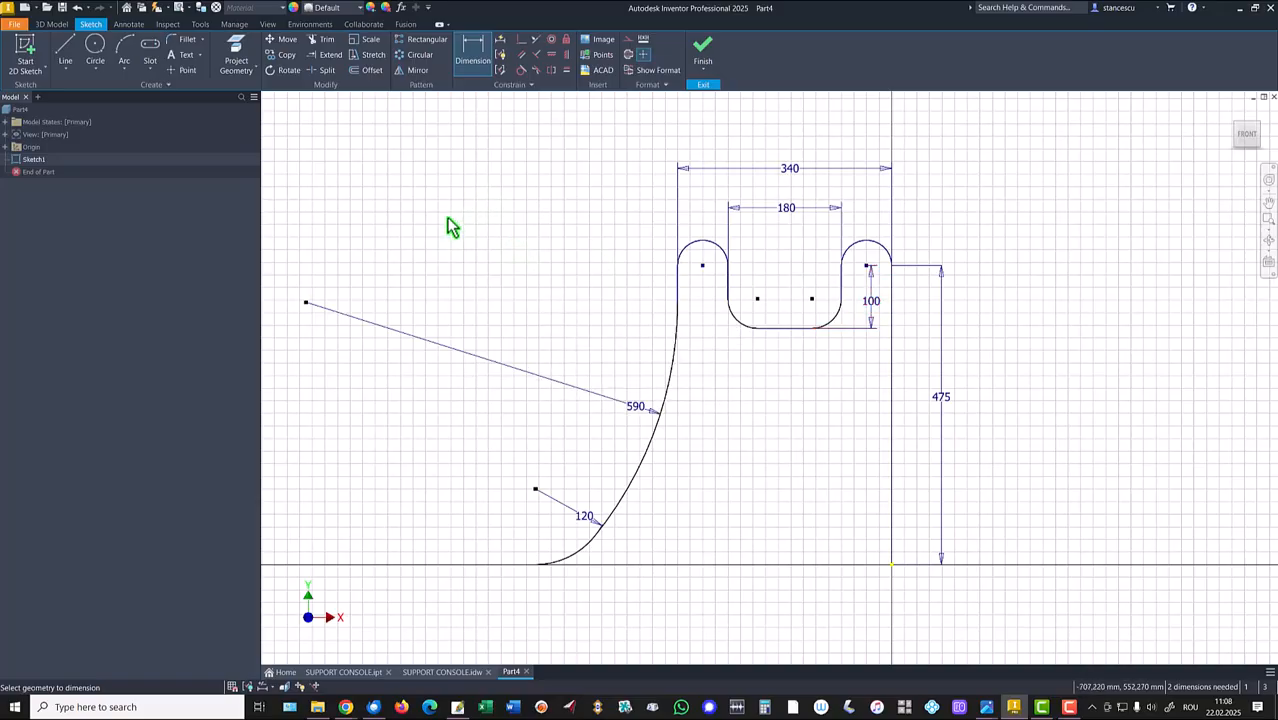
Dimension the vertical distance from the 590 mm arc's centre to the origin and set it to 350-25 (325 mm).
{"action": "left_click", "coordinate": [306, 302]}
{"action": "left_click", "coordinate": [892, 565]}
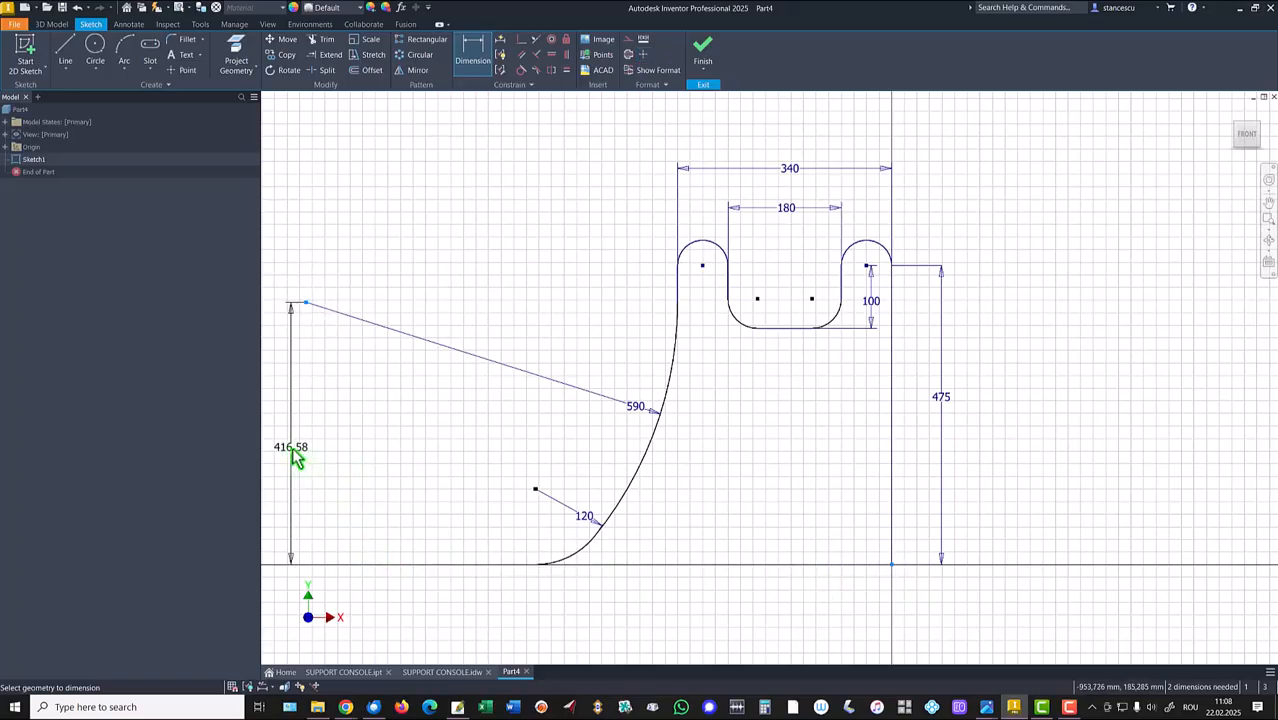
{"action": "left_click", "coordinate": [286, 456]}
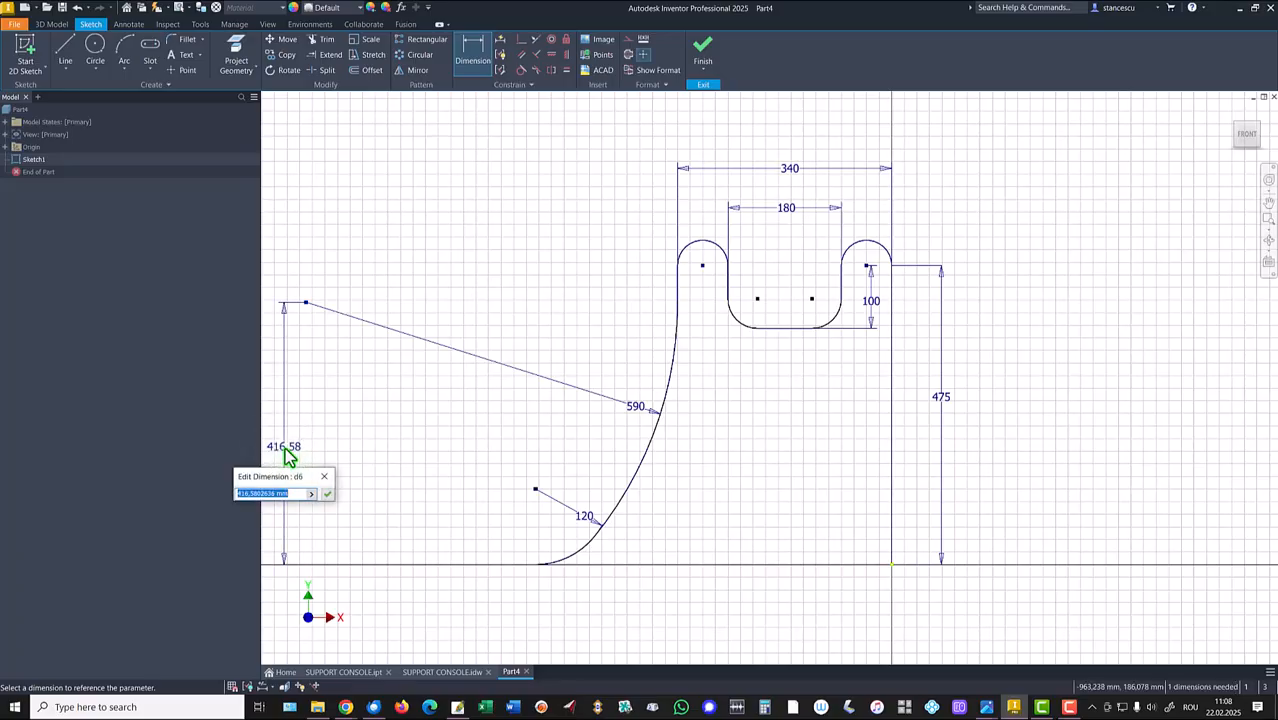
{"action": "type", "text": "350-25"}
{"action": "key", "text": "Return"}
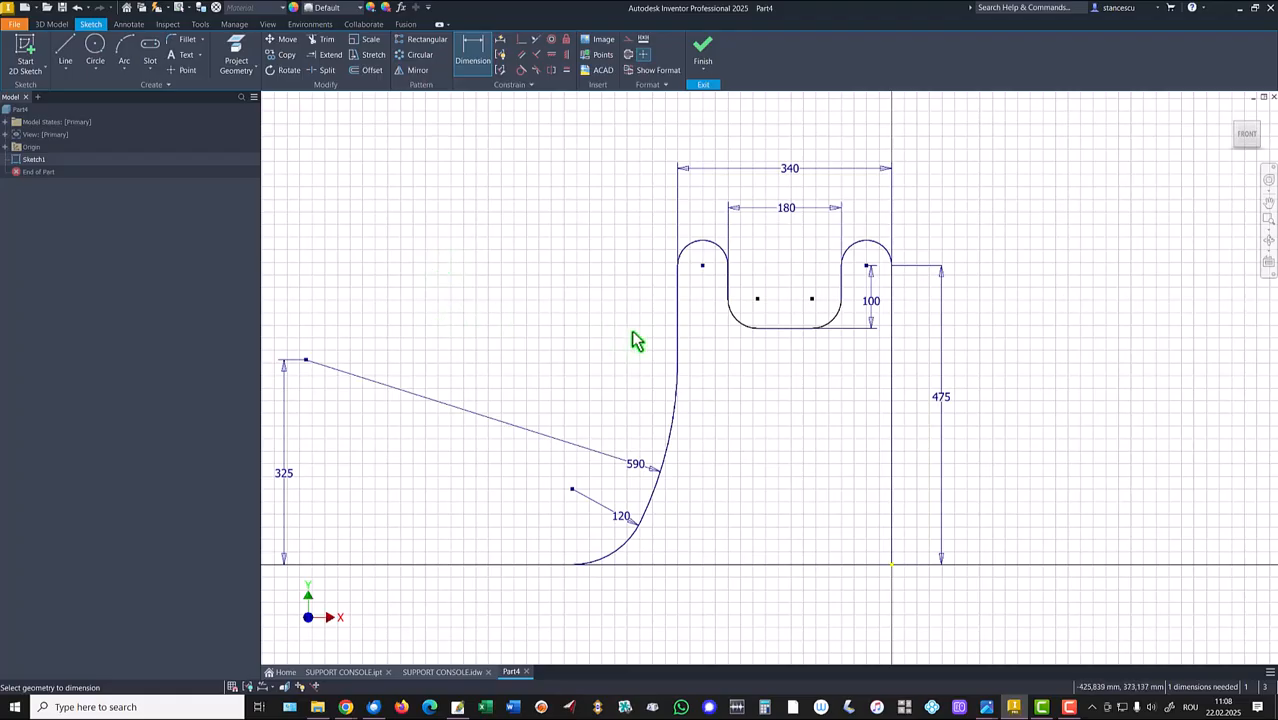
Dimension the radius of the recess's lower left corner arc as 30 mm and finish the side profile sketch.
{"action": "left_click", "coordinate": [740, 325]}
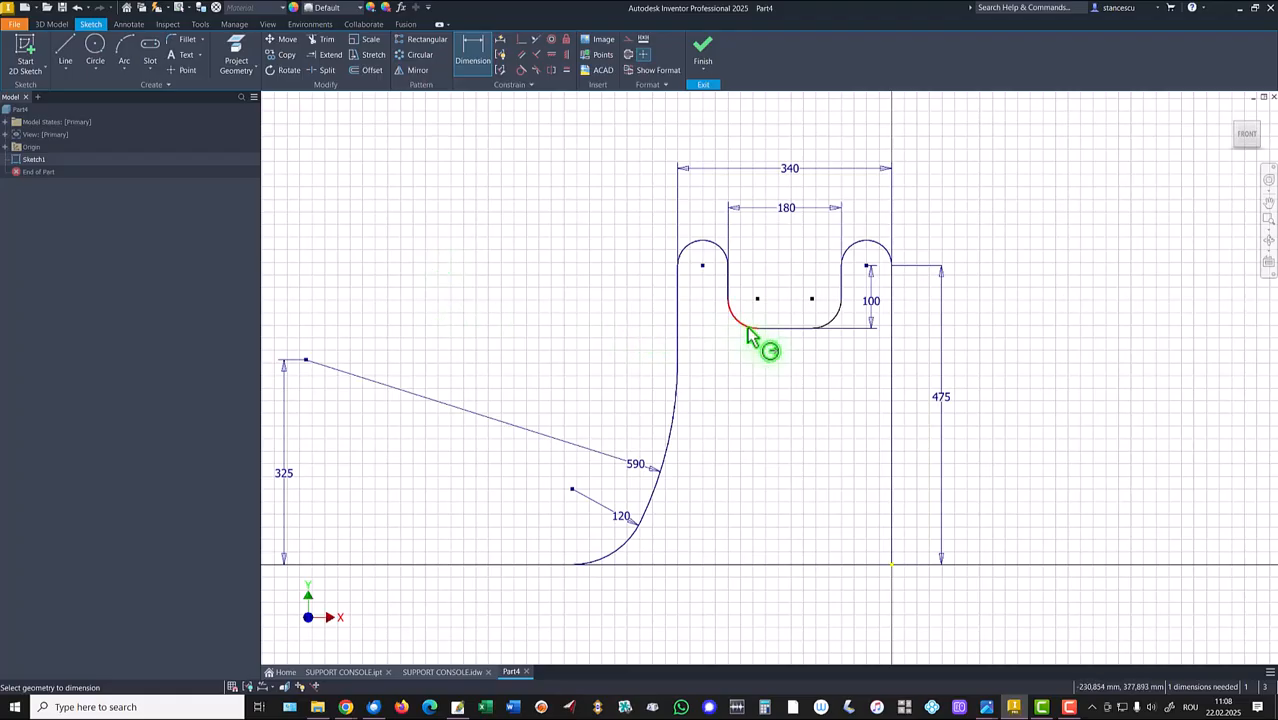
{"action": "left_click", "coordinate": [726, 351]}
{"action": "type", "text": "50"}
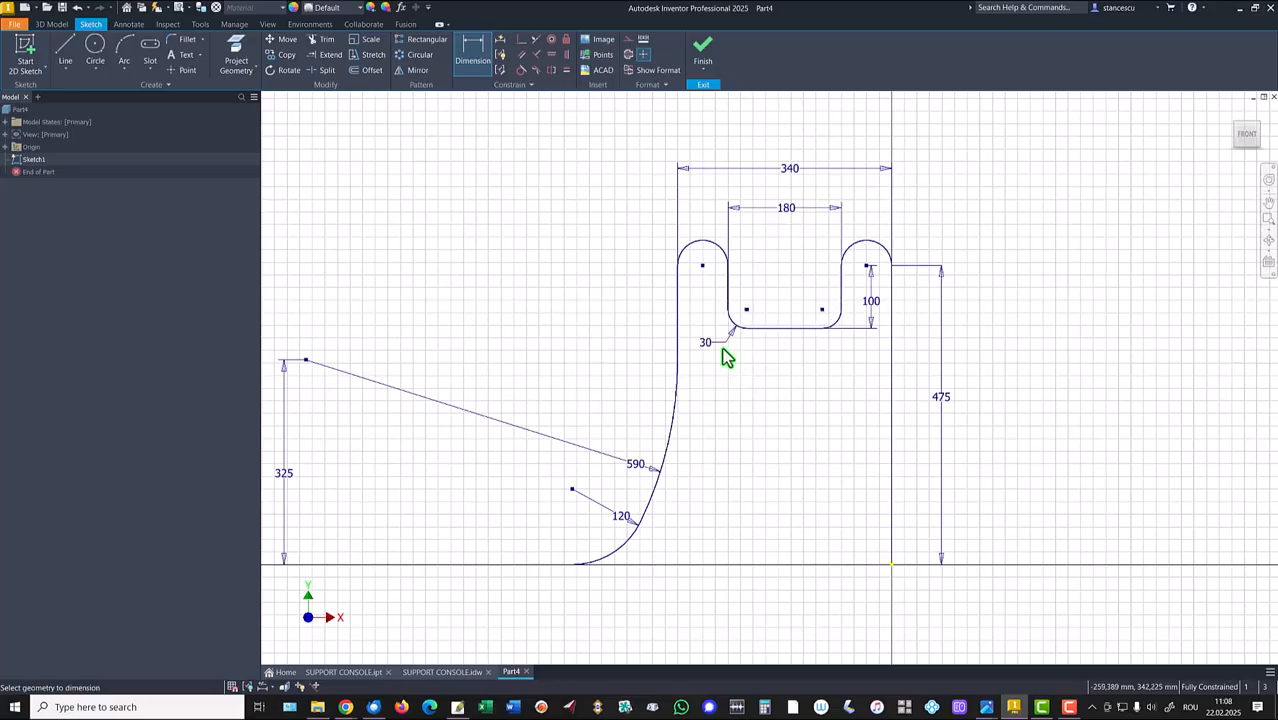
{"action": "key", "text": "Home"}
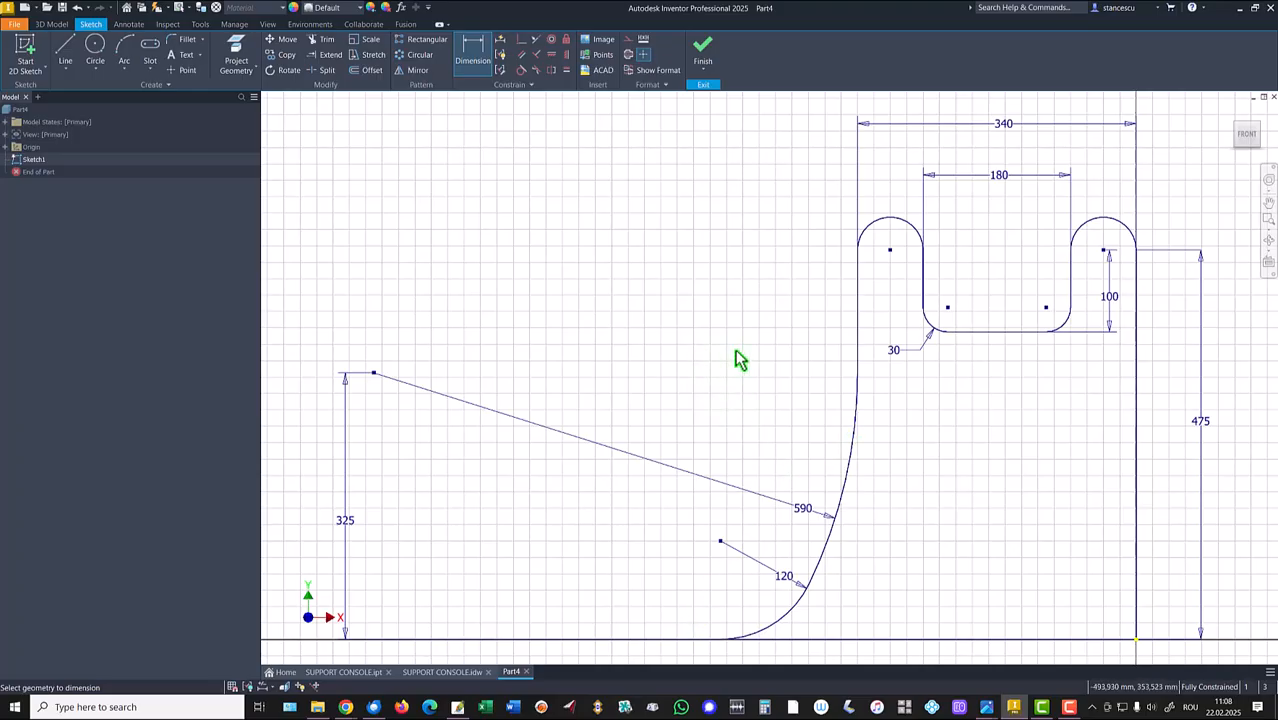
{"action": "left_click", "coordinate": [703, 53]}
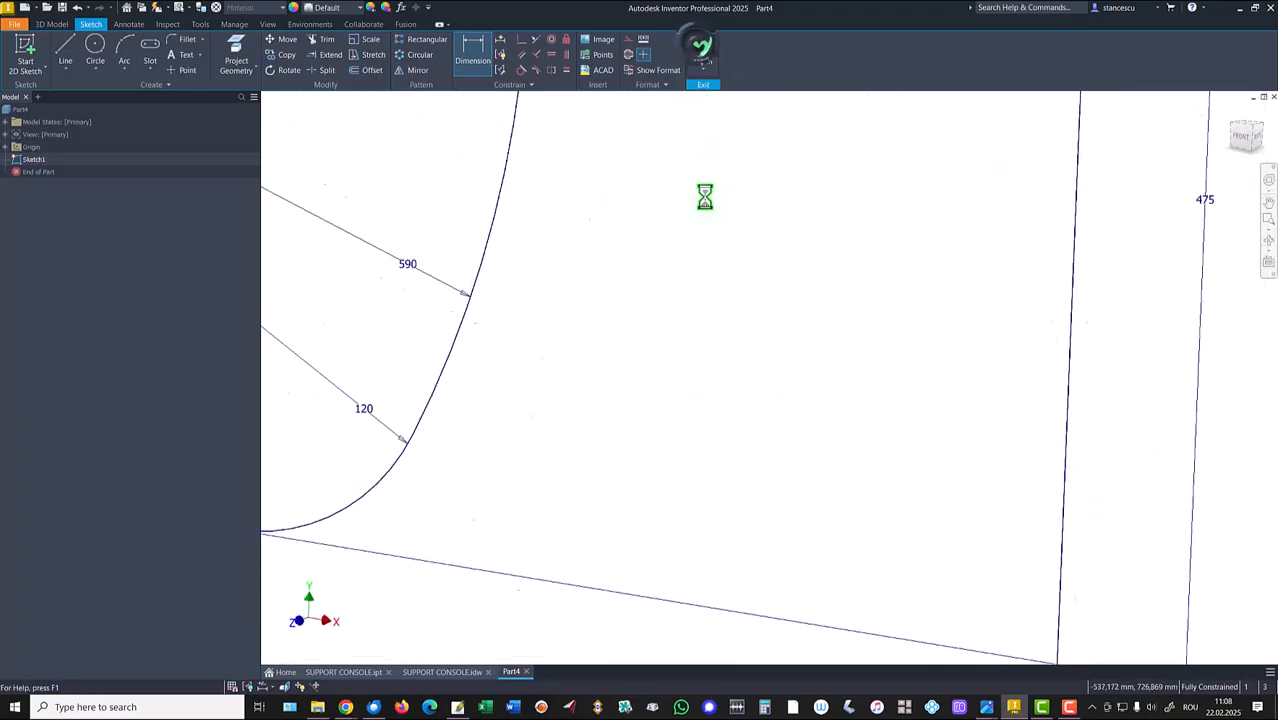
{"action": "key", "text": "F6"}
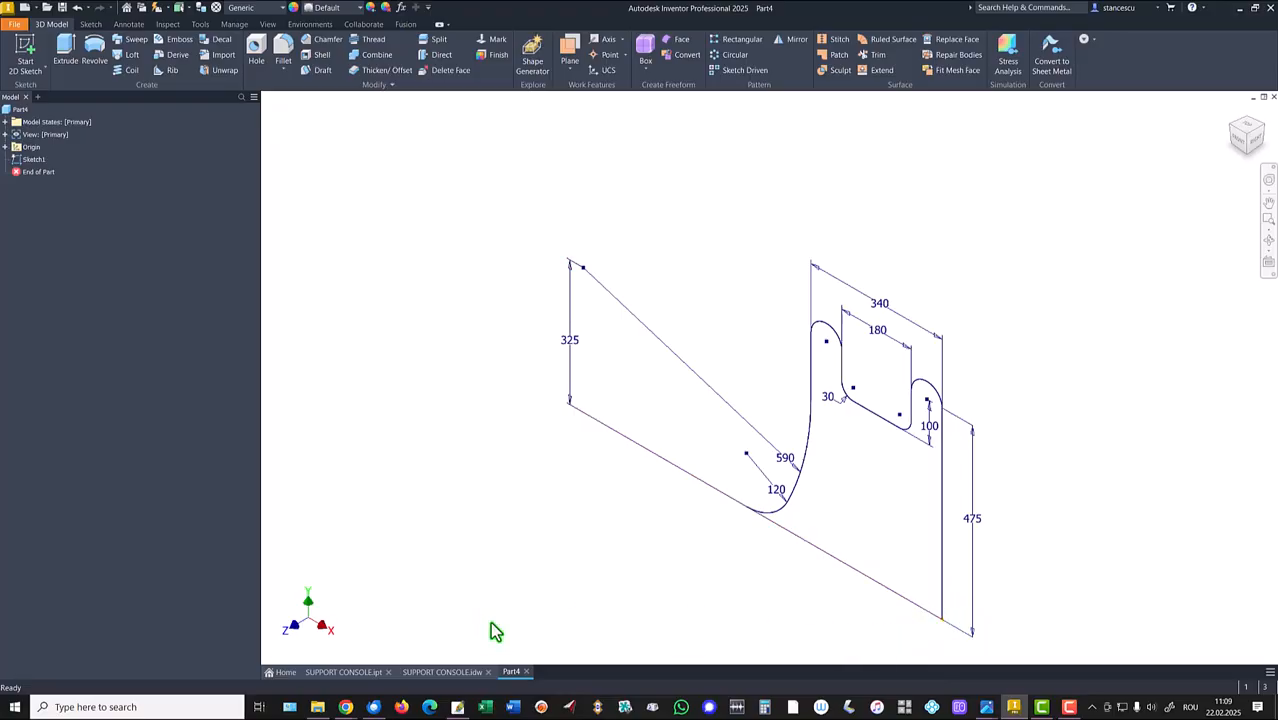
Consult section A-A in the SUPPORT CONSOLE drawing and start a new sketch on the part's XZ plane.
{"action": "left_click", "coordinate": [455, 680]}
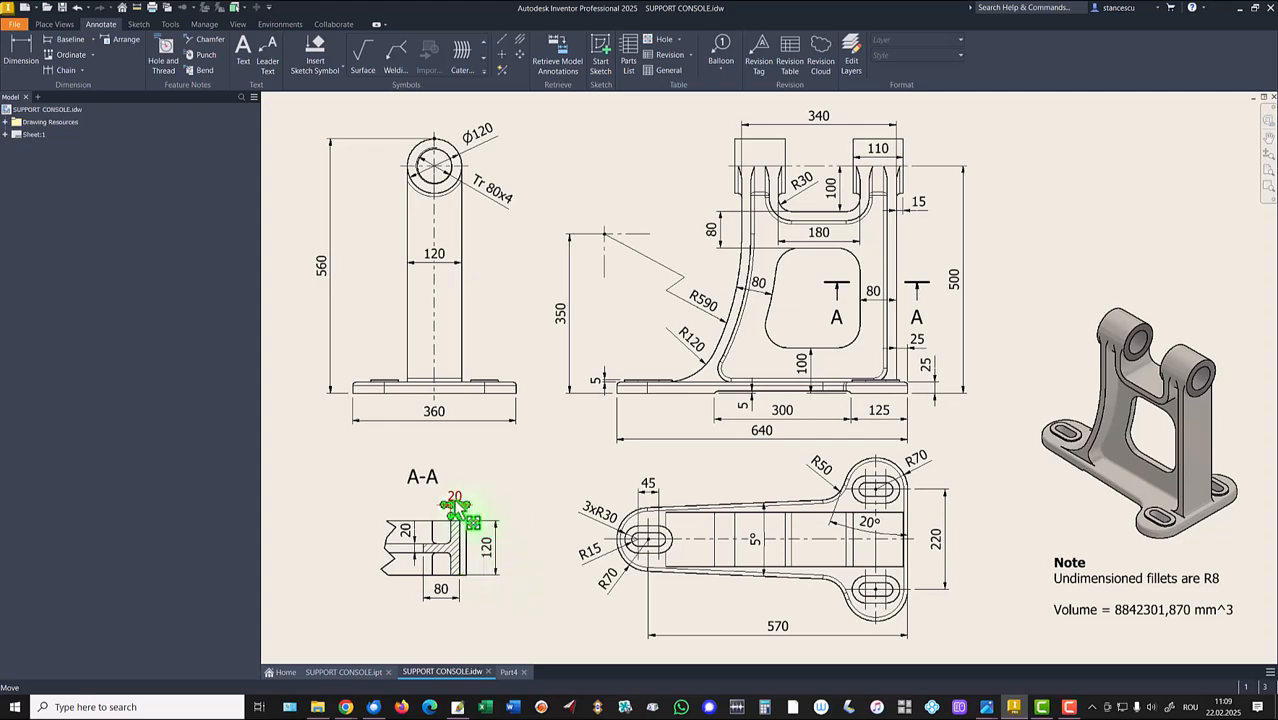
{"action": "left_click", "coordinate": [510, 672]}
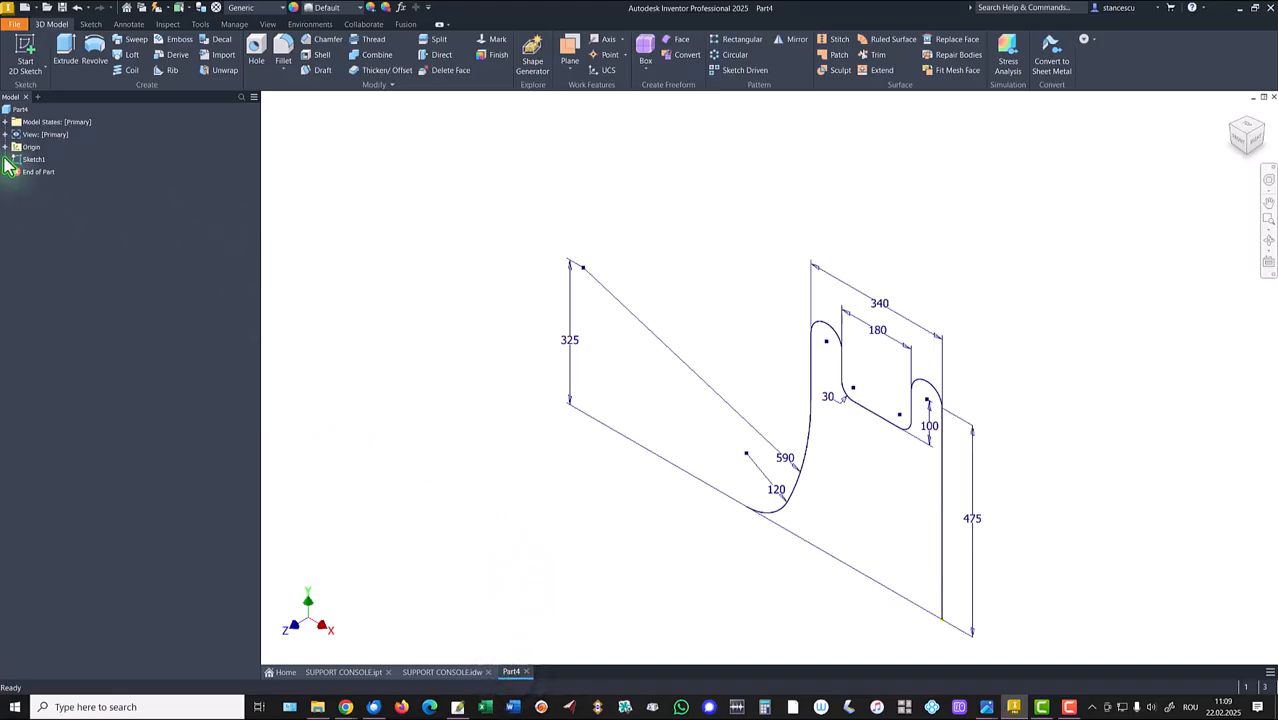
{"action": "left_click", "coordinate": [5, 147]}
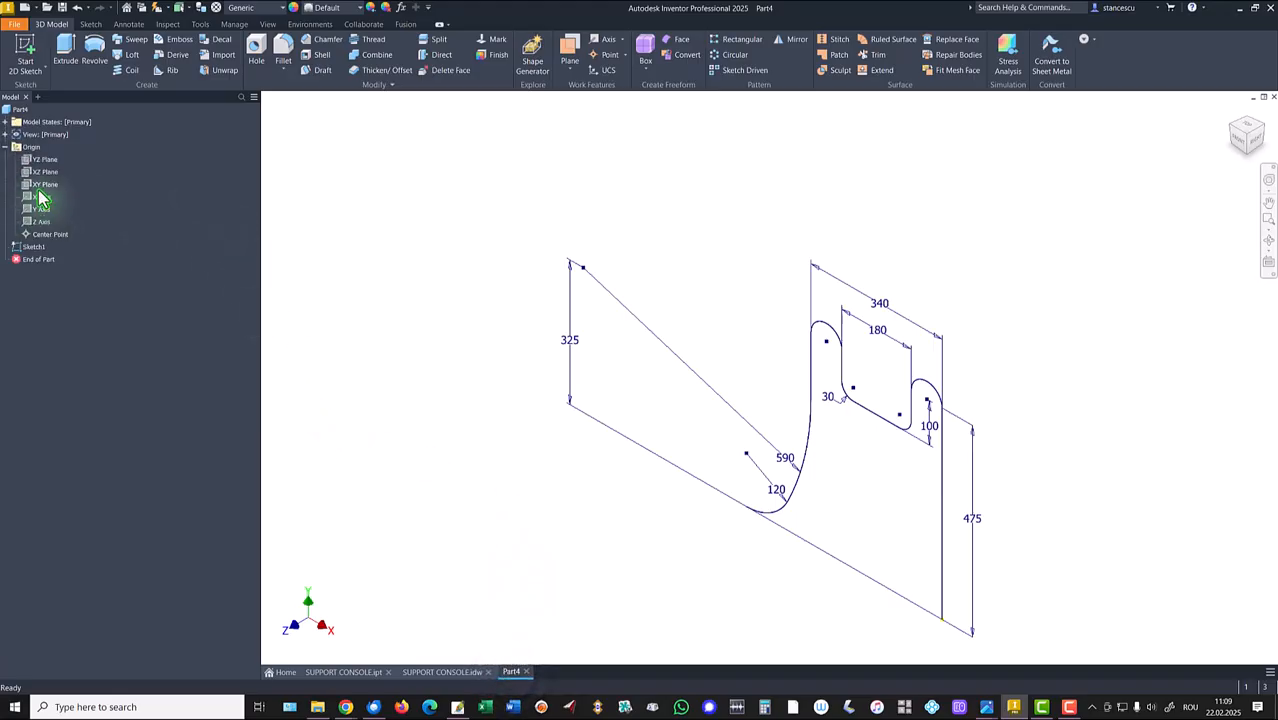
{"action": "left_click", "coordinate": [44, 172]}
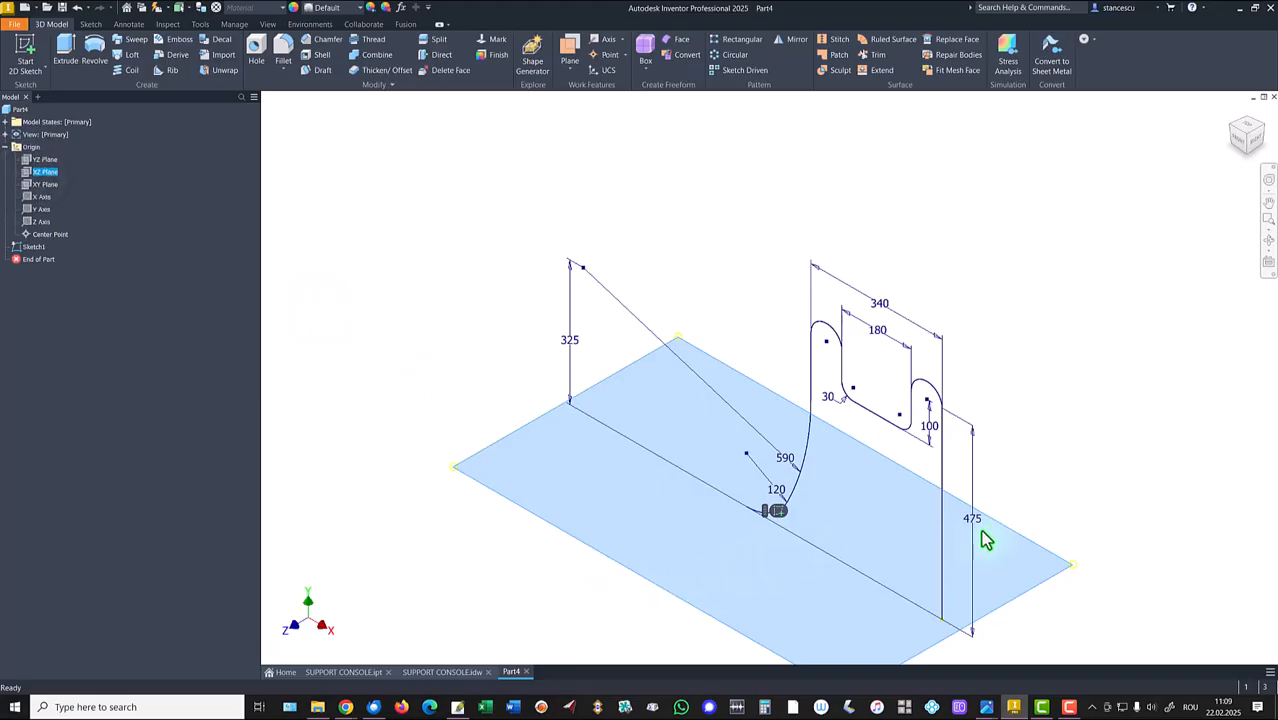
{"action": "left_click", "coordinate": [777, 511]}
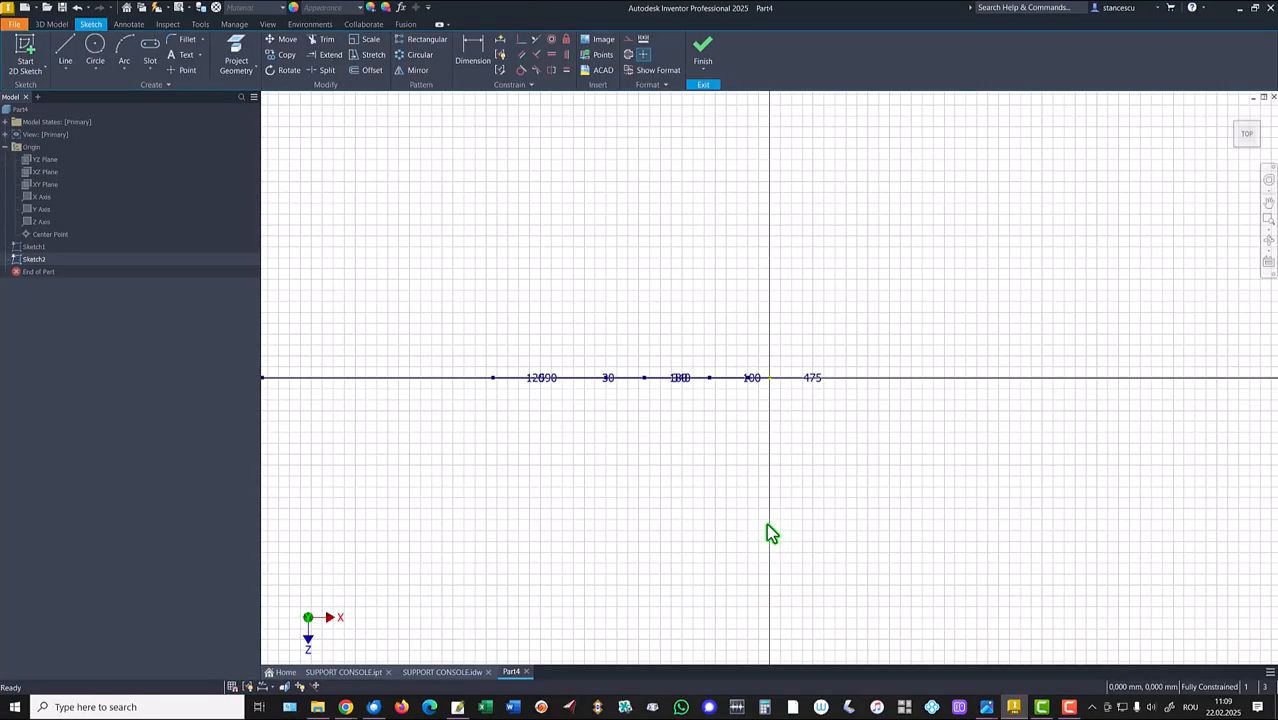
{"action": "key", "text": "F5"}
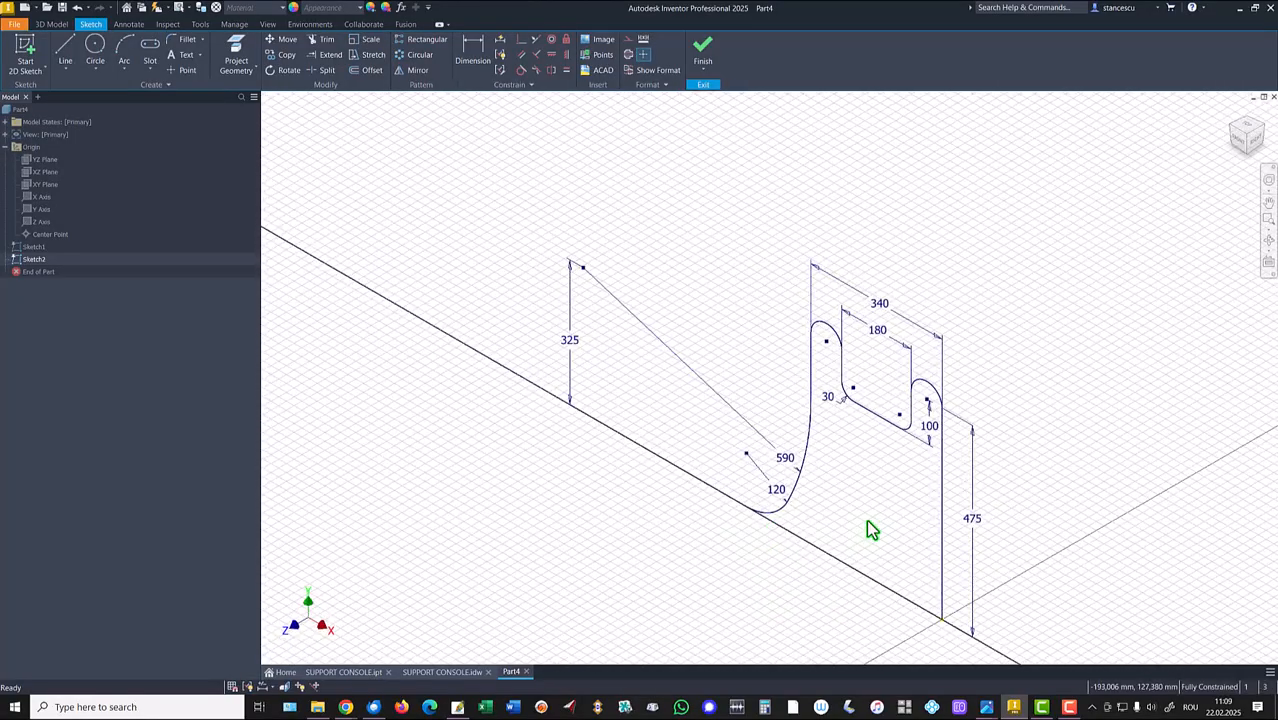
{"action": "mouse_move", "coordinate": [890, 536]}
{"action": "middle_mouse_down"}
{"action": "mouse_move", "coordinate": [819, 431]}
{"action": "mouse_move", "coordinate": [789, 442]}
{"action": "middle_mouse_up"}
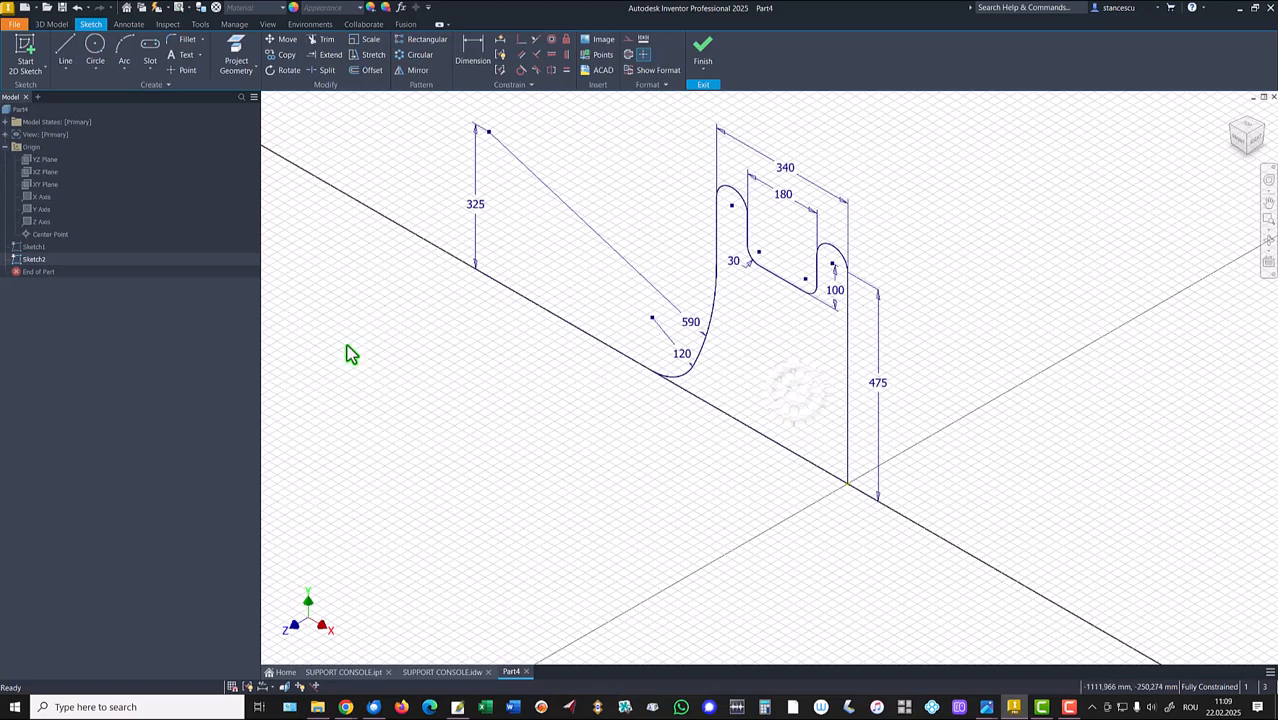
Draw a two-point rectangle 12 mm by 120 mm near the origin, with its long sides perpendicular to the side profile's plane.
{"action": "left_click", "coordinate": [155, 80]}
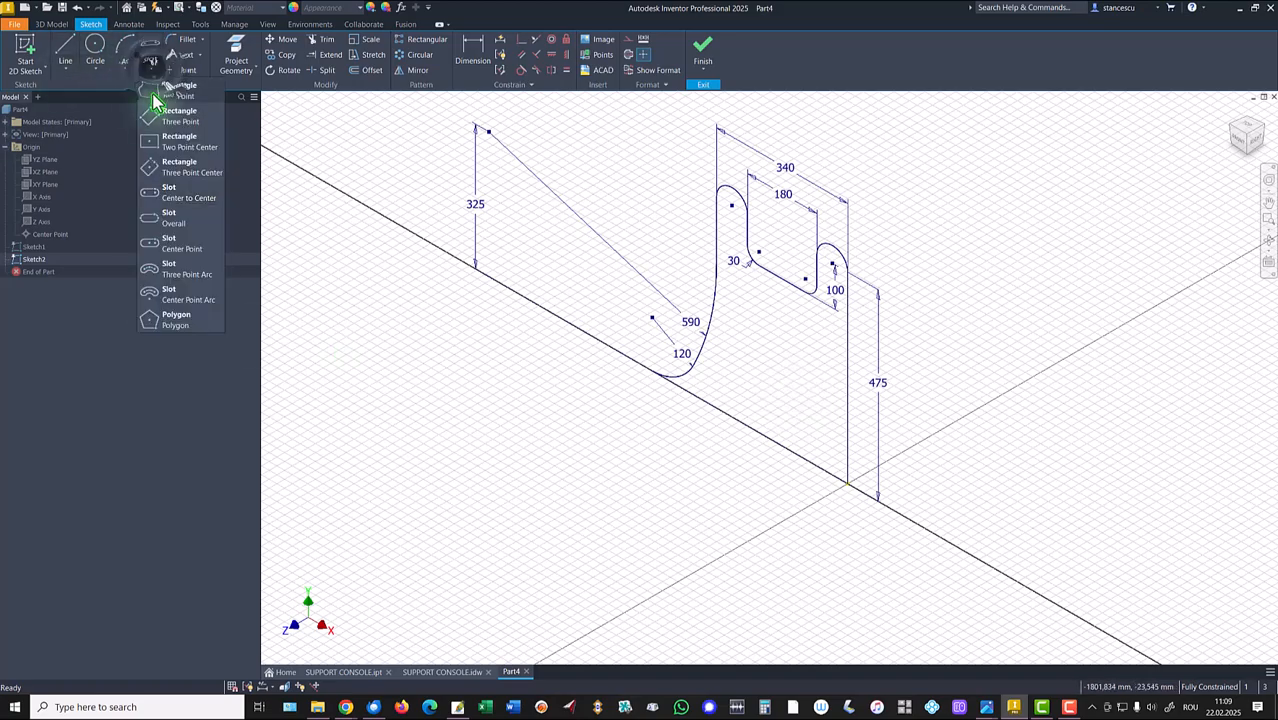
{"action": "left_click", "coordinate": [165, 86]}
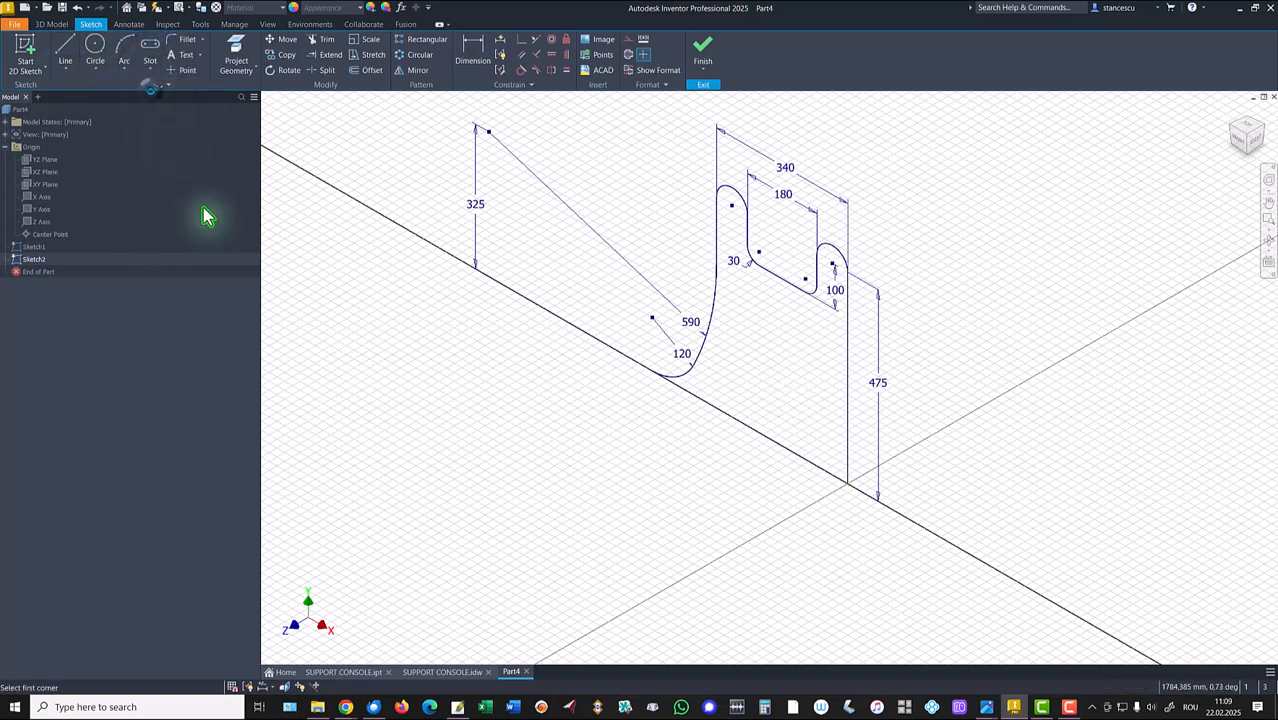
{"action": "left_click", "coordinate": [833, 540]}
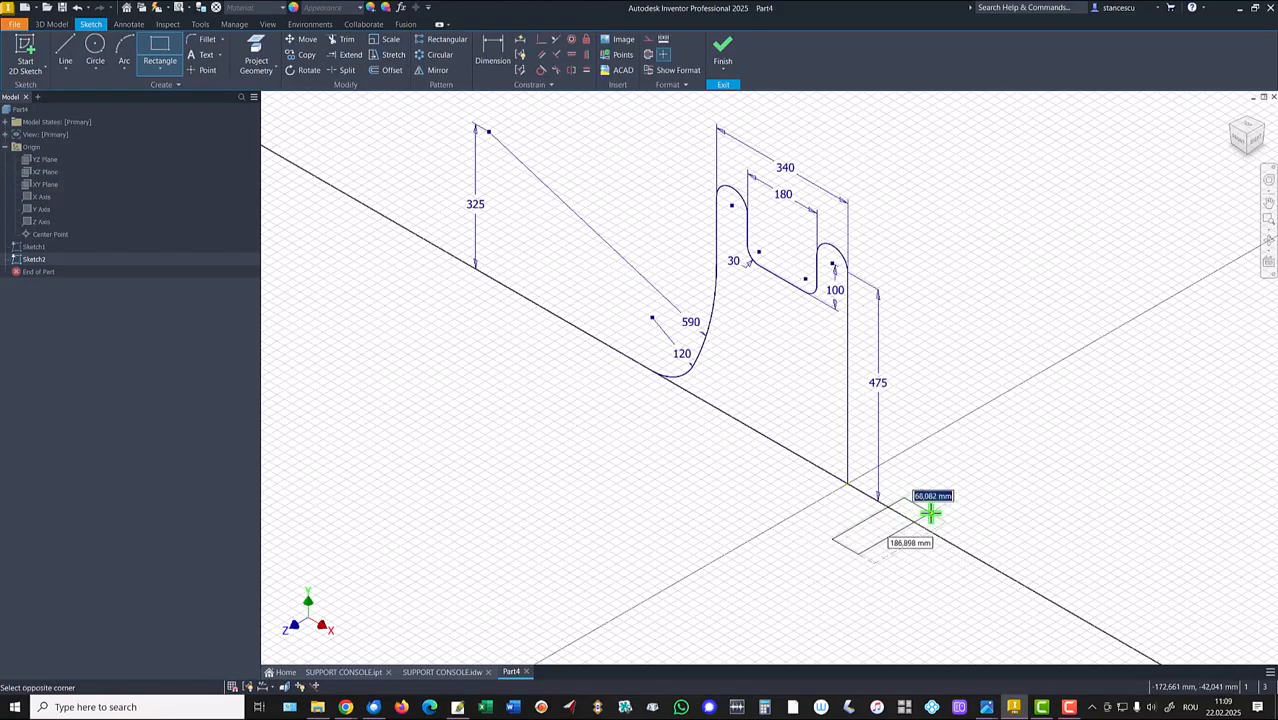
{"action": "type", "text": "12"}
{"action": "key", "text": "Tab"}
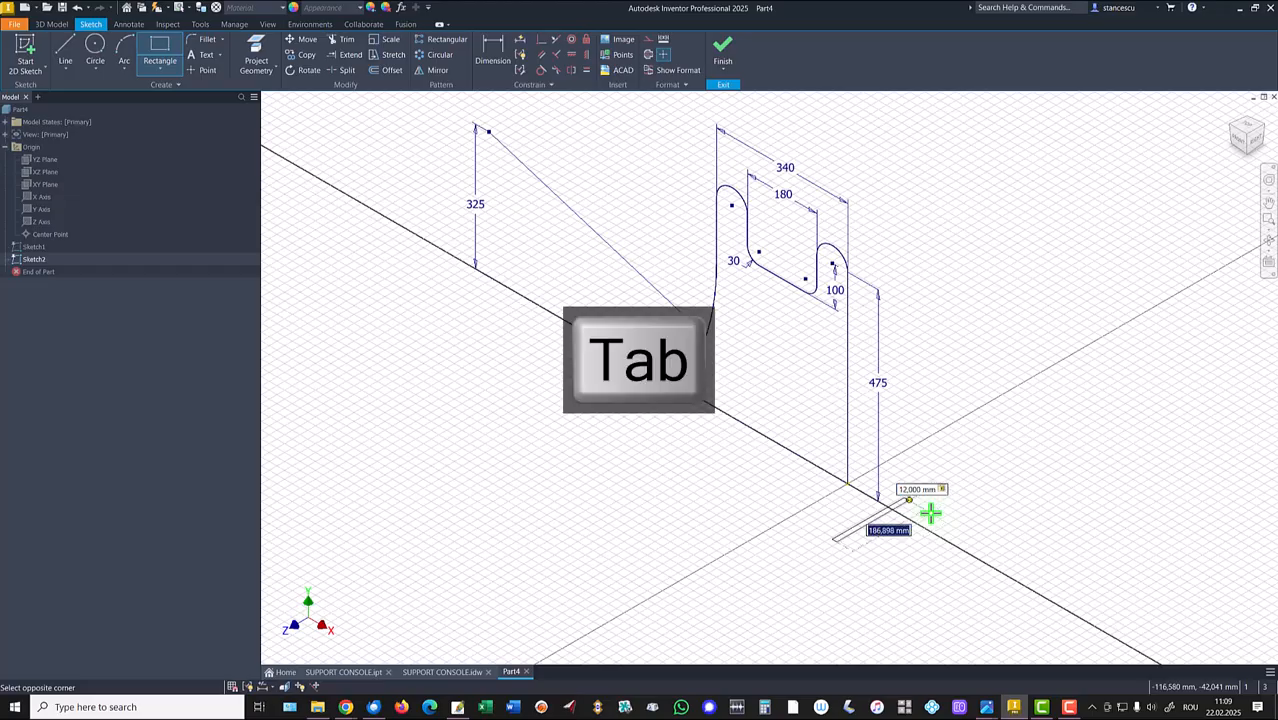
{"action": "type", "text": "120"}
{"action": "key", "text": "Return"}
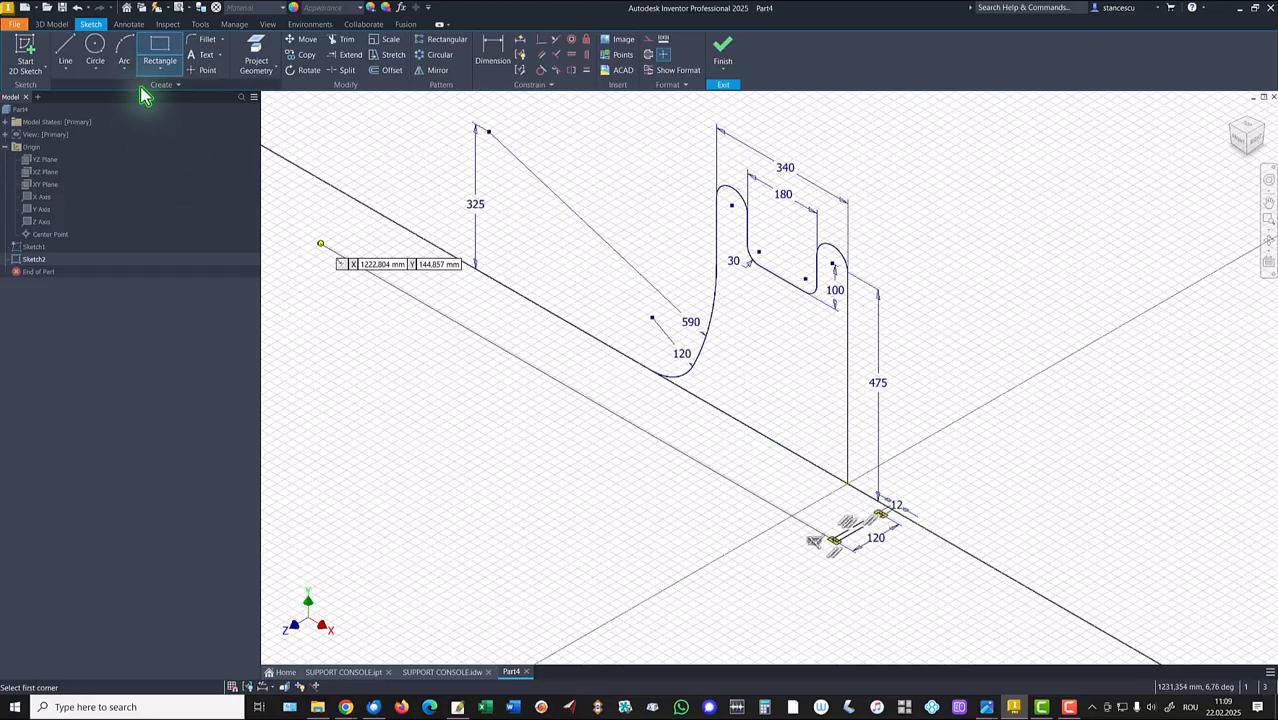
{"action": "key", "text": "Escape"}
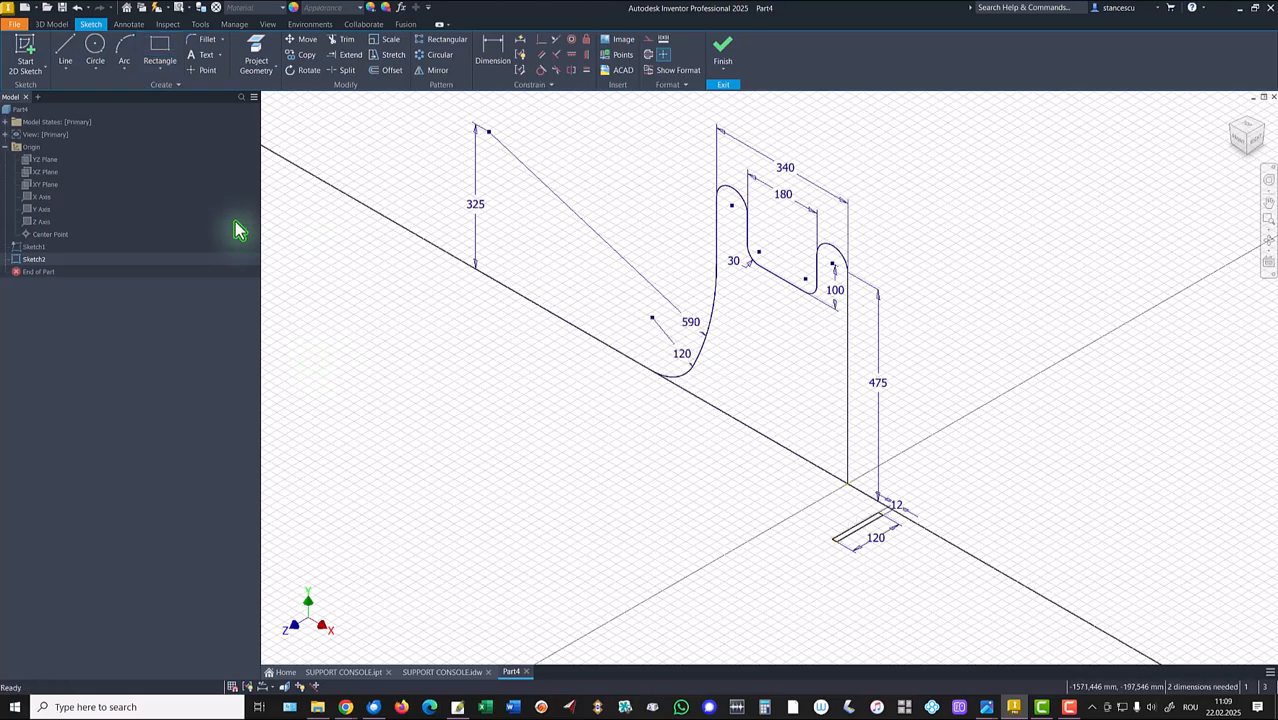
Make the midpoint of the rectangle's long side on the positive X side coincident with the origin.
{"action": "left_click", "coordinate": [496, 45]}
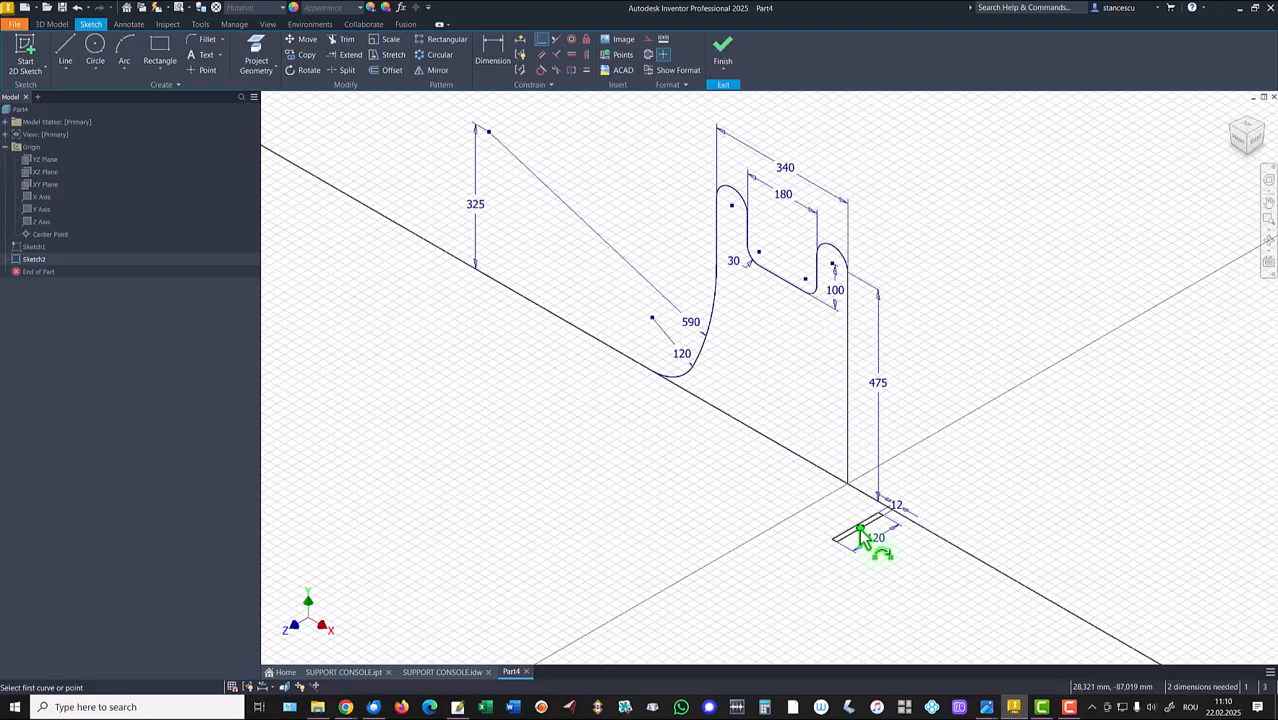
{"action": "scroll", "coordinate": [859, 527], "scroll_direction": "up", "scroll_amount": 2}
{"action": "scroll", "coordinate": [862, 528], "scroll_direction": "up", "scroll_amount": 2}
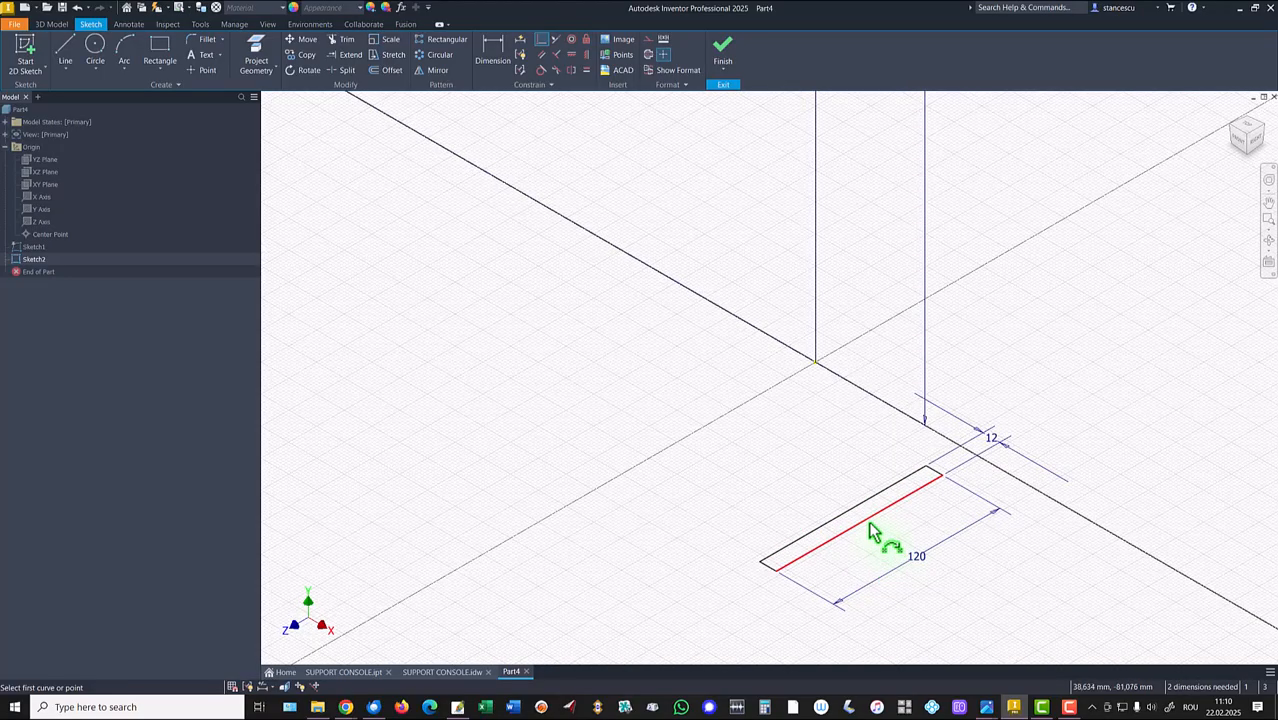
{"action": "left_click", "coordinate": [859, 522]}
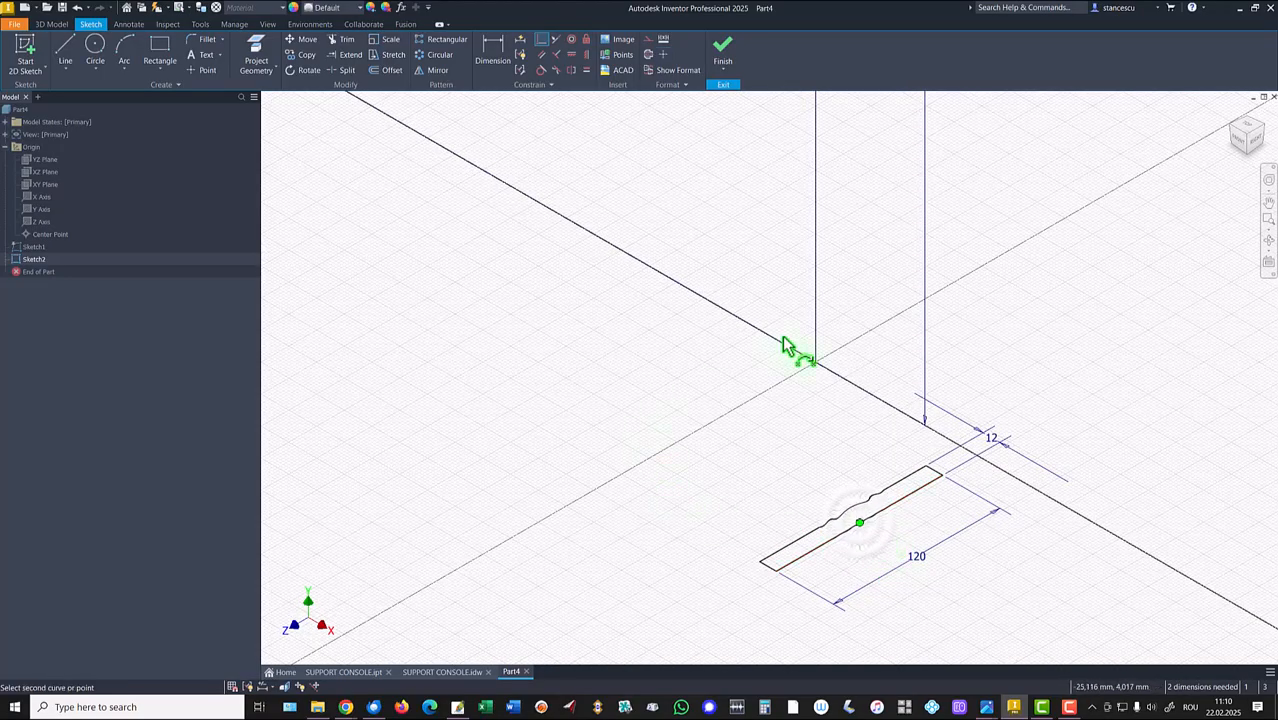
{"action": "left_click", "coordinate": [815, 364]}
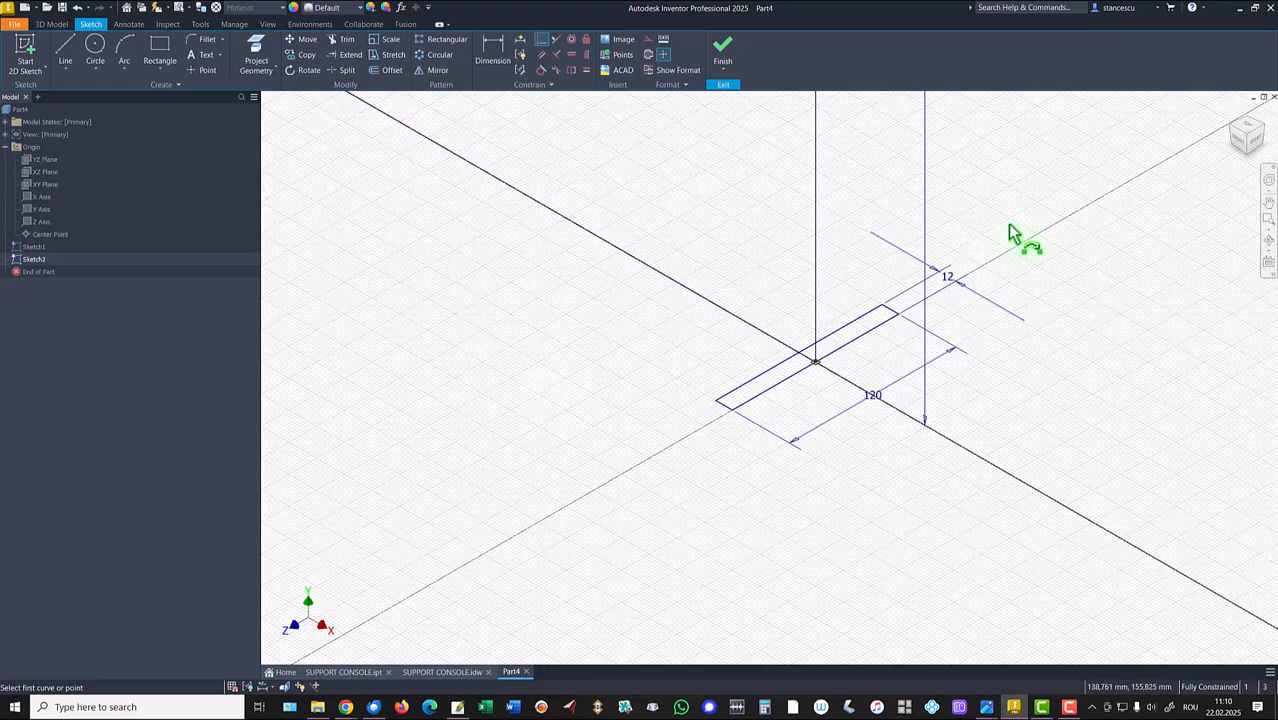
{"action": "key", "text": "Escape"}
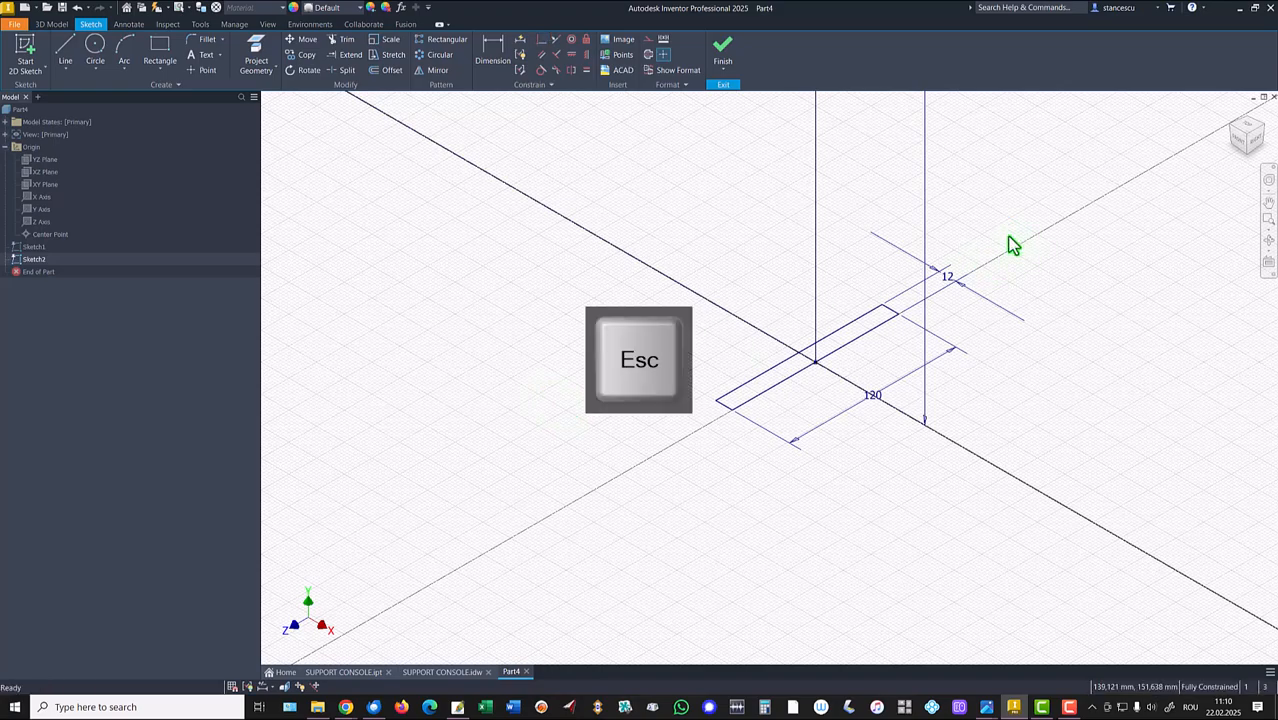
Set the rectangle's short side to 20 mm and finish the sketch.
{"action": "double_click", "coordinate": [952, 282]}
{"action": "type", "text": "2"}
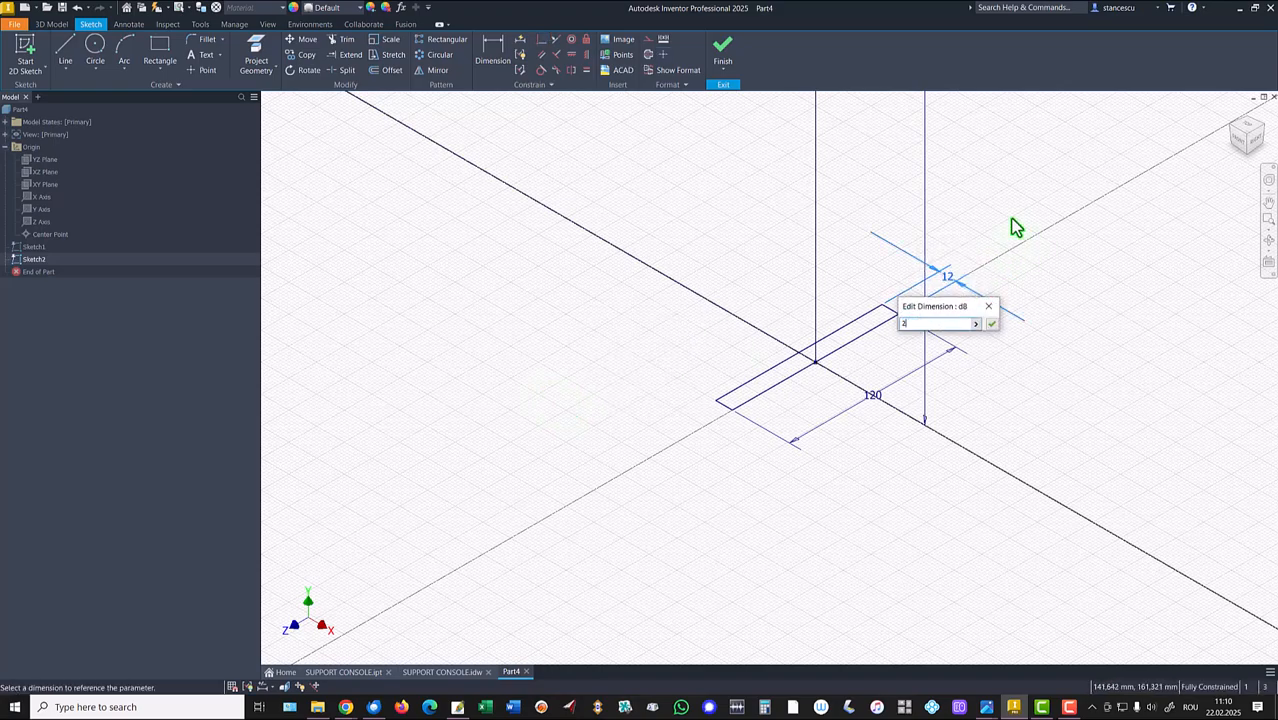
{"action": "type", "text": "0"}
{"action": "key", "text": "Return"}
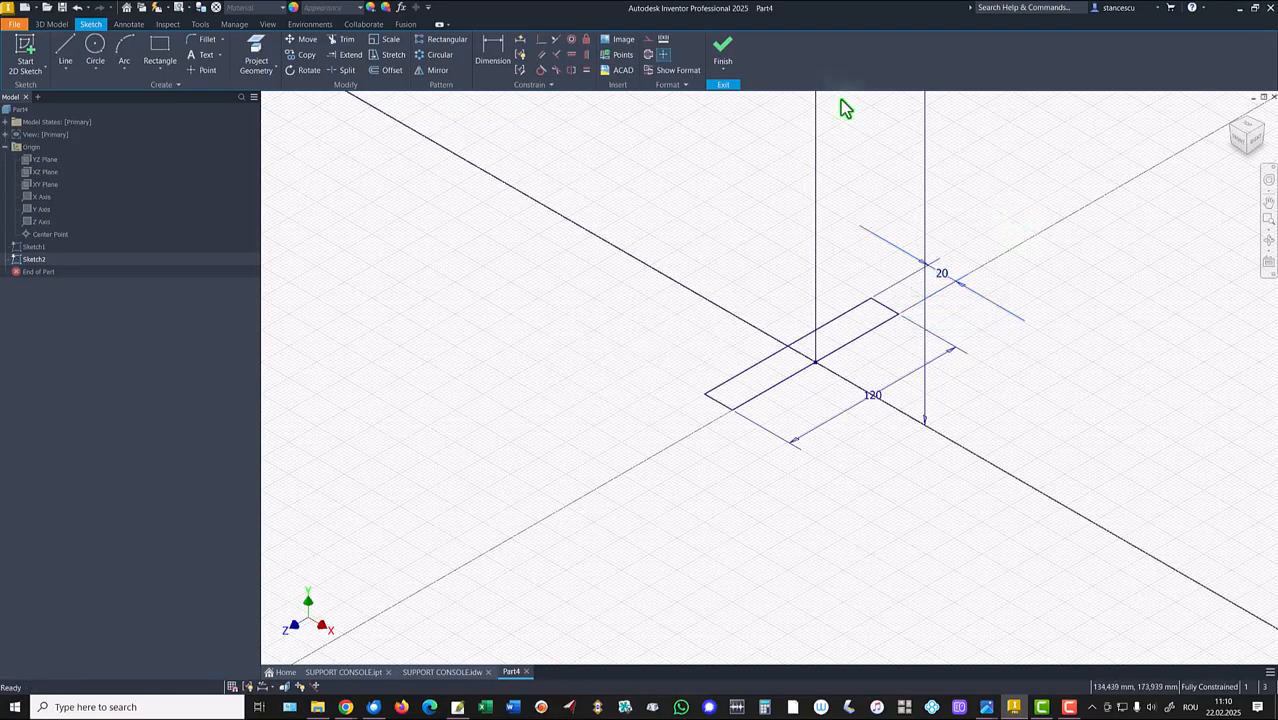
{"action": "left_click", "coordinate": [724, 55]}
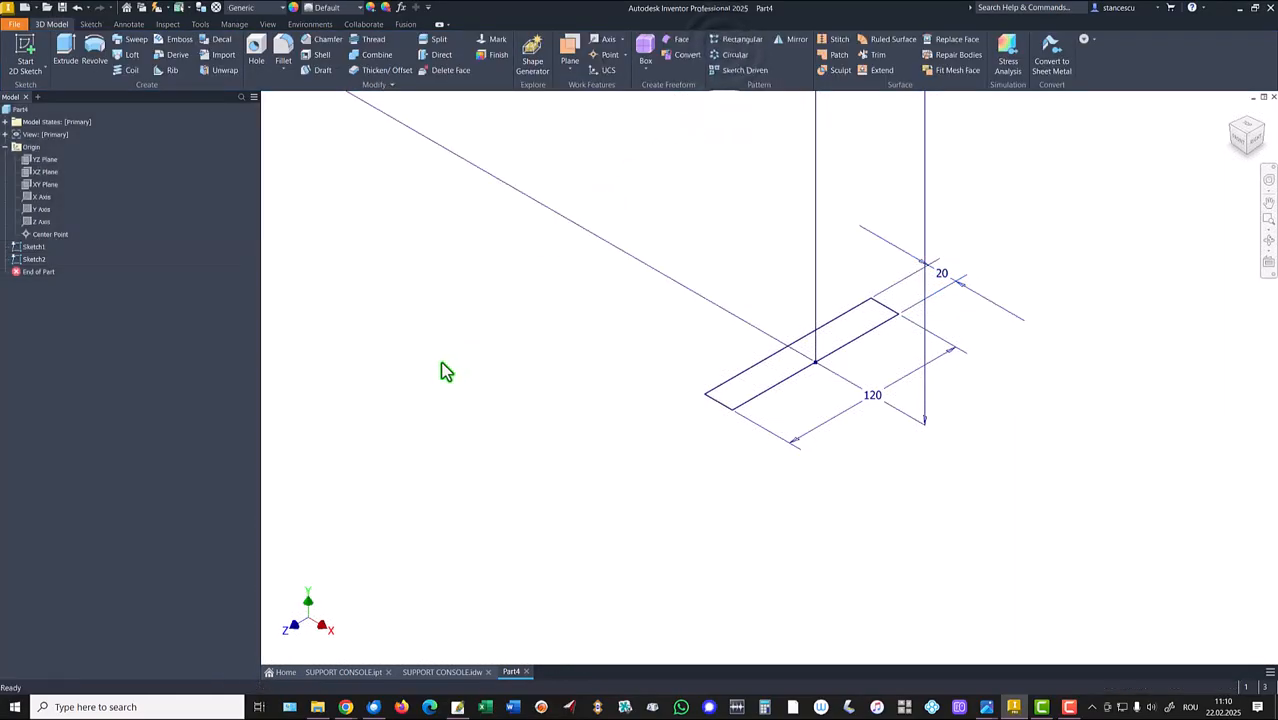
{"action": "key", "text": "F6"}
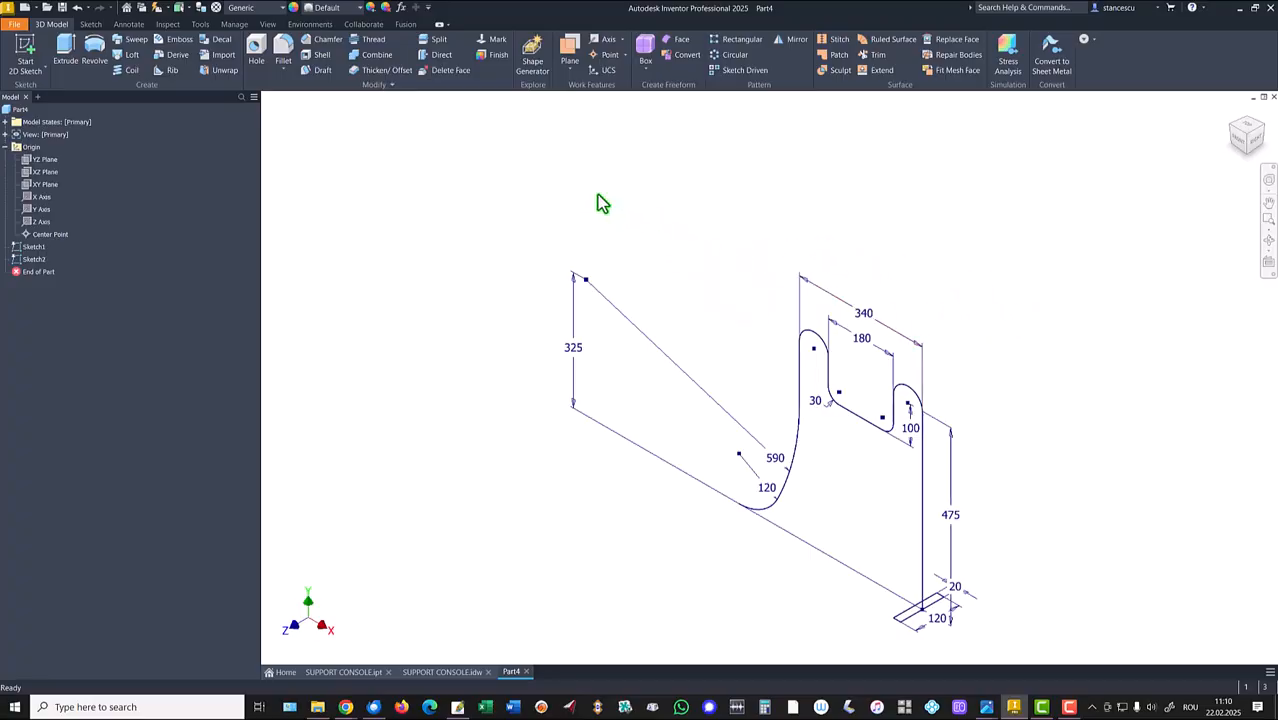
Sweep the rectangle along the whole side profile curve as a new solid, with 0 deg taper and twist.
{"action": "left_click", "coordinate": [135, 42]}
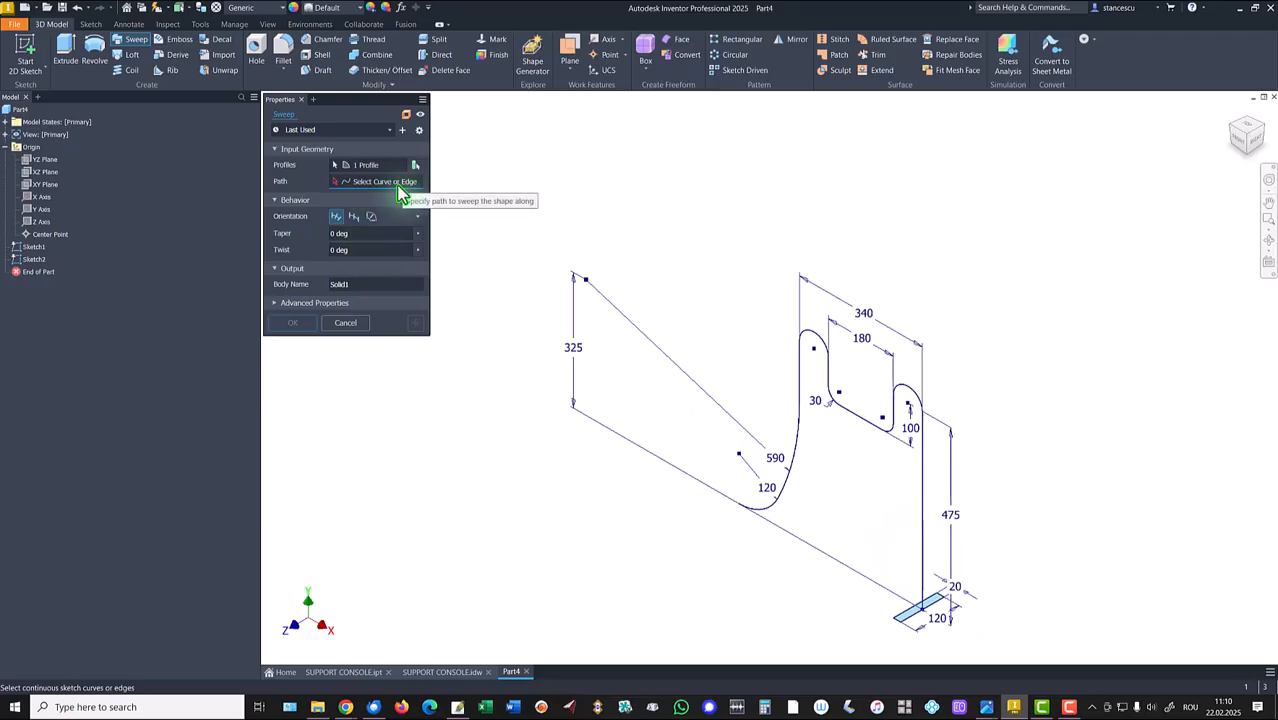
{"action": "left_click", "coordinate": [923, 548]}
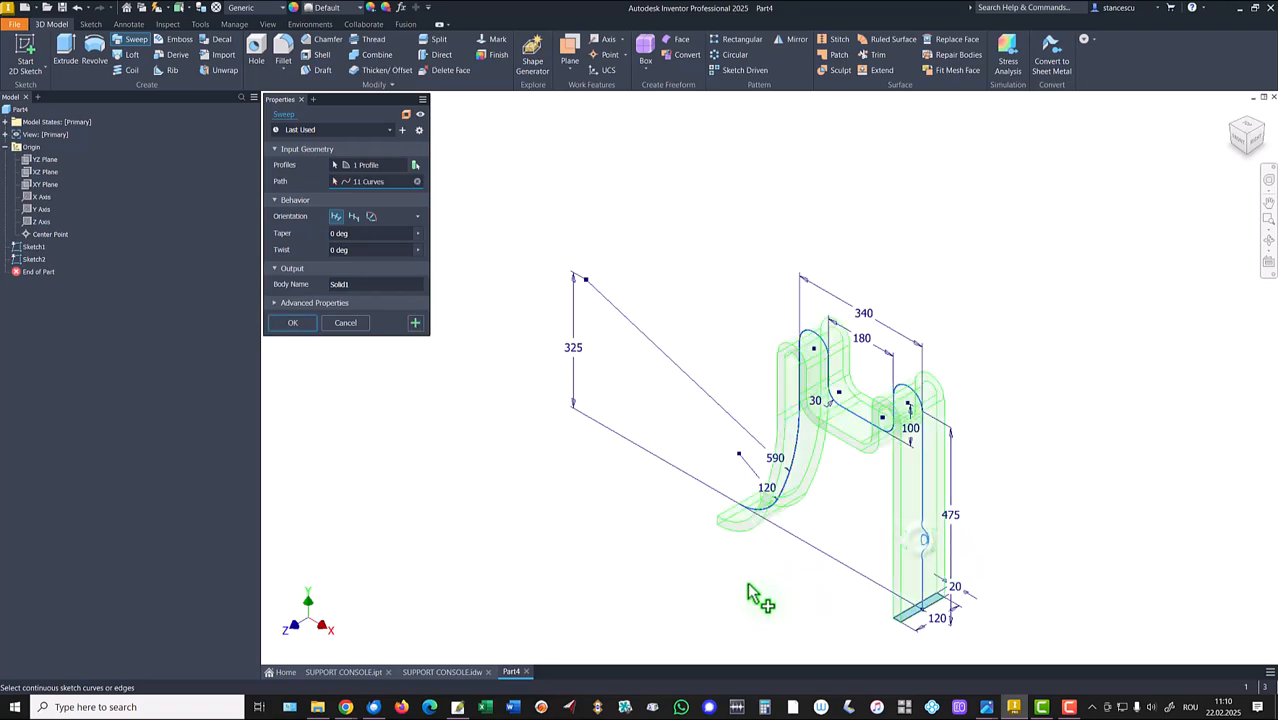
{"action": "left_click", "coordinate": [290, 322]}
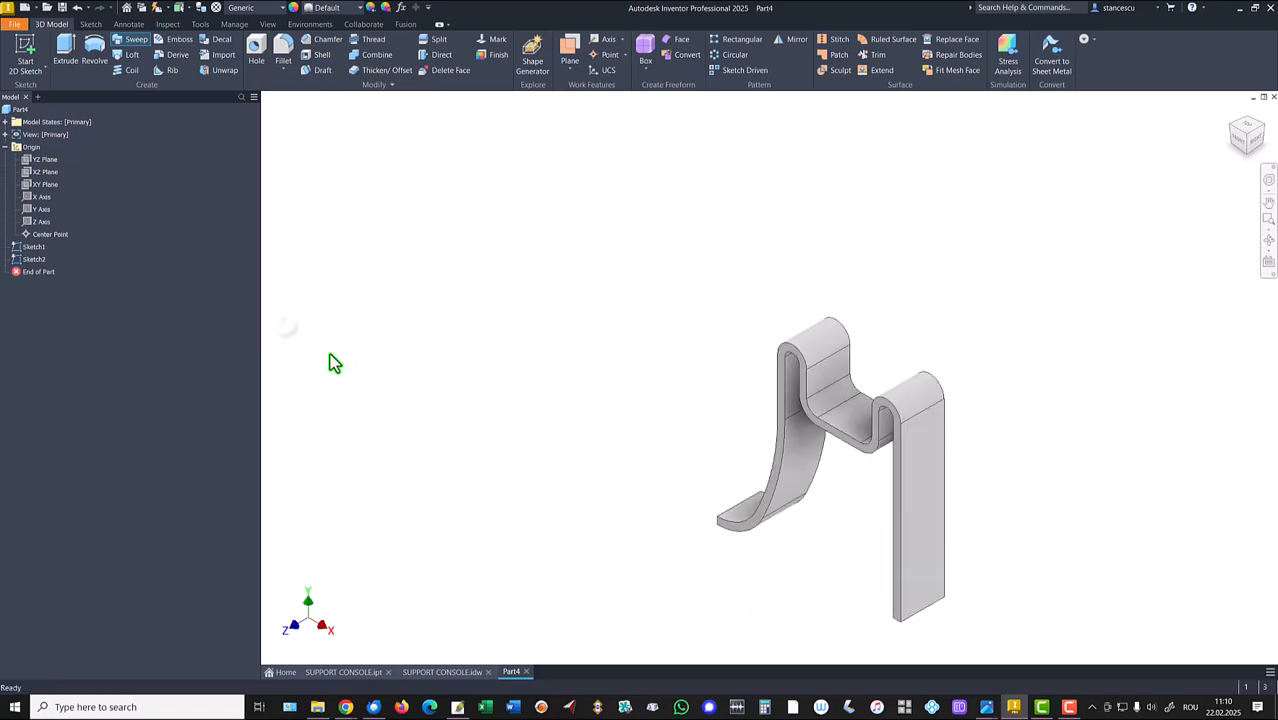
{"action": "key", "text": "F6"}
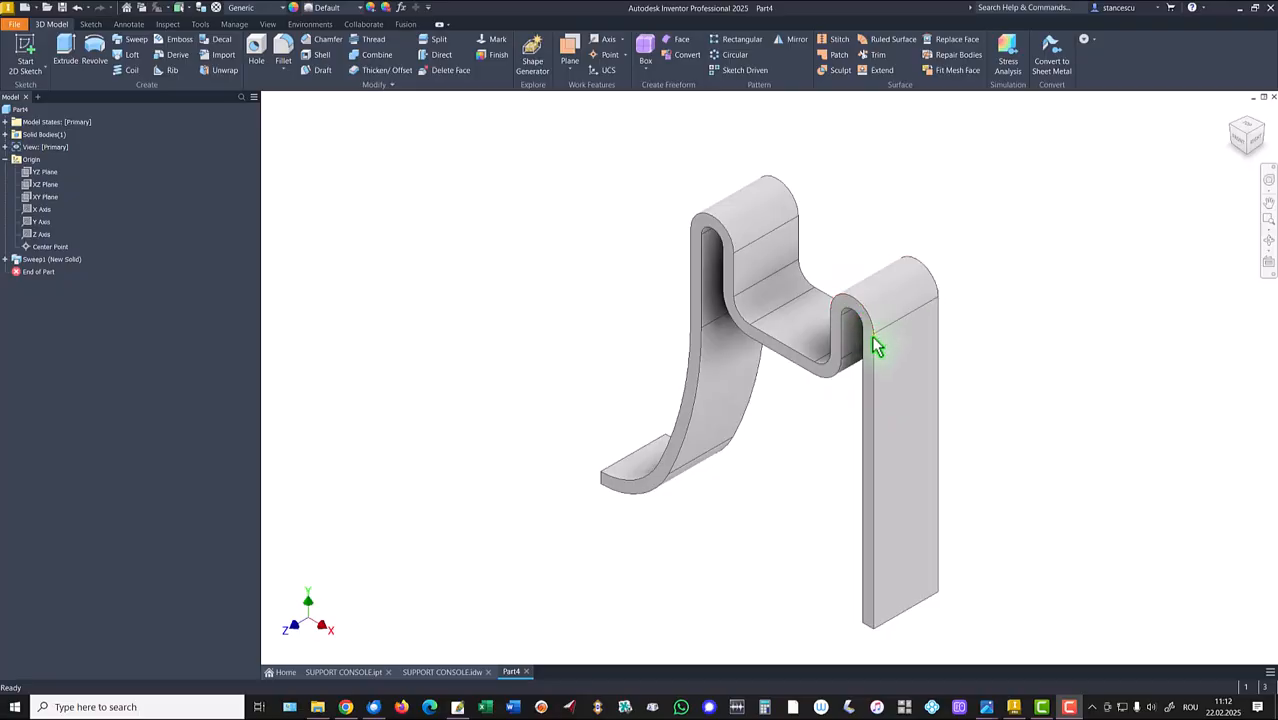
{"action": "left_click", "coordinate": [552, 212]}
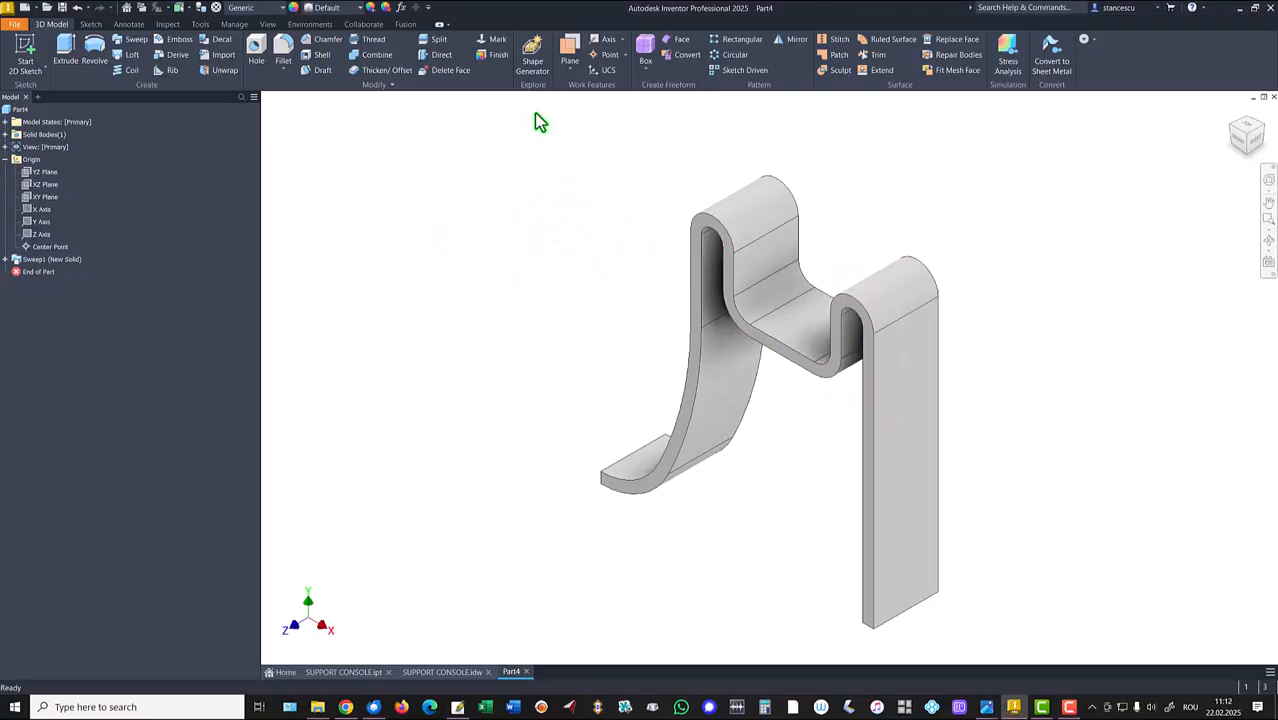
Create a work plane parallel to the XZ plane through the vertex where the straight vertical leg meets its upper bend.
{"action": "left_click", "coordinate": [567, 57]}
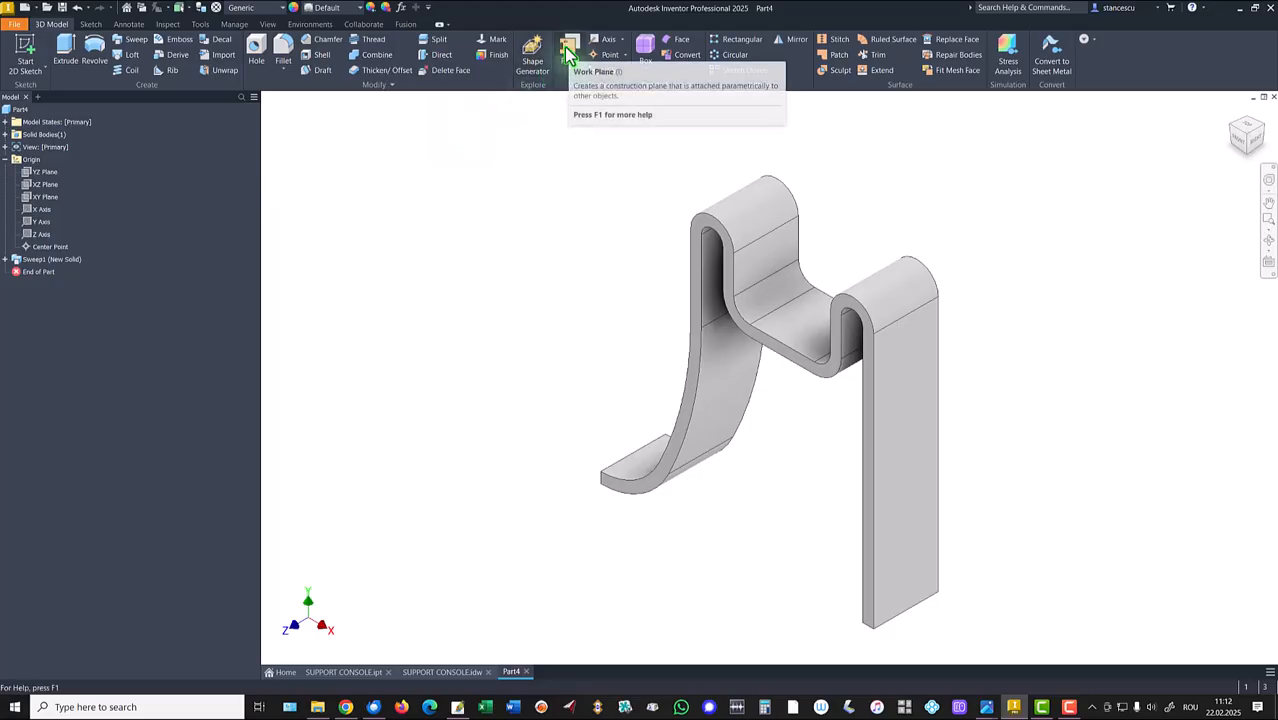
{"action": "left_click", "coordinate": [40, 185]}
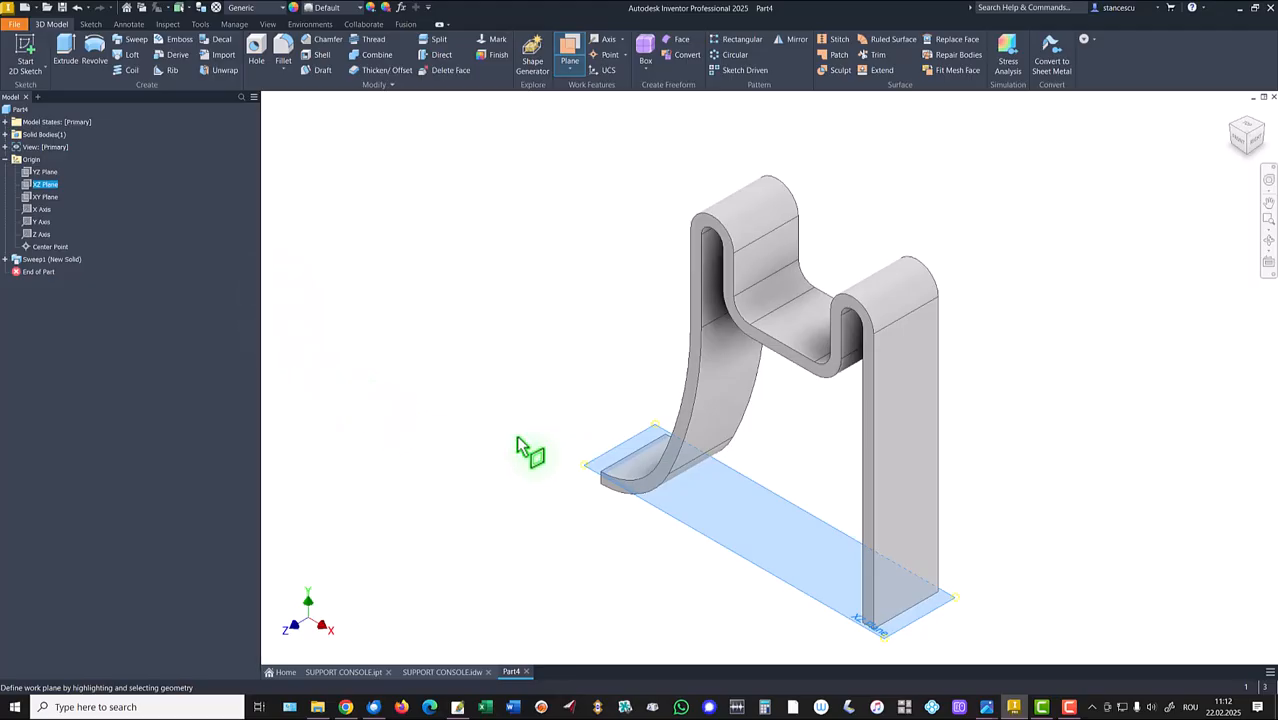
{"action": "left_click", "coordinate": [873, 338]}
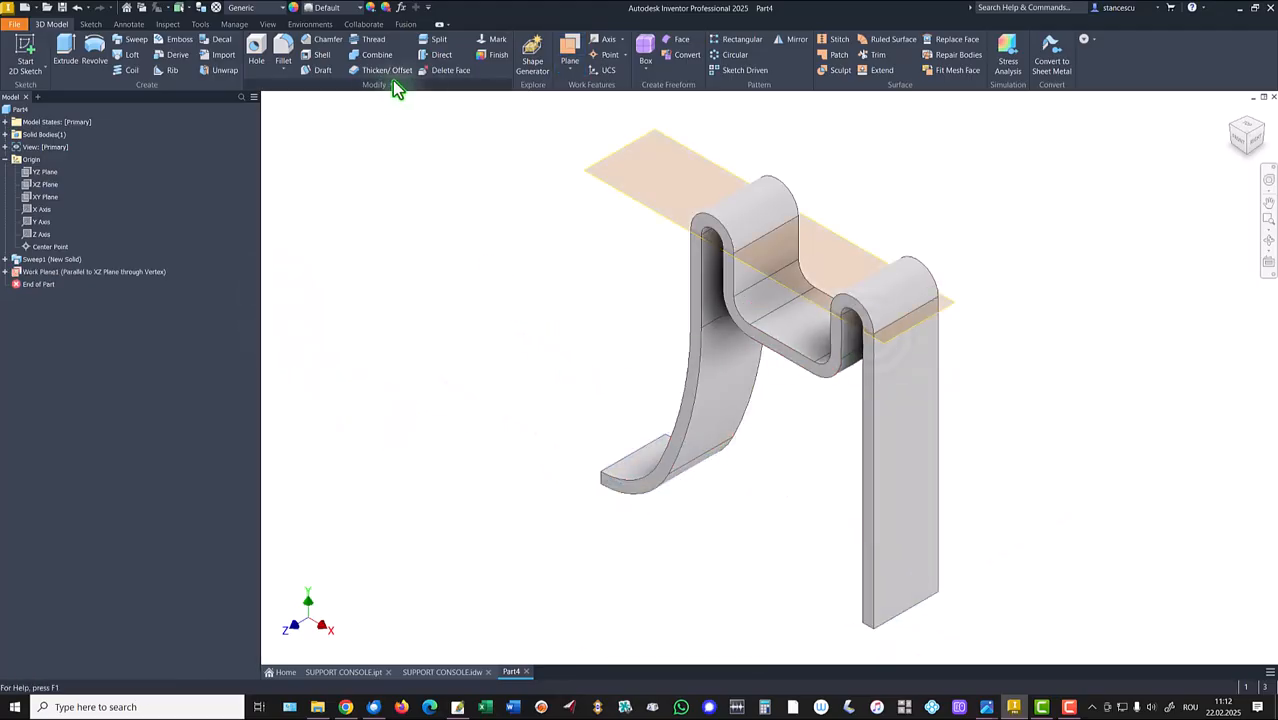
Split the solid with the new work plane, removing the rounded bends above it, and hide the plane.
{"action": "left_click", "coordinate": [438, 41]}
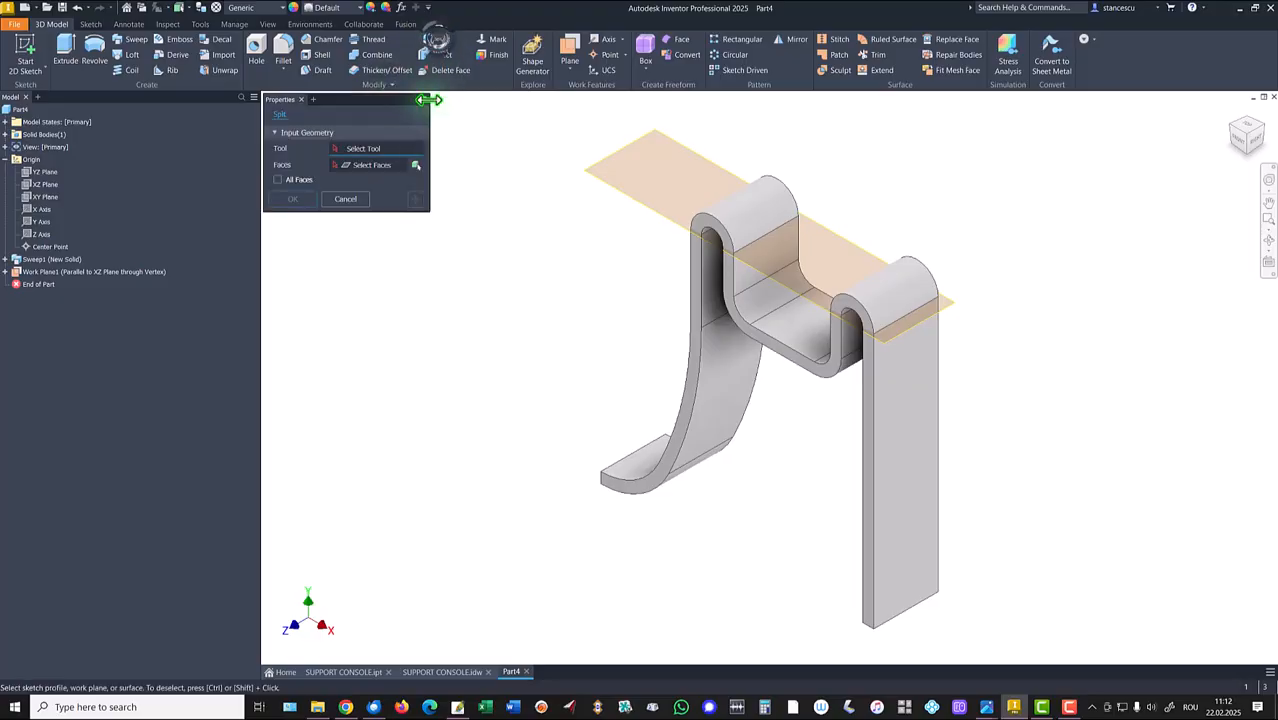
{"action": "left_click", "coordinate": [624, 197]}
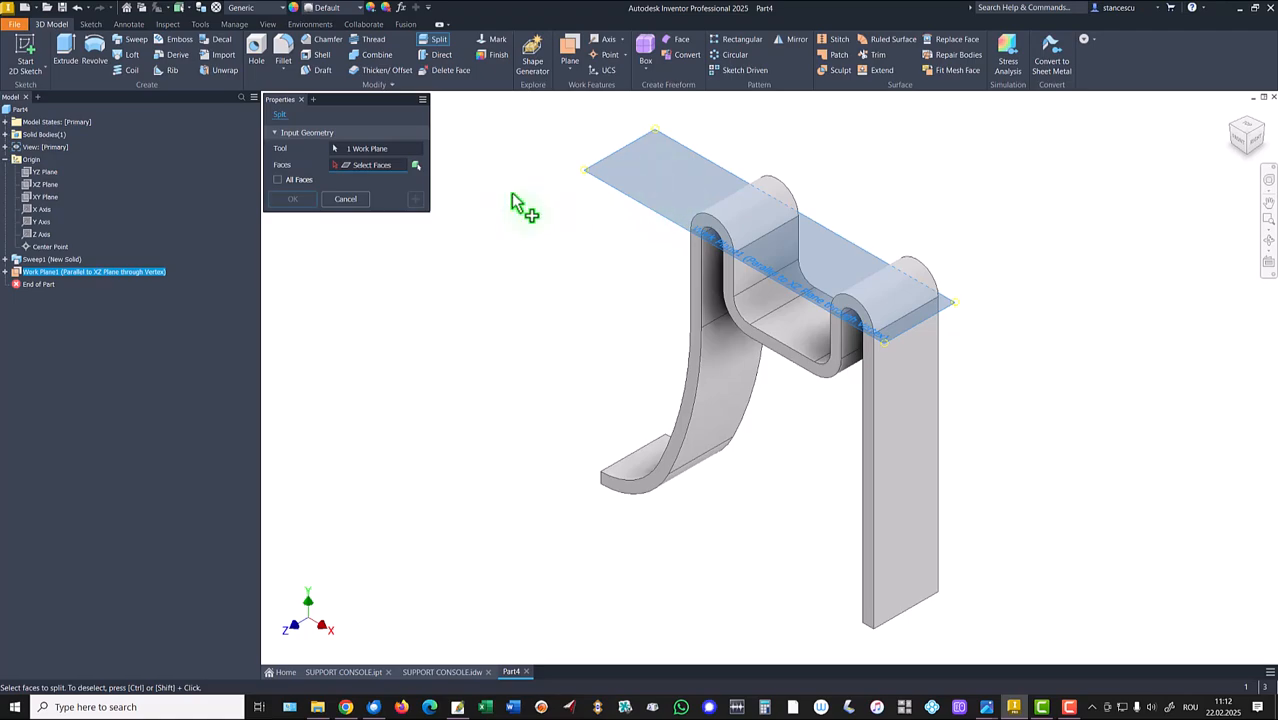
{"action": "left_click", "coordinate": [415, 165]}
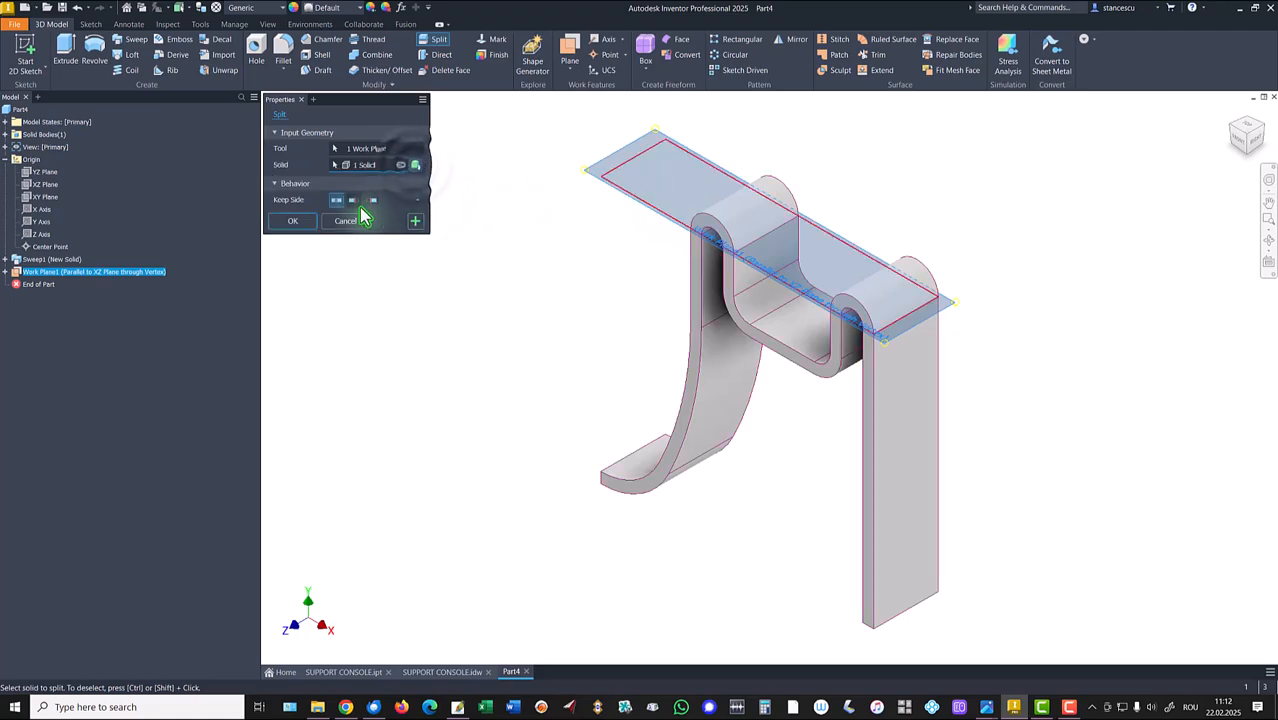
{"action": "left_click", "coordinate": [372, 203]}
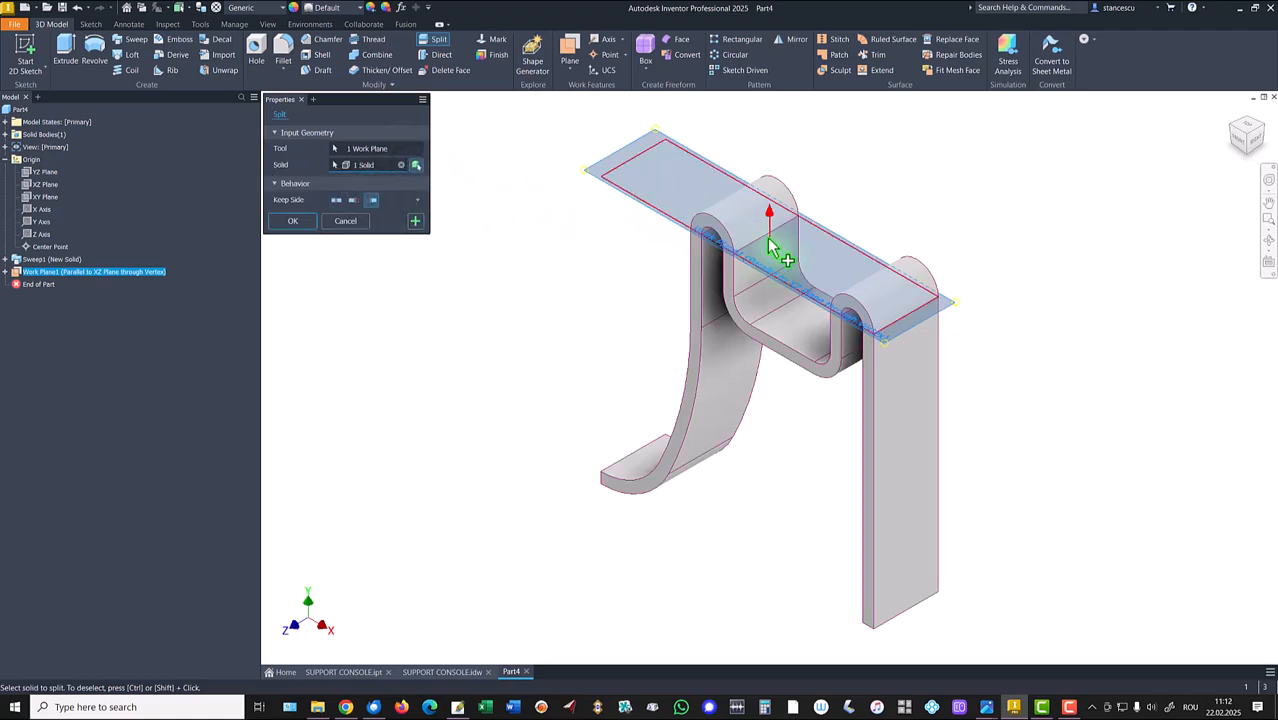
{"action": "left_click", "coordinate": [292, 221]}
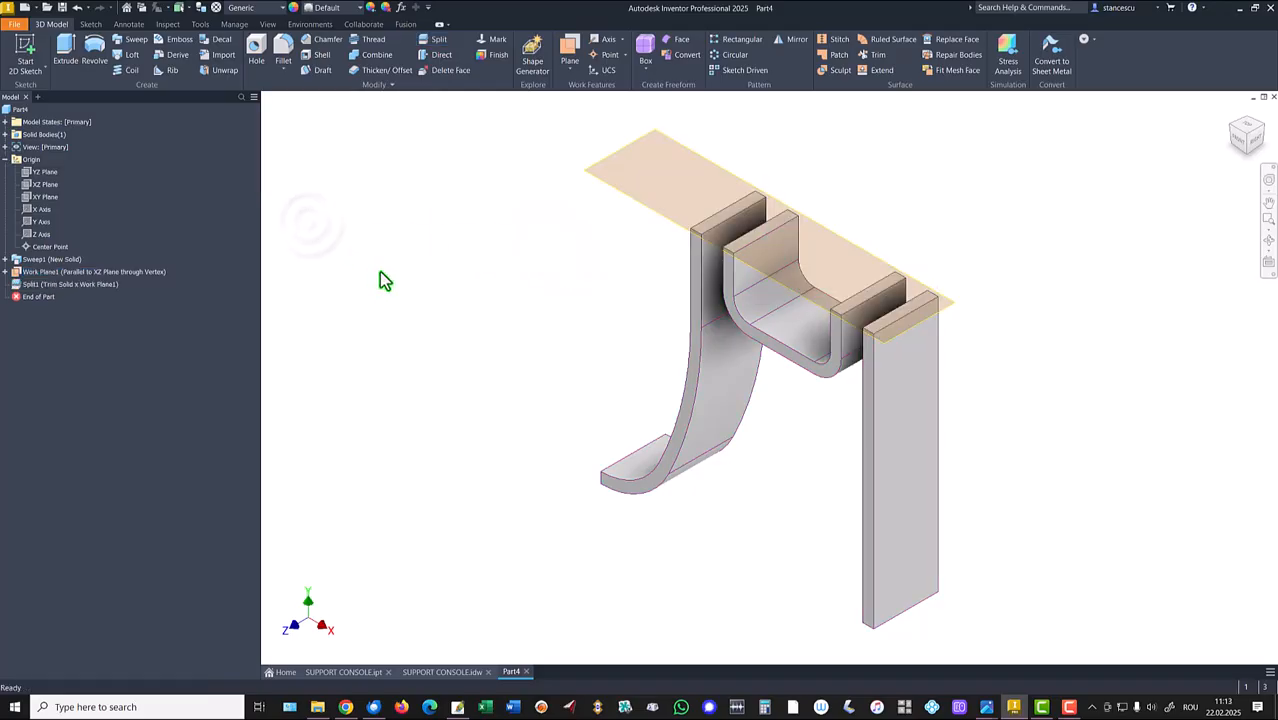
{"action": "right_click", "coordinate": [590, 180]}
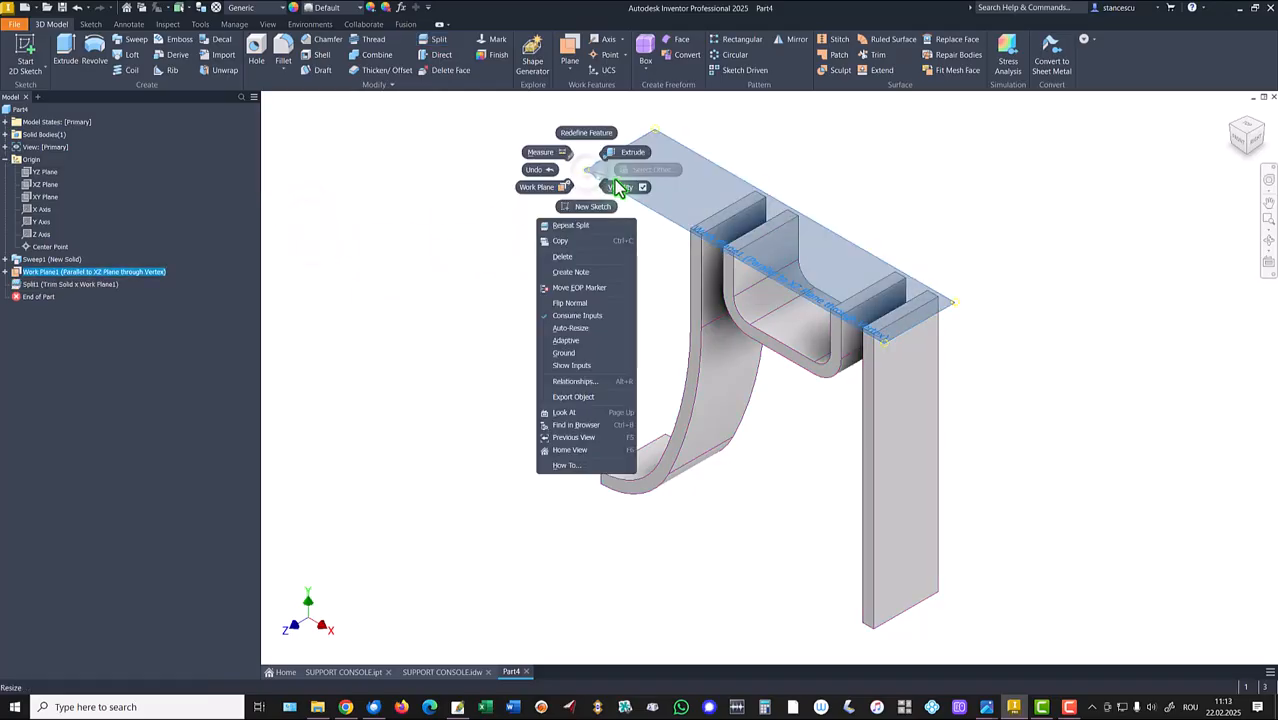
{"action": "left_click", "coordinate": [590, 200]}
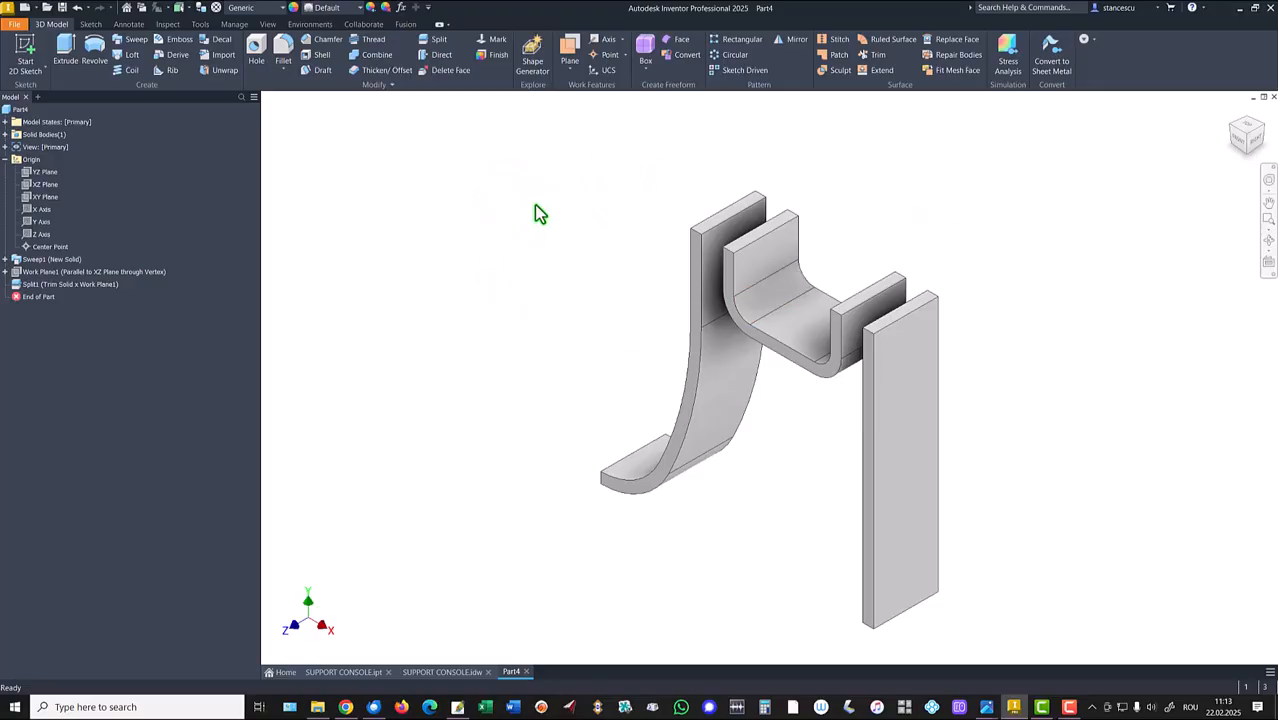
Begin a sketch on the XZ plane and check the base outline dimensions in the SUPPORT CONSOLE.idw drawing.
{"action": "key", "text": "F6"}
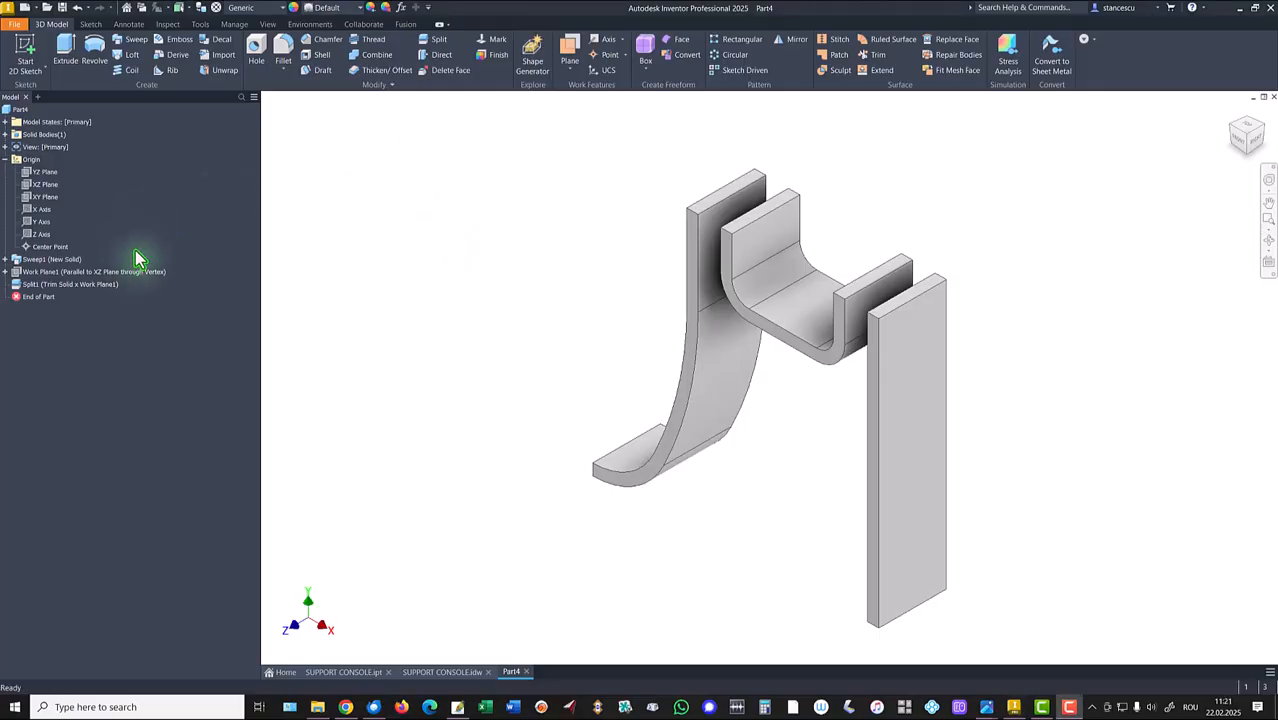
{"action": "left_click", "coordinate": [42, 184]}
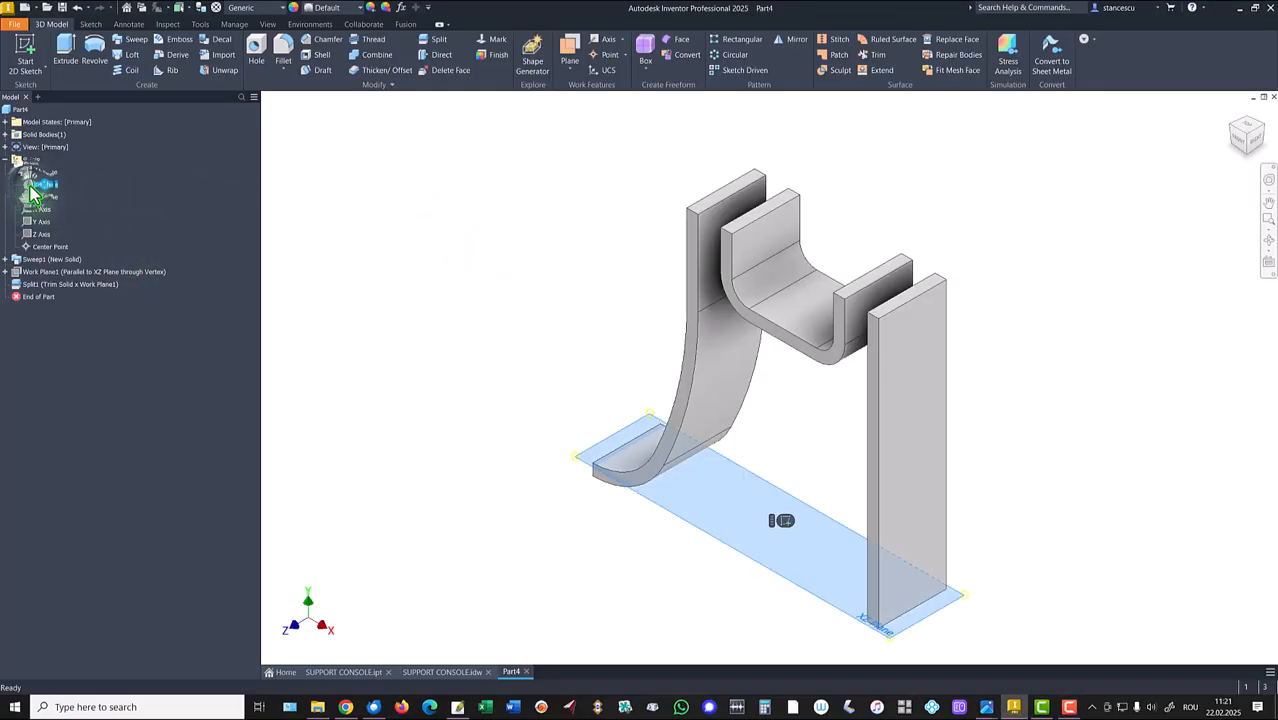
{"action": "left_click", "coordinate": [781, 521]}
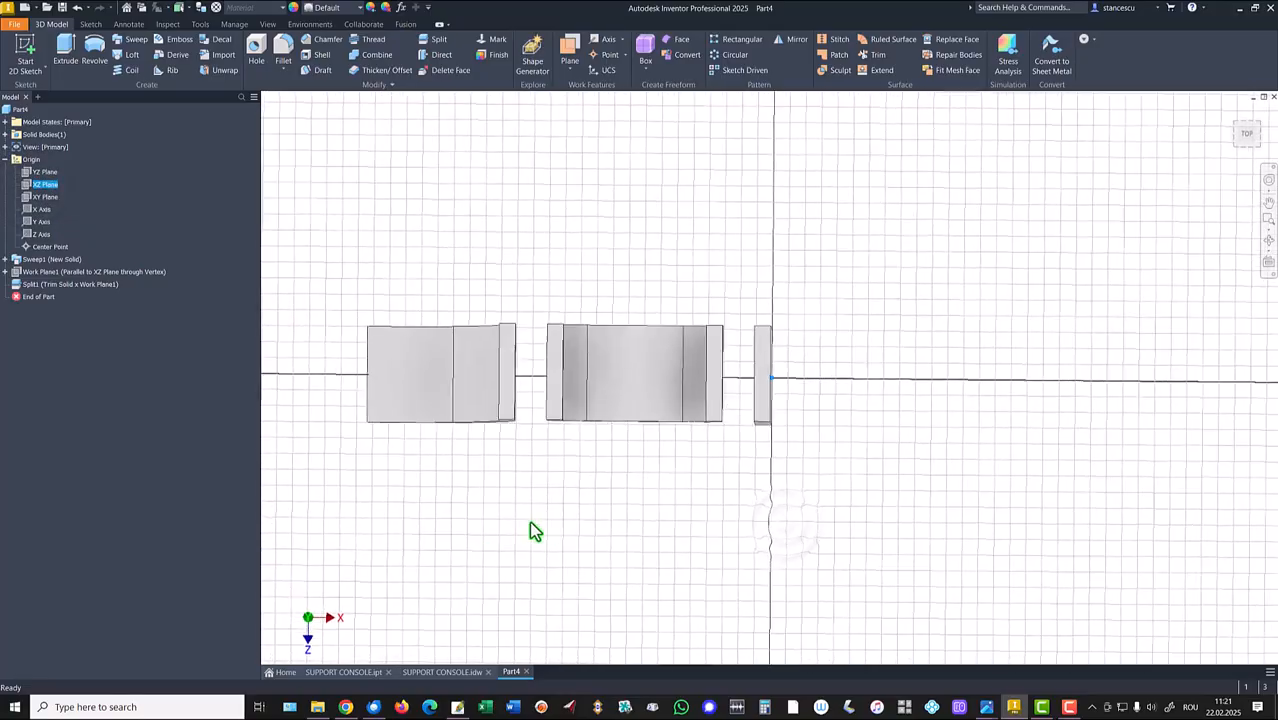
{"action": "left_click", "coordinate": [425, 677]}
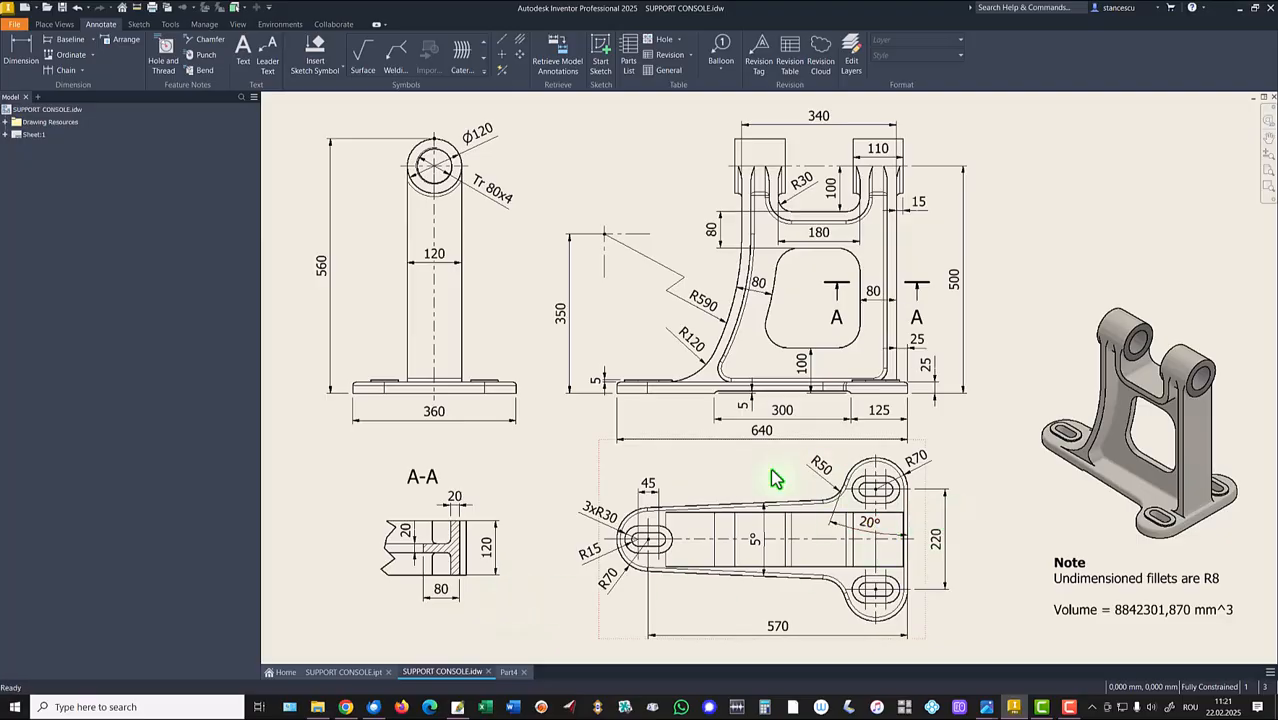
{"action": "left_click", "coordinate": [509, 672]}
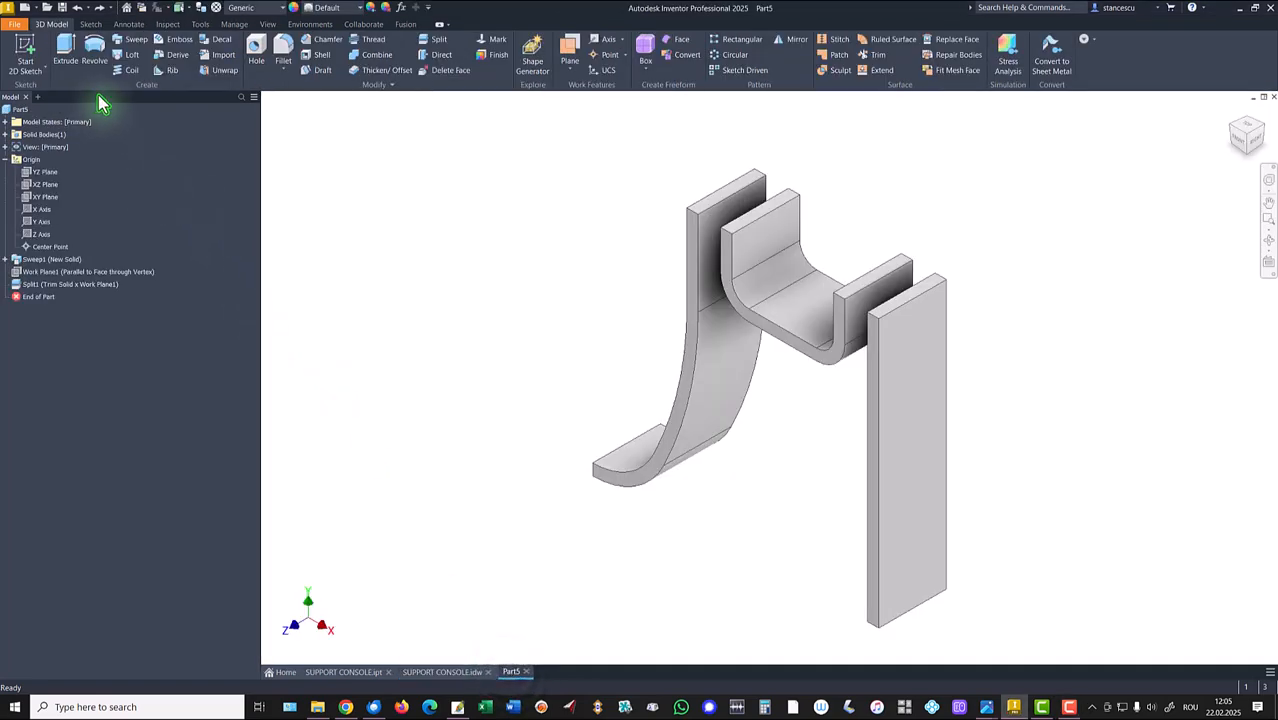
Start a sketch on the XZ plane and draw a circle of radius 70 mm beyond the curved foot's end.
{"action": "left_click", "coordinate": [40, 185]}
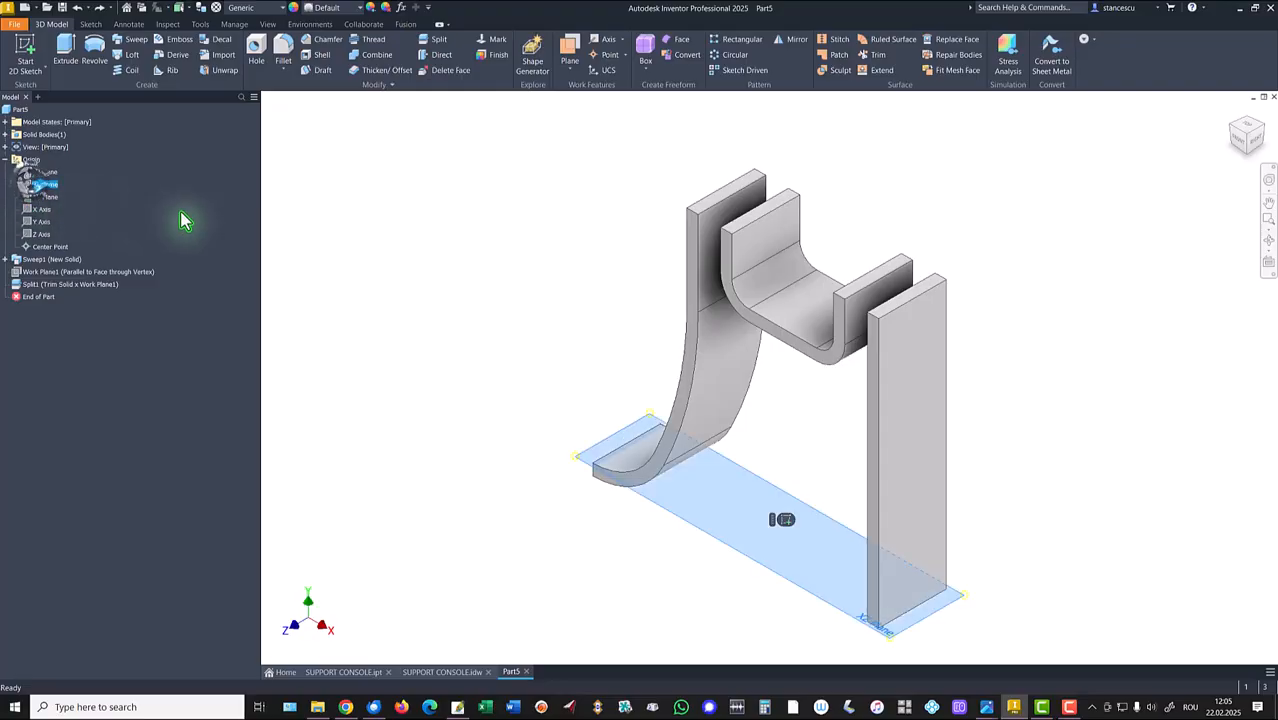
{"action": "left_click", "coordinate": [783, 522]}
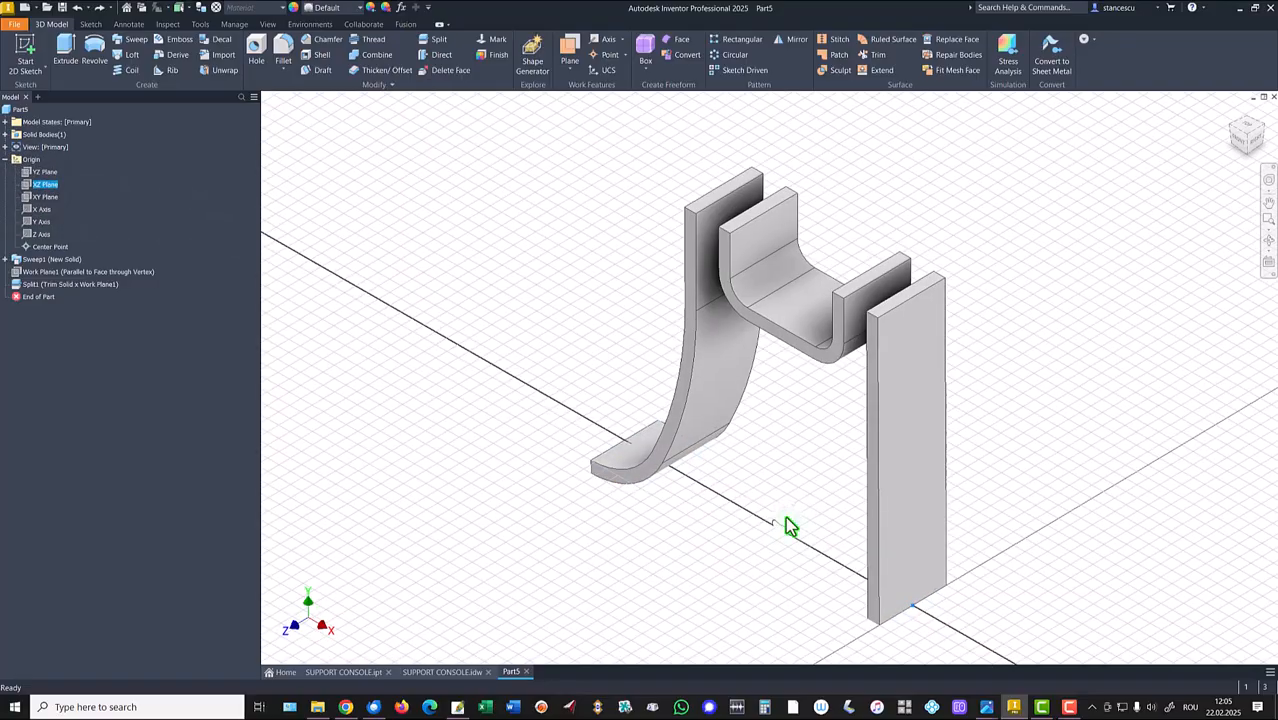
{"action": "middle_click_drag", "start_coordinate": [559, 571], "coordinate": [671, 573]}
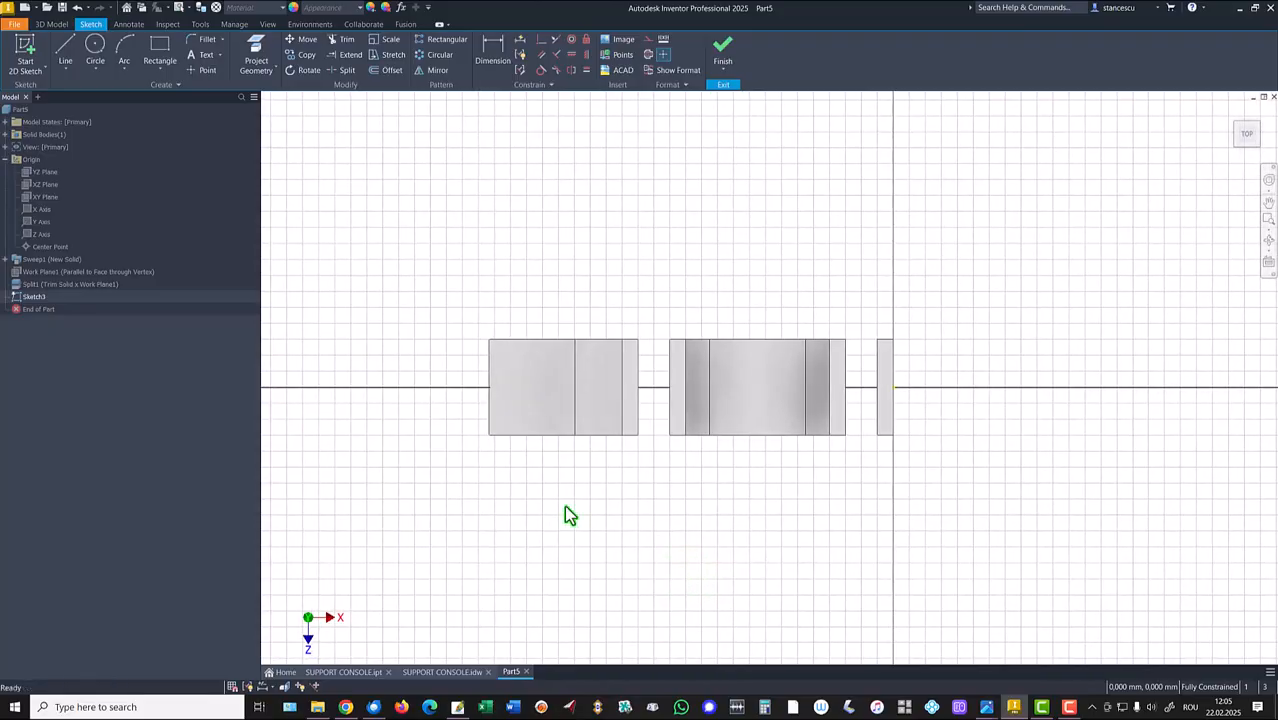
{"action": "left_click", "coordinate": [95, 48]}
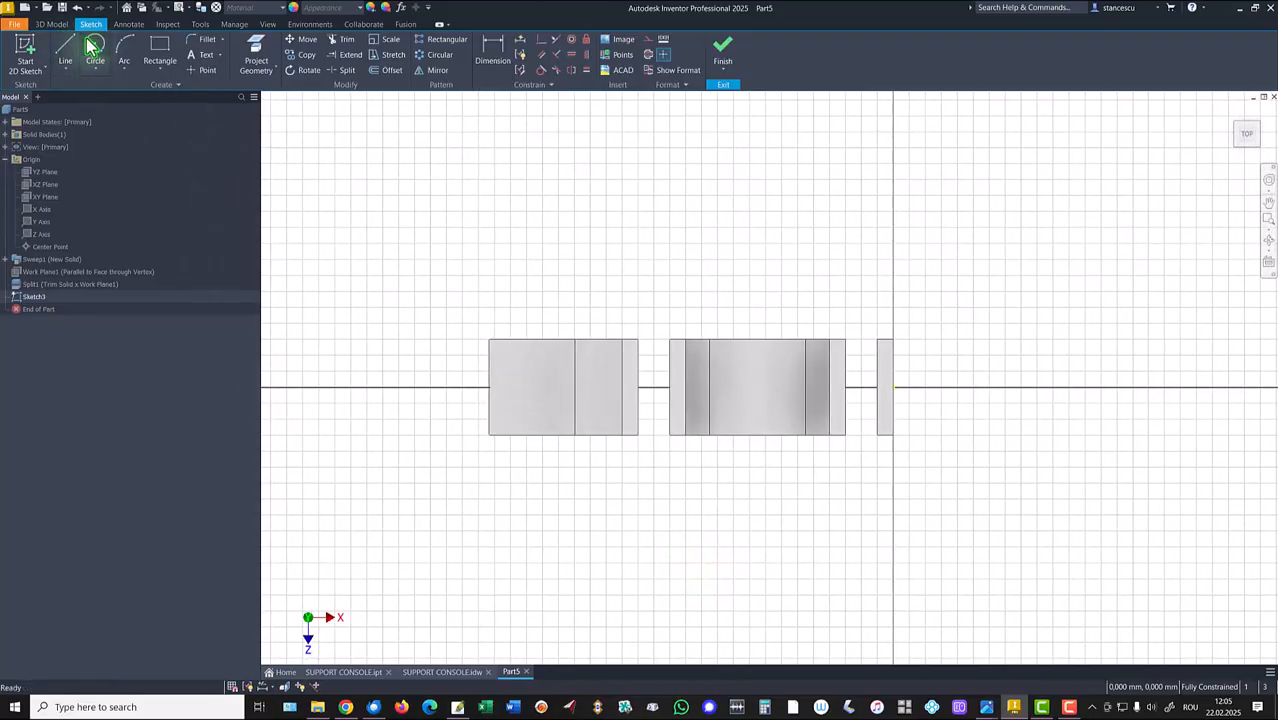
{"action": "left_click", "coordinate": [340, 341]}
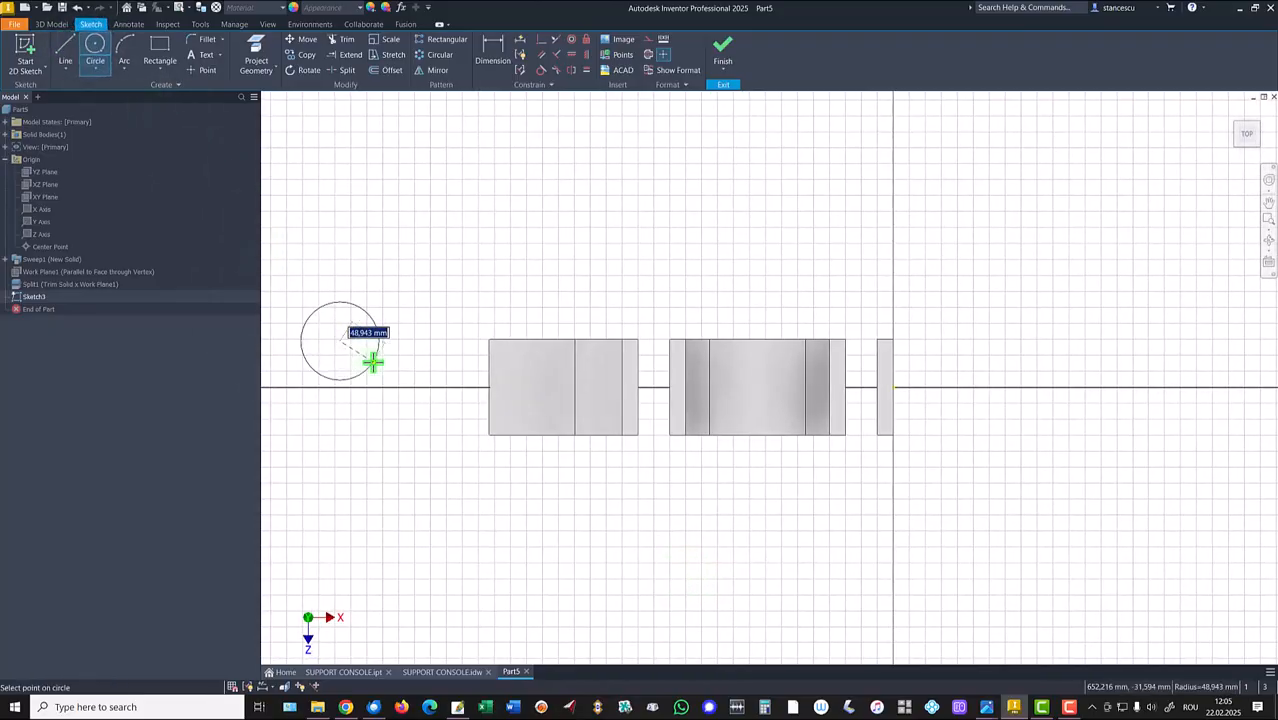
{"action": "key", "text": "Return"}
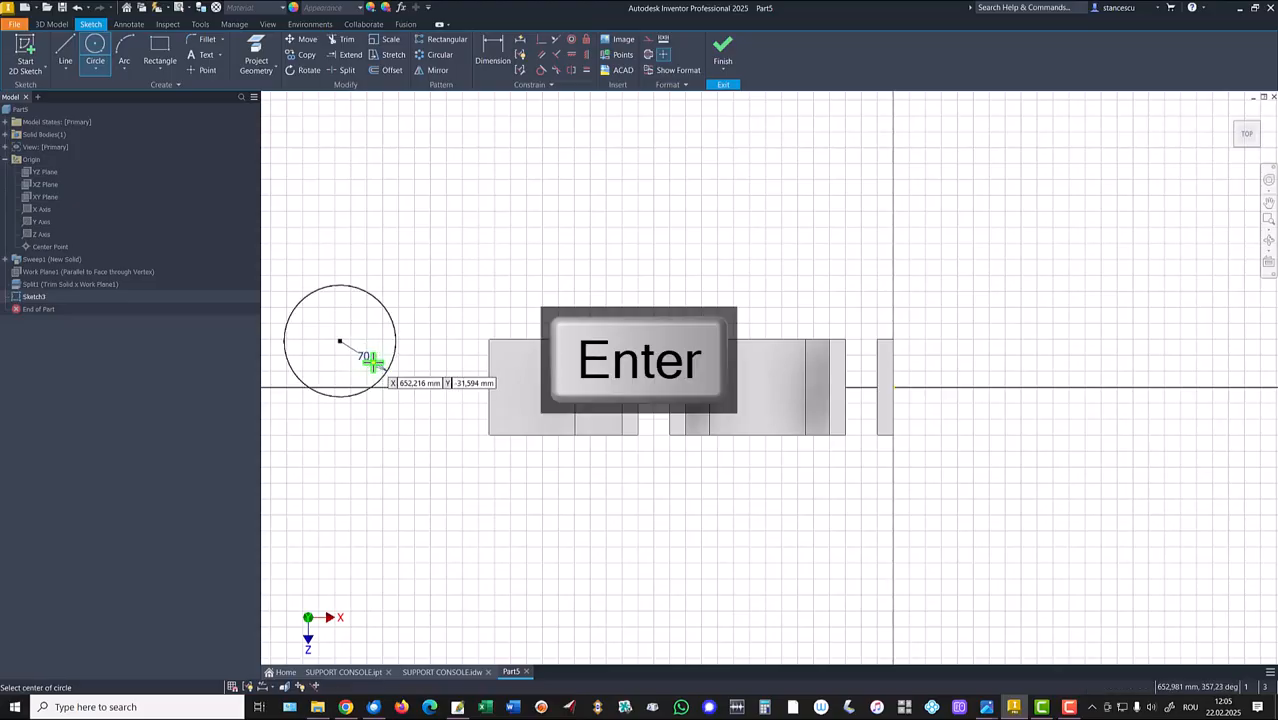
Draw two more circles near the origin's Z axis, one on each side of the X axis.
{"action": "left_click", "coordinate": [914, 262]}
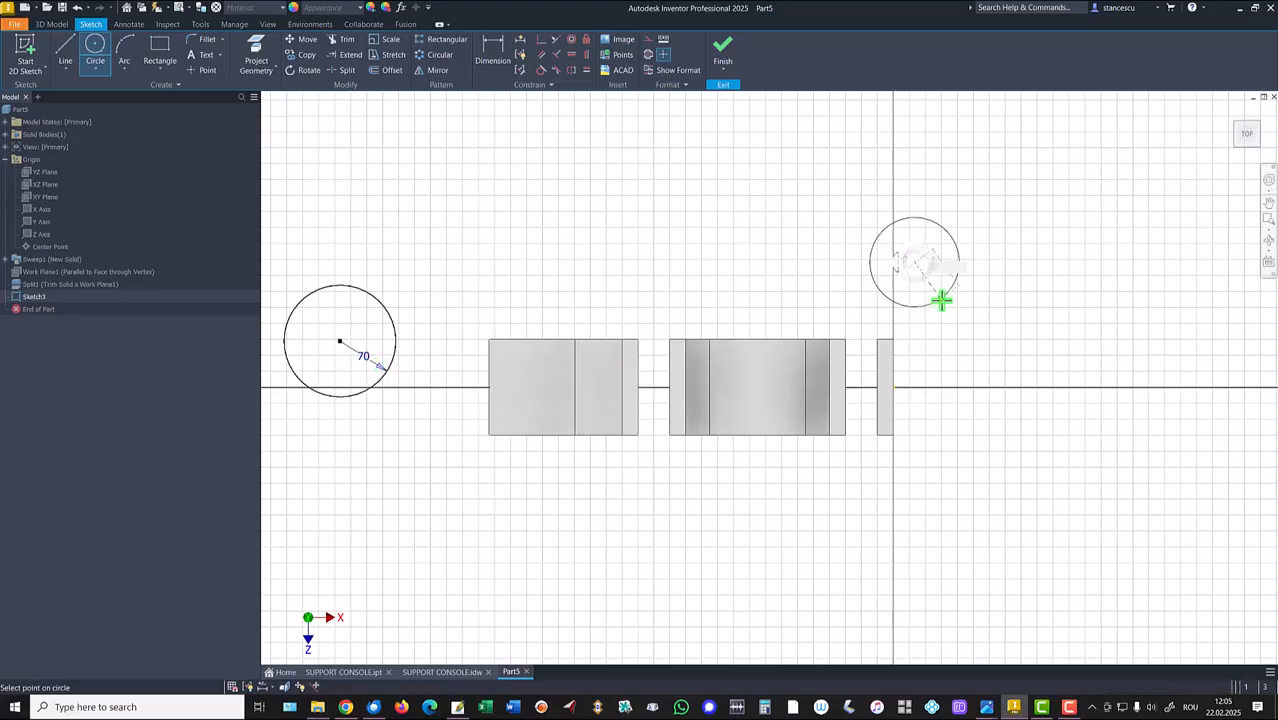
{"action": "left_click", "coordinate": [943, 305]}
{"action": "left_click", "coordinate": [909, 514]}
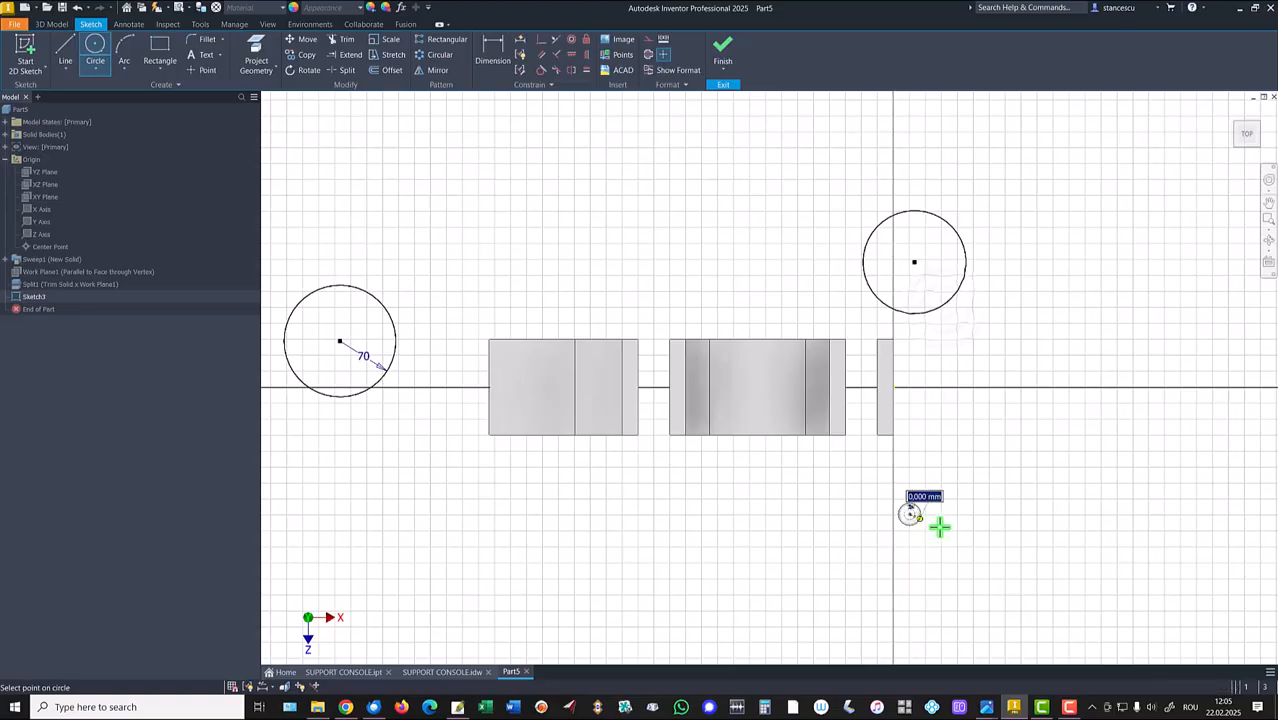
{"action": "left_click", "coordinate": [950, 540]}
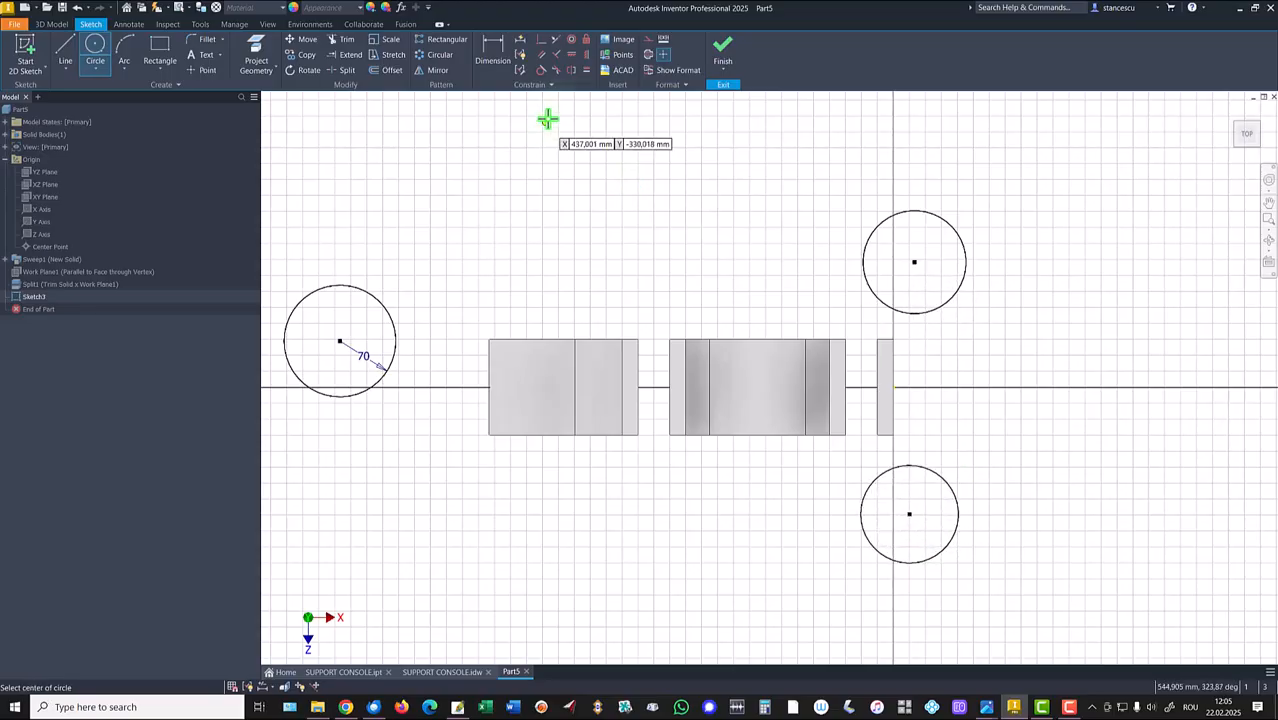
Apply Equal constraints to make both circles near the Z axis match the 70 mm radius circle.
{"action": "left_click", "coordinate": [586, 70]}
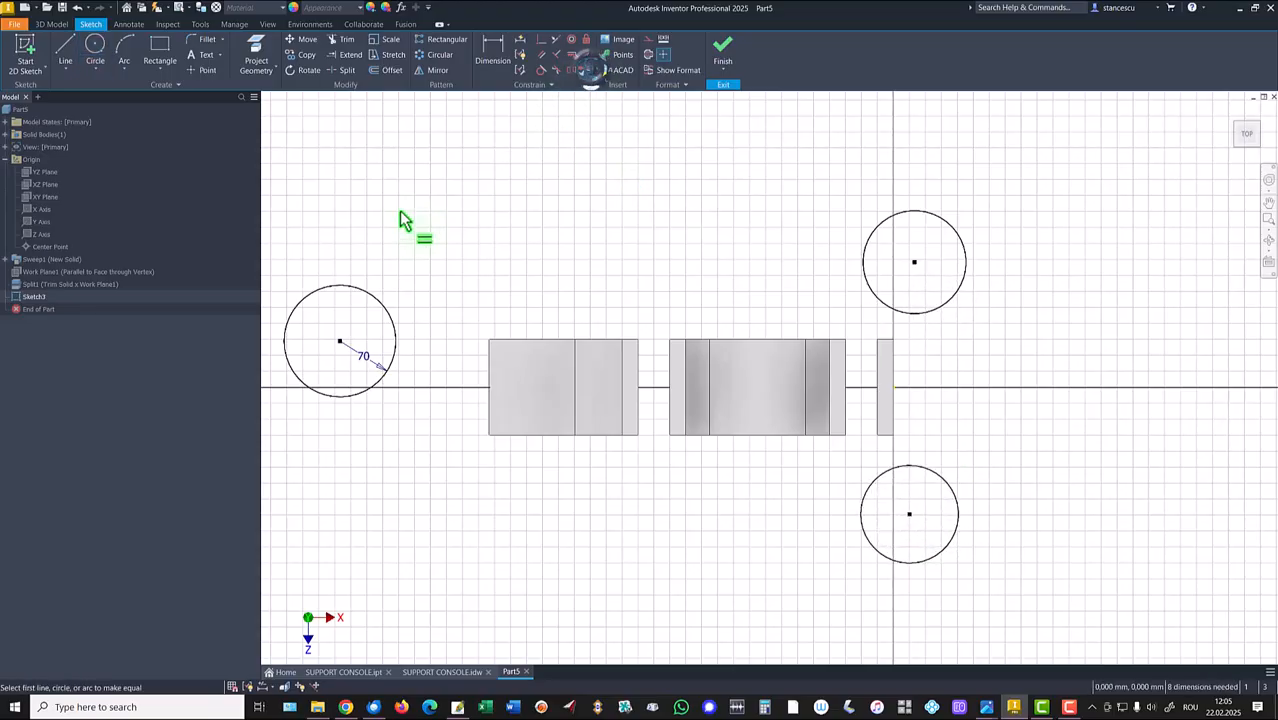
{"action": "left_click", "coordinate": [378, 303]}
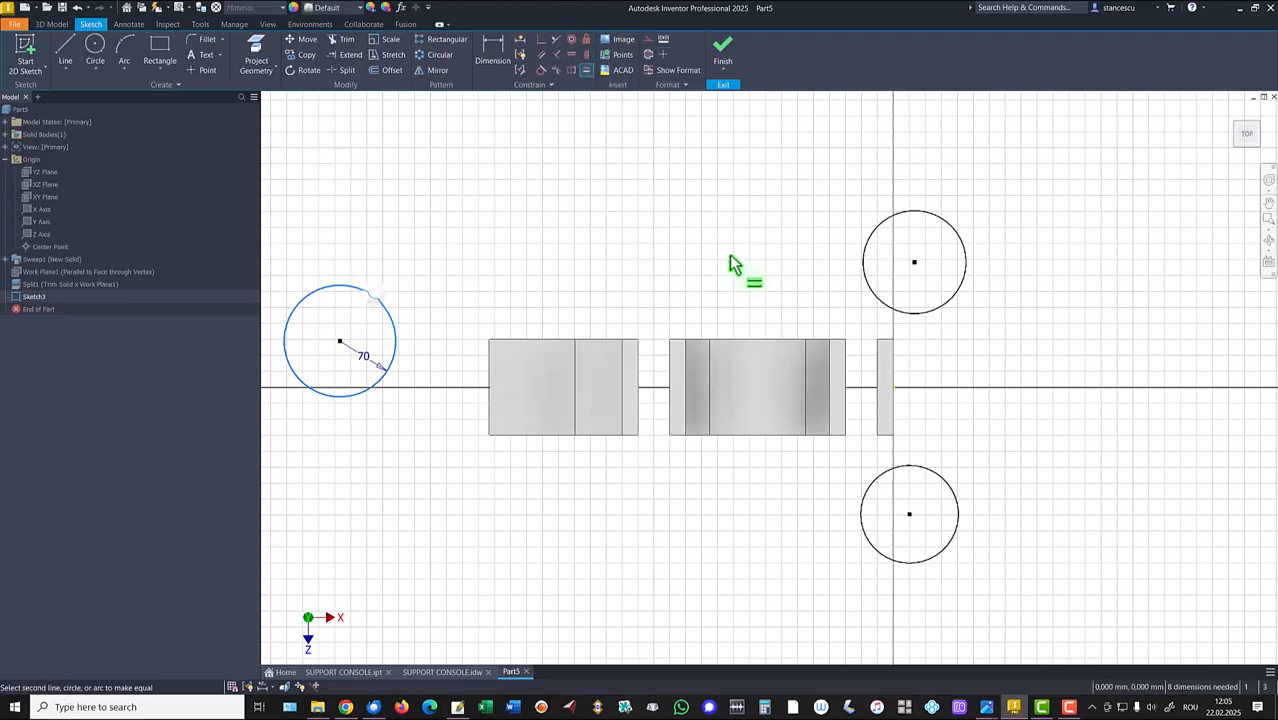
{"action": "left_click", "coordinate": [869, 249]}
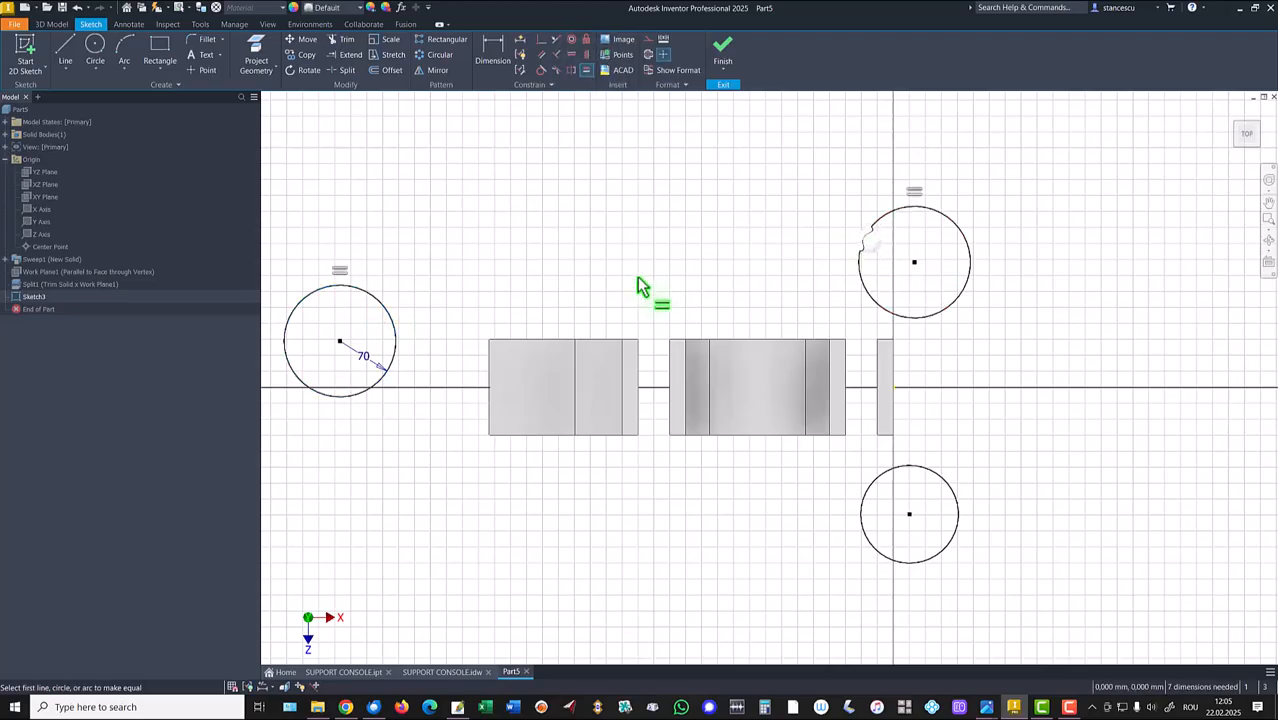
{"action": "left_click", "coordinate": [383, 316]}
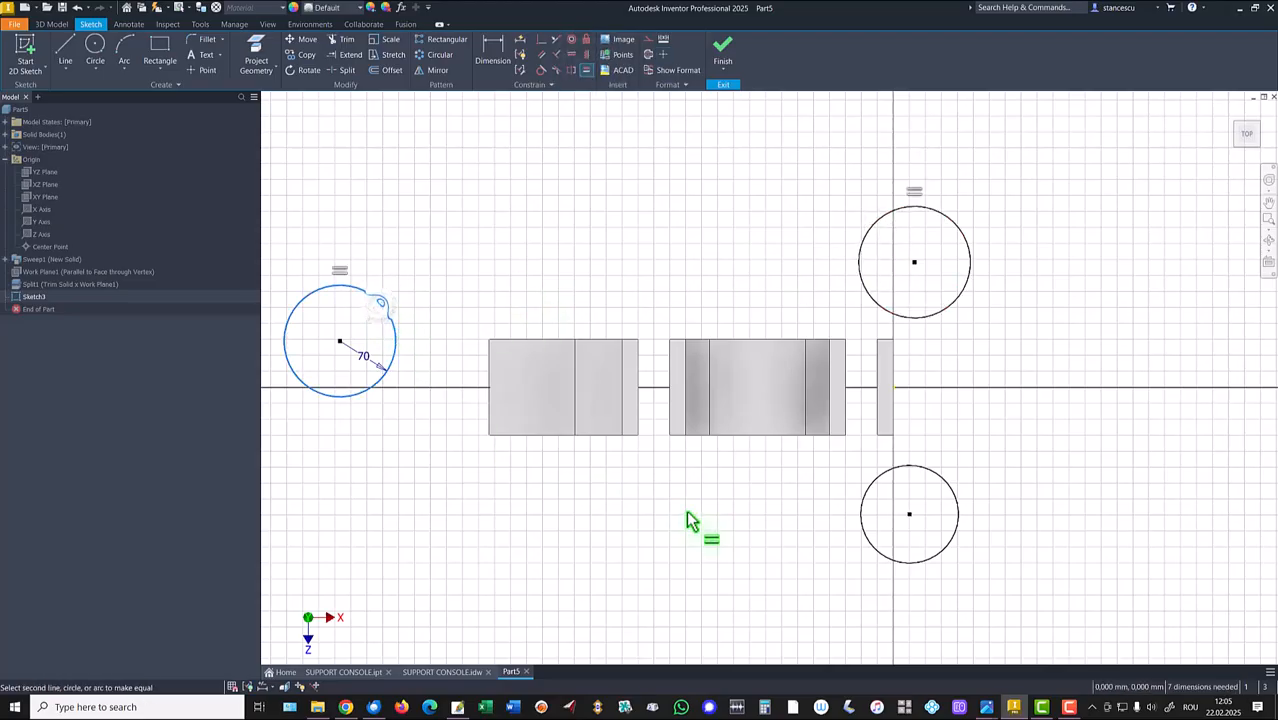
{"action": "left_click", "coordinate": [871, 545]}
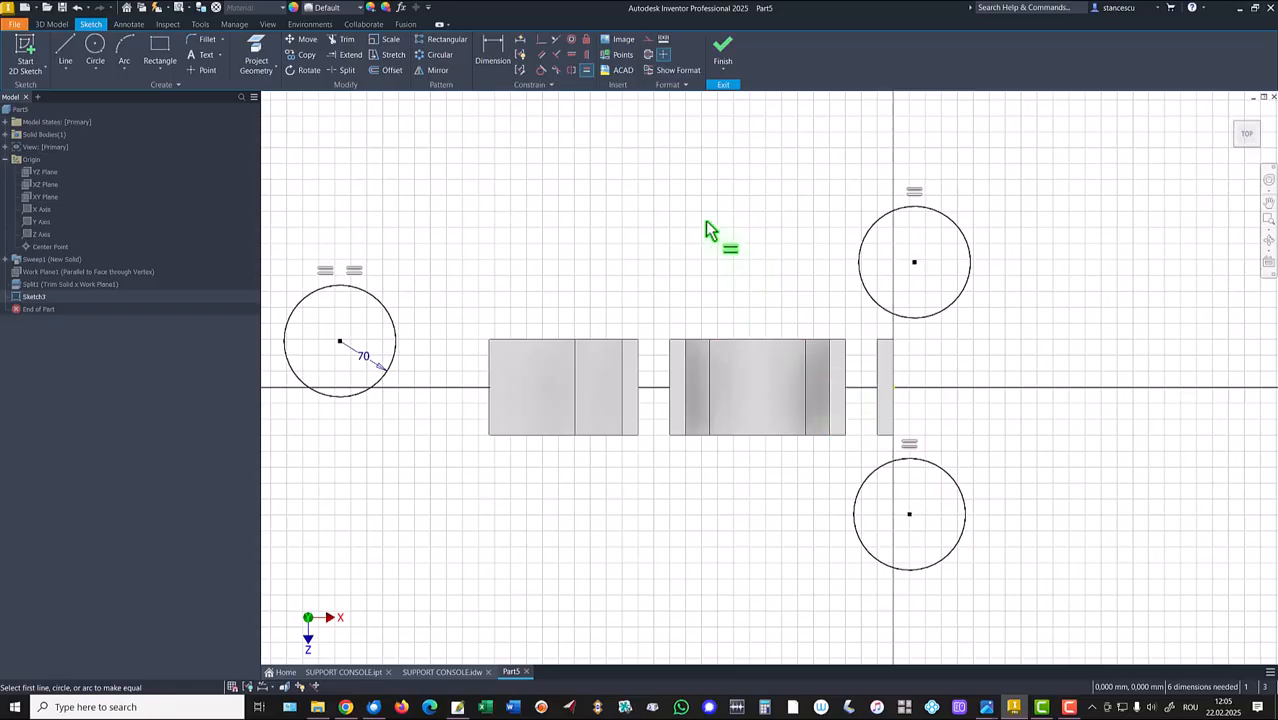
Slice the graphics at the sketch plane and align the dimensioned circle's center horizontally with the origin.
{"action": "key", "text": "F7"}
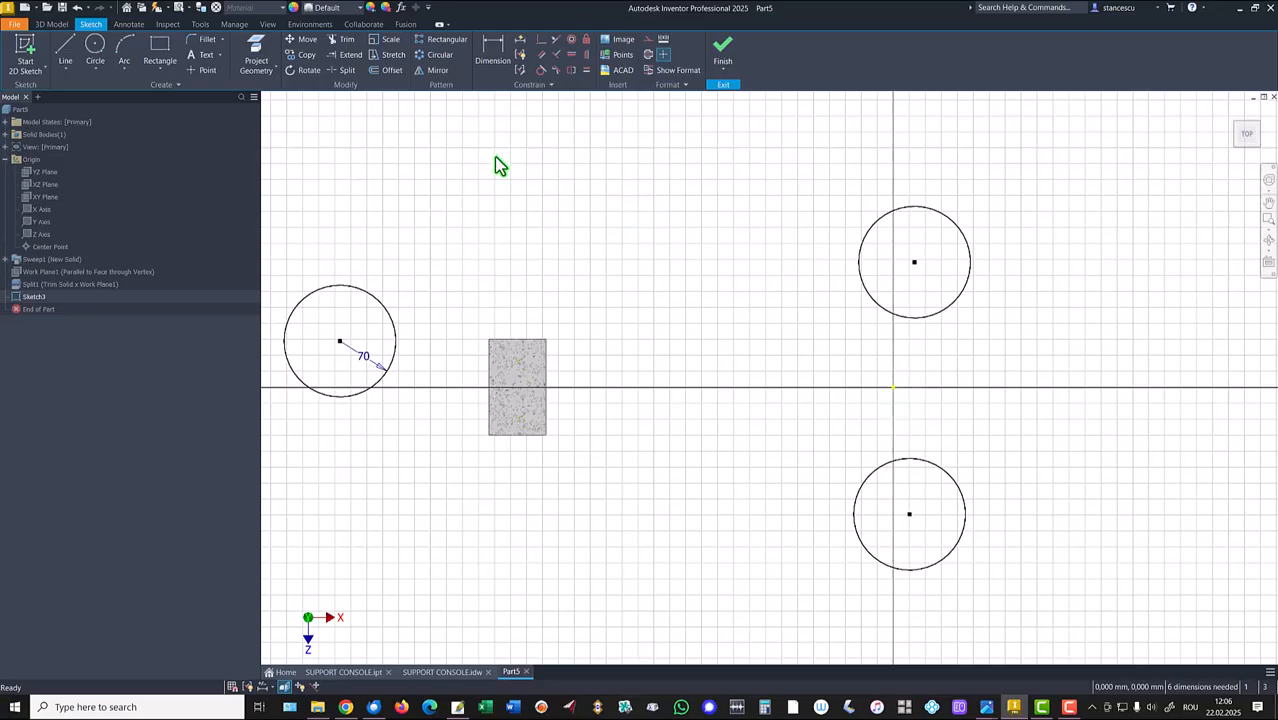
{"action": "left_click", "coordinate": [571, 55]}
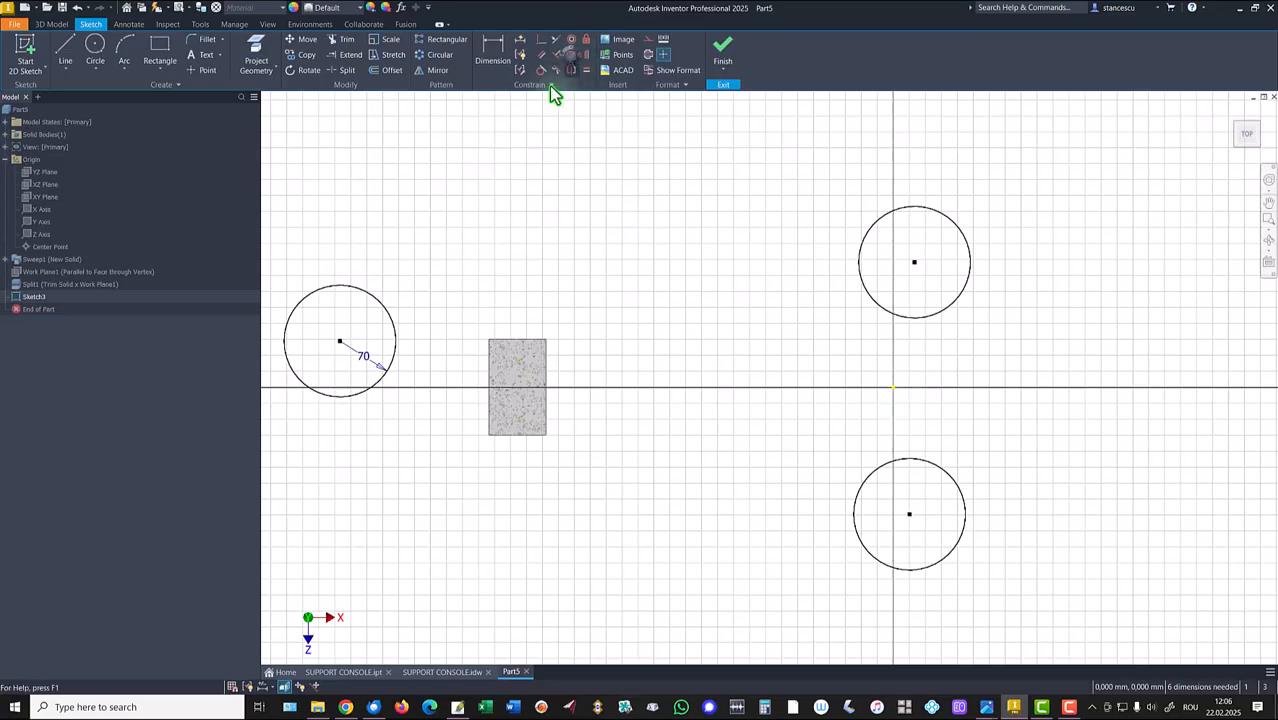
{"action": "left_click", "coordinate": [340, 341]}
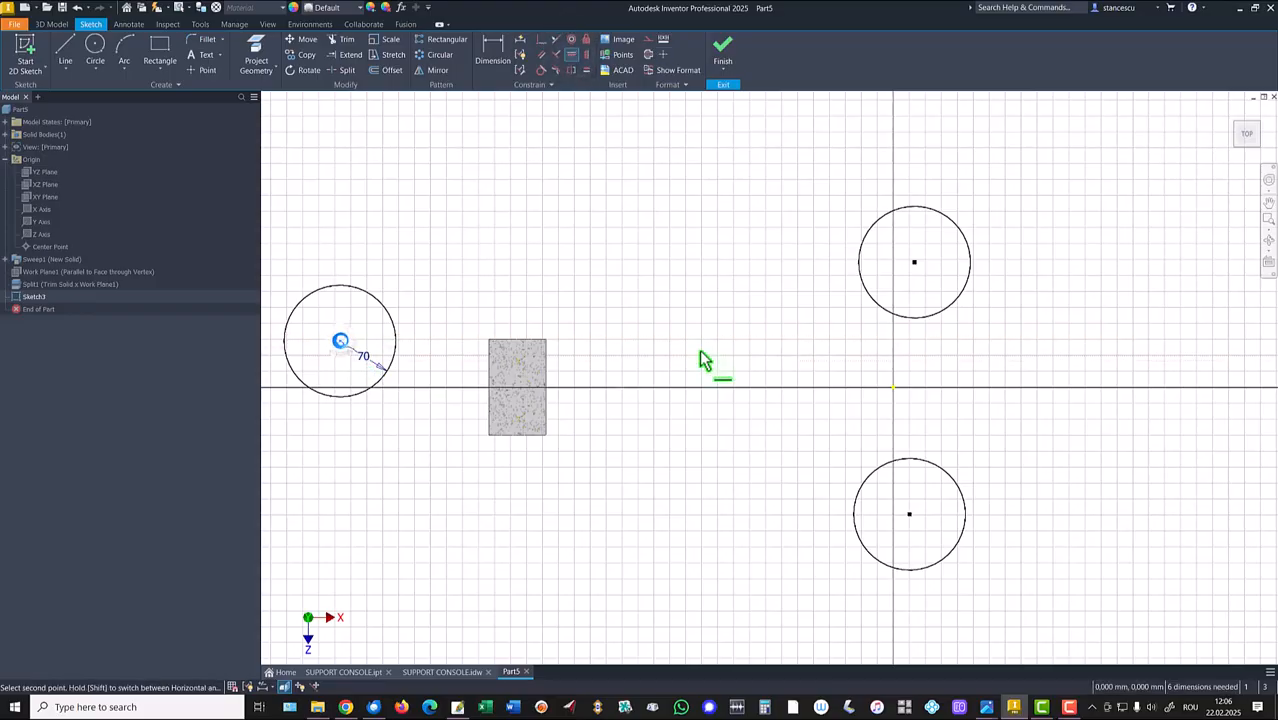
{"action": "left_click", "coordinate": [893, 388]}
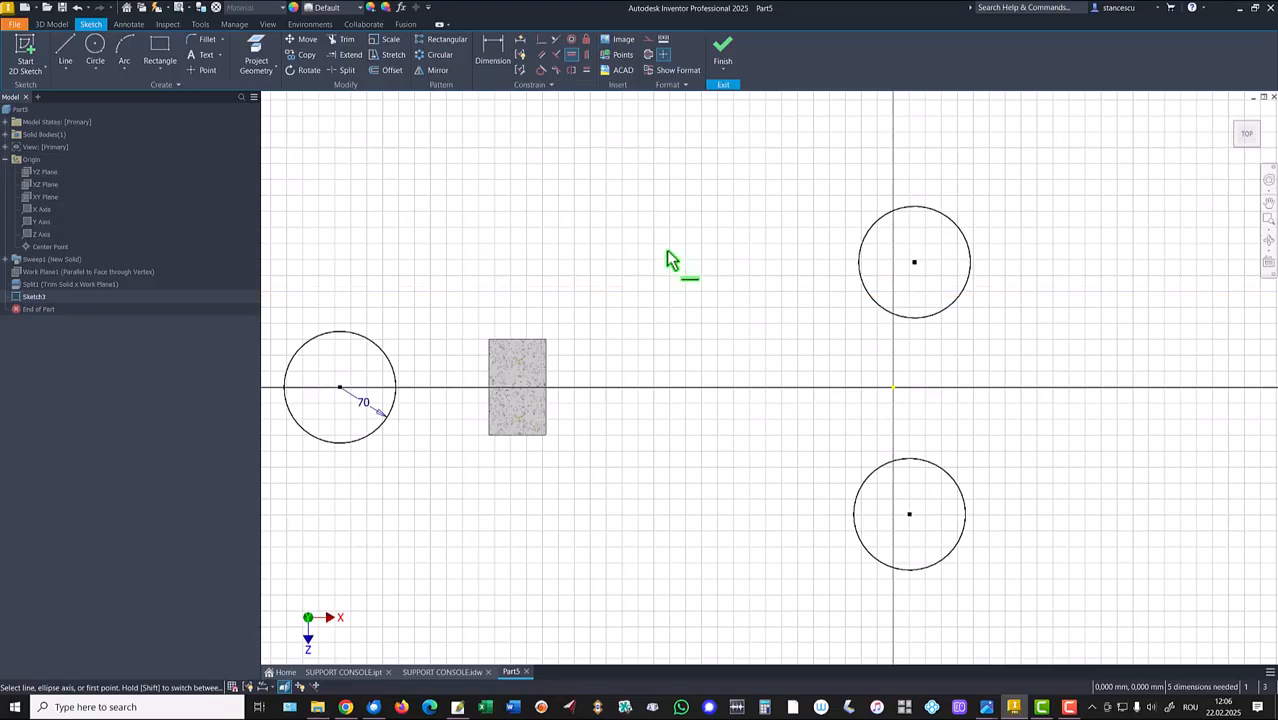
Align the centers of the two circles near the Z axis vertically with each other.
{"action": "left_click", "coordinate": [586, 54]}
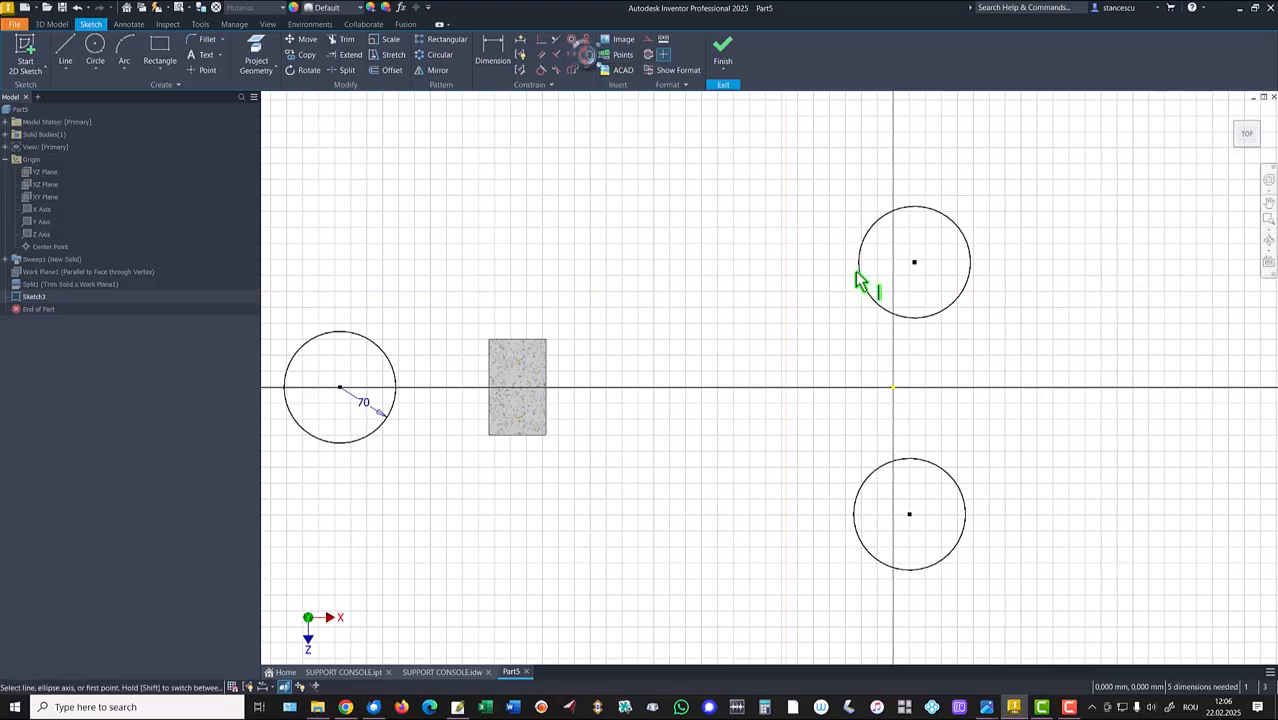
{"action": "left_click", "coordinate": [914, 263]}
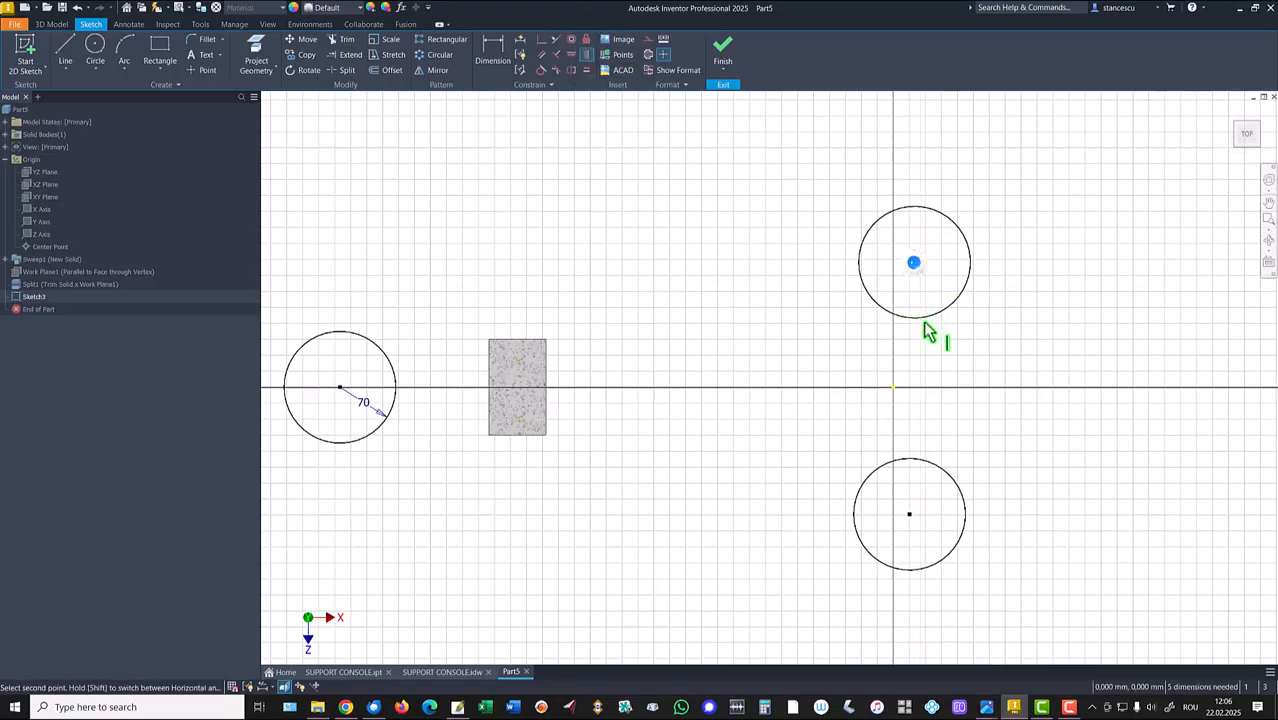
{"action": "left_click", "coordinate": [909, 514]}
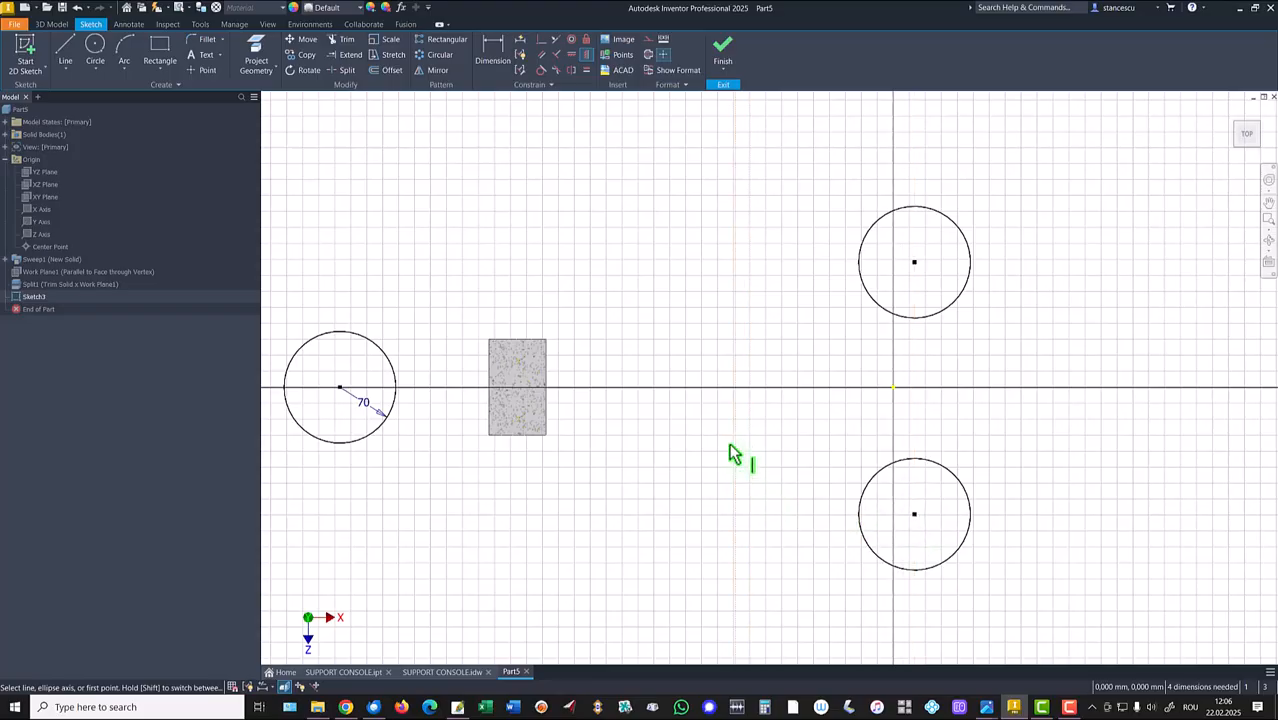
Draw an outer line tangent to both circles near the Z axis and align its midpoint horizontally with the origin.
{"action": "left_click", "coordinate": [65, 50]}
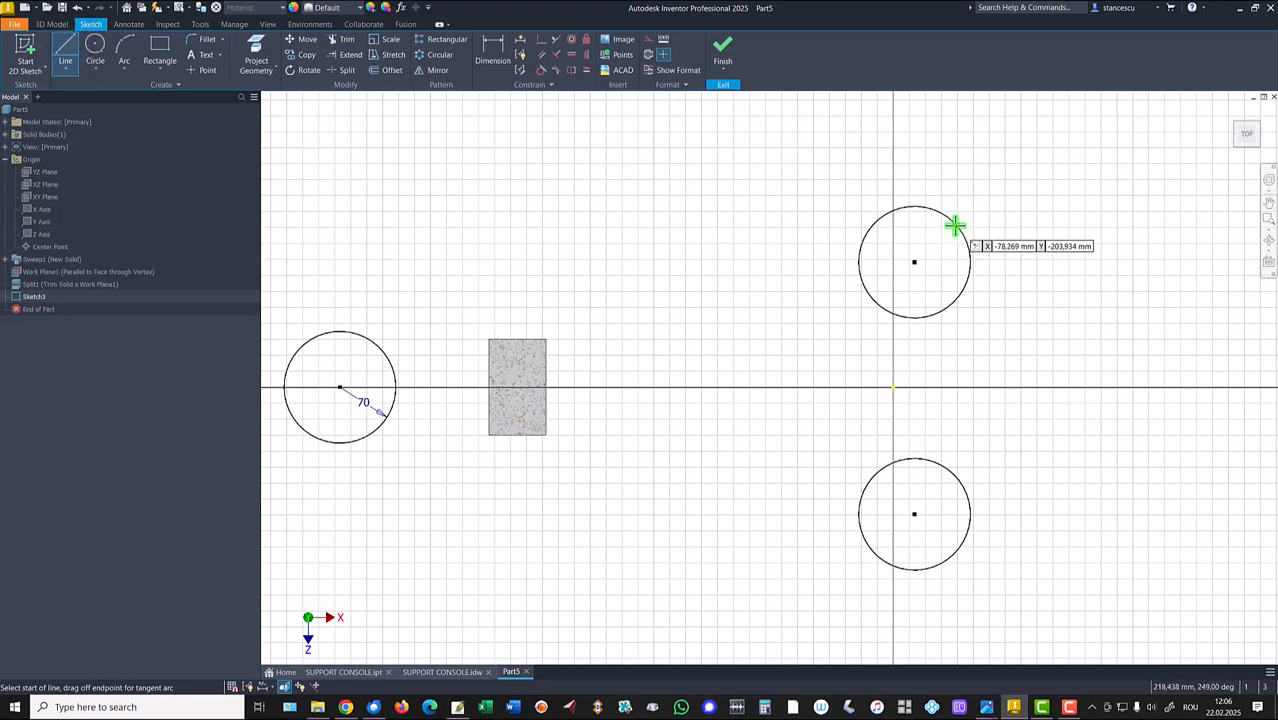
{"action": "left_click_drag", "start_coordinate": [954, 226], "coordinate": [970, 514]}
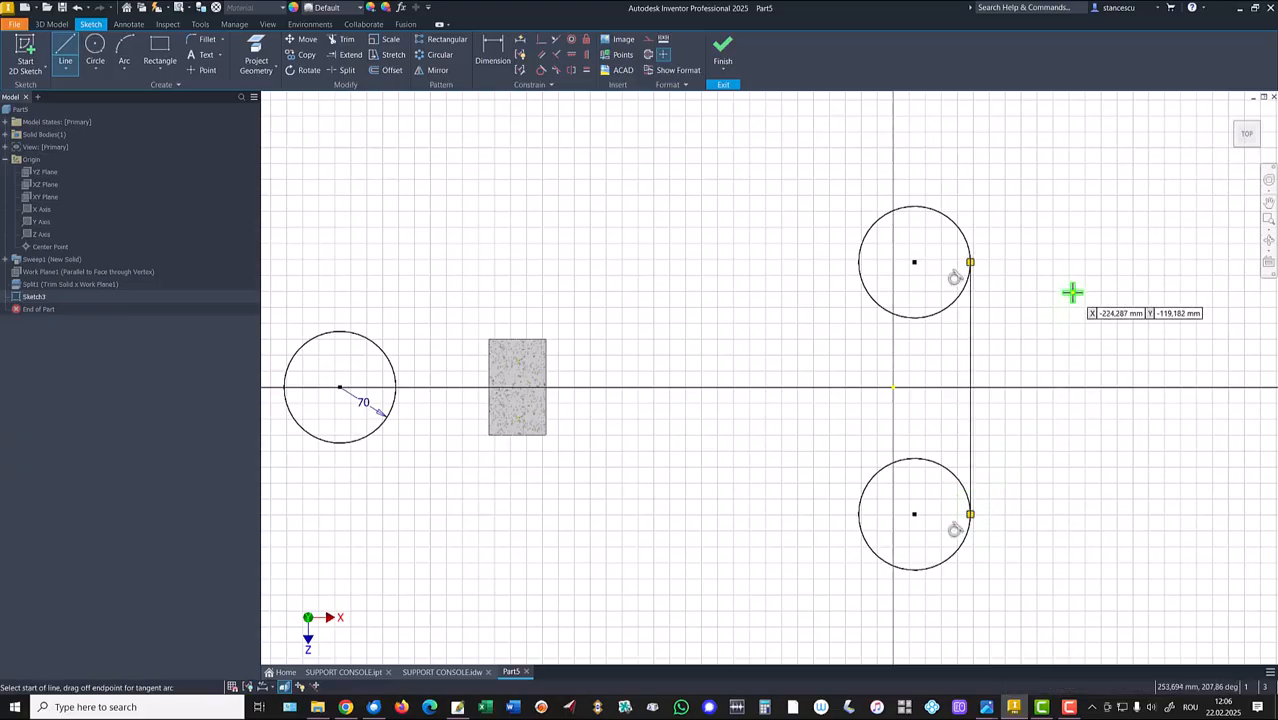
{"action": "left_click", "coordinate": [573, 57]}
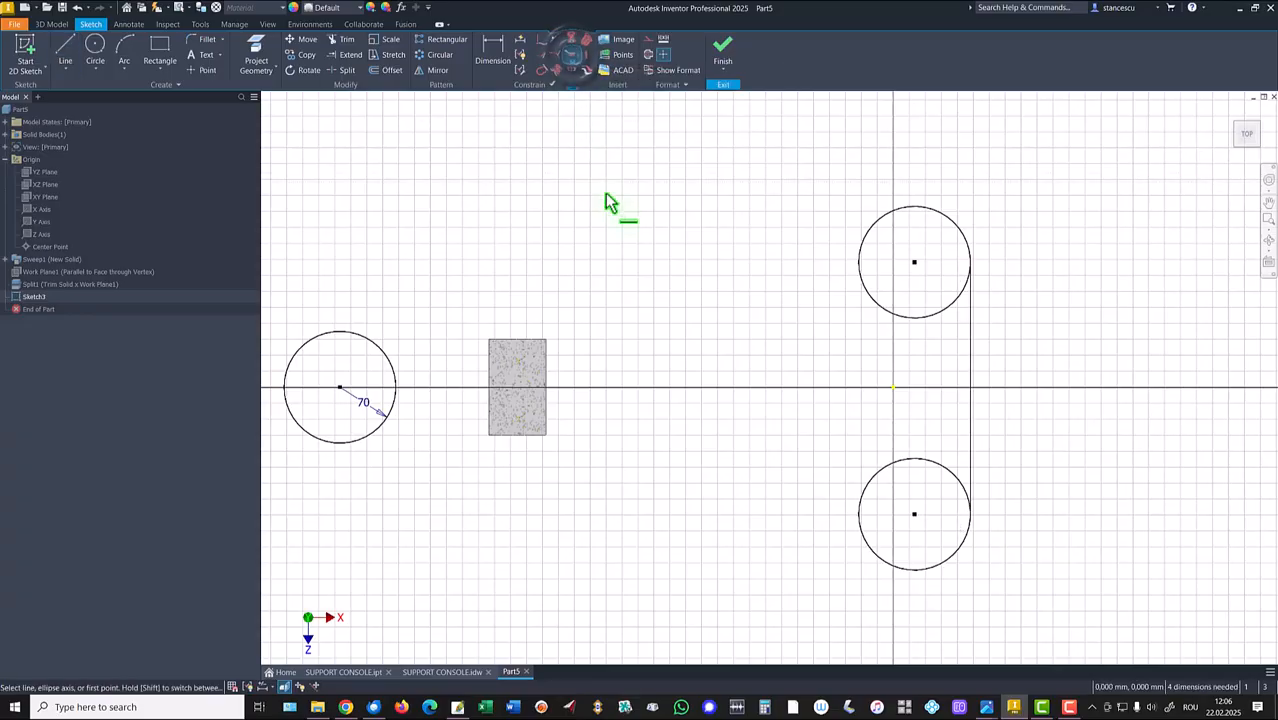
{"action": "left_click", "coordinate": [969, 388]}
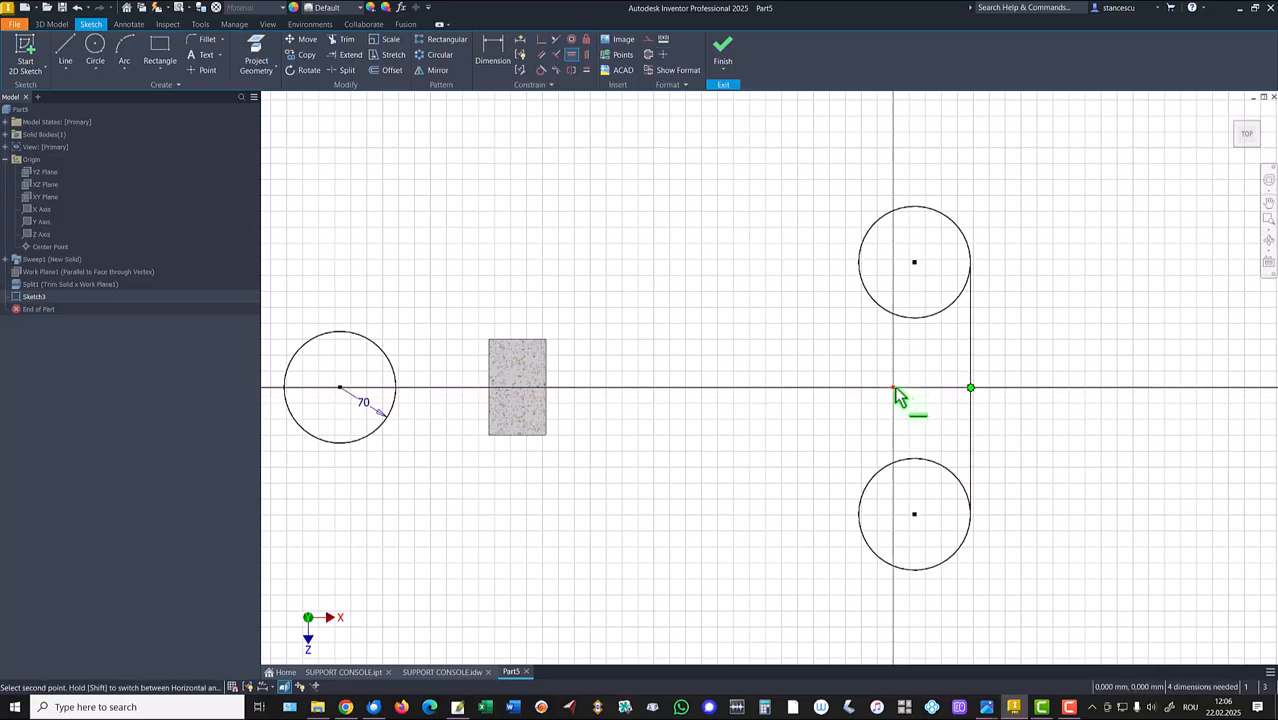
{"action": "left_click", "coordinate": [894, 389]}
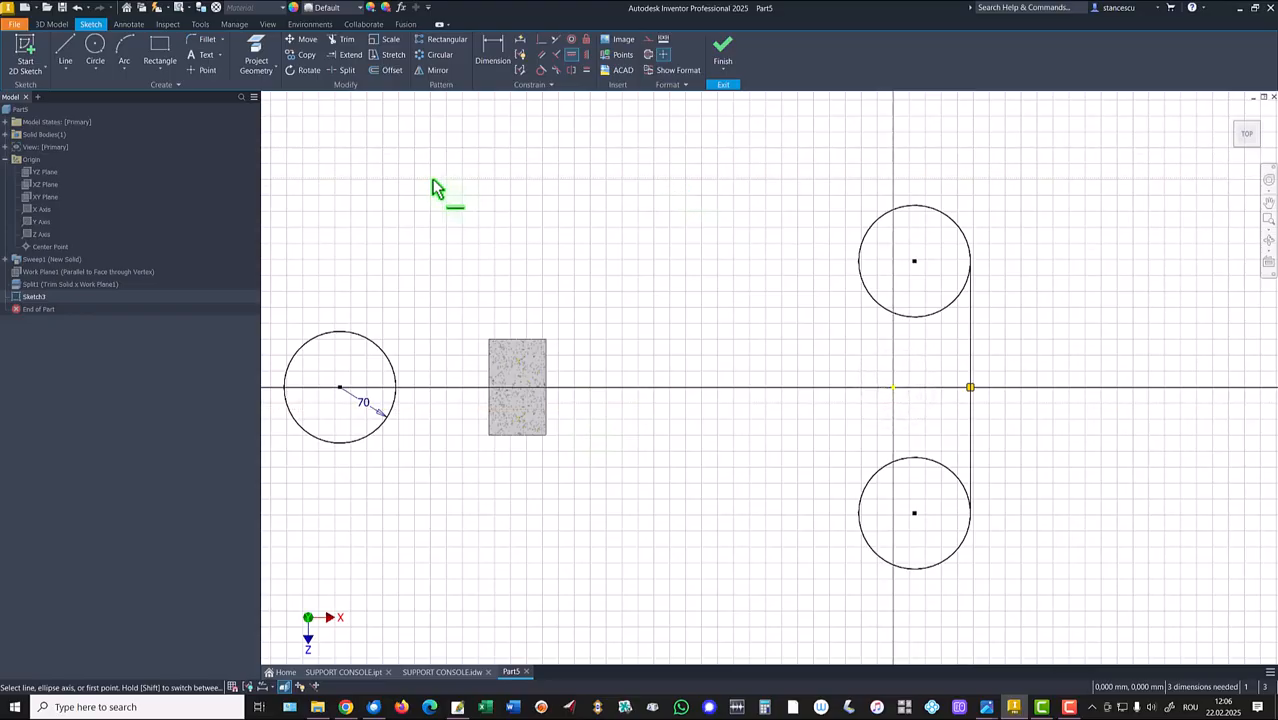
Connect the 70 mm radius circle to the negative-Z circle with a tangent line, arc and short line, applying a Tangent constraint at the arc.
{"action": "left_click", "coordinate": [68, 52]}
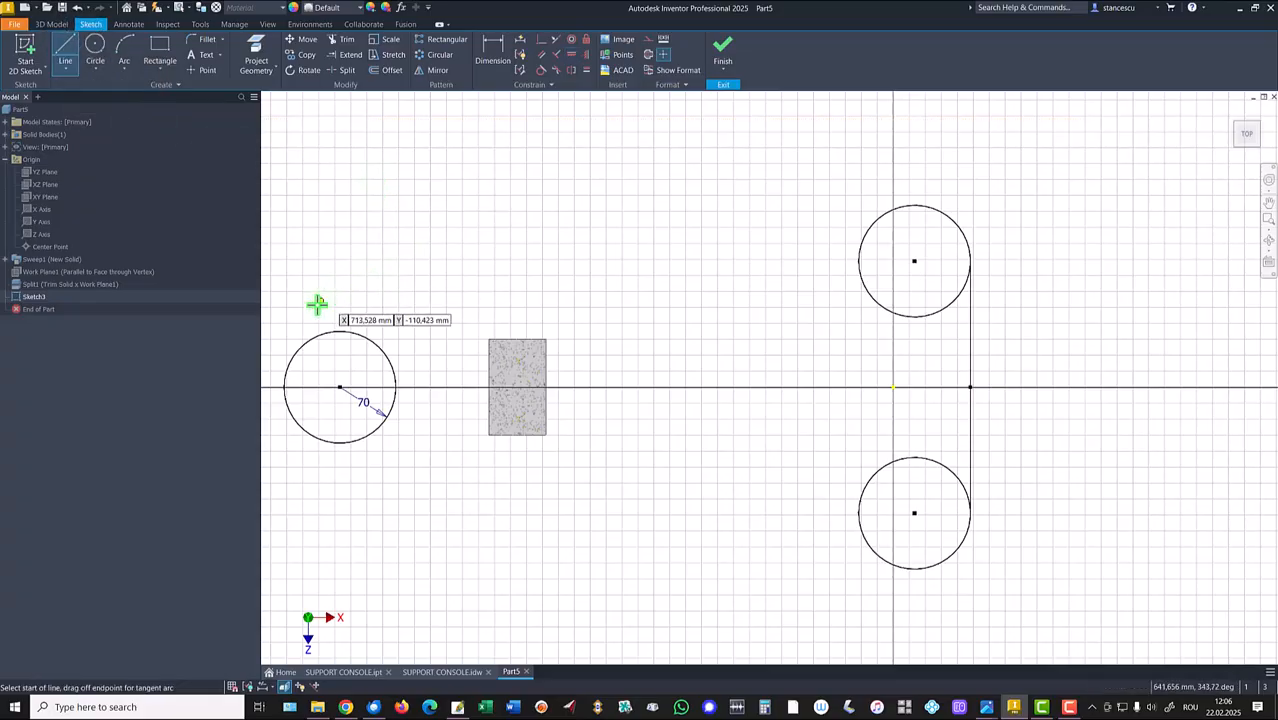
{"action": "left_click", "coordinate": [302, 345]}
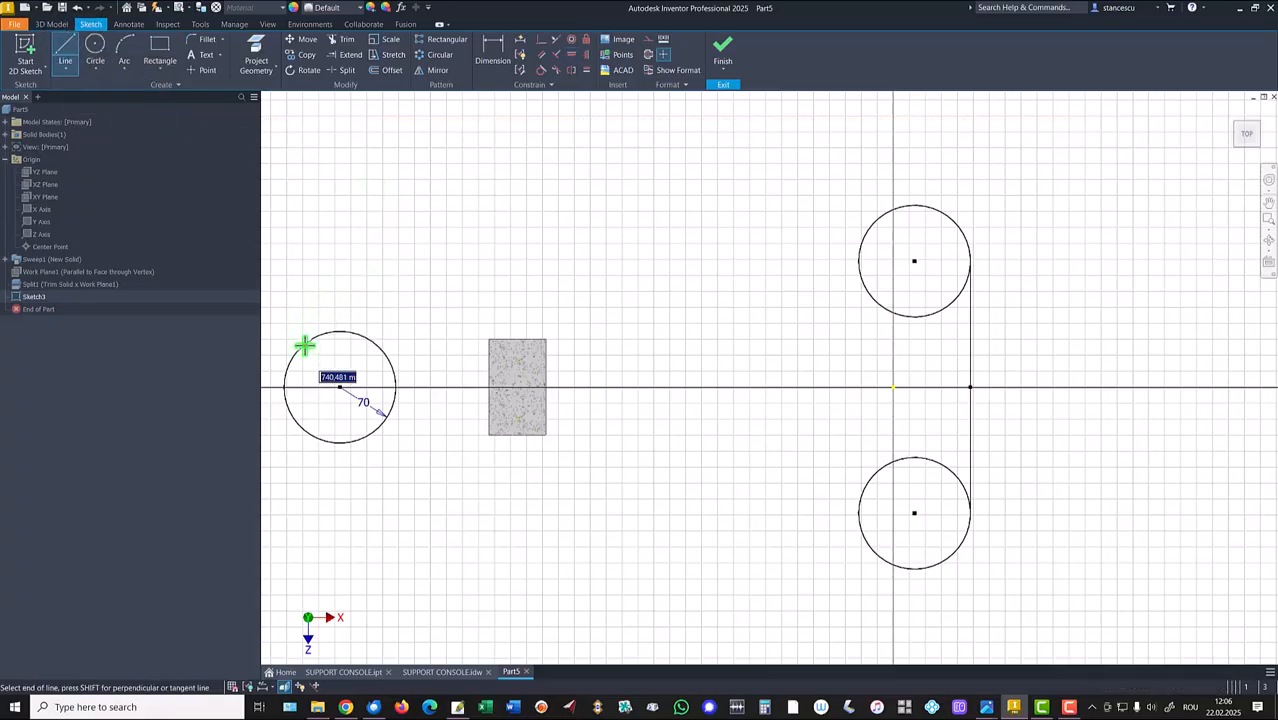
{"action": "left_click_drag", "start_coordinate": [303, 346], "coordinate": [830, 298]}
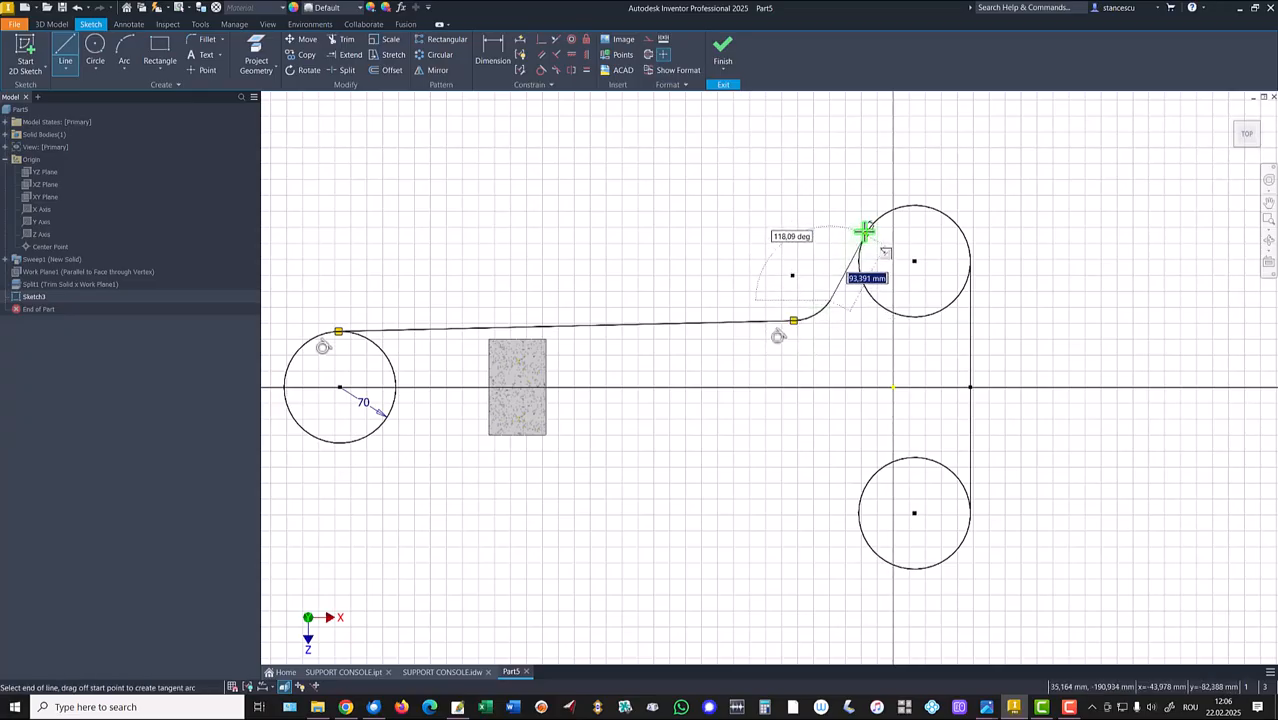
{"action": "left_click", "coordinate": [864, 233]}
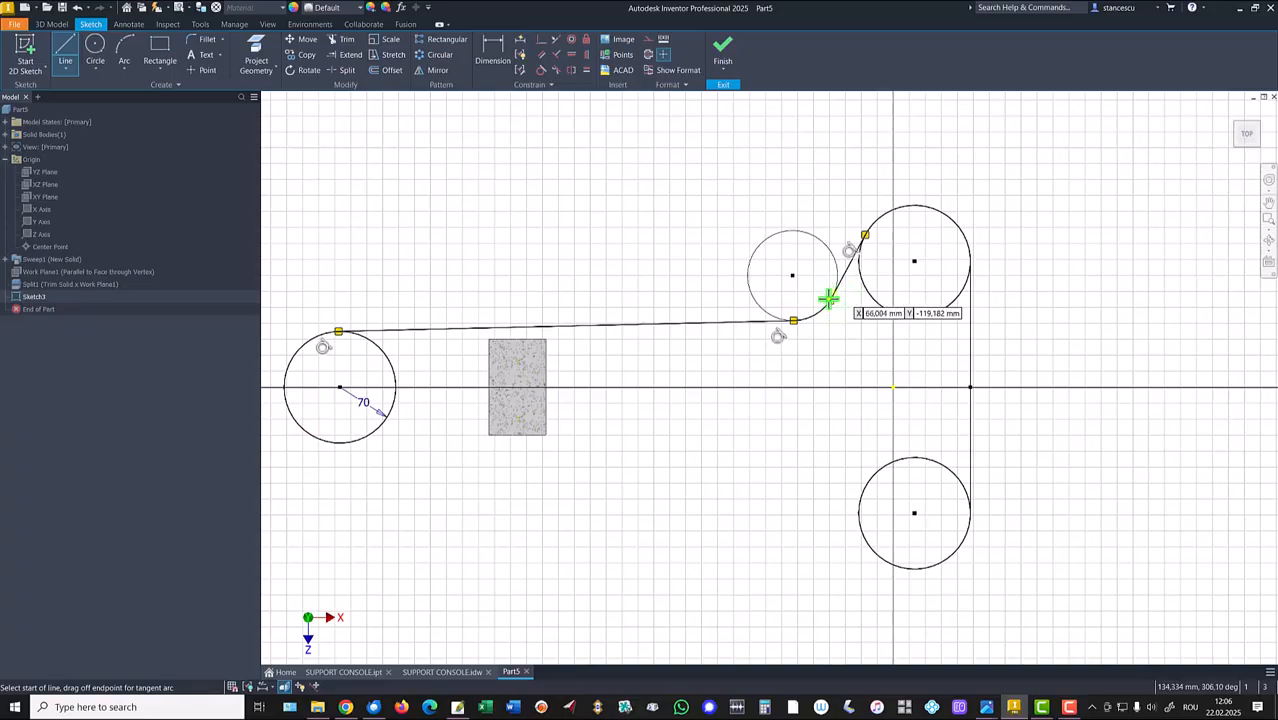
{"action": "left_click", "coordinate": [540, 72]}
{"action": "left_click", "coordinate": [843, 291]}
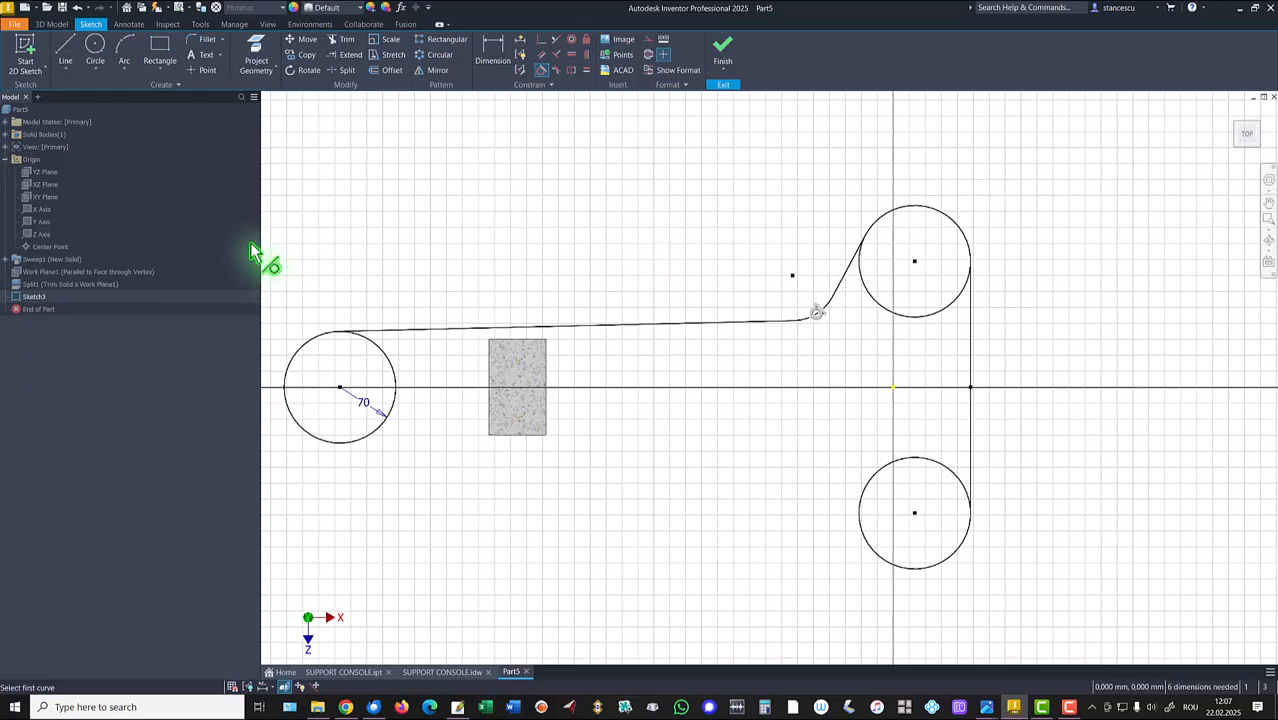
Draw a line from the 70 mm radius circle's center to the origin and convert it to construction geometry.
{"action": "left_click", "coordinate": [65, 50]}
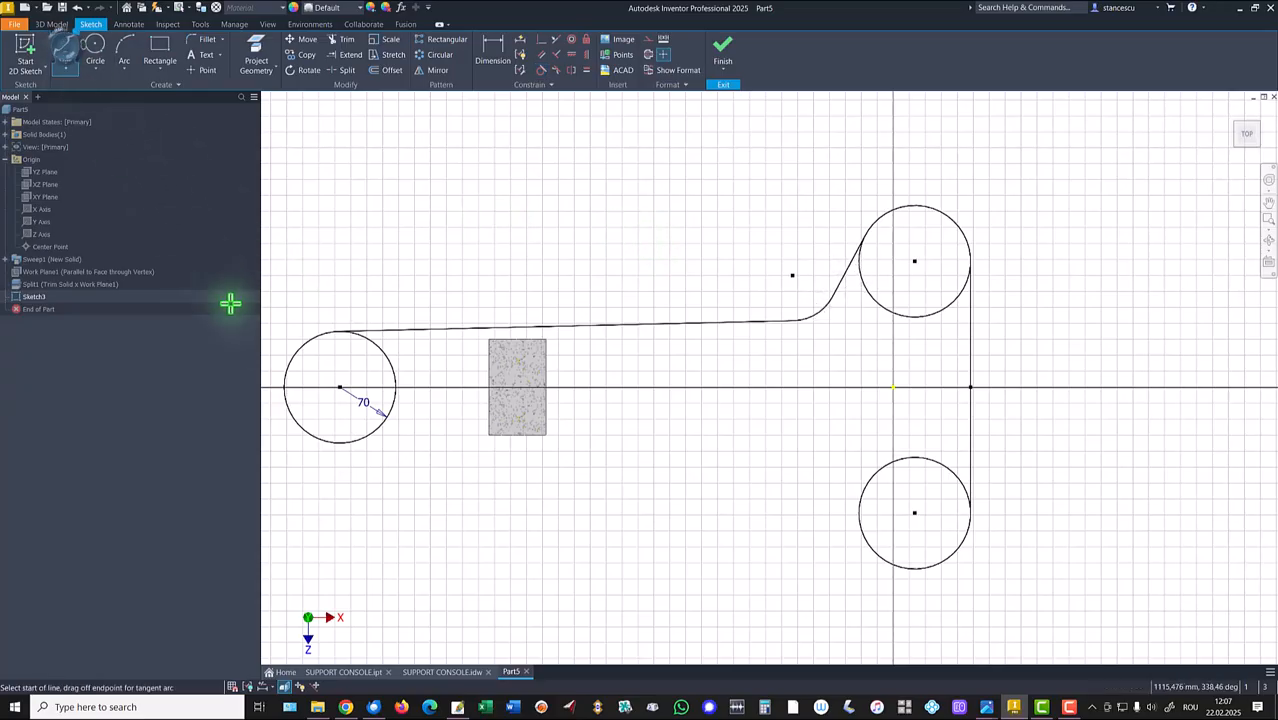
{"action": "left_click", "coordinate": [340, 386]}
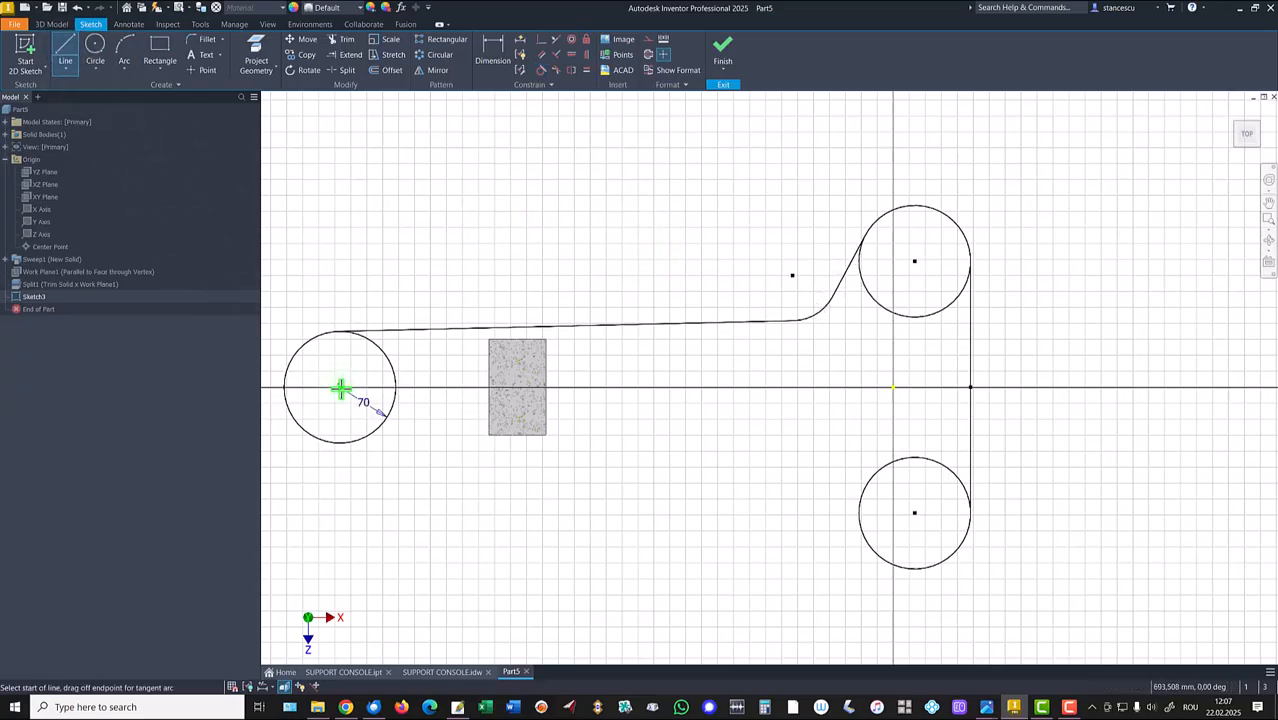
{"action": "left_click", "coordinate": [891, 387]}
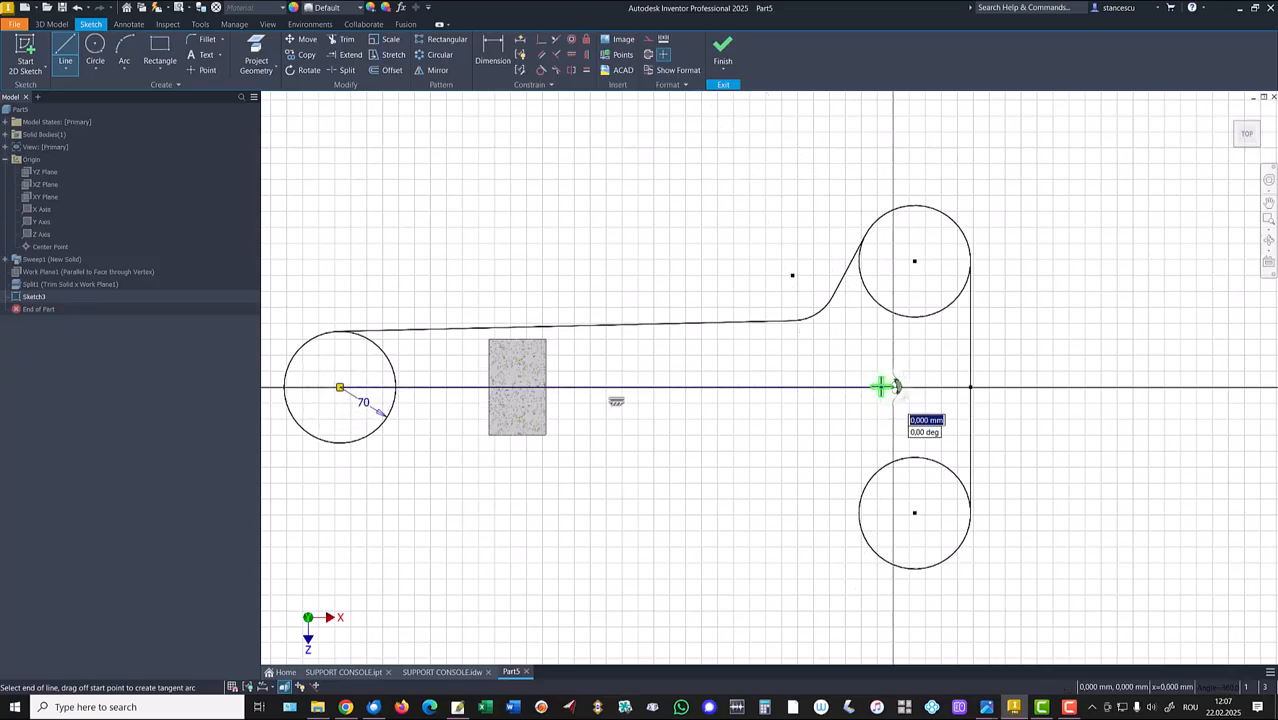
{"action": "key", "text": "Escape"}
{"action": "left_click_drag", "start_coordinate": [810, 362], "coordinate": [765, 432]}
{"action": "right_click", "coordinate": [765, 431]}
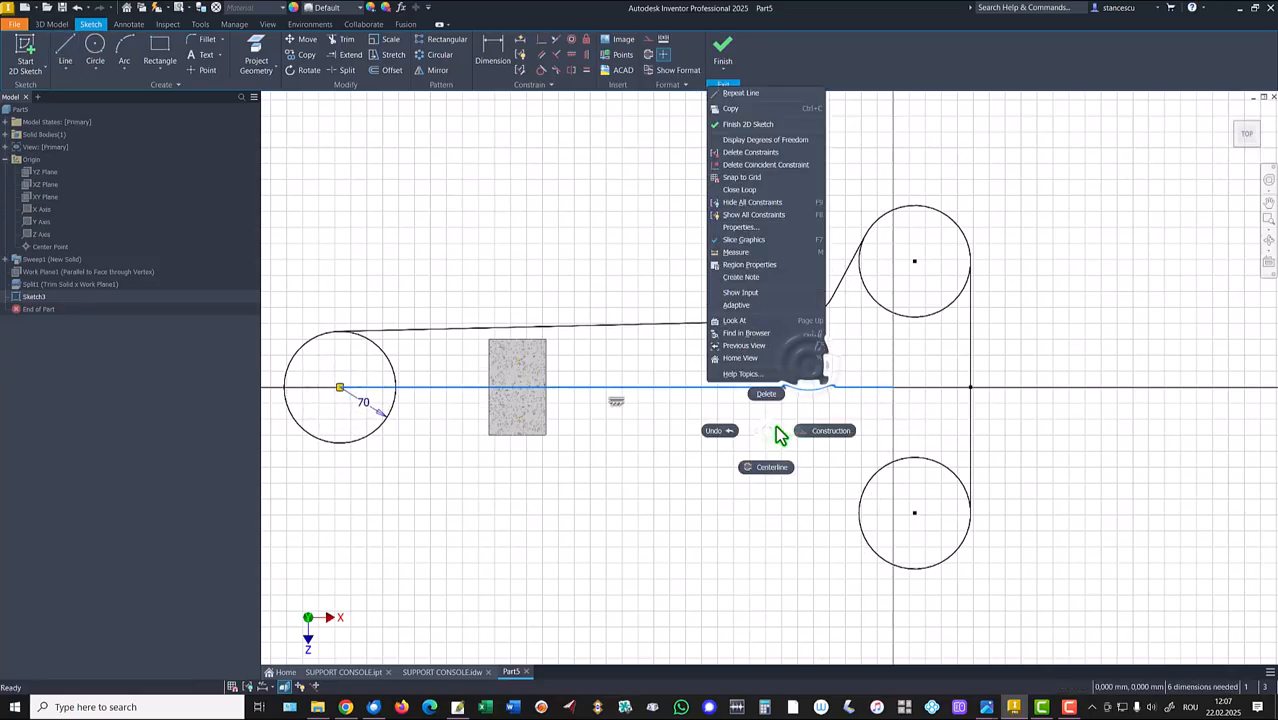
{"action": "left_click", "coordinate": [819, 431]}
{"action": "left_click", "coordinate": [523, 198]}
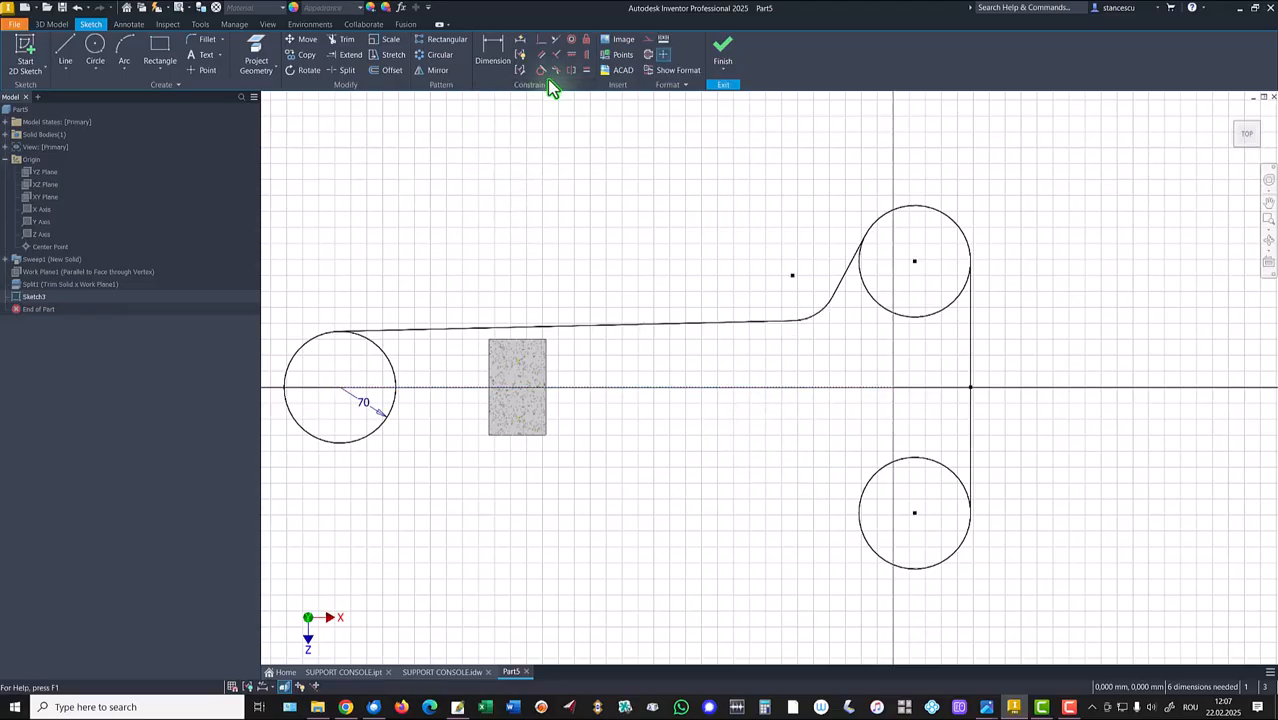
Mirror the long line, the connecting arc and the short line about the horizontal construction line.
{"action": "left_click", "coordinate": [428, 73]}
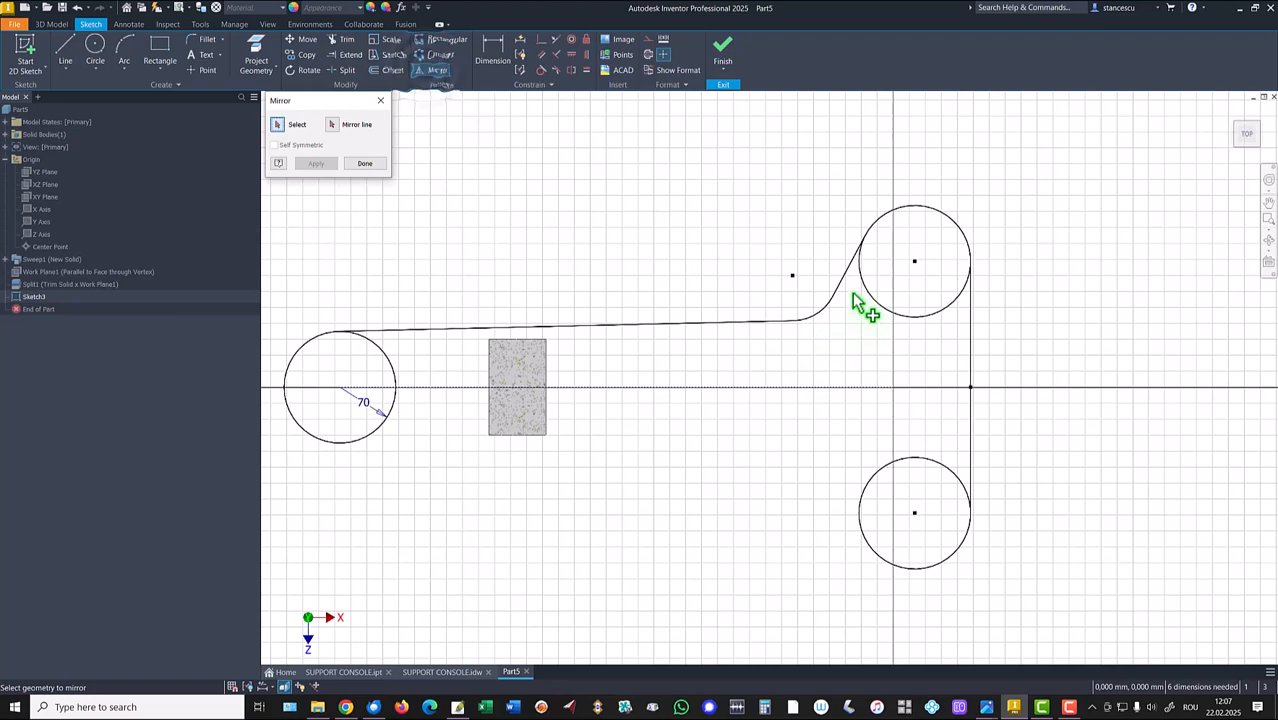
{"action": "left_click_drag", "start_coordinate": [851, 282], "coordinate": [772, 350]}
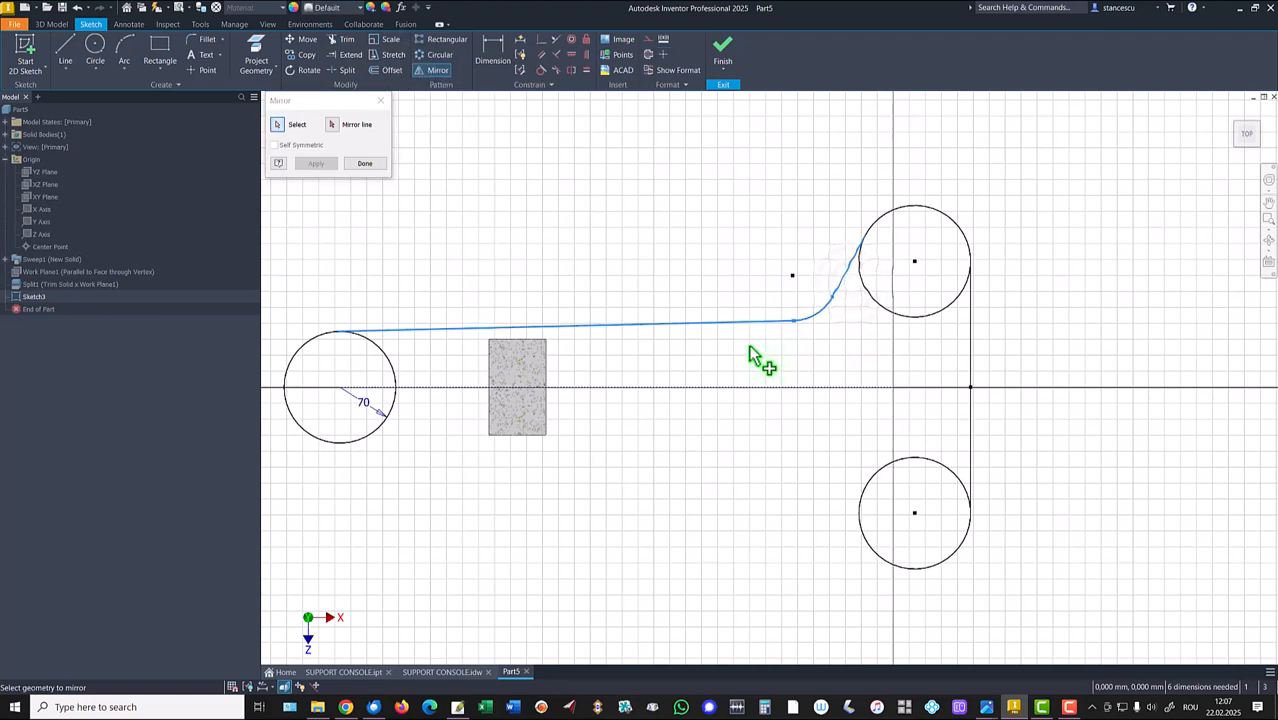
{"action": "left_click", "coordinate": [331, 128]}
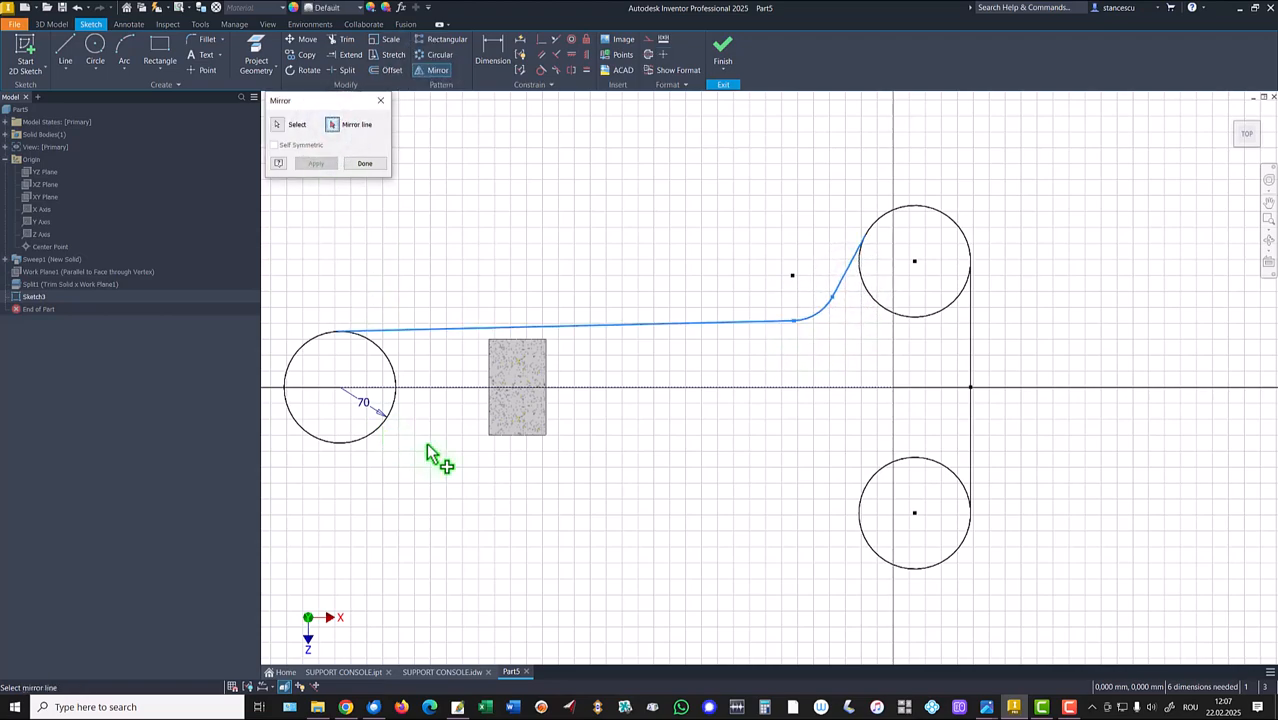
{"action": "left_click", "coordinate": [614, 388]}
{"action": "right_click", "coordinate": [621, 366]}
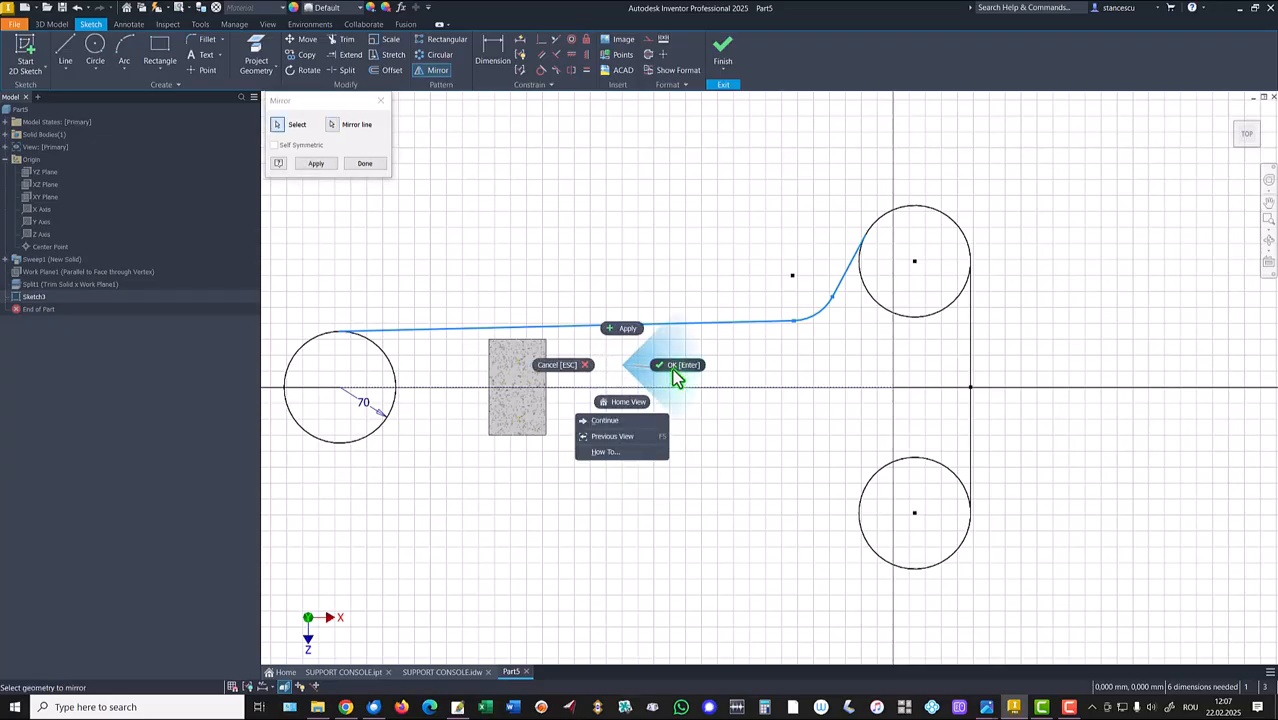
{"action": "left_click", "coordinate": [677, 369]}
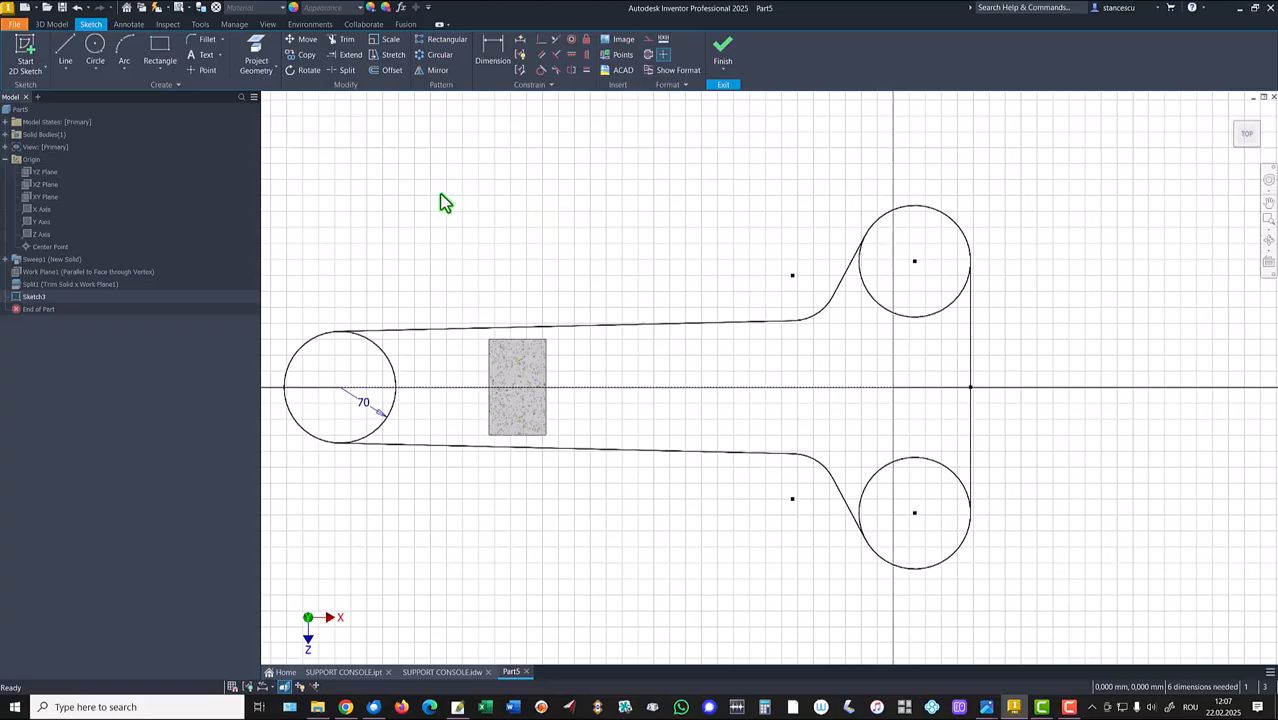
Trim the inner portions of all three circles to leave a single closed base outline.
{"action": "left_click", "coordinate": [340, 50]}
{"action": "left_click", "coordinate": [392, 362]}
{"action": "left_click", "coordinate": [389, 418]}
{"action": "left_click", "coordinate": [919, 318]}
{"action": "left_click", "coordinate": [955, 475]}
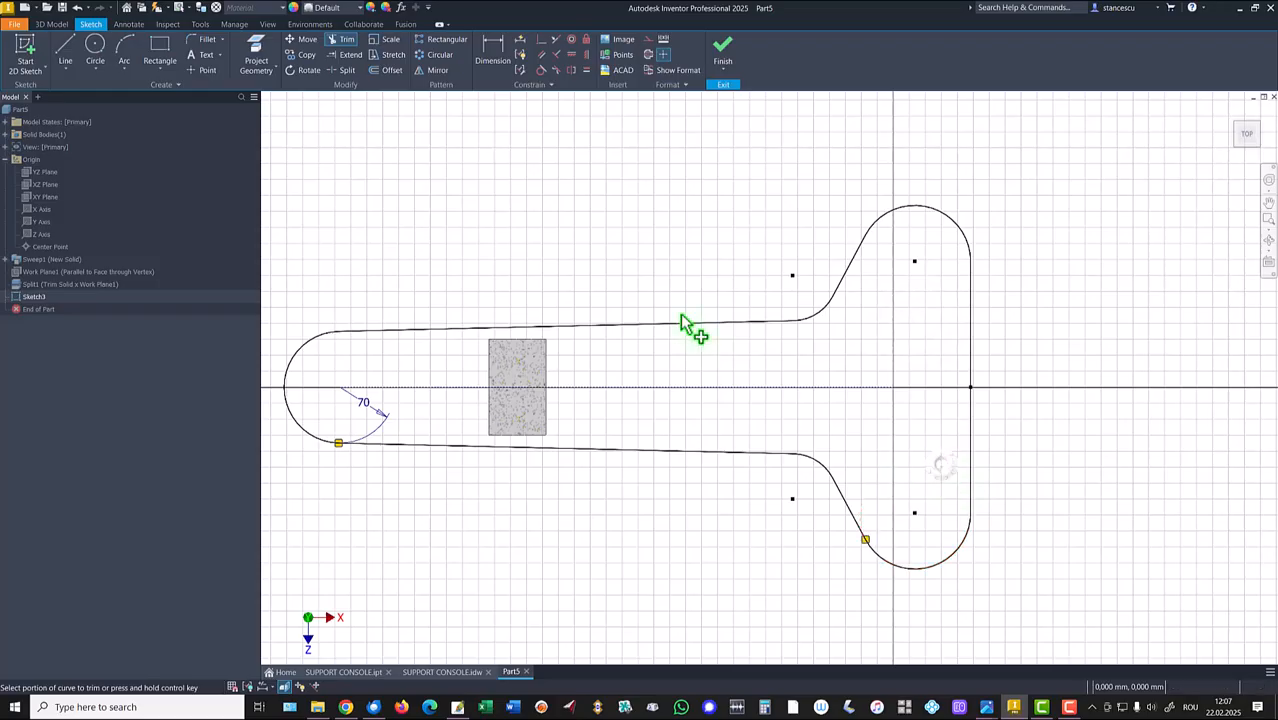
Dimension the angle between the two long side lines as 5 degrees.
{"action": "left_click", "coordinate": [492, 50]}
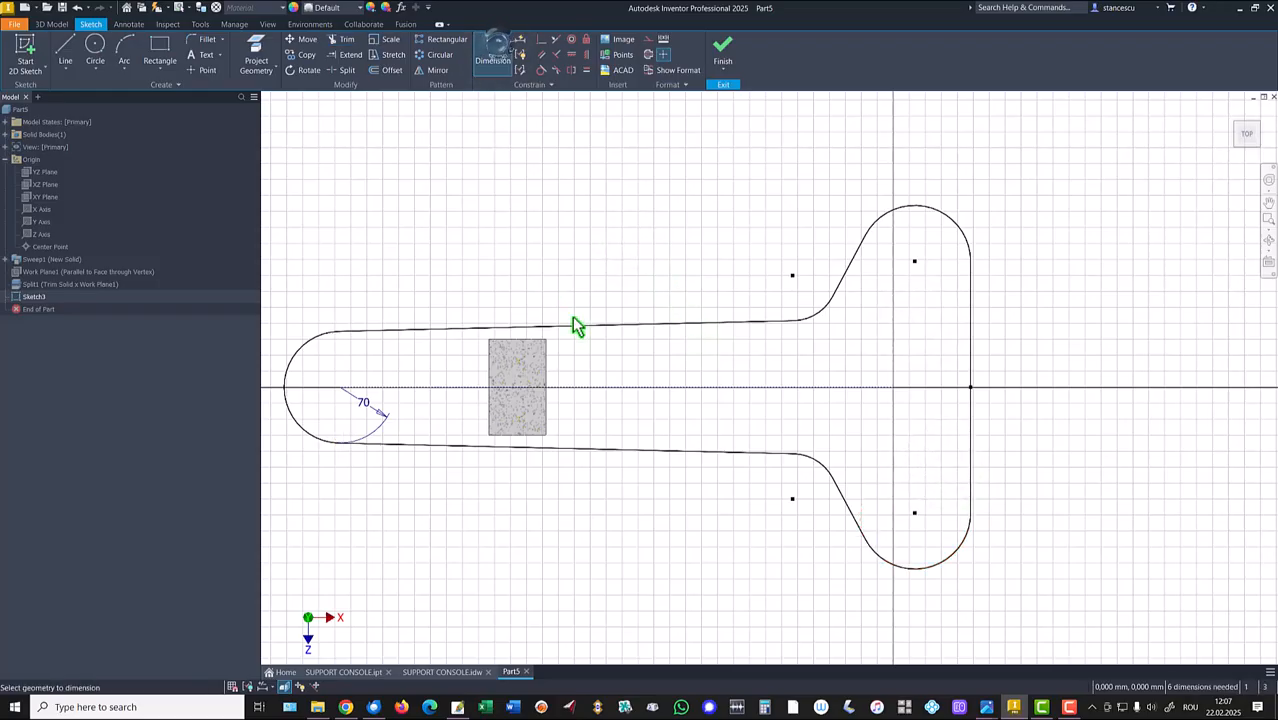
{"action": "left_click", "coordinate": [597, 325]}
{"action": "left_click", "coordinate": [610, 447]}
{"action": "left_click", "coordinate": [628, 427]}
{"action": "type", "text": "5"}
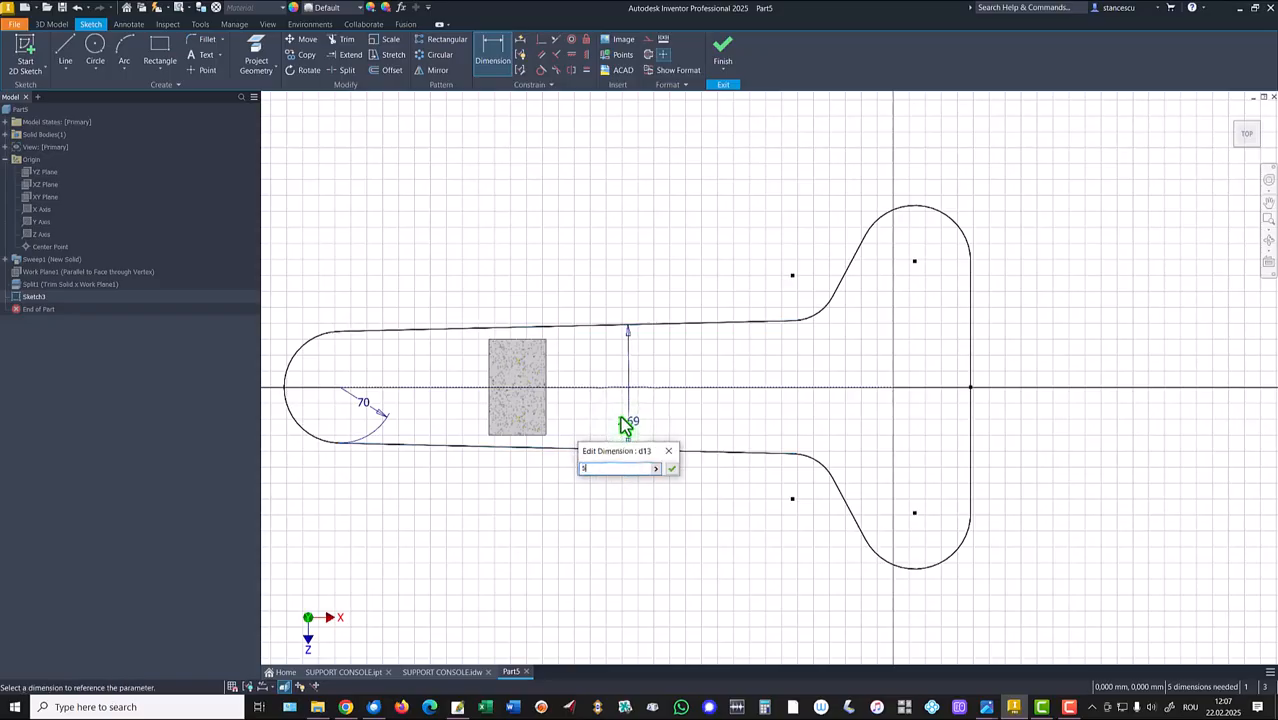
{"action": "key", "text": "Return"}
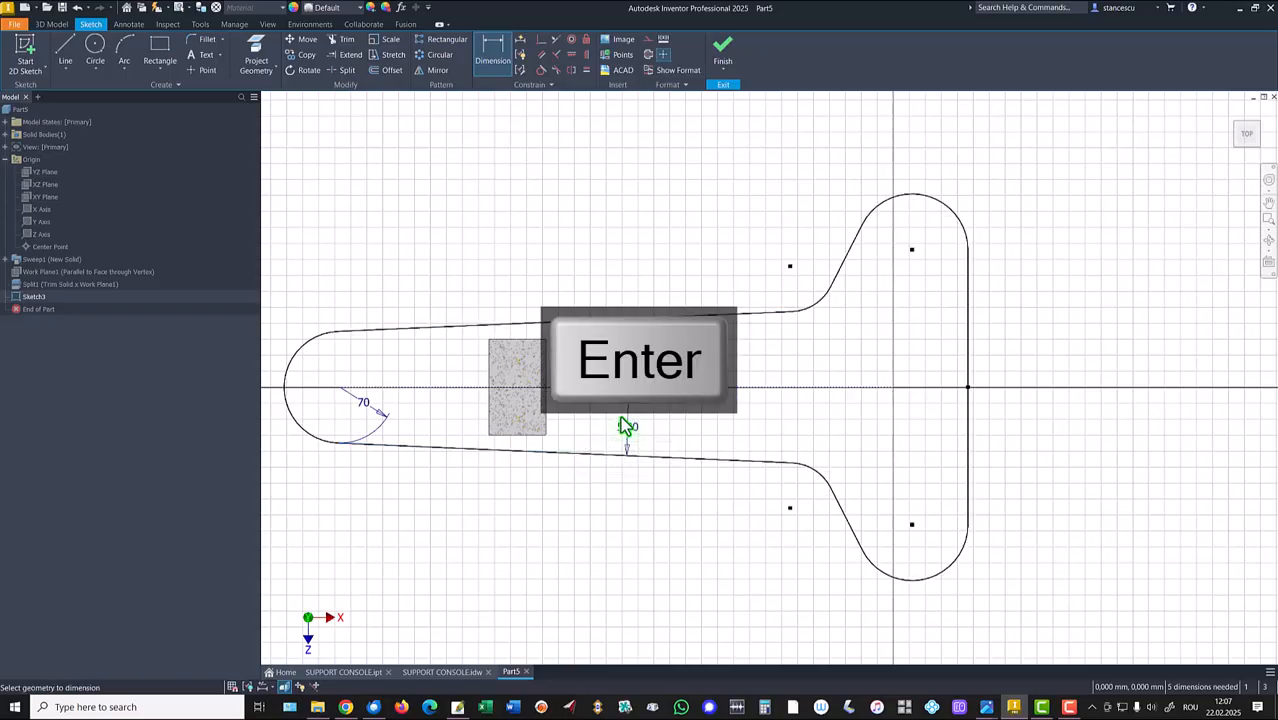
Dimension the angle between the short slanted line on the negative-Z side and the vertical end line as 20 degrees.
{"action": "left_click", "coordinate": [848, 254]}
{"action": "left_click", "coordinate": [967, 320]}
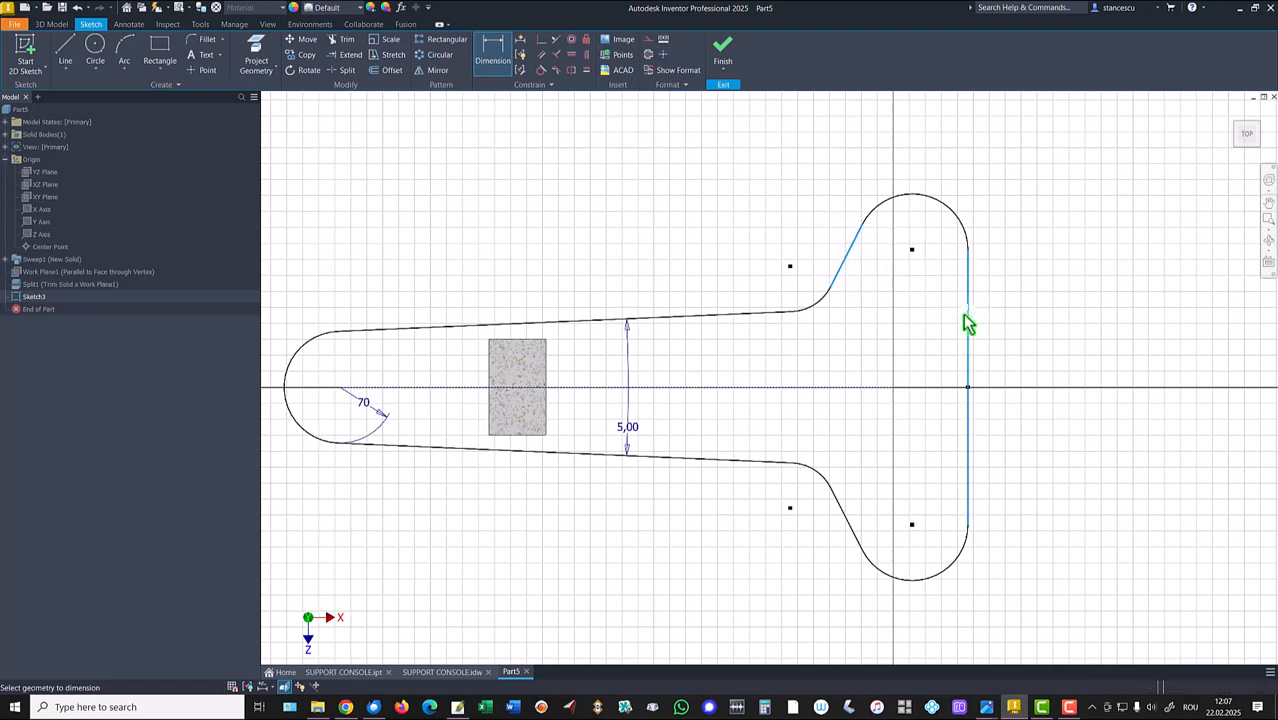
{"action": "left_click", "coordinate": [915, 323]}
{"action": "type", "text": "20"}
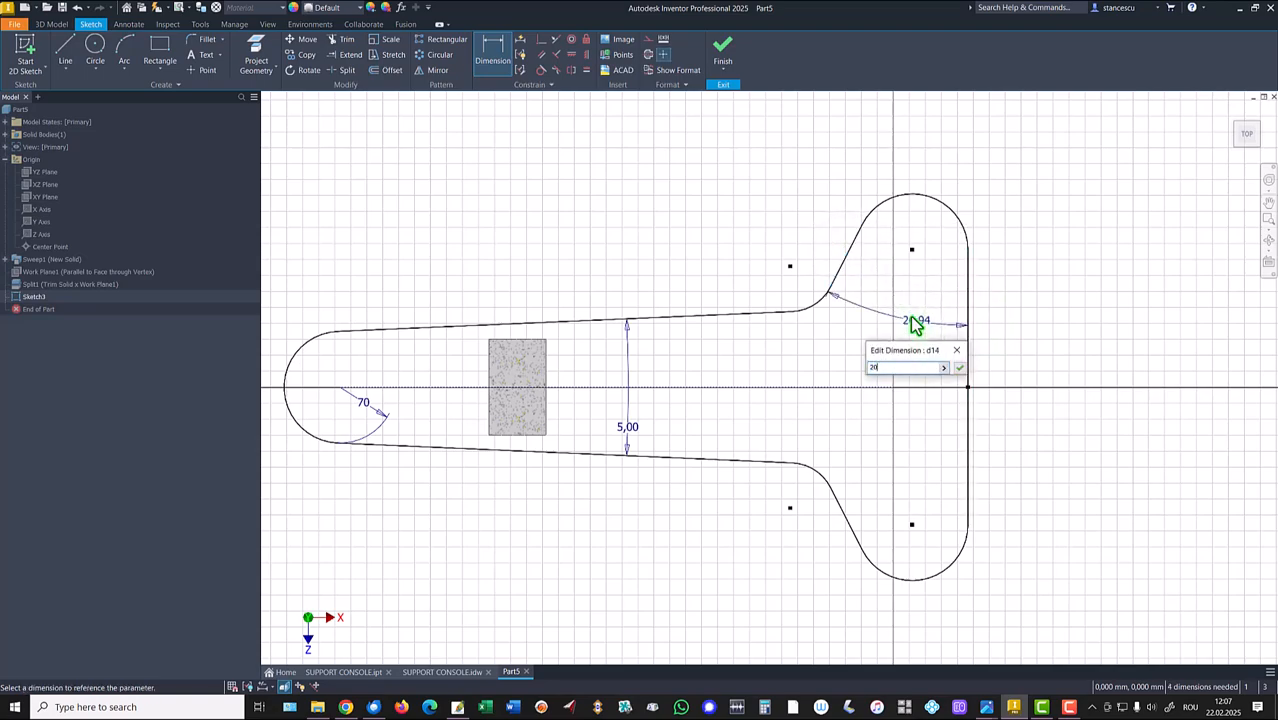
{"action": "key", "text": "Return"}
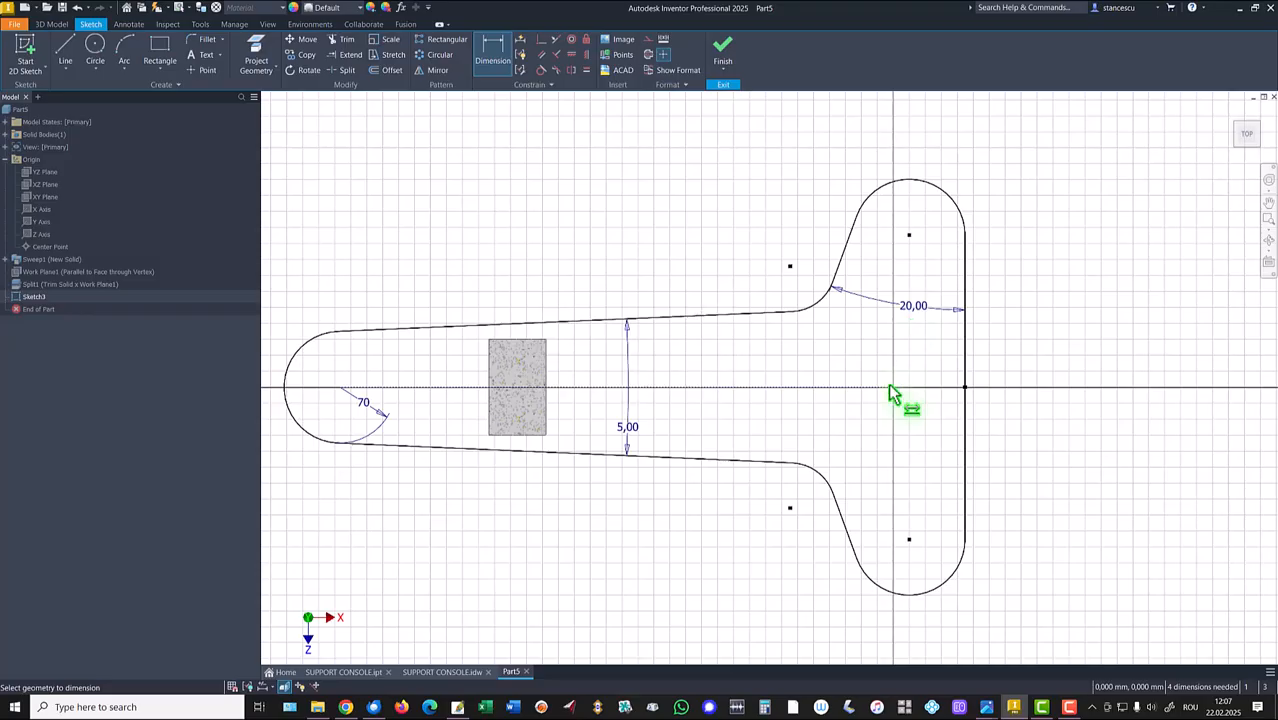
Dimension the vertical end line's length as 220 mm.
{"action": "left_click", "coordinate": [968, 355]}
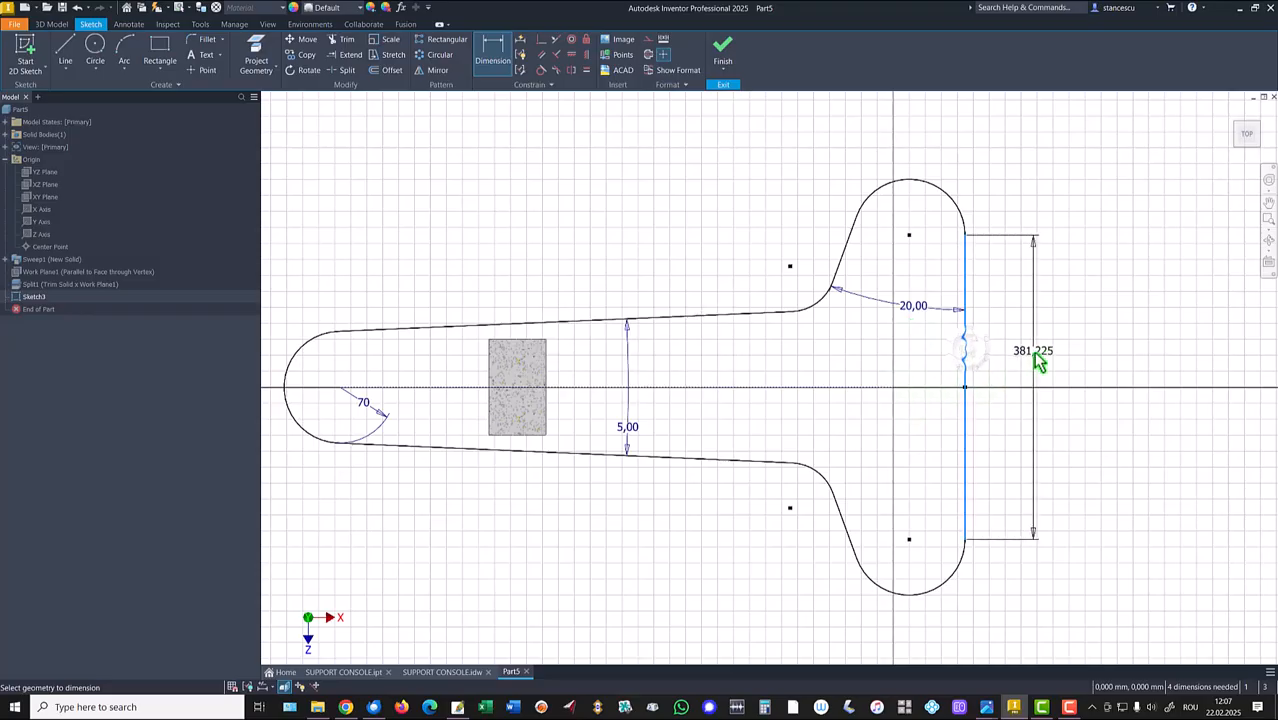
{"action": "left_click", "coordinate": [1033, 357]}
{"action": "type", "text": "220"}
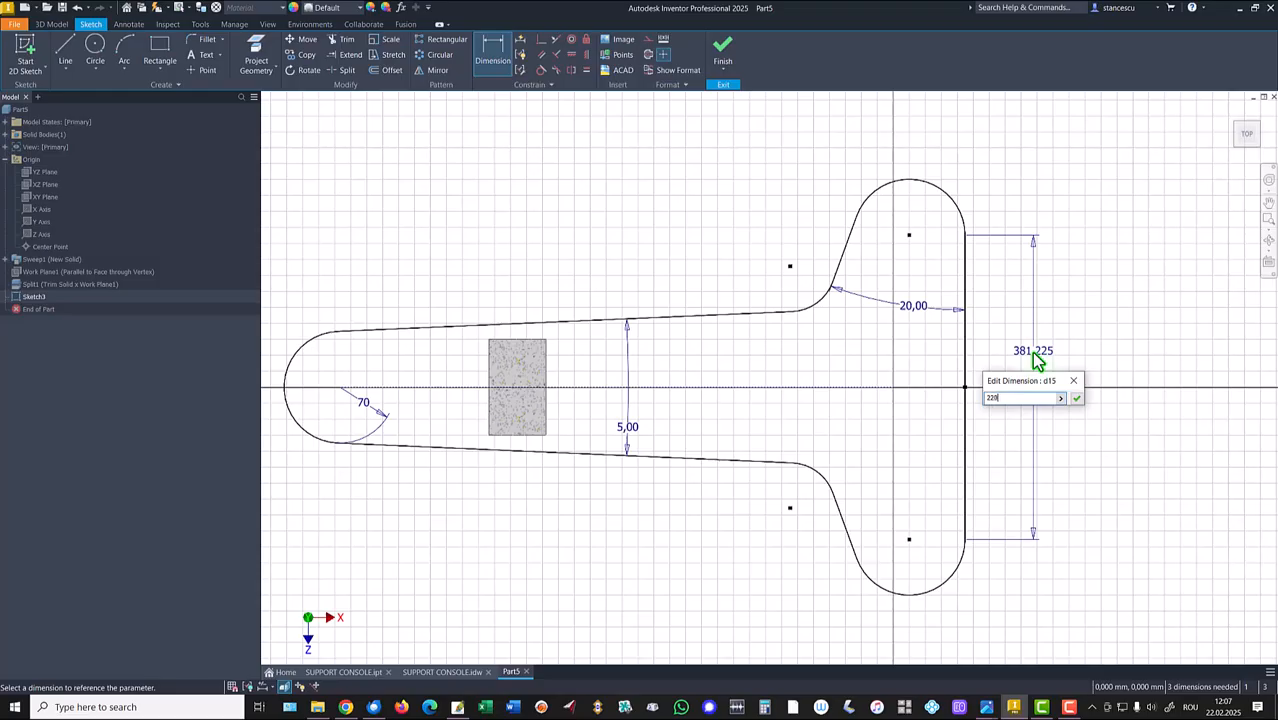
{"action": "key", "text": "Return"}
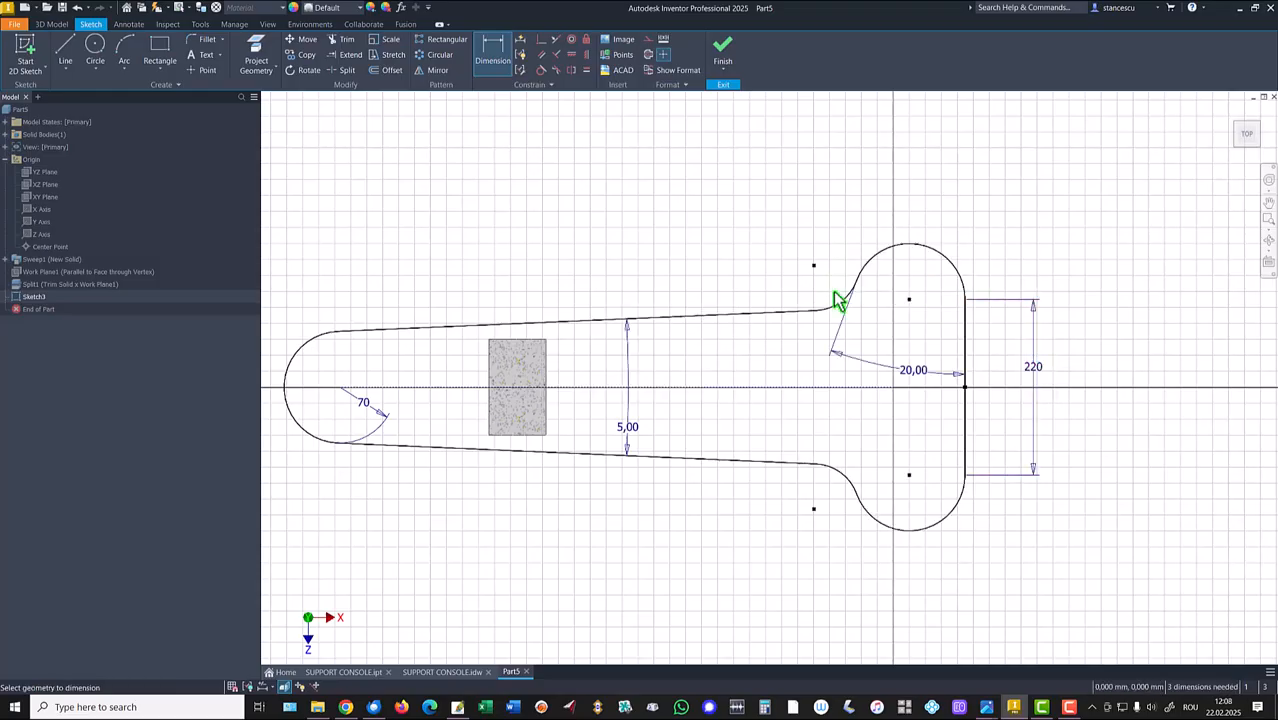
Dimension the radius of the concave arc between the long side line and the slanted line on the negative-Z side as 50 mm.
{"action": "left_click", "coordinate": [834, 306]}
{"action": "left_click", "coordinate": [836, 286]}
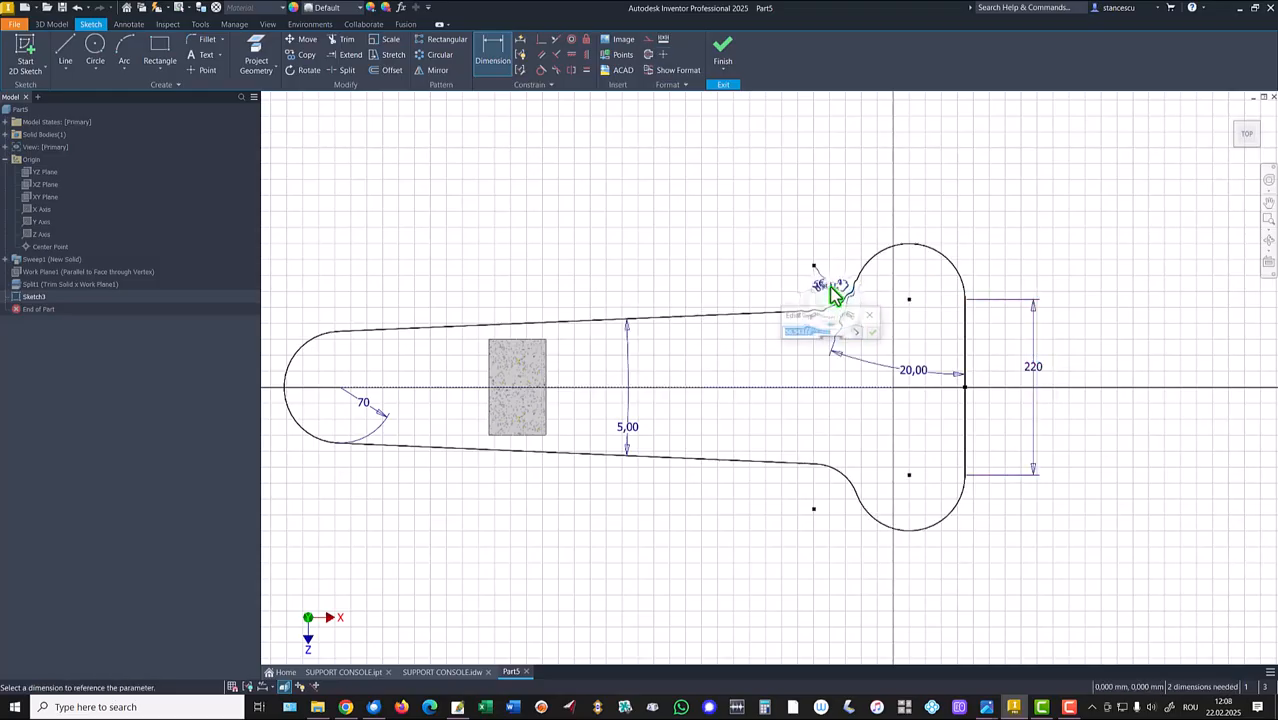
{"action": "type", "text": "50"}
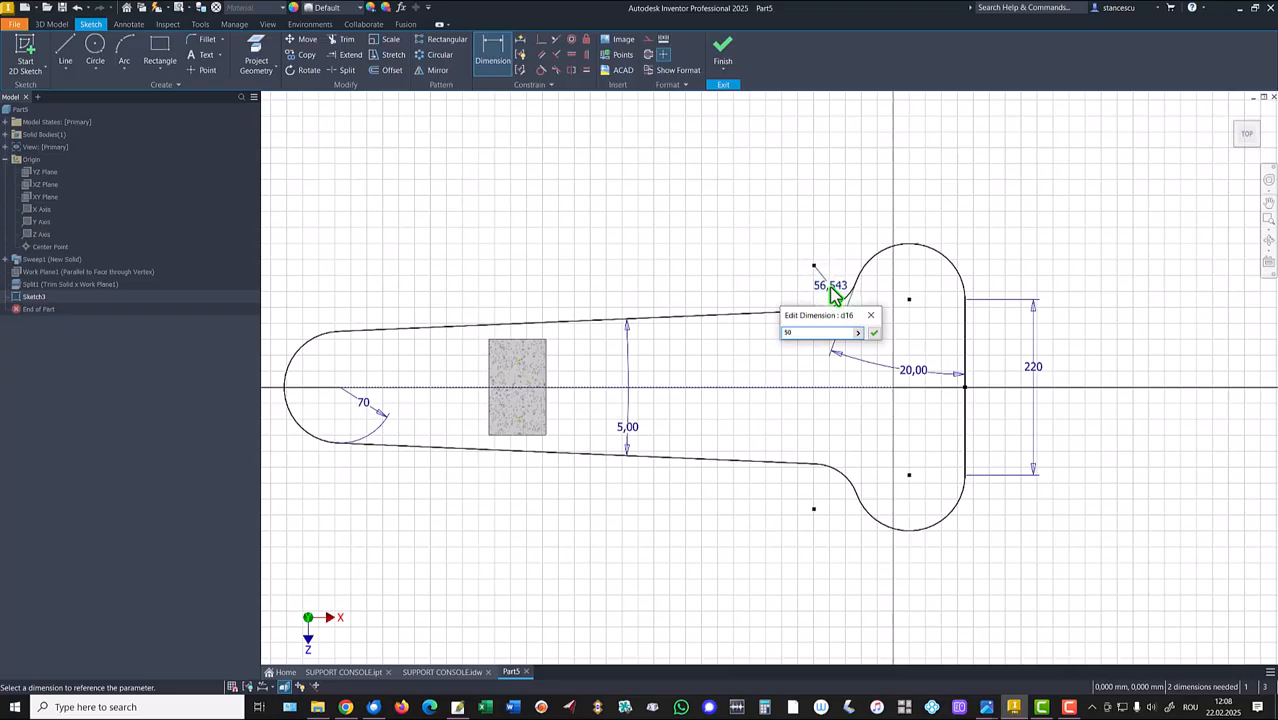
{"action": "key", "text": "Return"}
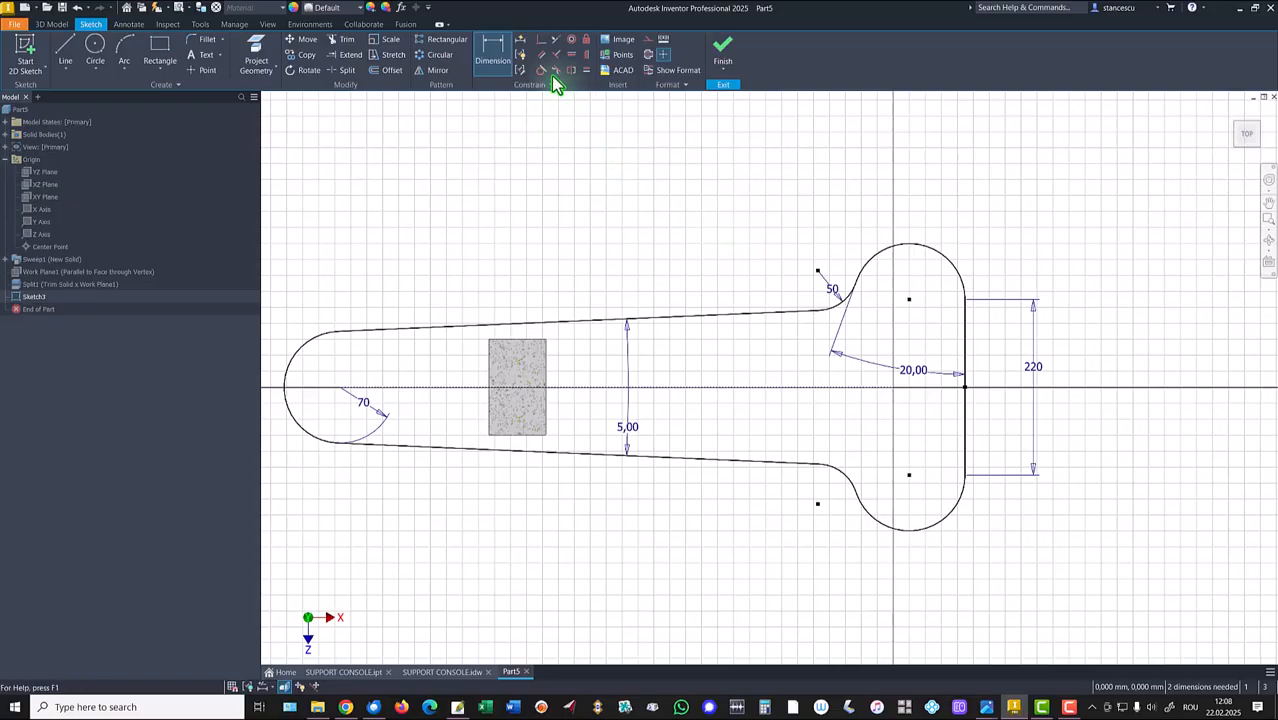
Dimension the horizontal distance from the vertical end line to the sketch origin as 25 mm.
{"action": "left_click", "coordinate": [967, 358]}
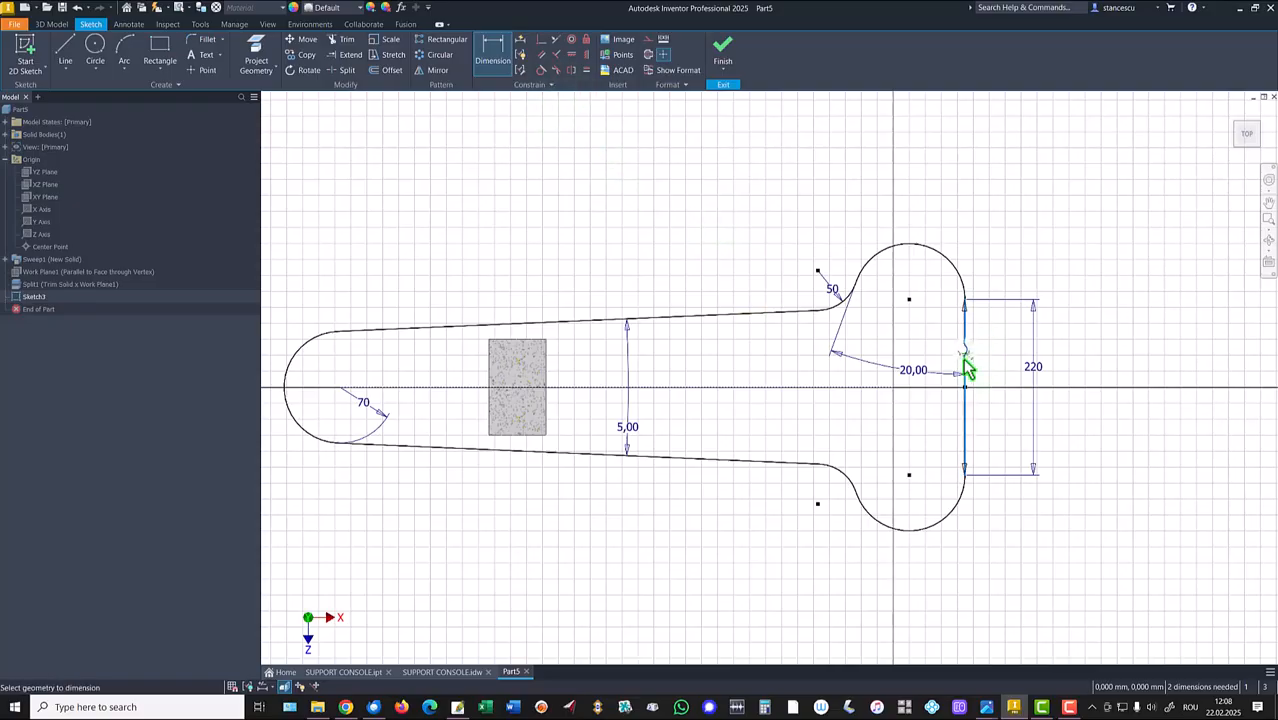
{"action": "left_click", "coordinate": [895, 400]}
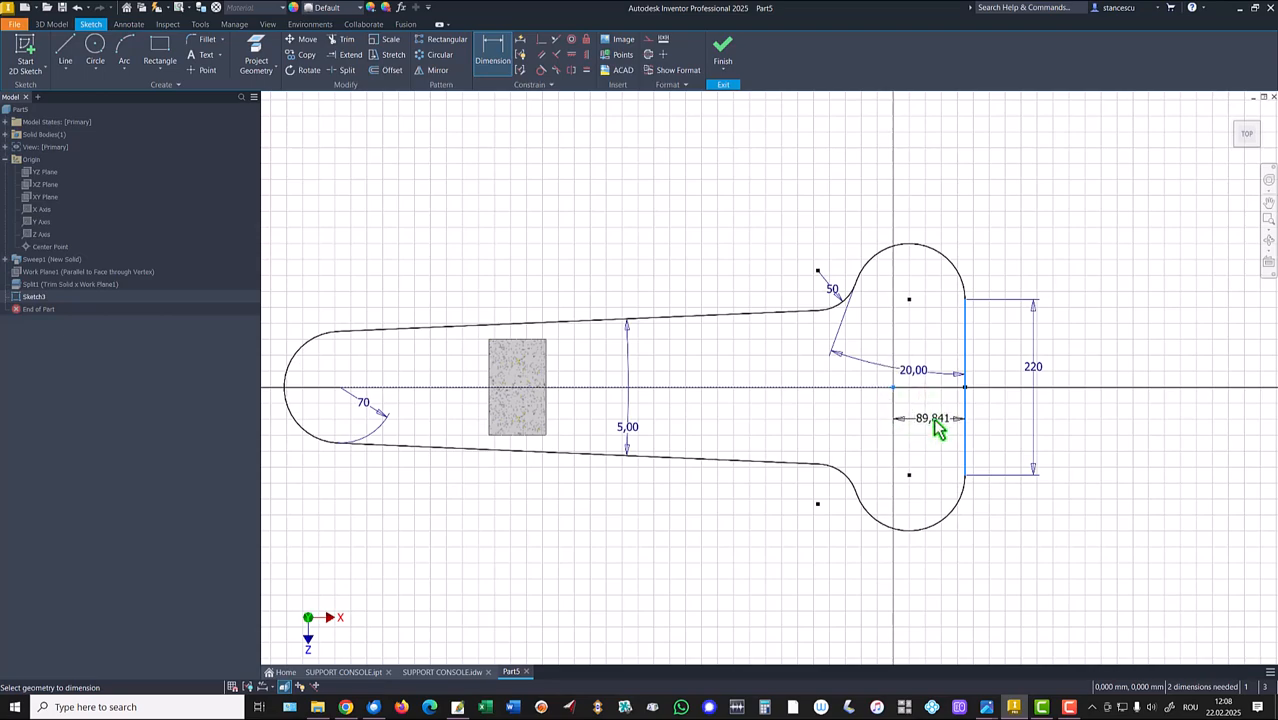
{"action": "key", "text": "Escape"}
{"action": "key", "text": "Return"}
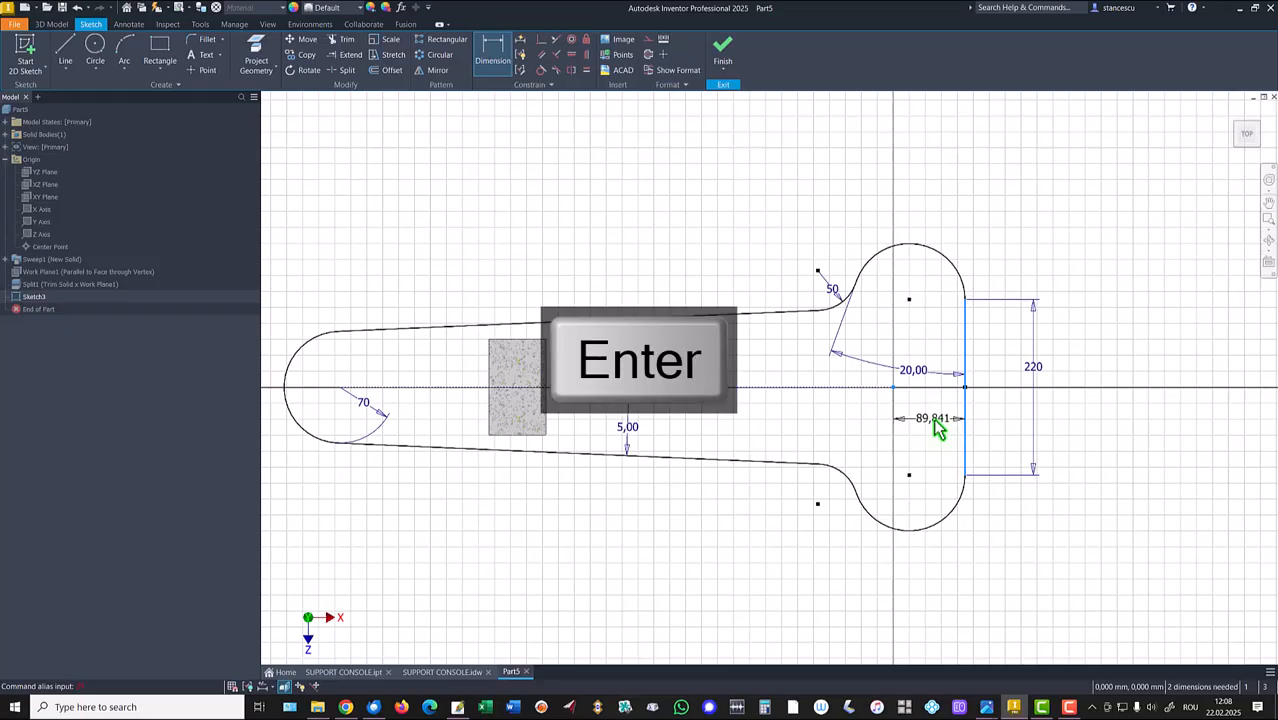
{"action": "left_click", "coordinate": [933, 418]}
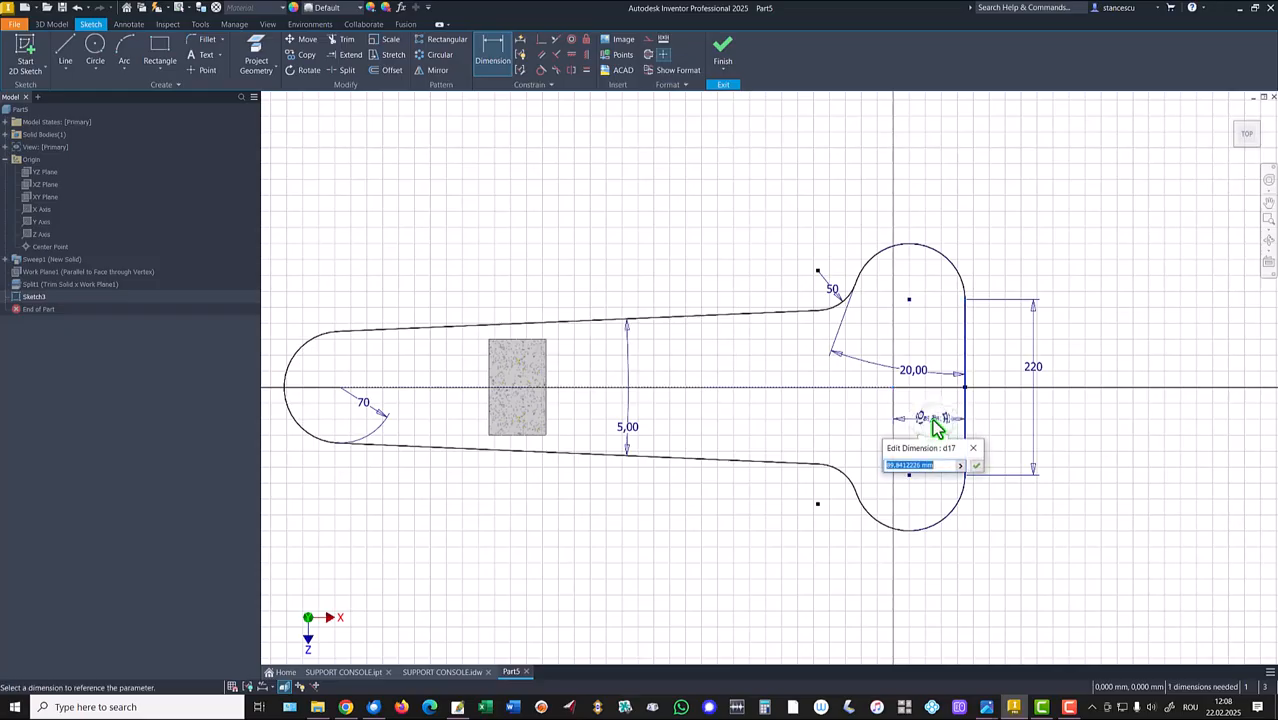
{"action": "type", "text": "25"}
{"action": "key", "text": "Return"}
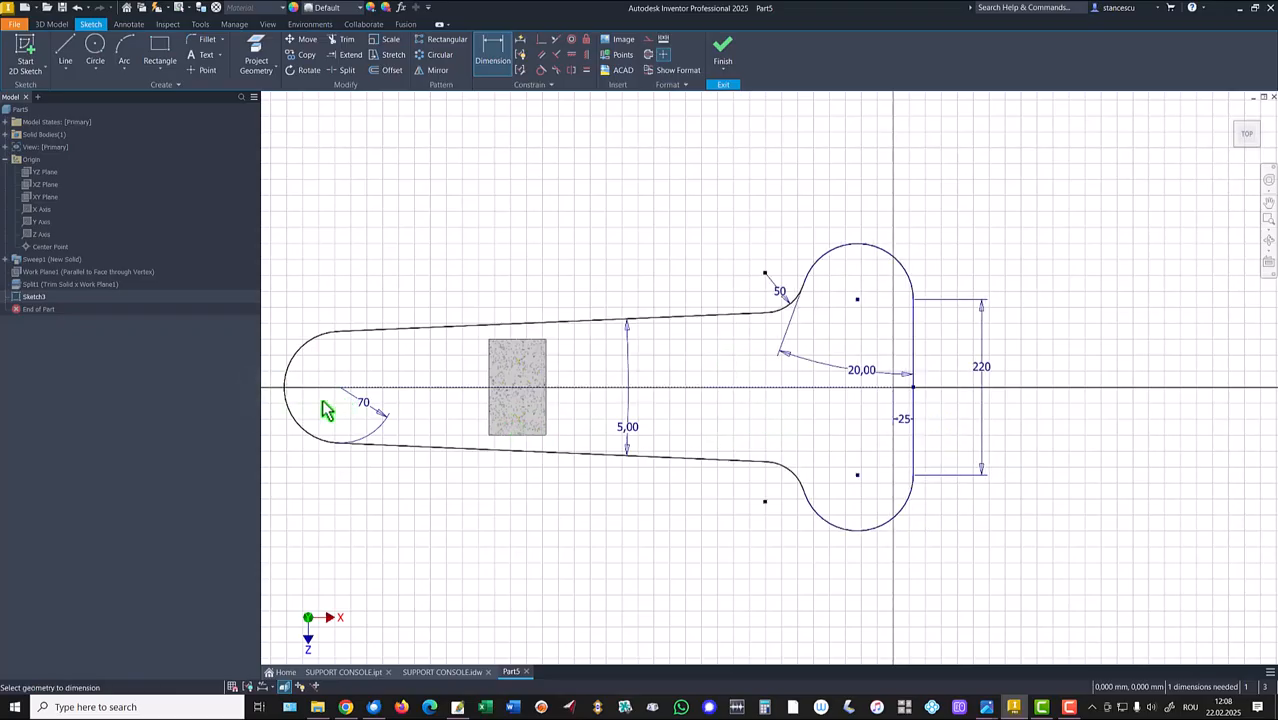
{"action": "left_click", "coordinate": [297, 428]}
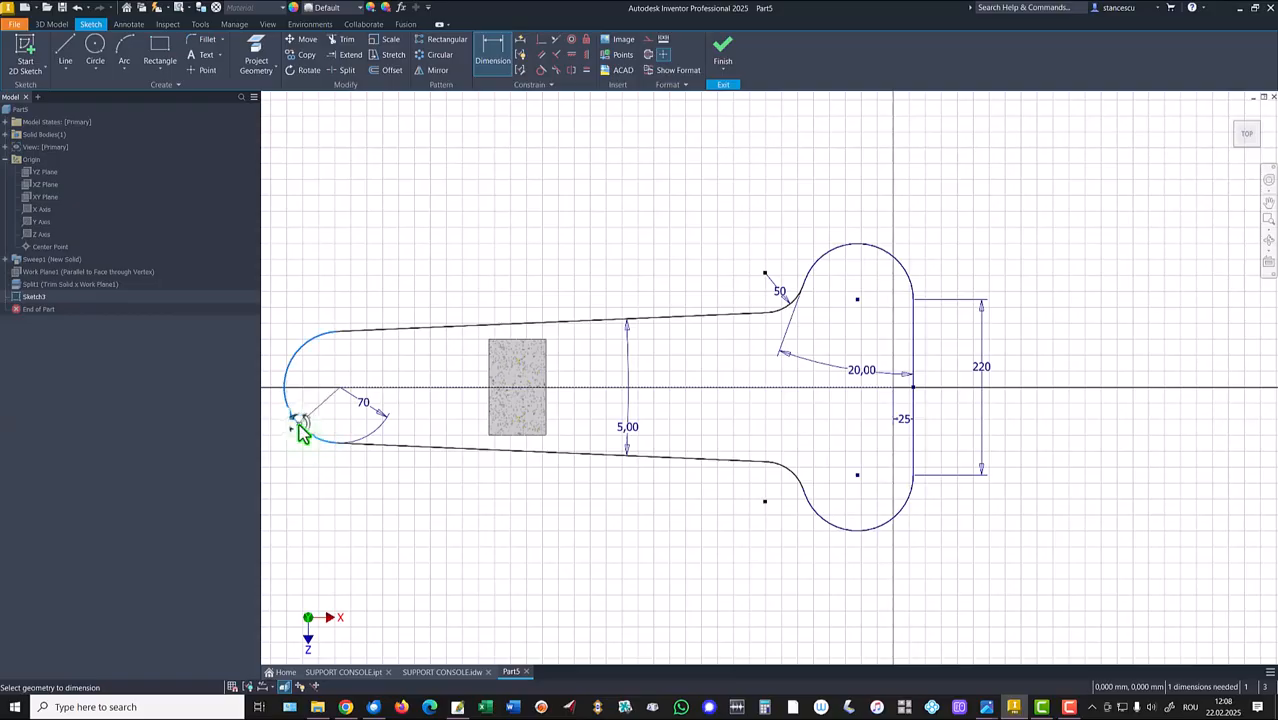
{"action": "left_click", "coordinate": [894, 390]}
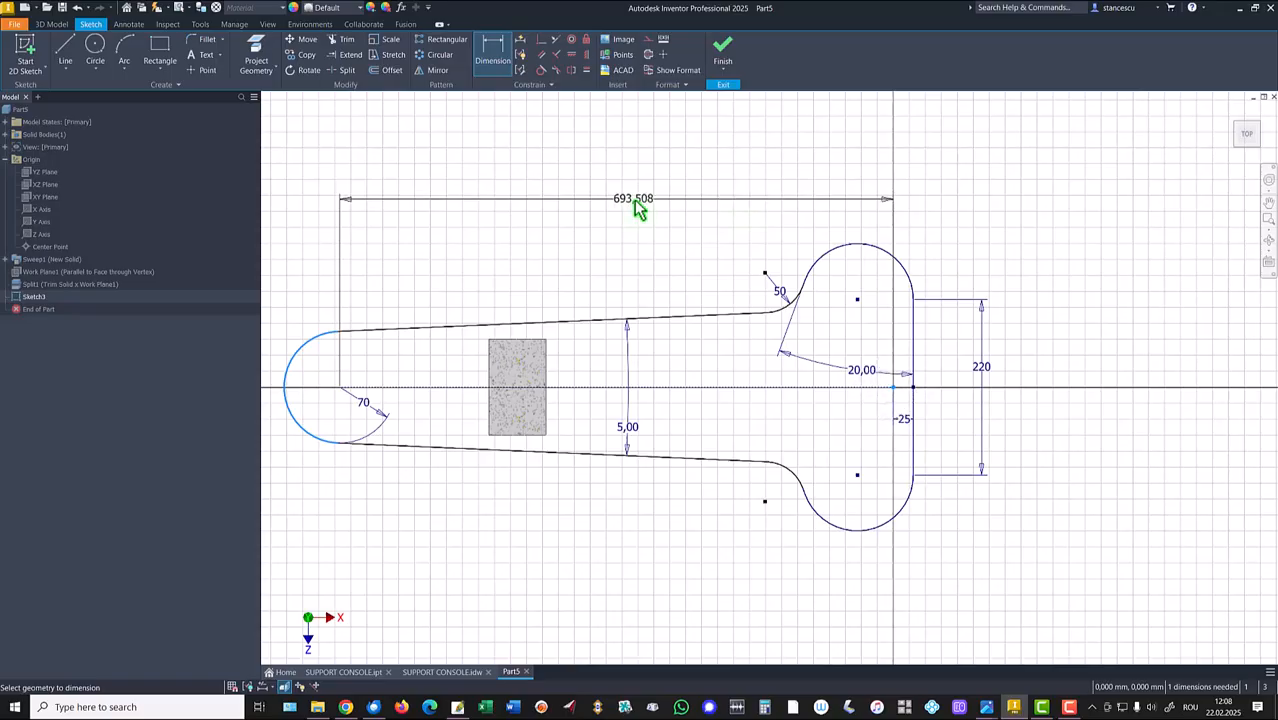
{"action": "left_click", "coordinate": [638, 200]}
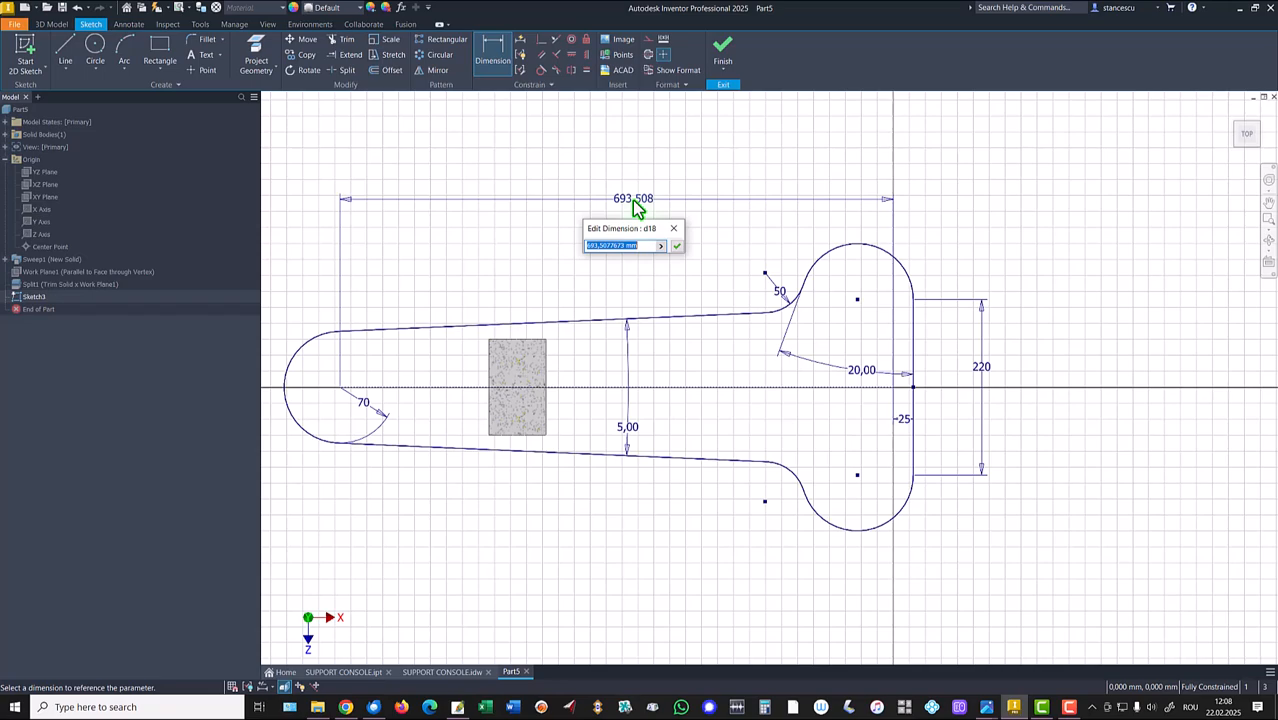
{"action": "type", "text": "570-25"}
{"action": "key", "text": "Escape"}
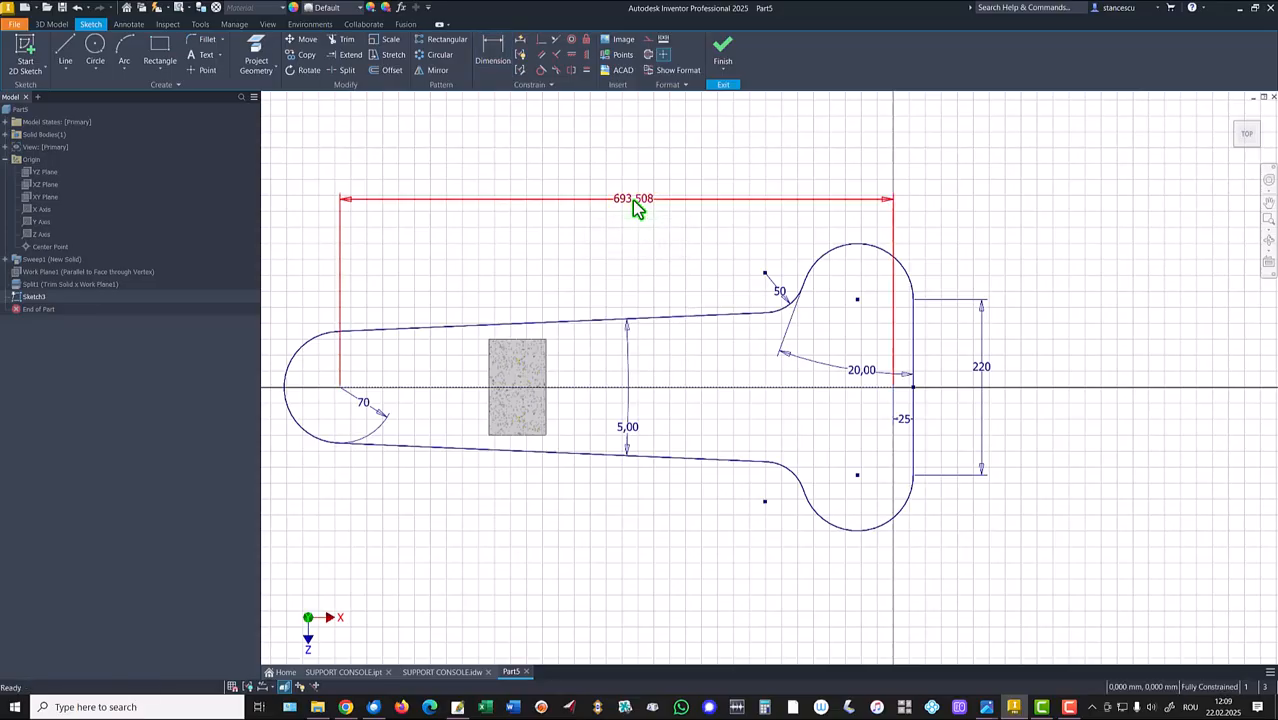
{"action": "key", "text": "ctrl+z"}
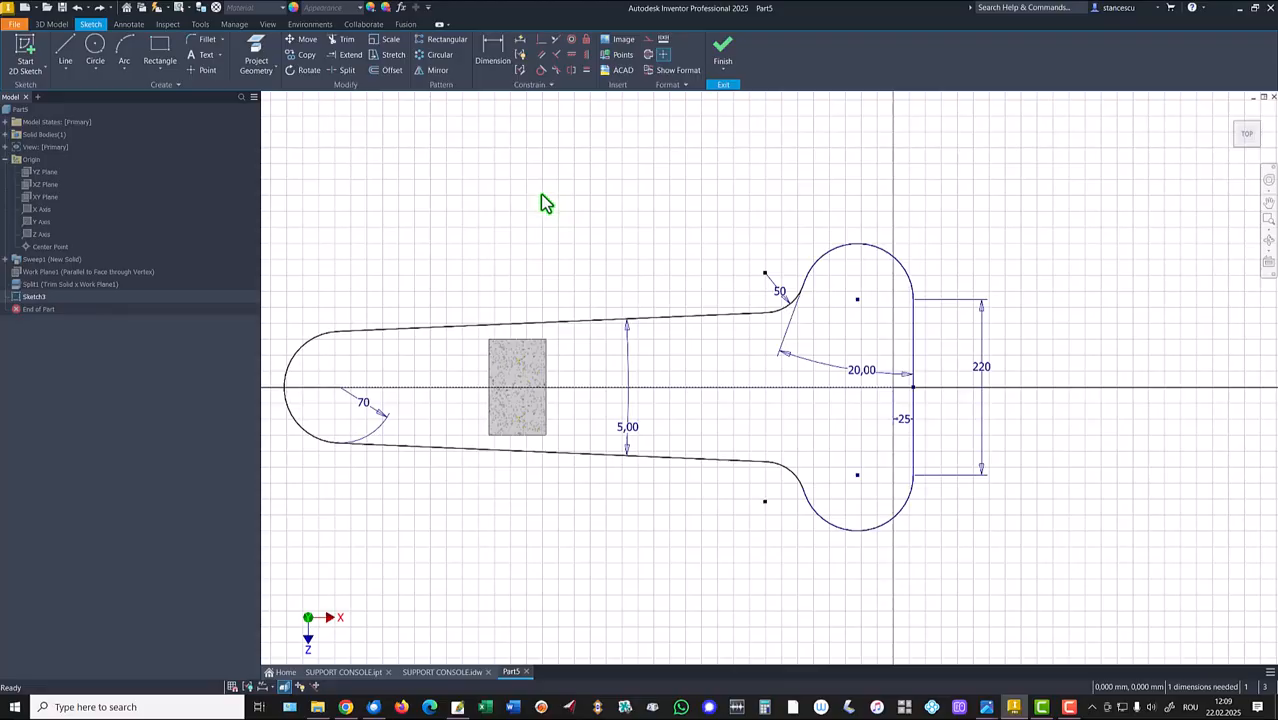
Dimension the horizontal distance between the narrow end's arc centre and the vertical end line as 570 mm.
{"action": "left_click", "coordinate": [491, 48]}
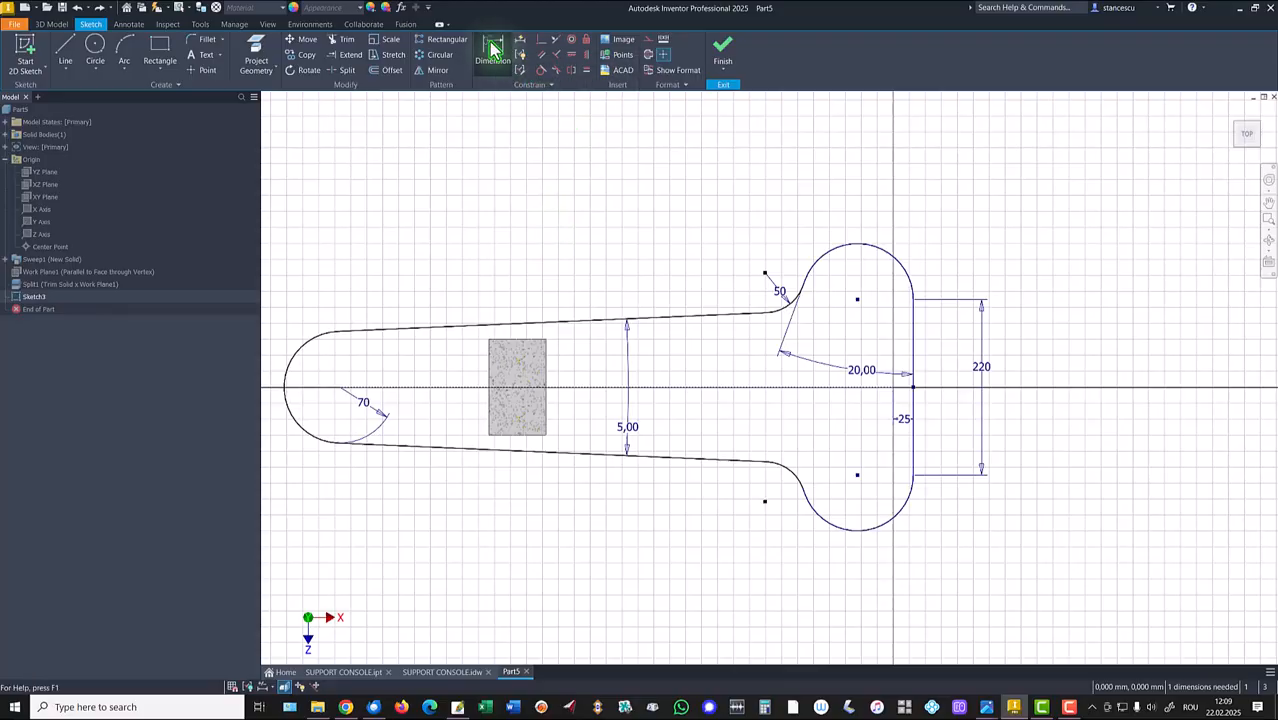
{"action": "left_click", "coordinate": [316, 338]}
{"action": "left_click", "coordinate": [913, 352]}
{"action": "left_click", "coordinate": [634, 215]}
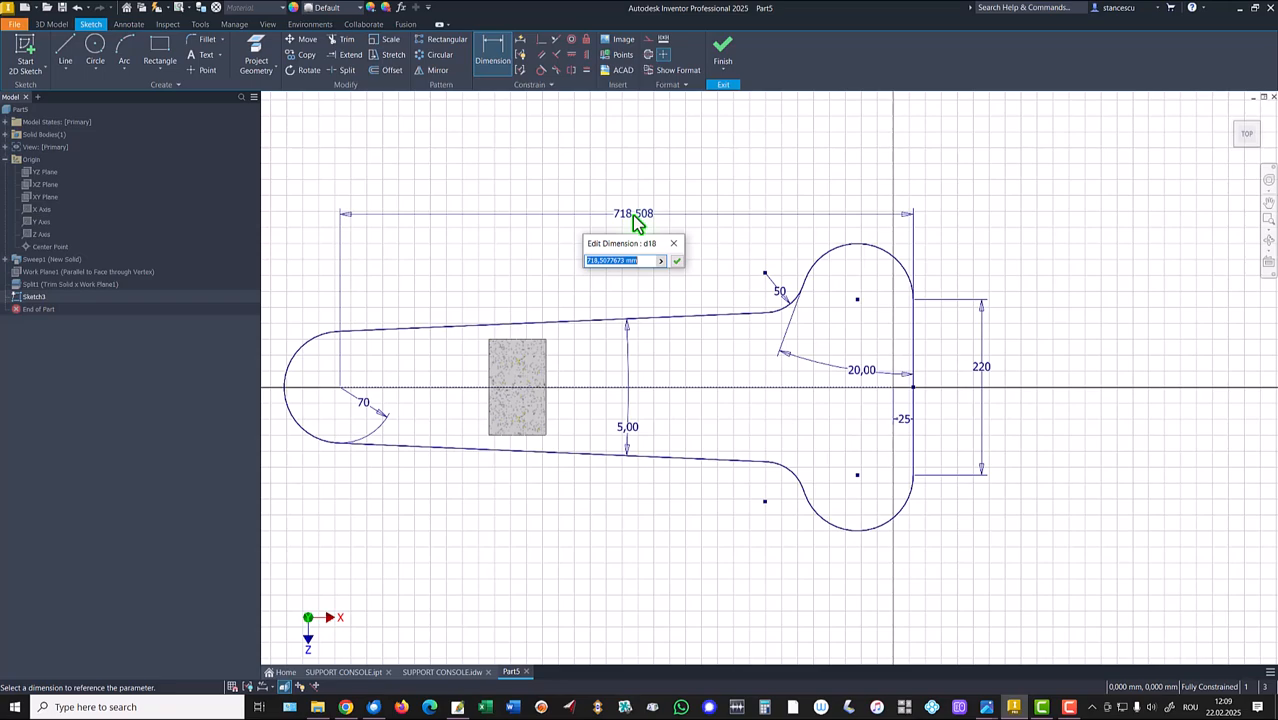
{"action": "type", "text": "570"}
{"action": "key", "text": "Return"}
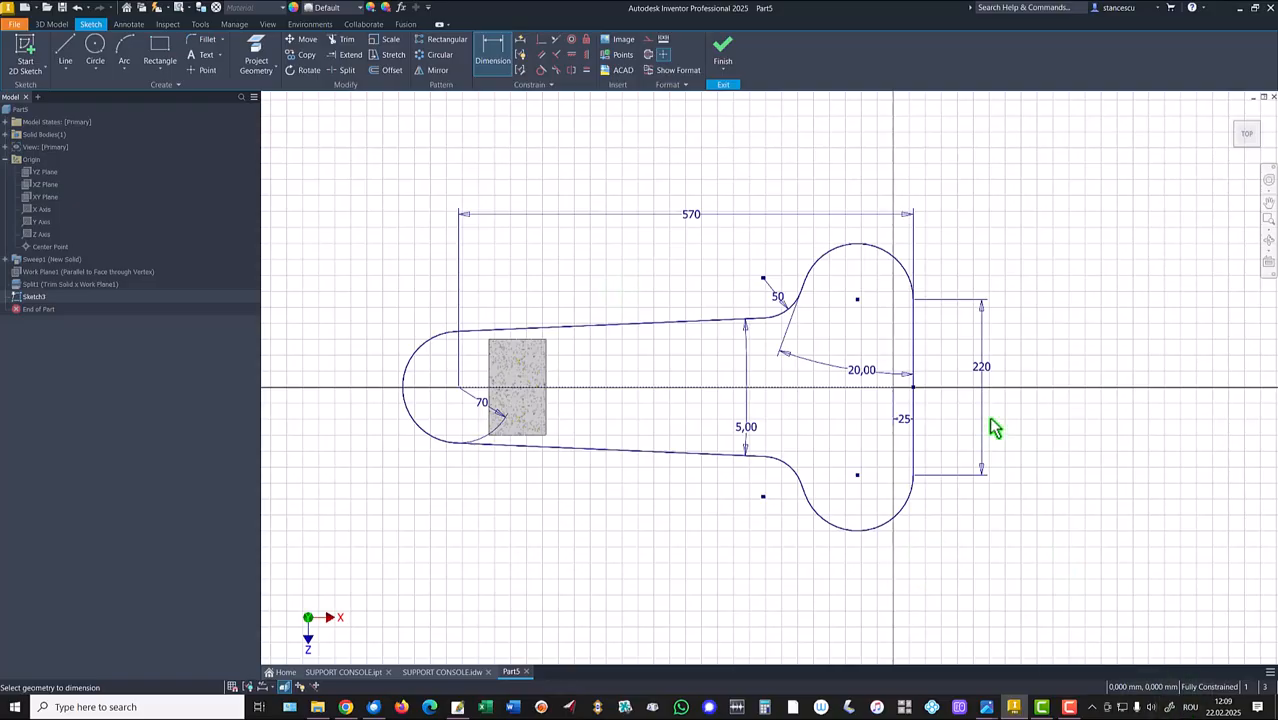
Finish the sketch and extrude the base outline 25 mm in the flipped direction, downward, joined to the existing body.
{"action": "left_click", "coordinate": [722, 55]}
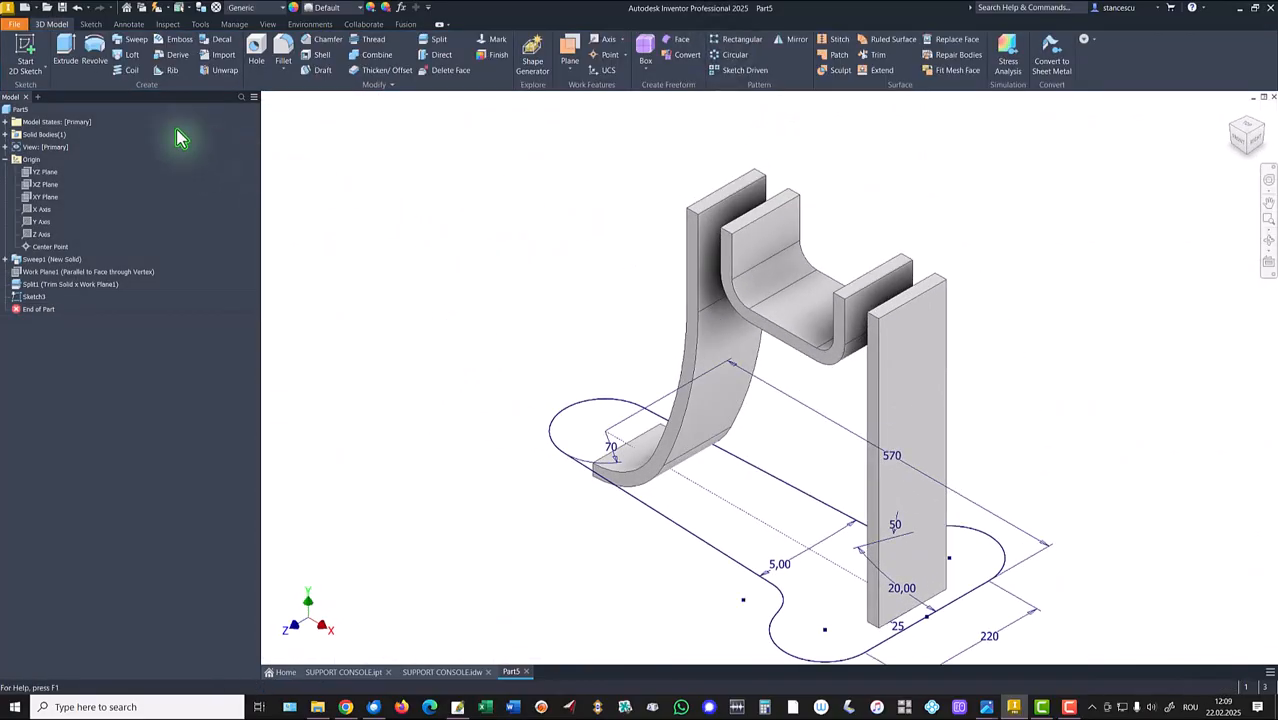
{"action": "left_click", "coordinate": [62, 52]}
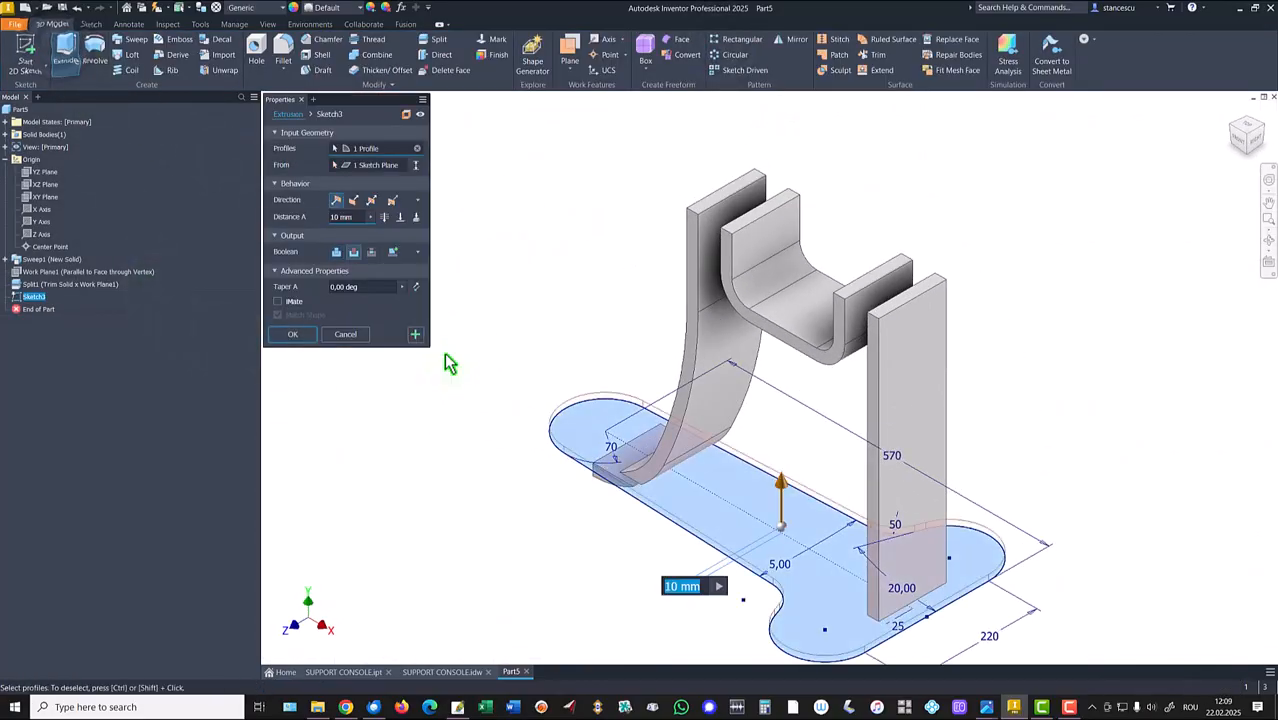
{"action": "left_click", "coordinate": [353, 200]}
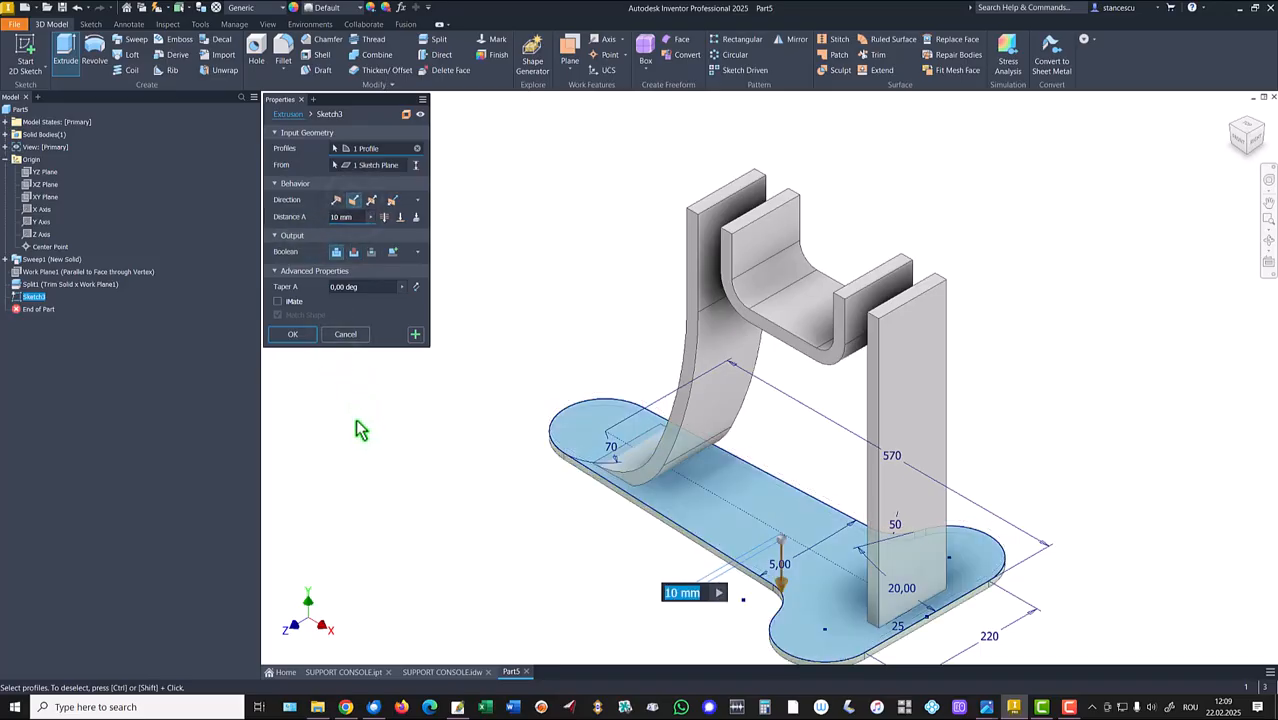
{"action": "type", "text": "25"}
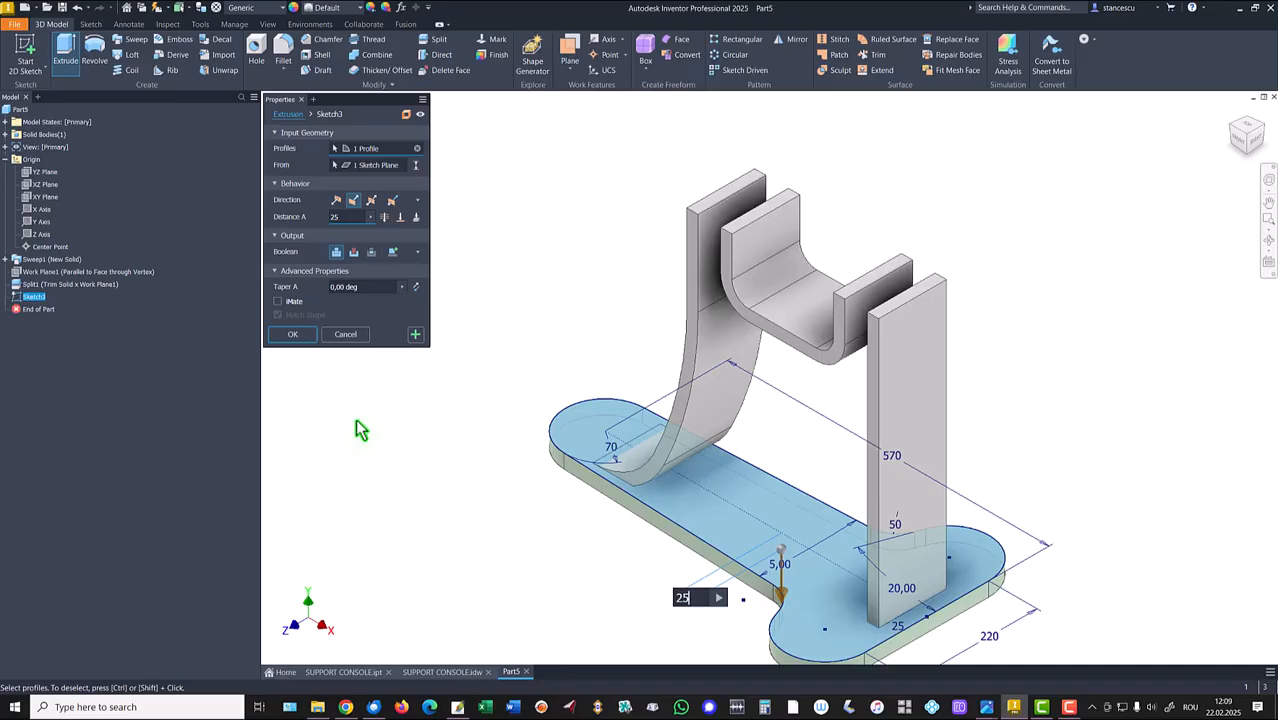
{"action": "left_click", "coordinate": [292, 334]}
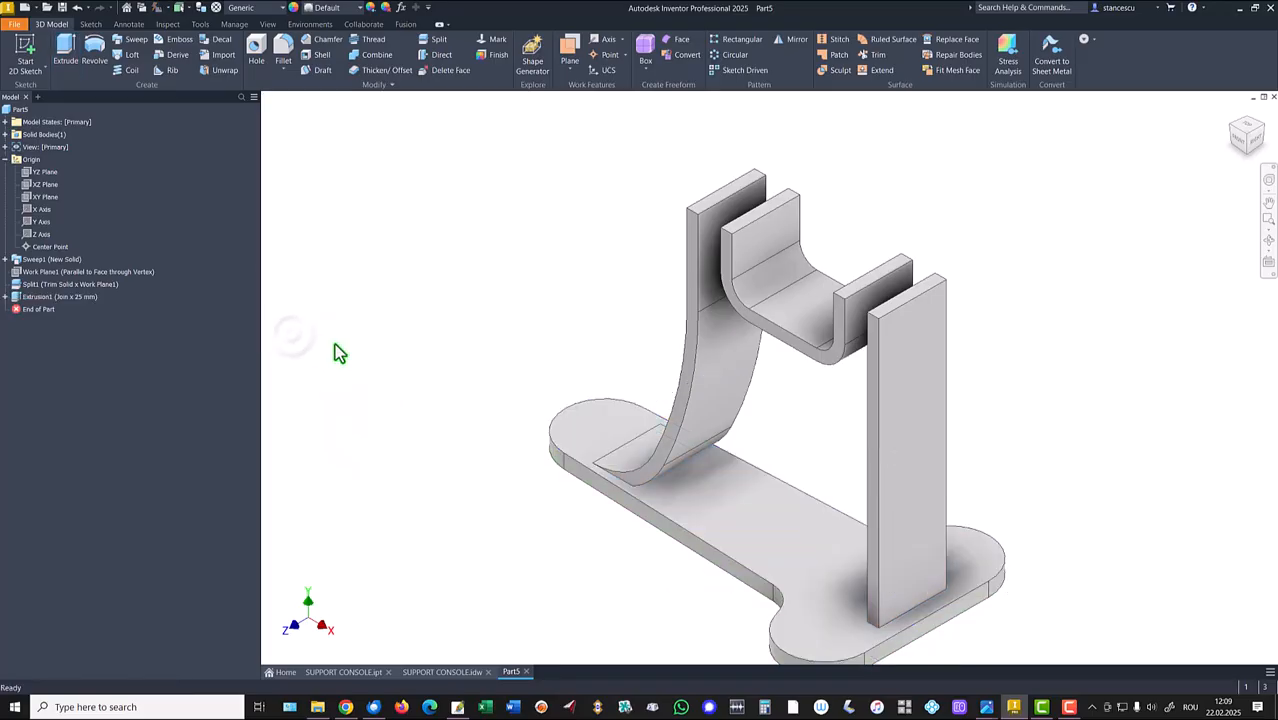
{"action": "key", "text": "F6"}
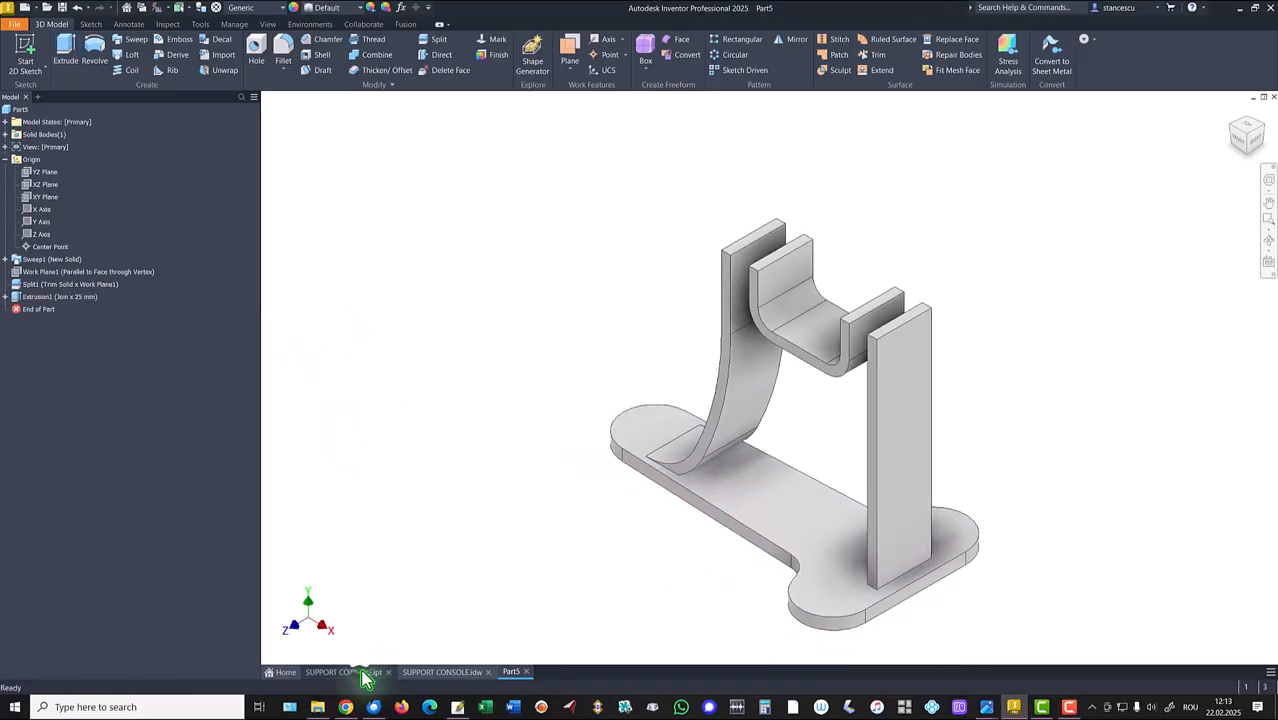
Check the base's underside on the finished SUPPORT CONSOLE part and the recess dimensions in its drawing, then return to Part5.
{"action": "left_click", "coordinate": [362, 673]}
{"action": "middle_click_drag", "start_coordinate": [525, 625], "coordinate": [921, 517], "text": "shift"}
{"action": "middle_click_drag", "start_coordinate": [753, 494], "coordinate": [686, 572], "text": "shift"}
{"action": "key", "text": "F6"}
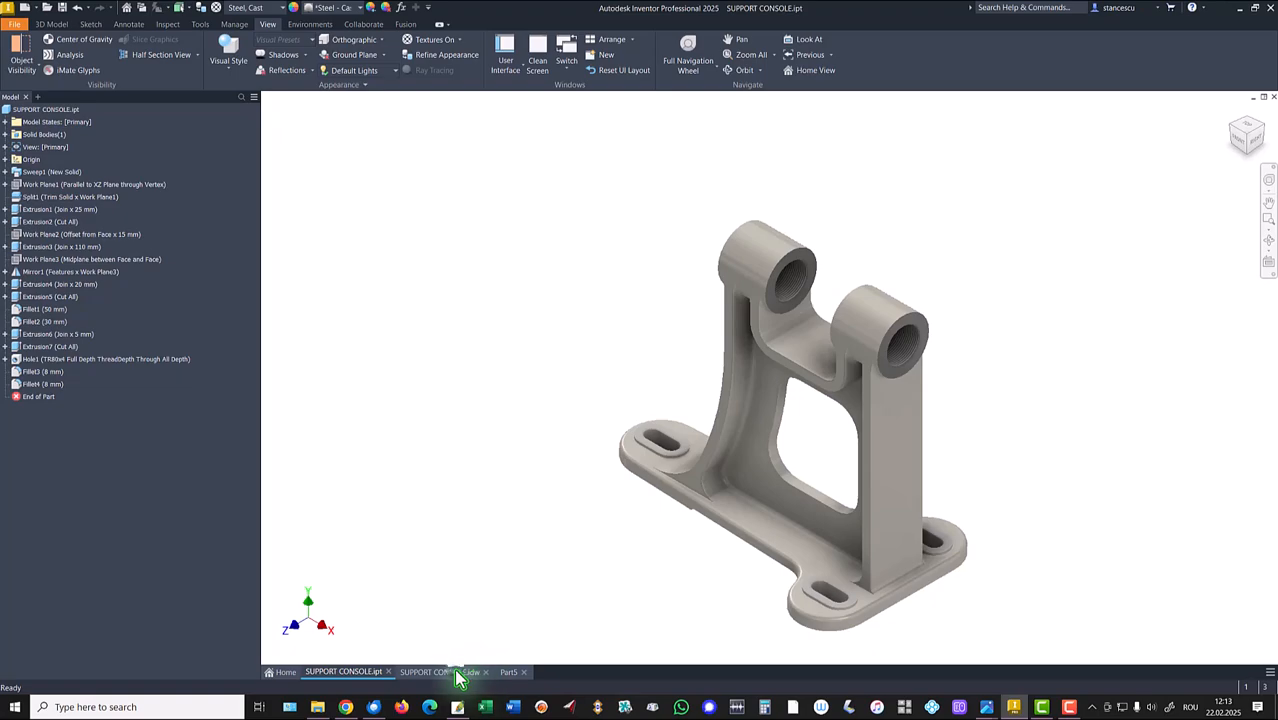
{"action": "left_click", "coordinate": [456, 675]}
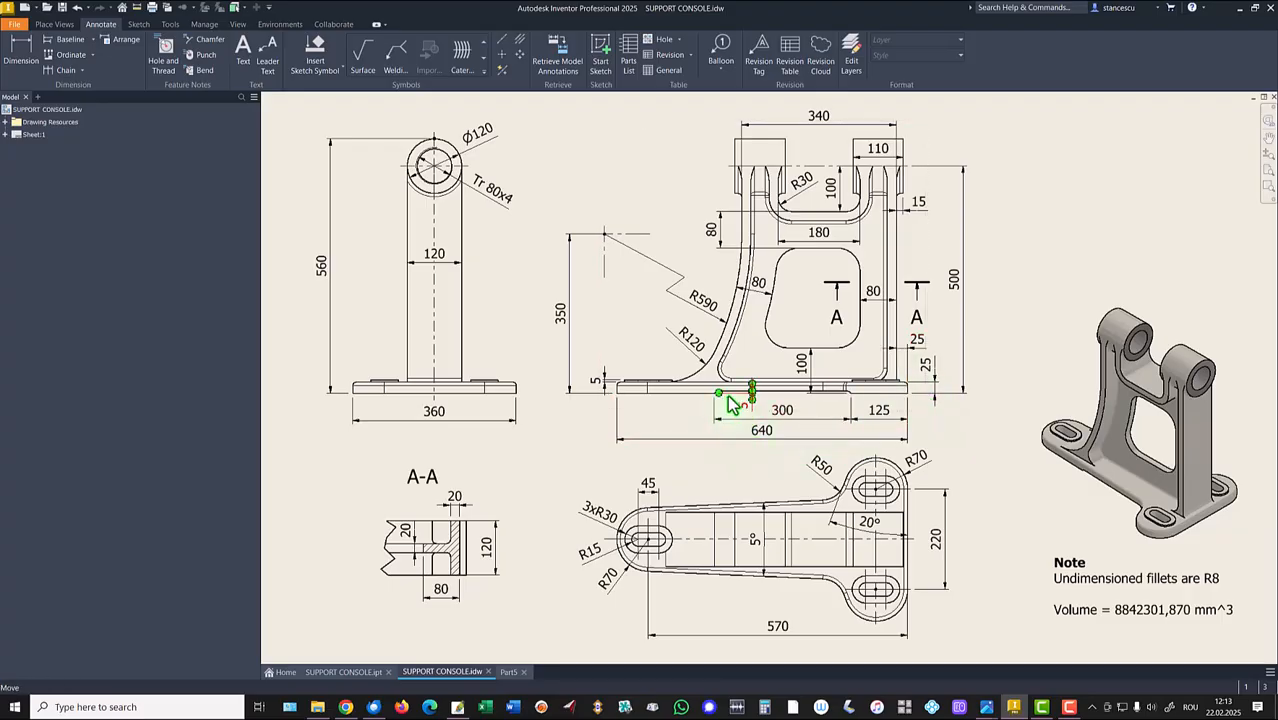
{"action": "left_click", "coordinate": [509, 673]}
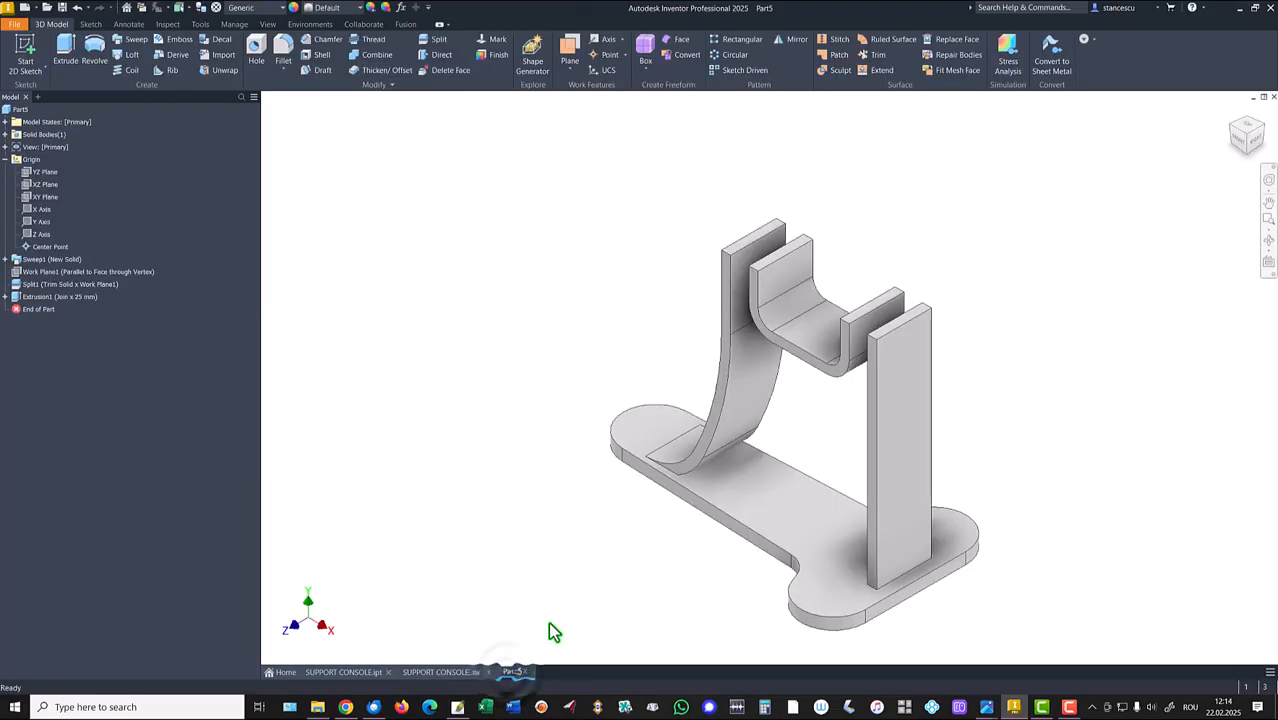
Start a sketch on the XY plane with sliced graphics and project the base plate's bottom edge into it.
{"action": "left_click", "coordinate": [44, 196]}
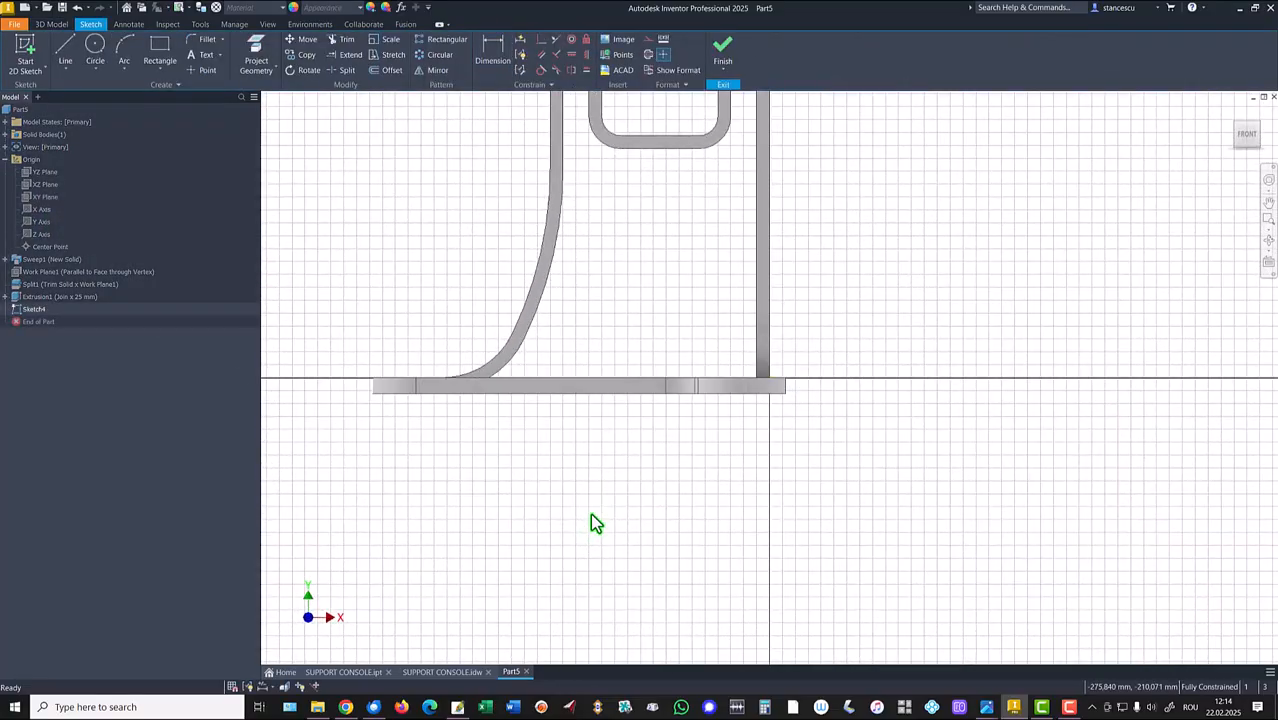
{"action": "key", "text": "F7"}
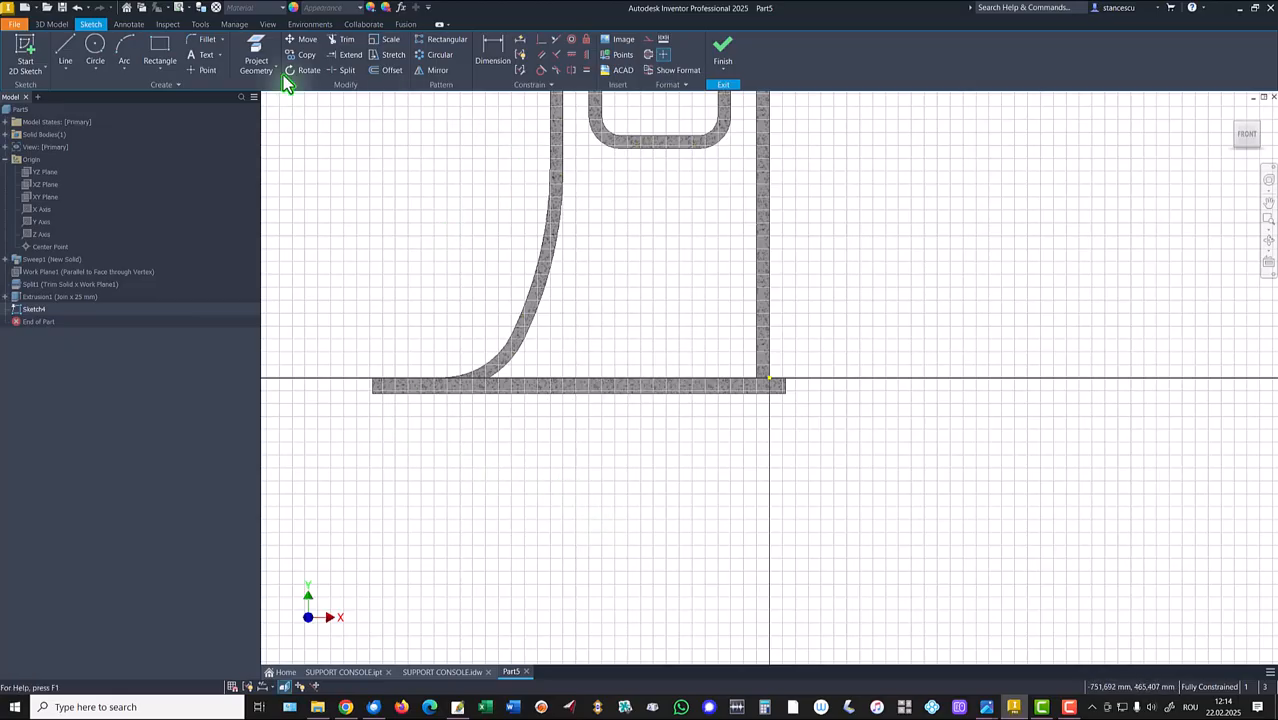
{"action": "left_click", "coordinate": [262, 57]}
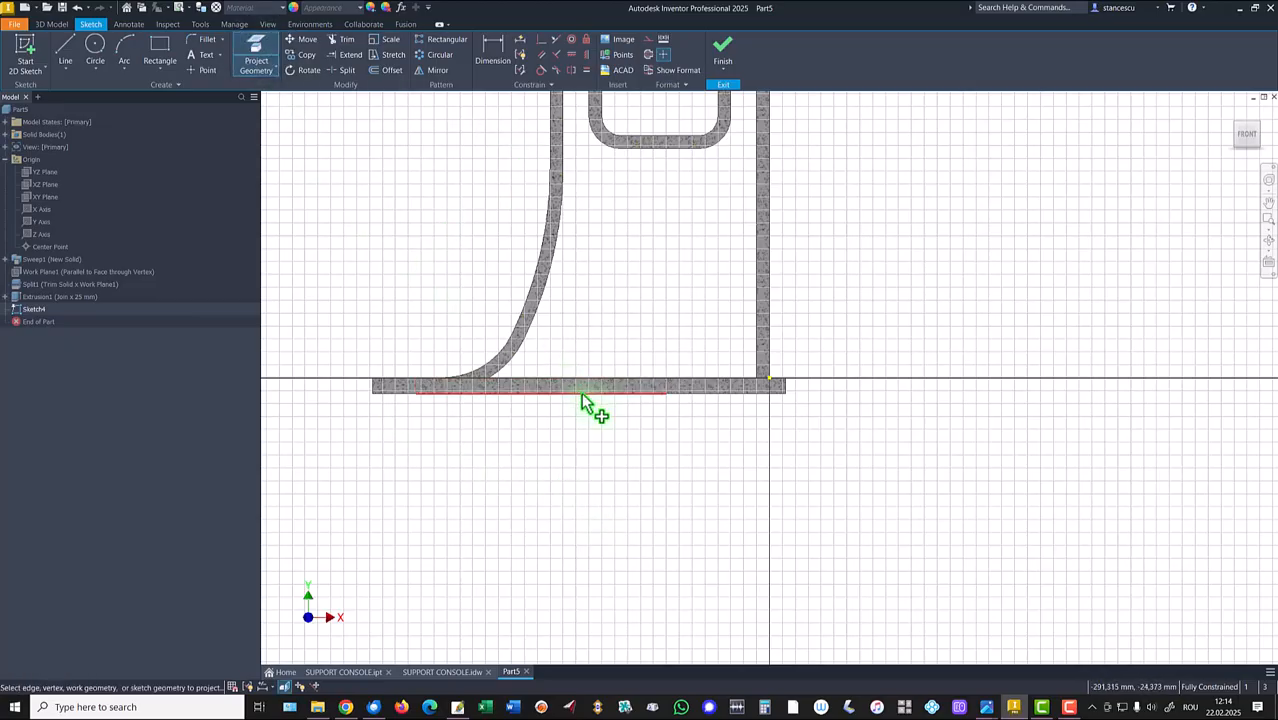
Draw a 300 mm by 5 mm rectangle inside the base plate's section, starting on the projected bottom edge.
{"action": "left_click", "coordinate": [160, 52]}
{"action": "left_click", "coordinate": [520, 389]}
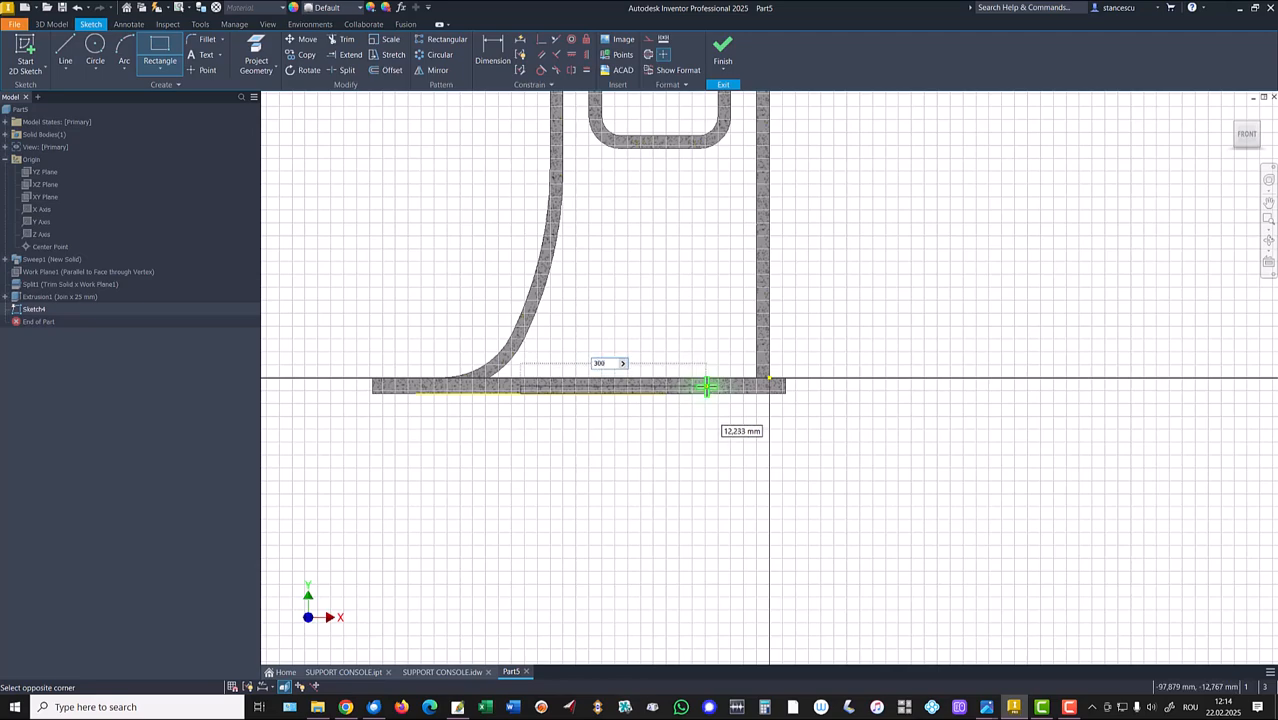
{"action": "type", "text": "300"}
{"action": "key", "text": "Tab"}
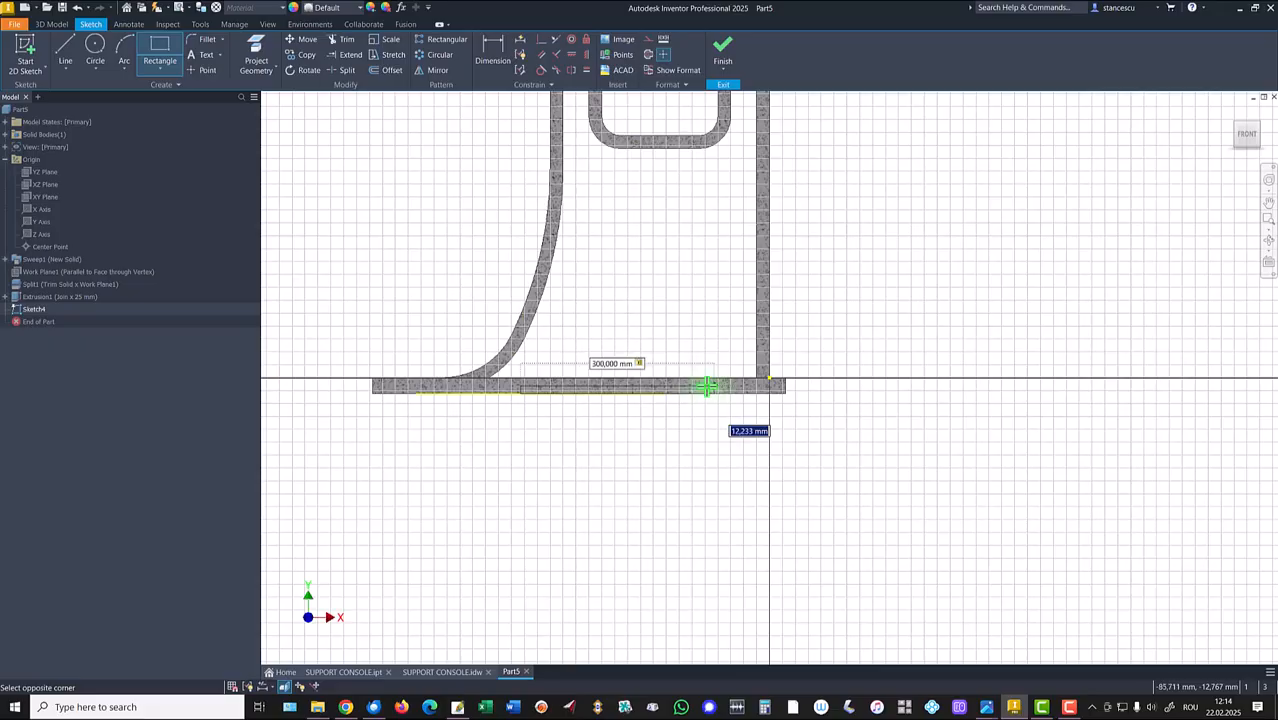
{"action": "key", "text": "Return"}
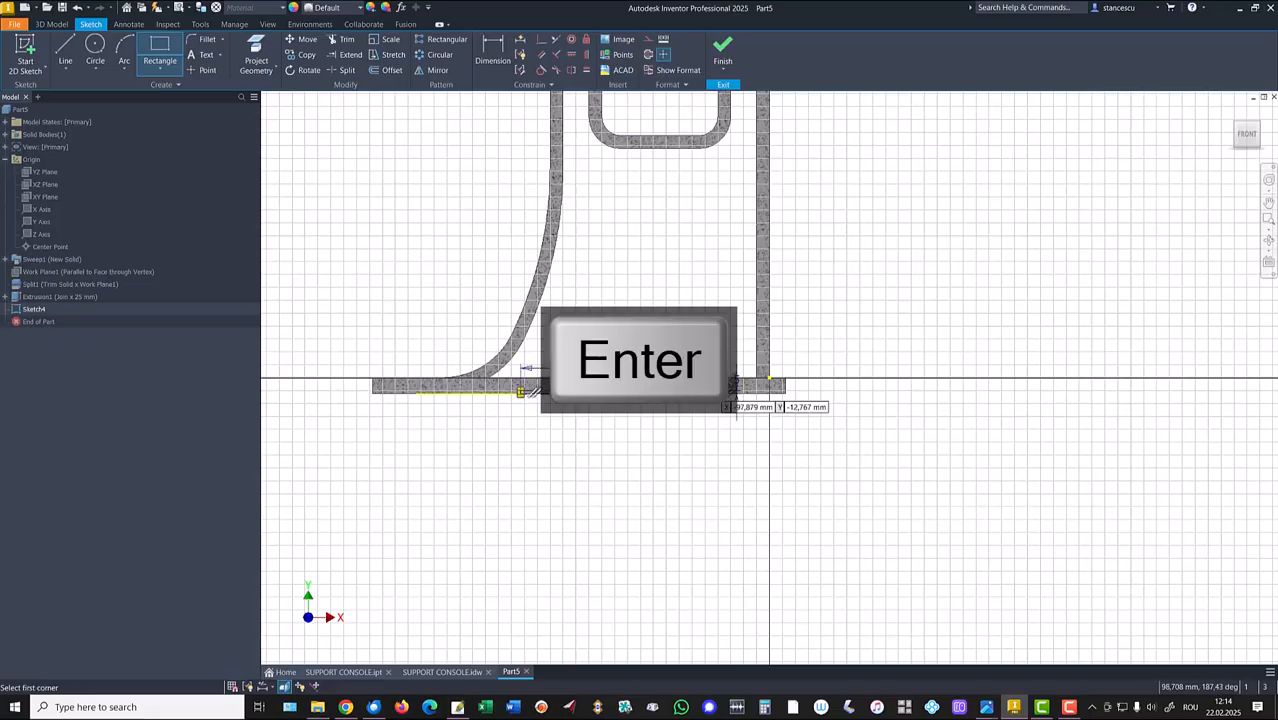
Dimension the distance between the rectangle's positive-X side and the base plate's positive-X end as 100 mm.
{"action": "left_click", "coordinate": [494, 50]}
{"action": "scroll", "coordinate": [705, 440], "scroll_direction": "up", "scroll_amount": 3}
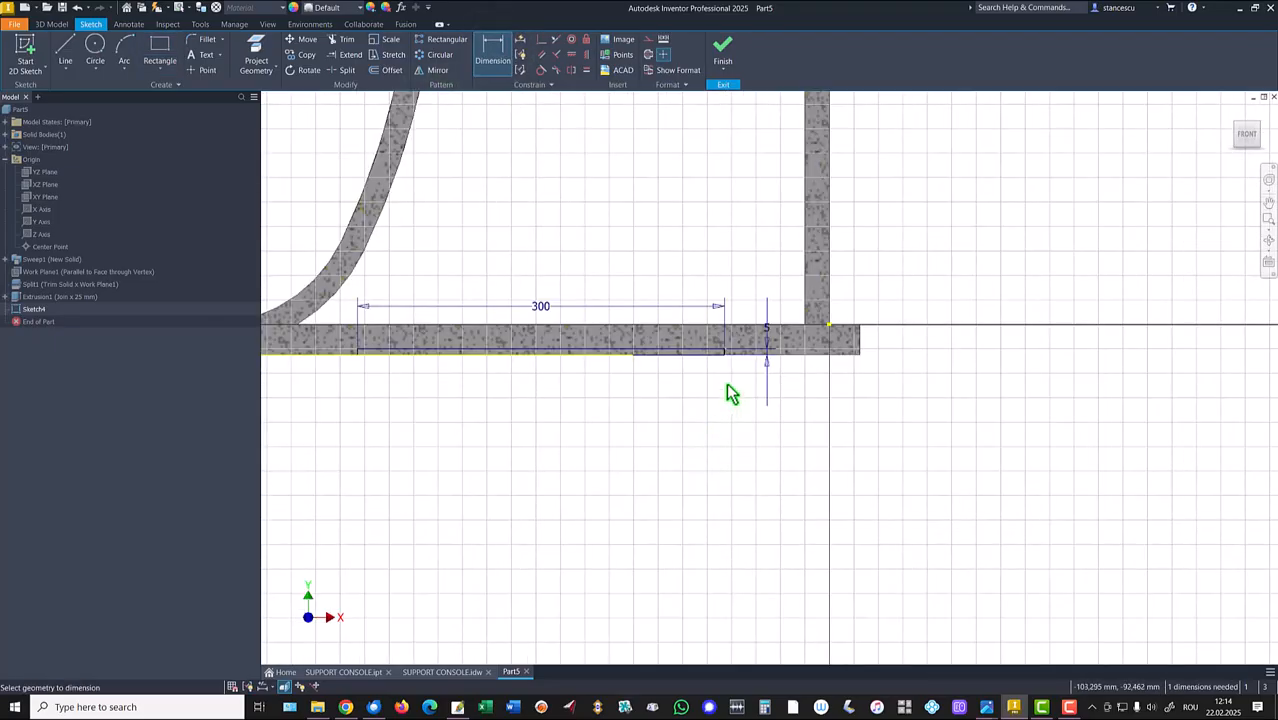
{"action": "scroll", "coordinate": [730, 391], "scroll_direction": "up", "scroll_amount": 3}
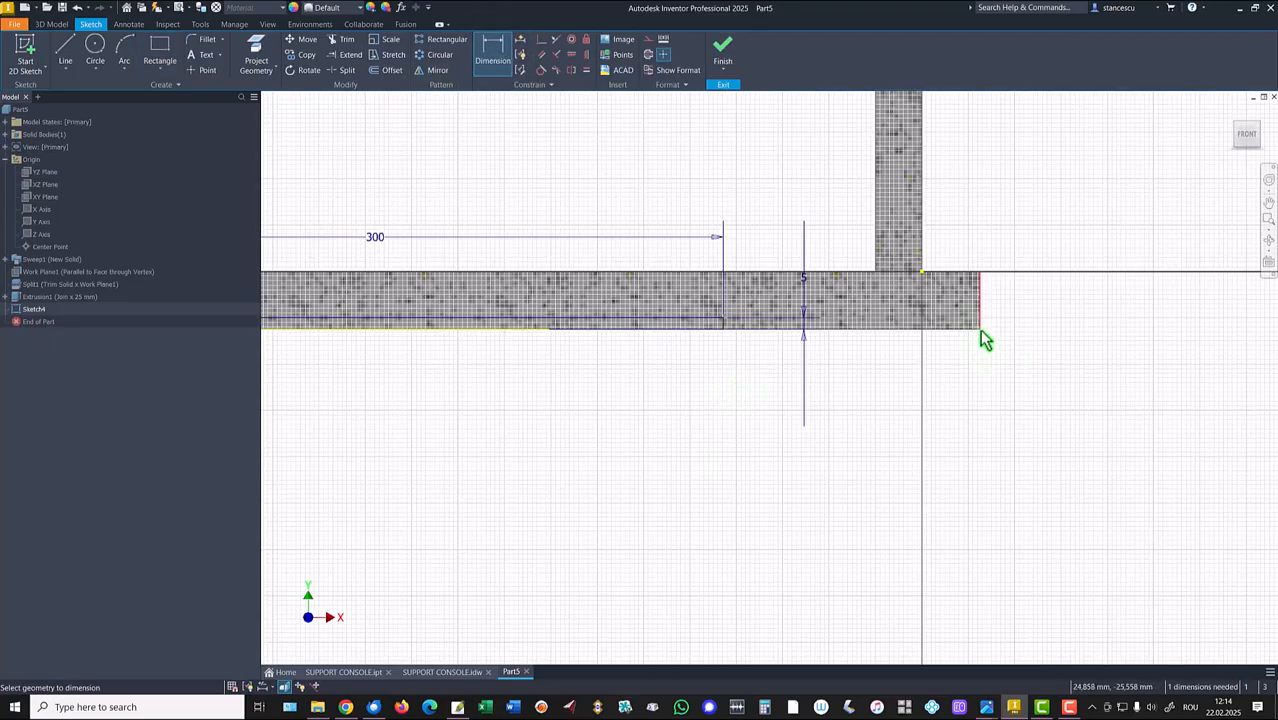
{"action": "scroll", "coordinate": [703, 341], "scroll_direction": "up", "scroll_amount": 2}
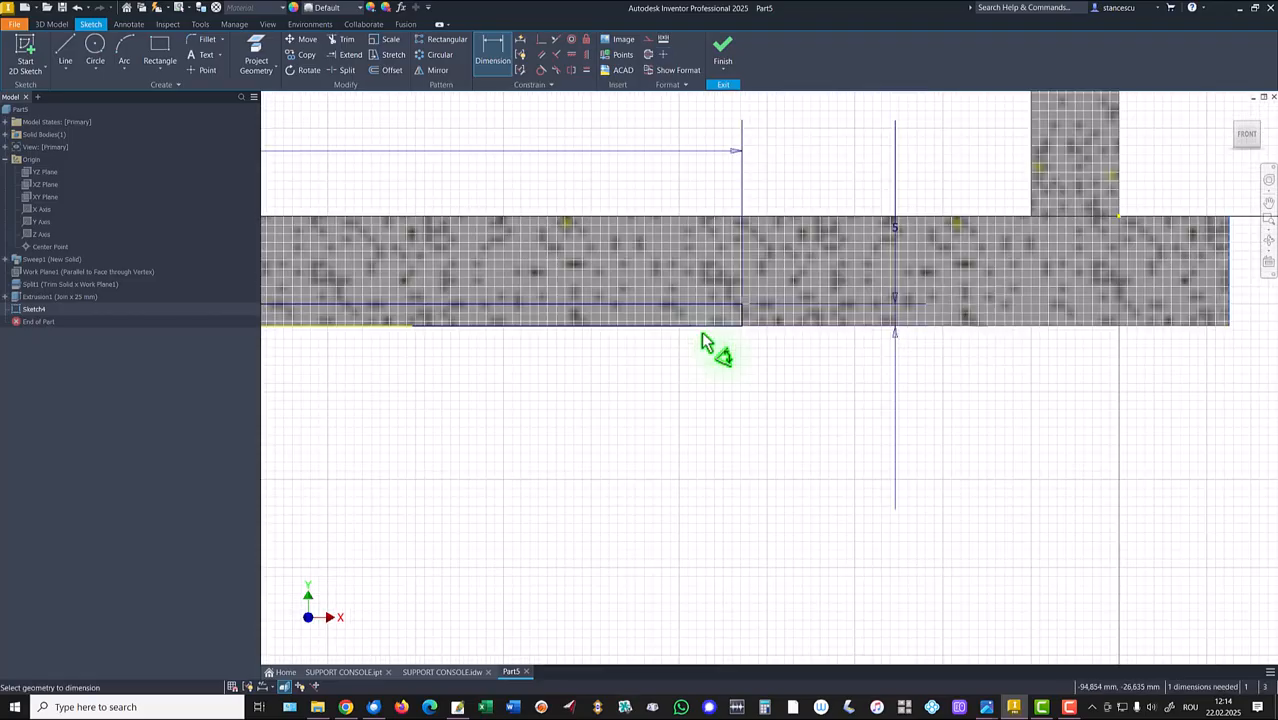
{"action": "left_click", "coordinate": [742, 308]}
{"action": "left_click", "coordinate": [962, 462]}
{"action": "type", "text": "100"}
{"action": "key", "text": "Return"}
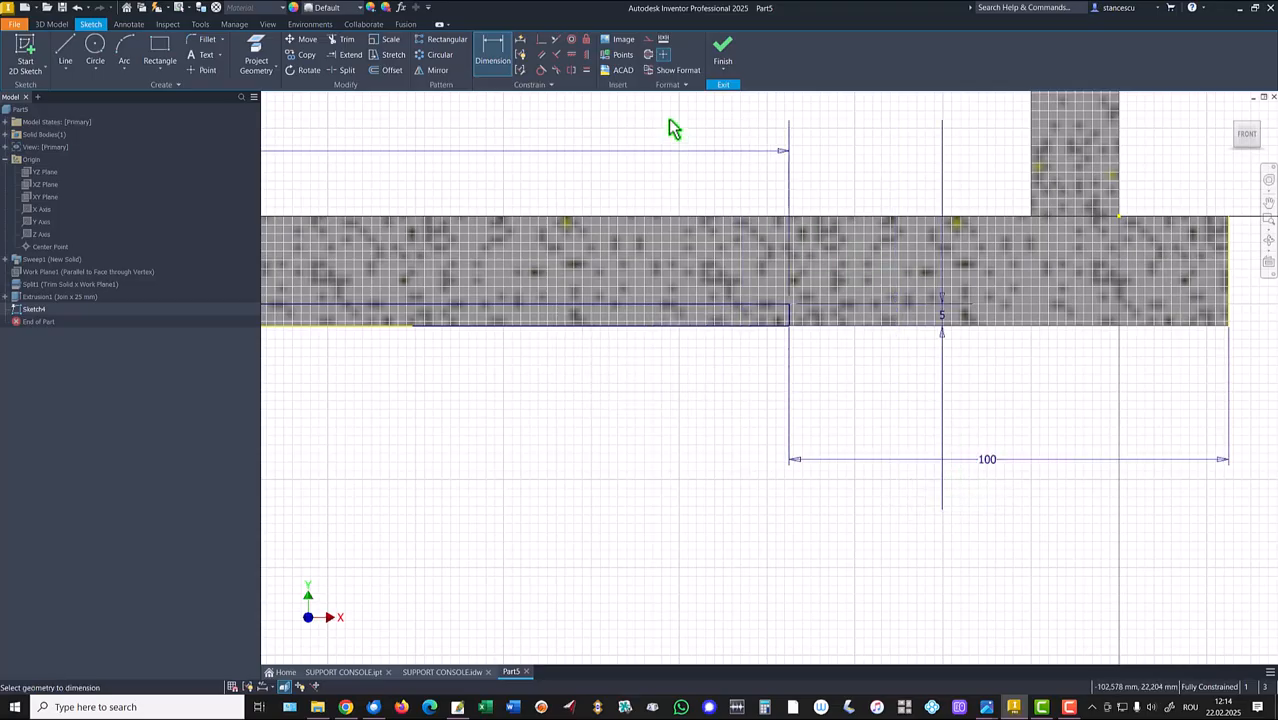
Finish the sketch and extrude the rectangle symmetrically as a through-all cut to form the recess under the base plate.
{"action": "left_click", "coordinate": [722, 52]}
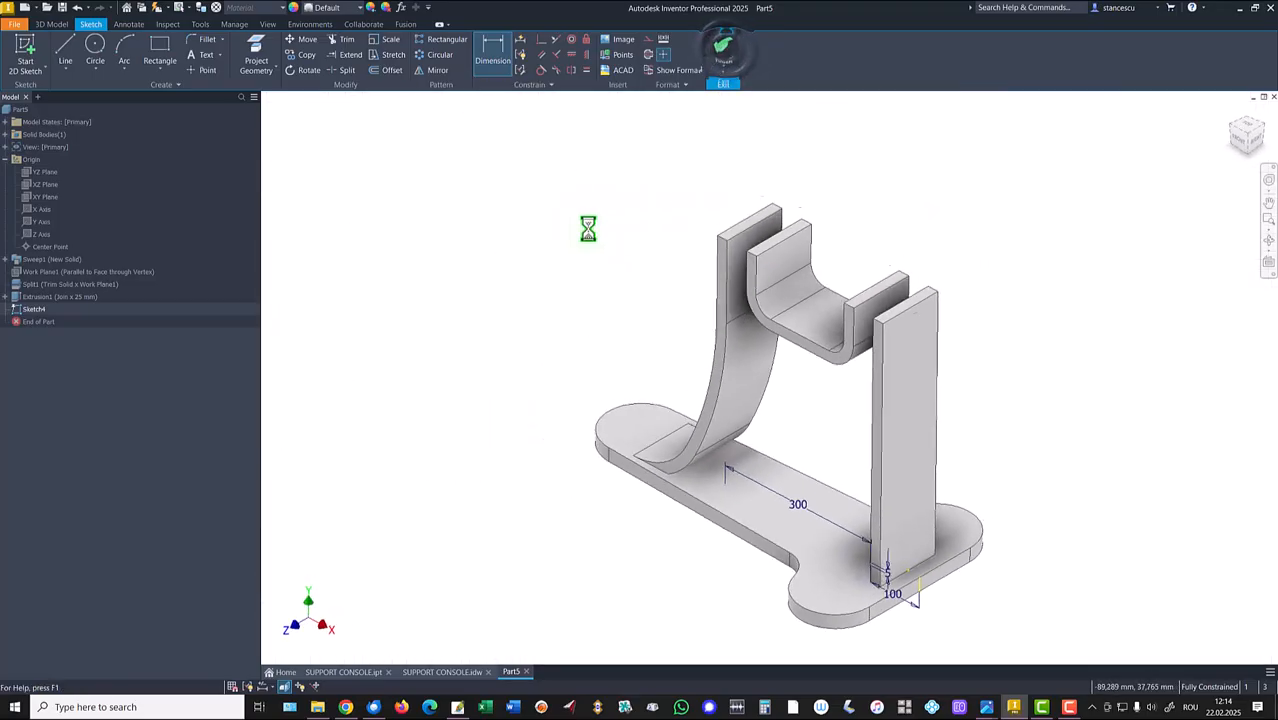
{"action": "key", "text": "F6"}
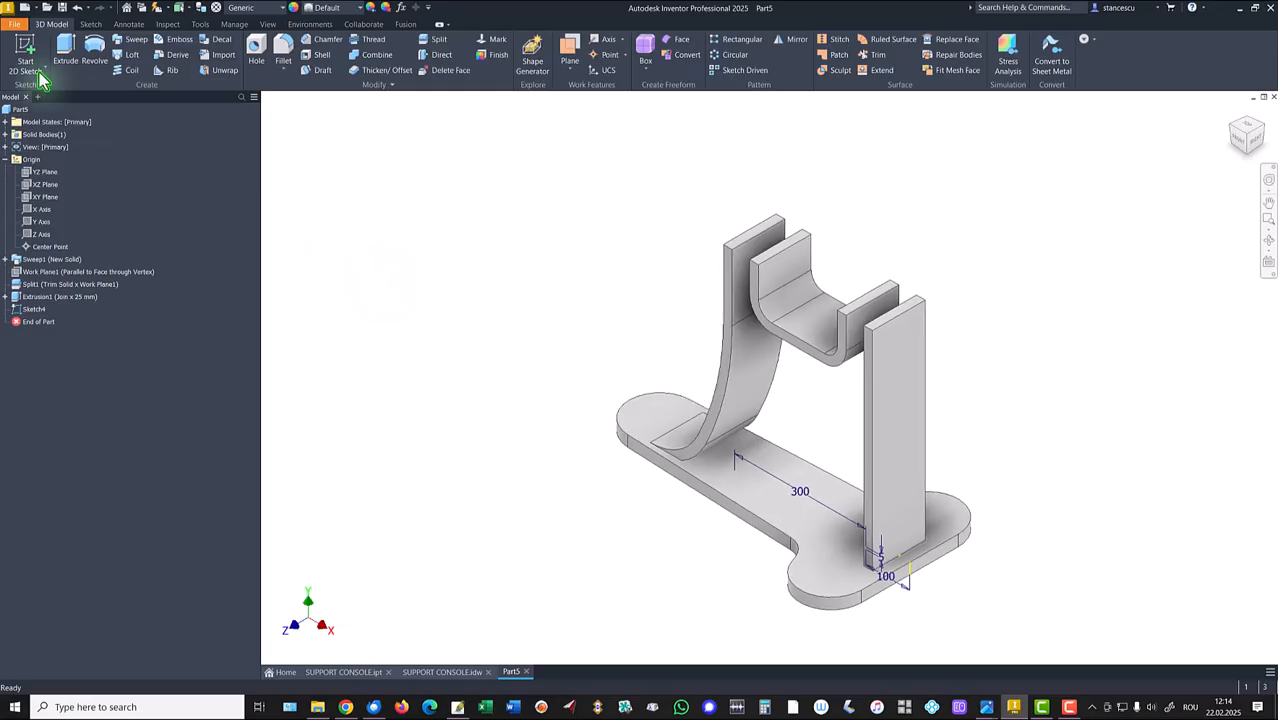
{"action": "left_click", "coordinate": [66, 52]}
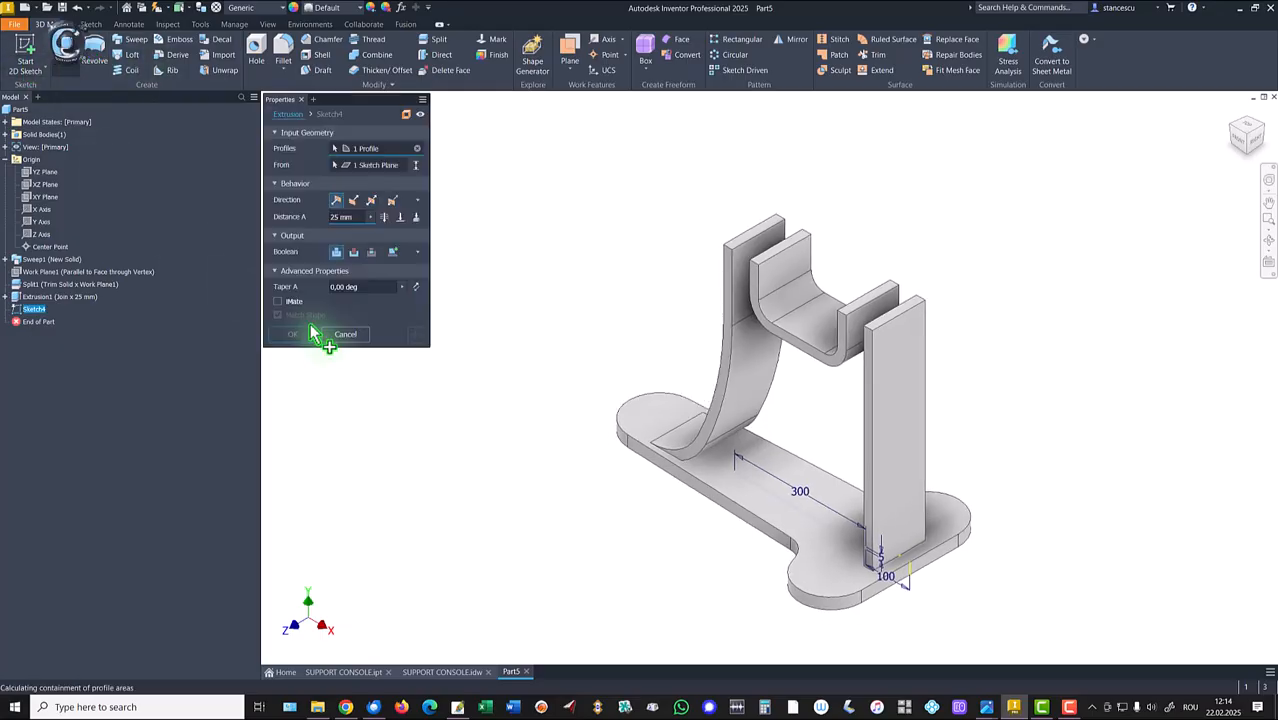
{"action": "left_click", "coordinate": [371, 200]}
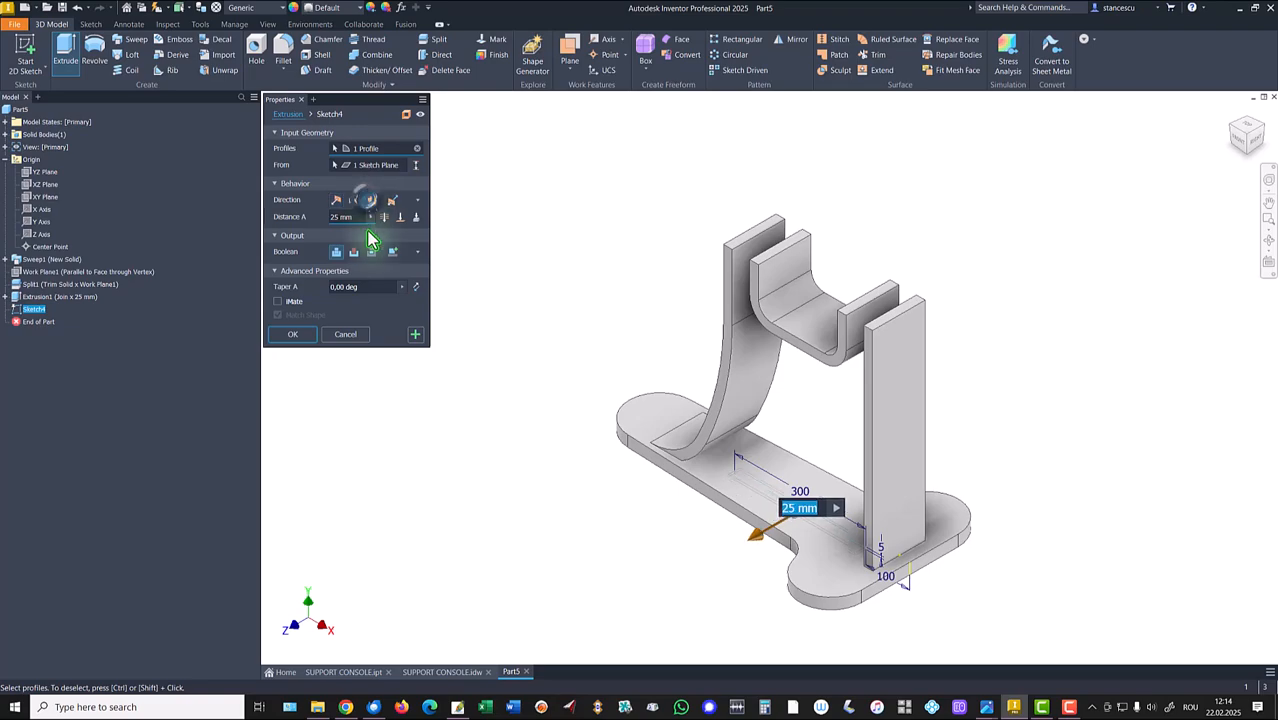
{"action": "left_click", "coordinate": [384, 217]}
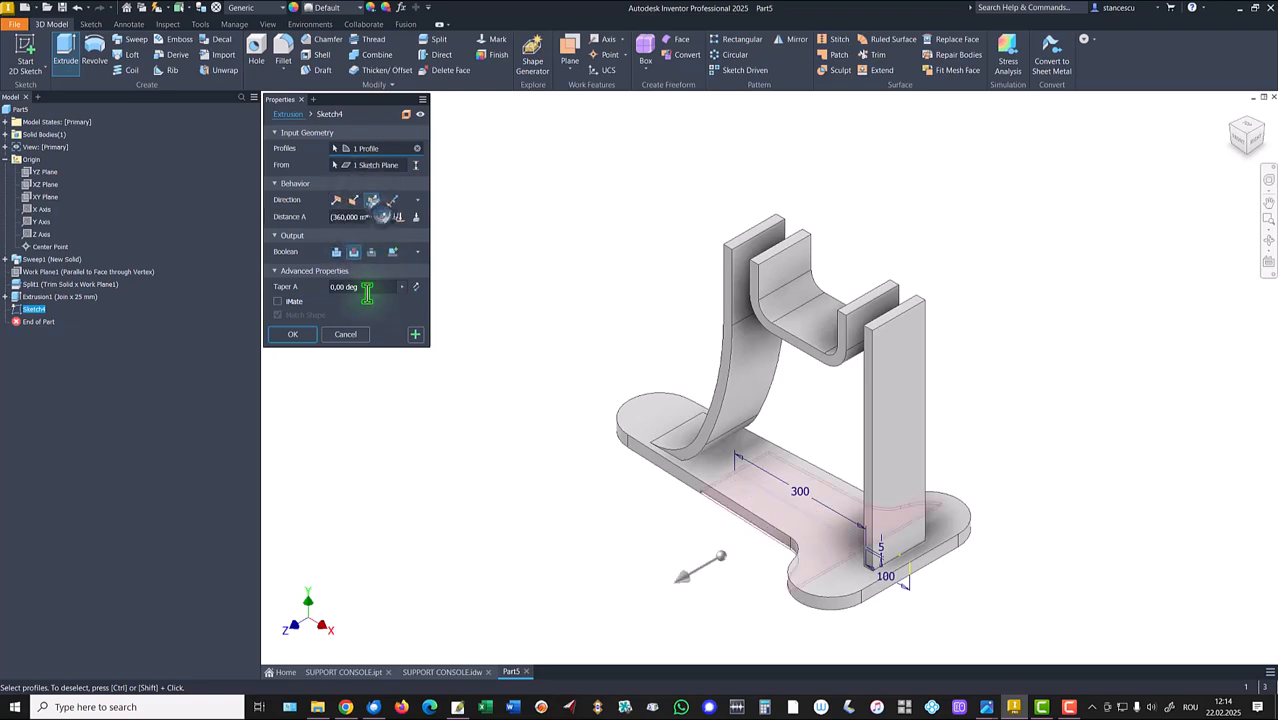
{"action": "left_click", "coordinate": [294, 335]}
{"action": "middle_click_drag", "start_coordinate": [405, 403], "coordinate": [424, 404], "text": "shift"}
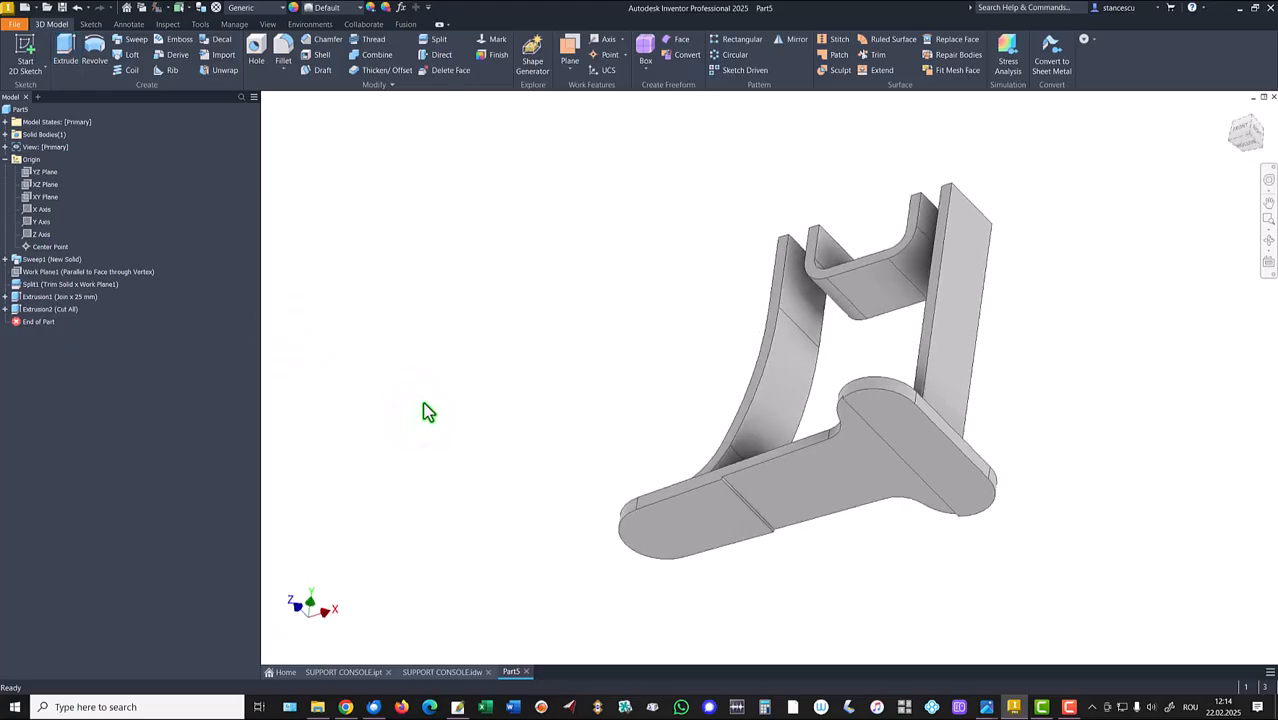
{"action": "key", "text": "F6"}
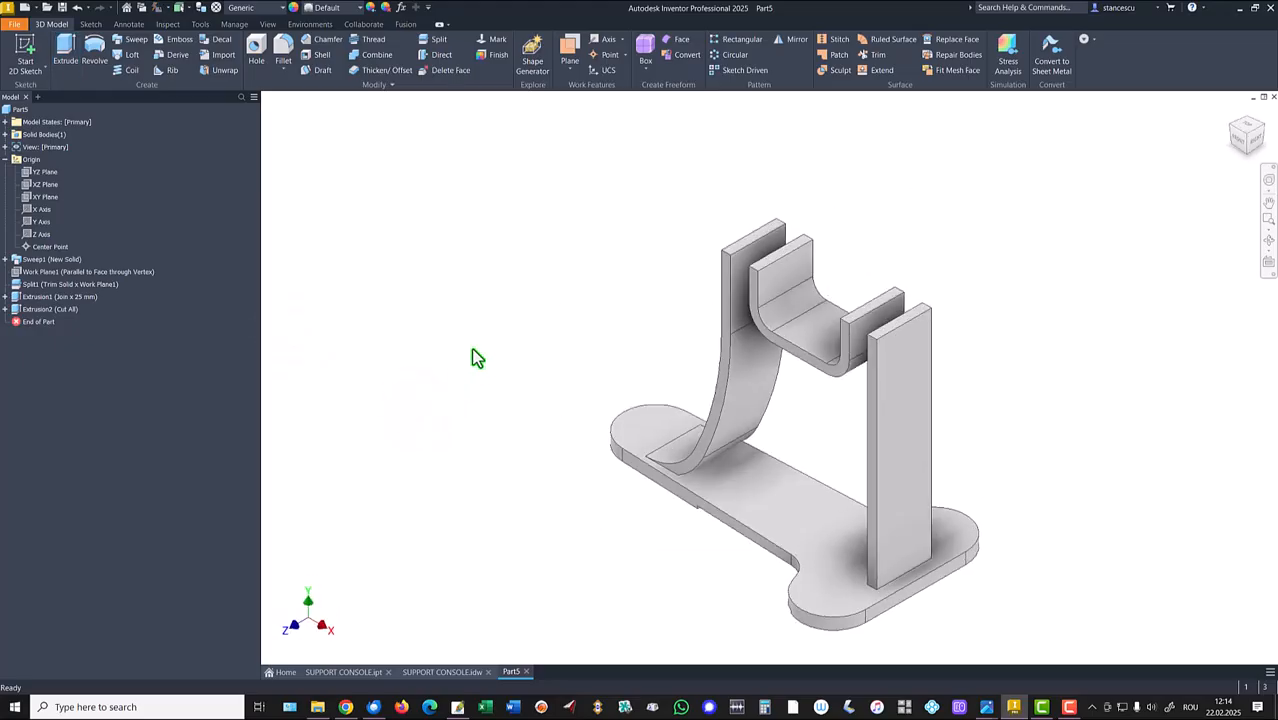
Check the cylindrical boss dimensions at the top of the uprights in the SUPPORT CONSOLE drawing, then return to Part5.
{"action": "left_click", "coordinate": [443, 672]}
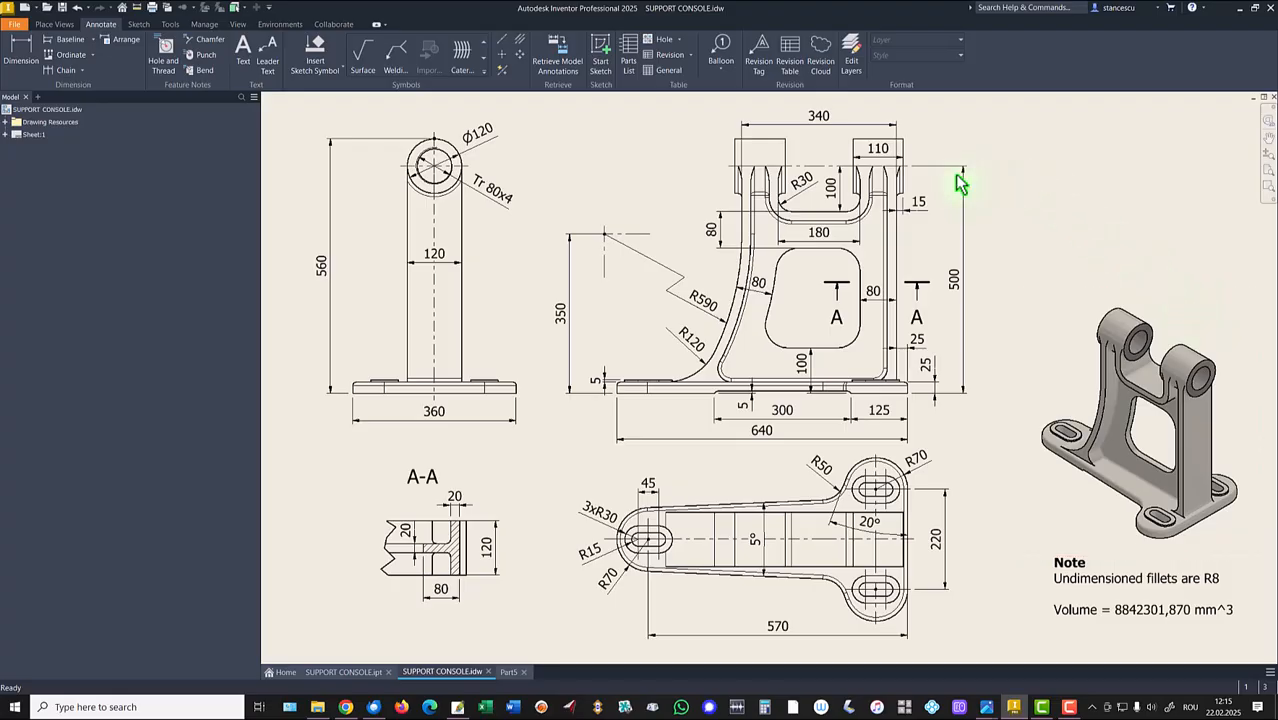
{"action": "left_click", "coordinate": [872, 158]}
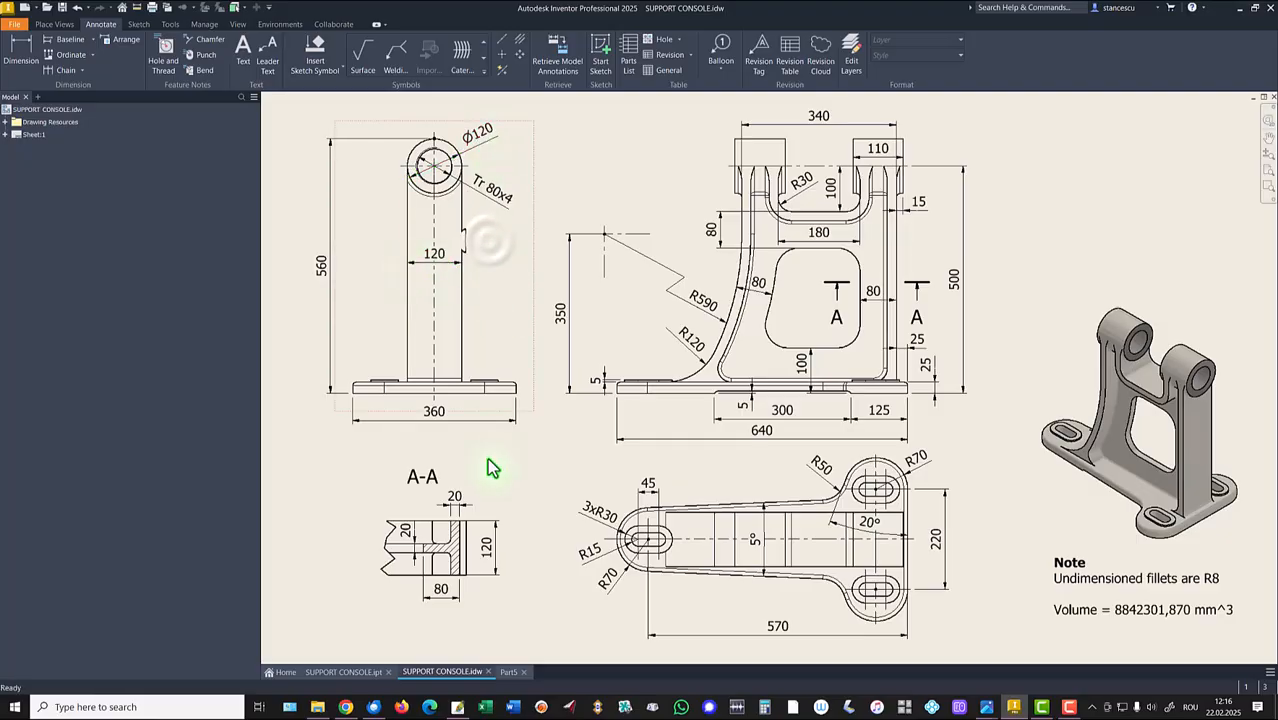
{"action": "left_click", "coordinate": [505, 673]}
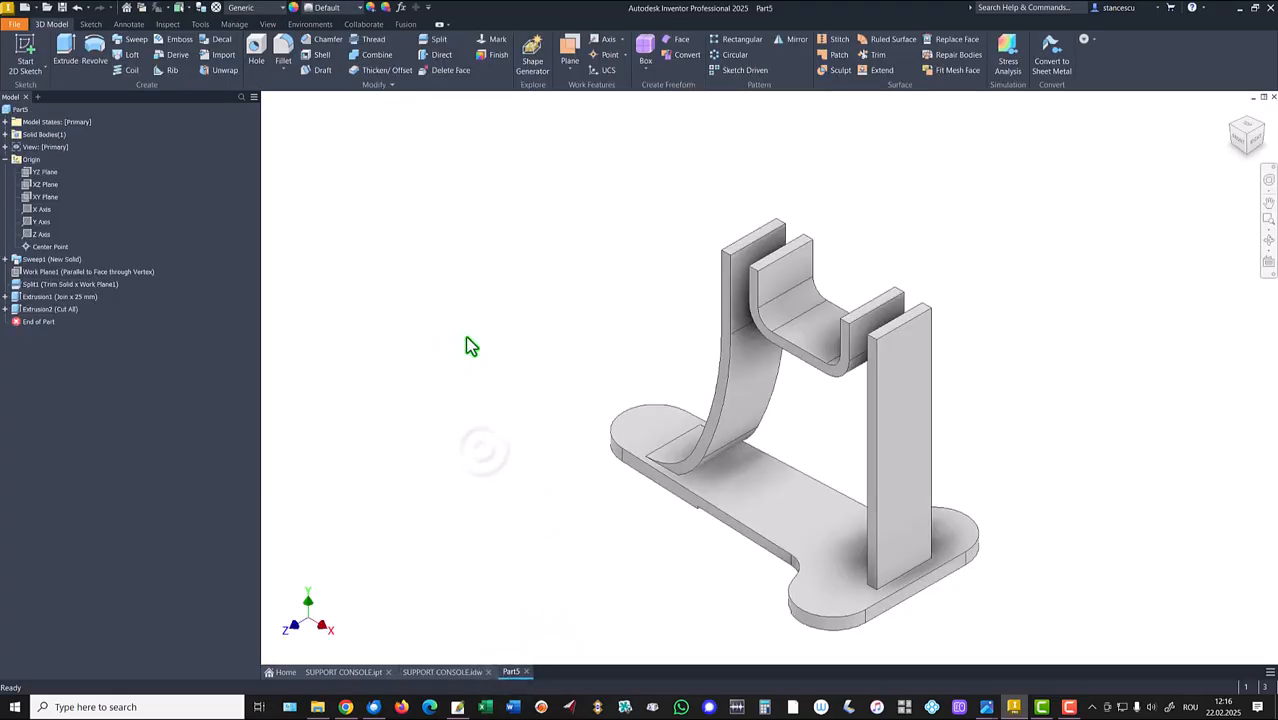
Create a work plane offset 15 mm outward from the outer face of the straight upright.
{"action": "left_click", "coordinate": [578, 50]}
{"action": "left_click", "coordinate": [893, 370]}
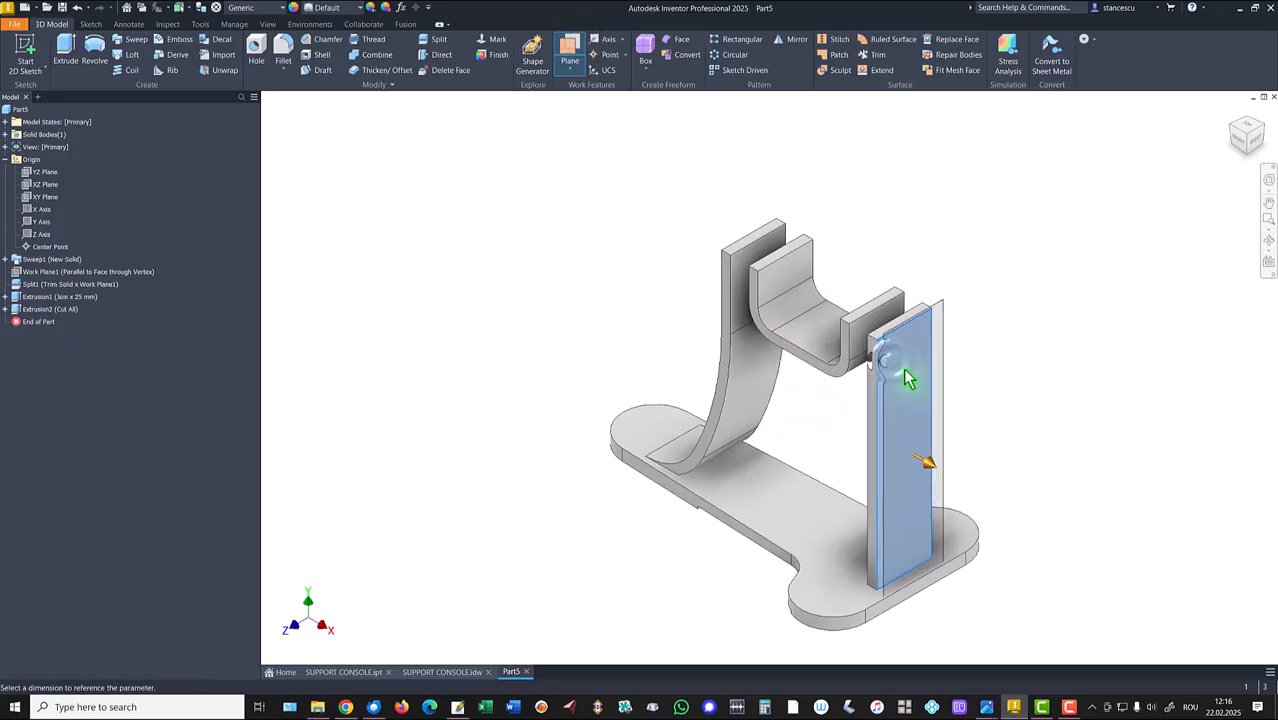
{"action": "left_click", "coordinate": [903, 376]}
{"action": "type", "text": "1"}
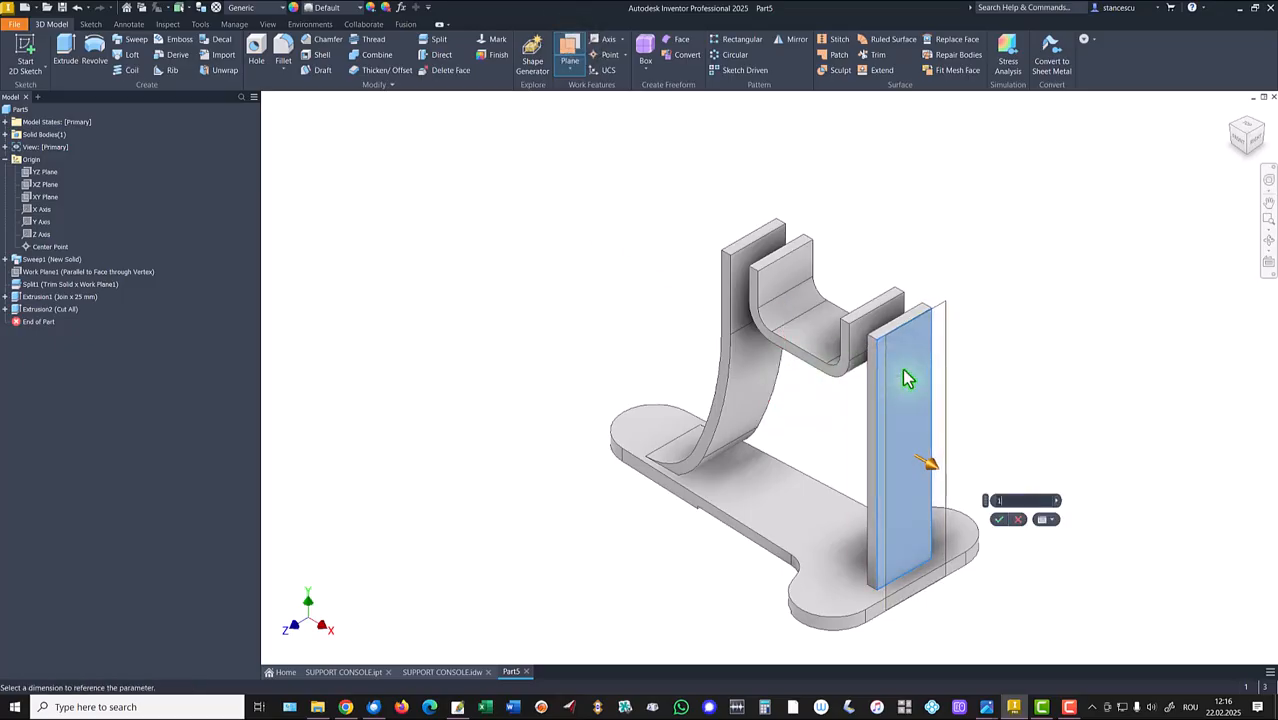
{"action": "type", "text": "5"}
{"action": "key", "text": "Return"}
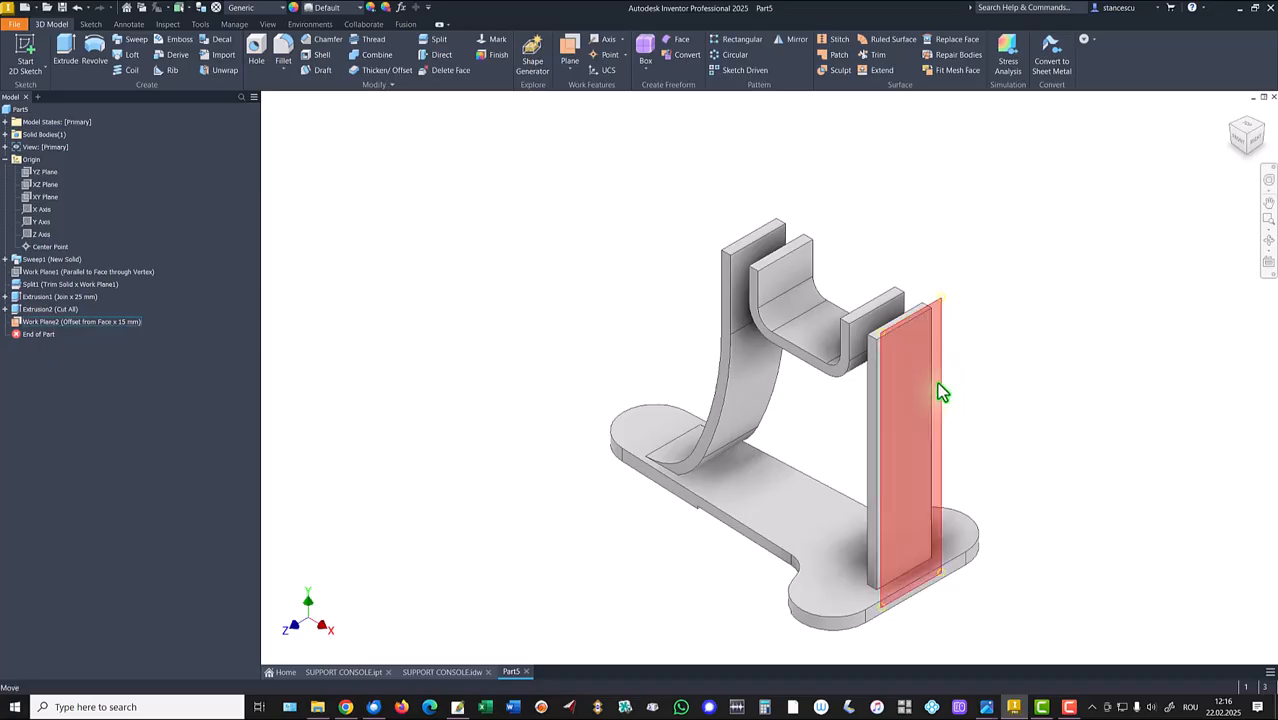
Start a sketch on the offset work plane and project the straight upright's top edge into it.
{"action": "left_click", "coordinate": [963, 386]}
{"action": "left_click", "coordinate": [969, 377]}
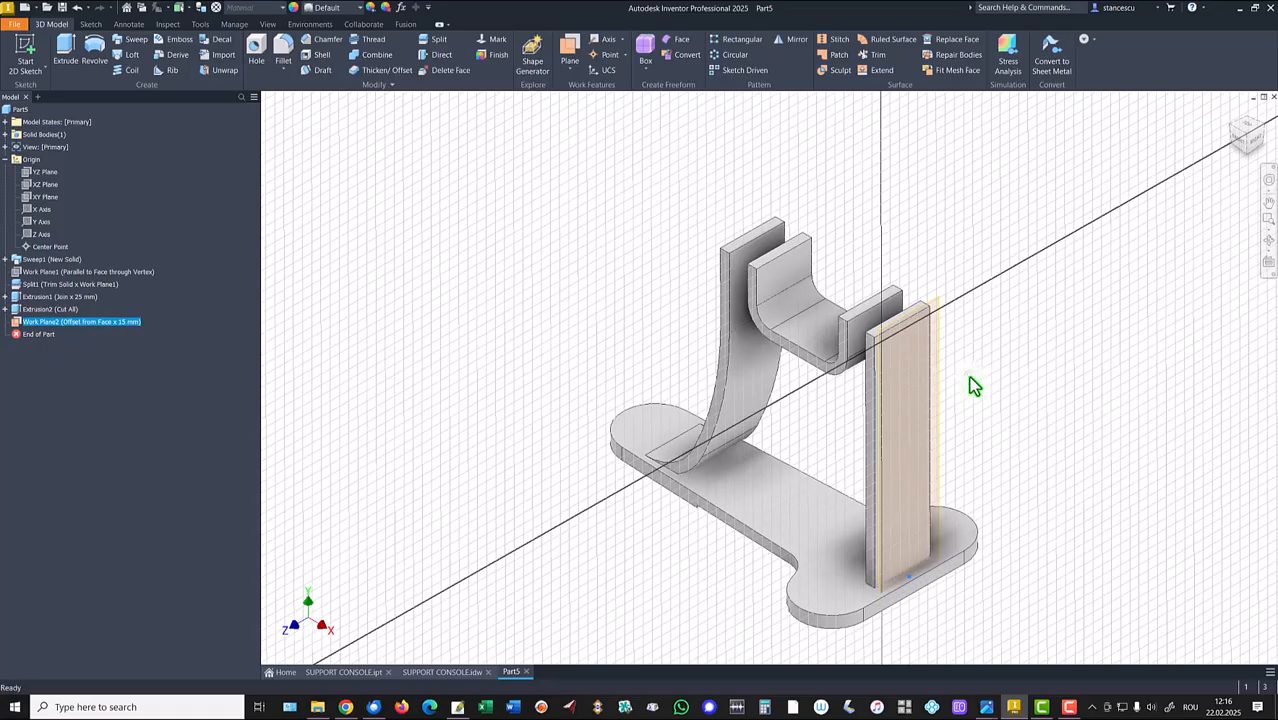
{"action": "key", "text": "Home"}
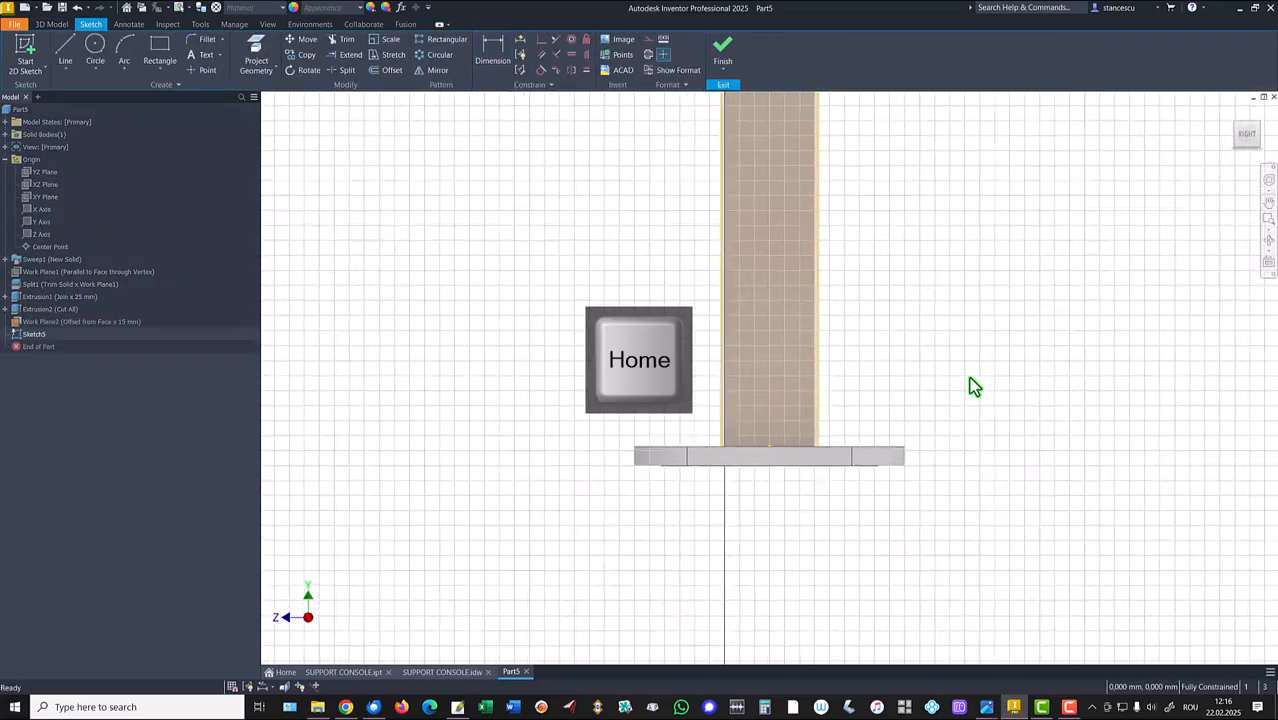
{"action": "left_click", "coordinate": [252, 60]}
{"action": "left_click", "coordinate": [747, 138]}
{"action": "middle_click_drag", "start_coordinate": [559, 262], "coordinate": [556, 365]}
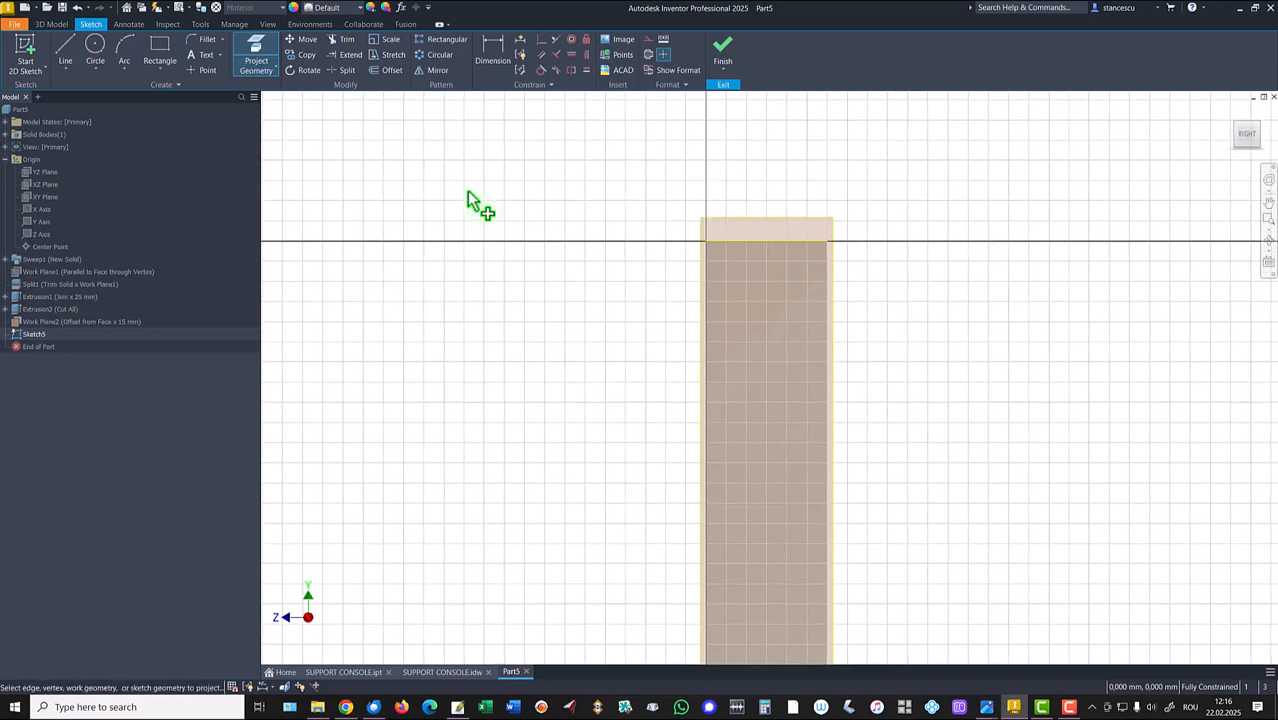
Draw a circle centred on the midpoint of the projected top edge and passing through the edge's endpoint.
{"action": "left_click", "coordinate": [95, 45]}
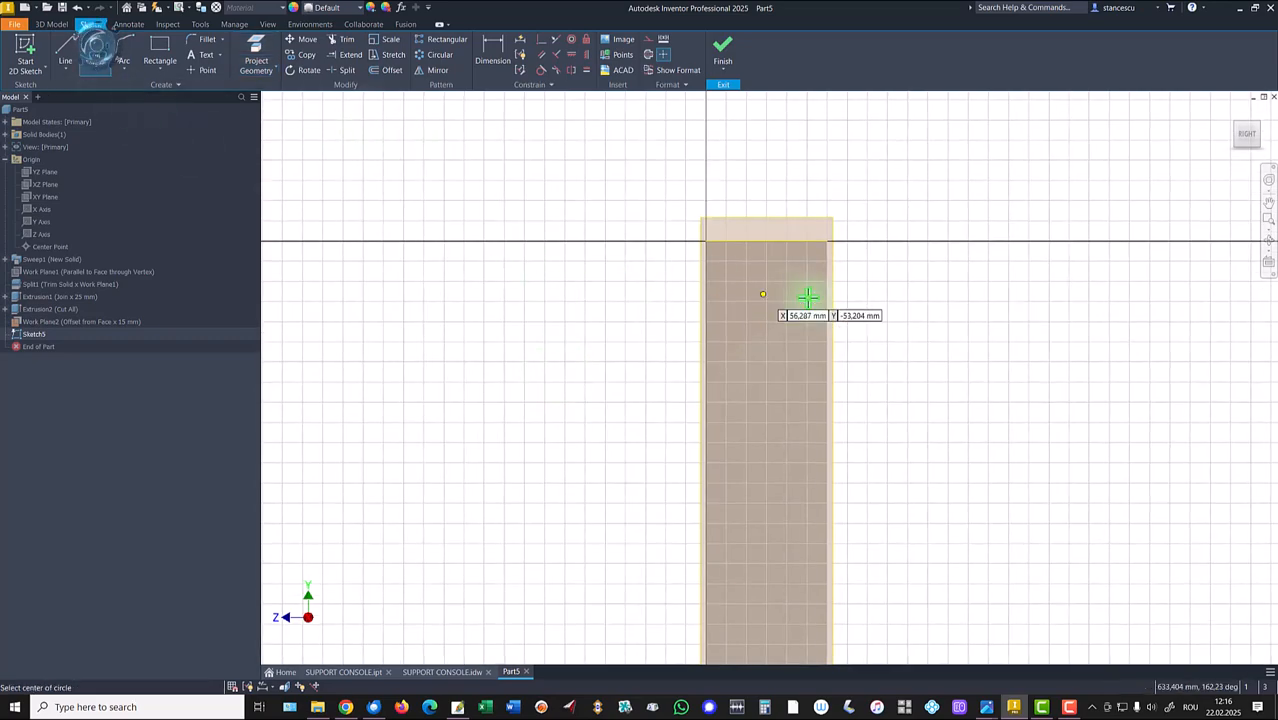
{"action": "left_click", "coordinate": [765, 241]}
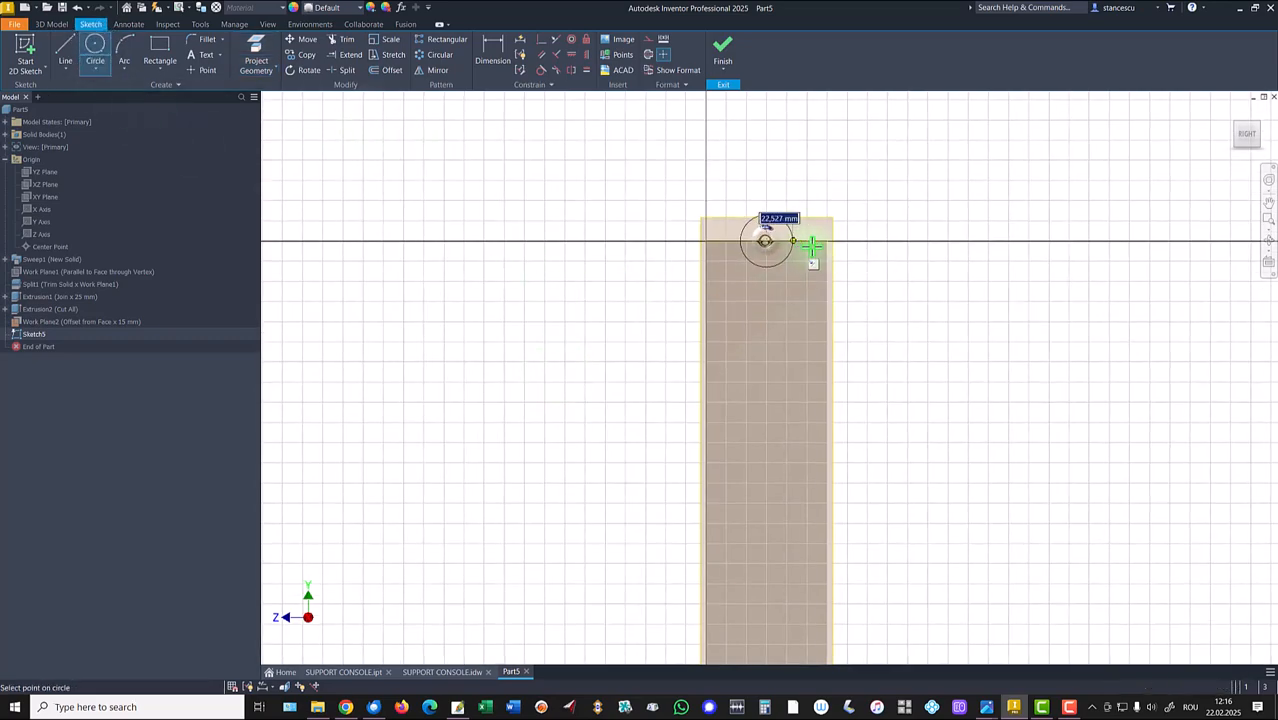
{"action": "left_click", "coordinate": [828, 241]}
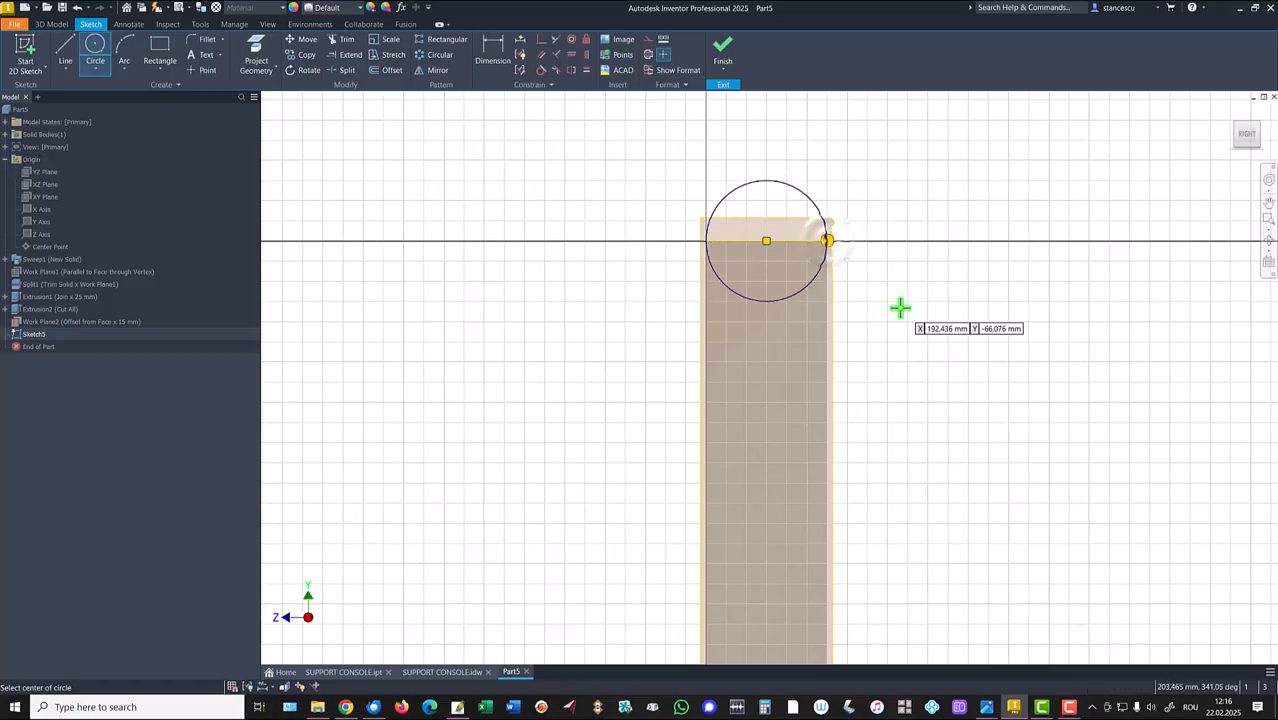
Finish the sketch, extrude its circle 110 mm in the flipped direction as a join, and hide the offset work plane.
{"action": "left_click", "coordinate": [716, 54]}
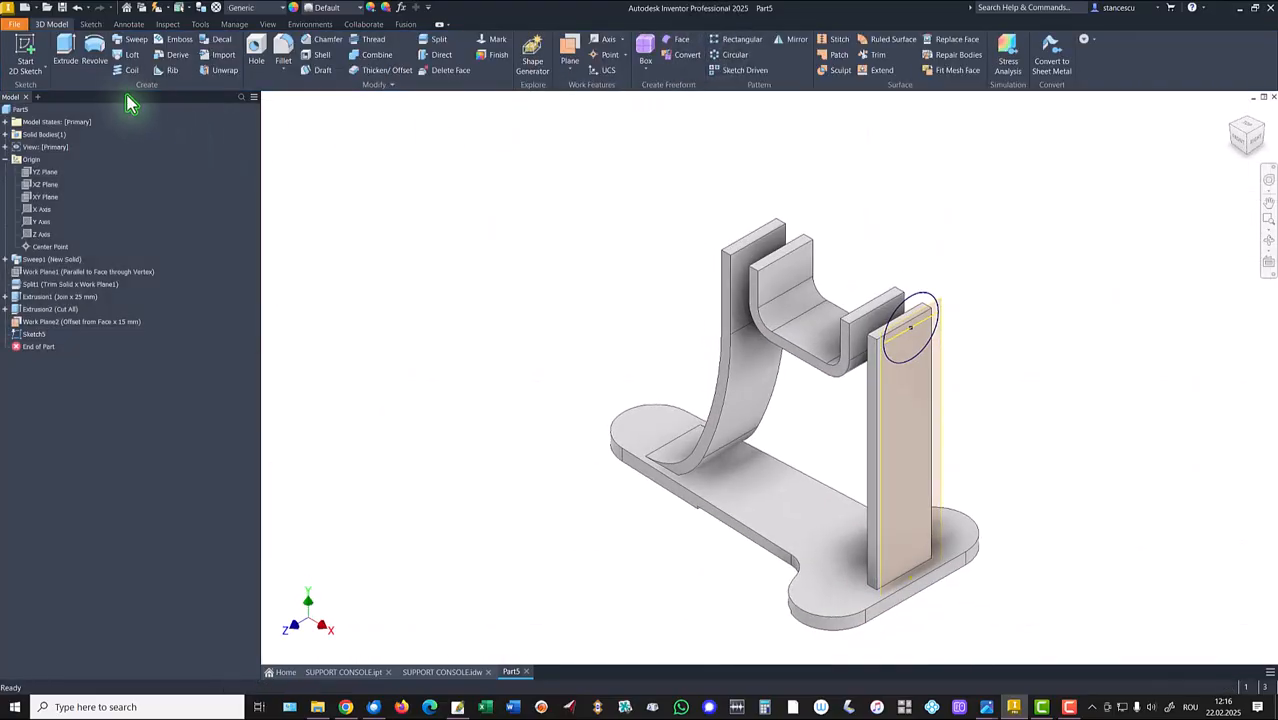
{"action": "left_click", "coordinate": [65, 48]}
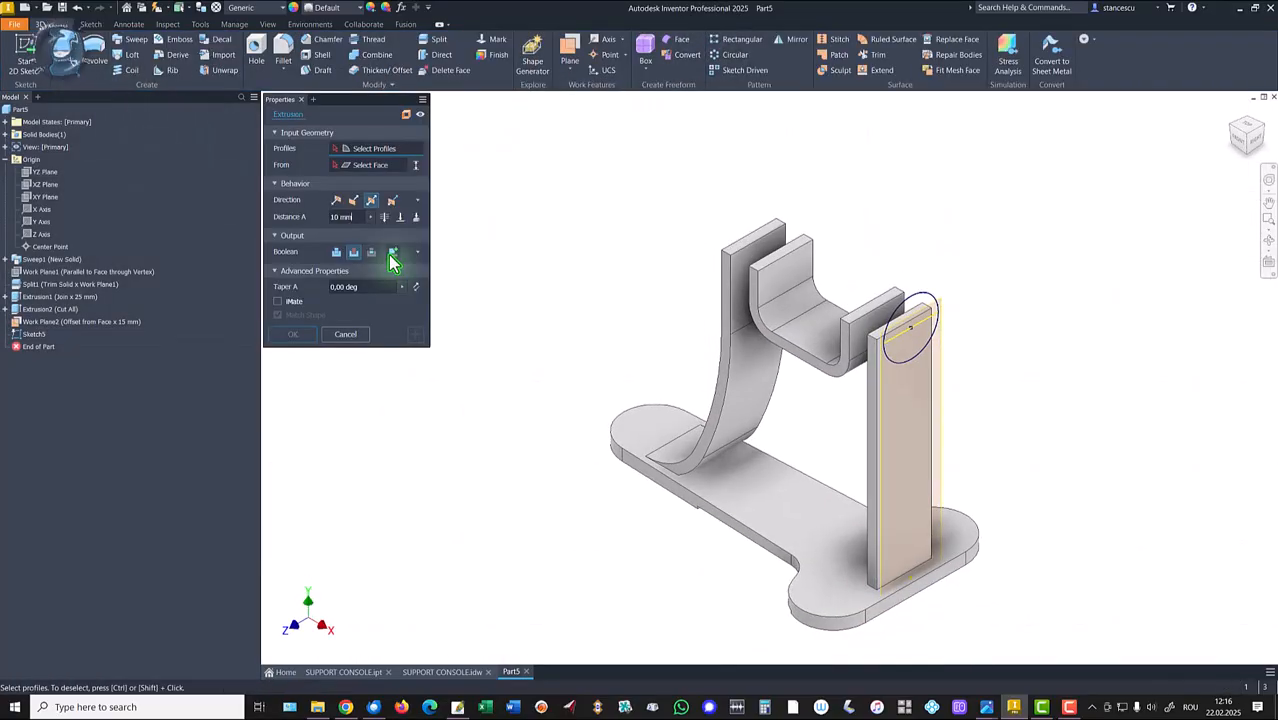
{"action": "left_click", "coordinate": [930, 303]}
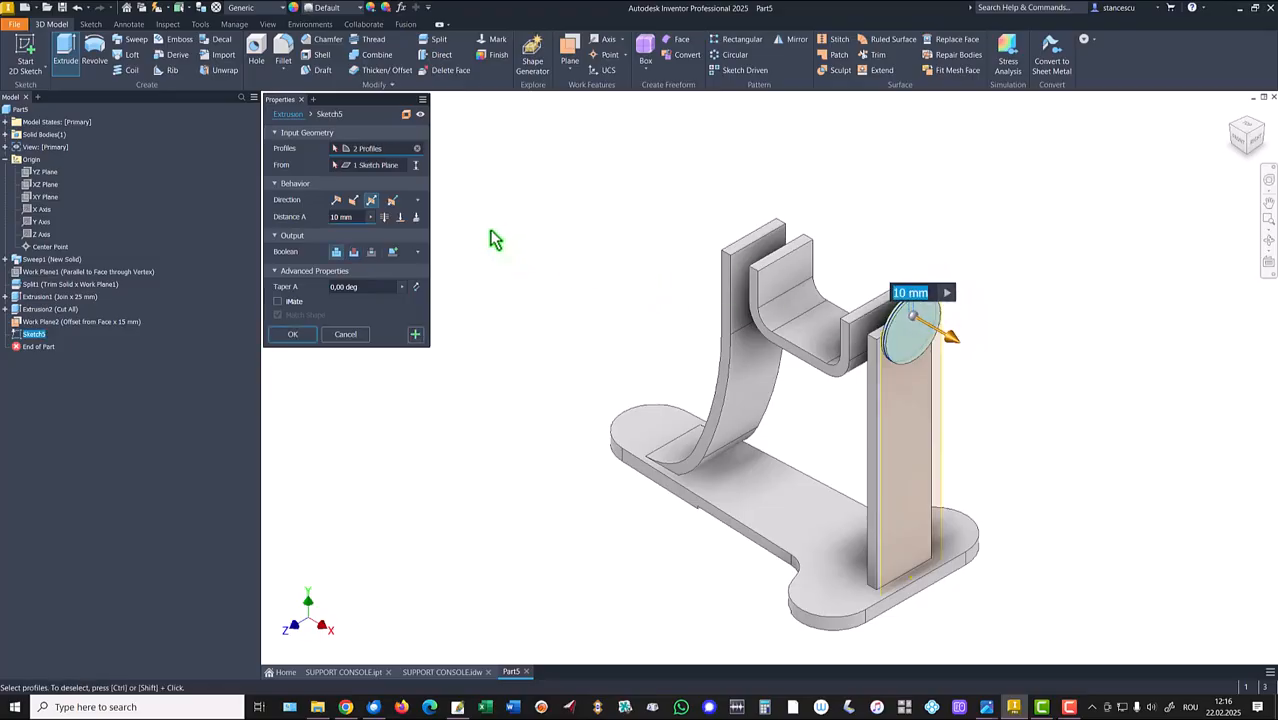
{"action": "left_click", "coordinate": [337, 203]}
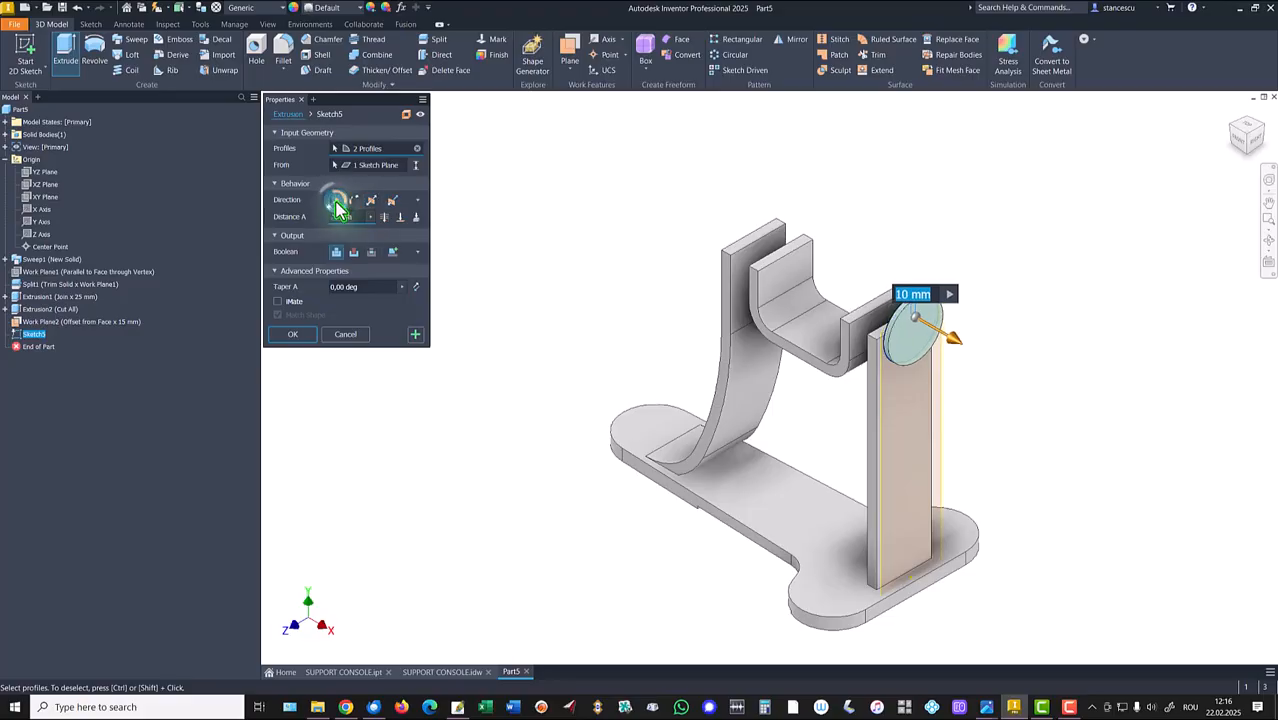
{"action": "left_click", "coordinate": [354, 204]}
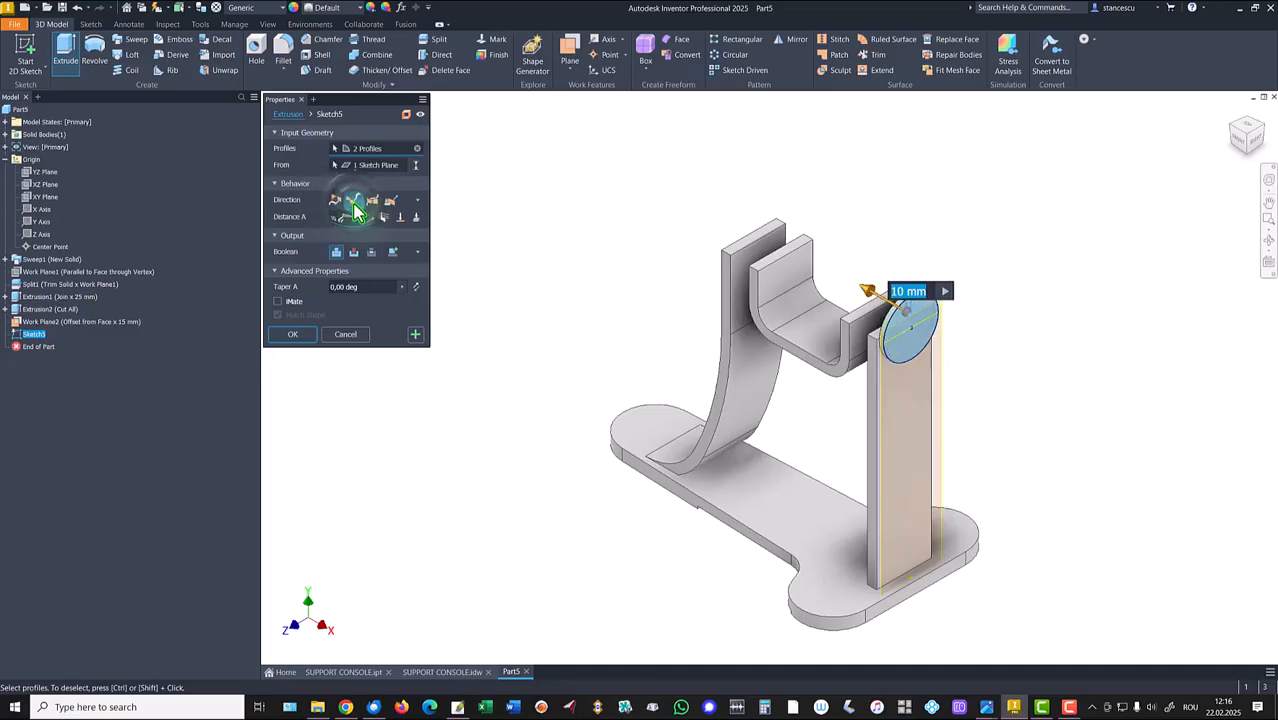
{"action": "type", "text": "110"}
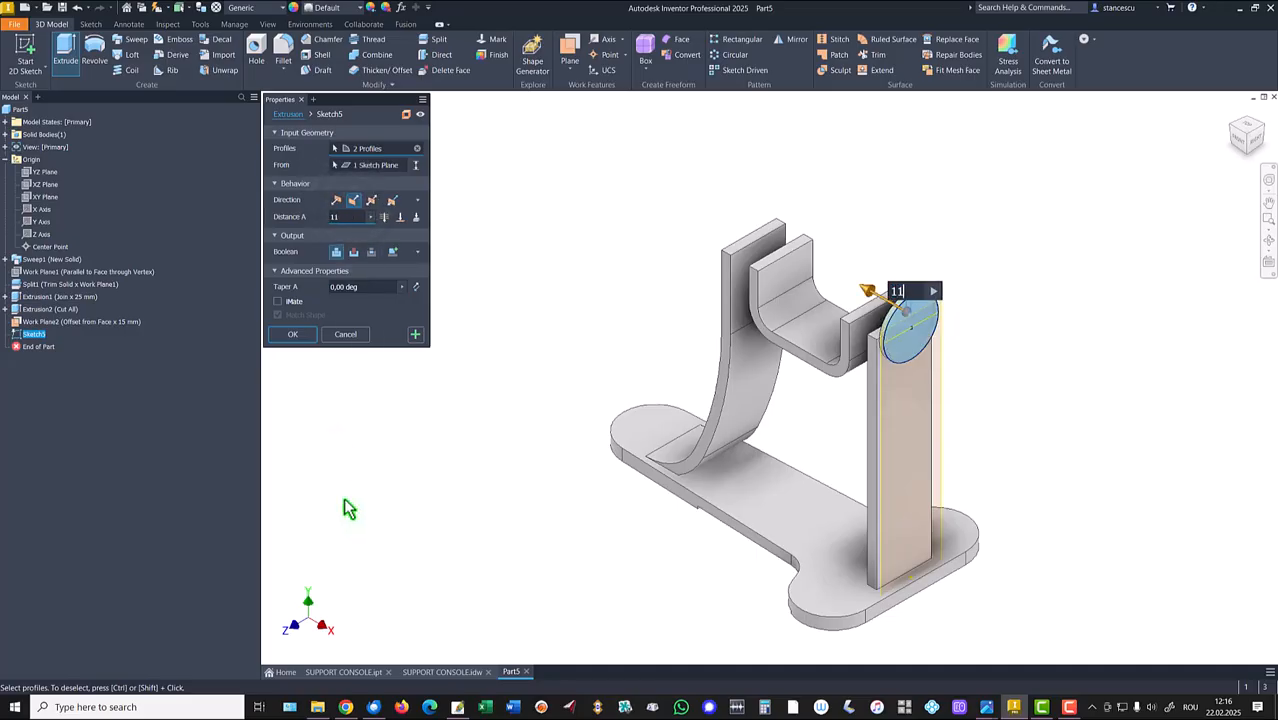
{"action": "left_click", "coordinate": [294, 334]}
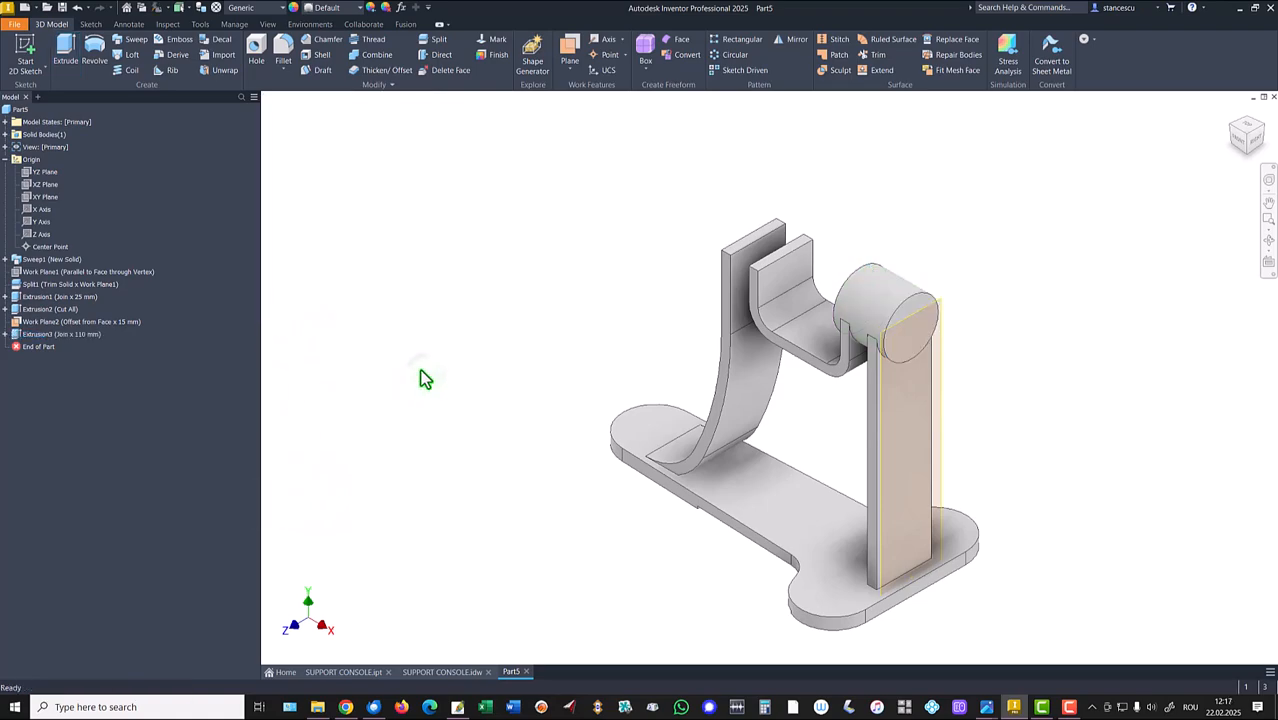
{"action": "right_click", "coordinate": [940, 383]}
{"action": "left_click", "coordinate": [972, 398]}
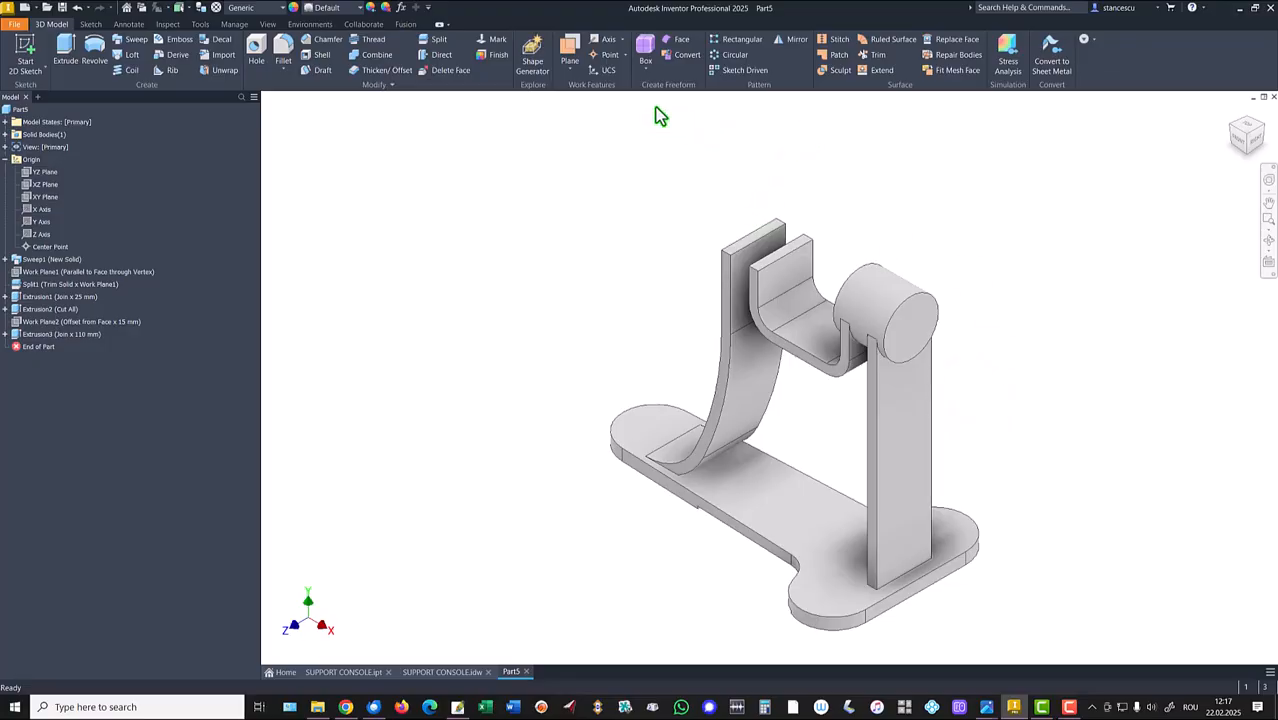
Create a midplane work plane between the outer faces of the straight leg and the curved leg.
{"action": "left_click", "coordinate": [570, 52]}
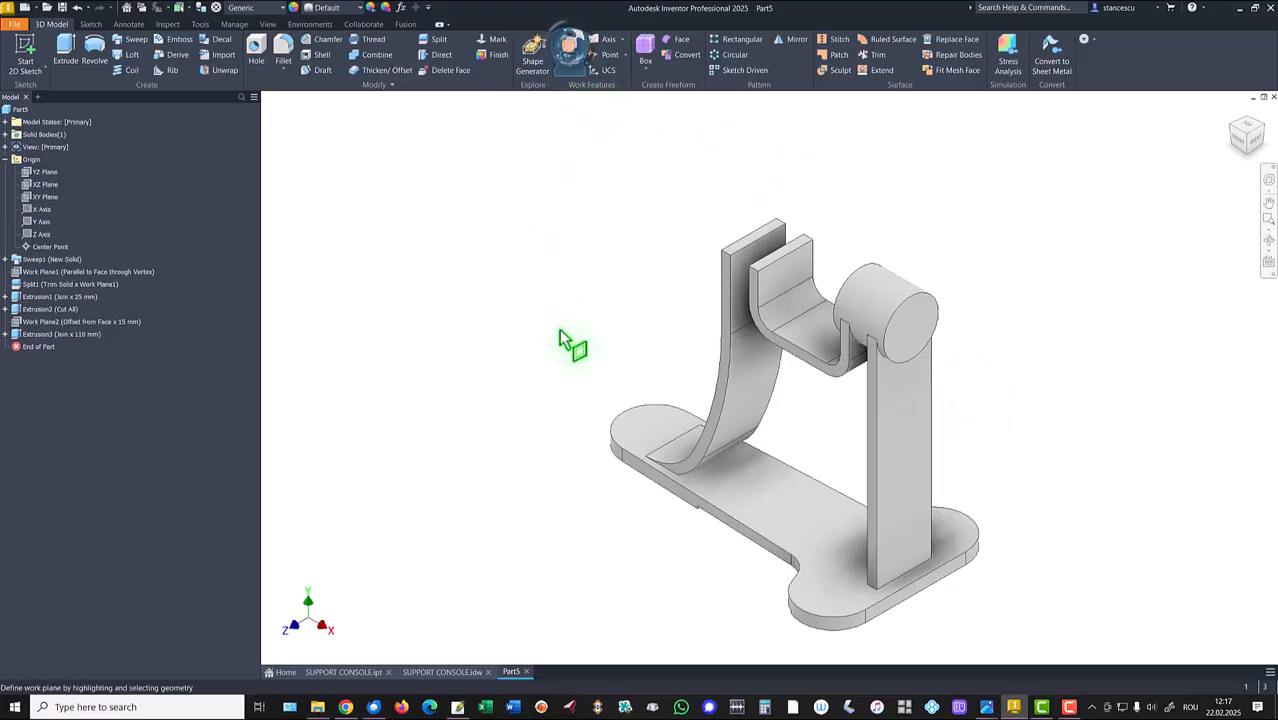
{"action": "left_click", "coordinate": [898, 398]}
{"action": "middle_click_drag", "start_coordinate": [879, 434], "coordinate": [855, 362], "text": "shift"}
{"action": "left_click", "coordinate": [882, 353]}
{"action": "key", "text": "F6"}
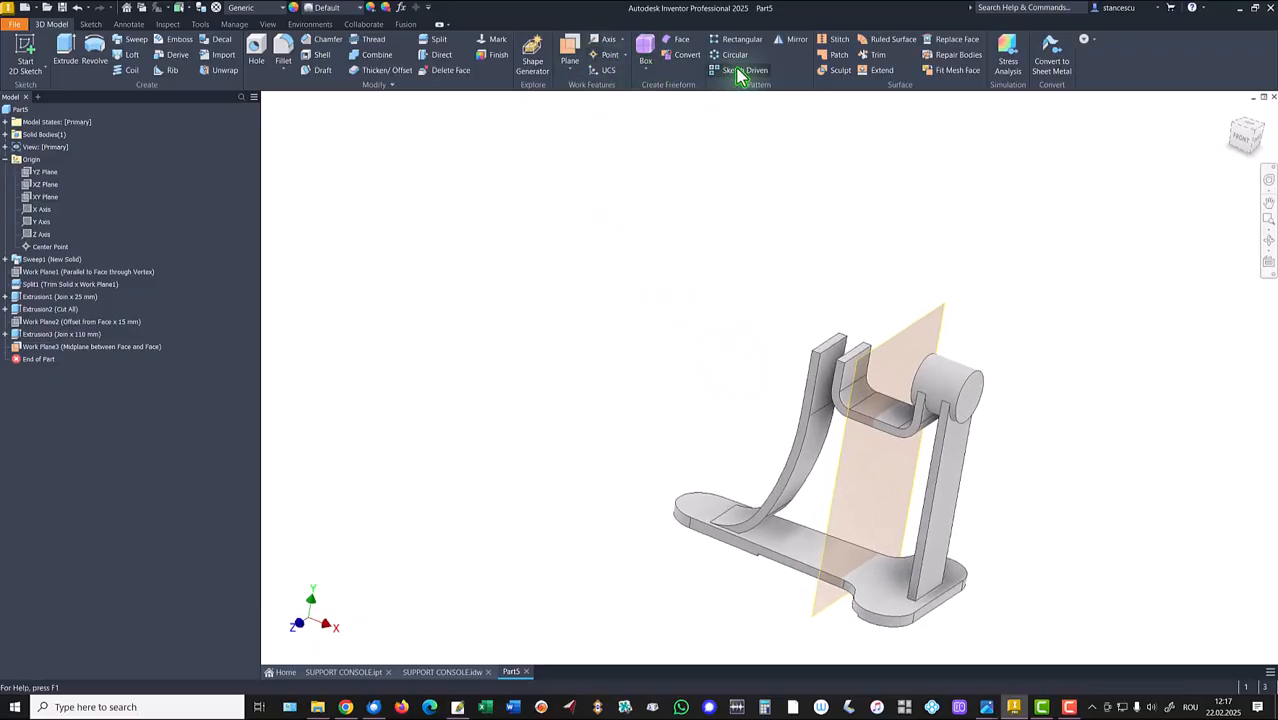
Mirror the 110 mm cylinder extrusion across the midplane between the legs and hide that work plane.
{"action": "left_click", "coordinate": [794, 42]}
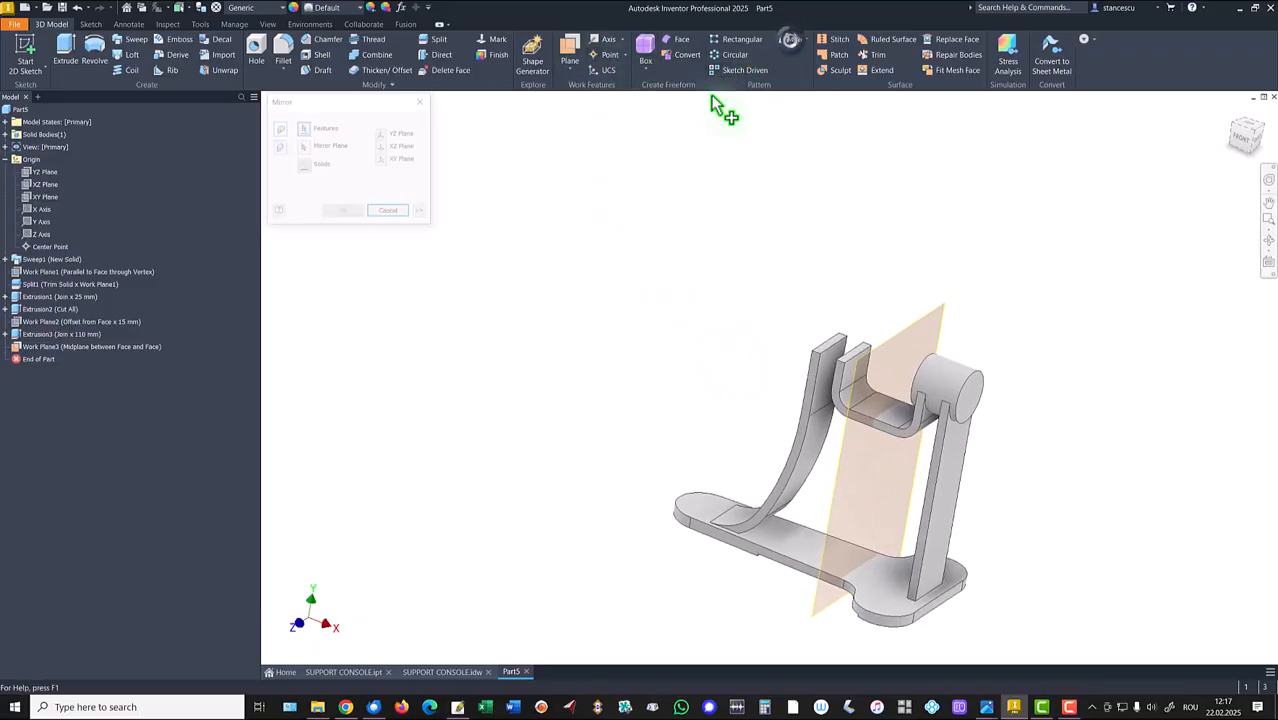
{"action": "left_click", "coordinate": [40, 334]}
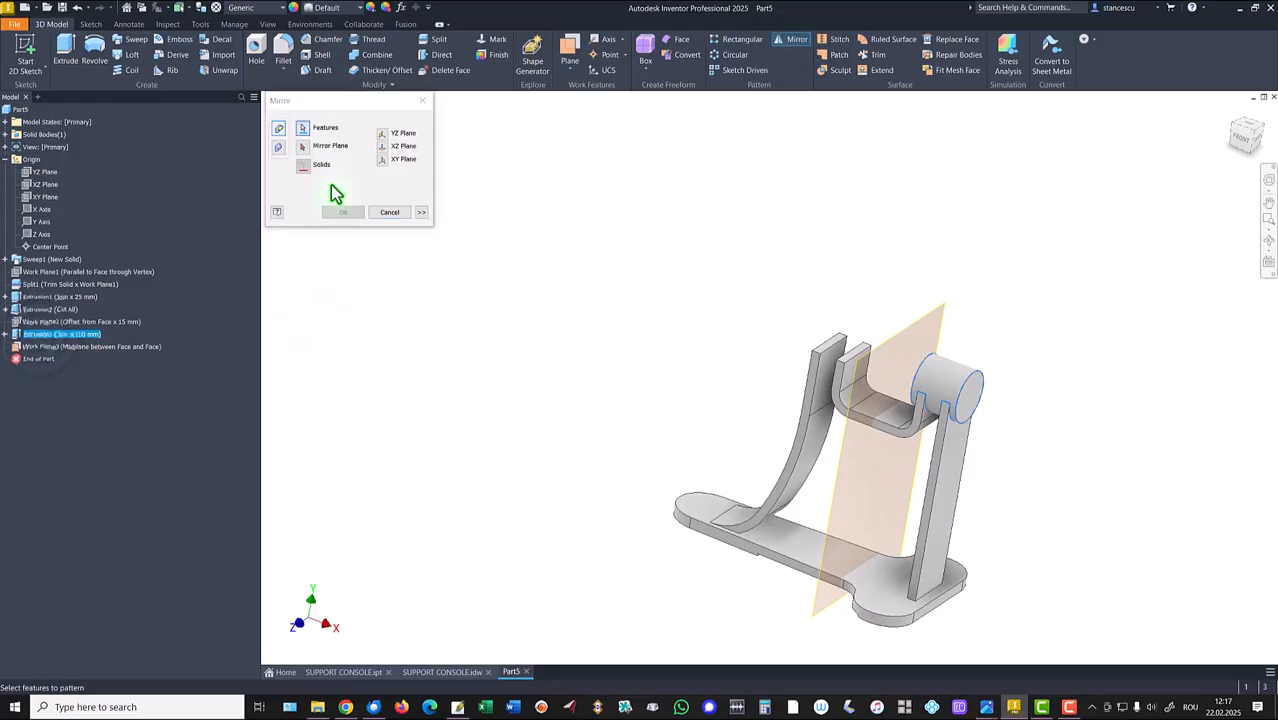
{"action": "left_click", "coordinate": [305, 150]}
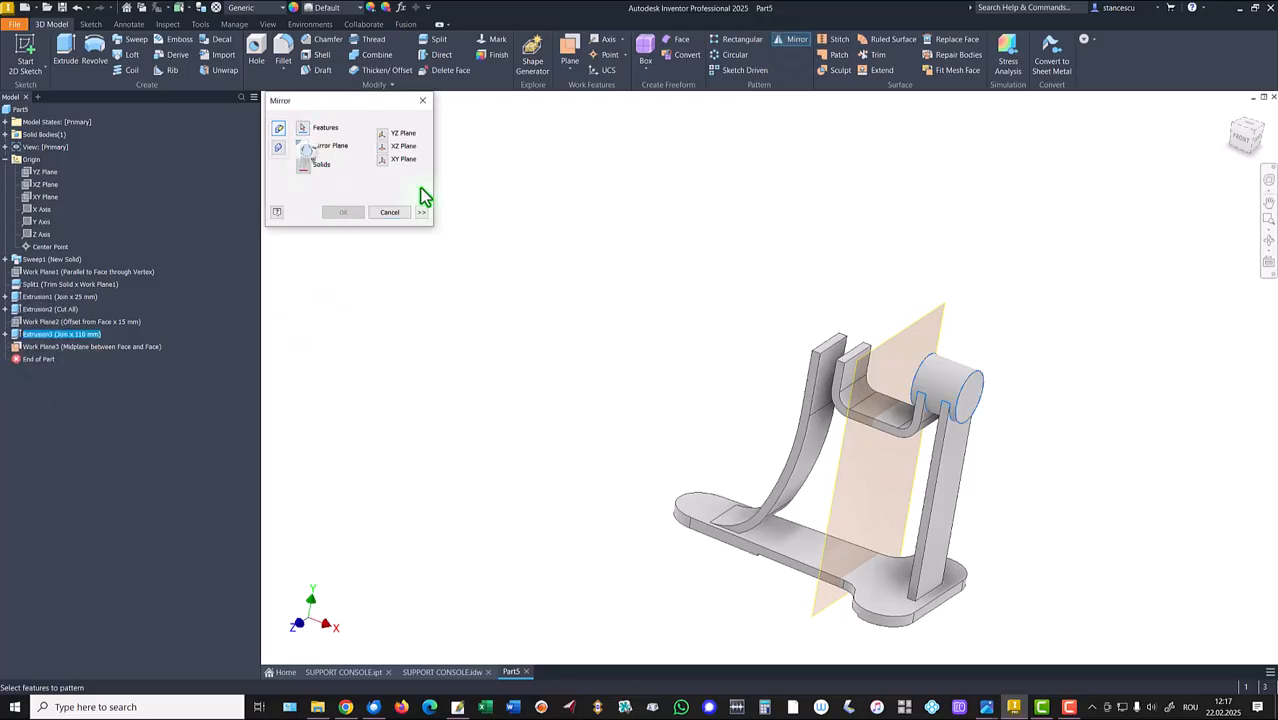
{"action": "left_click", "coordinate": [910, 328]}
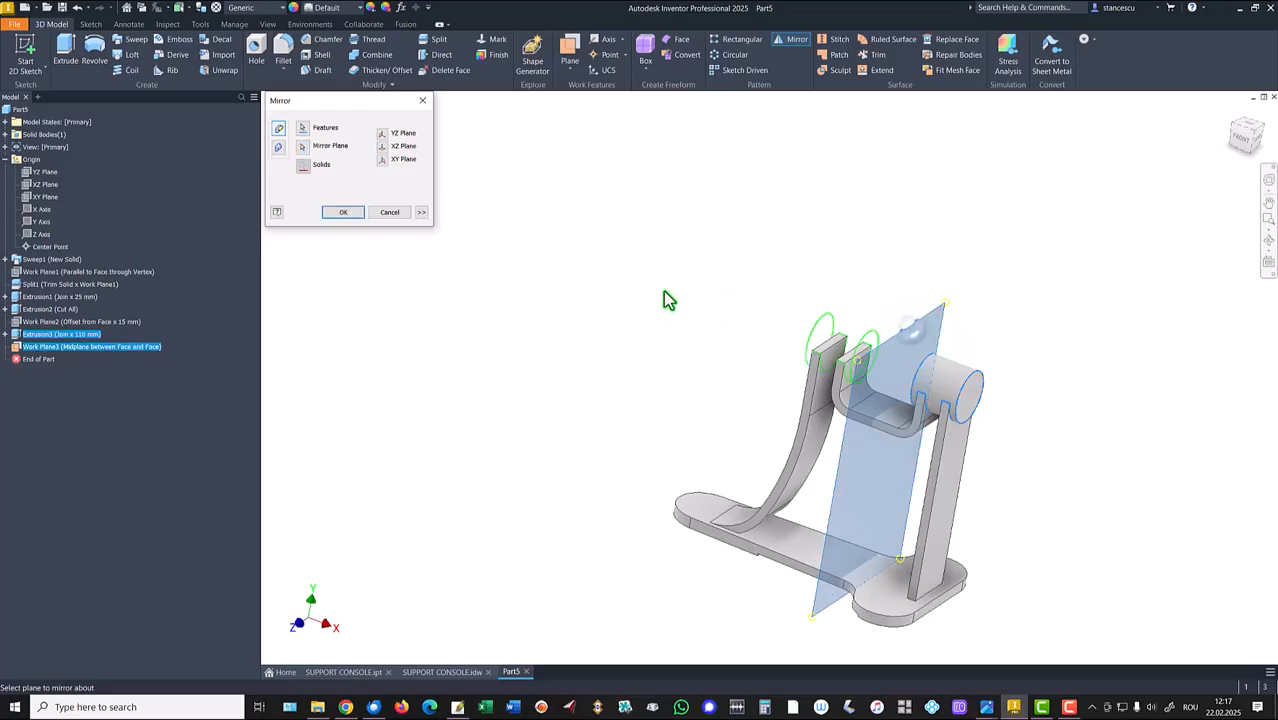
{"action": "left_click", "coordinate": [350, 211]}
{"action": "key", "text": "F6"}
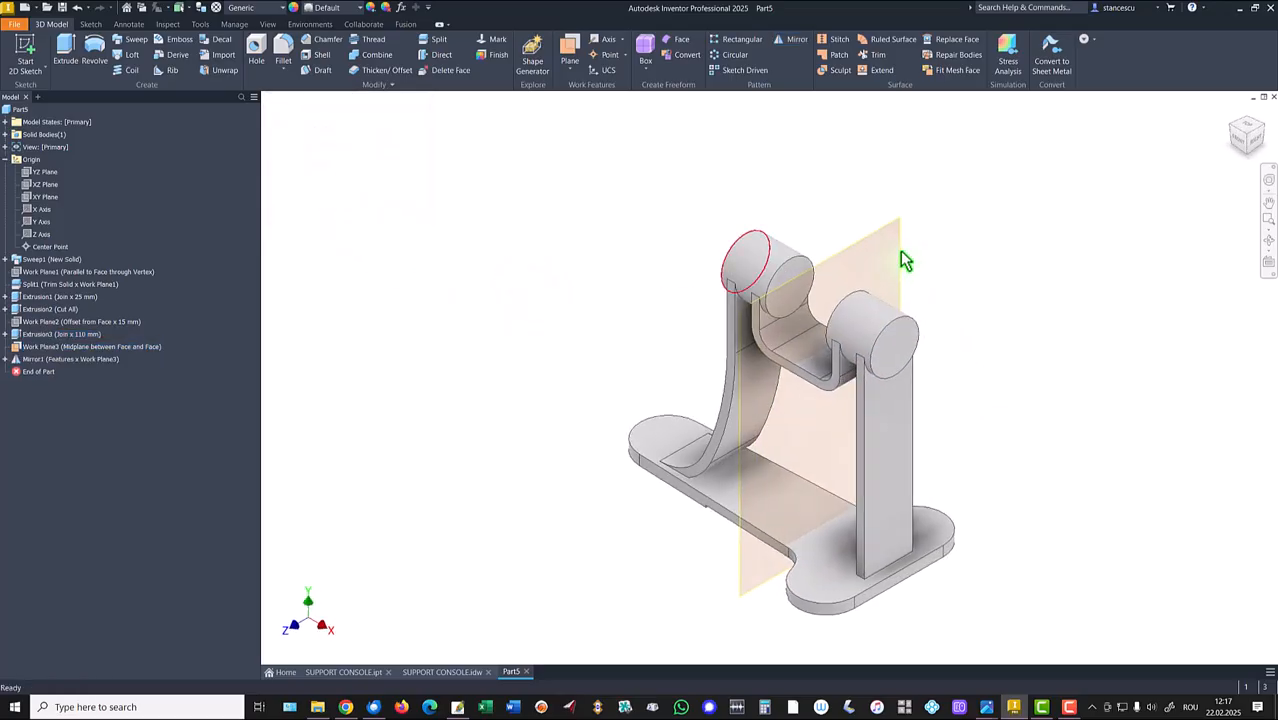
{"action": "right_click", "coordinate": [900, 235]}
{"action": "left_click", "coordinate": [950, 238]}
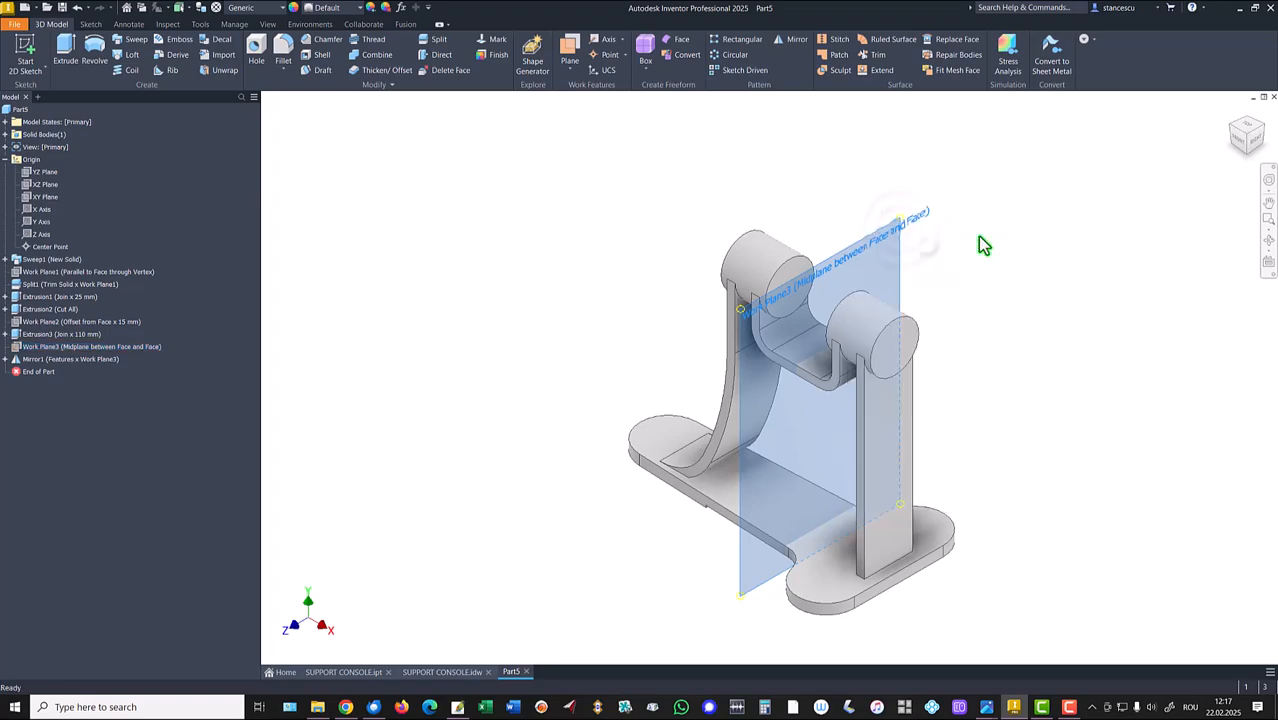
Review the SUPPORT CONSOLE.idw drawing and start a new sketch on the XY plane of Part5 with the graphics sliced.
{"action": "left_click", "coordinate": [442, 671]}
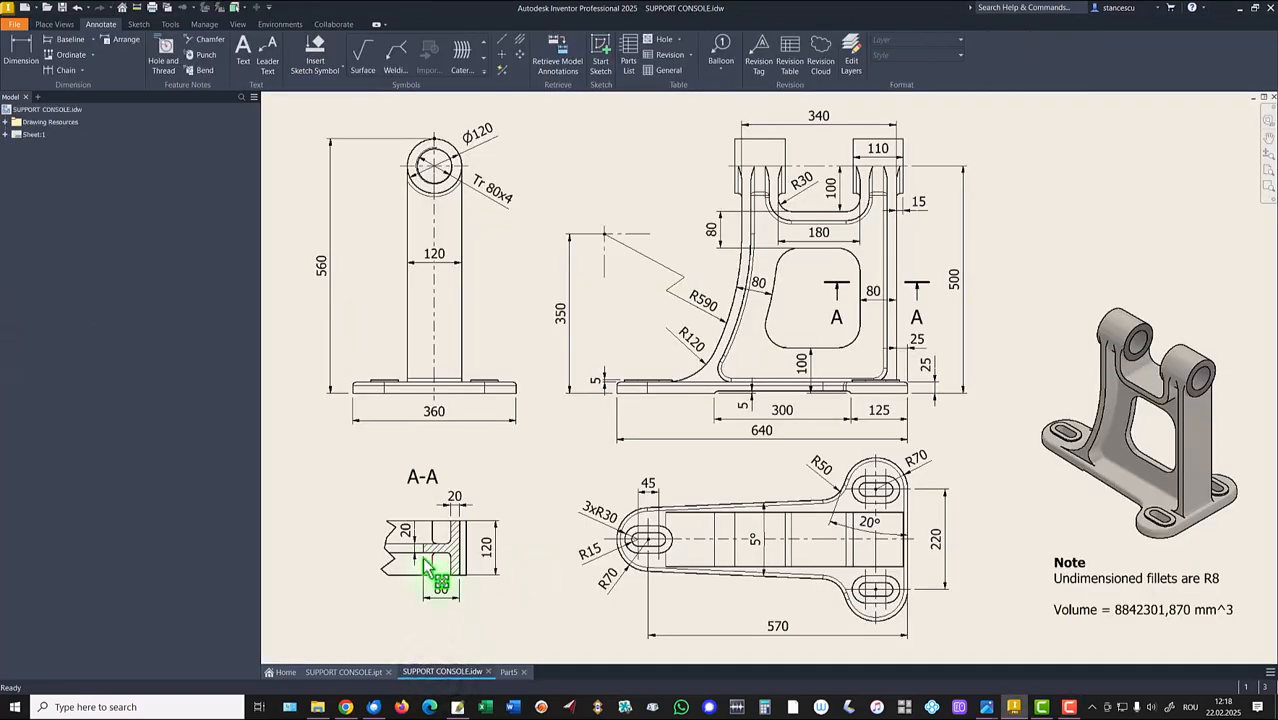
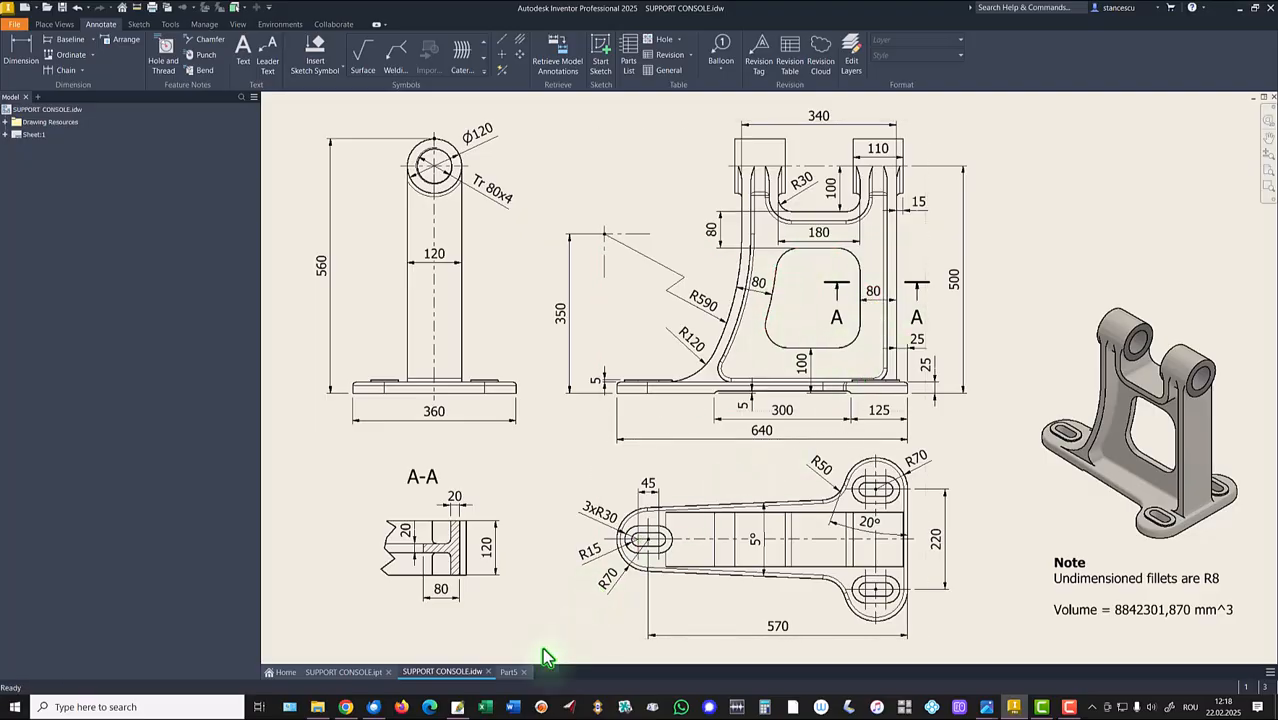
{"action": "left_click", "coordinate": [508, 676]}
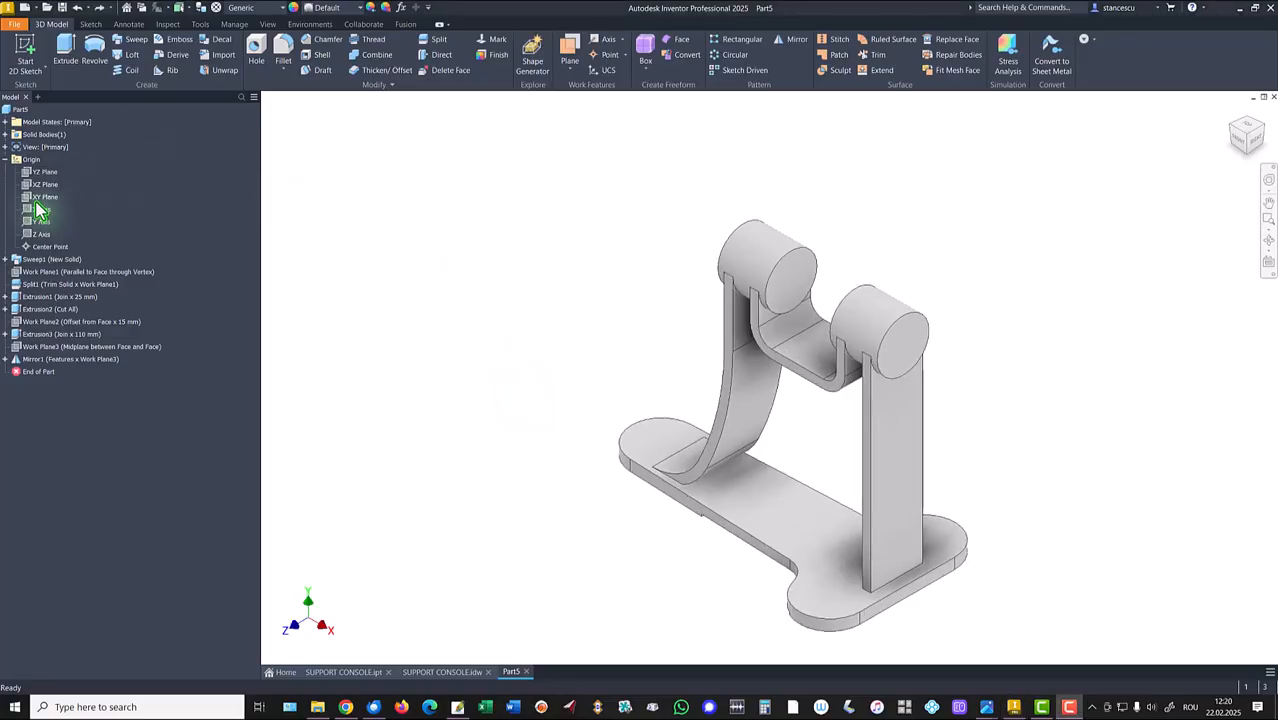
{"action": "left_click", "coordinate": [42, 197]}
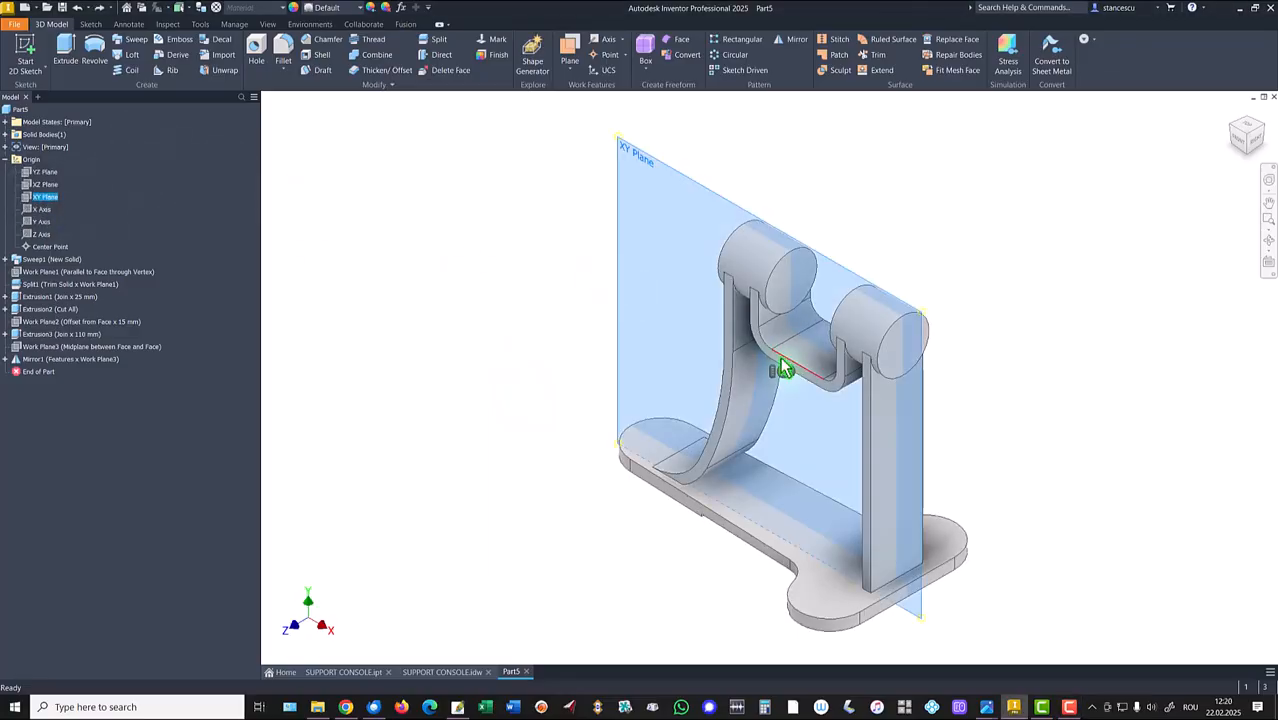
{"action": "key", "text": "s"}
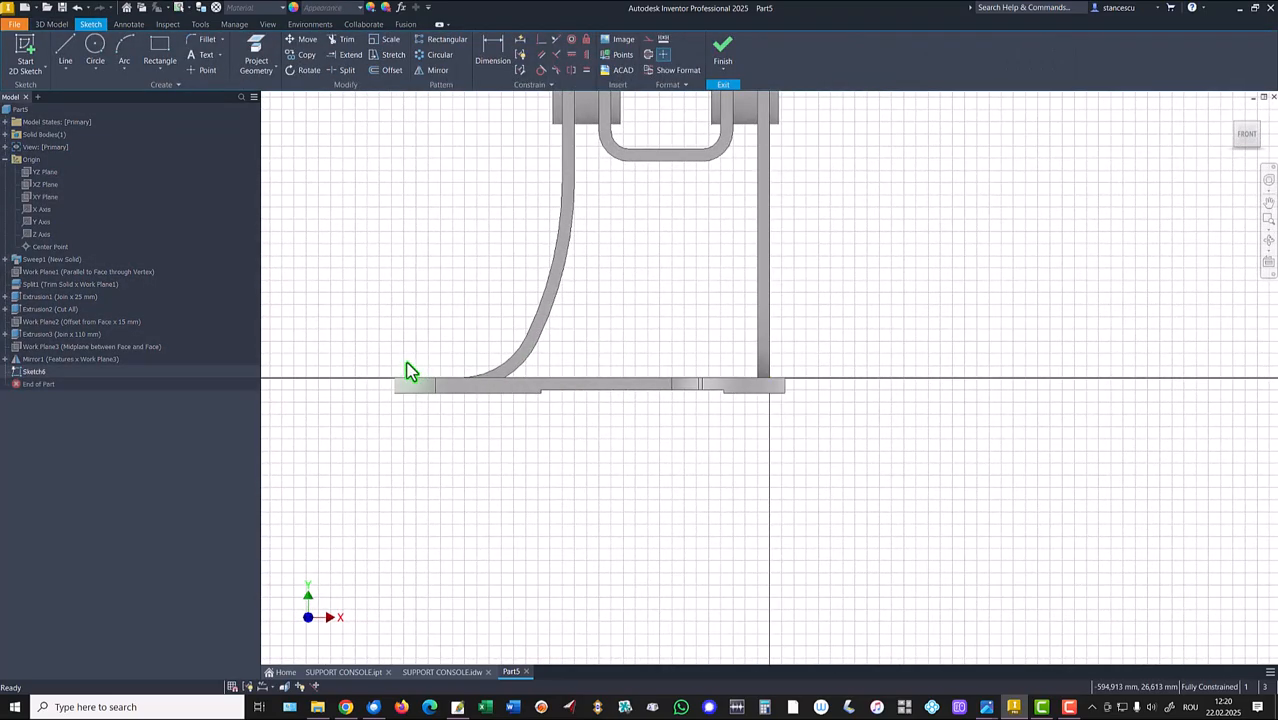
{"action": "key", "text": "Home"}
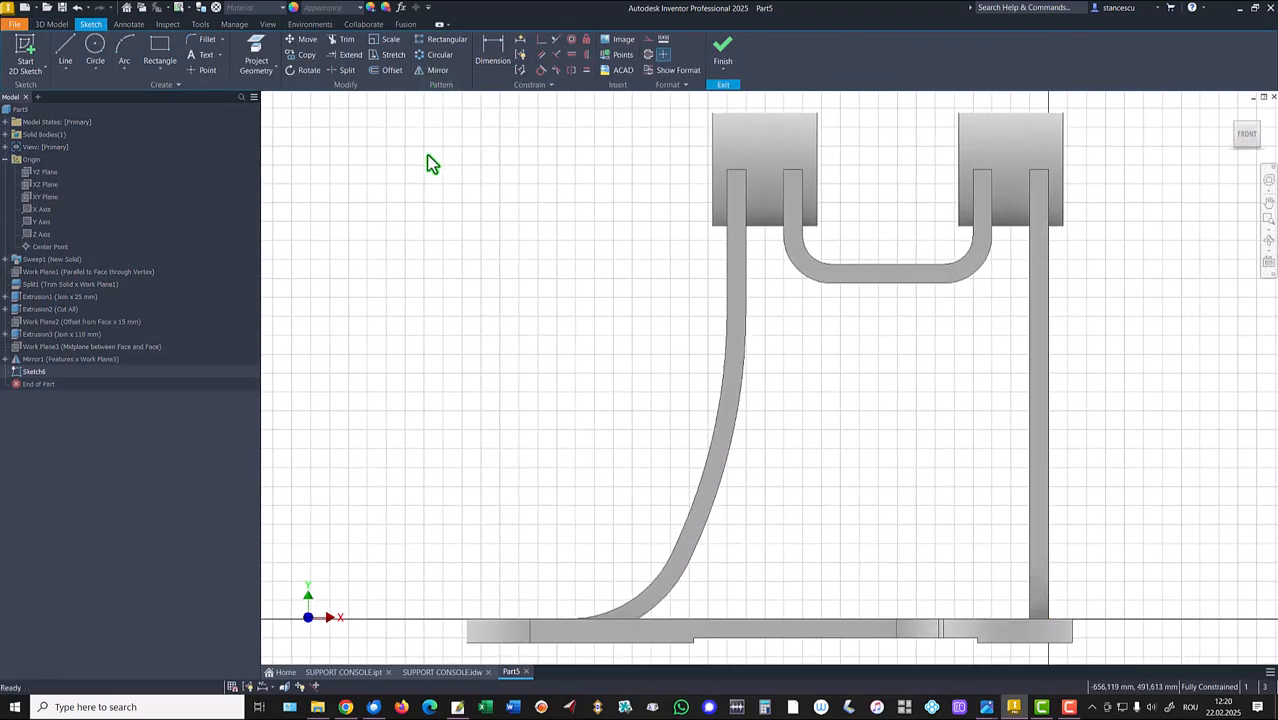
{"action": "key", "text": "F7"}
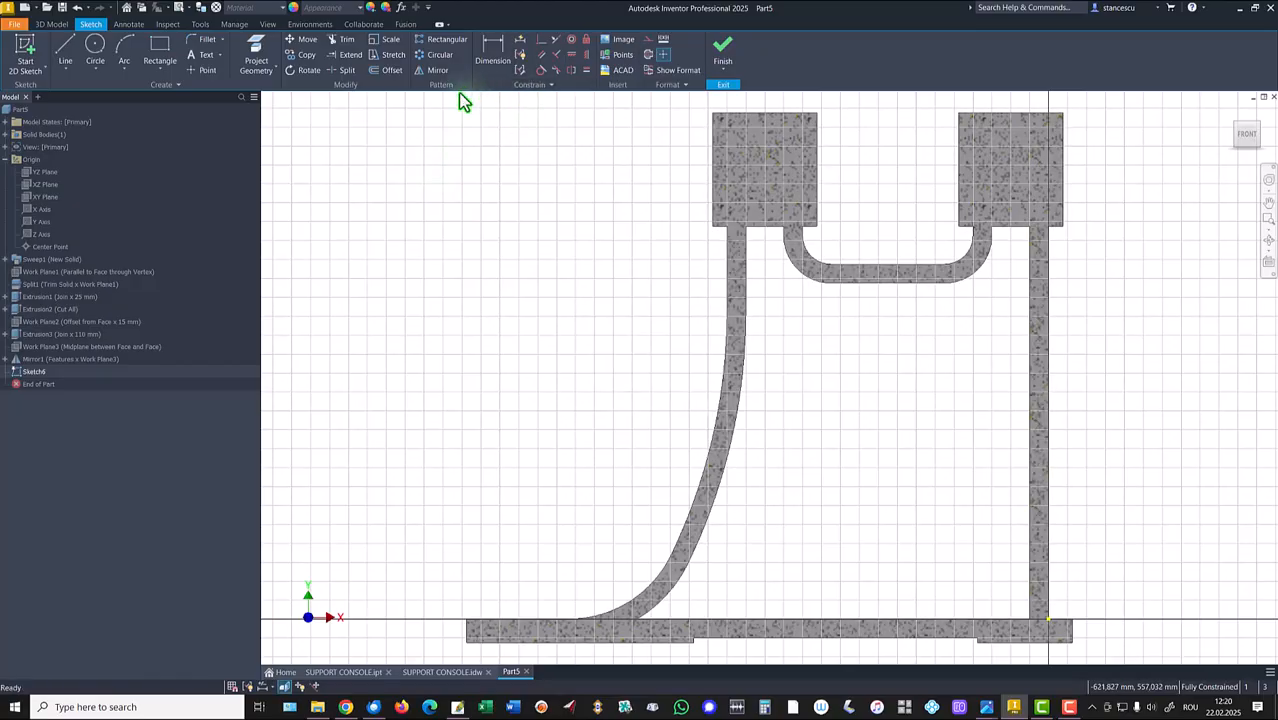
Project the curved leg's inner edges into the sketch: the lower arc, the long arc and the straight upper edge.
{"action": "left_click", "coordinate": [256, 52]}
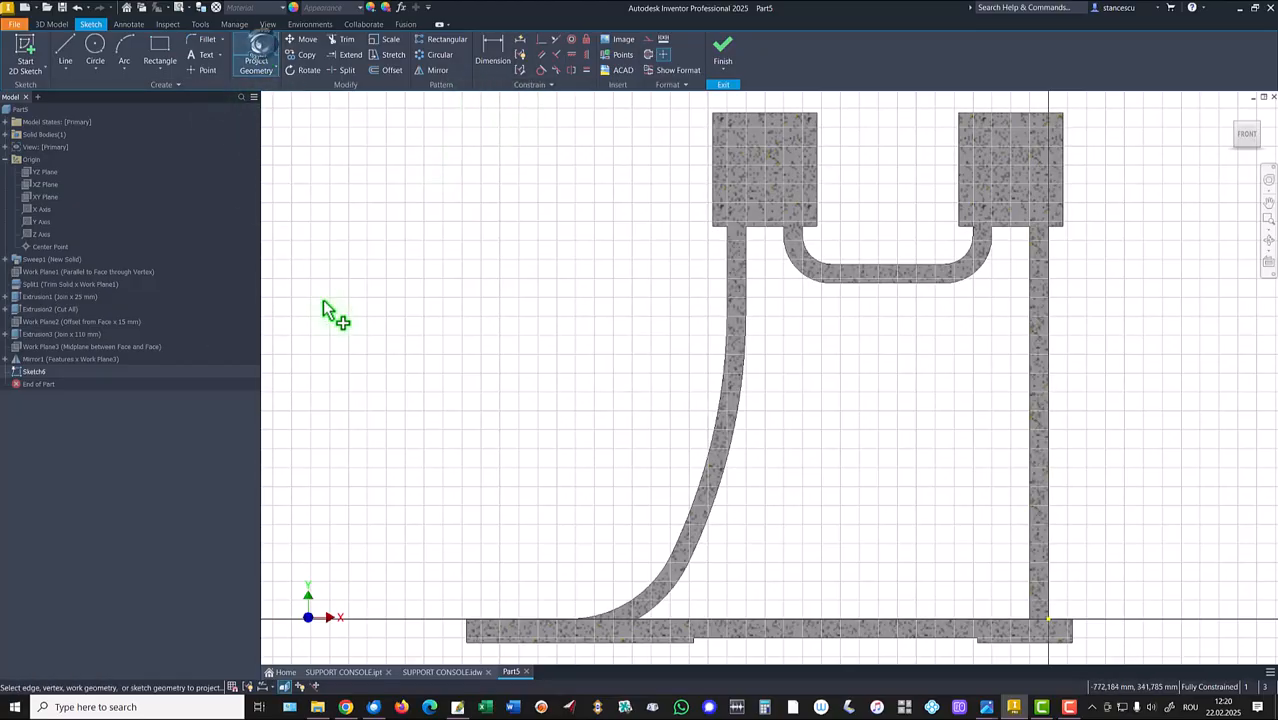
{"action": "left_click", "coordinate": [670, 598]}
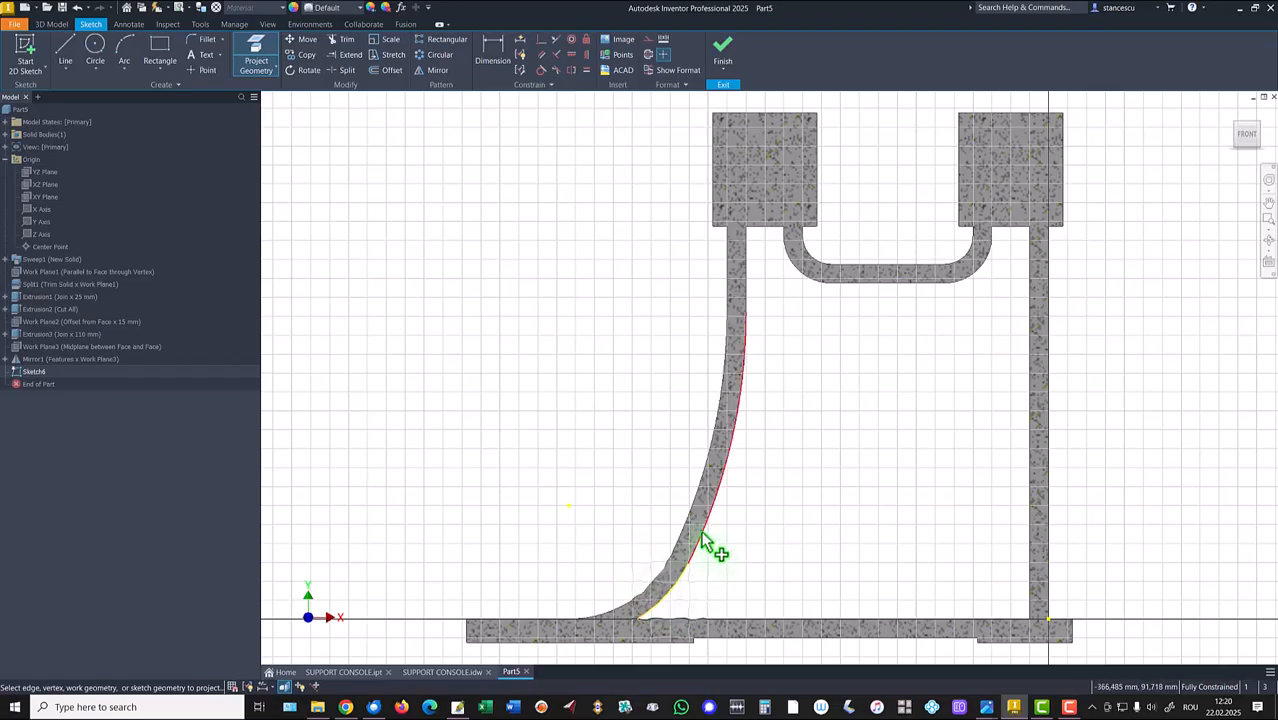
{"action": "left_click", "coordinate": [703, 541]}
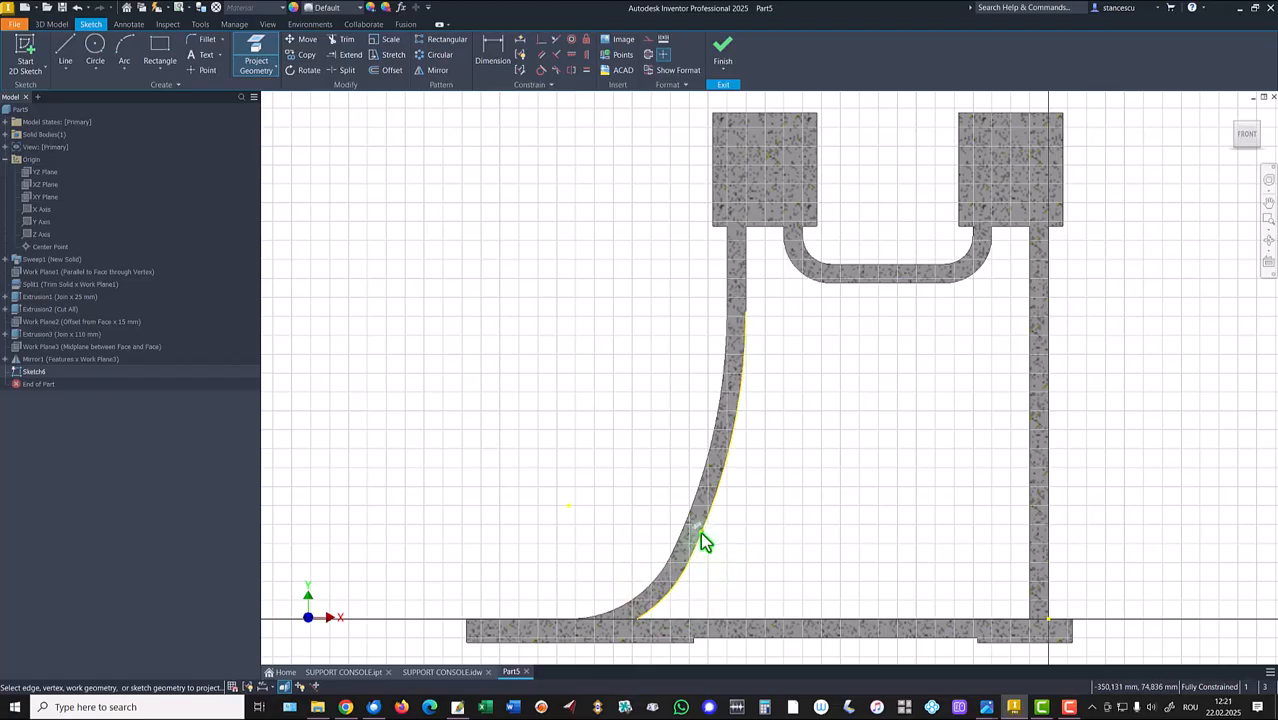
{"action": "left_click", "coordinate": [749, 296]}
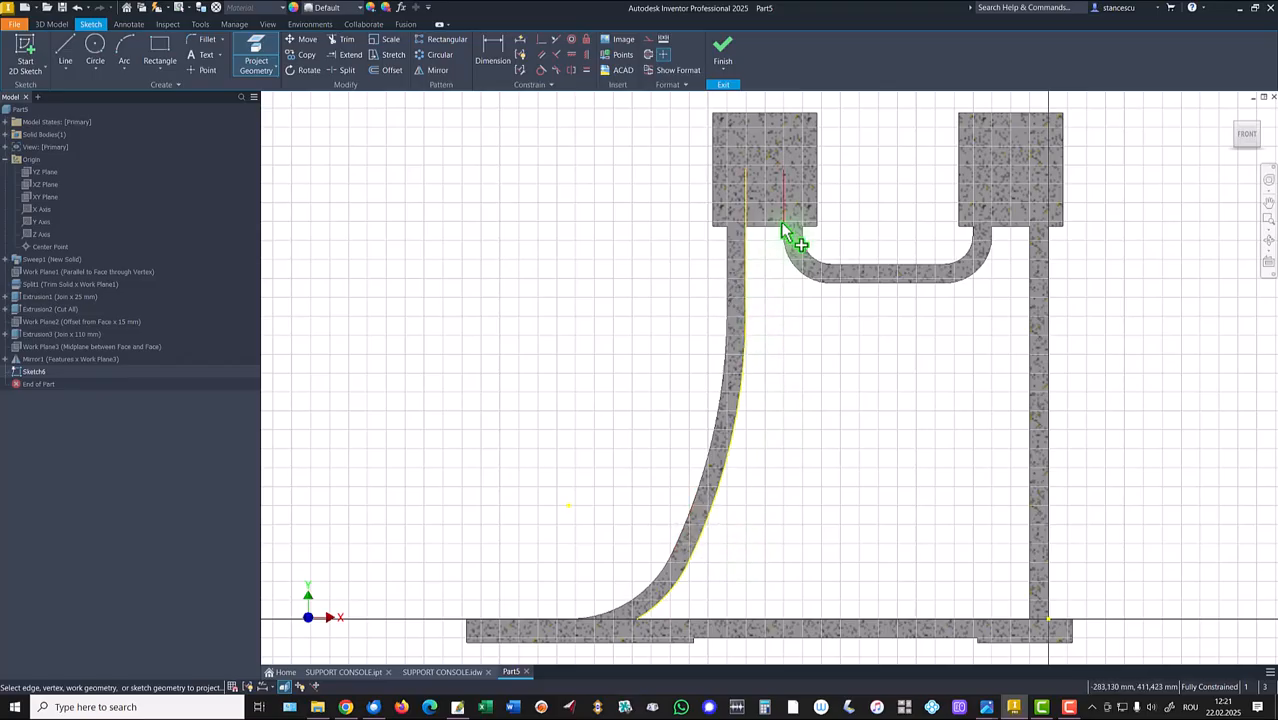
Project the outer edges of the U-shaped saddle and the inner edge of the straight leg into the sketch.
{"action": "scroll", "coordinate": [787, 243], "scroll_direction": "up", "scroll_amount": 3}
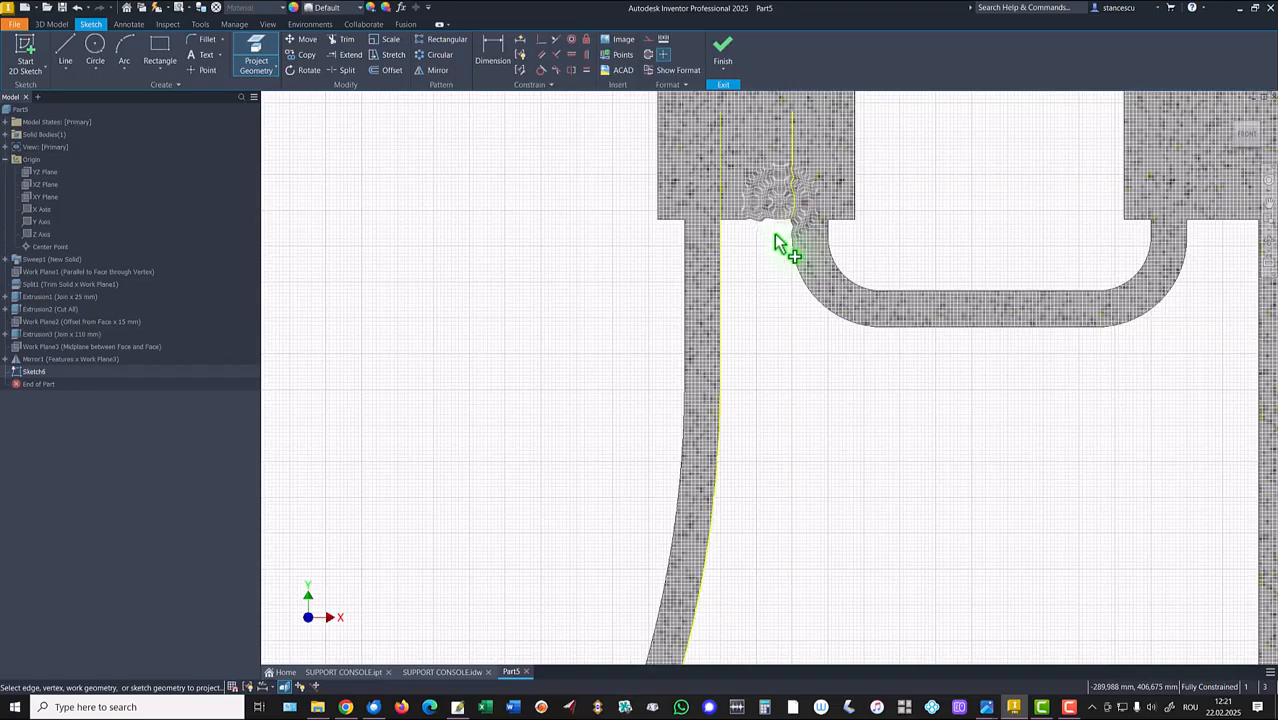
{"action": "left_click", "coordinate": [791, 240]}
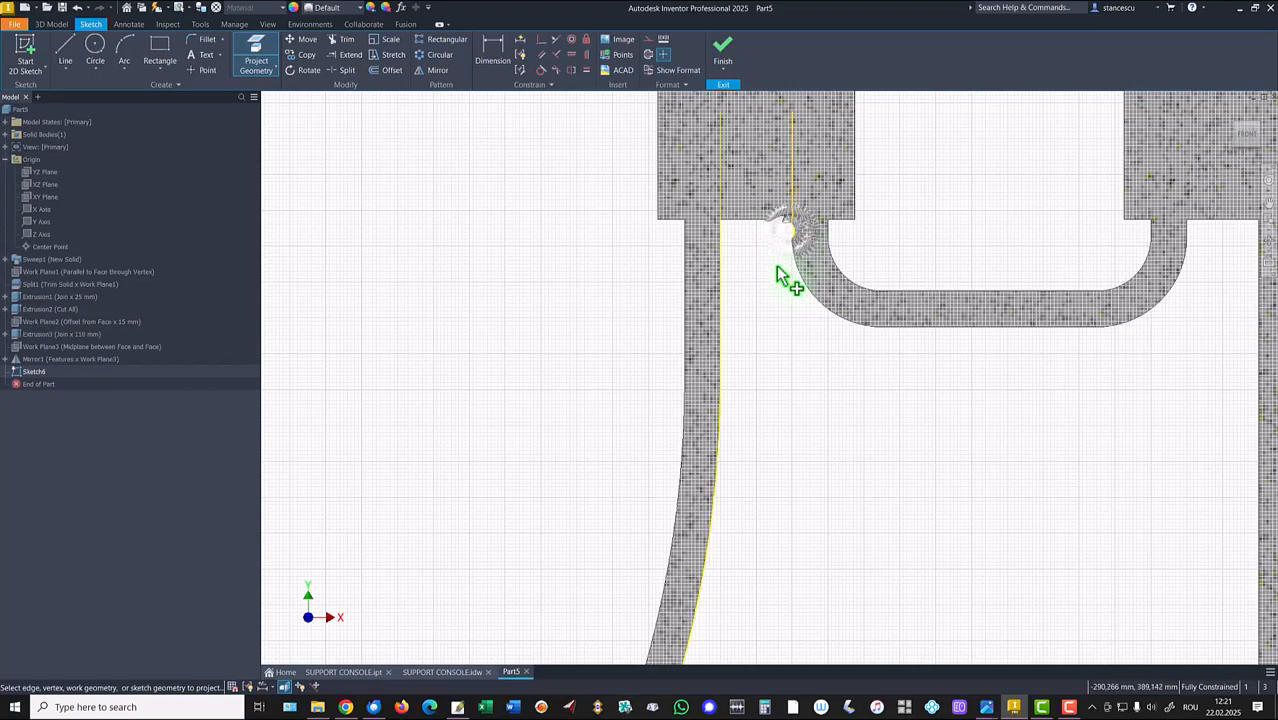
{"action": "left_click", "coordinate": [804, 285]}
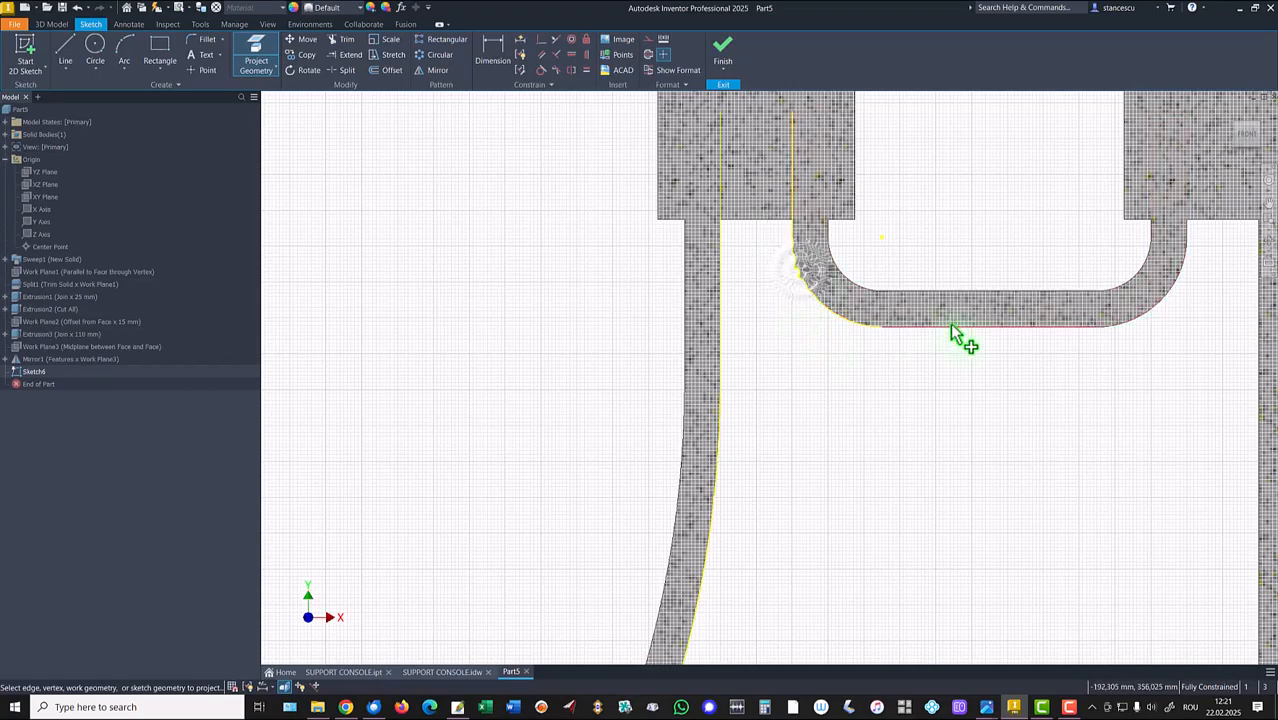
{"action": "left_click", "coordinate": [1070, 353]}
{"action": "middle_click_drag", "start_coordinate": [927, 394], "coordinate": [787, 400]}
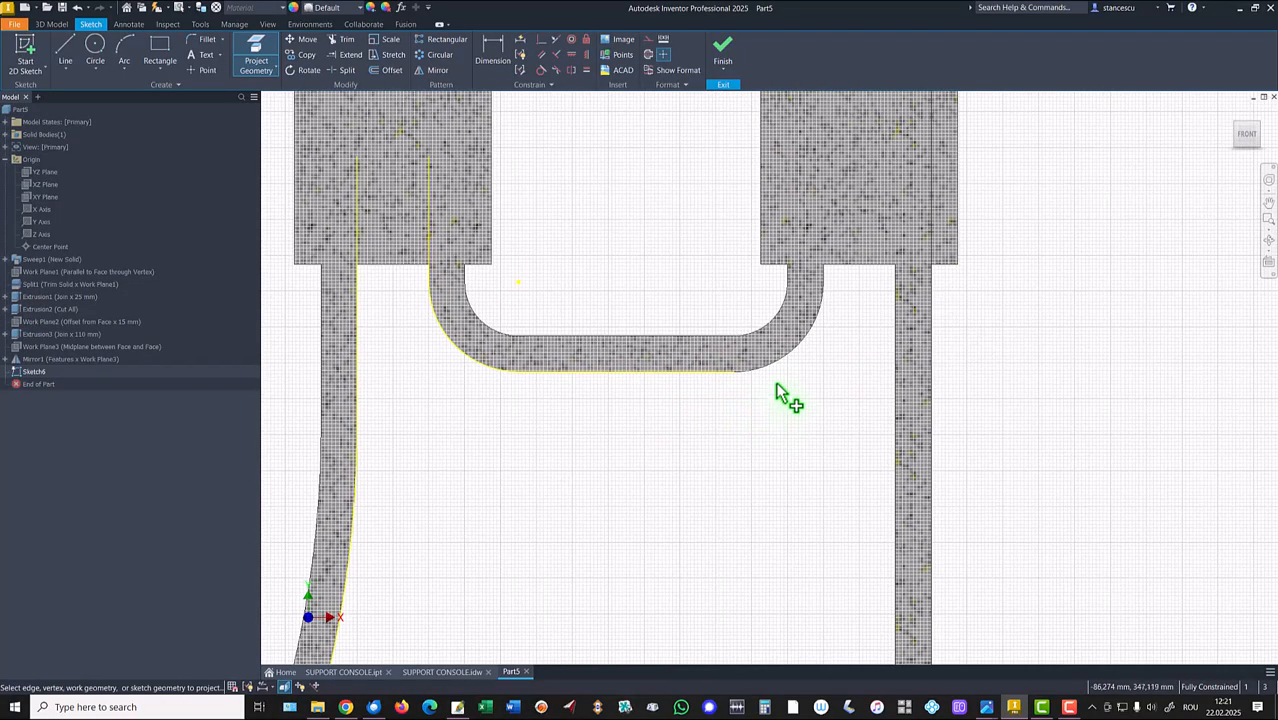
{"action": "left_click", "coordinate": [810, 348]}
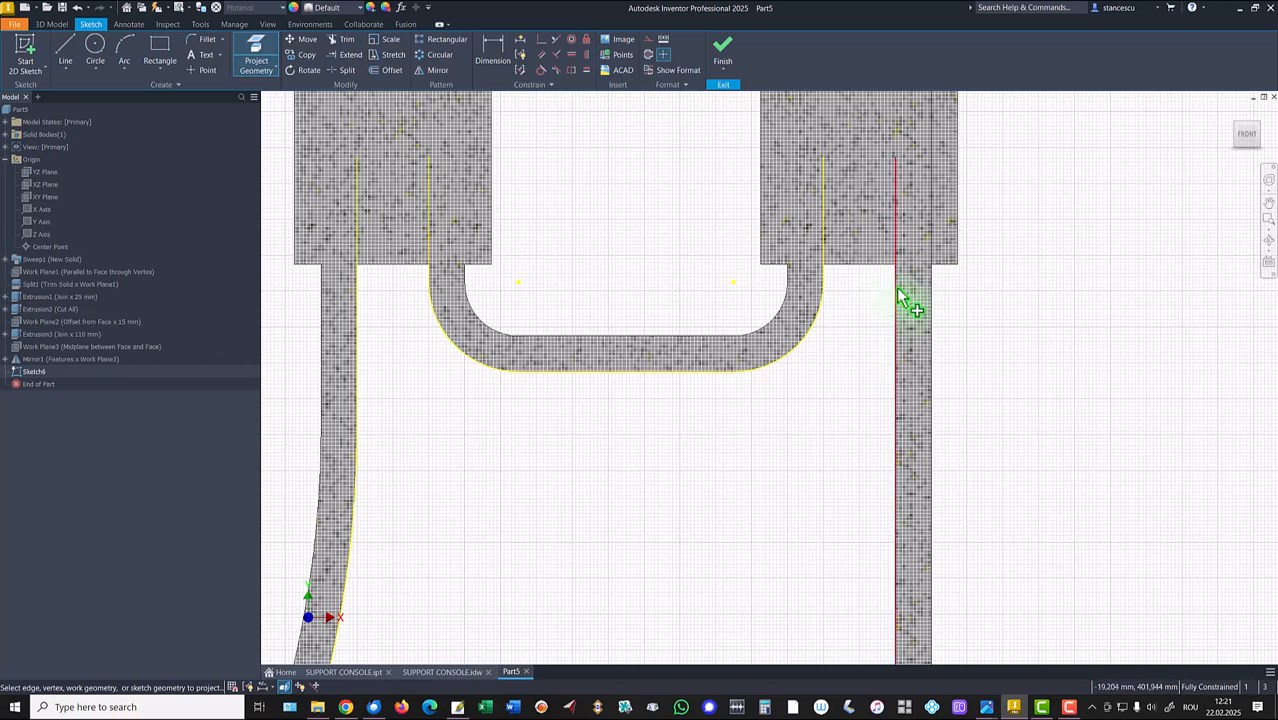
{"action": "left_click", "coordinate": [868, 350]}
Draw a horizontal line along the base top from the curved leg's lower arc end to the straight leg's inner edge.
{"action": "scroll", "coordinate": [824, 428], "scroll_direction": "up", "scroll_amount": 5}
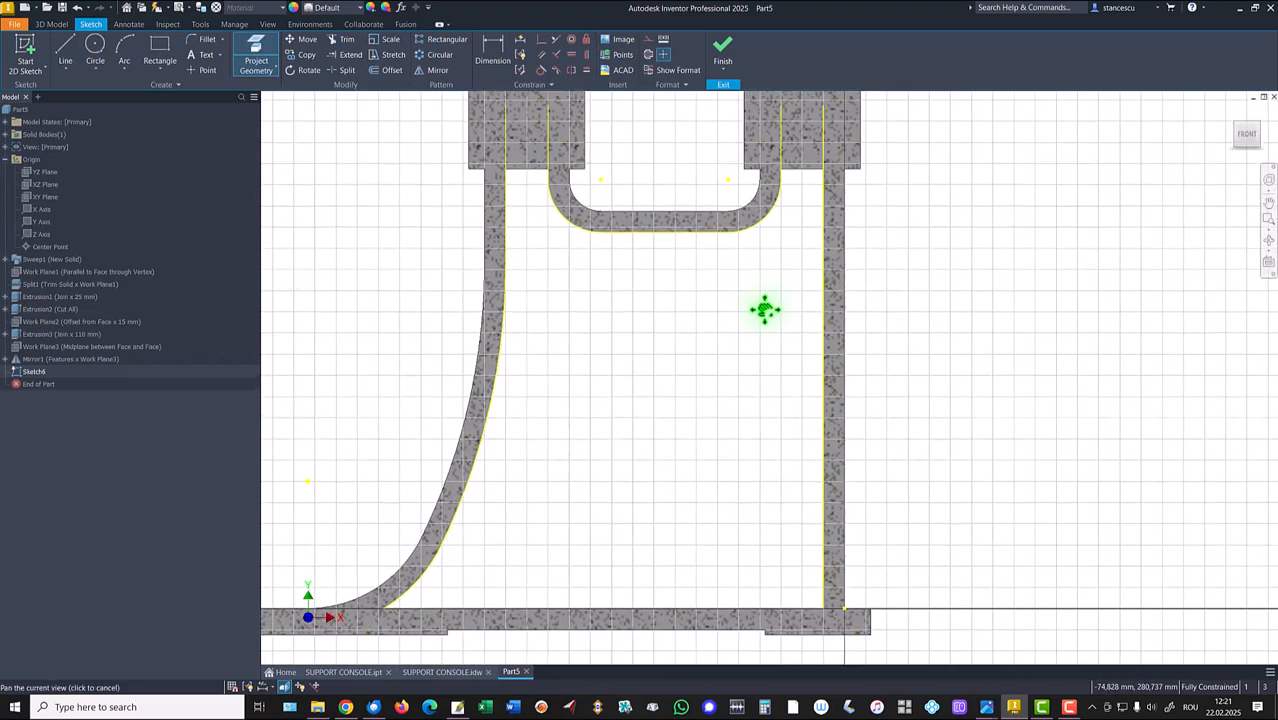
{"action": "scroll", "coordinate": [700, 390], "scroll_direction": "up", "scroll_amount": 3}
{"action": "scroll", "coordinate": [645, 430], "scroll_direction": "down", "scroll_amount": 3}
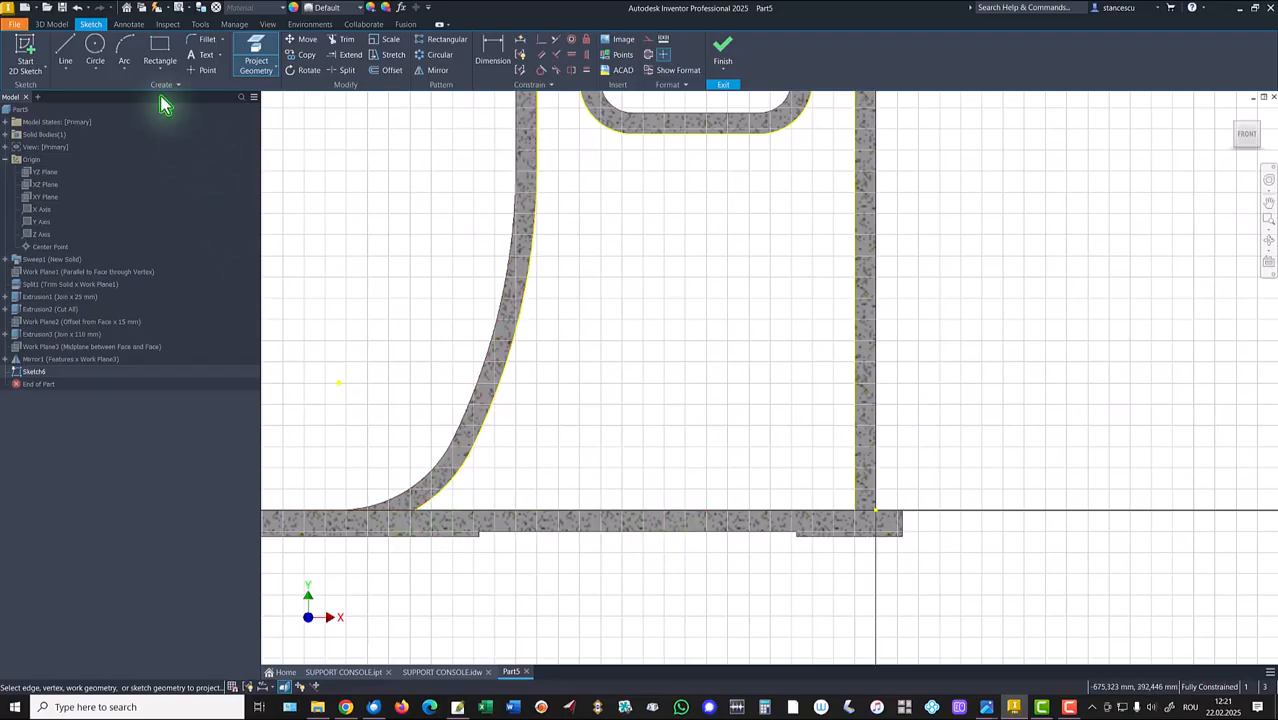
{"action": "left_click", "coordinate": [65, 50]}
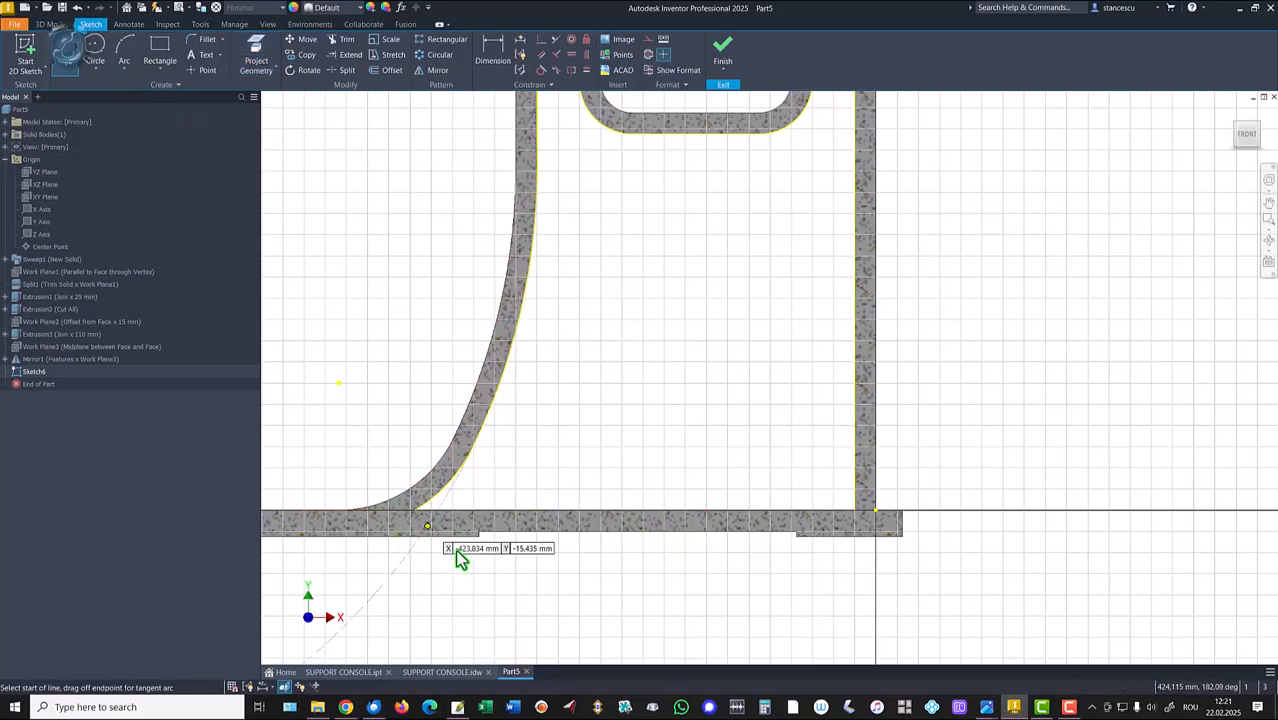
{"action": "left_click", "coordinate": [415, 511]}
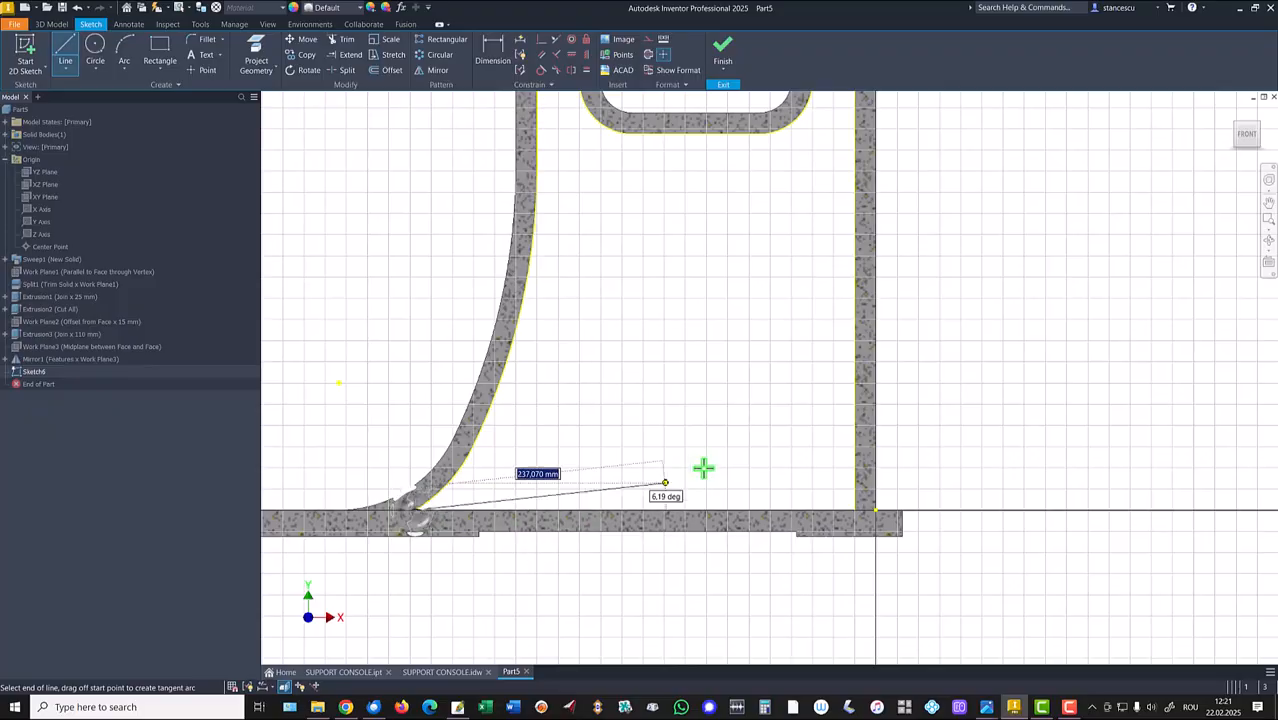
{"action": "double_click", "coordinate": [854, 511]}
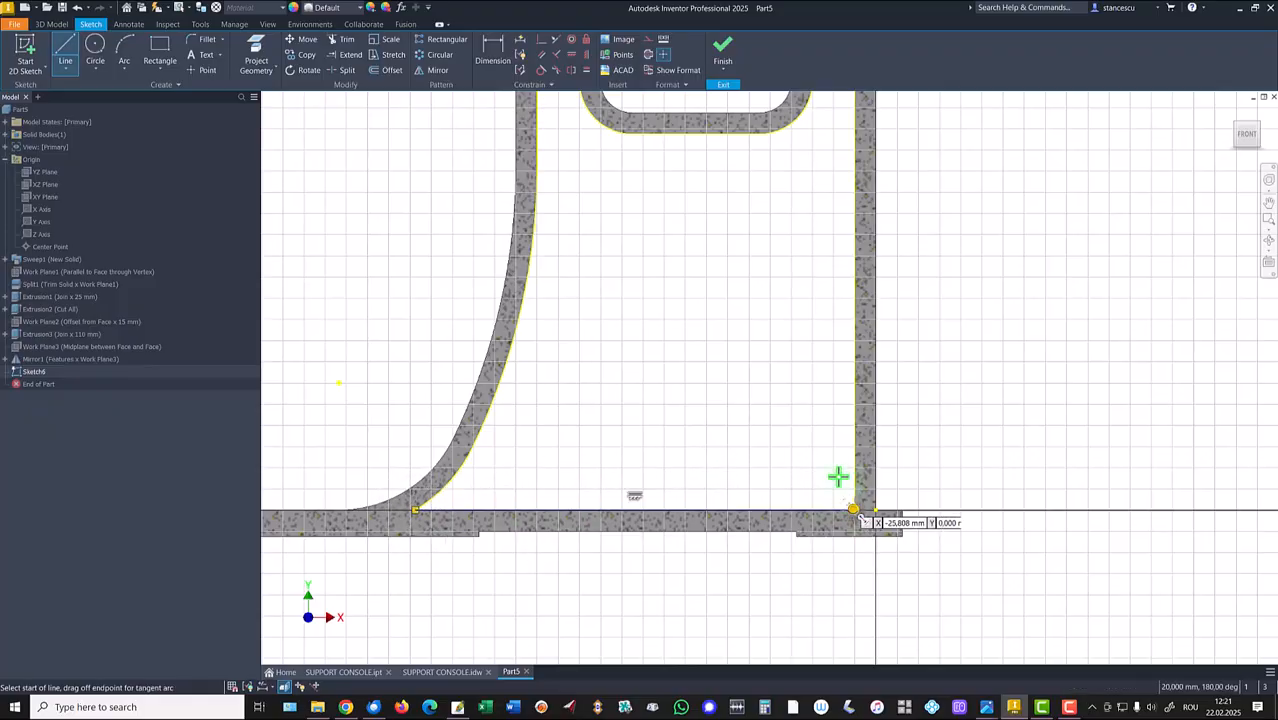
Draw two short horizontal lines inside the bosses, each joining the top ends of the projected leg edge and saddle edge.
{"action": "middle_click_drag", "start_coordinate": [708, 284], "coordinate": [738, 512]}
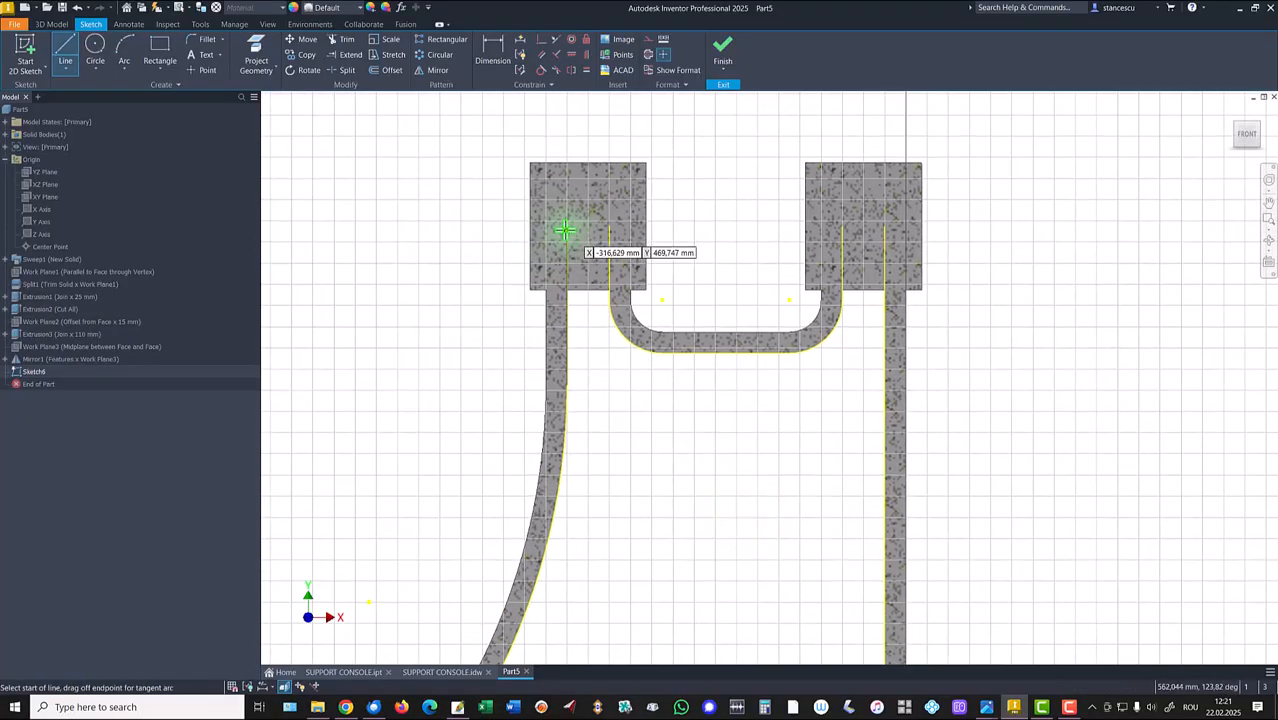
{"action": "left_click", "coordinate": [567, 226]}
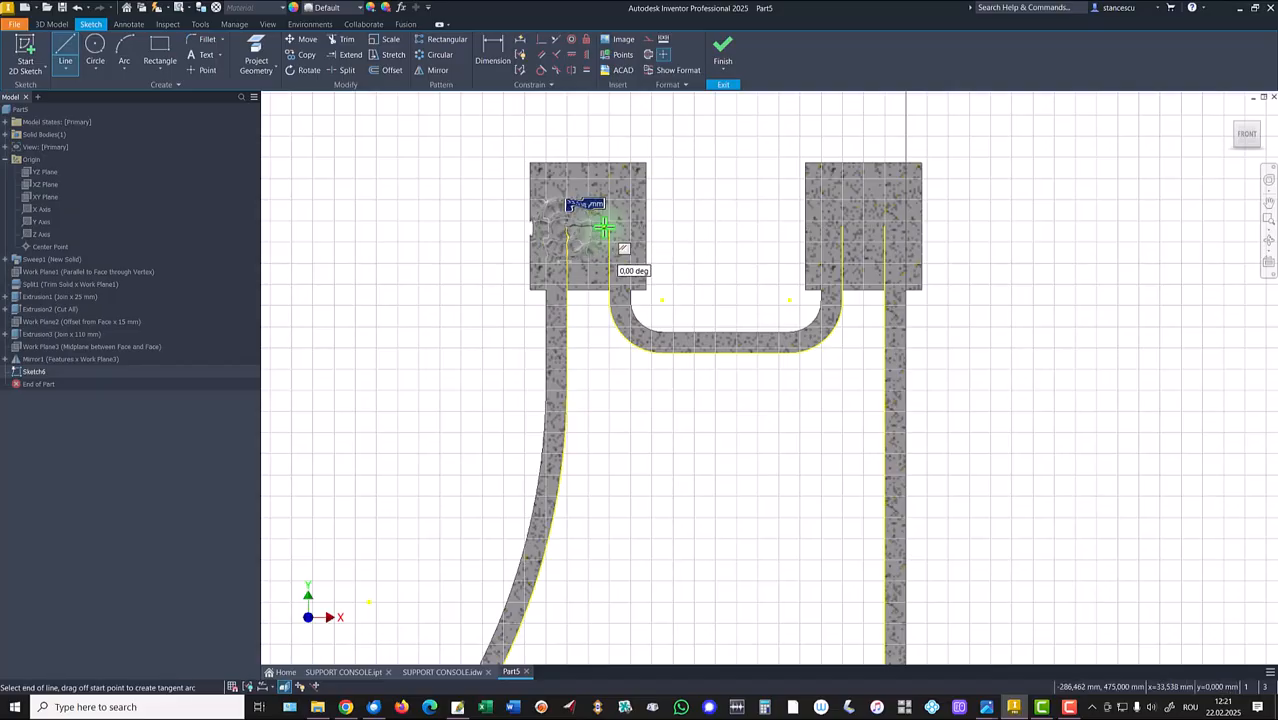
{"action": "double_click", "coordinate": [610, 227]}
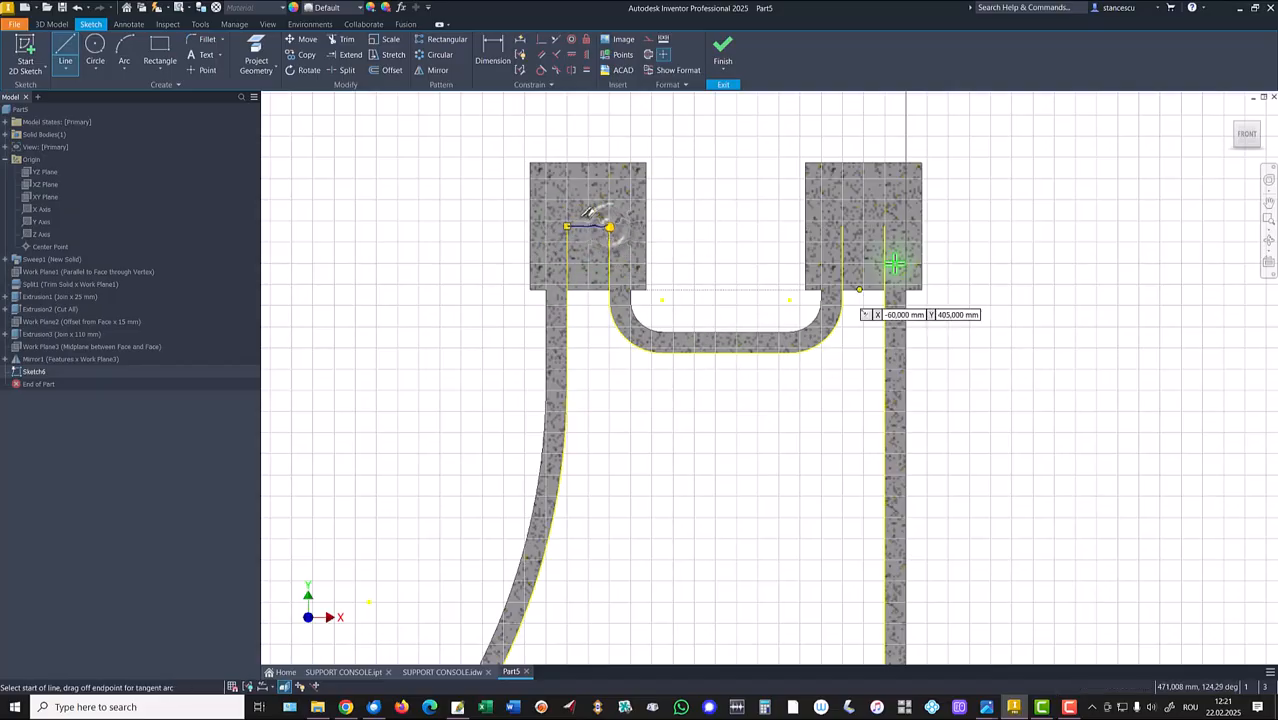
{"action": "left_click", "coordinate": [840, 222]}
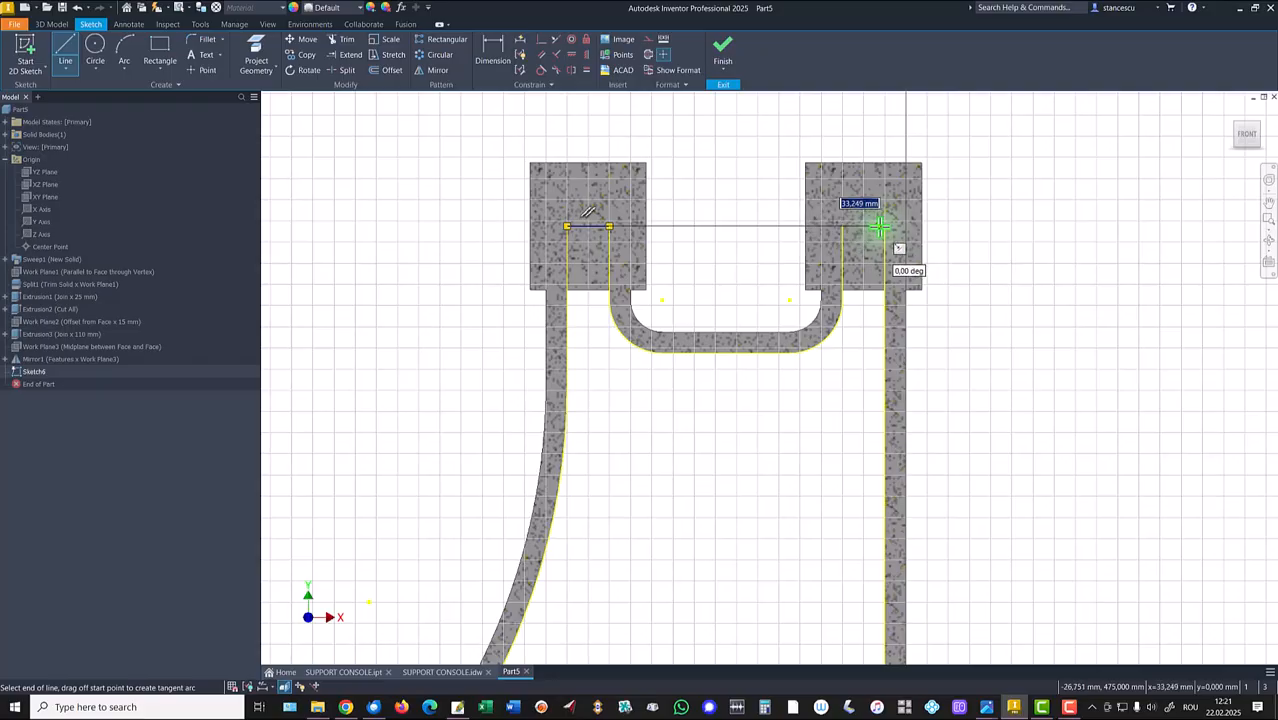
{"action": "double_click", "coordinate": [884, 227]}
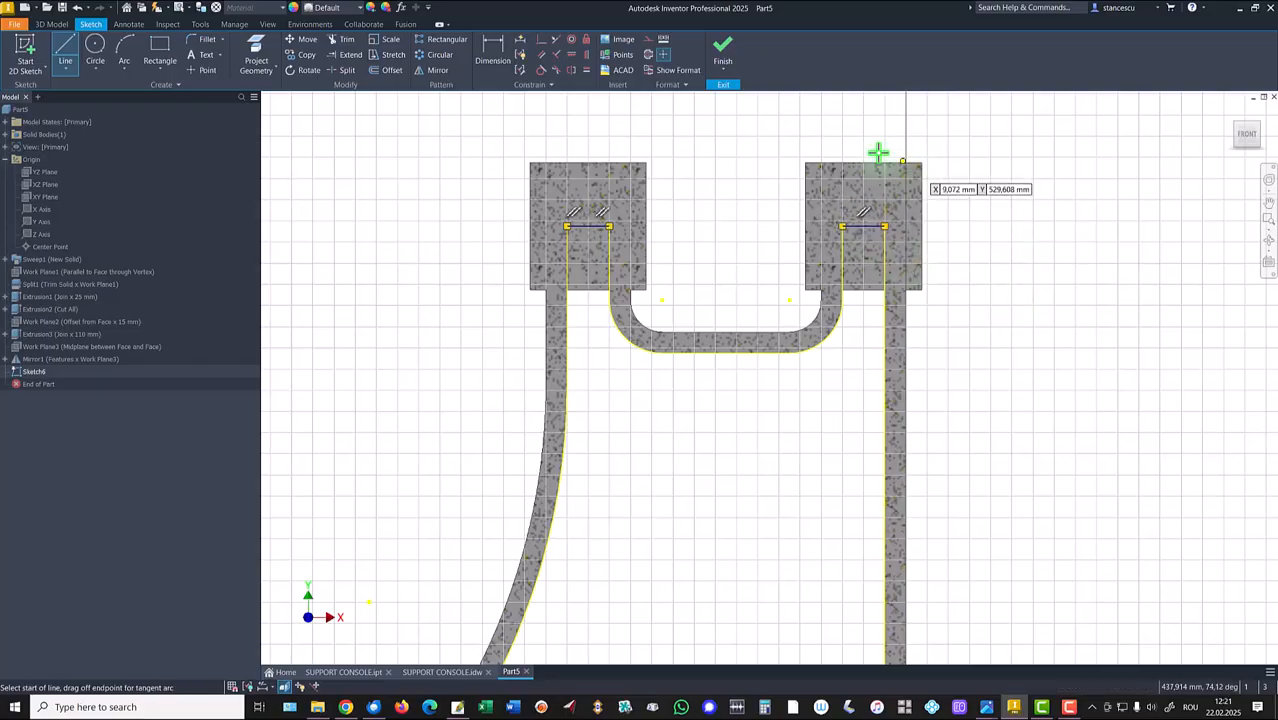
Finish the sketch and extrude the web profile symmetrically by 20 mm, joined to the body.
{"action": "left_click", "coordinate": [722, 50]}
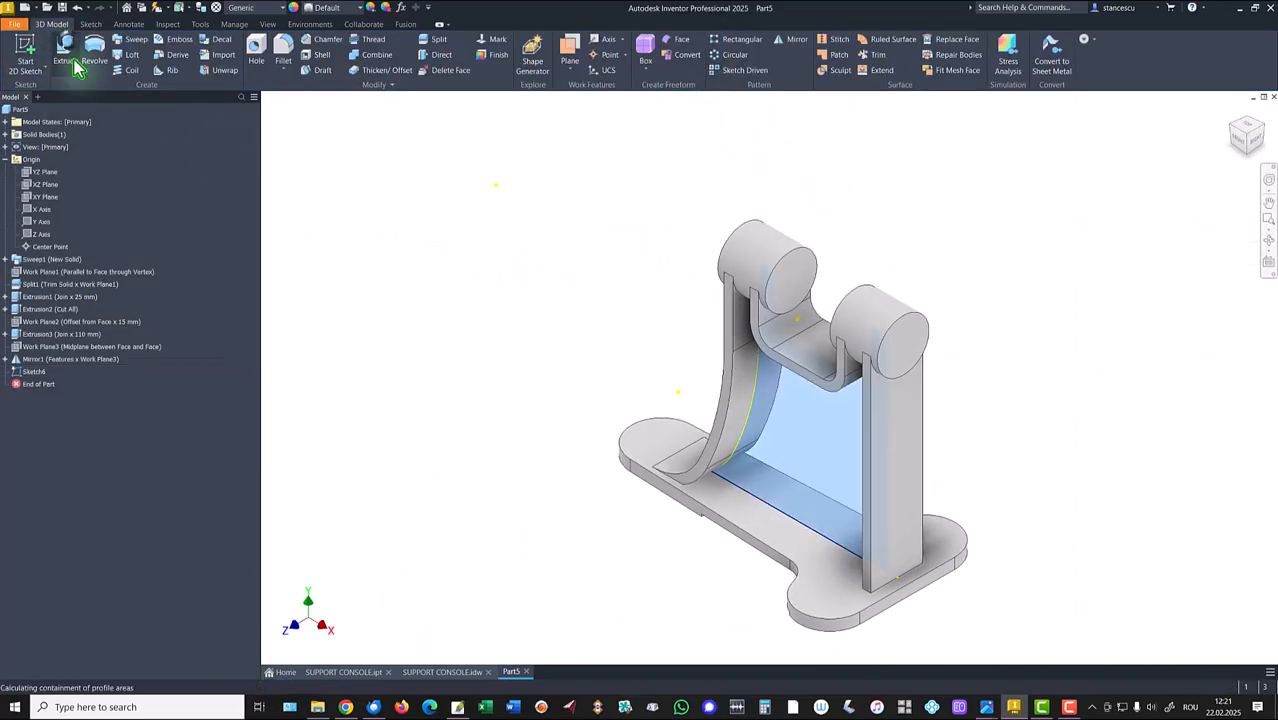
{"action": "left_click", "coordinate": [70, 55]}
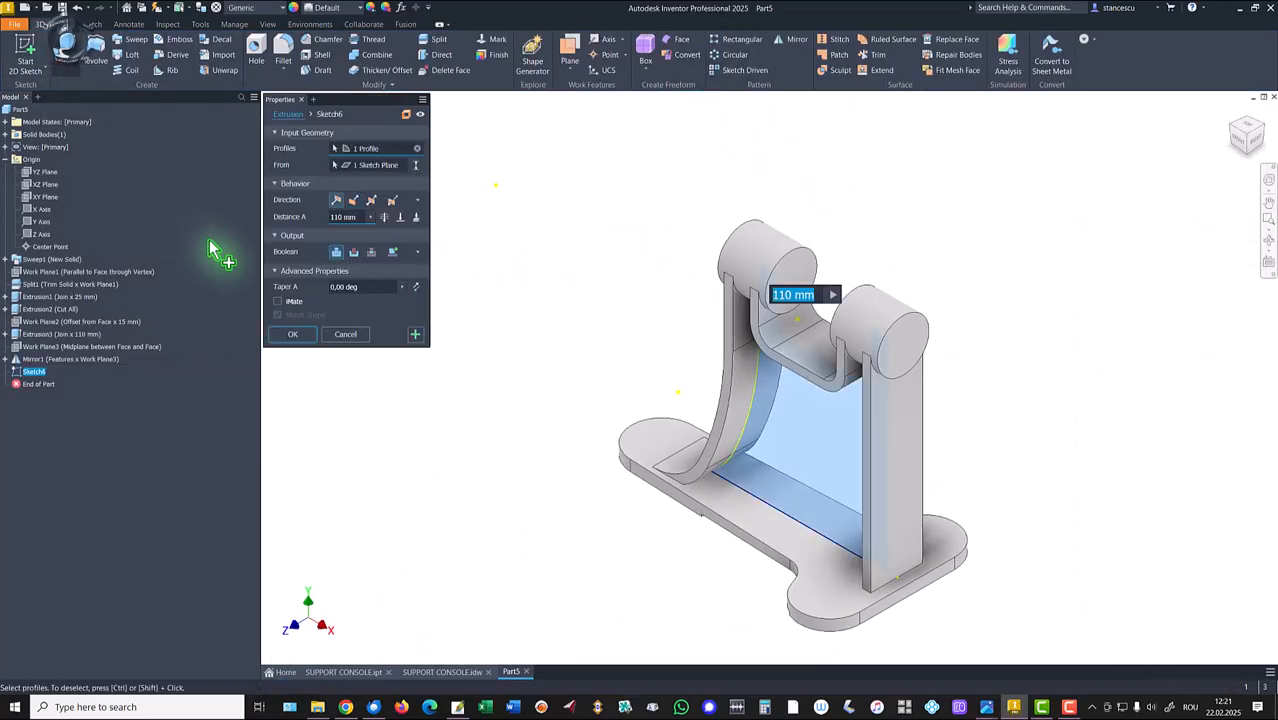
{"action": "left_click", "coordinate": [371, 200]}
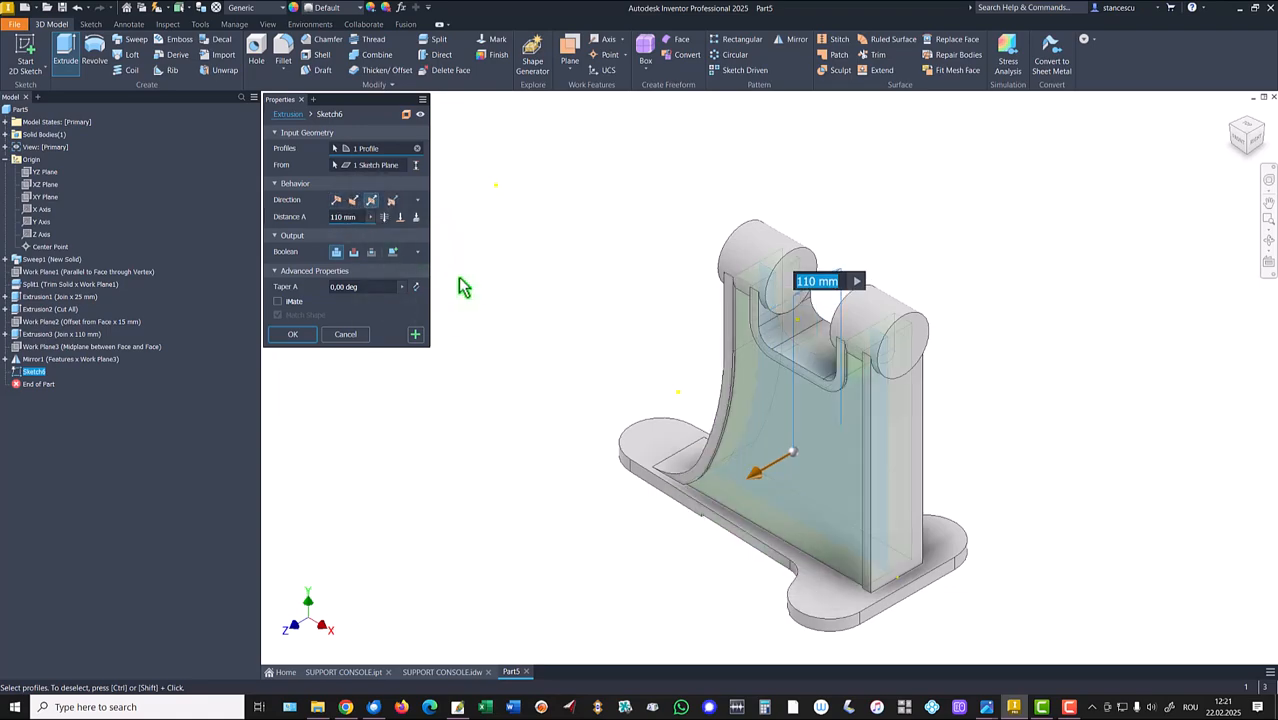
{"action": "type", "text": "20"}
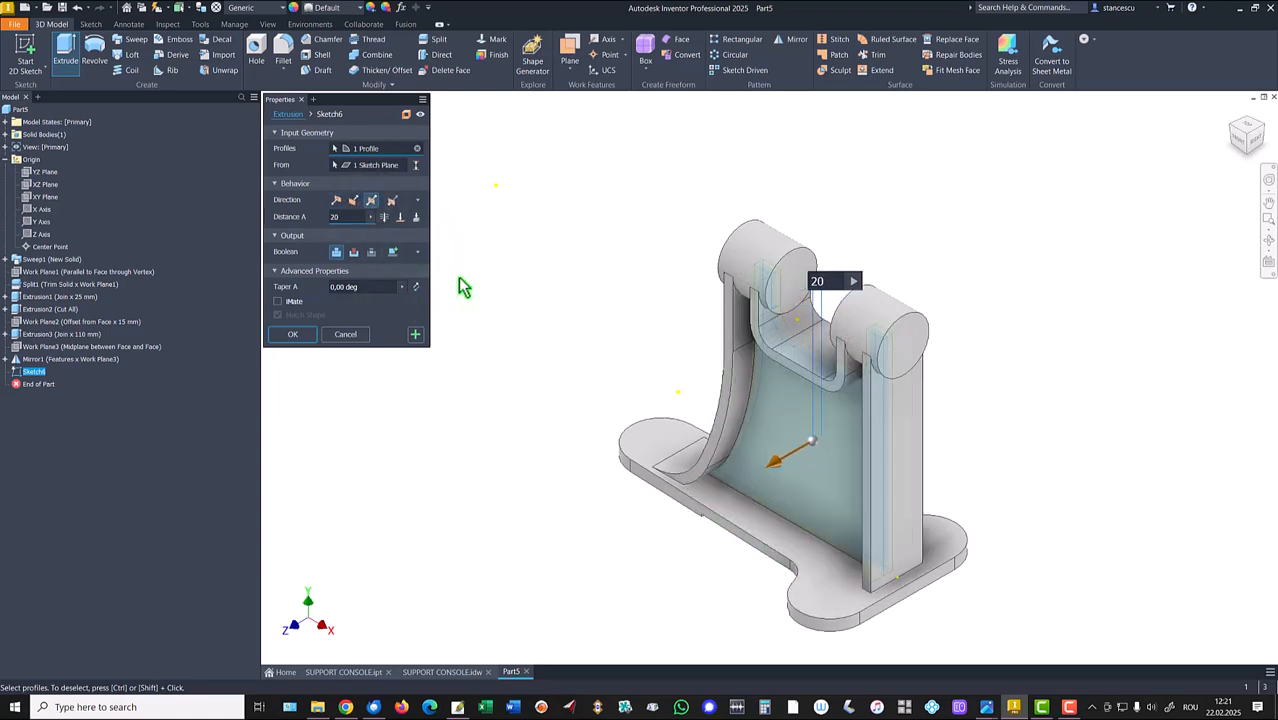
{"action": "left_click", "coordinate": [300, 335]}
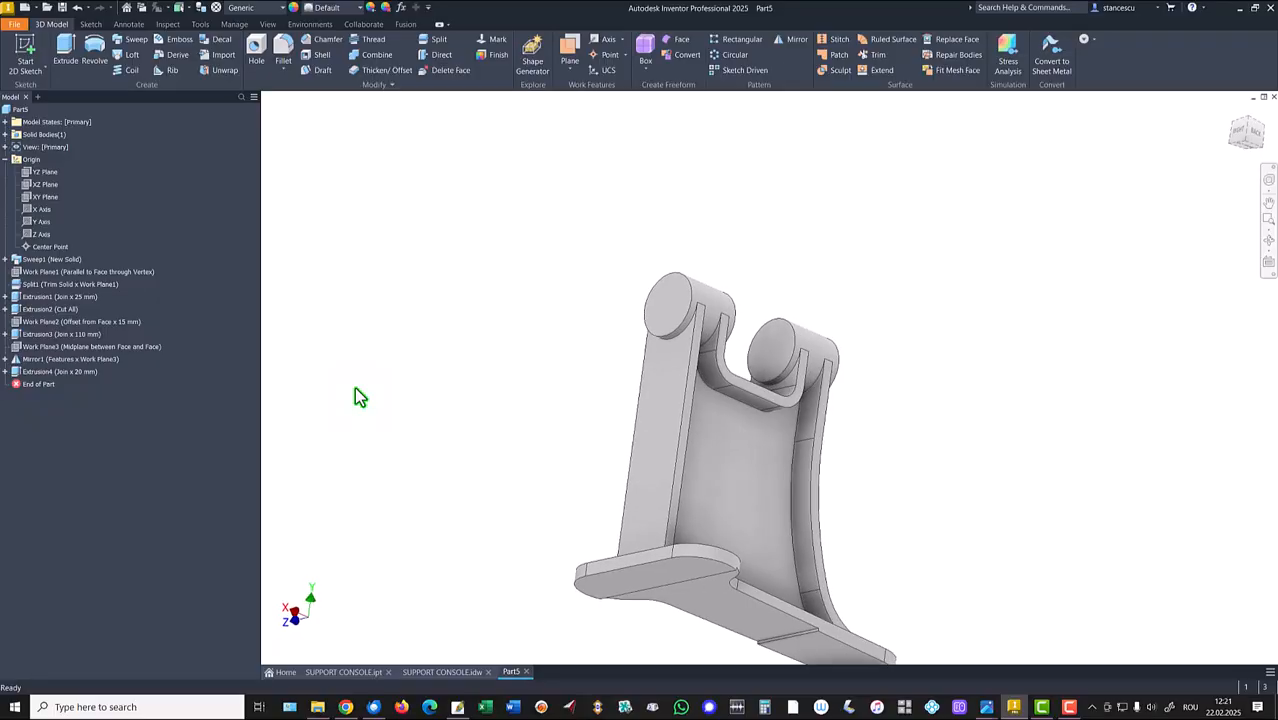
{"action": "key", "text": "F6"}
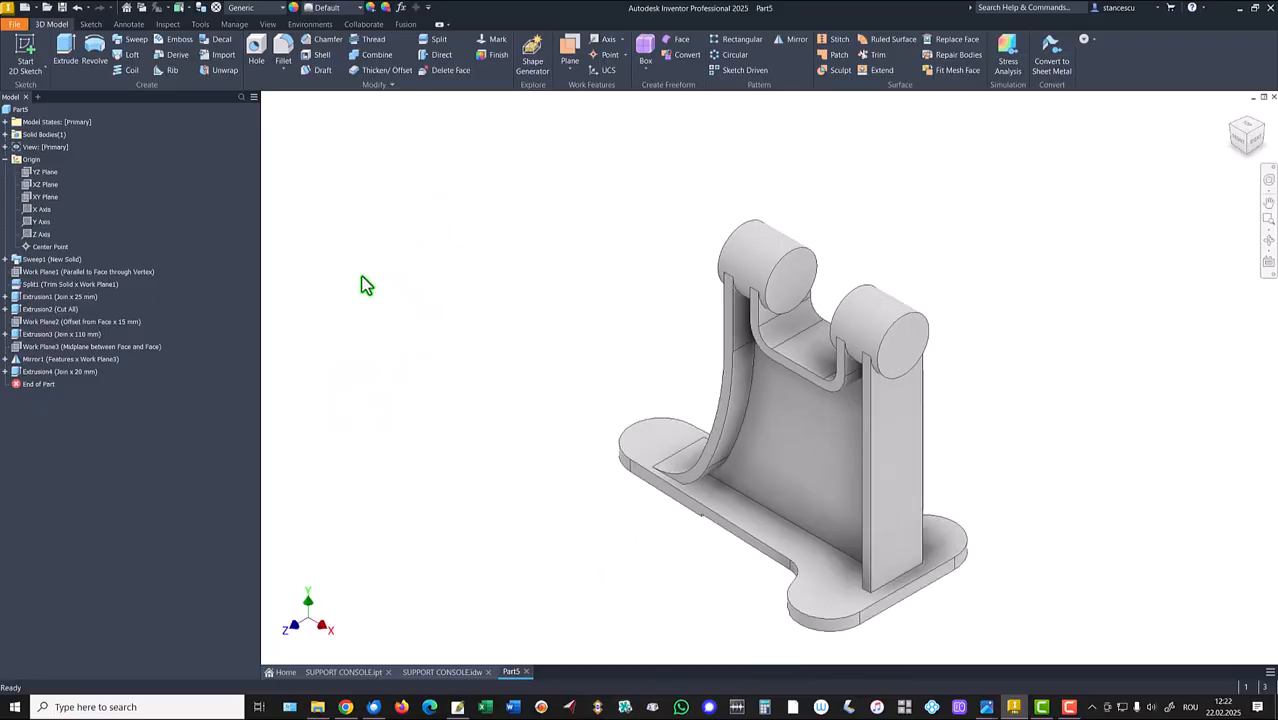
Check the web cutout in SUPPORT CONSOLE.idw and start a new sketch on Part5's front web face with the graphics sliced.
{"action": "left_click", "coordinate": [441, 673]}
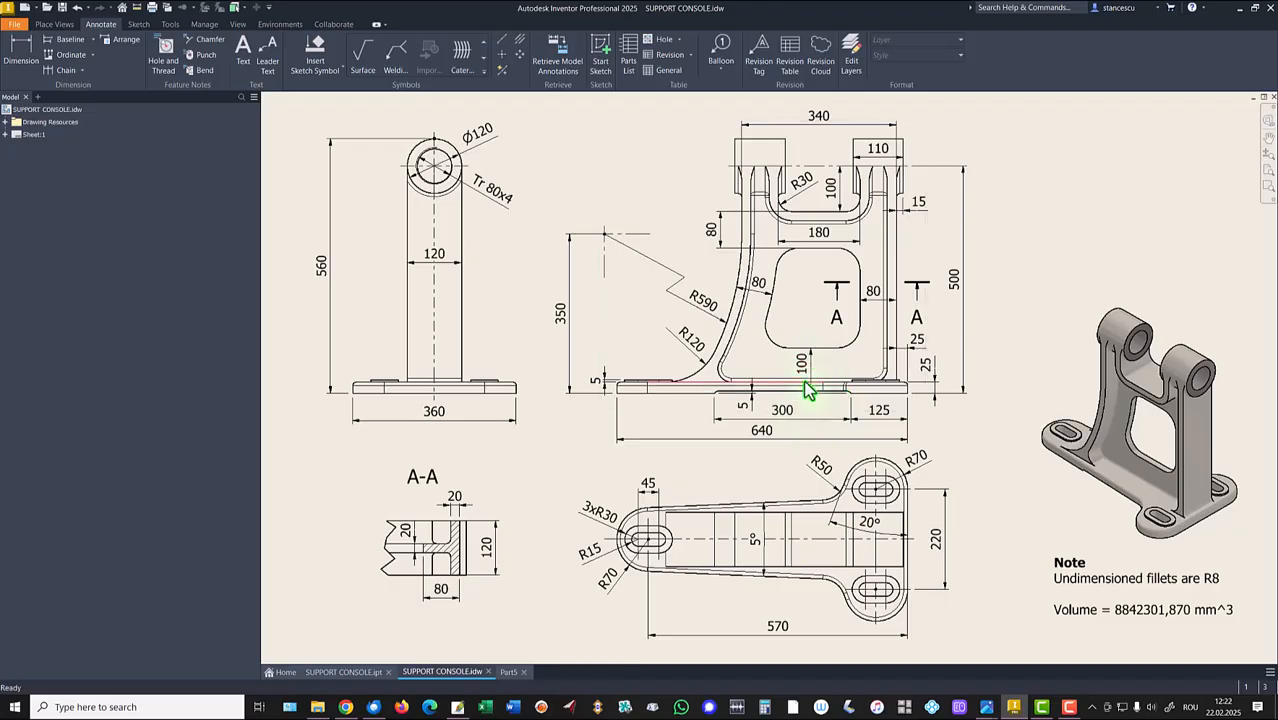
{"action": "left_click", "coordinate": [509, 672]}
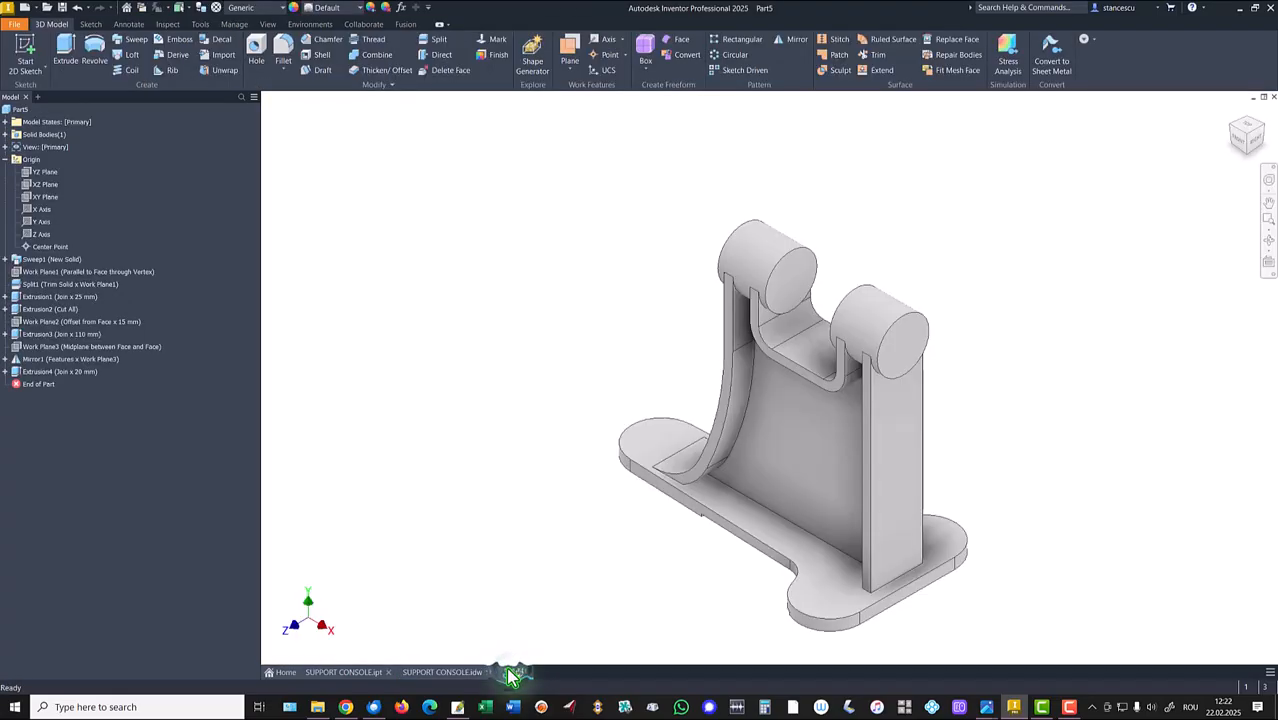
{"action": "left_click", "coordinate": [792, 436]}
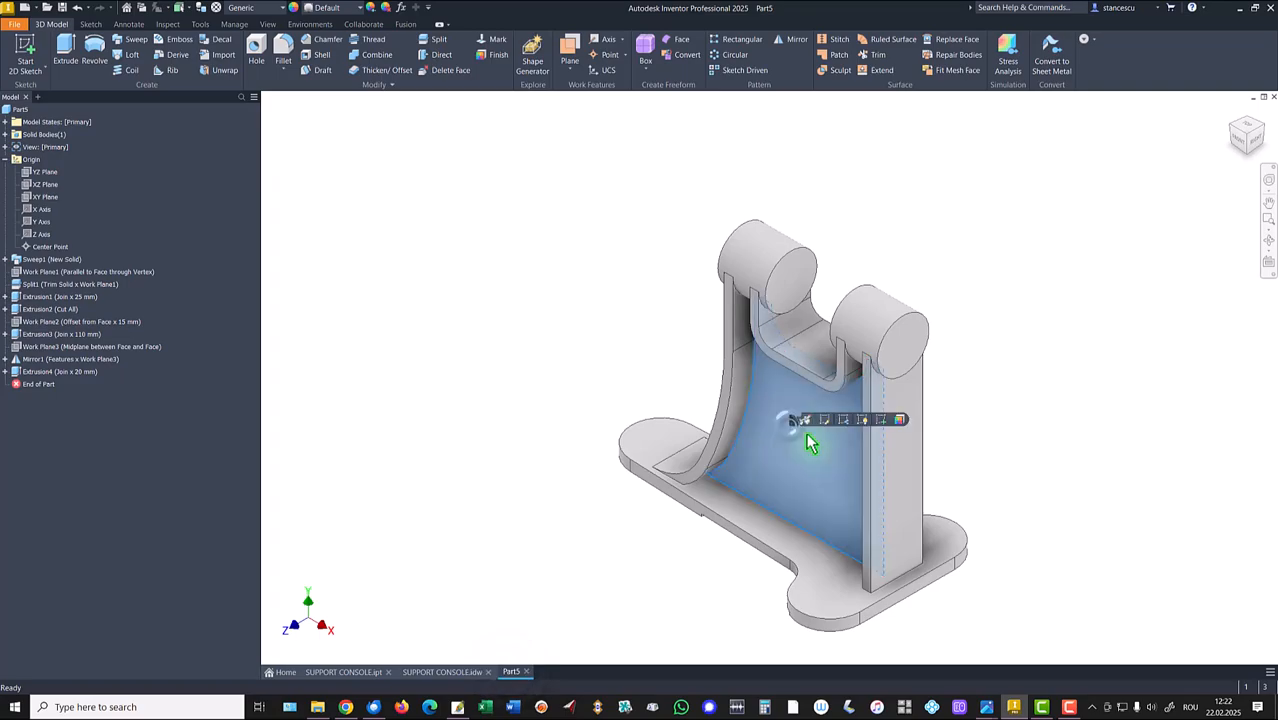
{"action": "left_click", "coordinate": [878, 420]}
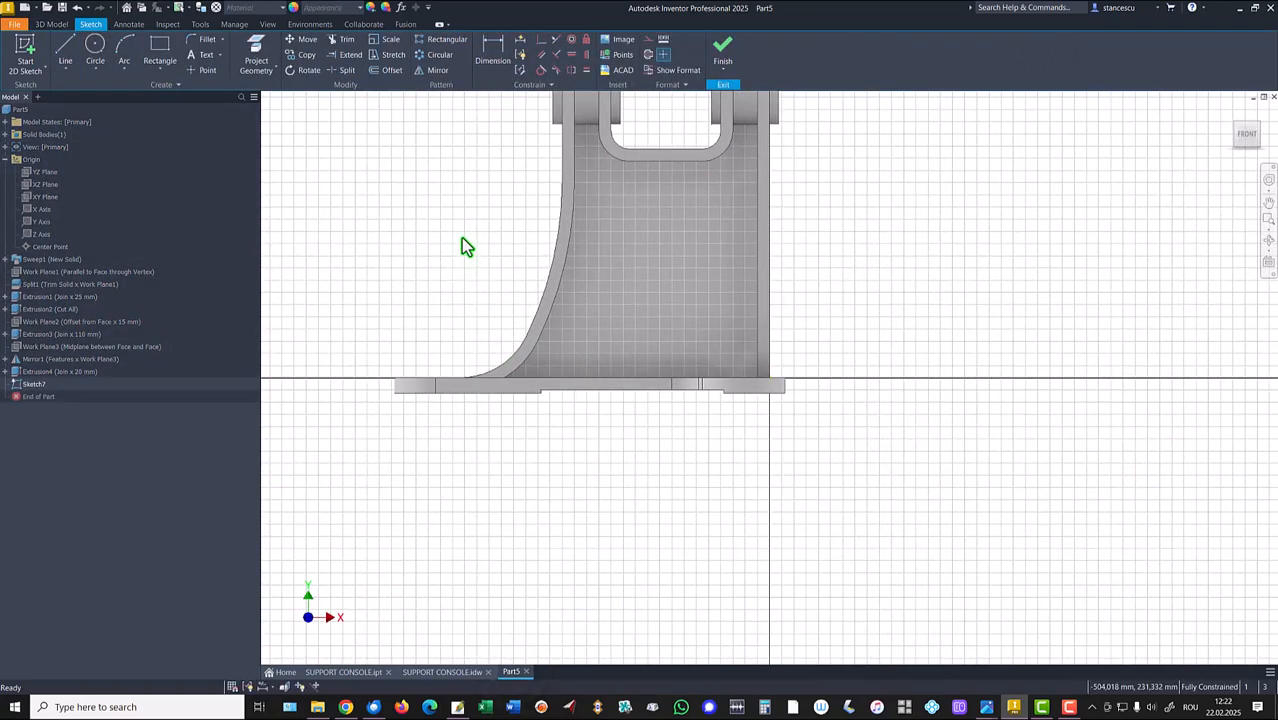
{"action": "key", "text": "F7"}
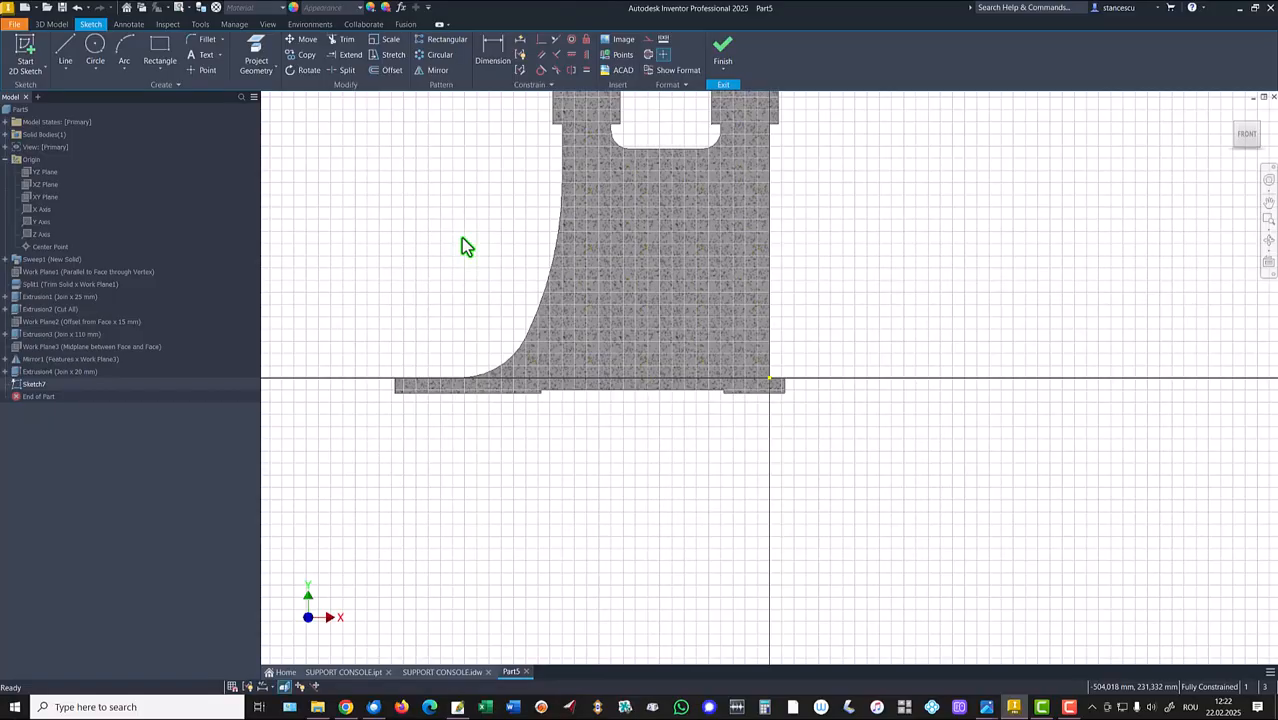
{"action": "key", "text": "Home"}
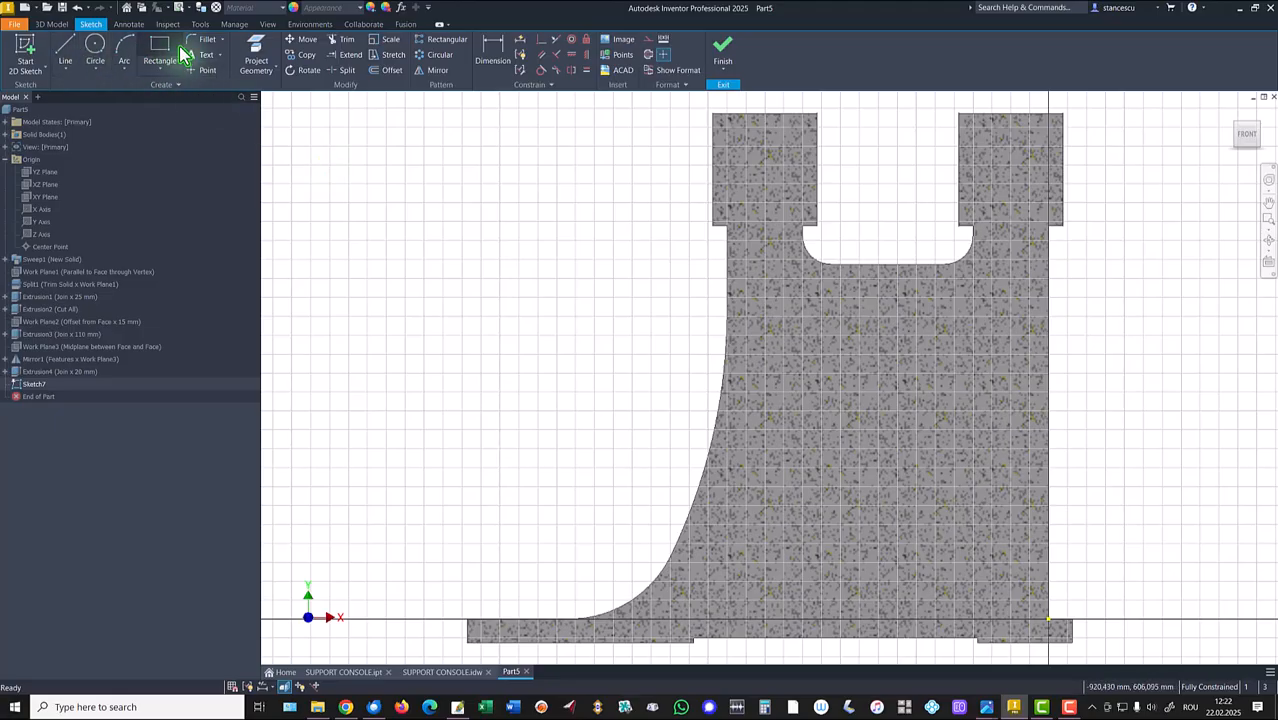
Project the curved leg's long outer arc, the saddle's horizontal inner edge, the straight leg's outer edge and the base's bottom edge.
{"action": "left_click", "coordinate": [259, 55]}
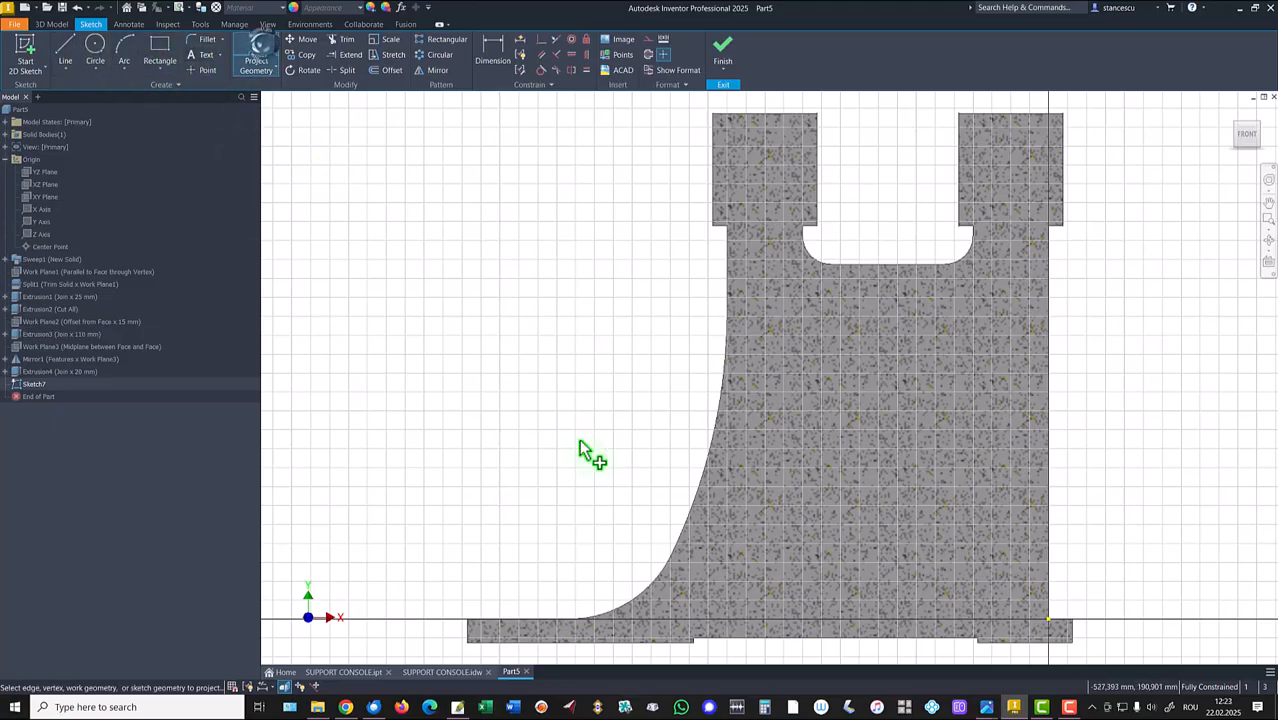
{"action": "left_click", "coordinate": [712, 466]}
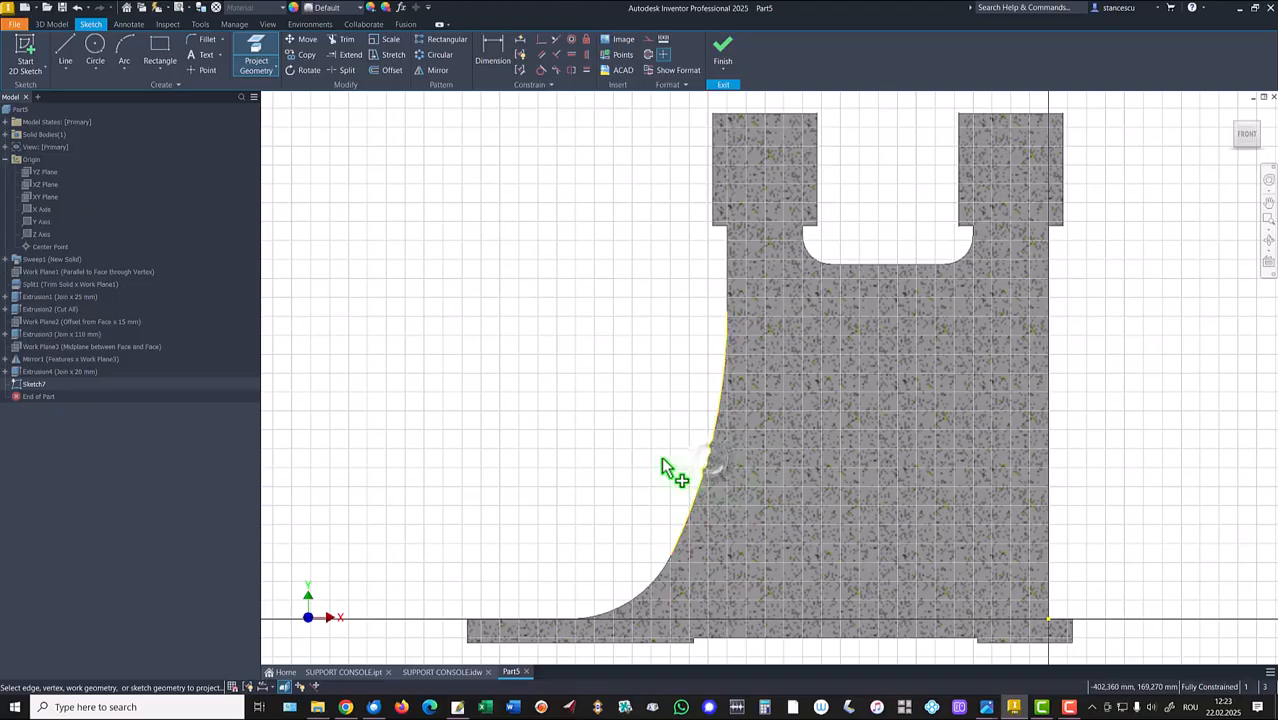
{"action": "left_click", "coordinate": [902, 266]}
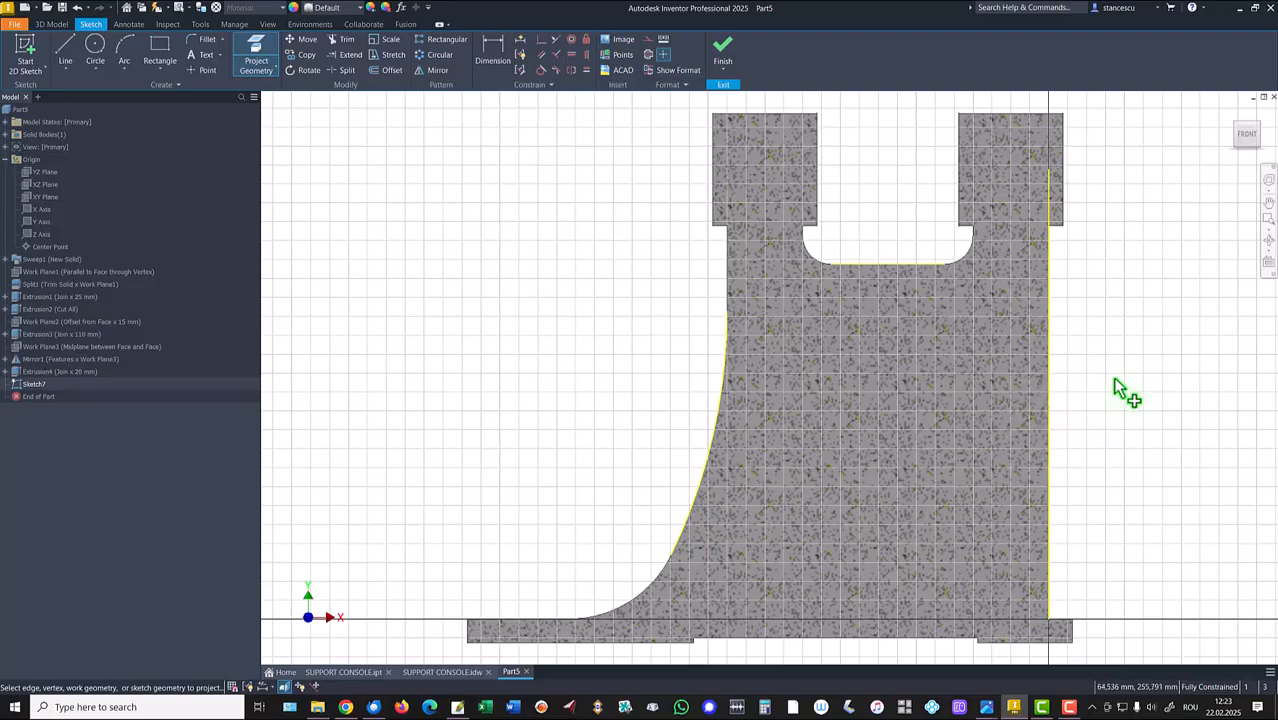
{"action": "left_click", "coordinate": [646, 640]}
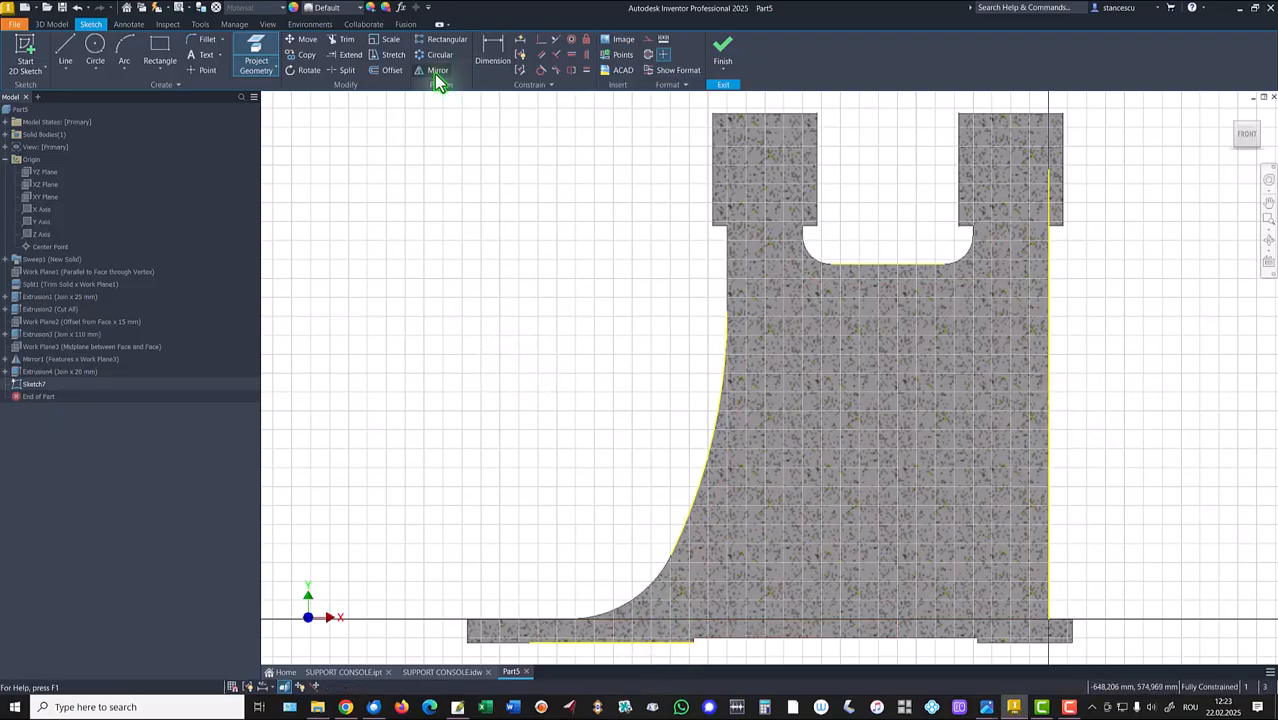
Offset the curved leg's projected arc and the saddle's projected horizontal edge 80 mm into the web.
{"action": "left_click", "coordinate": [386, 72]}
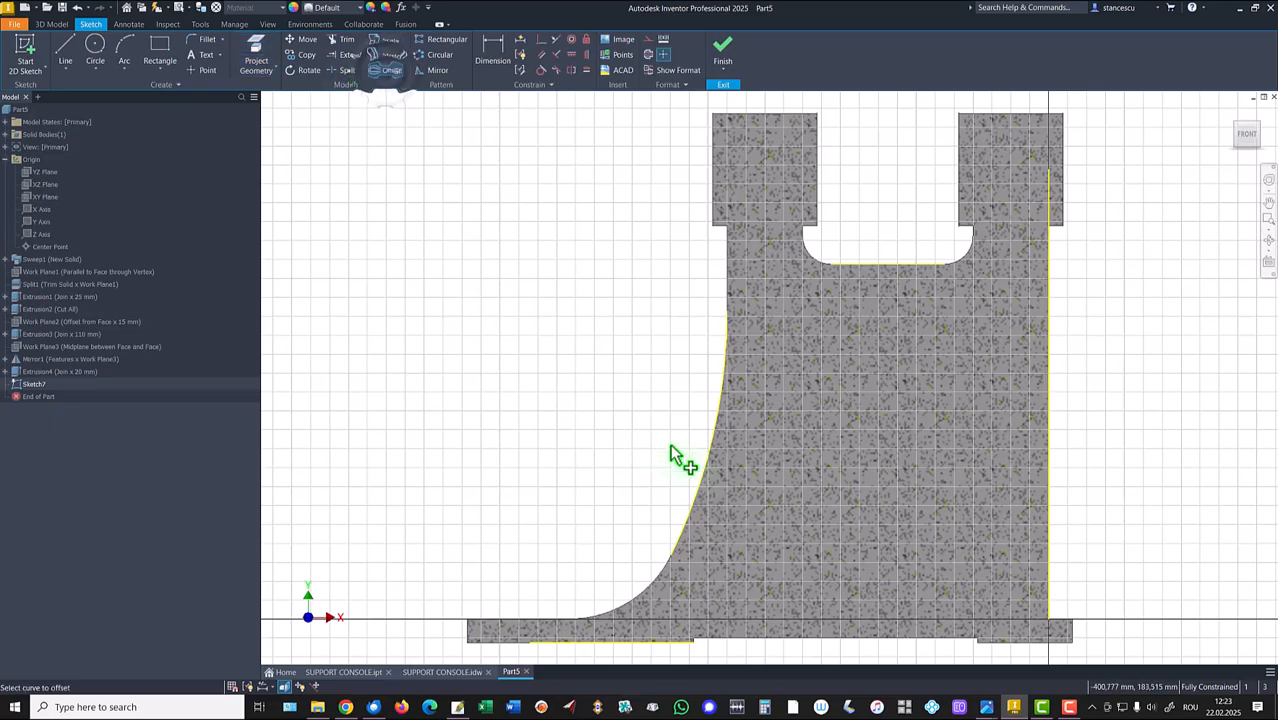
{"action": "left_click", "coordinate": [706, 468]}
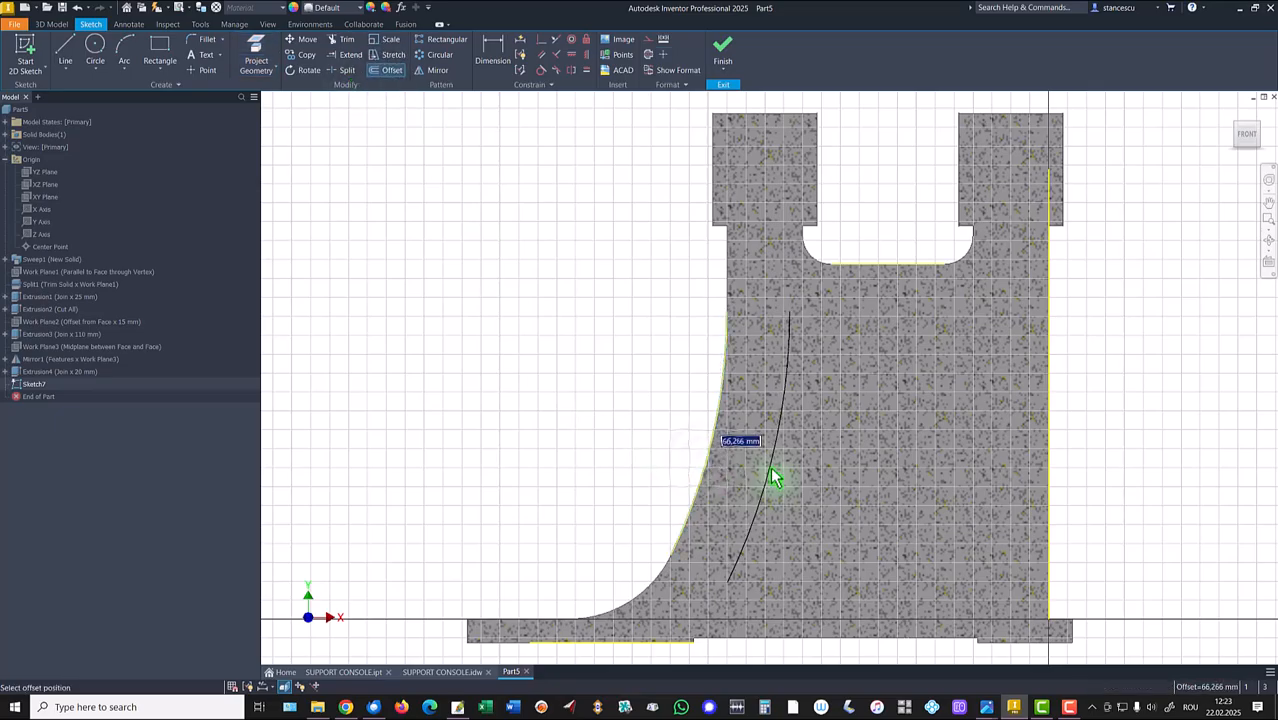
{"action": "type", "text": "80"}
{"action": "key", "text": "Return"}
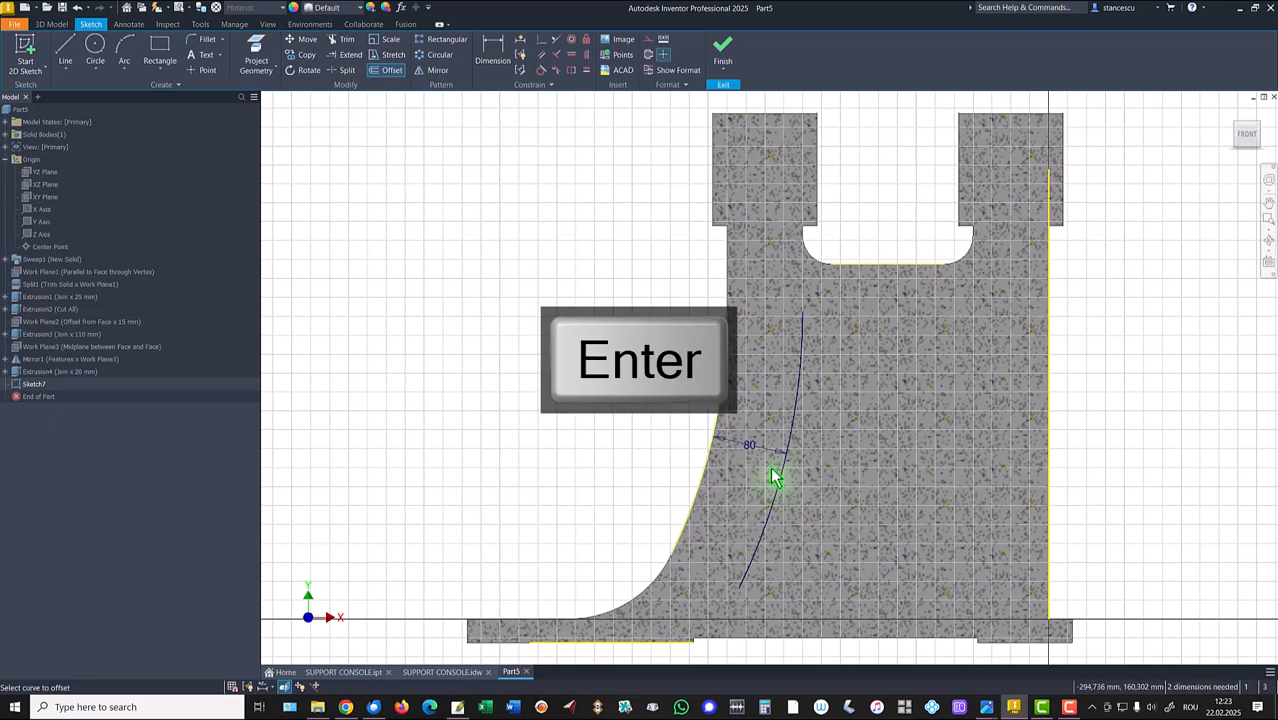
{"action": "left_click", "coordinate": [881, 266]}
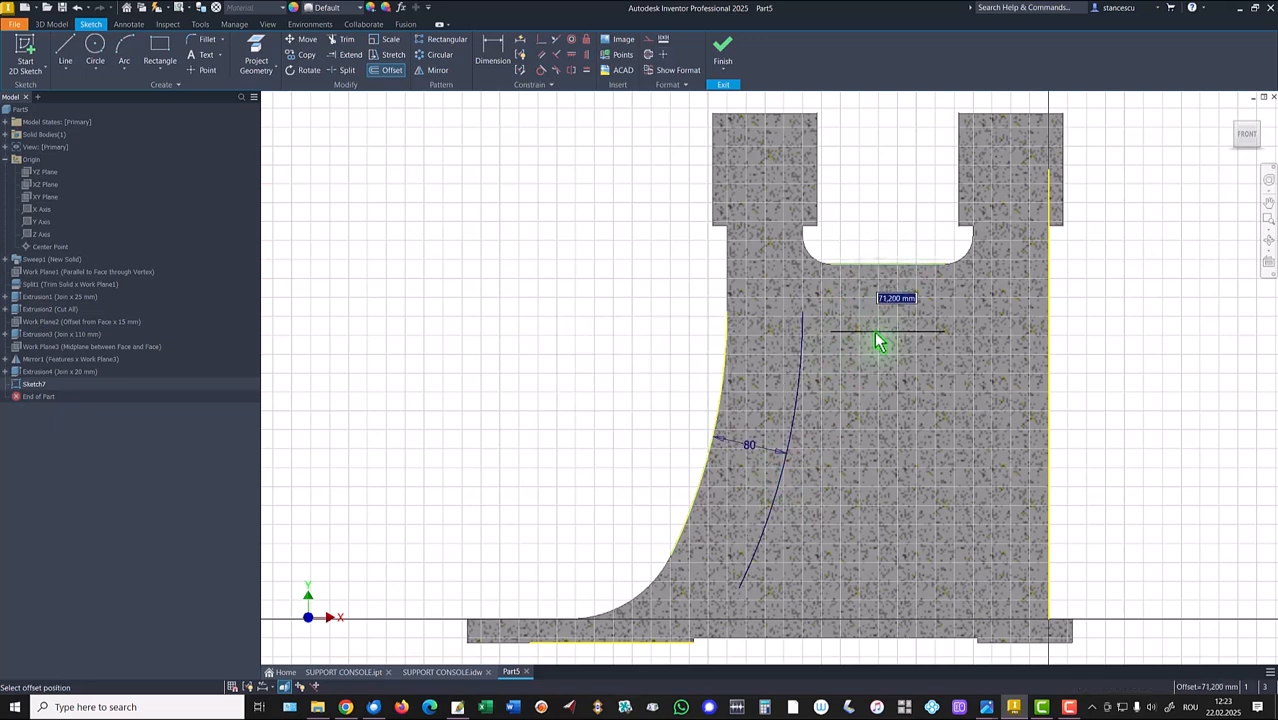
{"action": "key", "text": "Return"}
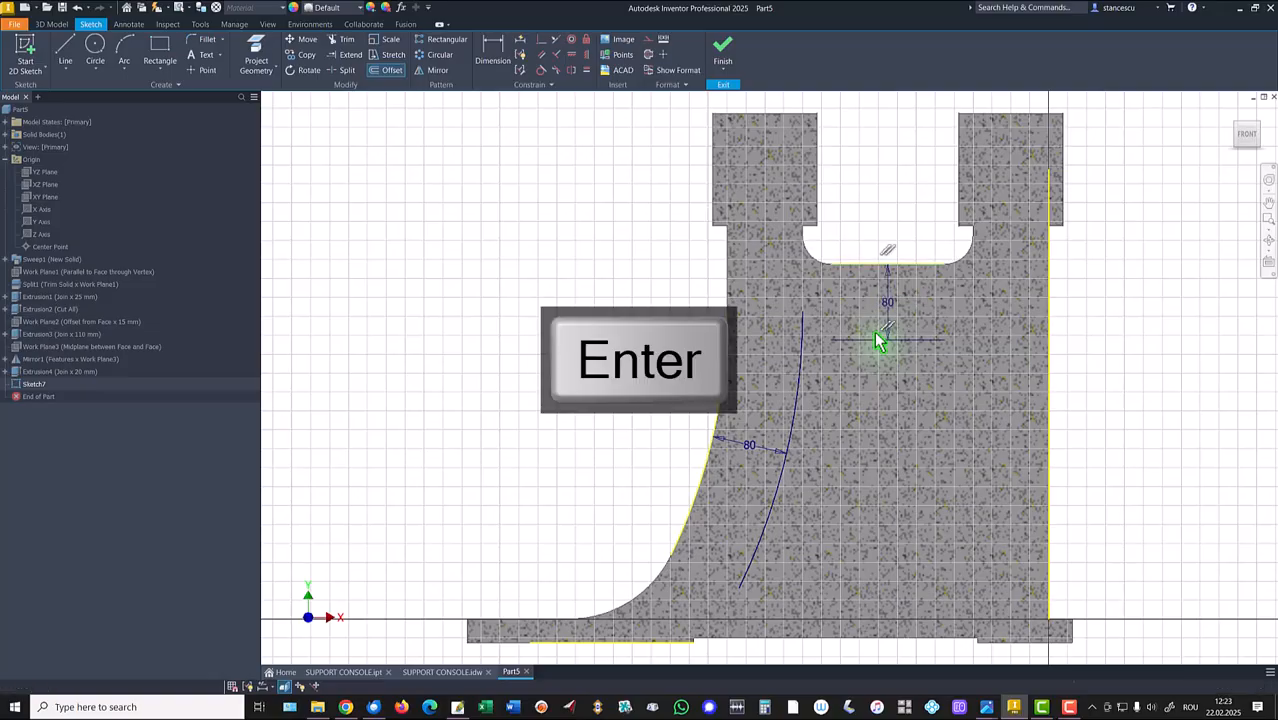
Offset the straight leg's projected outer edge 80 mm into the web and the base's projected bottom edge 100 mm upward.
{"action": "left_click", "coordinate": [1053, 420]}
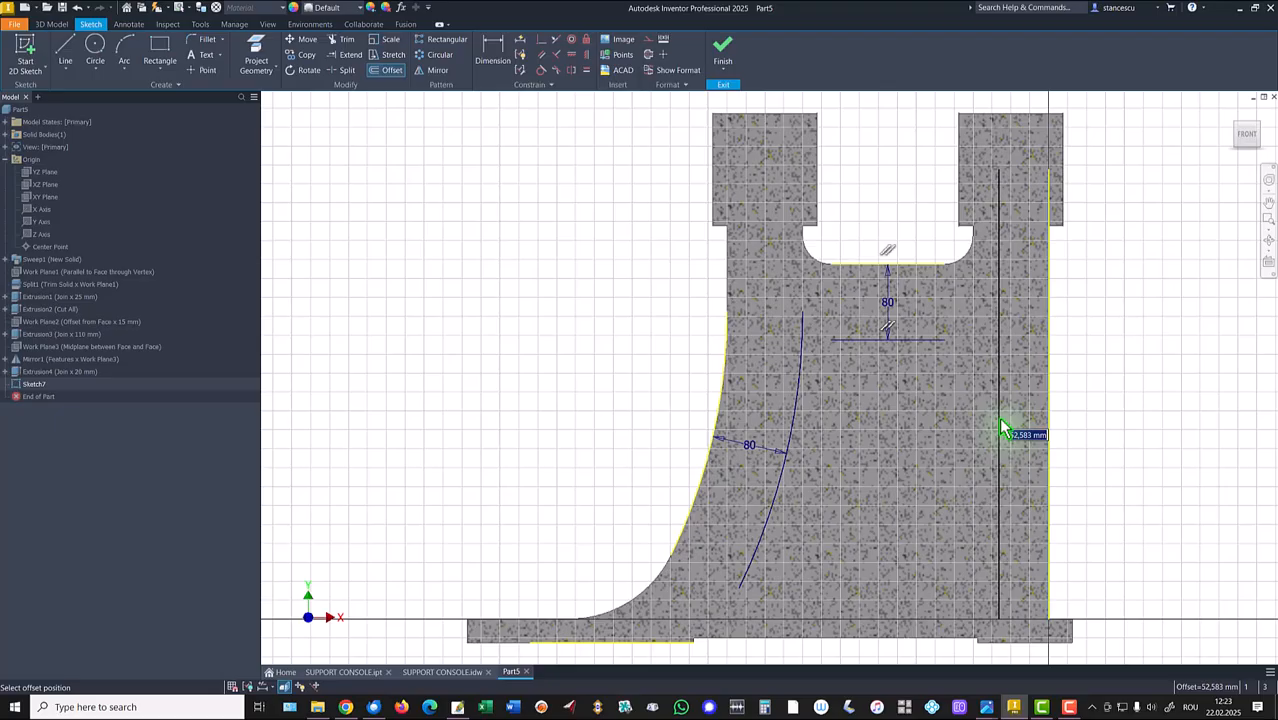
{"action": "type", "text": "80"}
{"action": "key", "text": "Return"}
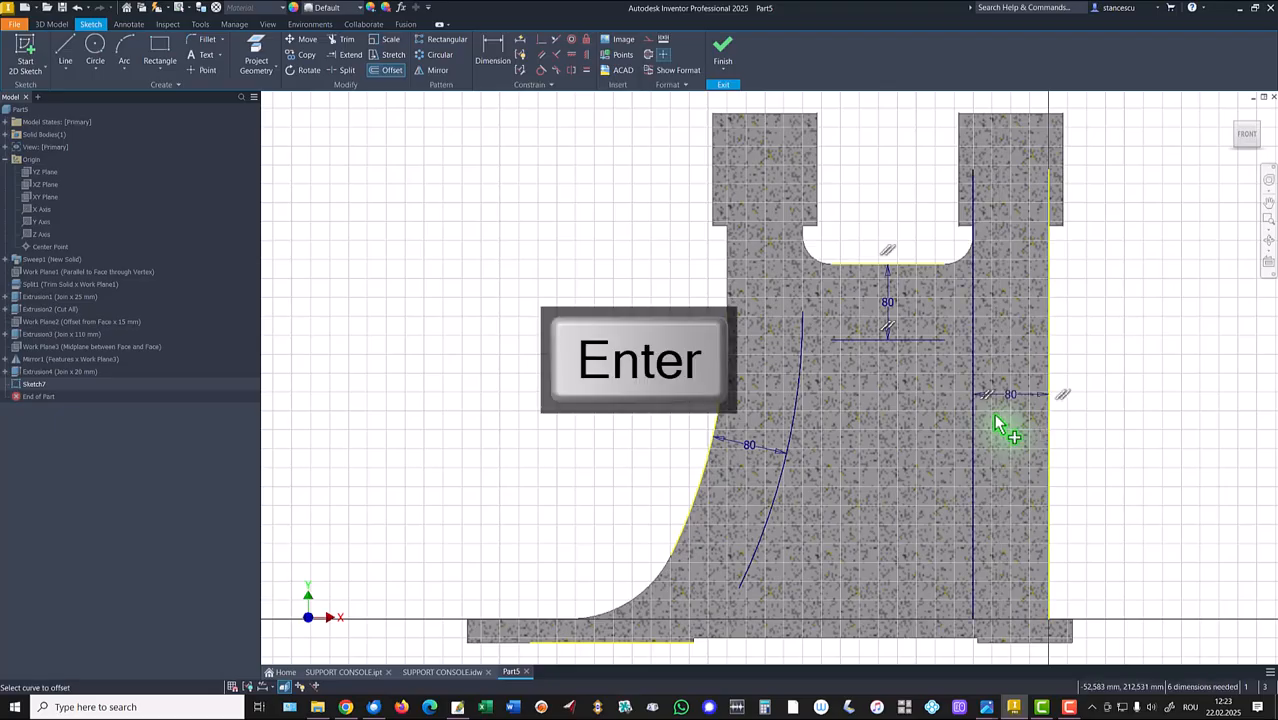
{"action": "left_click", "coordinate": [655, 648]}
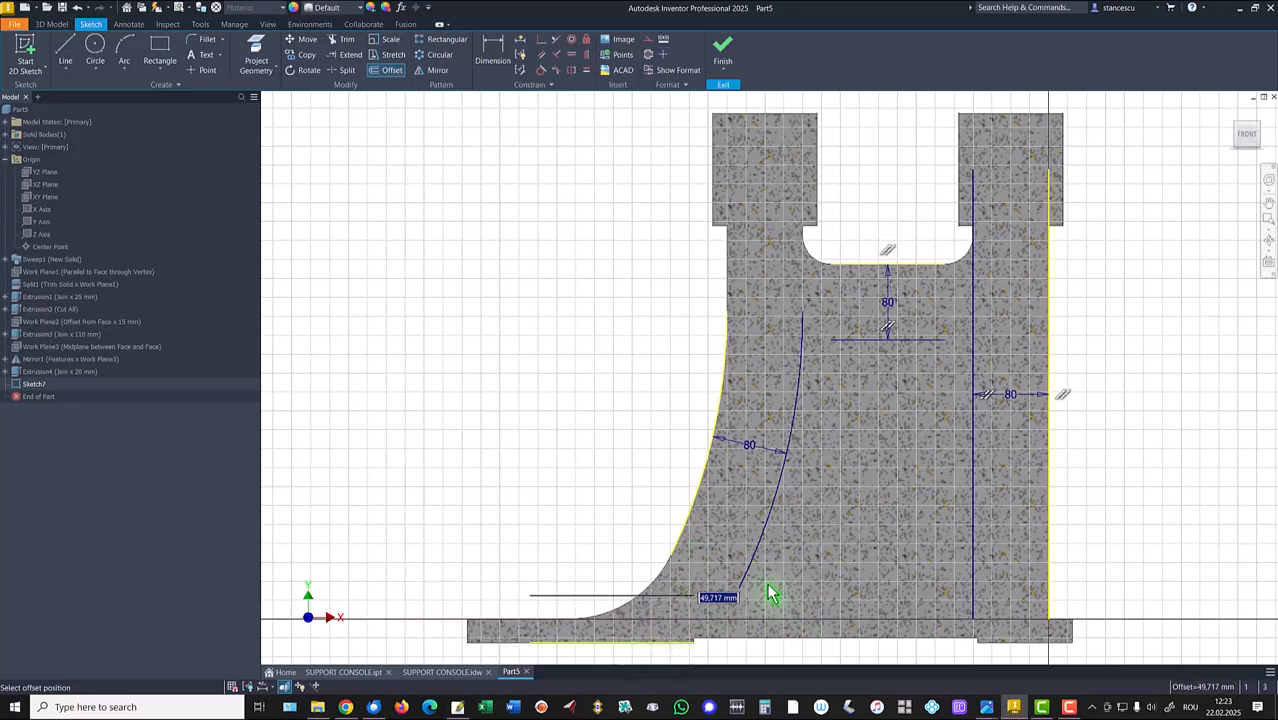
{"action": "type", "text": "100"}
{"action": "key", "text": "Return"}
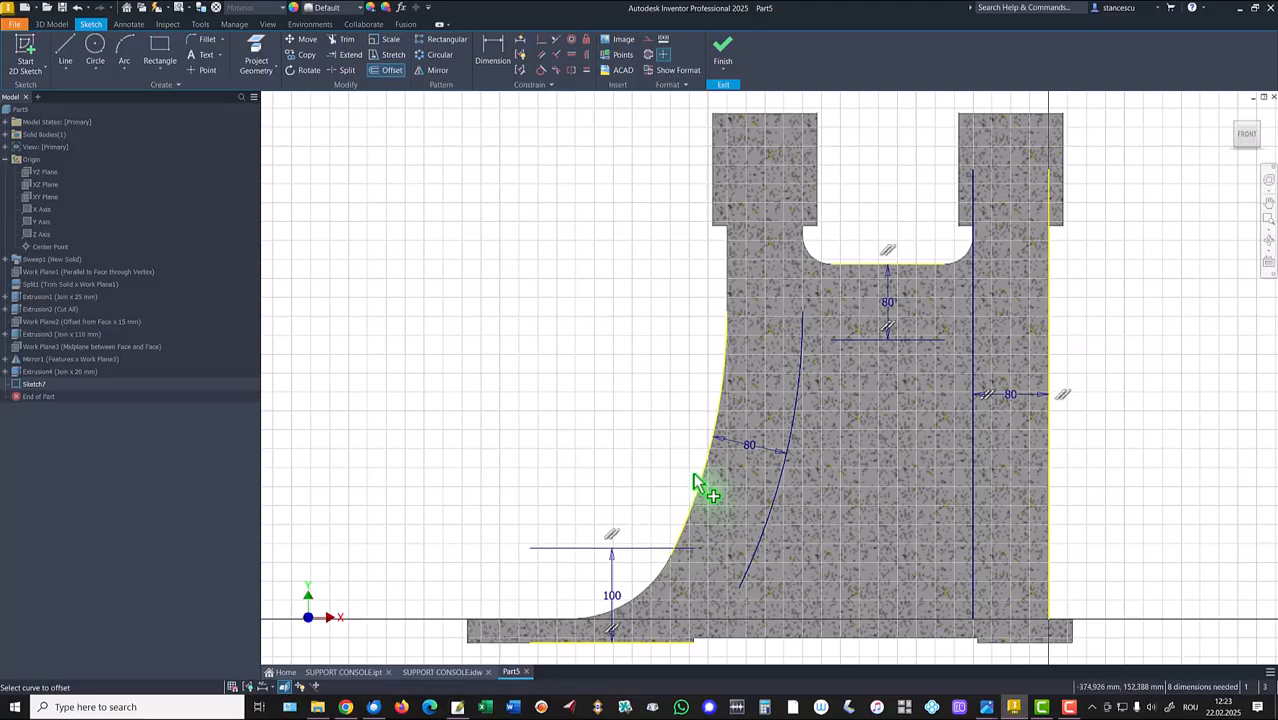
Extend the base's offset line to the straight leg's offset line and the saddle's offset line to both side offsets.
{"action": "left_click", "coordinate": [347, 55]}
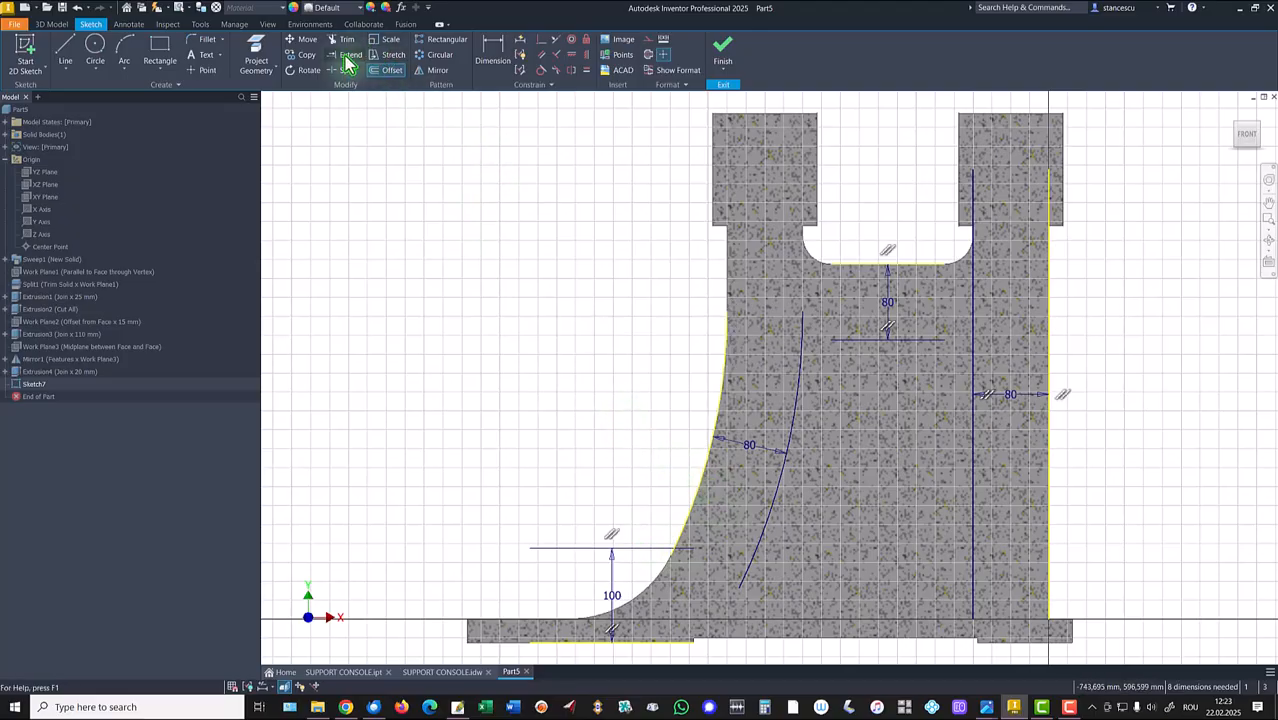
{"action": "left_click", "coordinate": [699, 553]}
{"action": "left_click", "coordinate": [745, 558]}
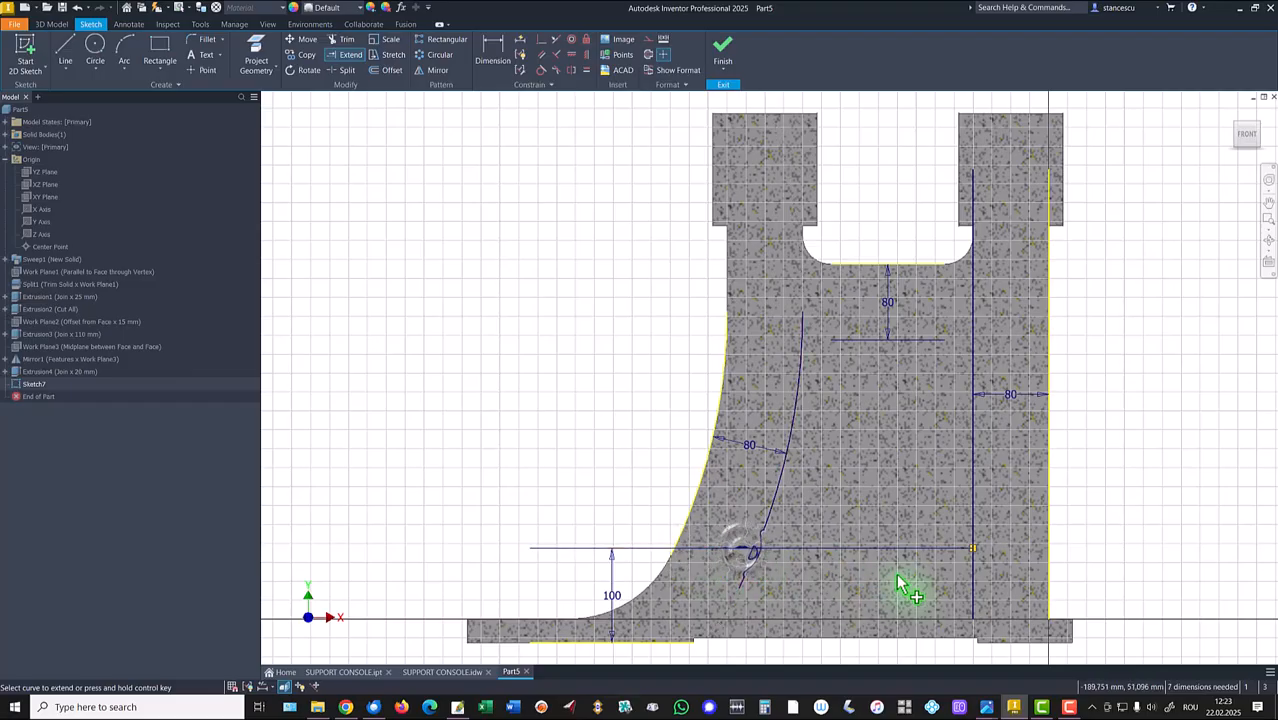
{"action": "left_click", "coordinate": [920, 339]}
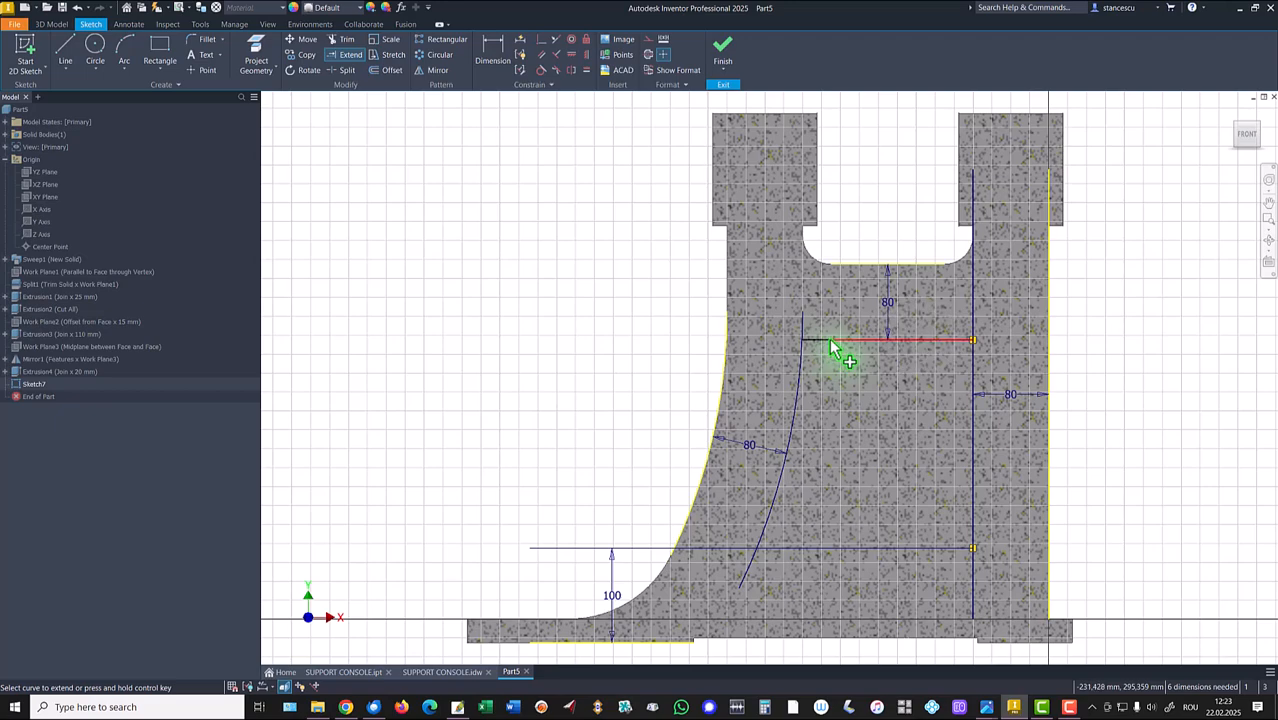
{"action": "left_click", "coordinate": [838, 348]}
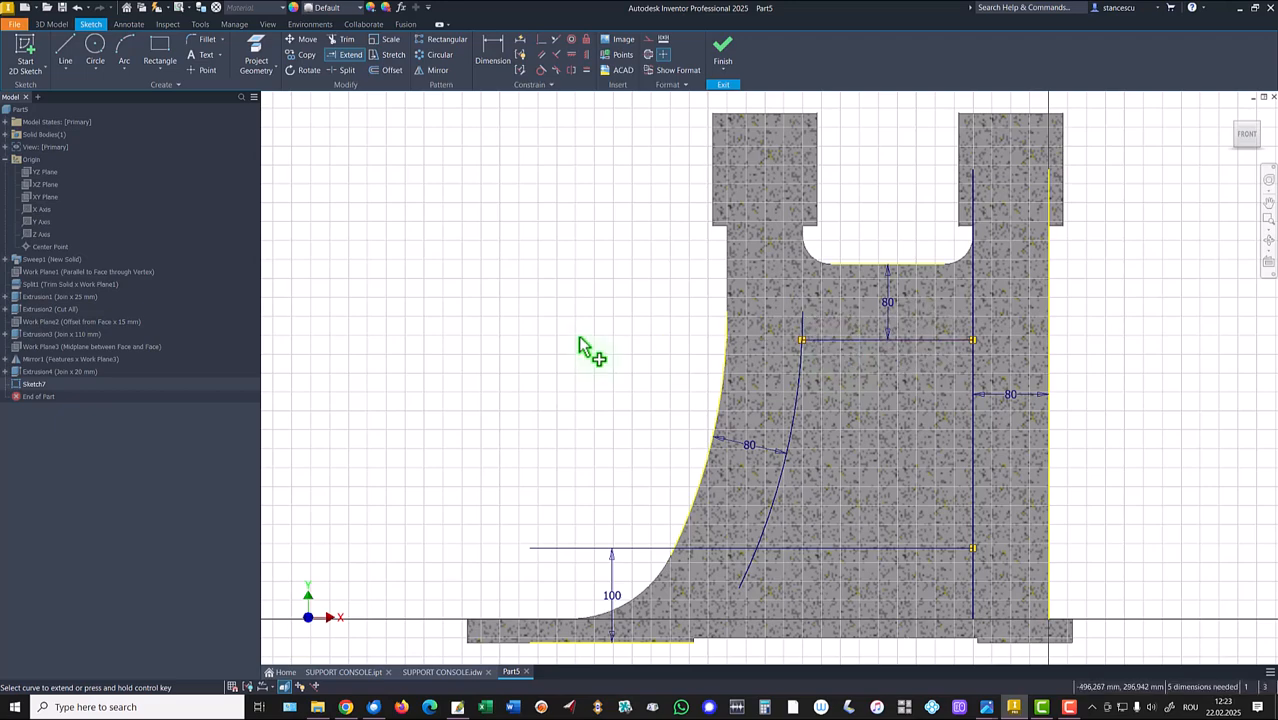
Trim the overhanging ends of the offset lines and arc to leave a closed four-sided cutout profile.
{"action": "left_click", "coordinate": [345, 40]}
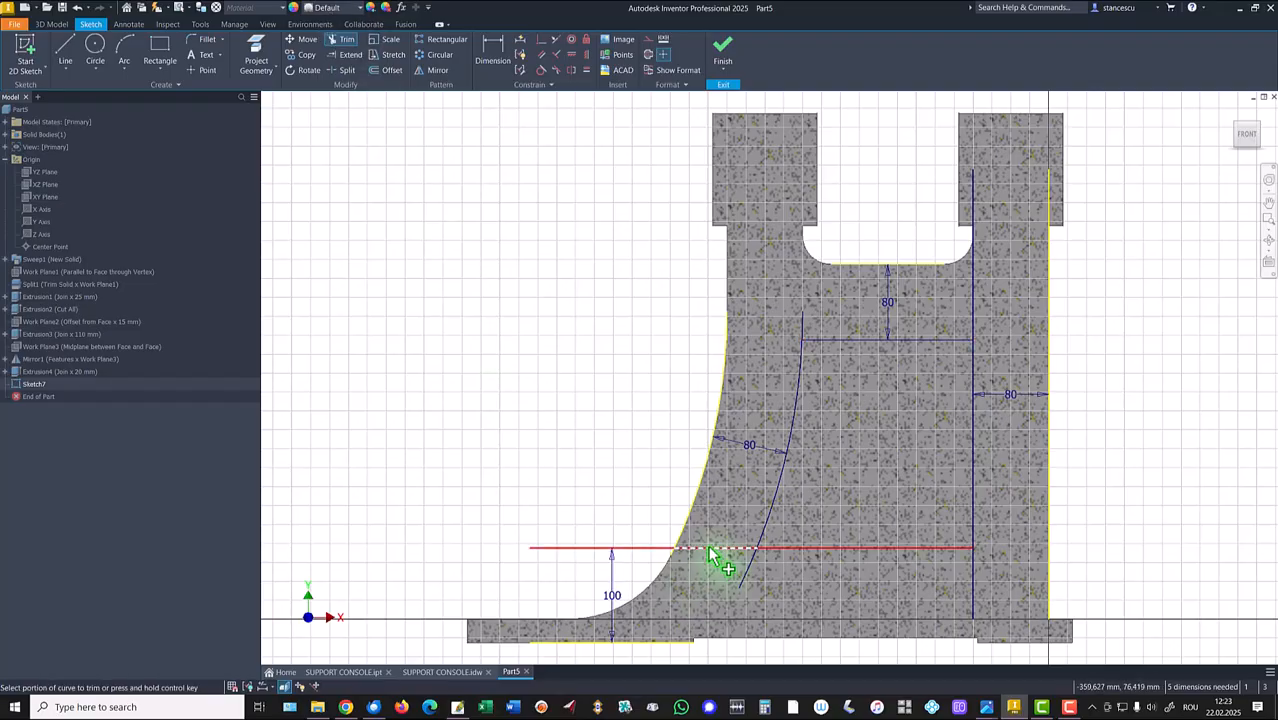
{"action": "left_click", "coordinate": [658, 551]}
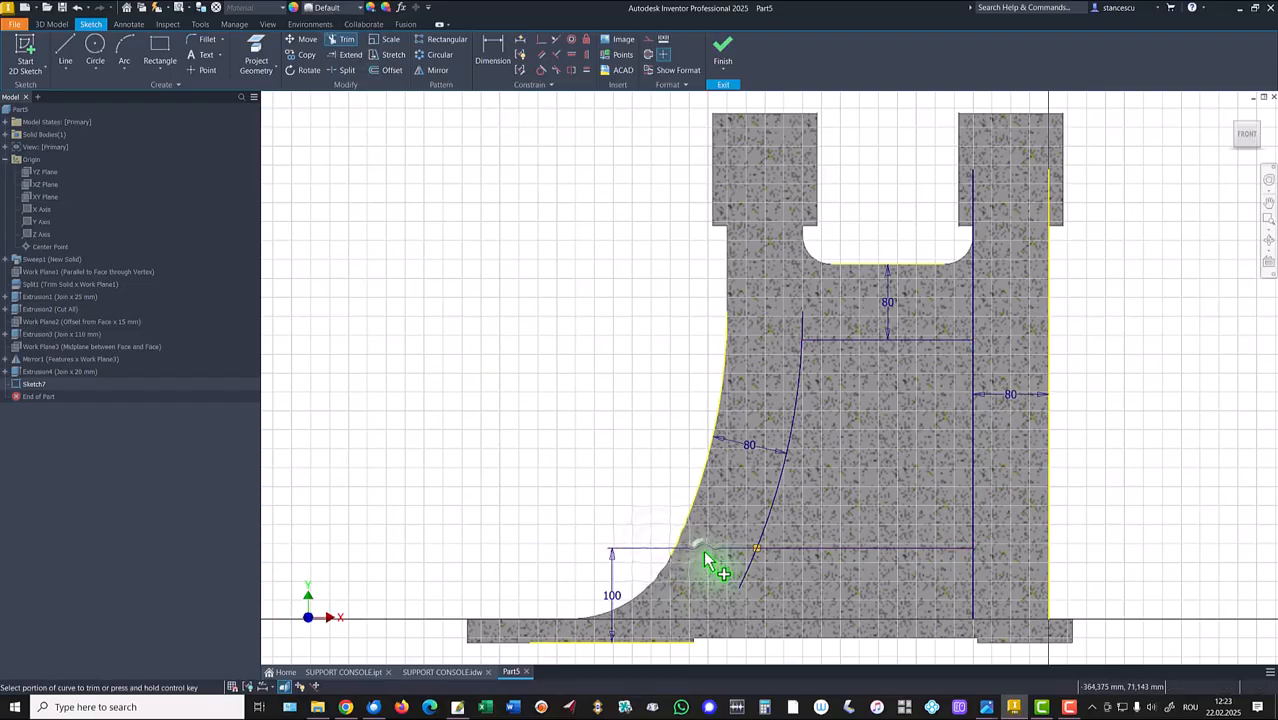
{"action": "left_click", "coordinate": [740, 590]}
{"action": "left_click", "coordinate": [972, 588]}
{"action": "left_click", "coordinate": [976, 306]}
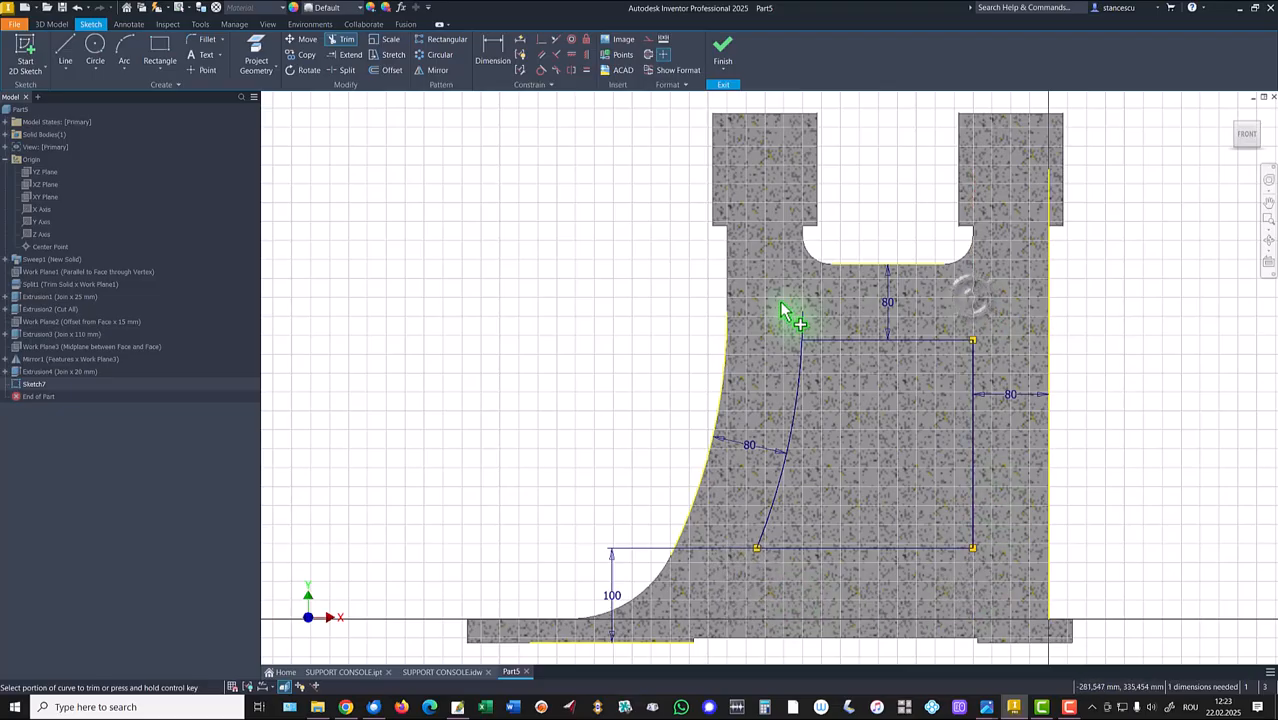
{"action": "left_click", "coordinate": [803, 333]}
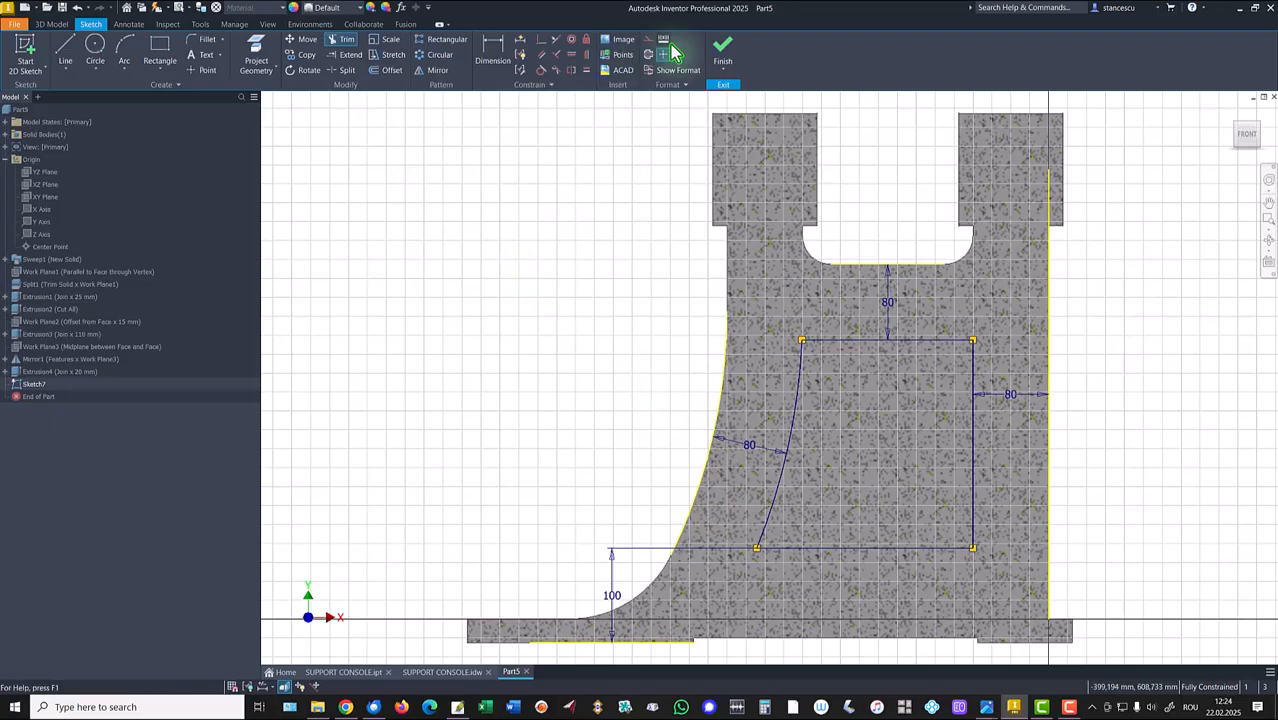
Finish the sketch and extrude the cutout profile as a cut through all of the web.
{"action": "left_click", "coordinate": [723, 58]}
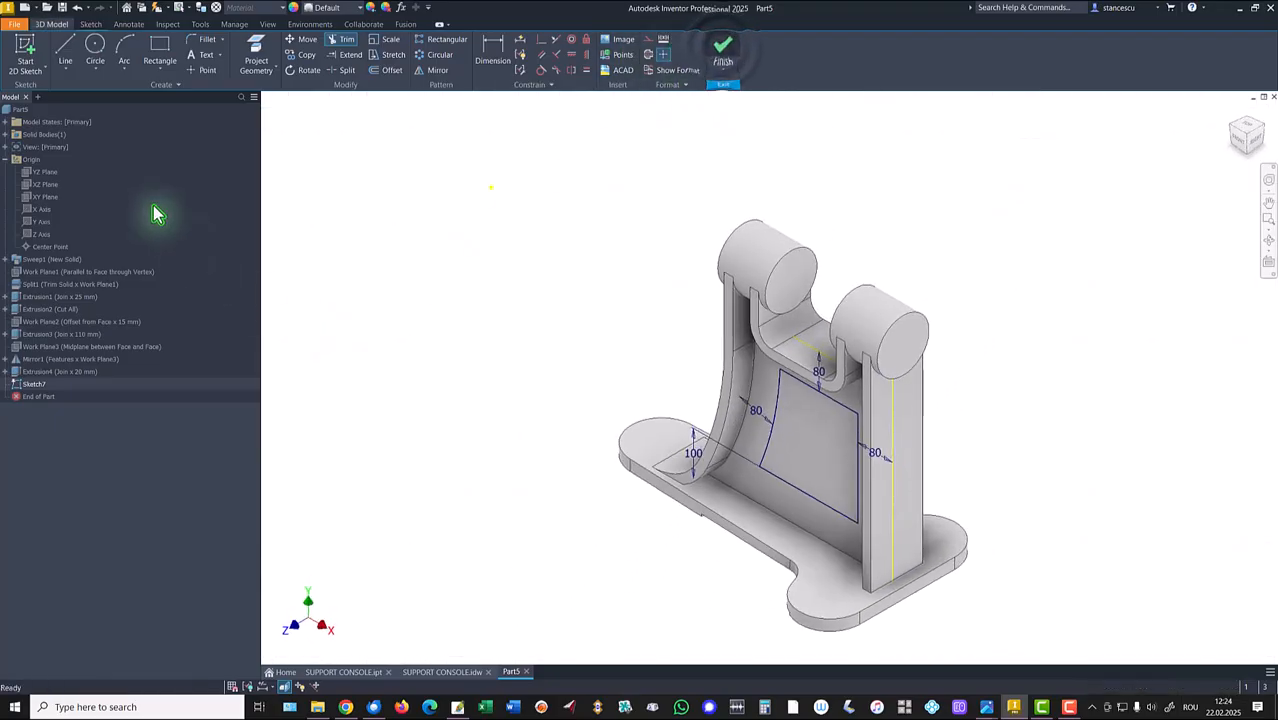
{"action": "left_click", "coordinate": [66, 60]}
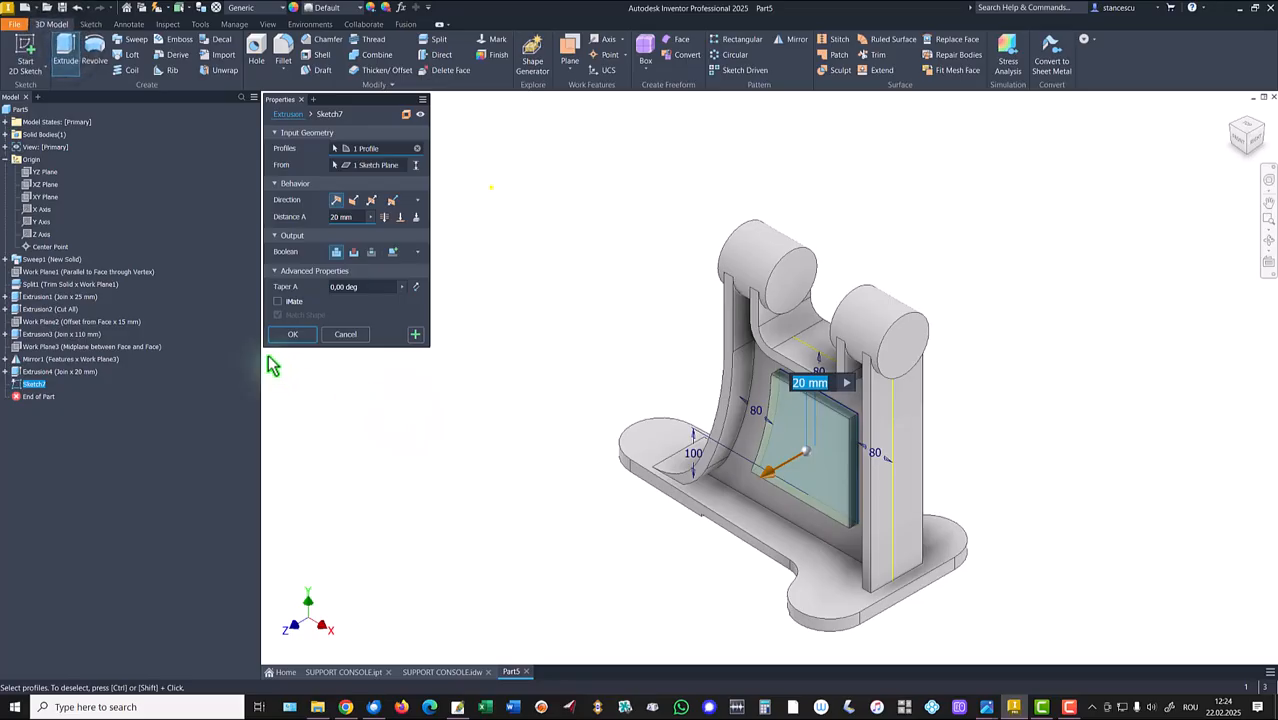
{"action": "left_click", "coordinate": [353, 251]}
{"action": "left_click", "coordinate": [385, 217]}
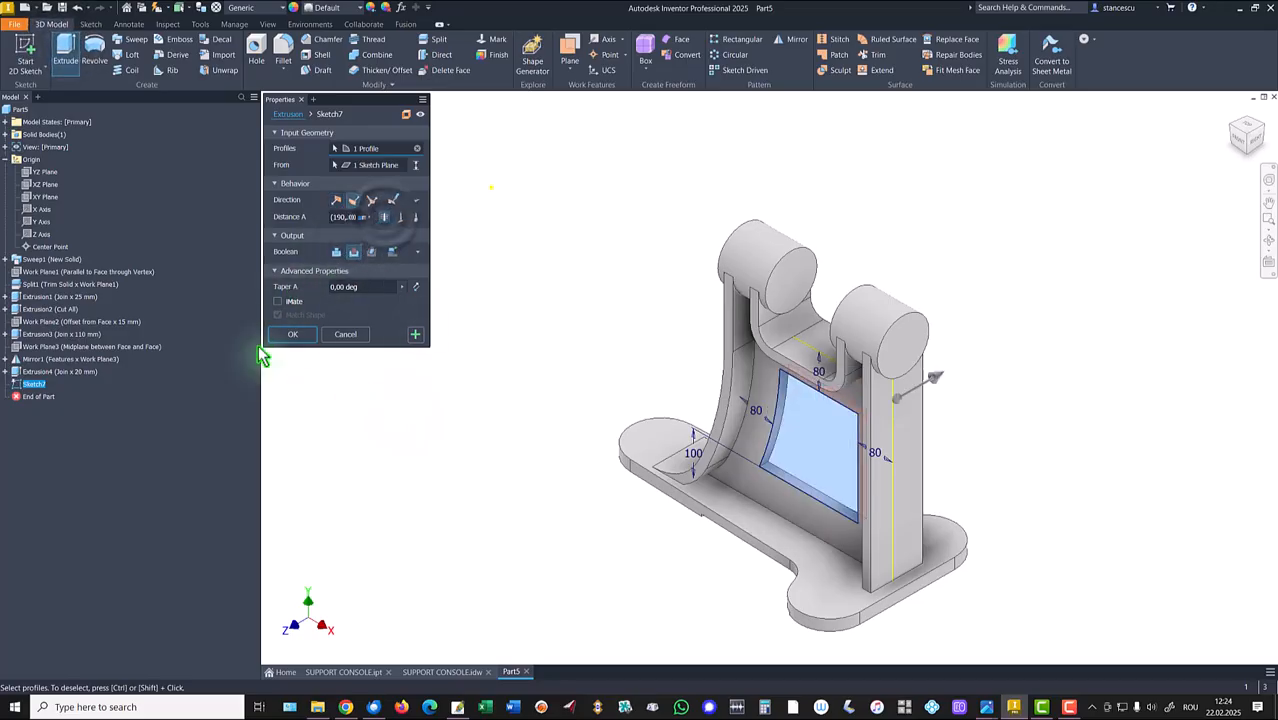
{"action": "left_click", "coordinate": [292, 334]}
Check the fillet radii in SUPPORT CONSOLE.idw and fillet the four corner edges of Part5's web cutout with a 50 mm radius.
{"action": "left_click", "coordinate": [441, 671]}
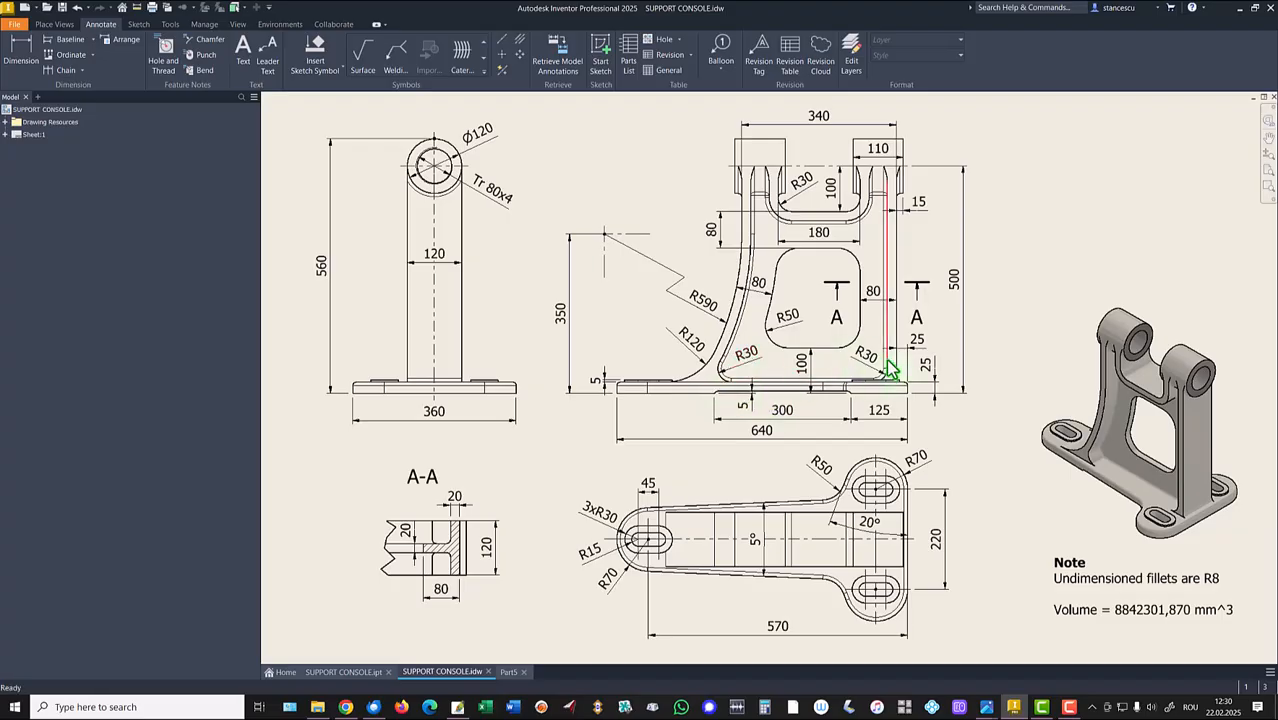
{"action": "left_click", "coordinate": [508, 672]}
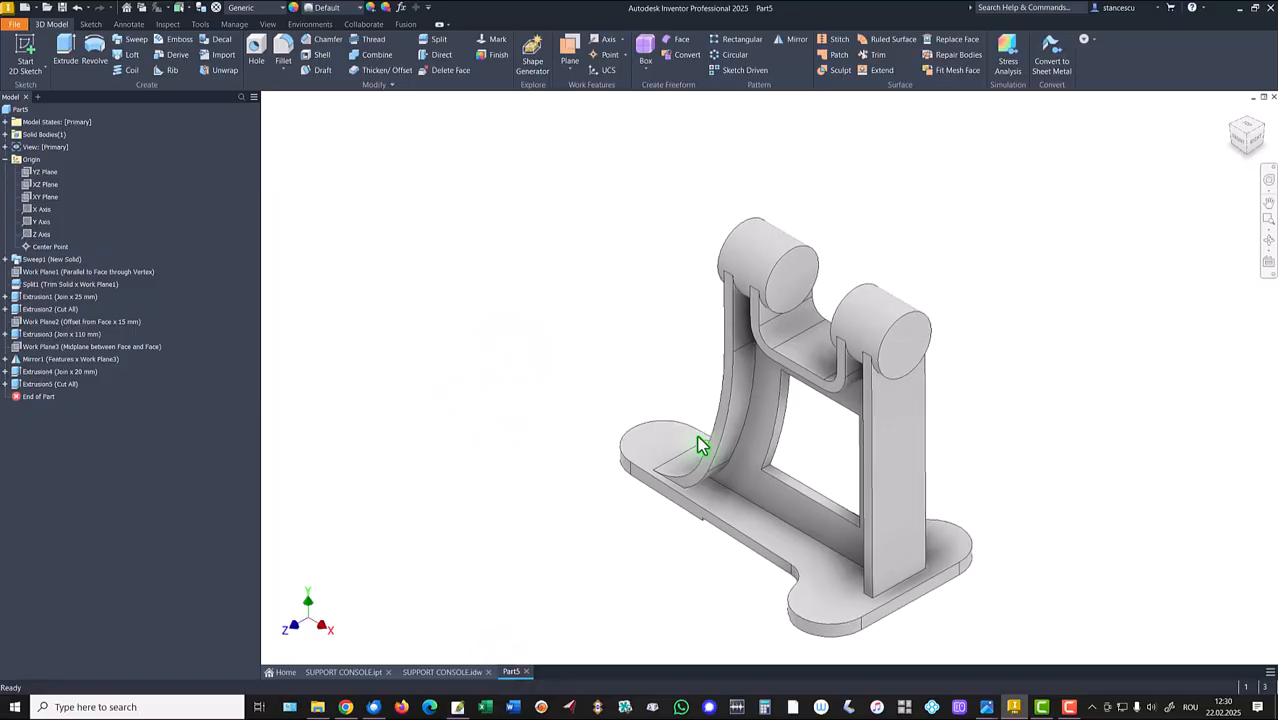
{"action": "scroll", "coordinate": [788, 490], "scroll_direction": "up", "scroll_amount": 2}
{"action": "scroll", "coordinate": [788, 490], "scroll_direction": "up", "scroll_amount": 2}
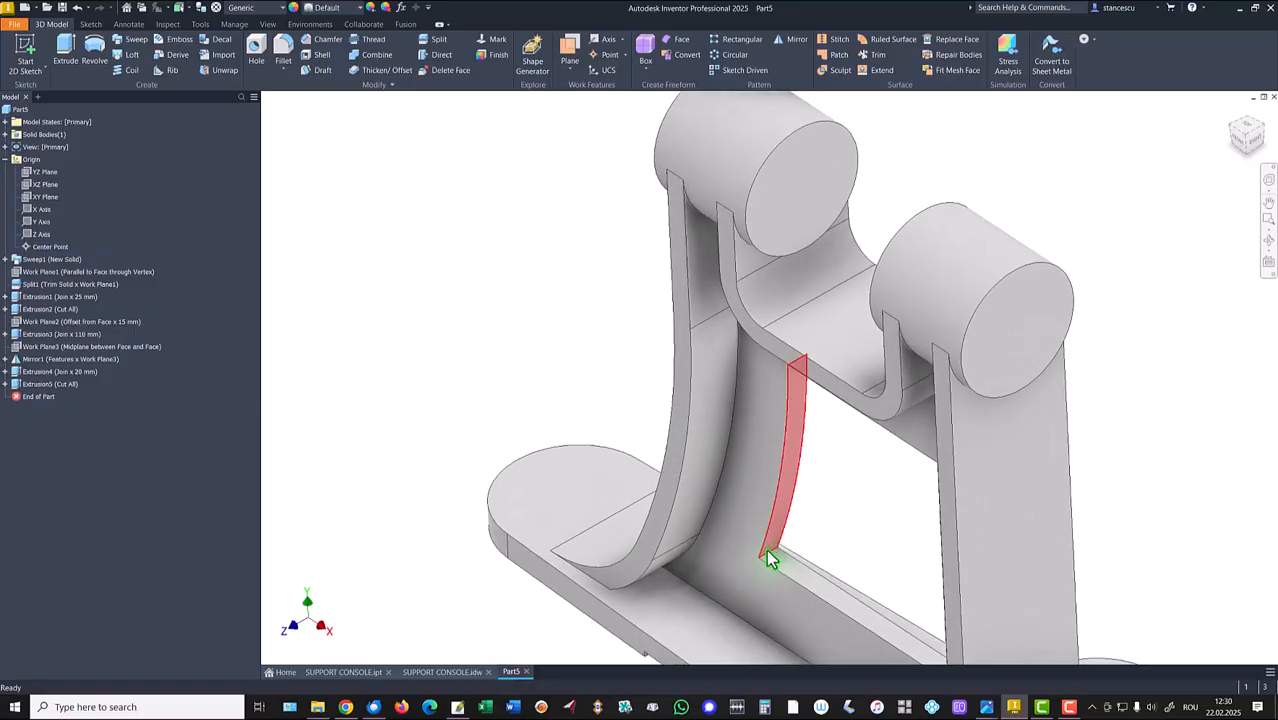
{"action": "left_click", "coordinate": [767, 553]}
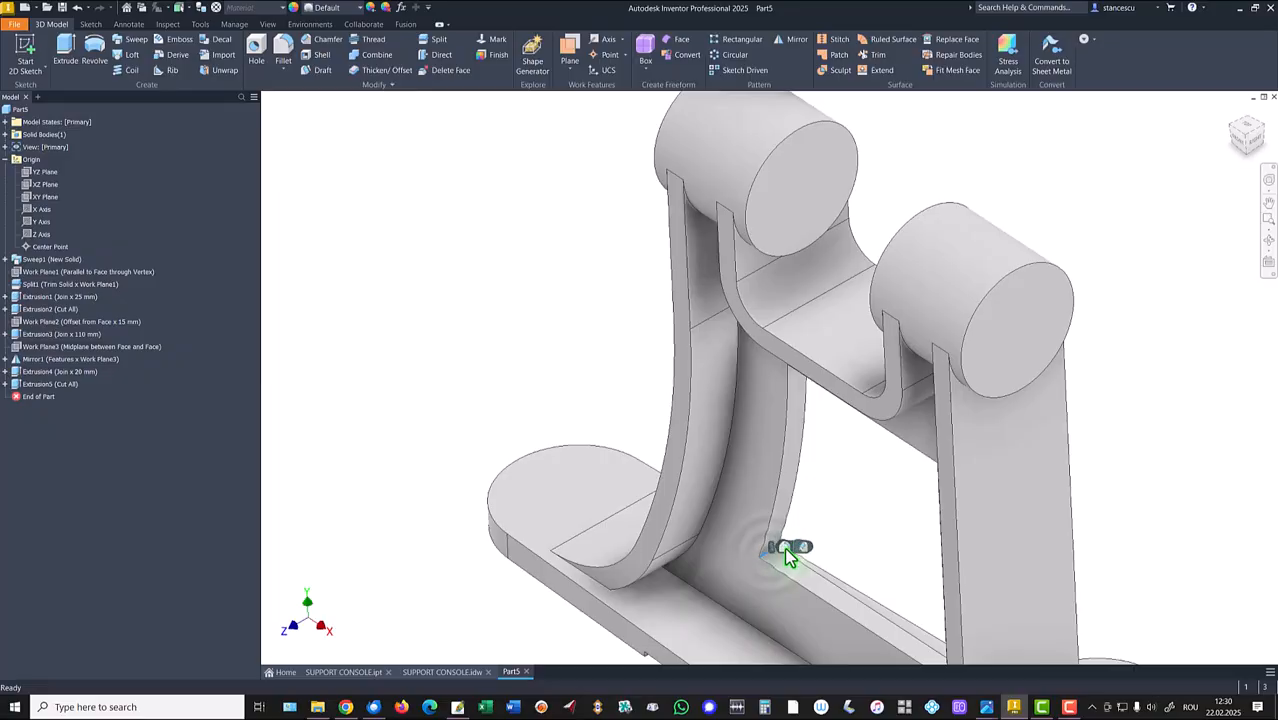
{"action": "left_click", "coordinate": [785, 548]}
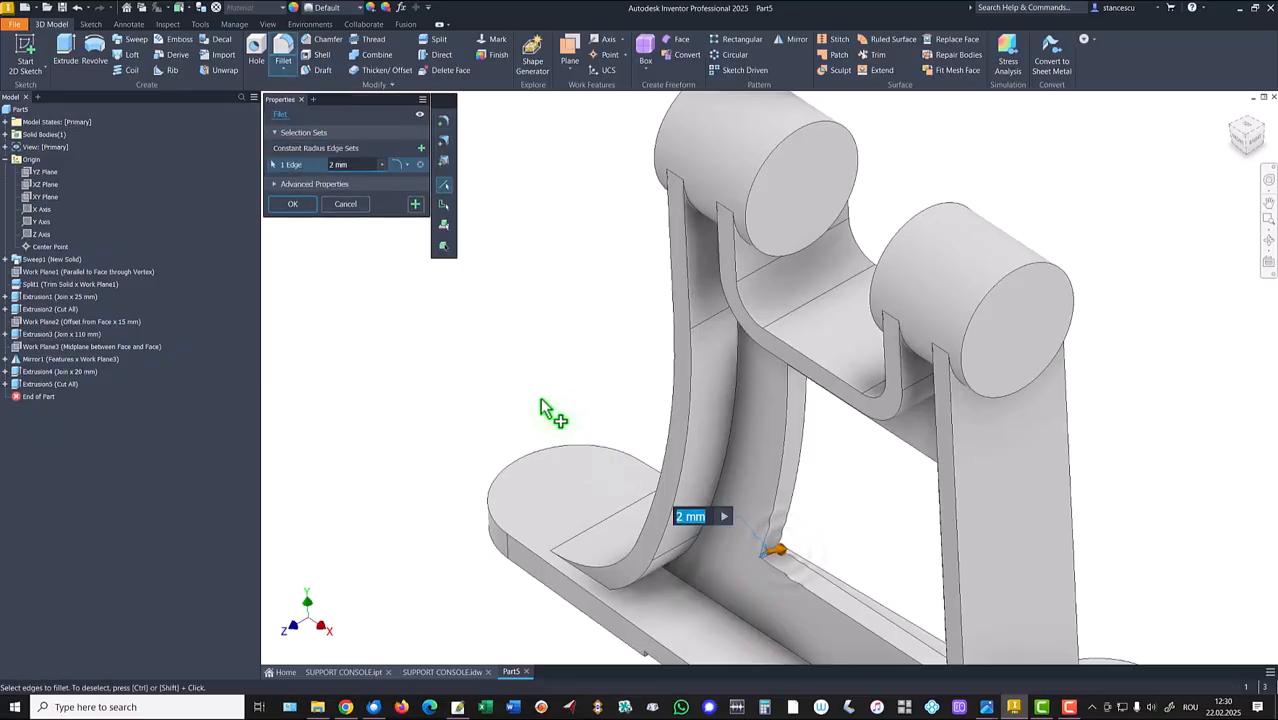
{"action": "middle_click_drag", "start_coordinate": [542, 400], "coordinate": [686, 345], "text": "shift"}
{"action": "left_click", "coordinate": [764, 404]}
{"action": "left_click", "coordinate": [800, 298]}
{"action": "left_click", "coordinate": [957, 225]}
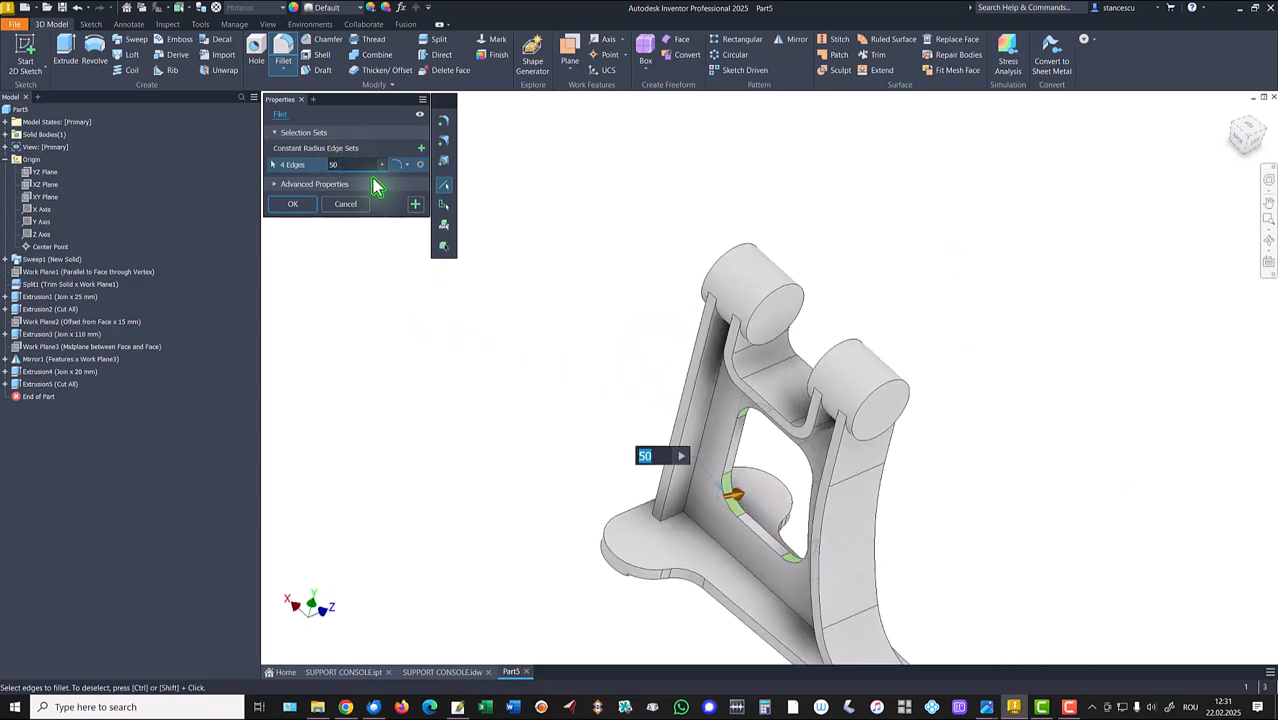
{"action": "left_click", "coordinate": [414, 206]}
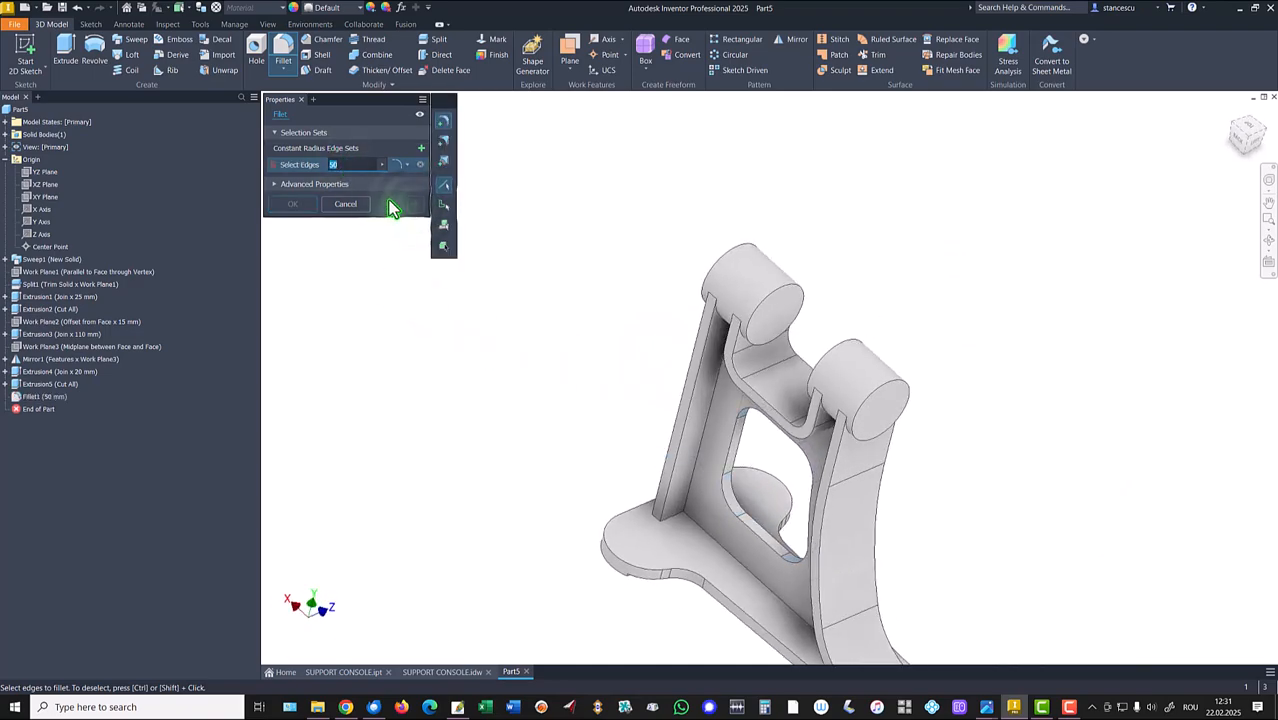
Fillet the inner corner edges where both legs meet the base, on both sides of the web, with a 30 mm radius.
{"action": "type", "text": "30"}
{"action": "left_click", "coordinate": [676, 522]}
{"action": "middle_click_drag", "start_coordinate": [675, 532], "coordinate": [789, 527], "text": "shift"}
{"action": "left_click", "coordinate": [912, 543]}
{"action": "left_click", "coordinate": [730, 543]}
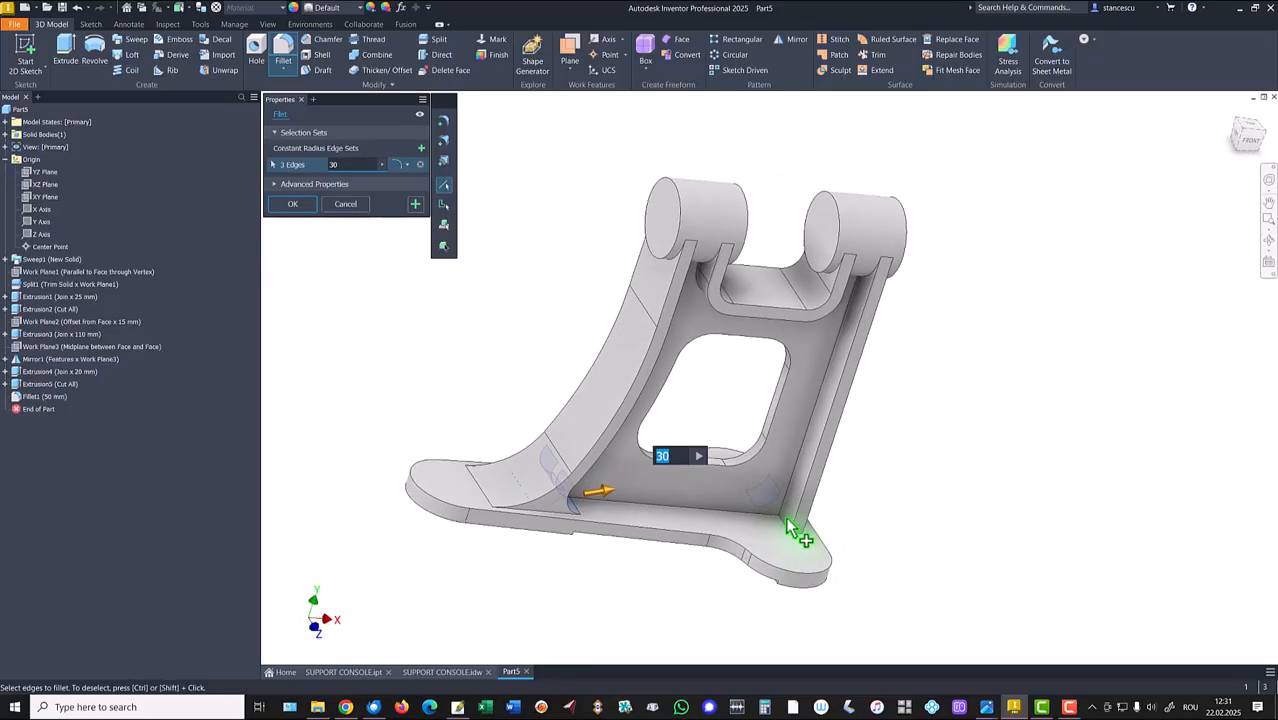
{"action": "left_click", "coordinate": [292, 203]}
{"action": "key", "text": "F6"}
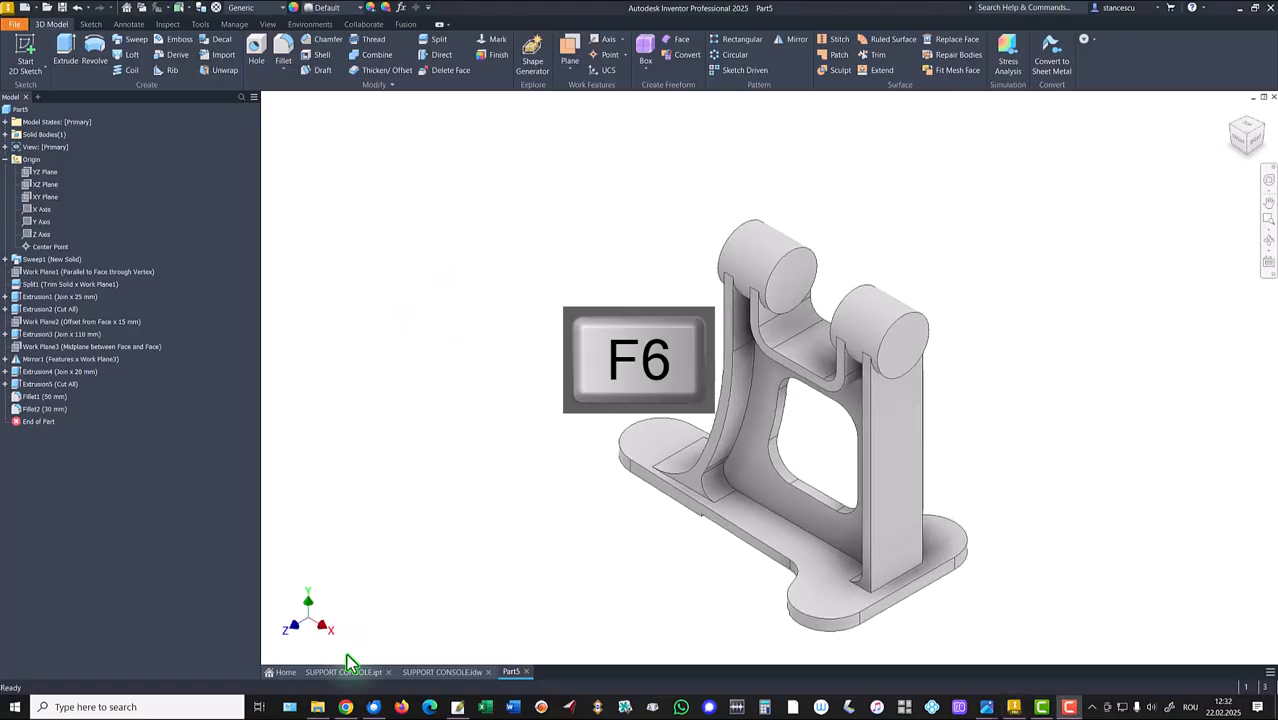
Check the slot pads in SUPPORT CONSOLE.ipt and SUPPORT CONSOLE.idw and start a sketch on Part5's base top face with the graphics sliced.
{"action": "left_click", "coordinate": [343, 674]}
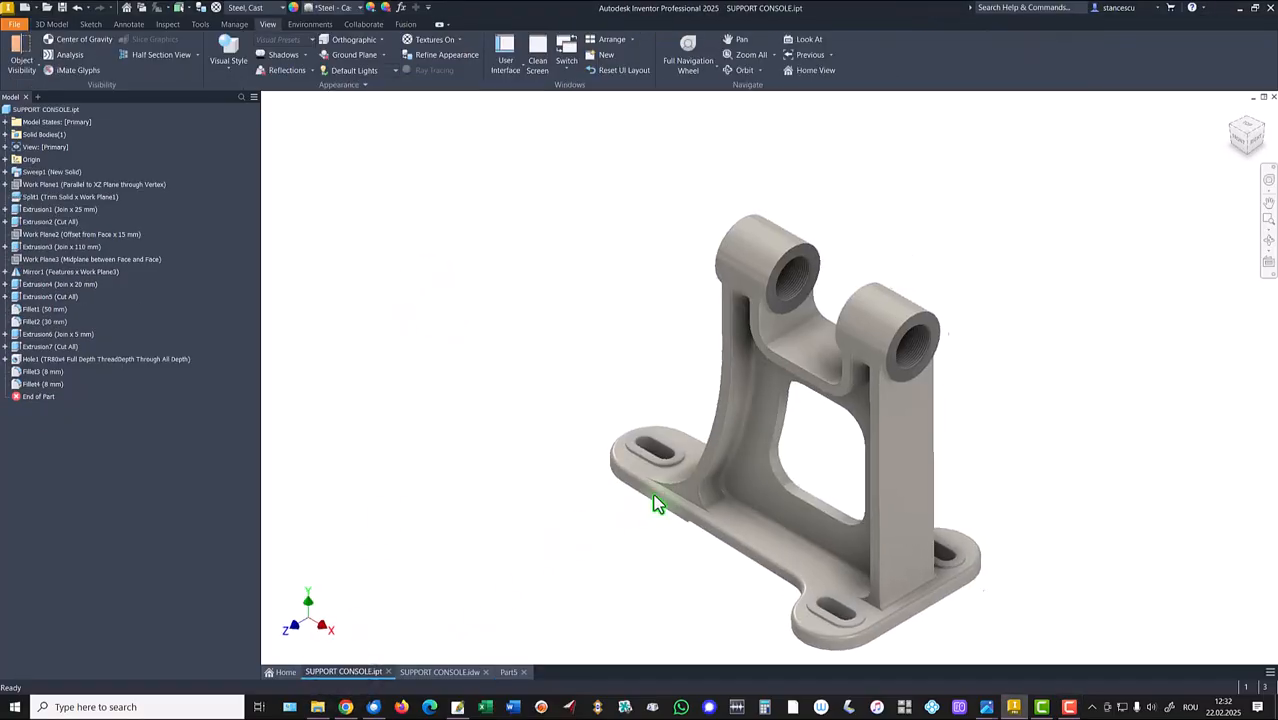
{"action": "scroll", "coordinate": [670, 497], "scroll_direction": "down", "scroll_amount": 3}
{"action": "scroll", "coordinate": [672, 497], "scroll_direction": "down", "scroll_amount": 2}
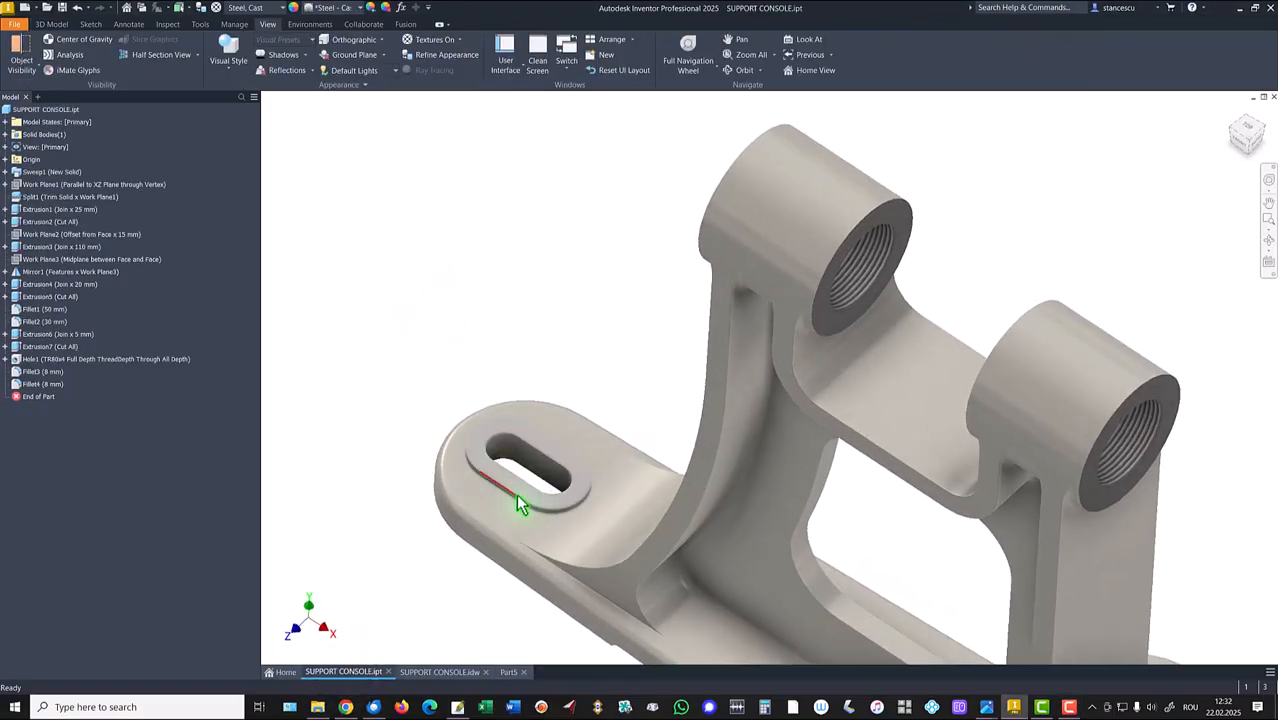
{"action": "scroll", "coordinate": [535, 505], "scroll_direction": "up", "scroll_amount": 5}
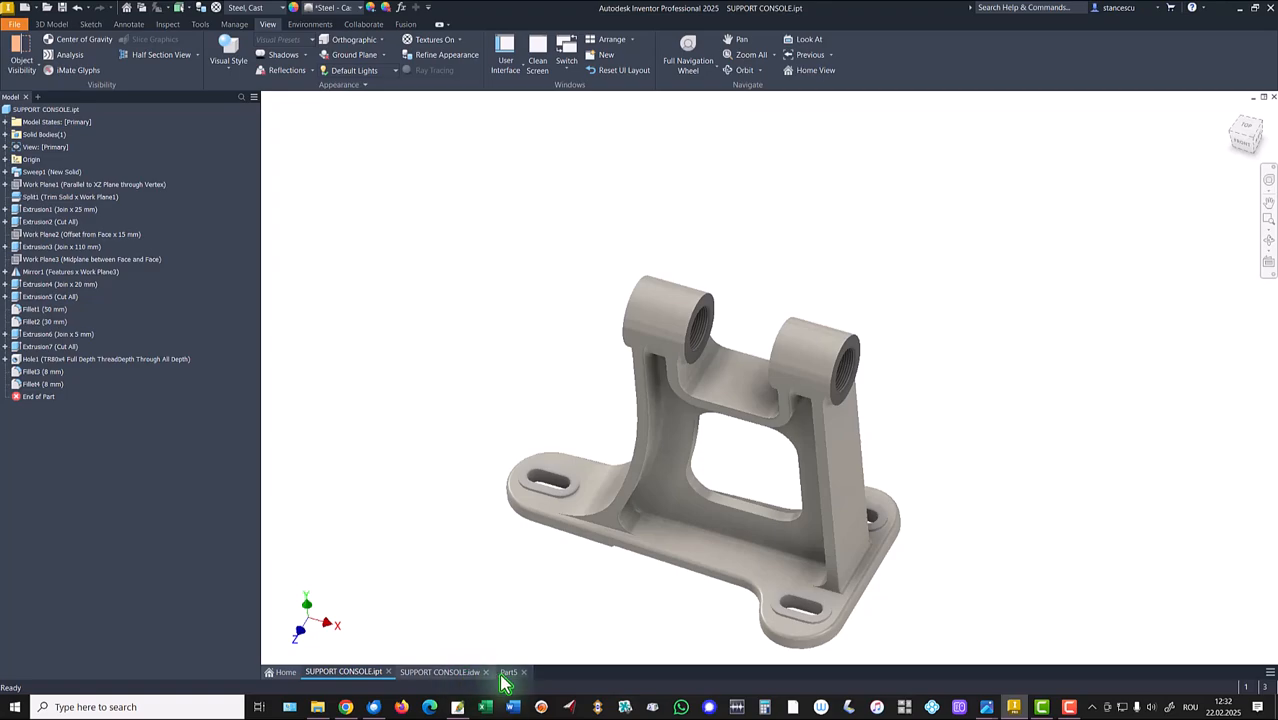
{"action": "left_click", "coordinate": [440, 672]}
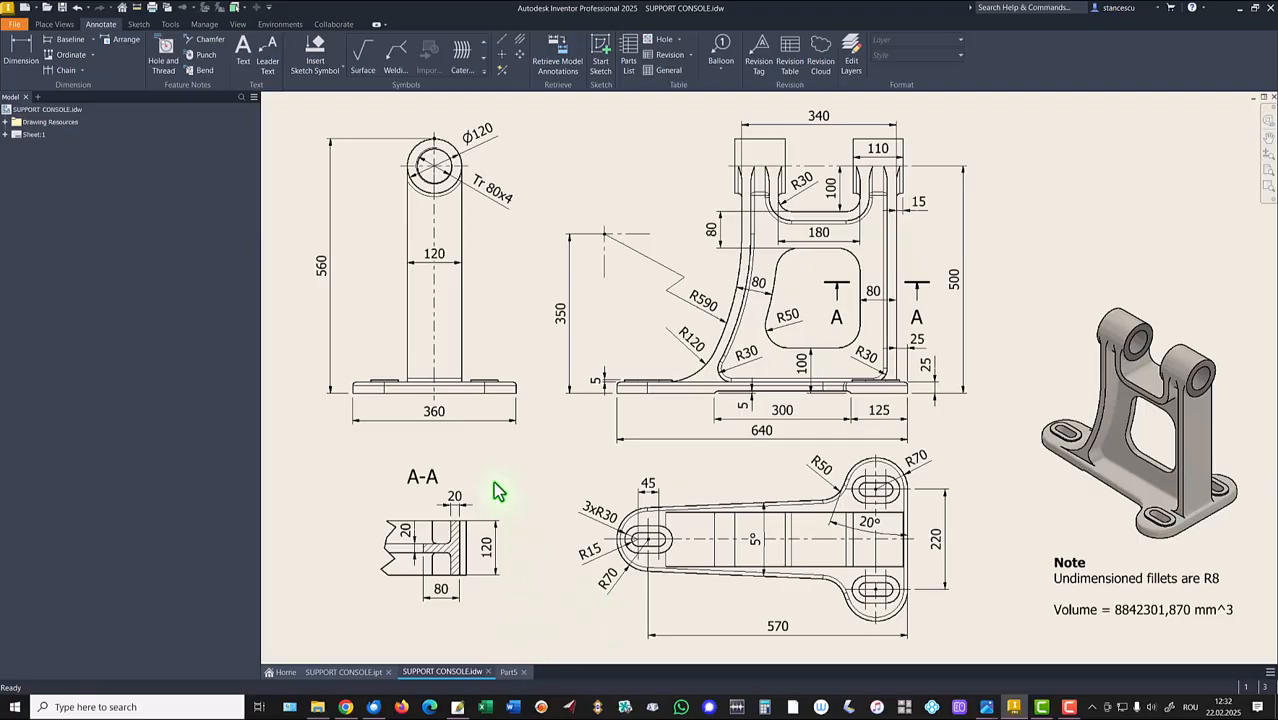
{"action": "left_click", "coordinate": [509, 672]}
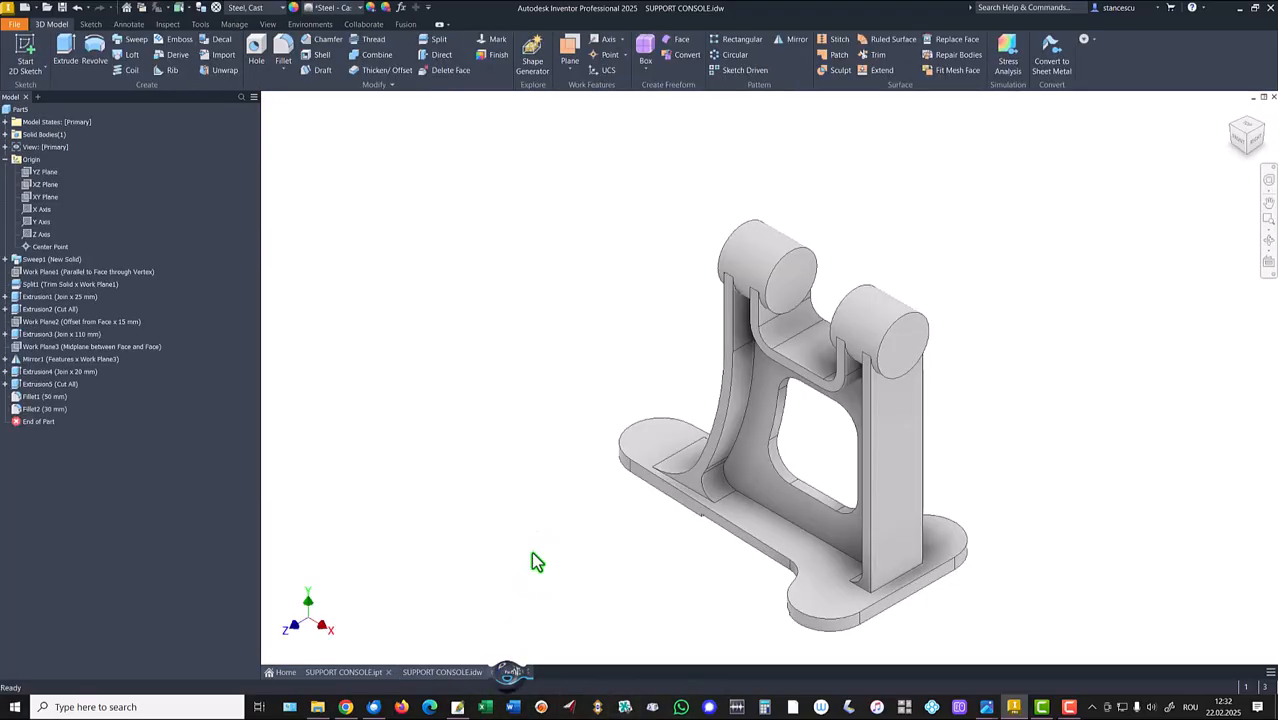
{"action": "left_click", "coordinate": [625, 442]}
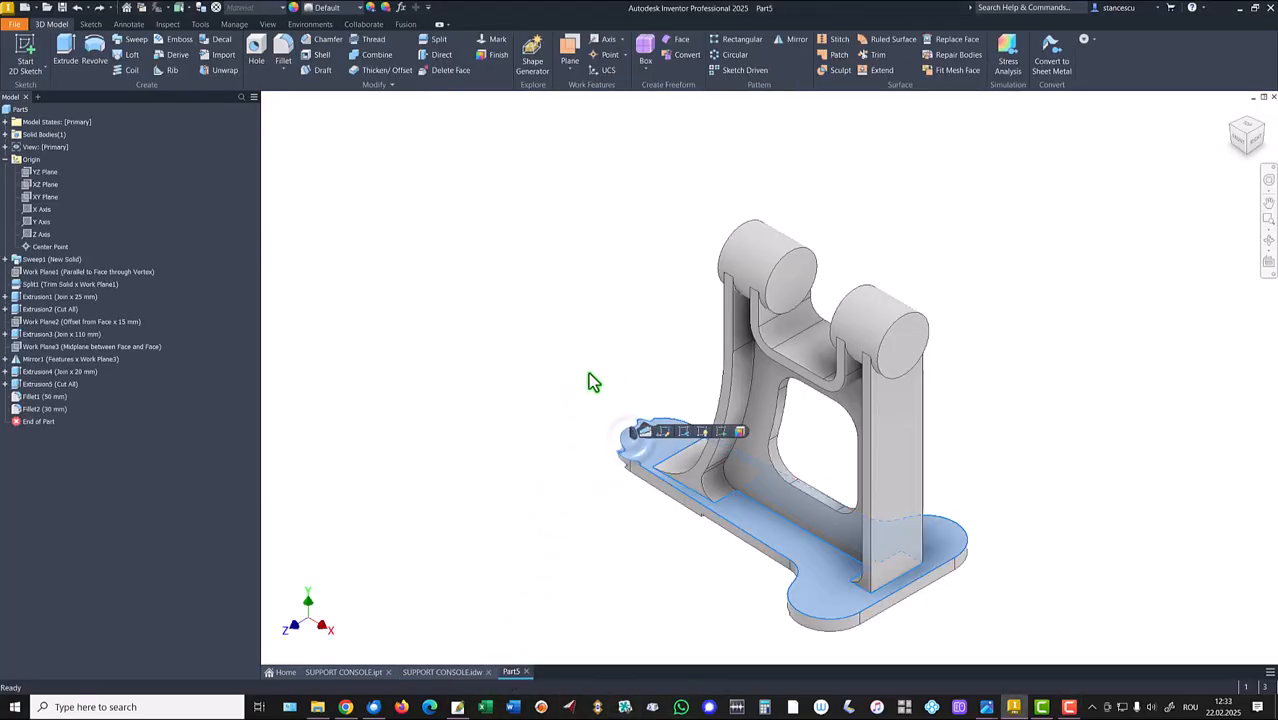
{"action": "left_click", "coordinate": [721, 433]}
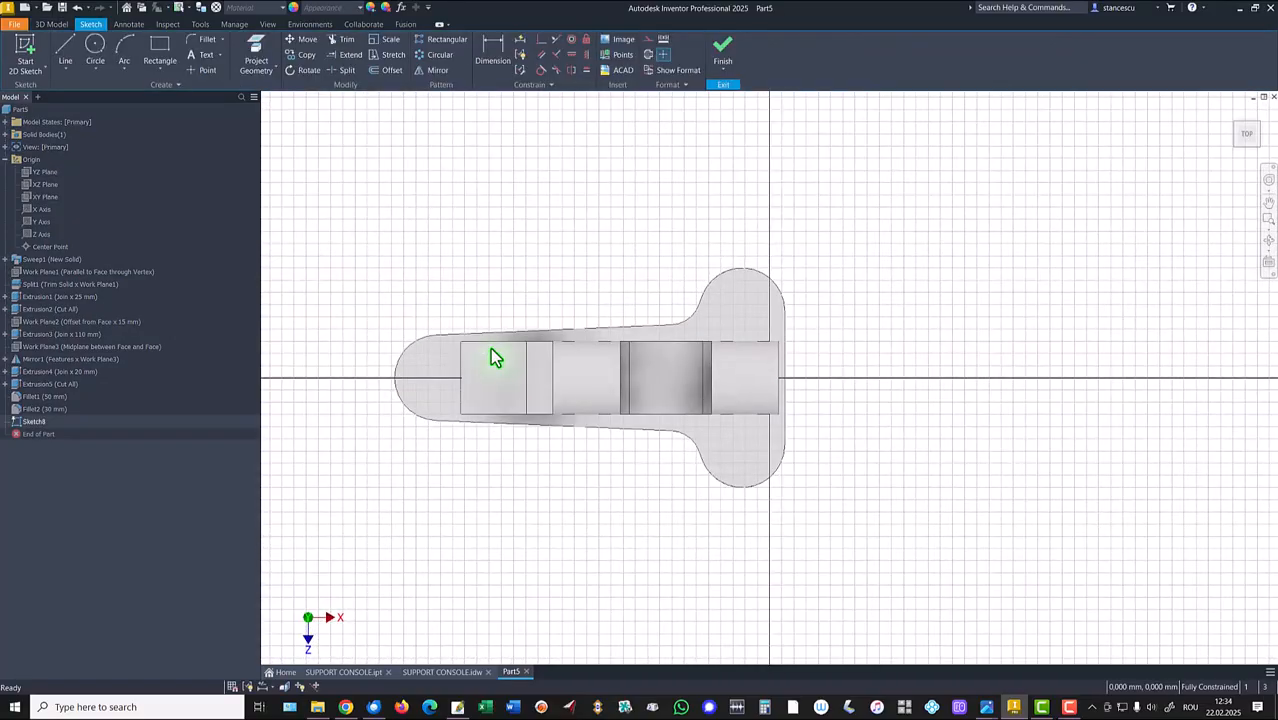
{"action": "key", "text": "Home"}
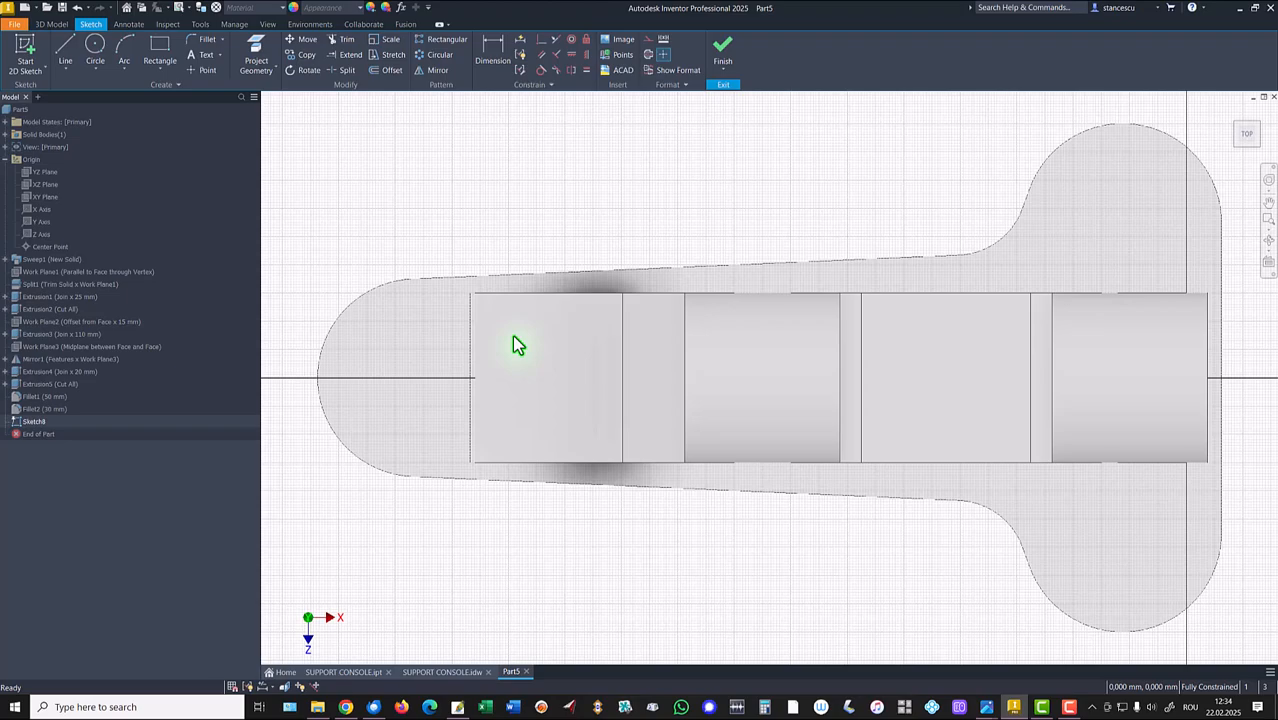
{"action": "key", "text": "F7"}
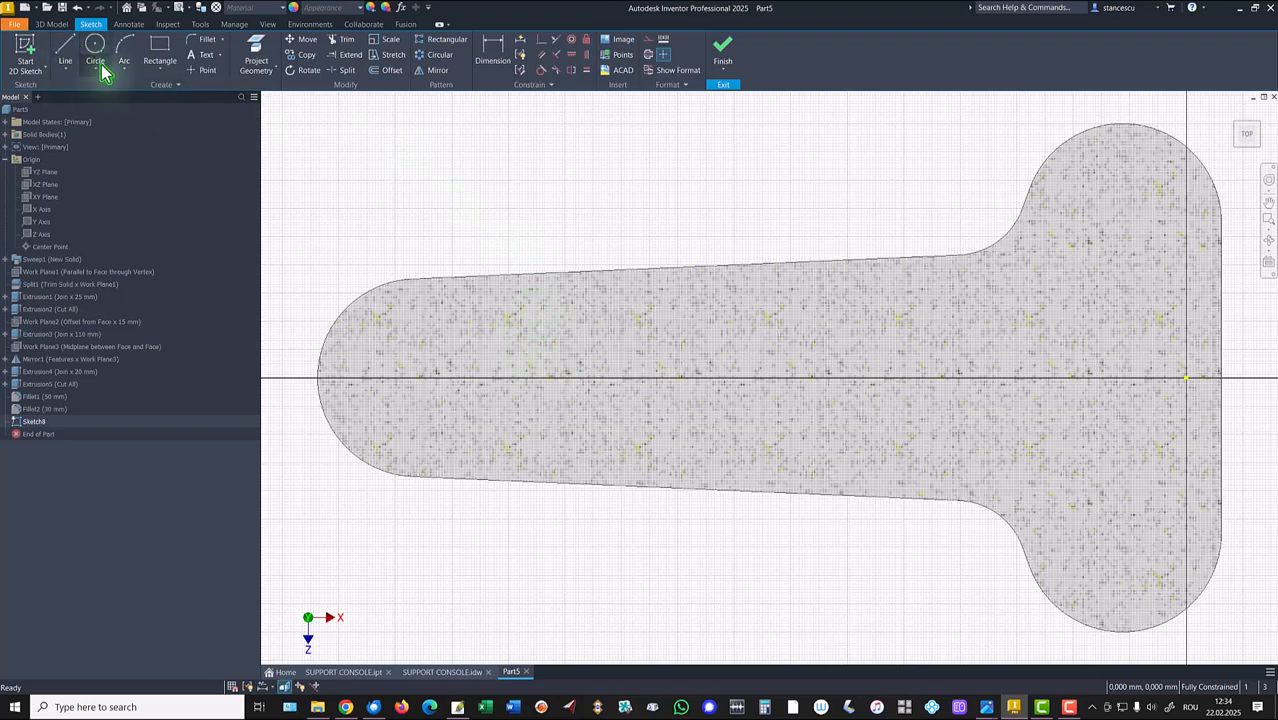
Sketch a horizontal center-to-center slot above the base outline with 45 mm between centers and a 30 mm end radius.
{"action": "left_click", "coordinate": [162, 72]}
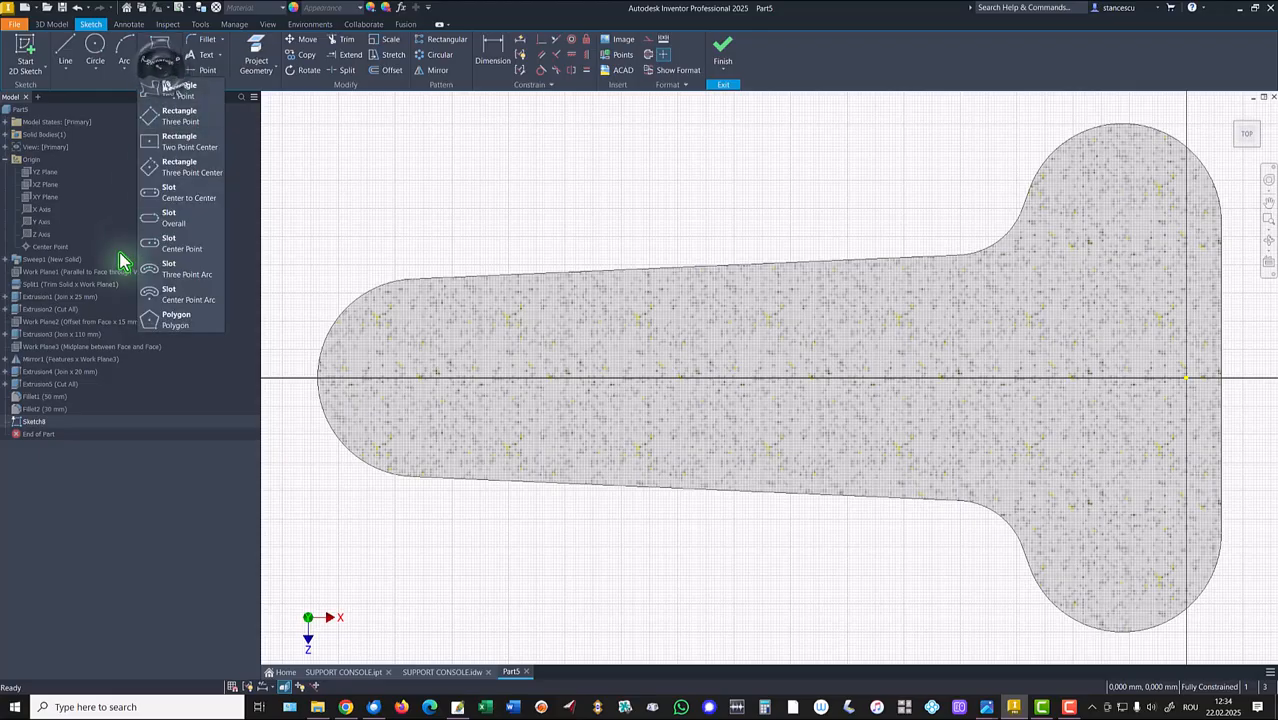
{"action": "left_click", "coordinate": [170, 200]}
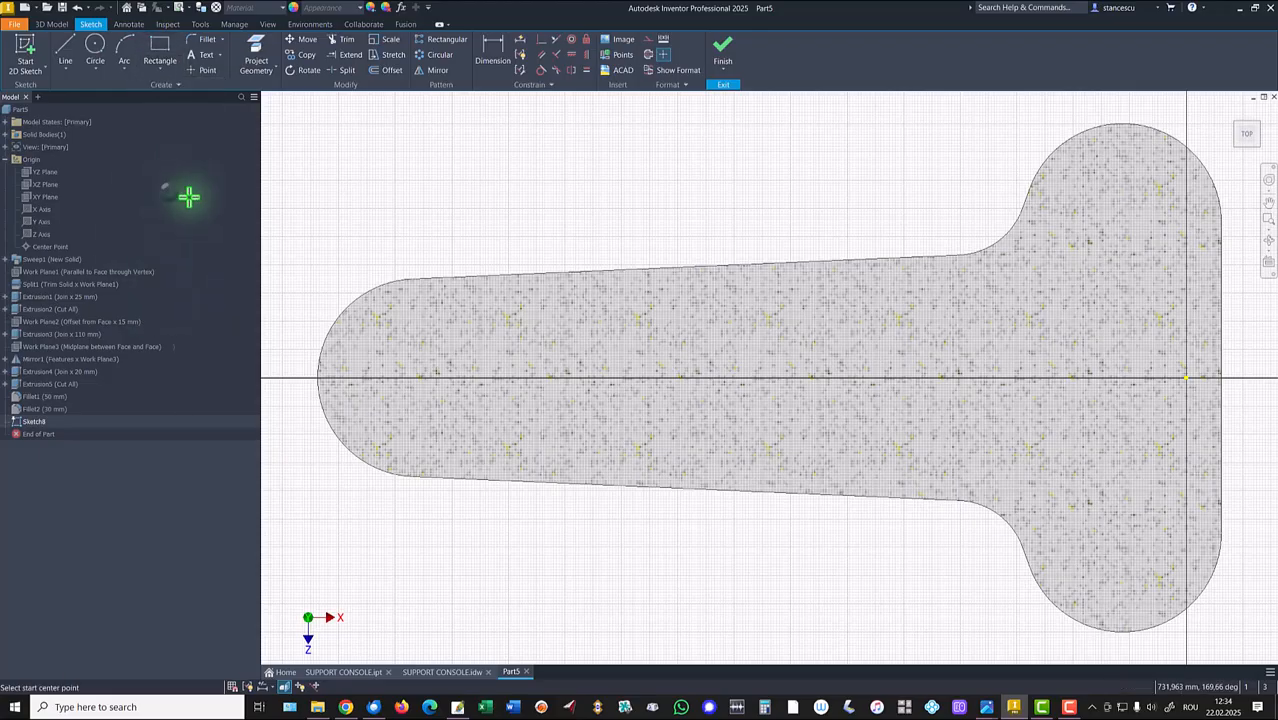
{"action": "left_click", "coordinate": [423, 202]}
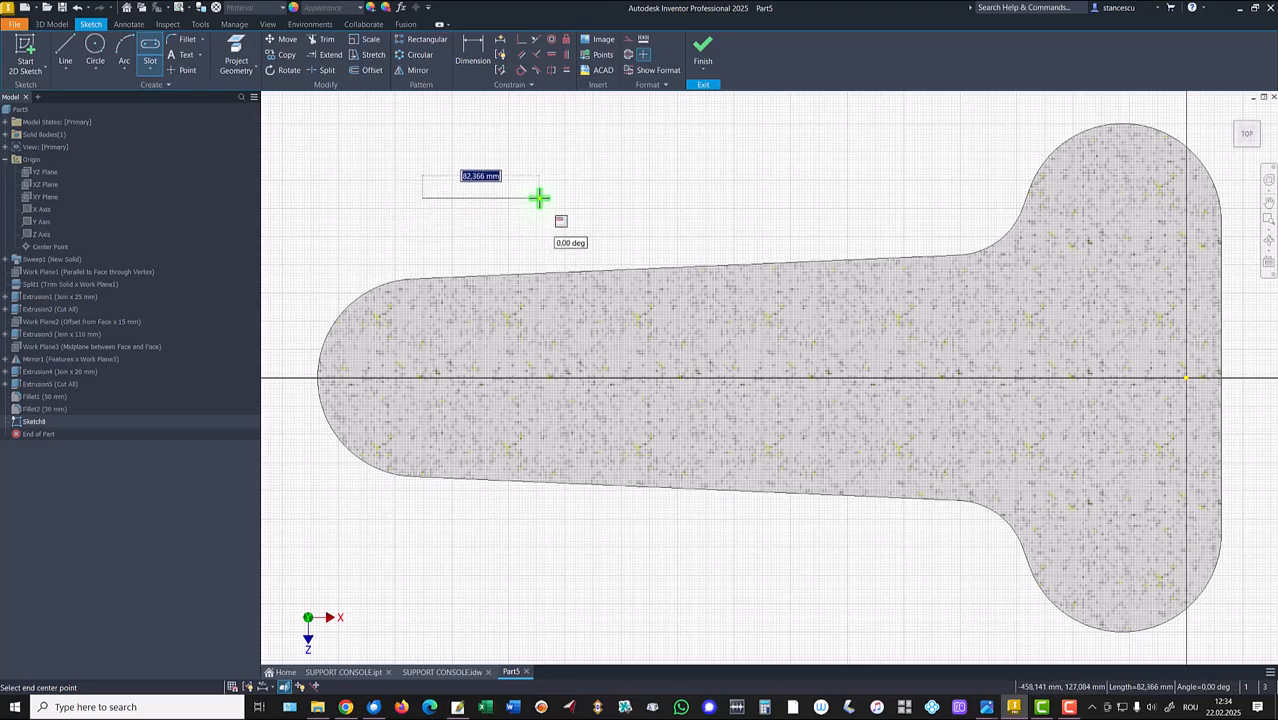
{"action": "key", "text": "Return"}
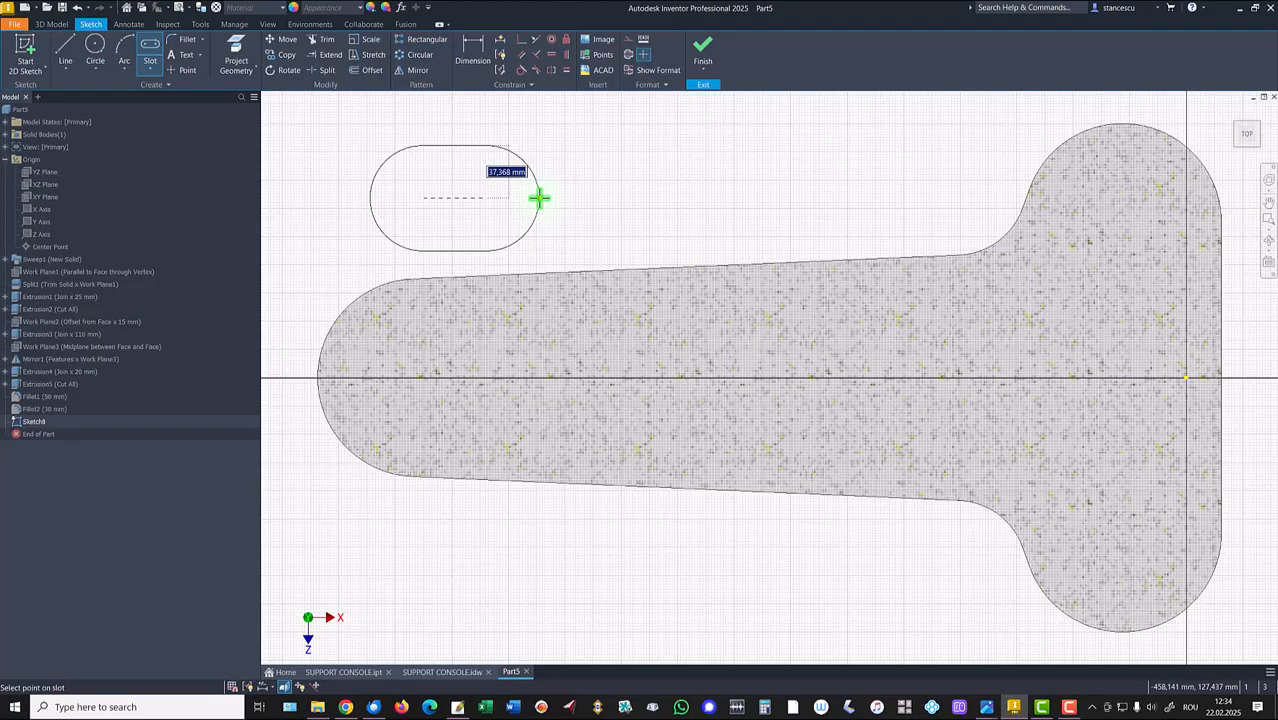
{"action": "type", "text": "30"}
{"action": "key", "text": "Return"}
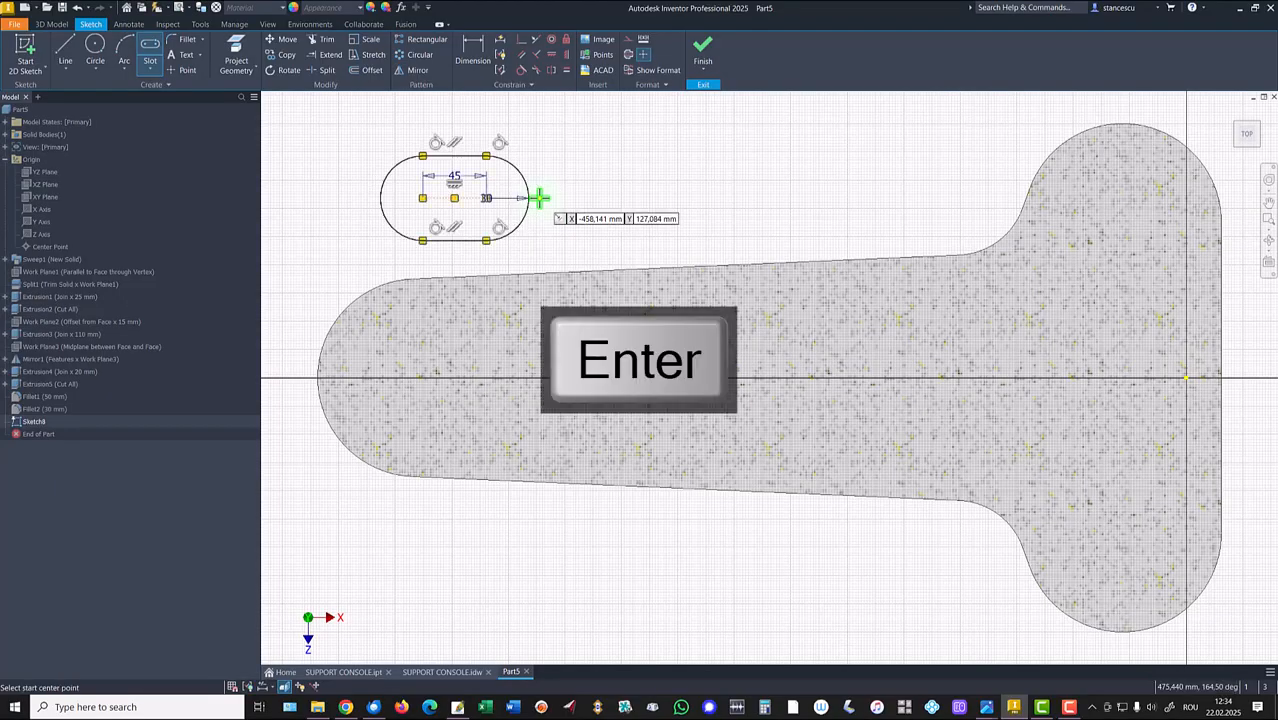
Project the base's three rounded end arcs, one at the narrow end and two on the wide-end lobes, into the slot sketch.
{"action": "left_click", "coordinate": [237, 47]}
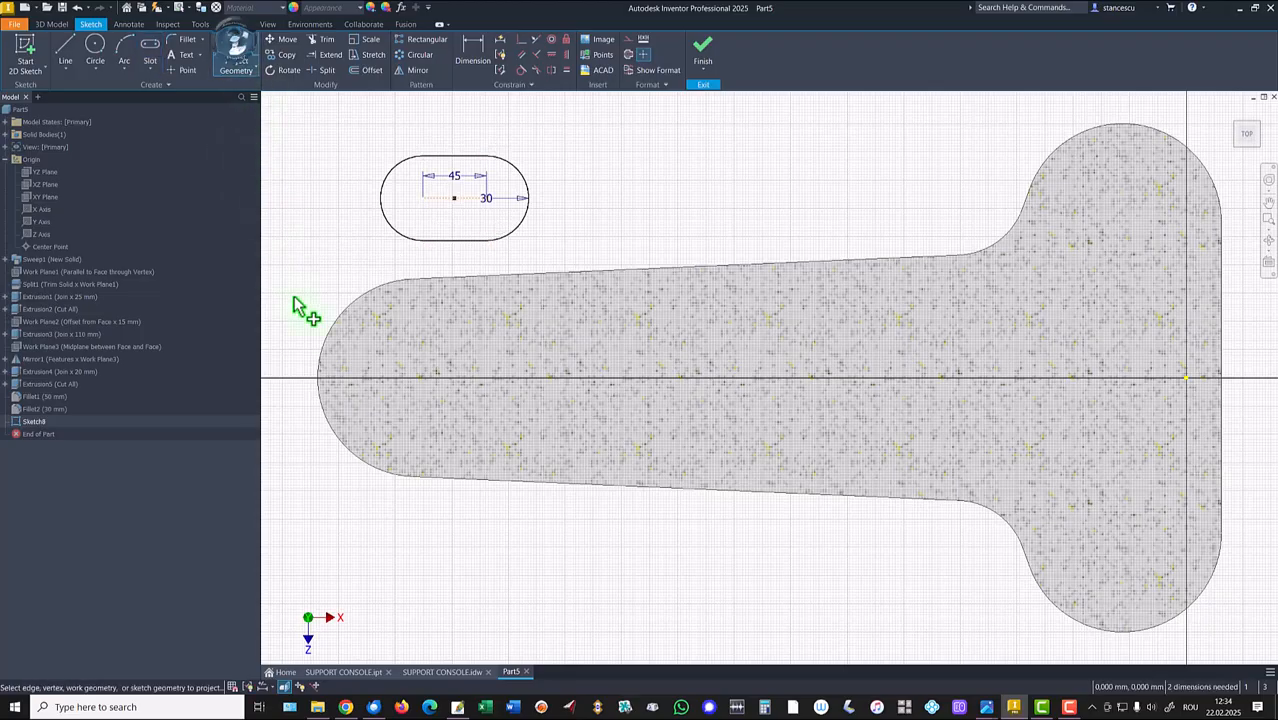
{"action": "left_click", "coordinate": [322, 352]}
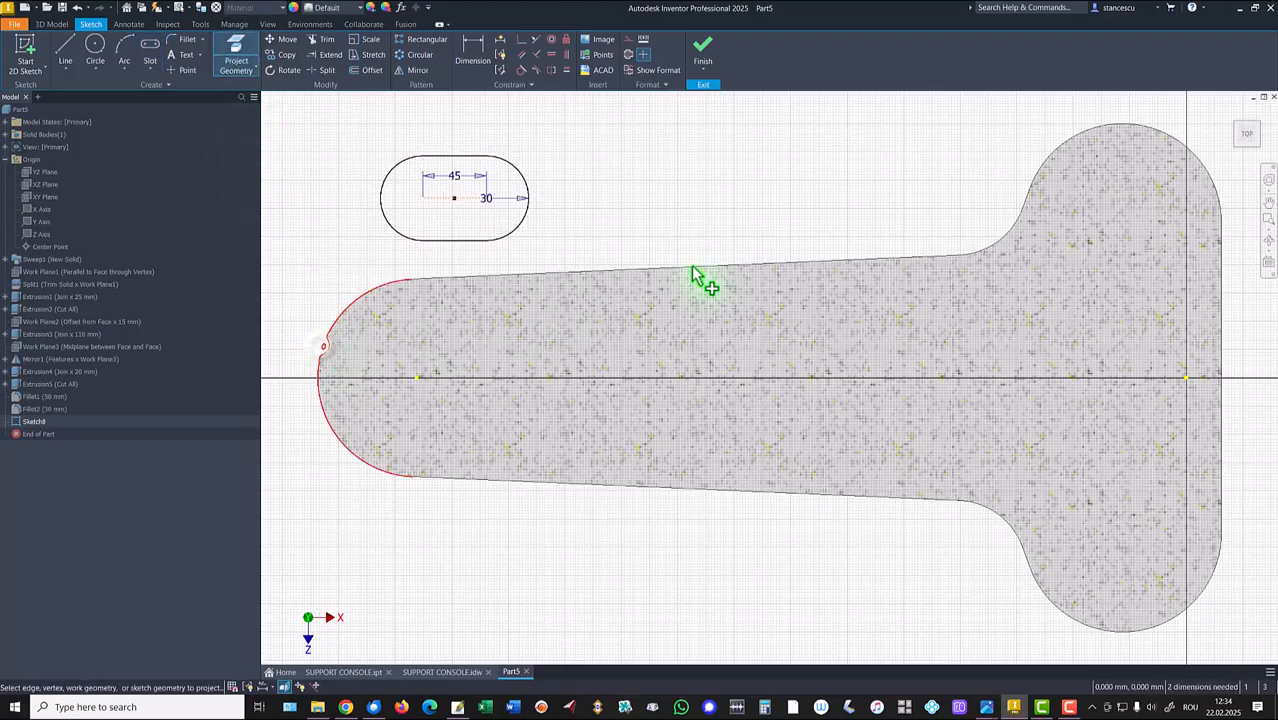
{"action": "left_click", "coordinate": [1181, 150]}
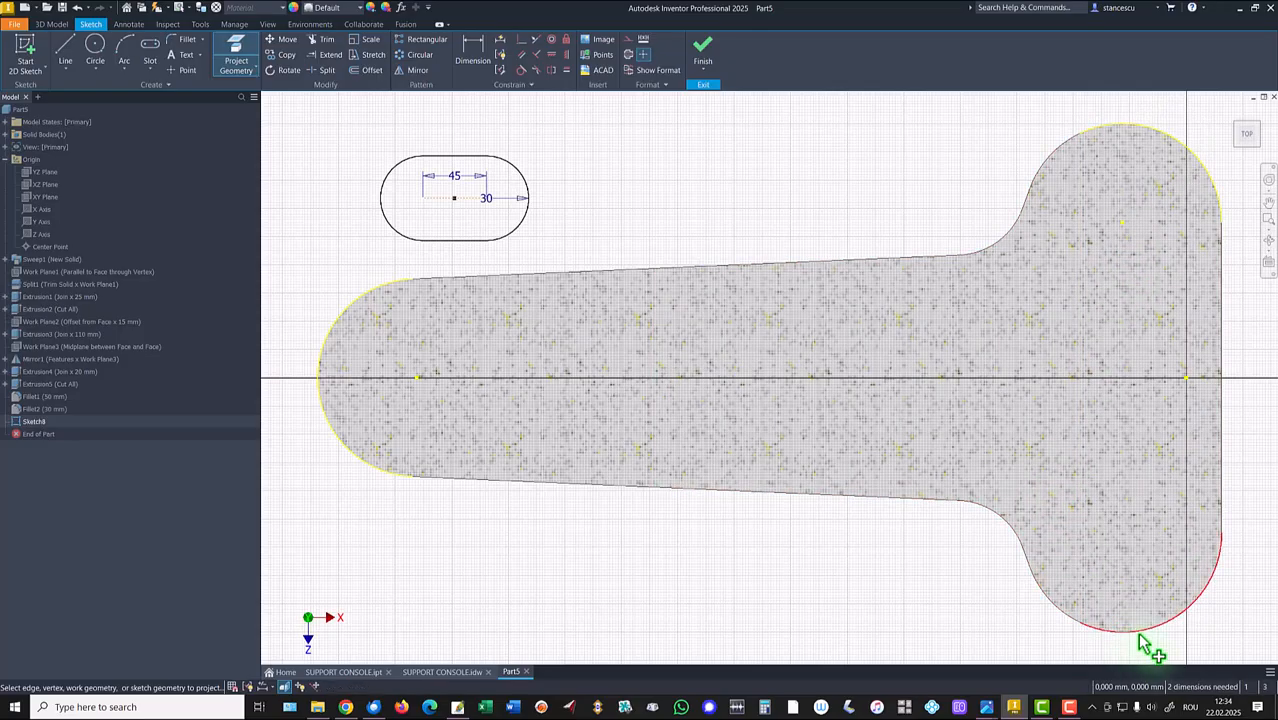
{"action": "left_click", "coordinate": [1140, 633]}
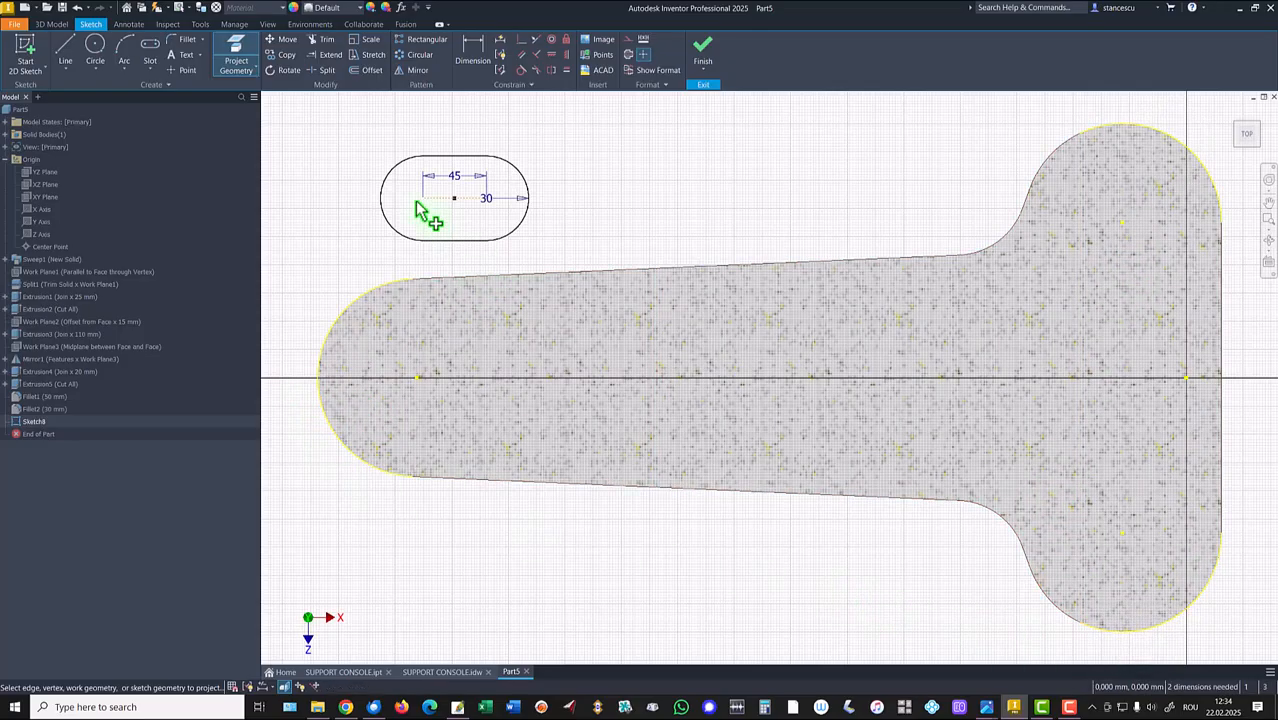
Make the slot's midpoint coincident with the center of the projected arc at the base's narrow end.
{"action": "left_click", "coordinate": [521, 40]}
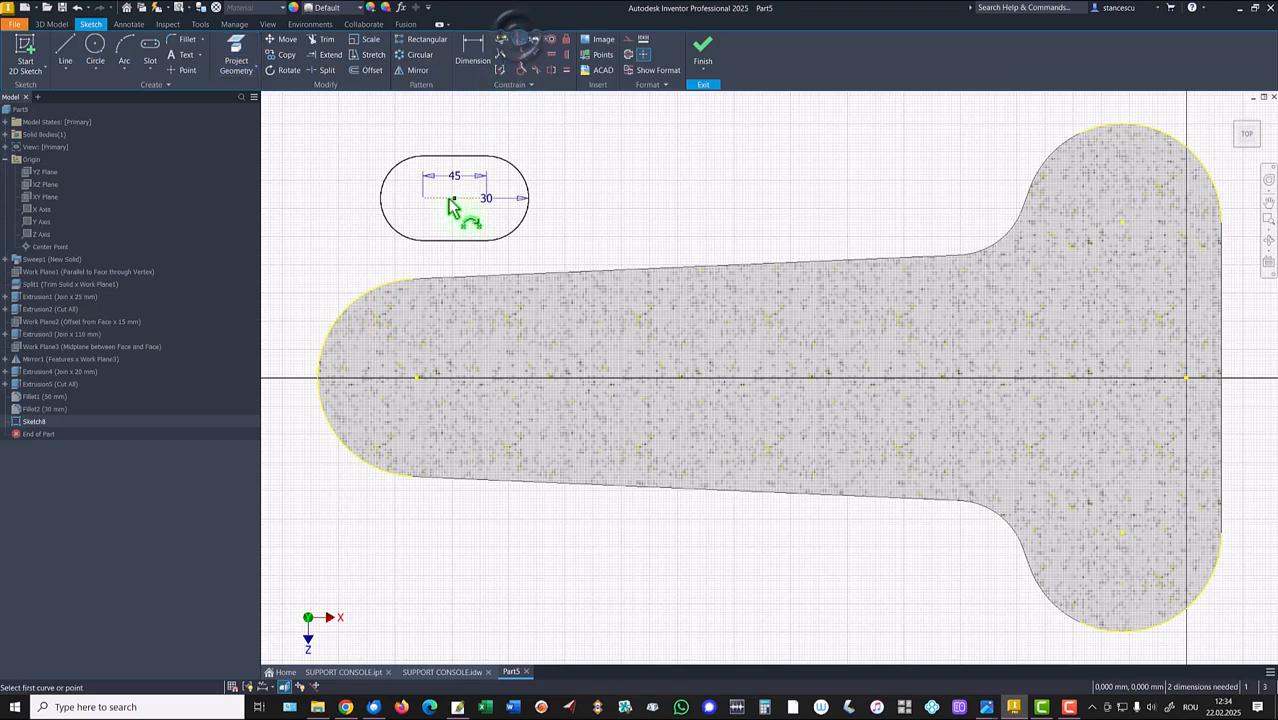
{"action": "left_click", "coordinate": [455, 199]}
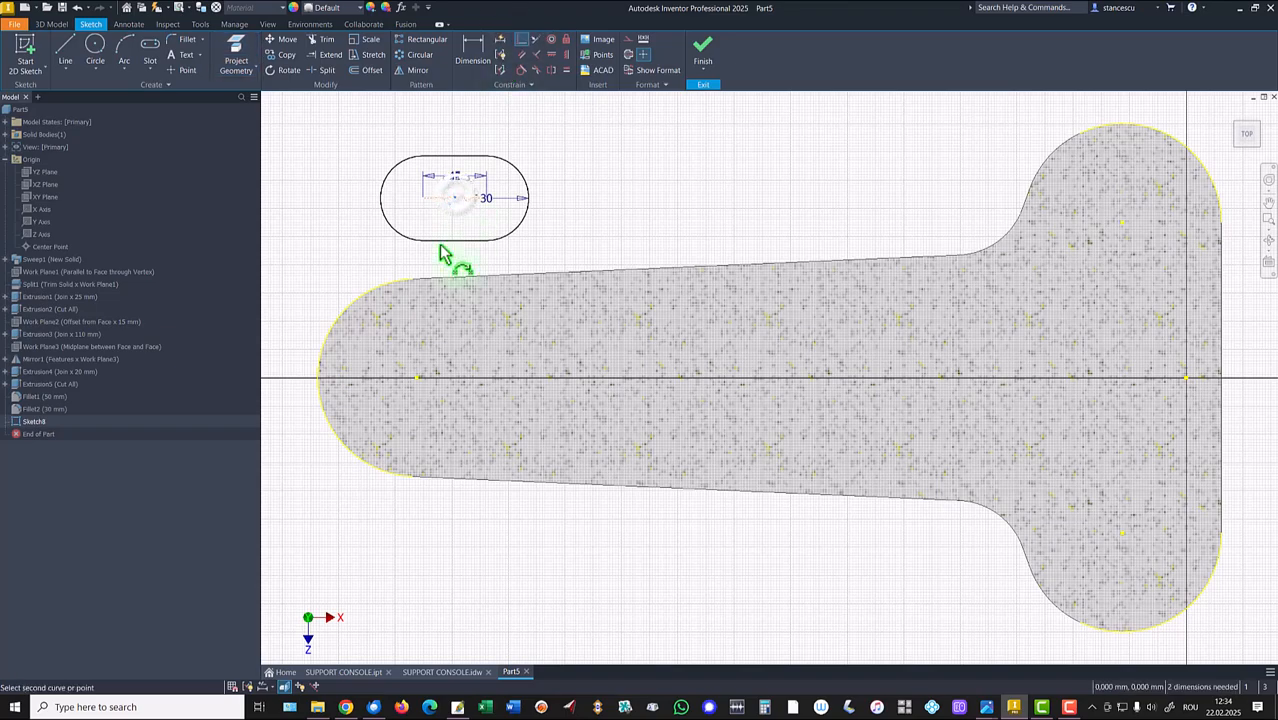
{"action": "left_click", "coordinate": [418, 378]}
{"action": "key", "text": "Escape"}
Copy the dimensioned slot and paste one copy near the arc center of each of the two wide-end lobes.
{"action": "left_click_drag", "start_coordinate": [338, 330], "coordinate": [517, 443]}
{"action": "right_click", "coordinate": [483, 413]}
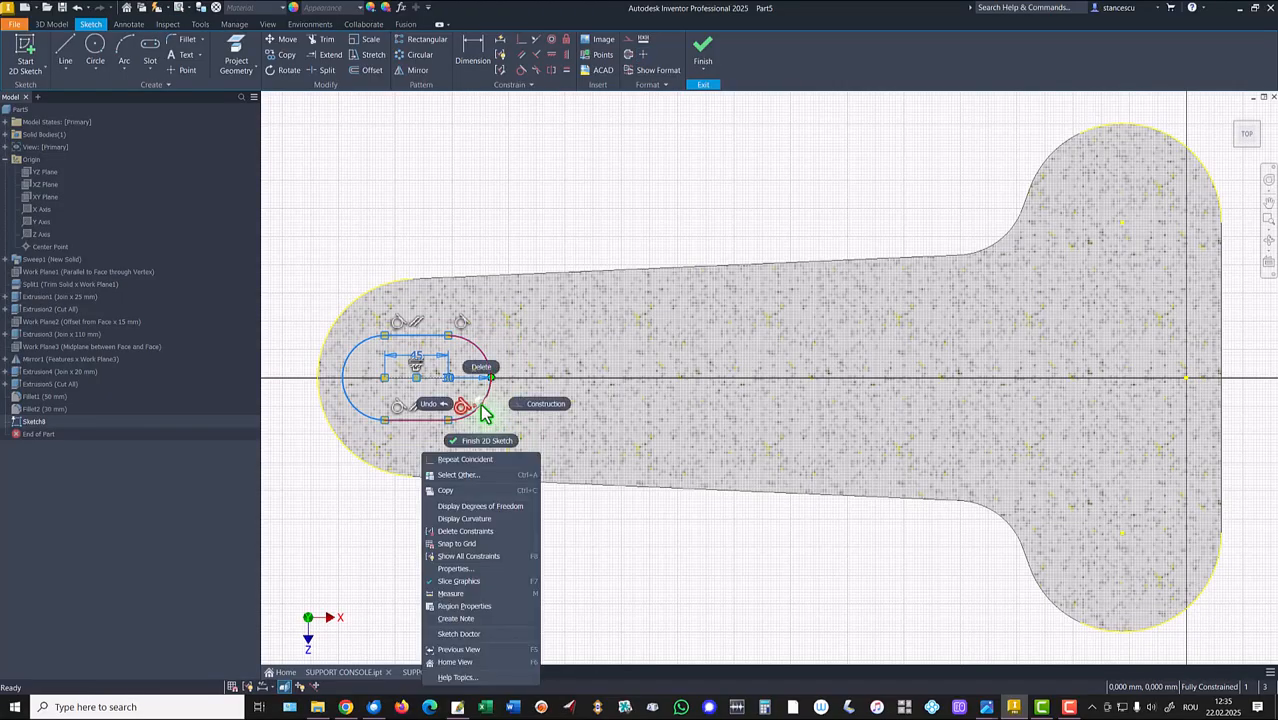
{"action": "left_click", "coordinate": [452, 488]}
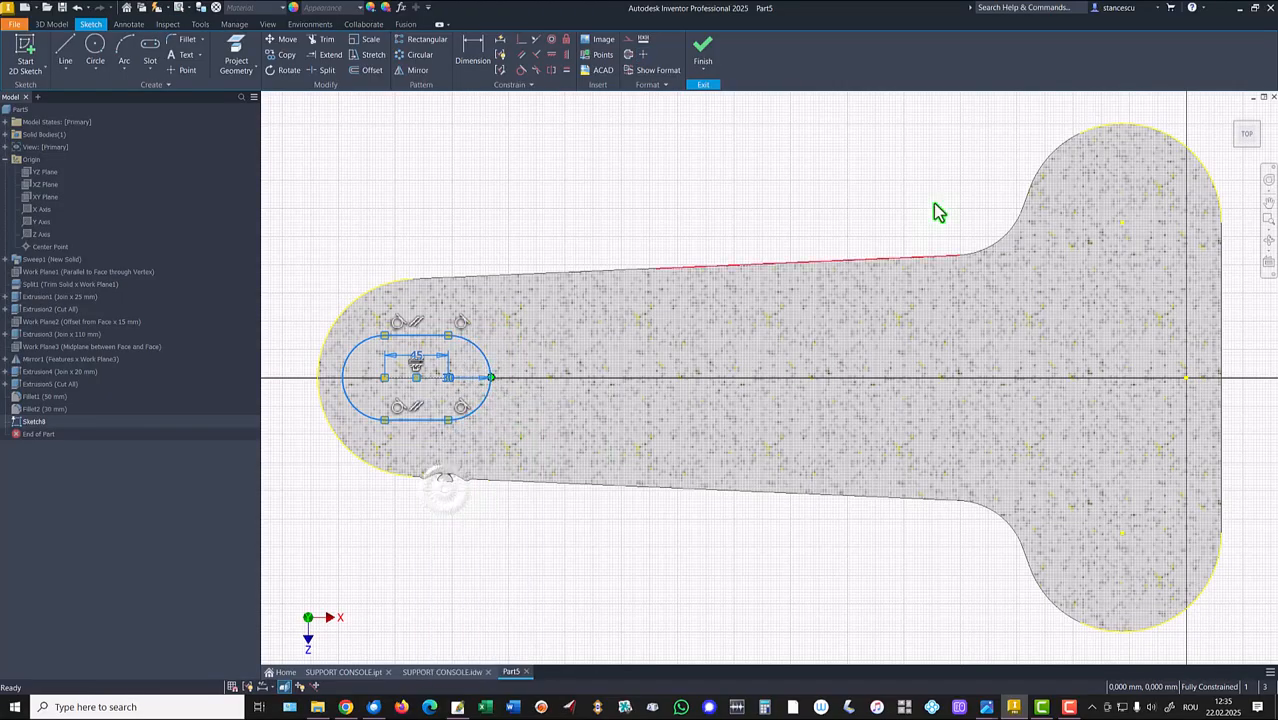
{"action": "left_click", "coordinate": [1128, 232]}
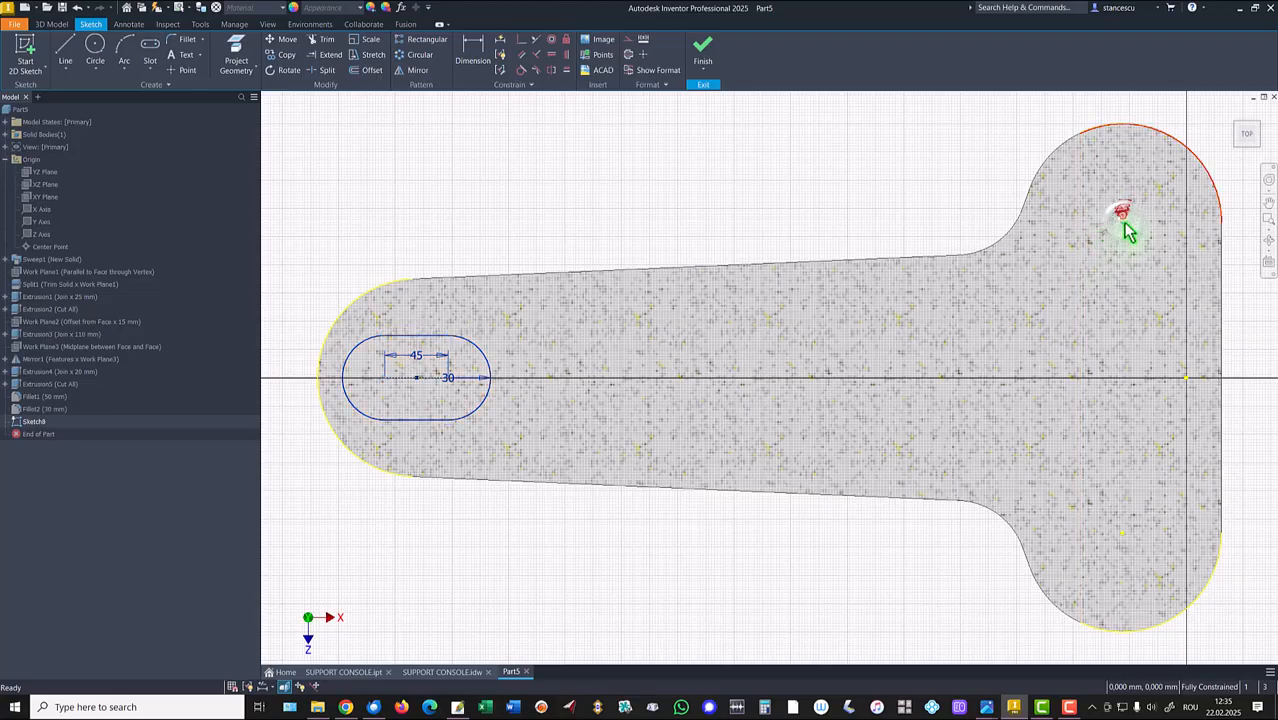
{"action": "right_click", "coordinate": [1122, 240]}
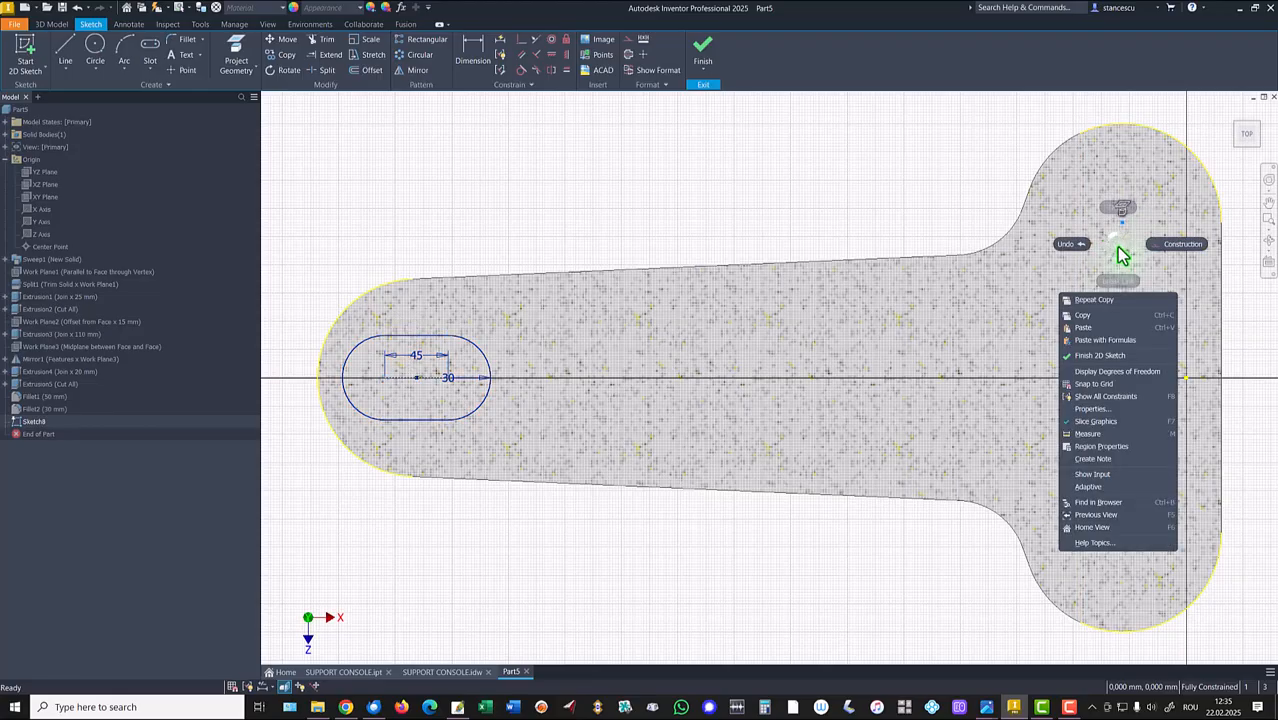
{"action": "left_click", "coordinate": [1090, 338]}
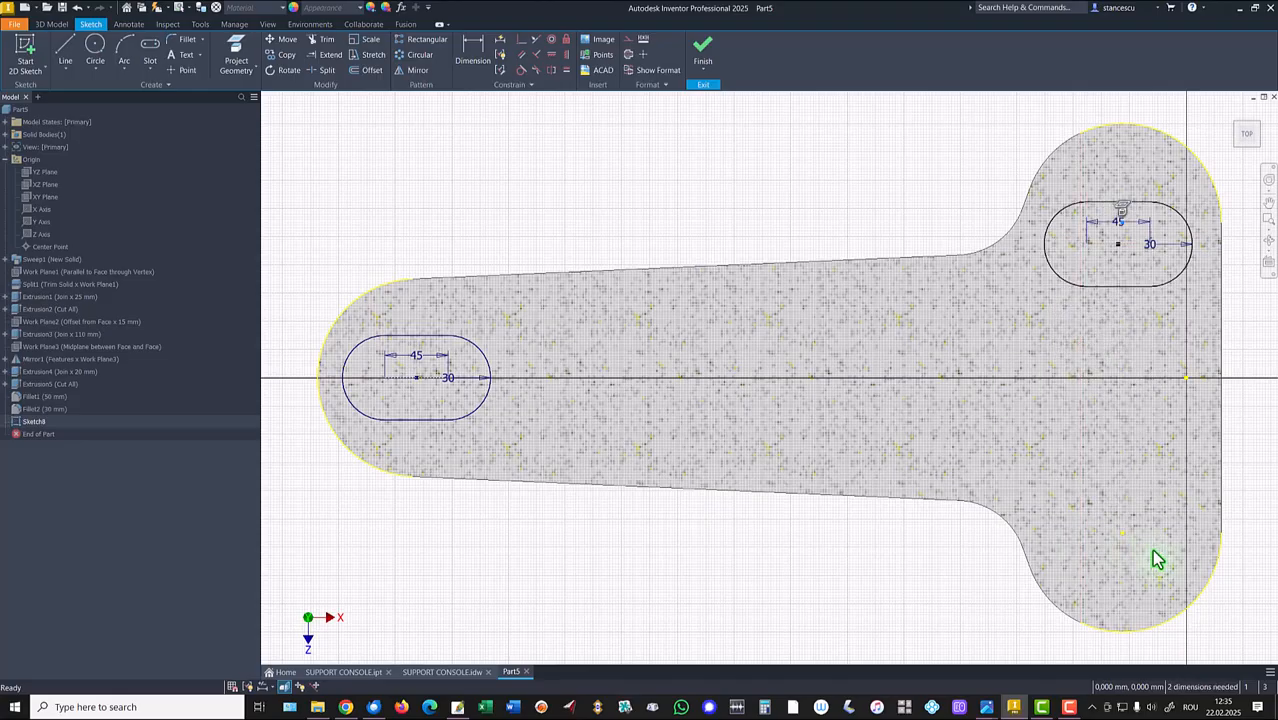
{"action": "right_click", "coordinate": [1121, 553]}
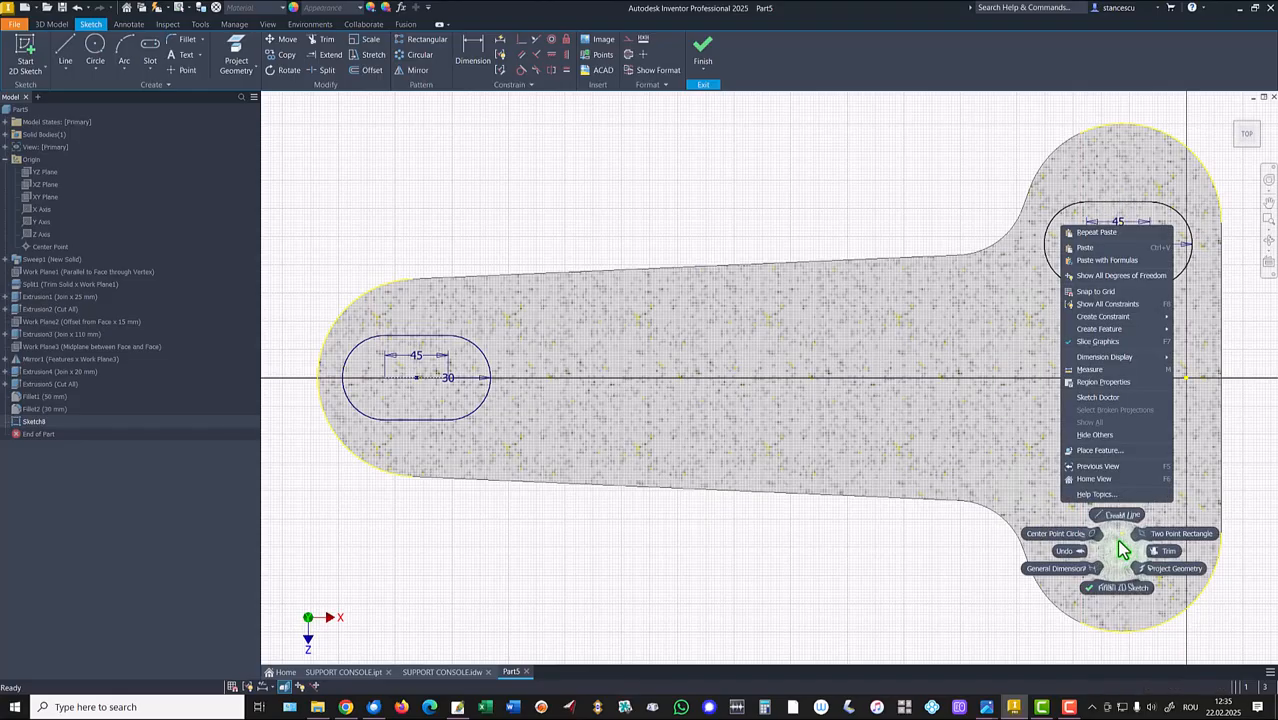
{"action": "left_click", "coordinate": [1086, 248]}
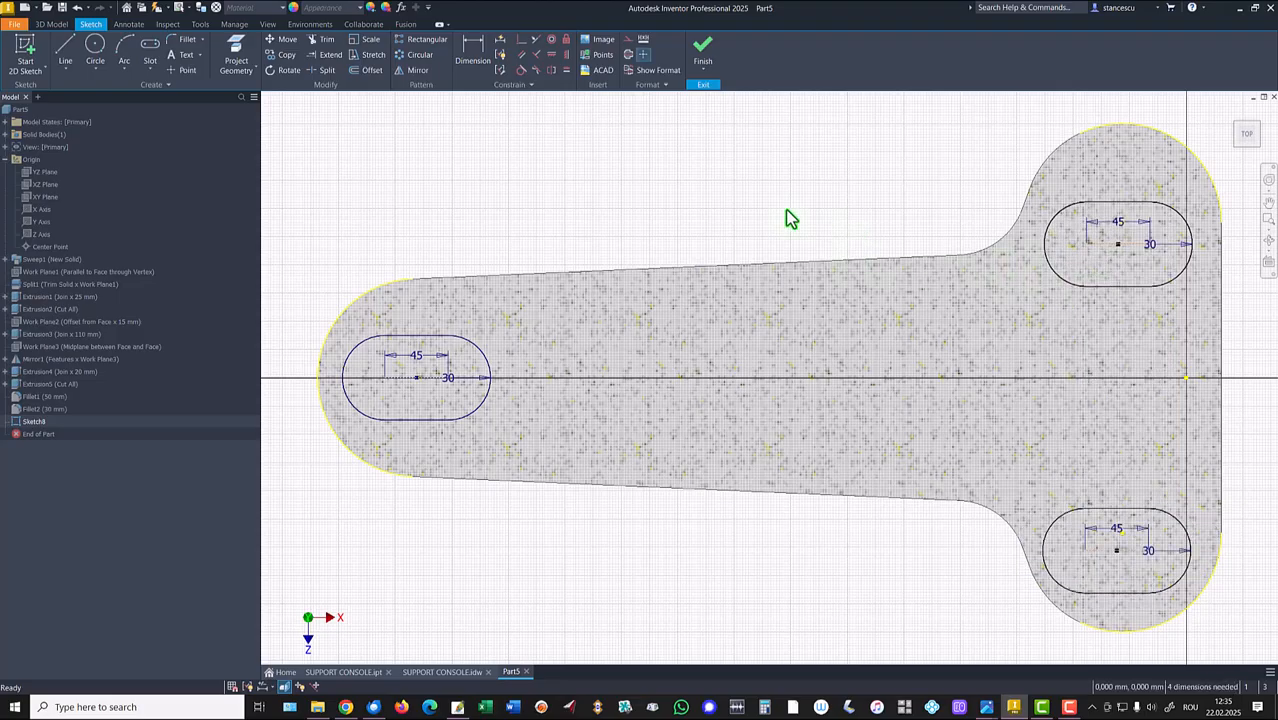
Make each pasted slot's midpoint coincident with its lobe's projected arc center, and finish the sketch.
{"action": "left_click", "coordinate": [519, 39]}
{"action": "left_click", "coordinate": [1117, 551]}
{"action": "left_click", "coordinate": [1122, 533]}
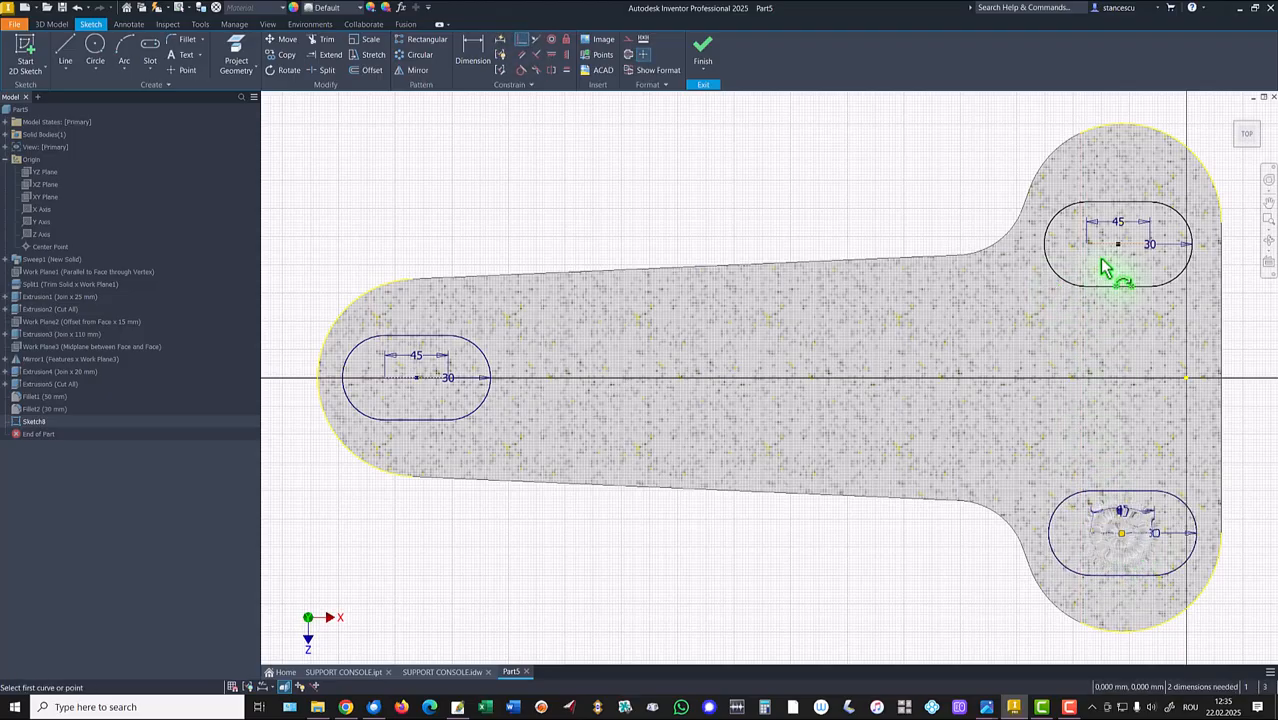
{"action": "key", "text": "Escape"}
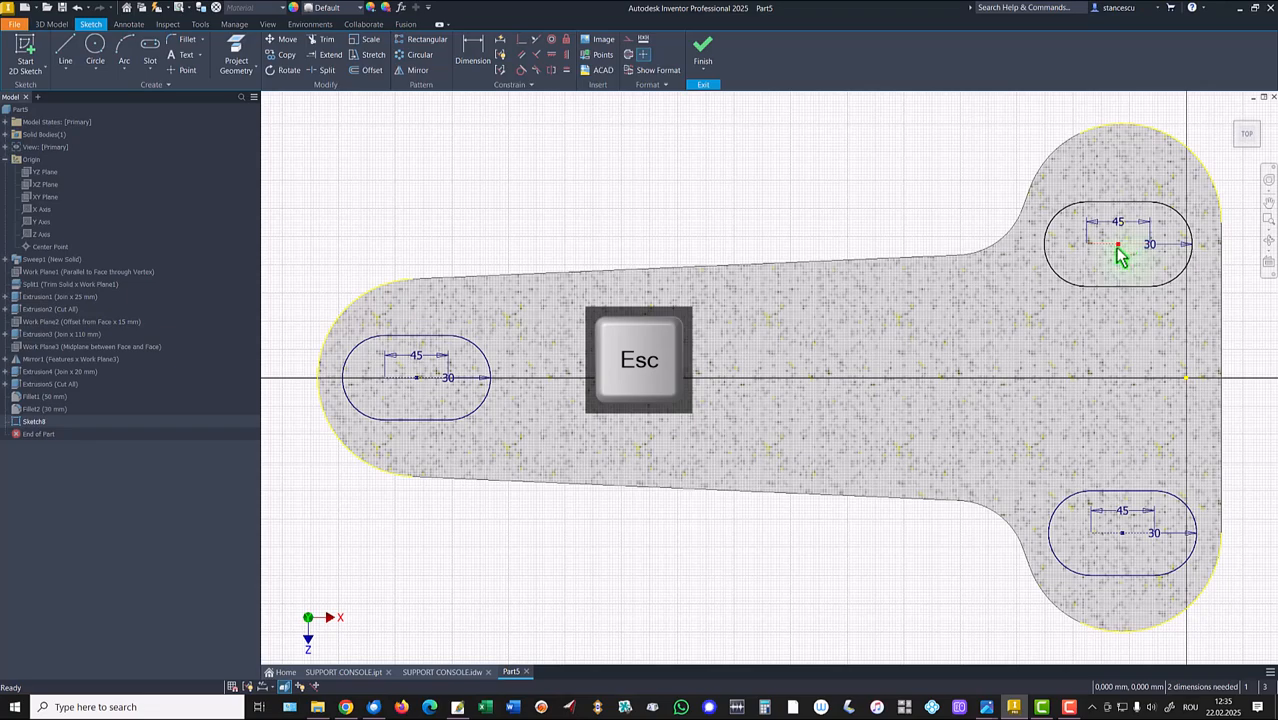
{"action": "left_click_drag", "start_coordinate": [1118, 247], "coordinate": [1105, 265]}
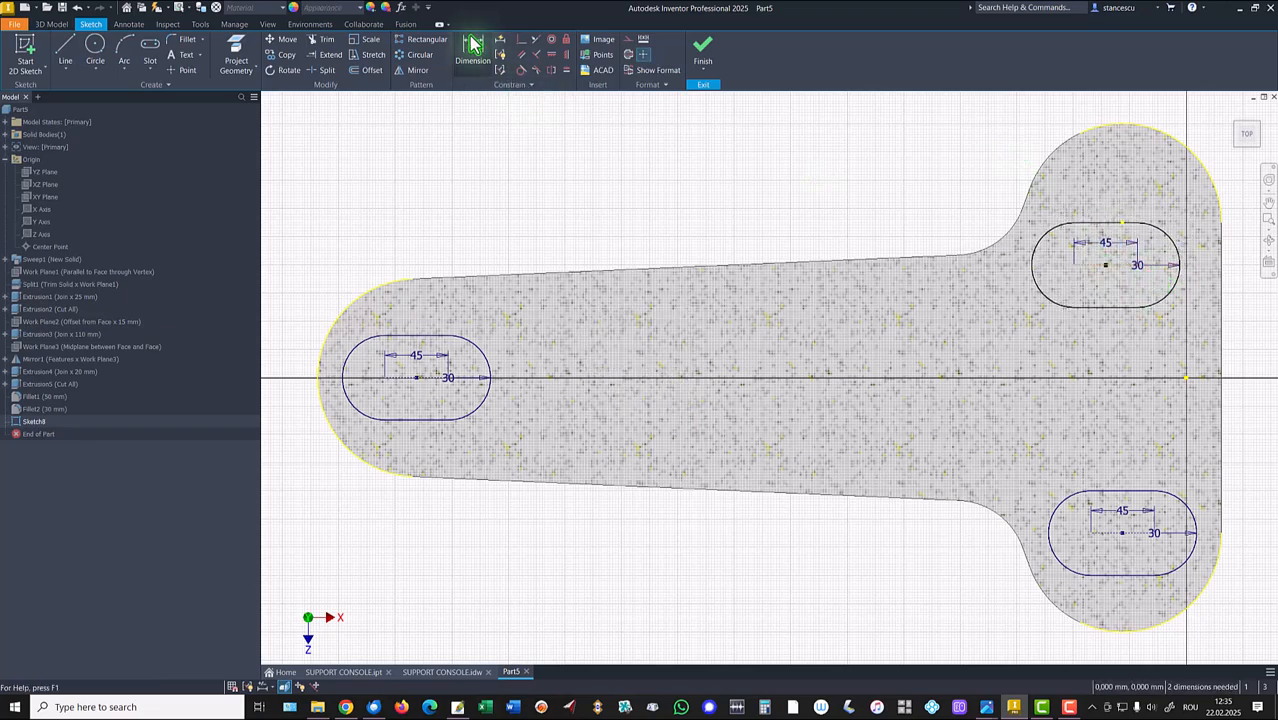
{"action": "left_click", "coordinate": [1107, 267]}
{"action": "left_click", "coordinate": [1122, 222]}
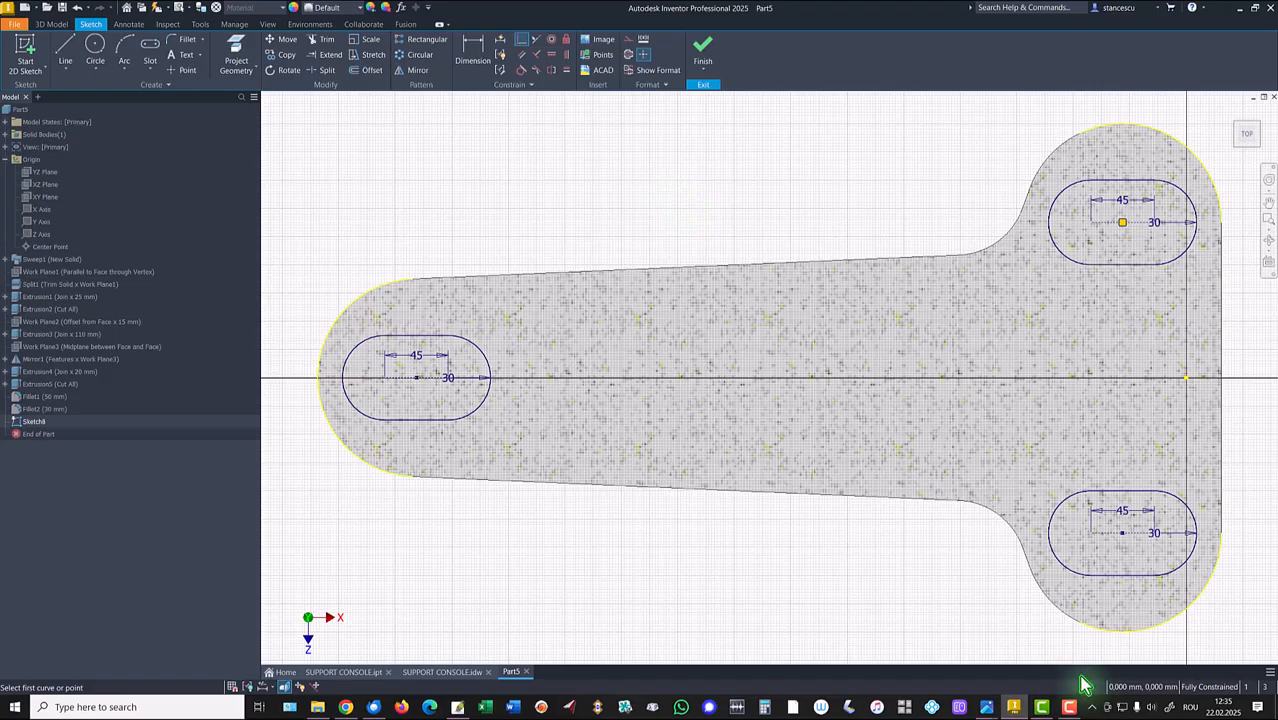
{"action": "left_click", "coordinate": [701, 57]}
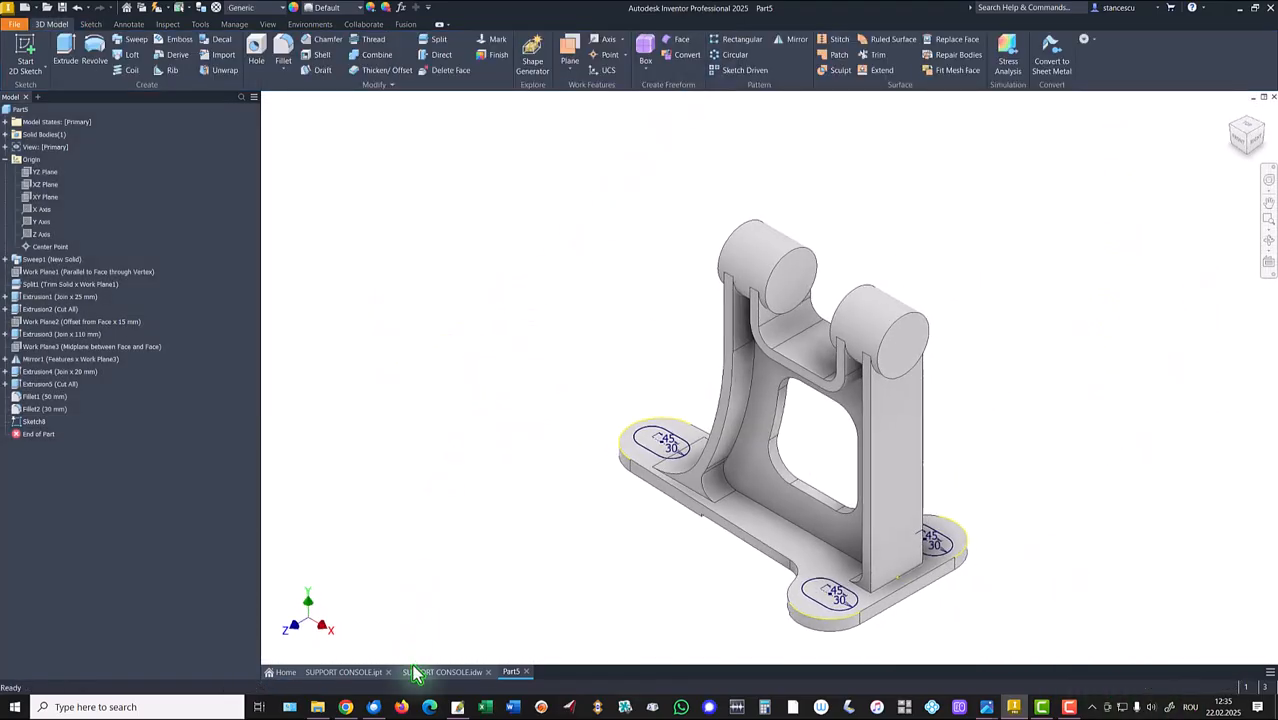
Check the pad height in SUPPORT CONSOLE.idw and extrude Part5's three slot profiles upward 5 mm, joined to the base.
{"action": "left_click", "coordinate": [416, 673]}
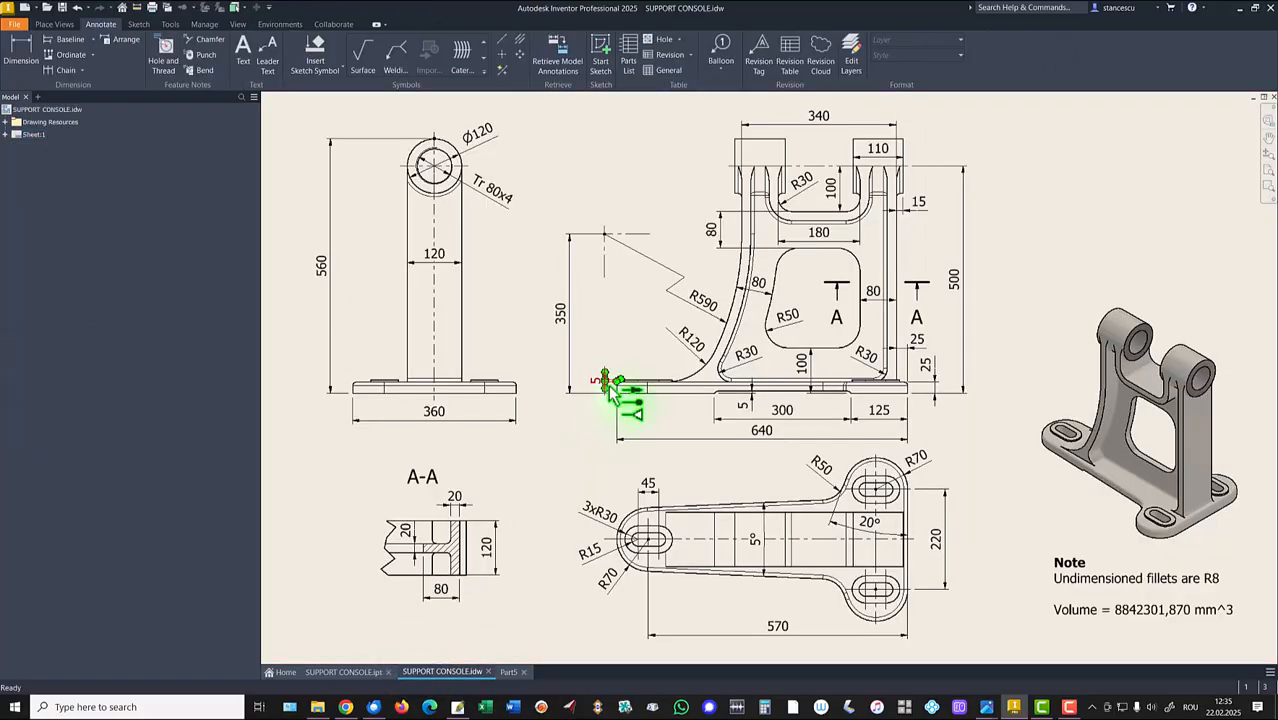
{"action": "left_click", "coordinate": [507, 674]}
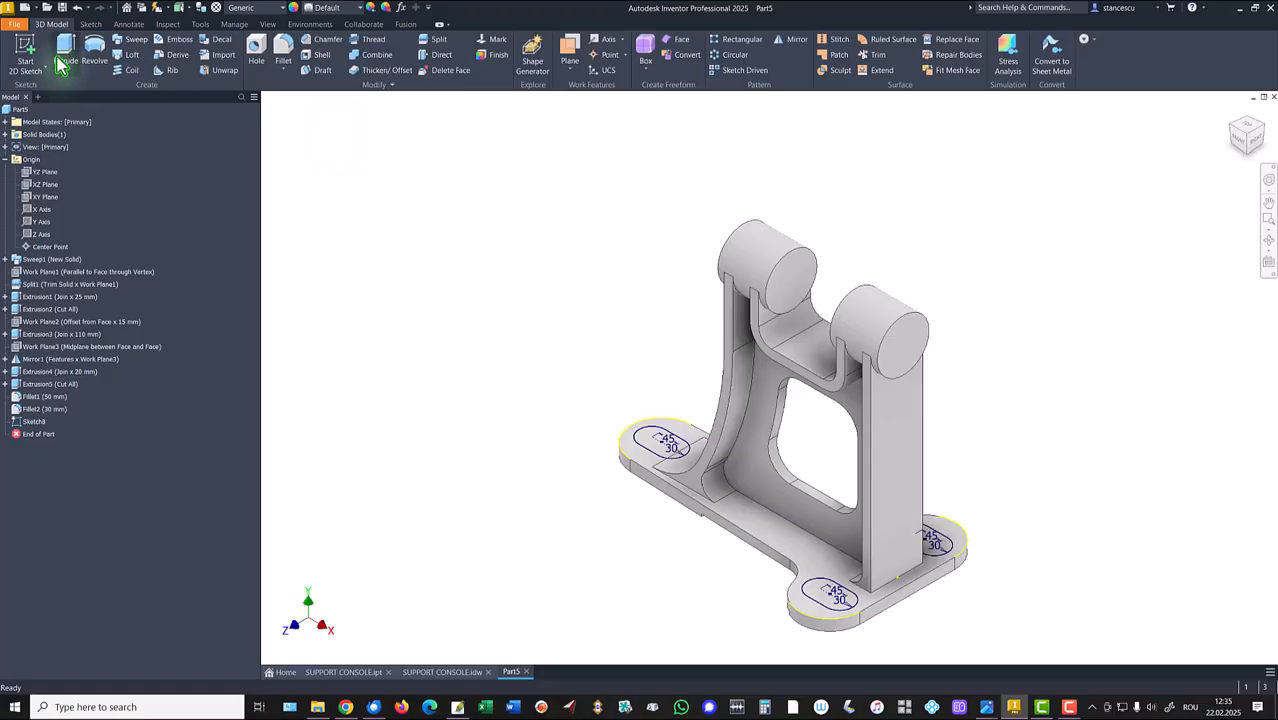
{"action": "left_click", "coordinate": [62, 50]}
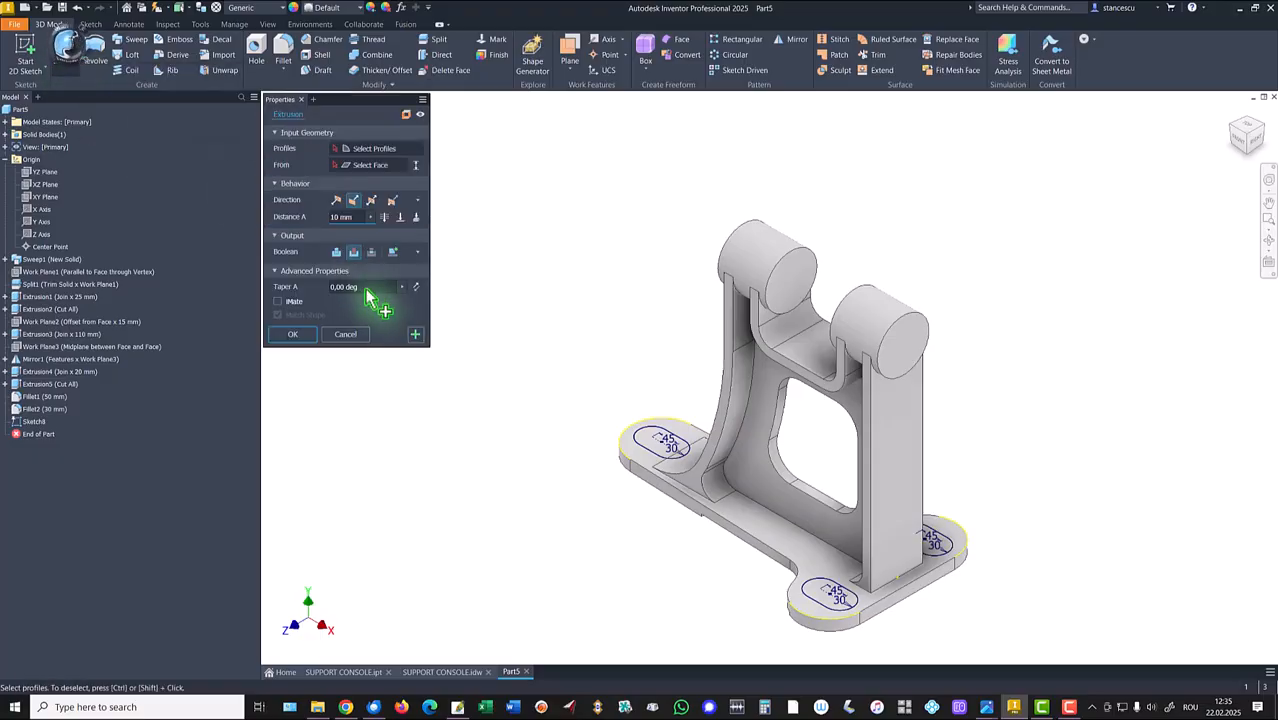
{"action": "left_click", "coordinate": [648, 445]}
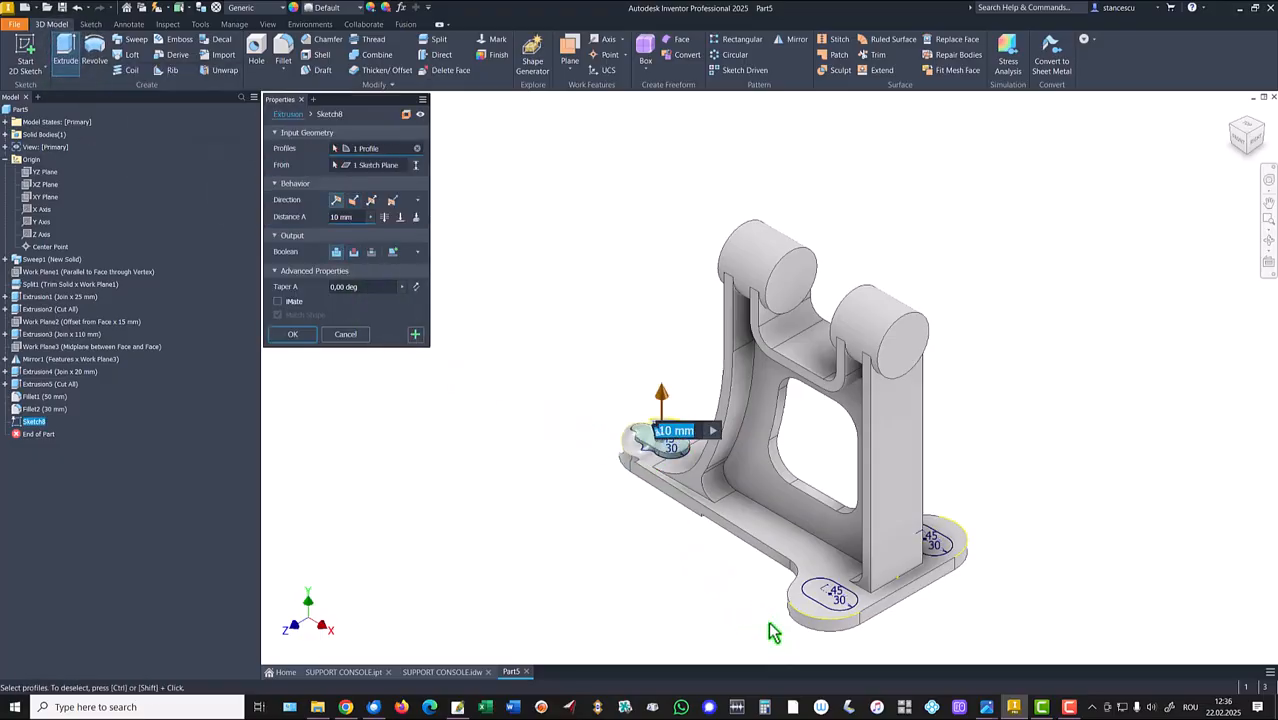
{"action": "left_click", "coordinate": [826, 600]}
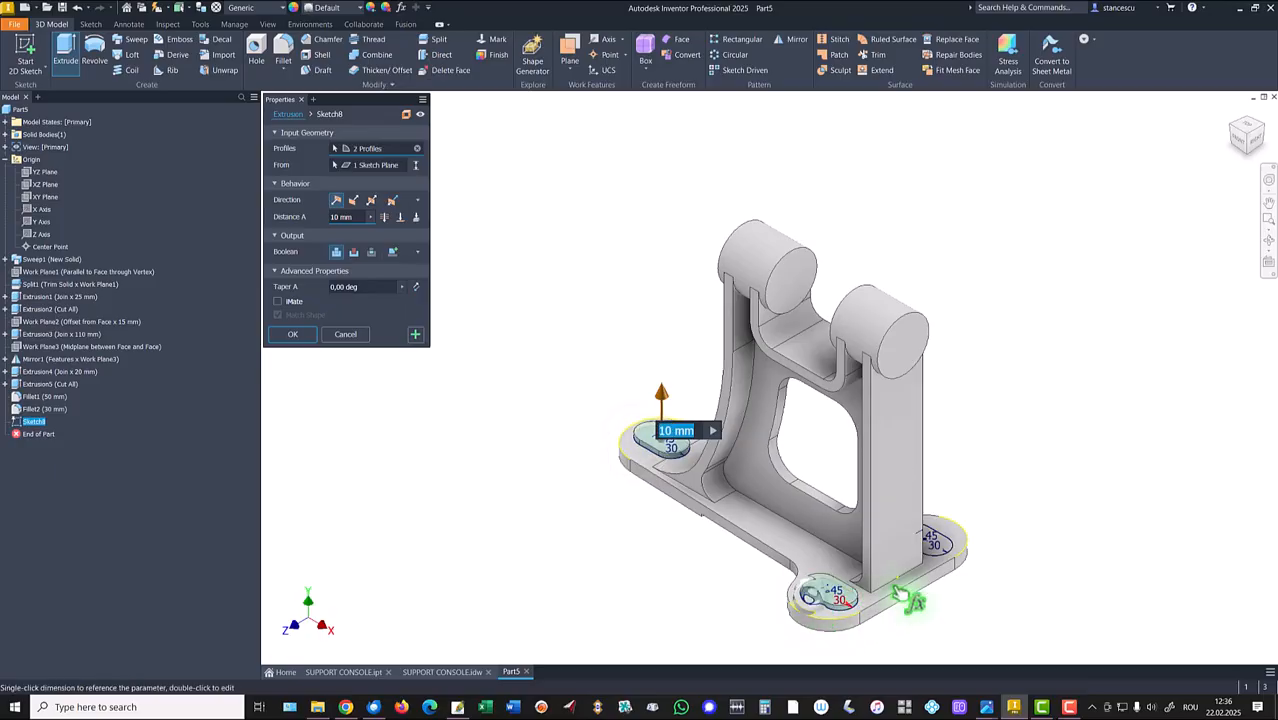
{"action": "left_click", "coordinate": [956, 550]}
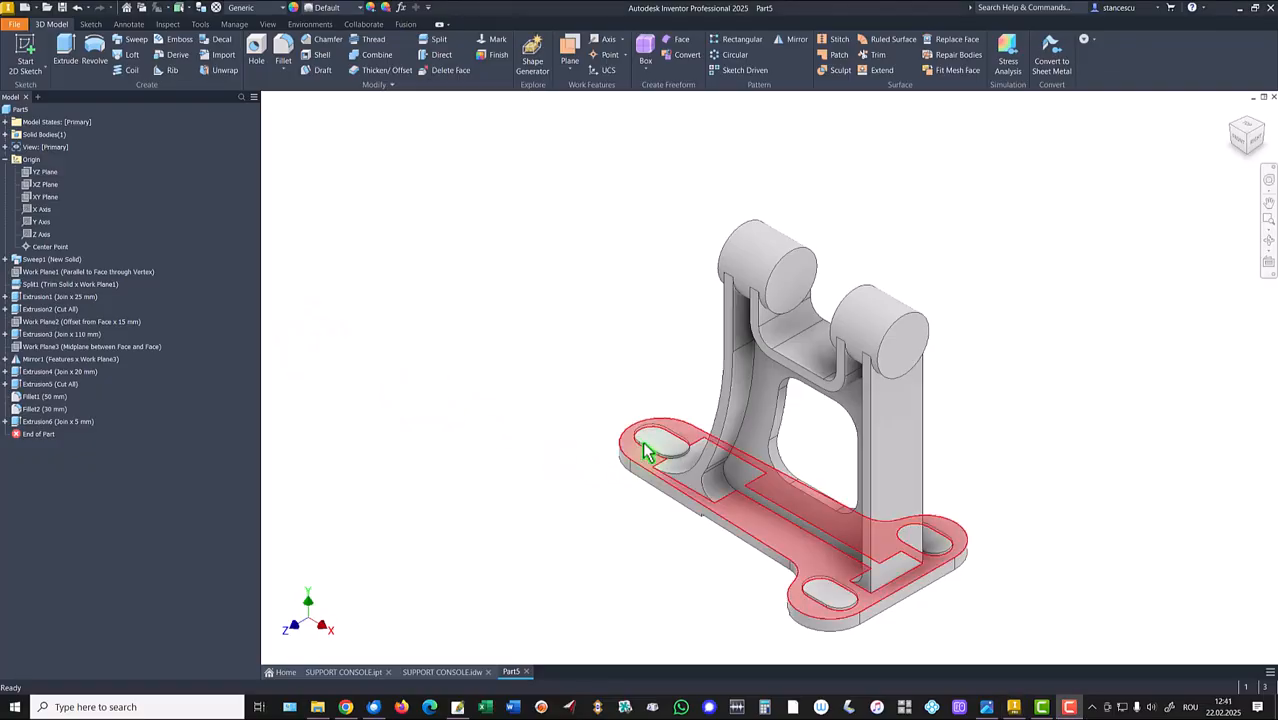
Check the inner slot radius in SUPPORT CONSOLE.idw, start a sketch on the narrow-end pad's top face in Part5 and project all three pad faces.
{"action": "left_click", "coordinate": [446, 672]}
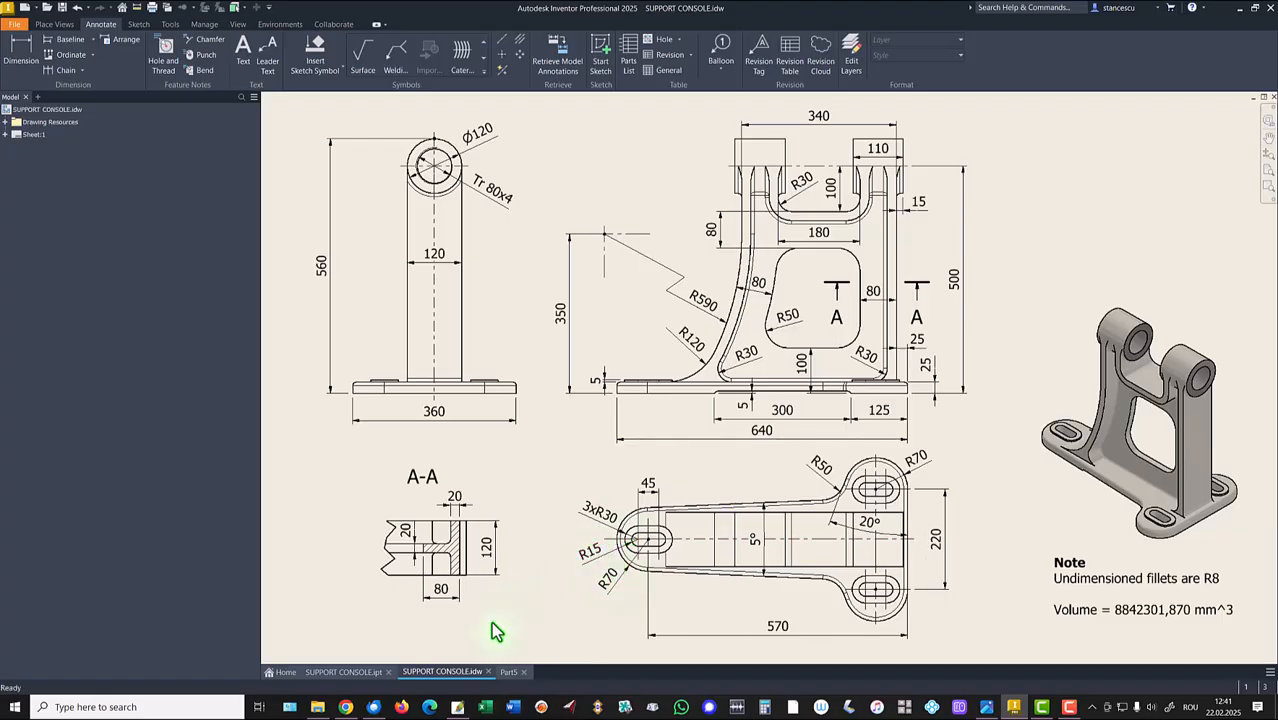
{"action": "left_click", "coordinate": [507, 672]}
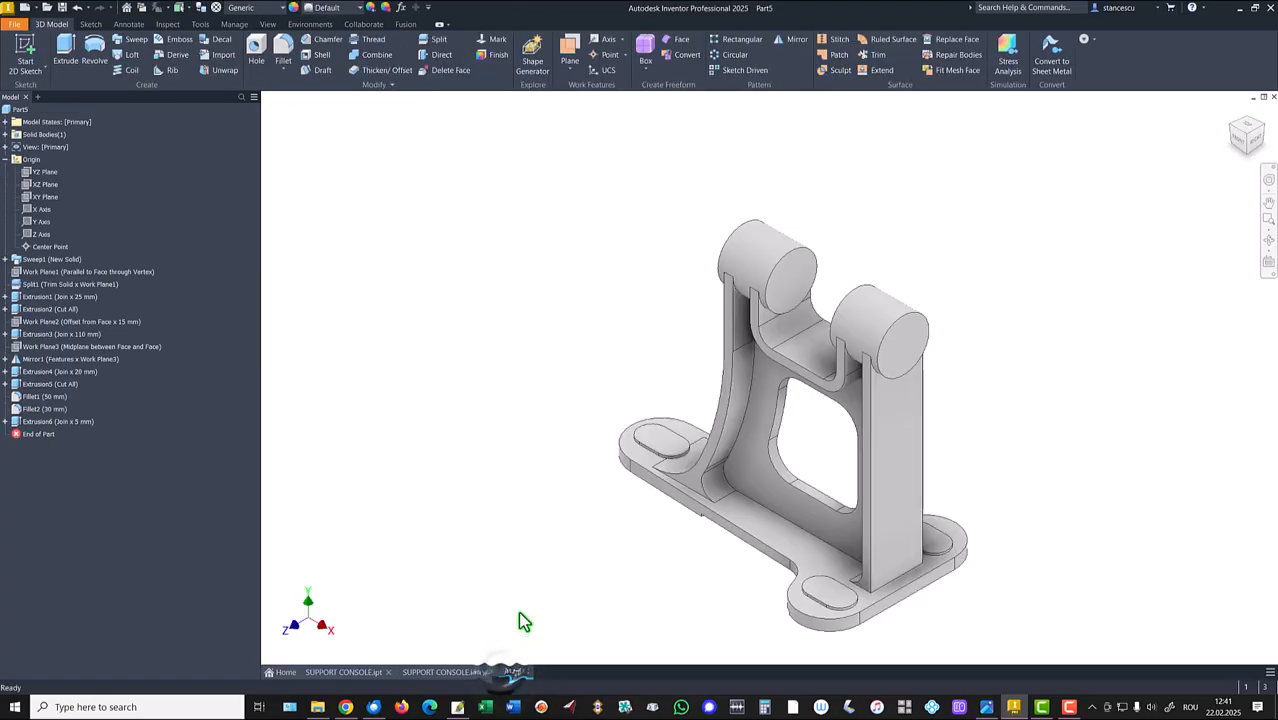
{"action": "left_click", "coordinate": [662, 441]}
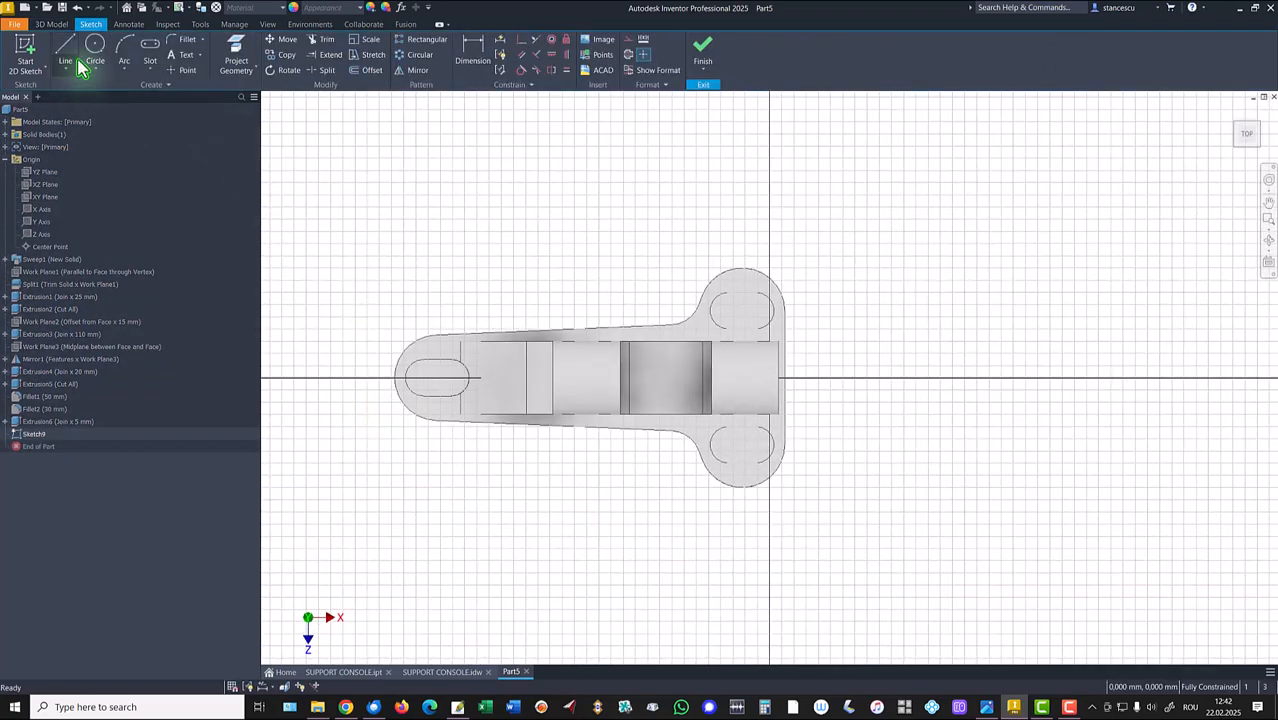
{"action": "left_click", "coordinate": [240, 50]}
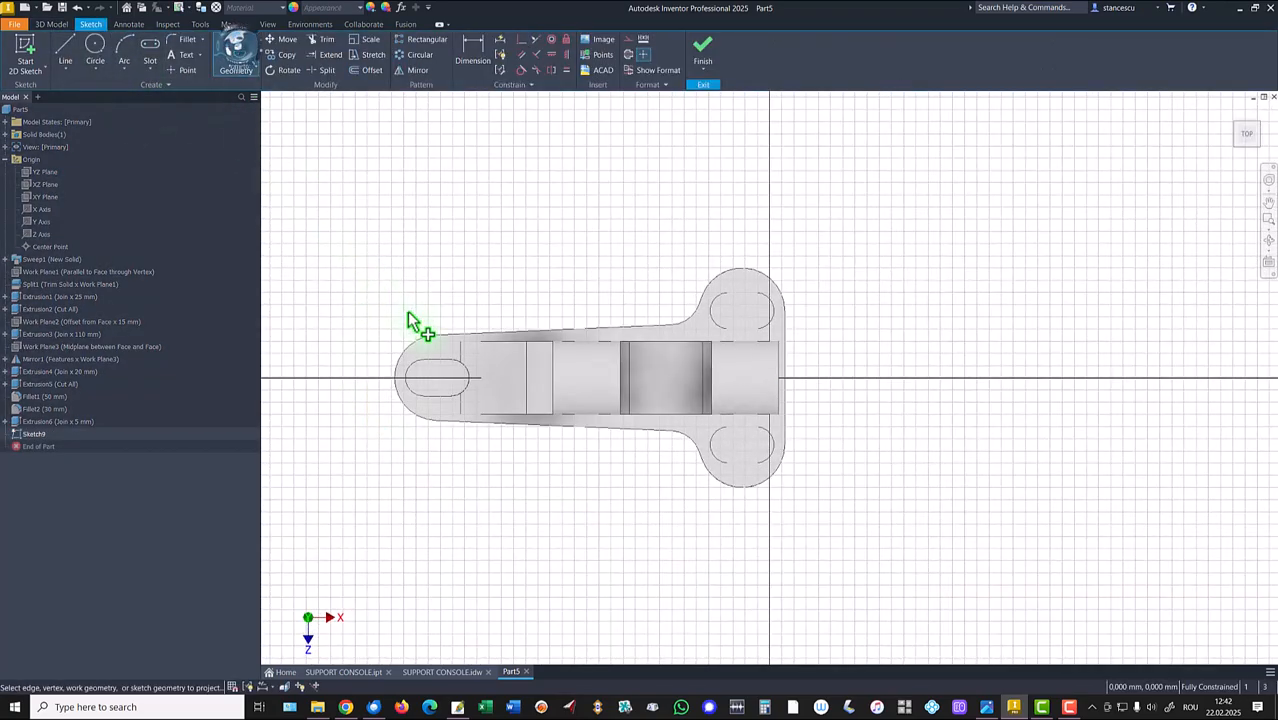
{"action": "left_click", "coordinate": [437, 380]}
{"action": "left_click", "coordinate": [742, 310]}
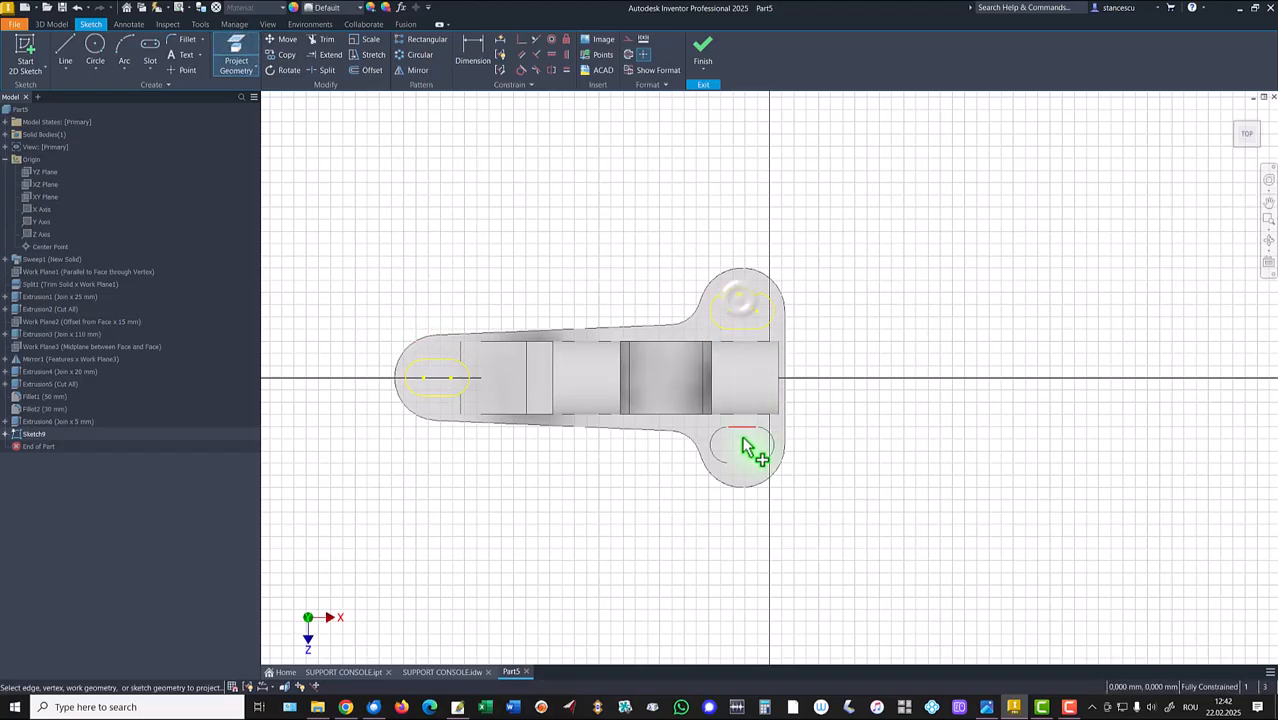
{"action": "left_click", "coordinate": [750, 447]}
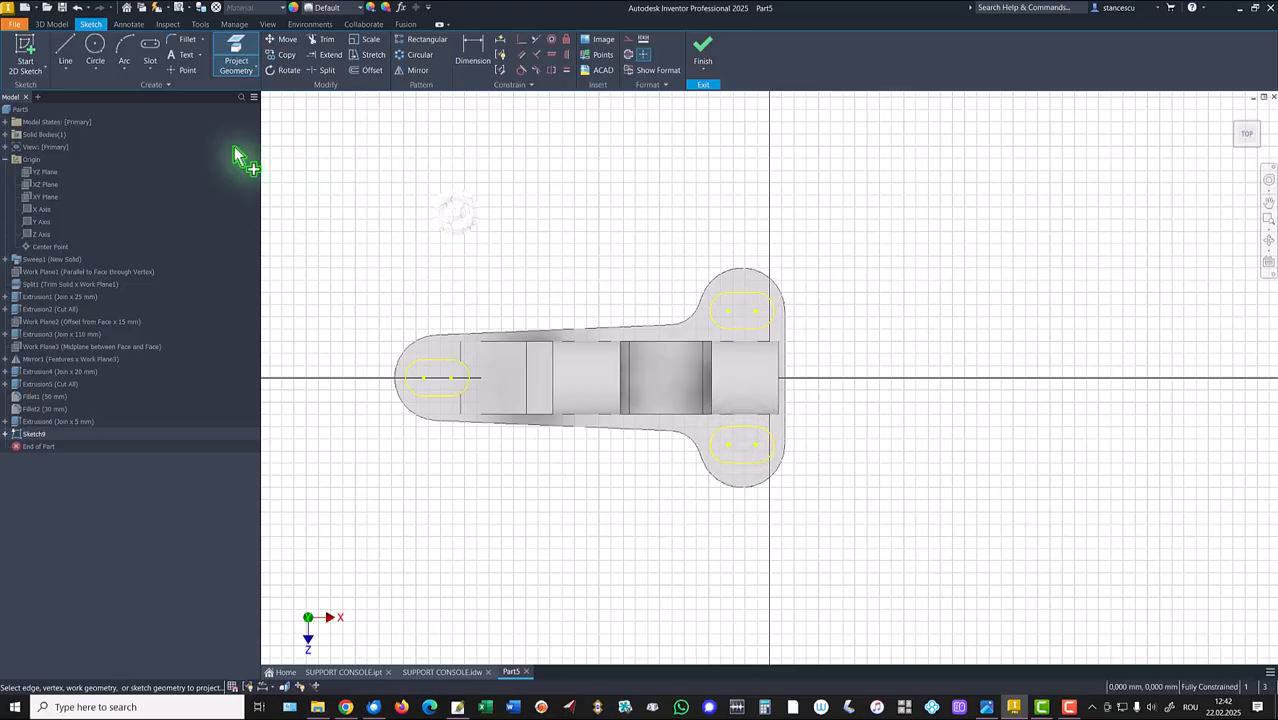
Offset each of the three projected pad outlines 15 mm inward and finish the sketch.
{"action": "left_click", "coordinate": [368, 70]}
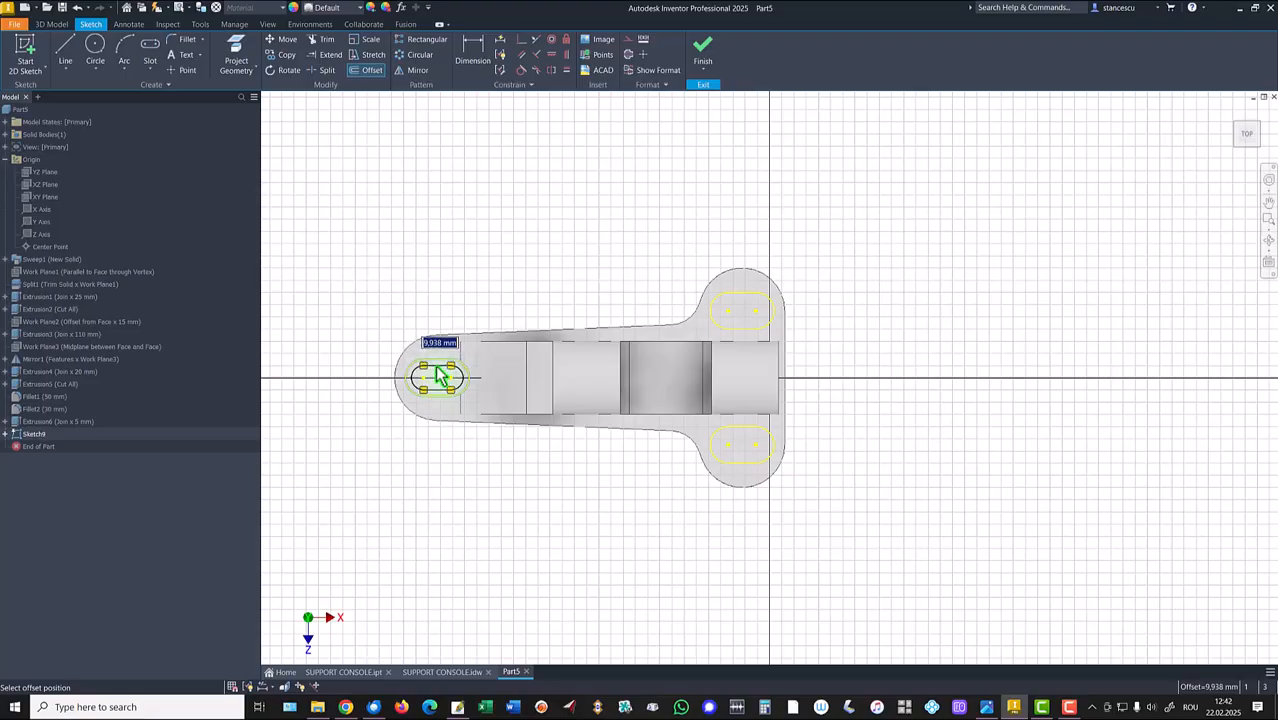
{"action": "key", "text": "Return"}
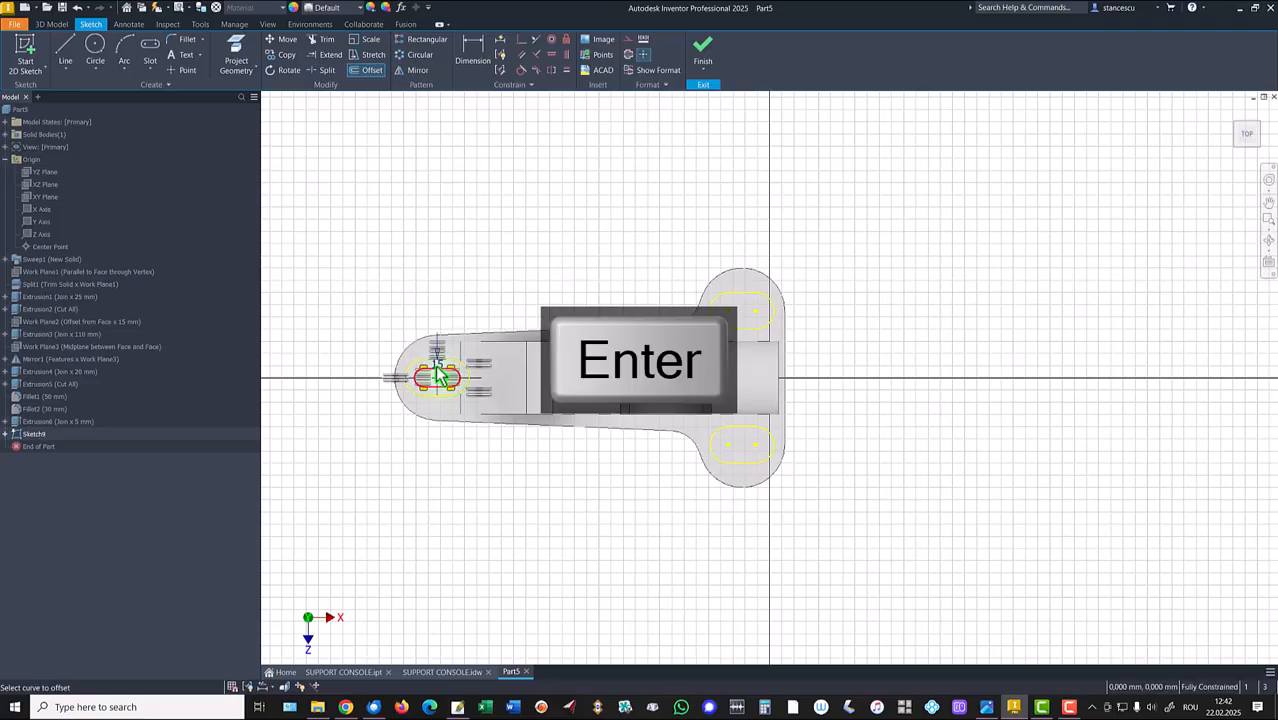
{"action": "left_click", "coordinate": [742, 303]}
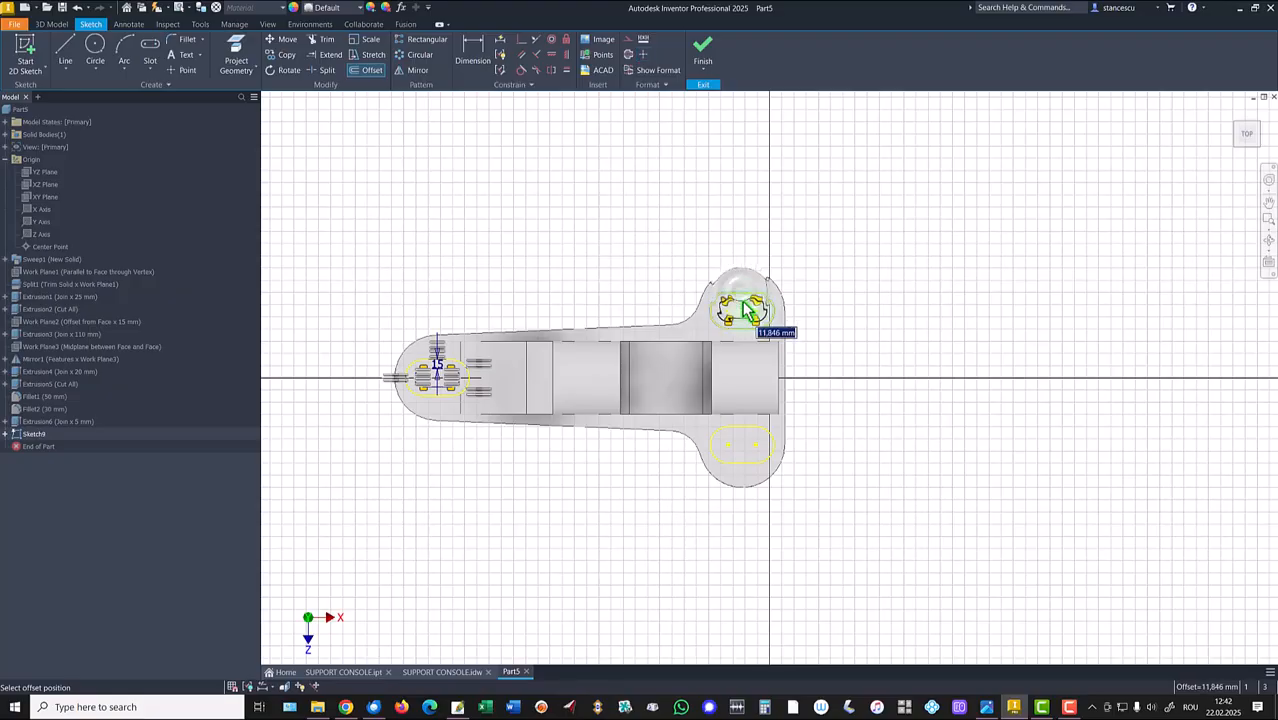
{"action": "type", "text": "15"}
{"action": "key", "text": "Return"}
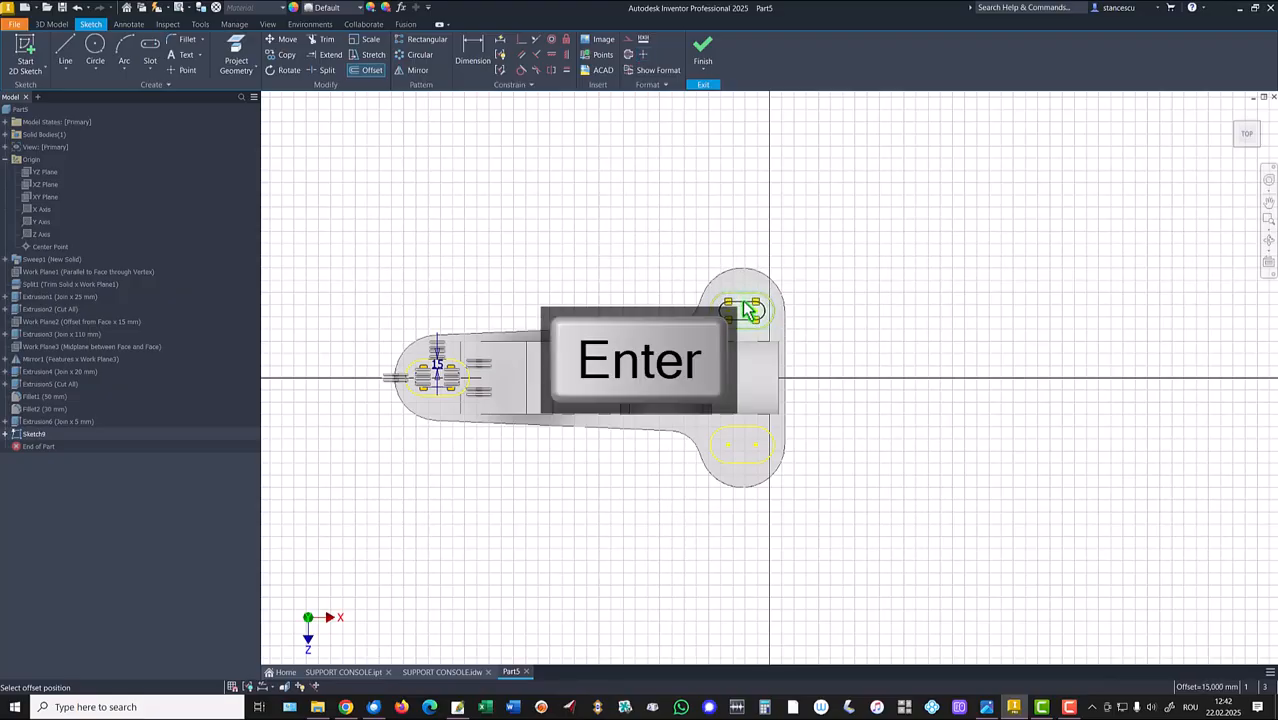
{"action": "left_click", "coordinate": [745, 470]}
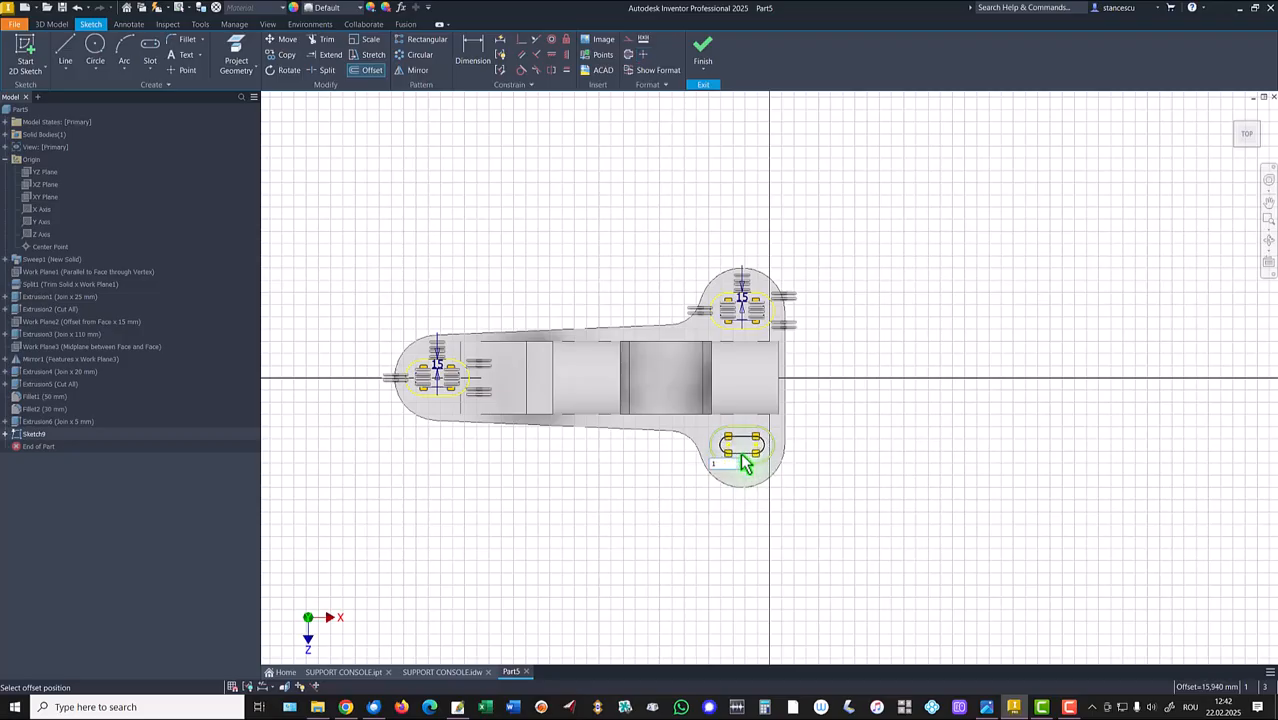
{"action": "type", "text": "15"}
{"action": "key", "text": "Return"}
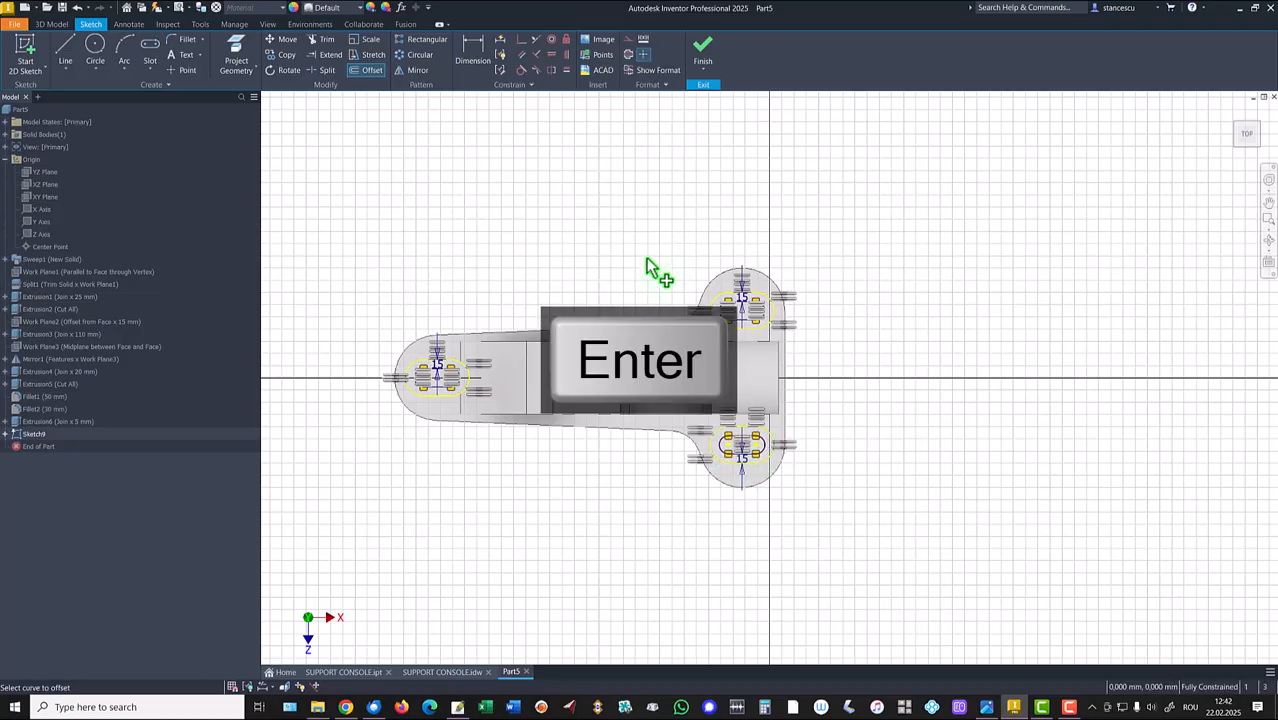
{"action": "left_click", "coordinate": [703, 50]}
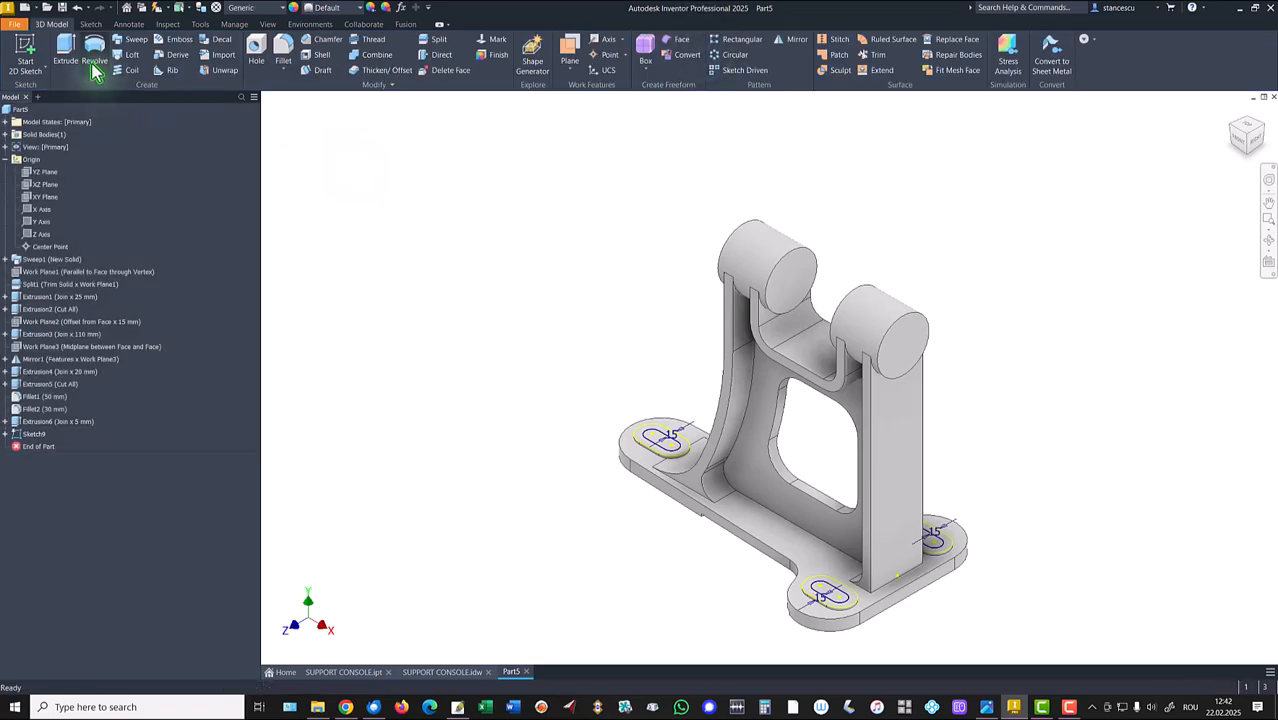
Extrude the three inner slot profiles downward as a cut through all, opening slots in the base pads.
{"action": "left_click", "coordinate": [78, 58]}
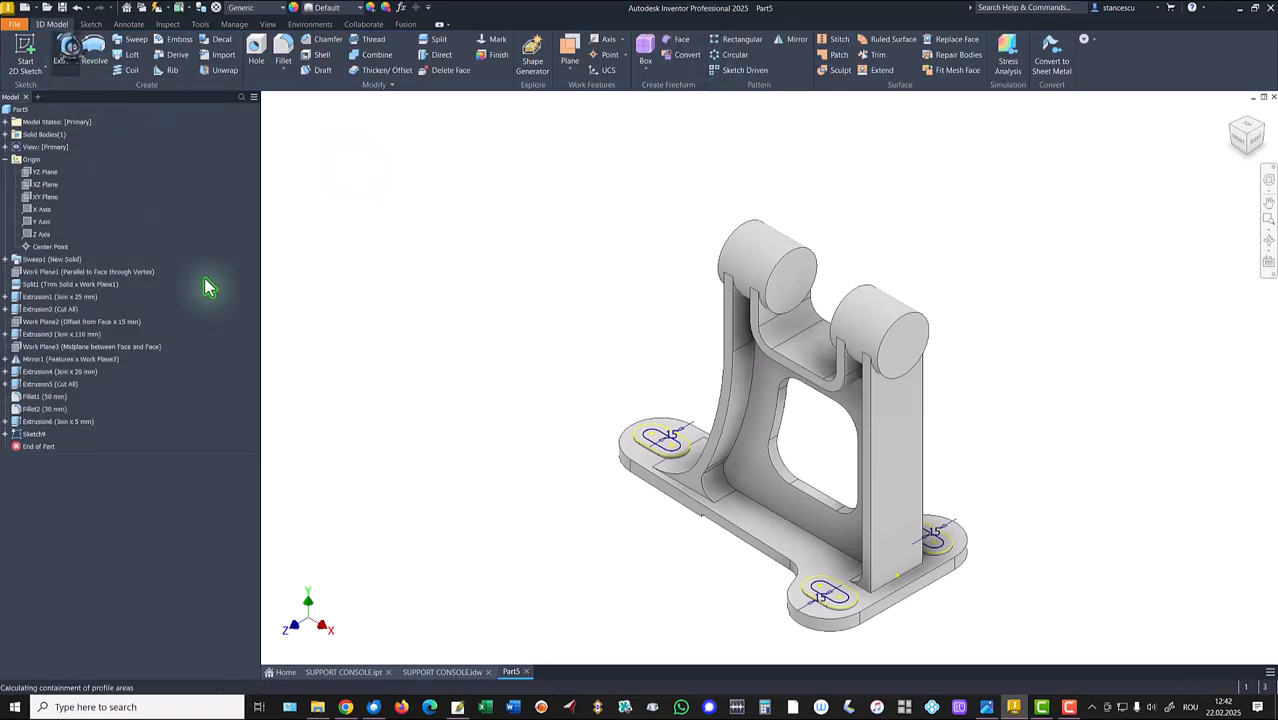
{"action": "left_click", "coordinate": [655, 440]}
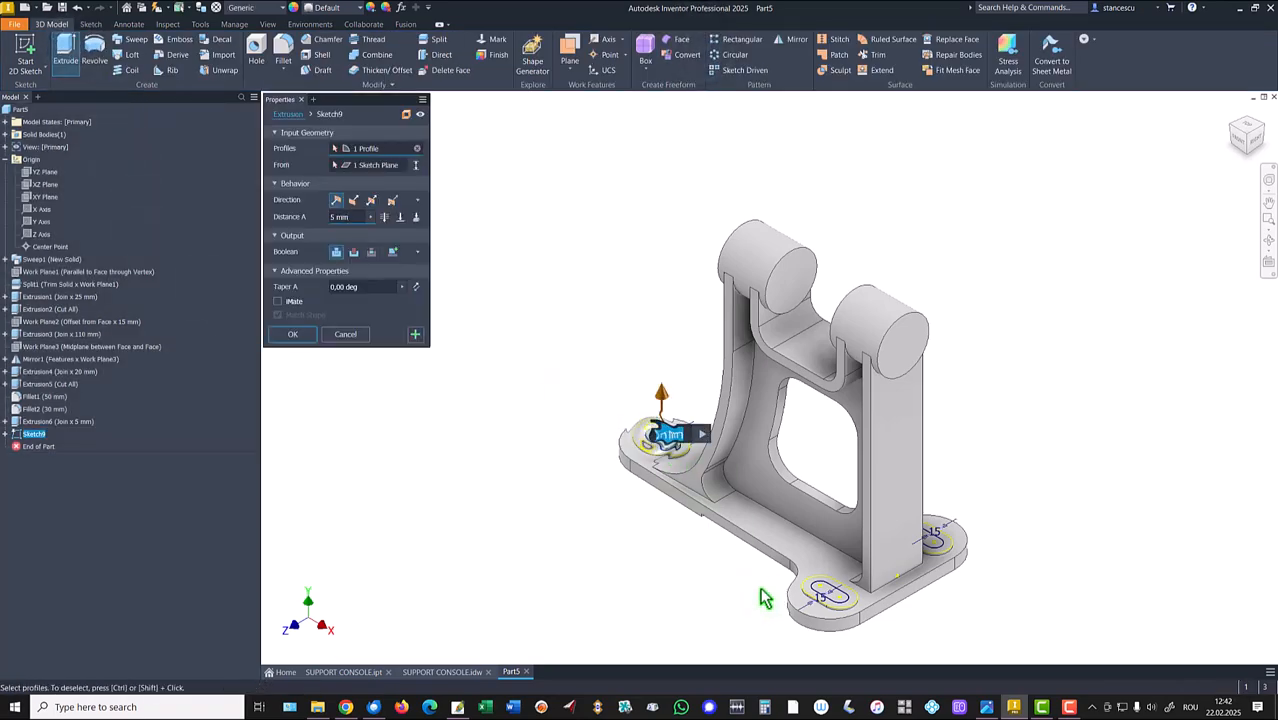
{"action": "left_click", "coordinate": [820, 596]}
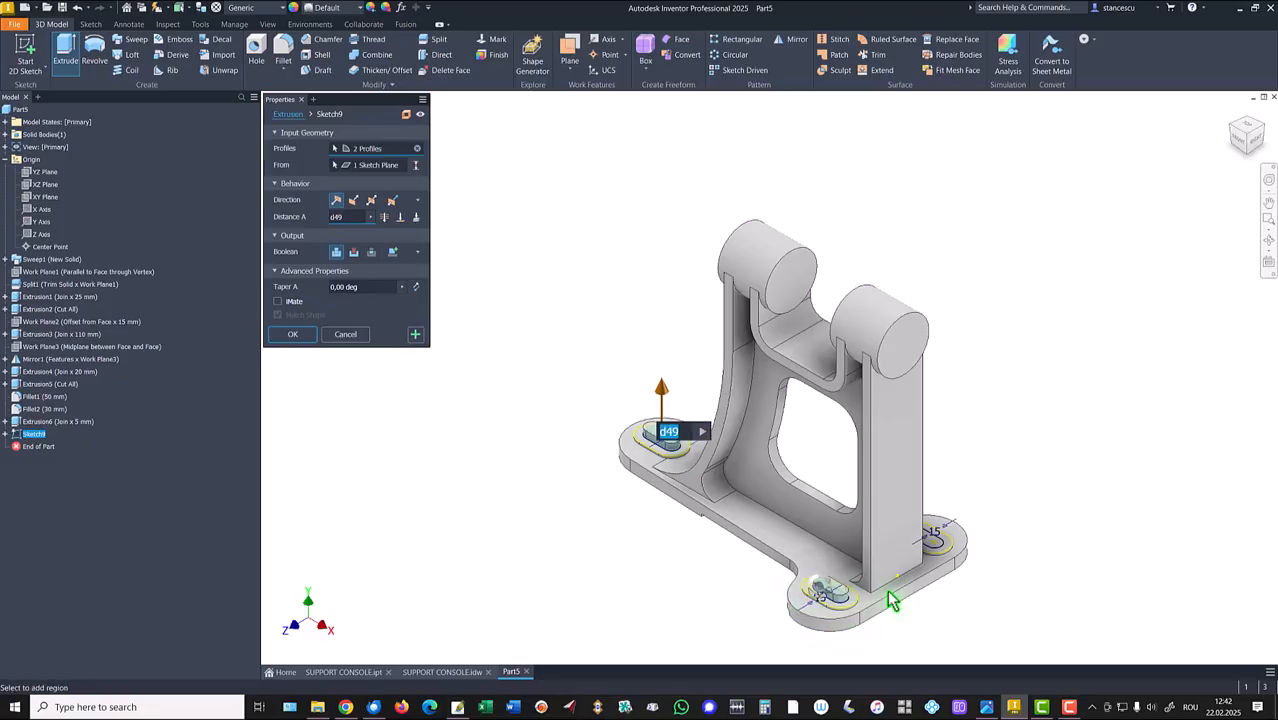
{"action": "left_click", "coordinate": [933, 548]}
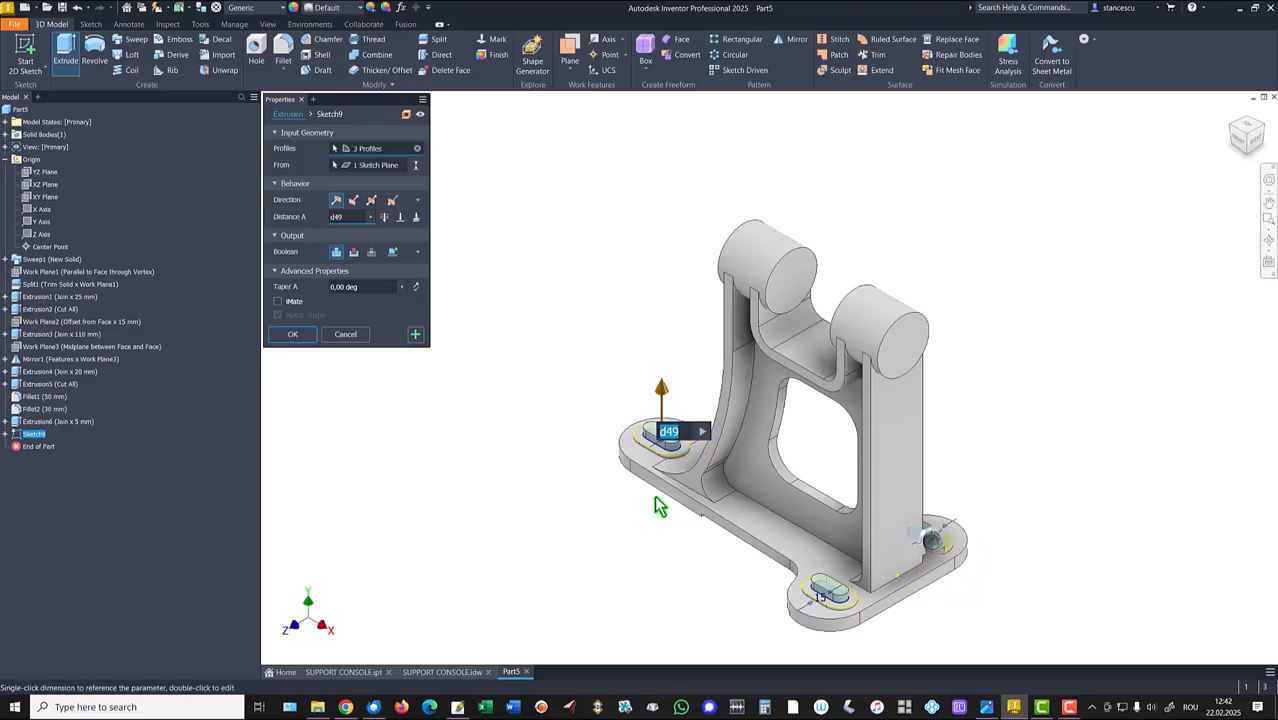
{"action": "left_click", "coordinate": [354, 252]}
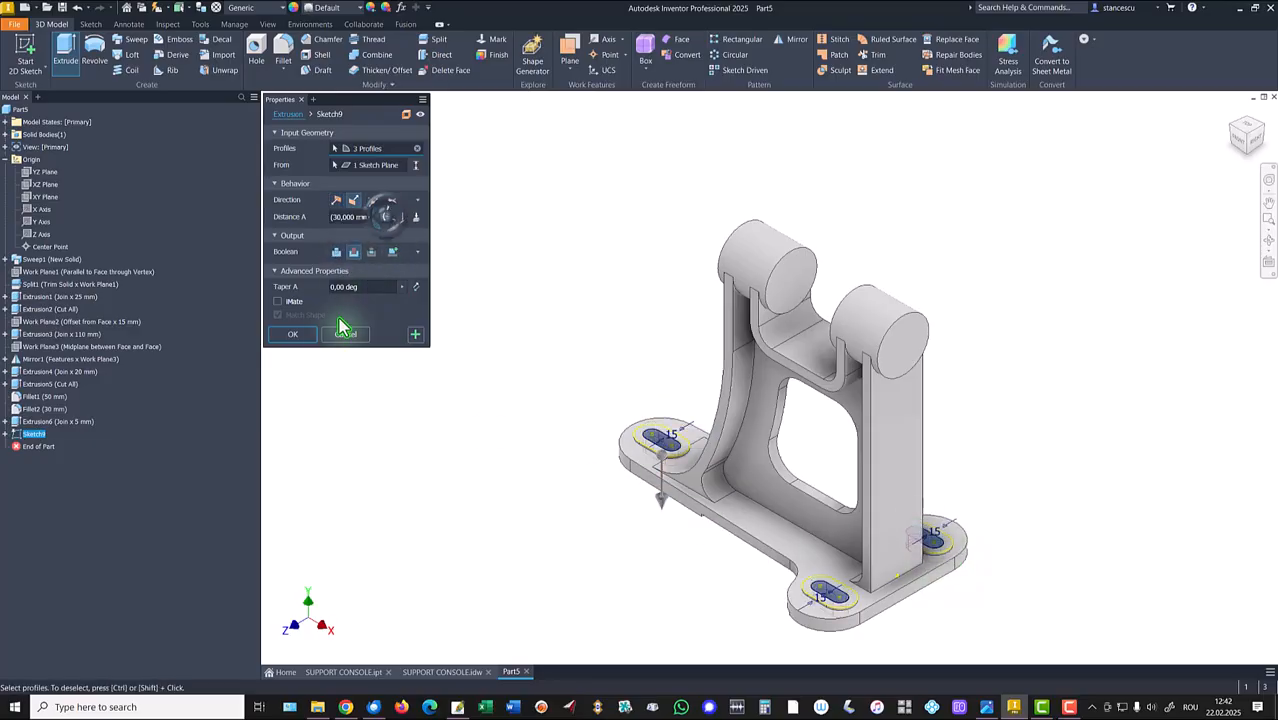
{"action": "left_click", "coordinate": [293, 335]}
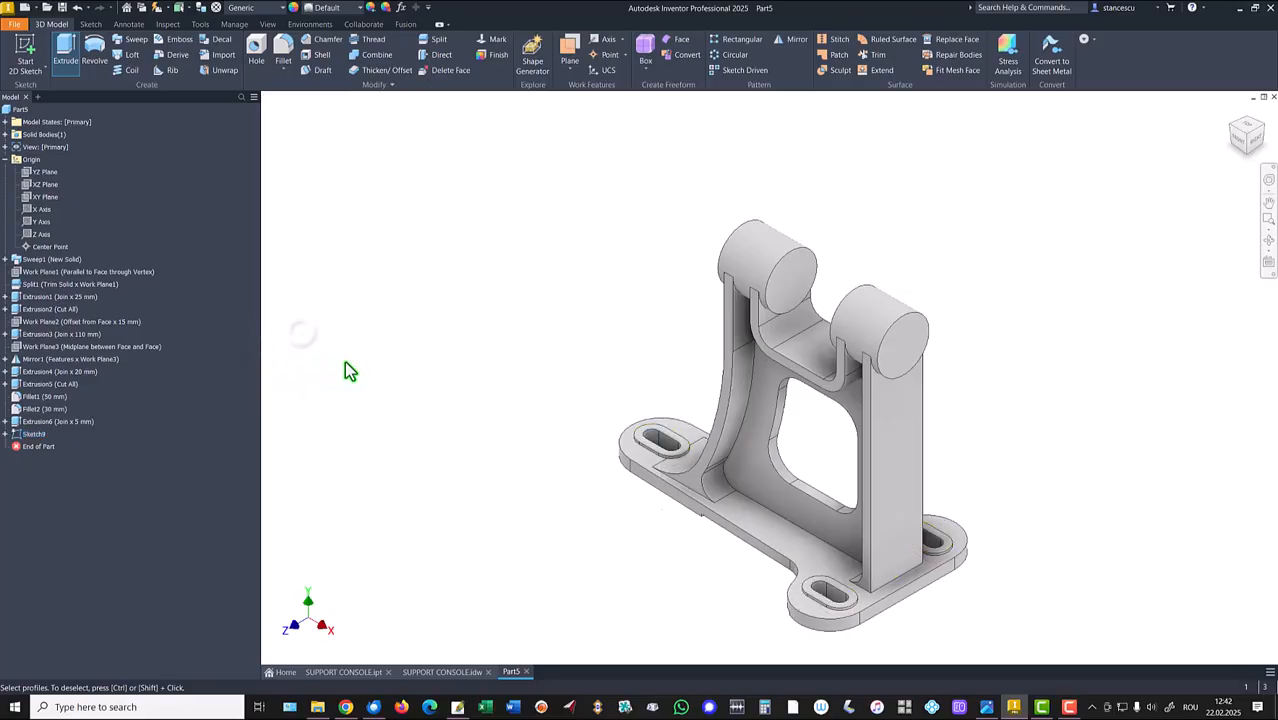
Check the boss threads in SUPPORT CONSOLE.ipt and SUPPORT CONSOLE.idw, and cut a full-depth TR80x4 through-all hole concentric with Part5's bosses.
{"action": "left_click", "coordinate": [345, 672]}
{"action": "scroll", "coordinate": [864, 308], "scroll_direction": "up", "scroll_amount": 8}
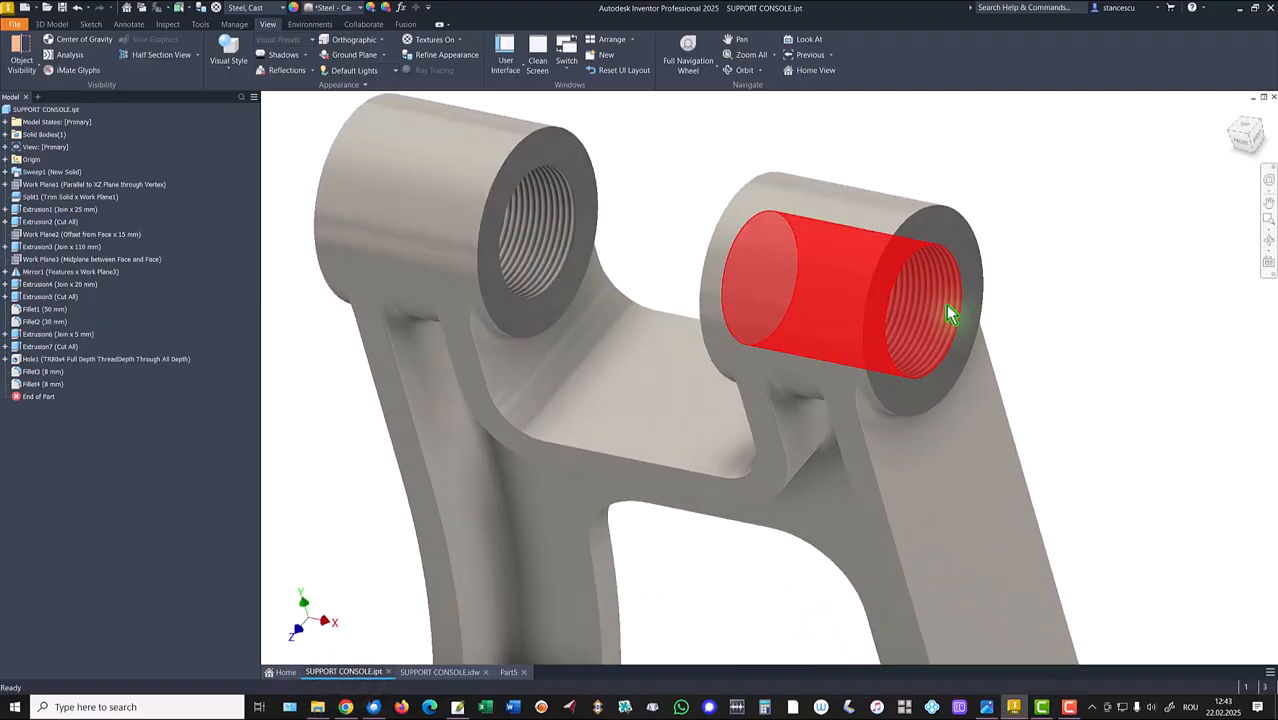
{"action": "scroll", "coordinate": [1045, 290], "scroll_direction": "down", "scroll_amount": 2}
{"action": "key", "text": "F6"}
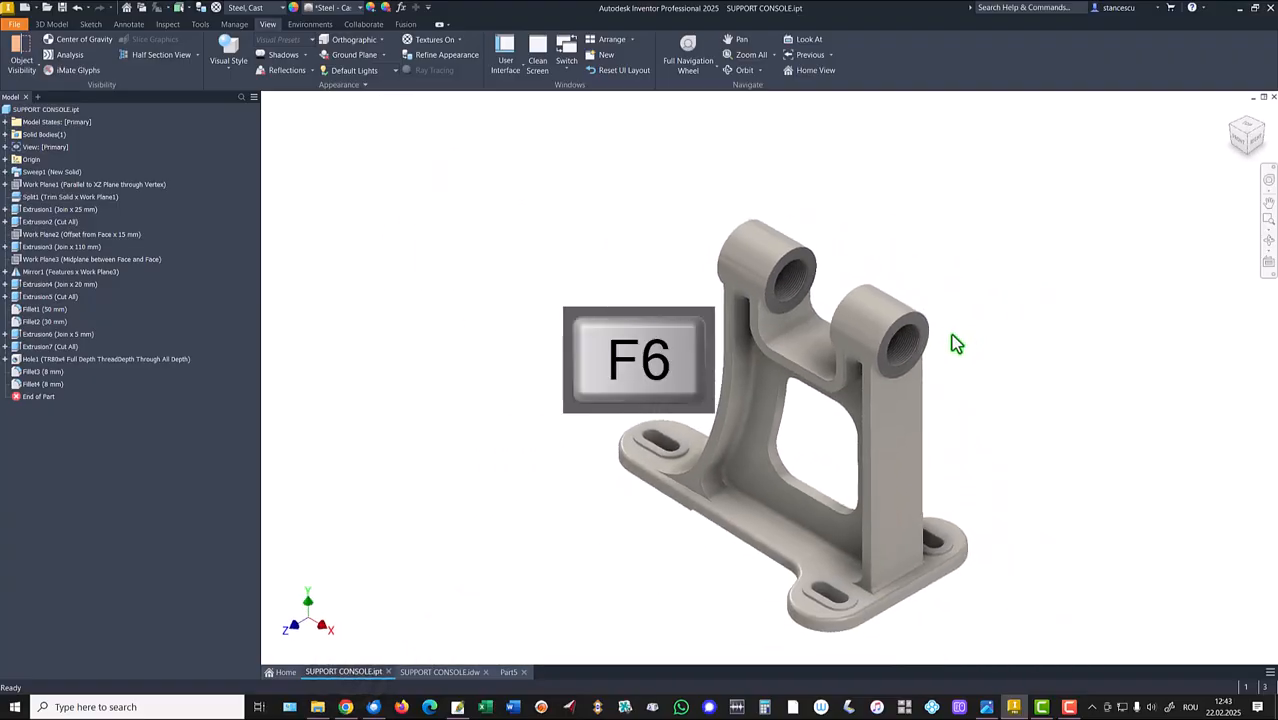
{"action": "left_click", "coordinate": [435, 672]}
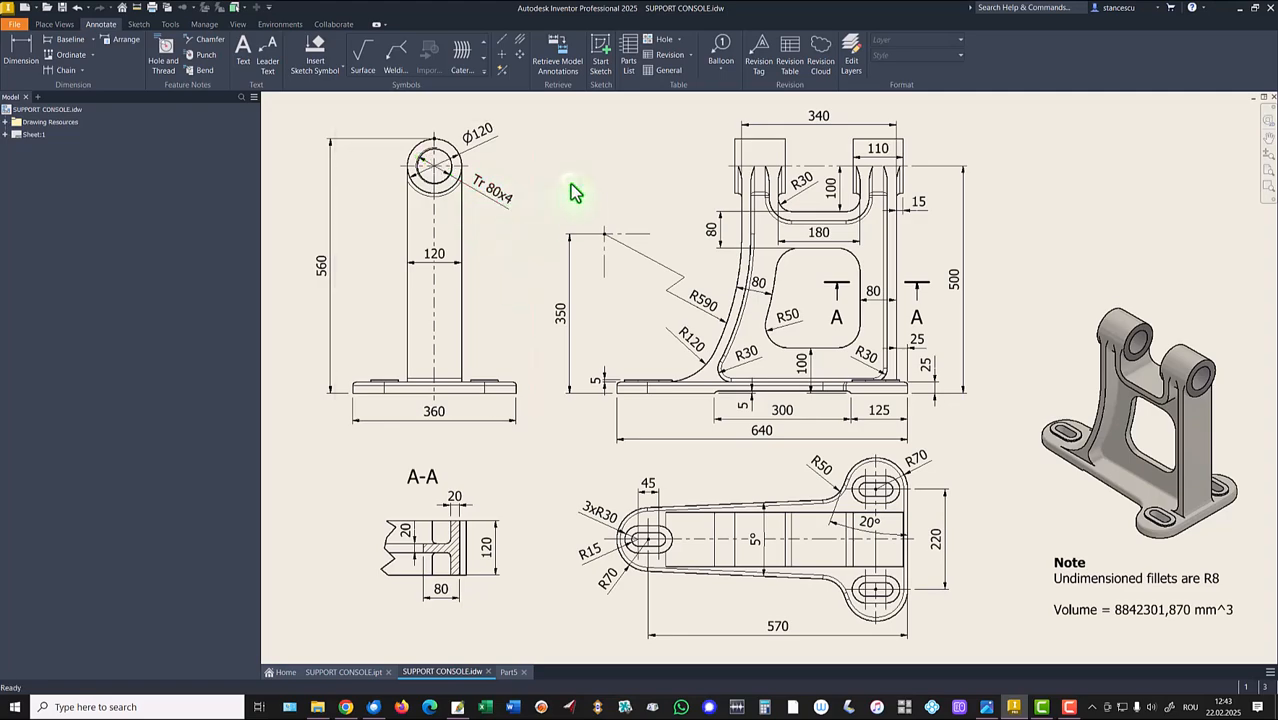
{"action": "left_click", "coordinate": [506, 673]}
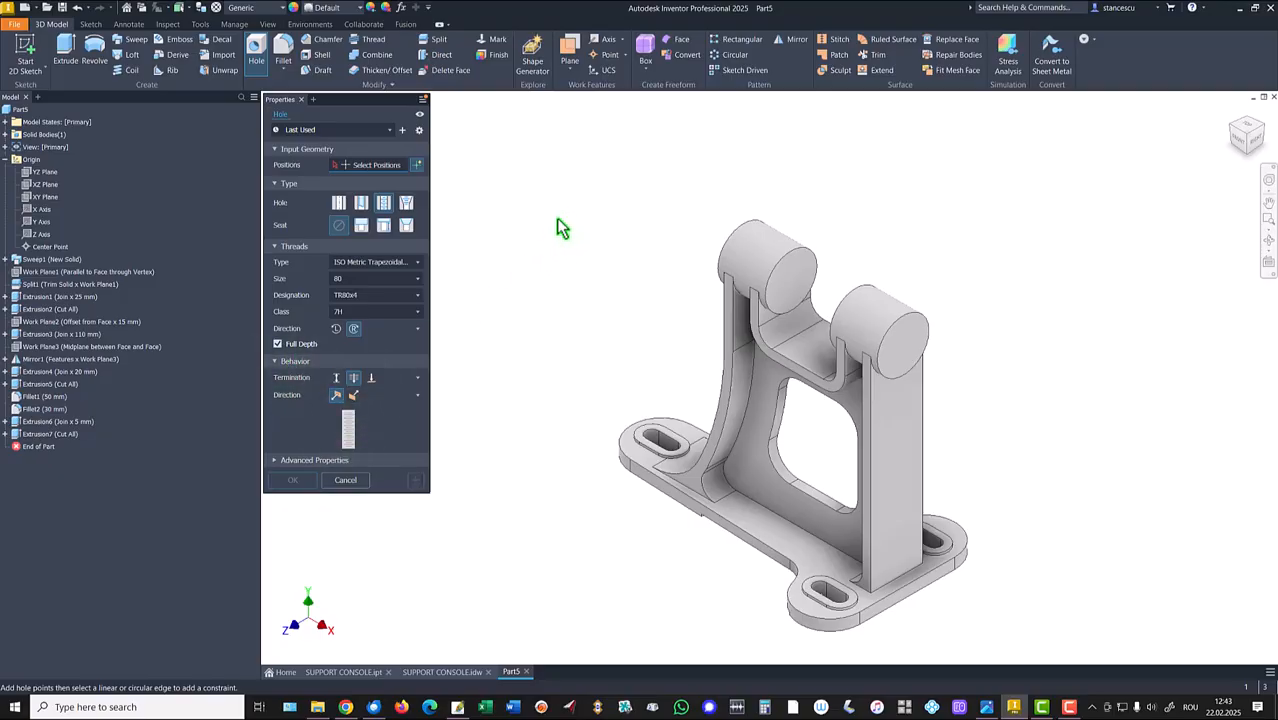
{"action": "left_click", "coordinate": [909, 336]}
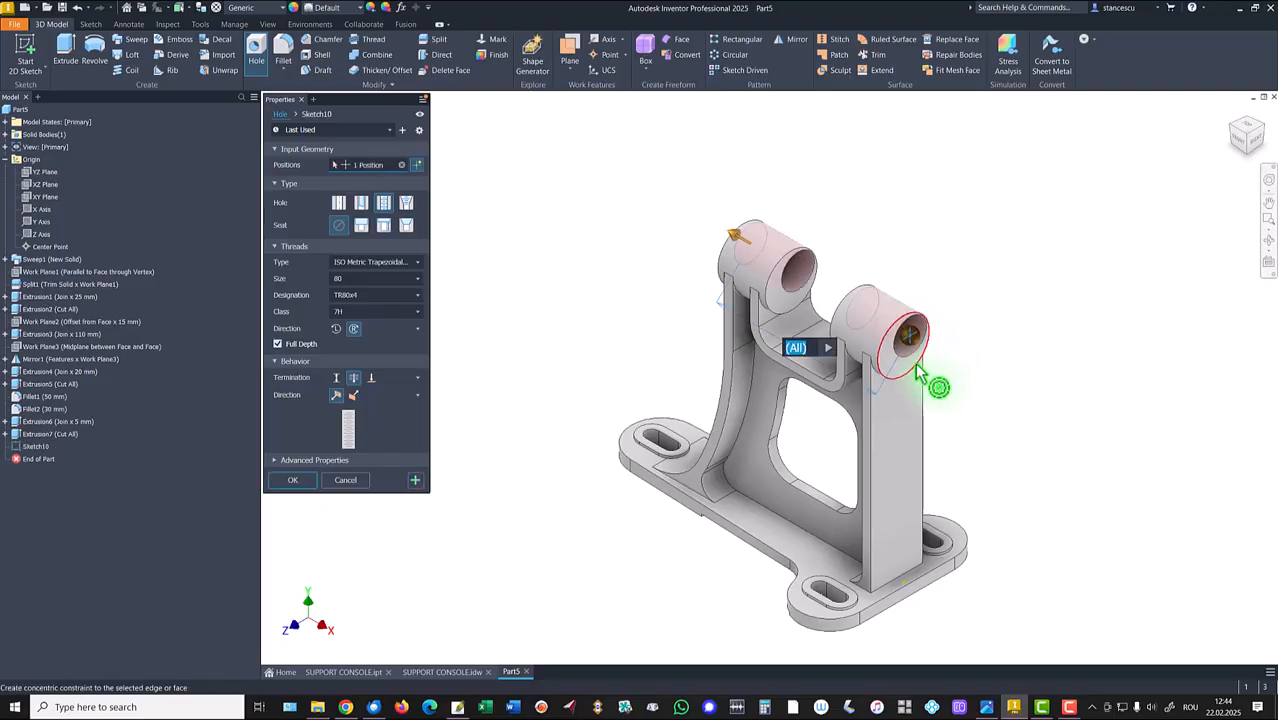
{"action": "left_click", "coordinate": [917, 366]}
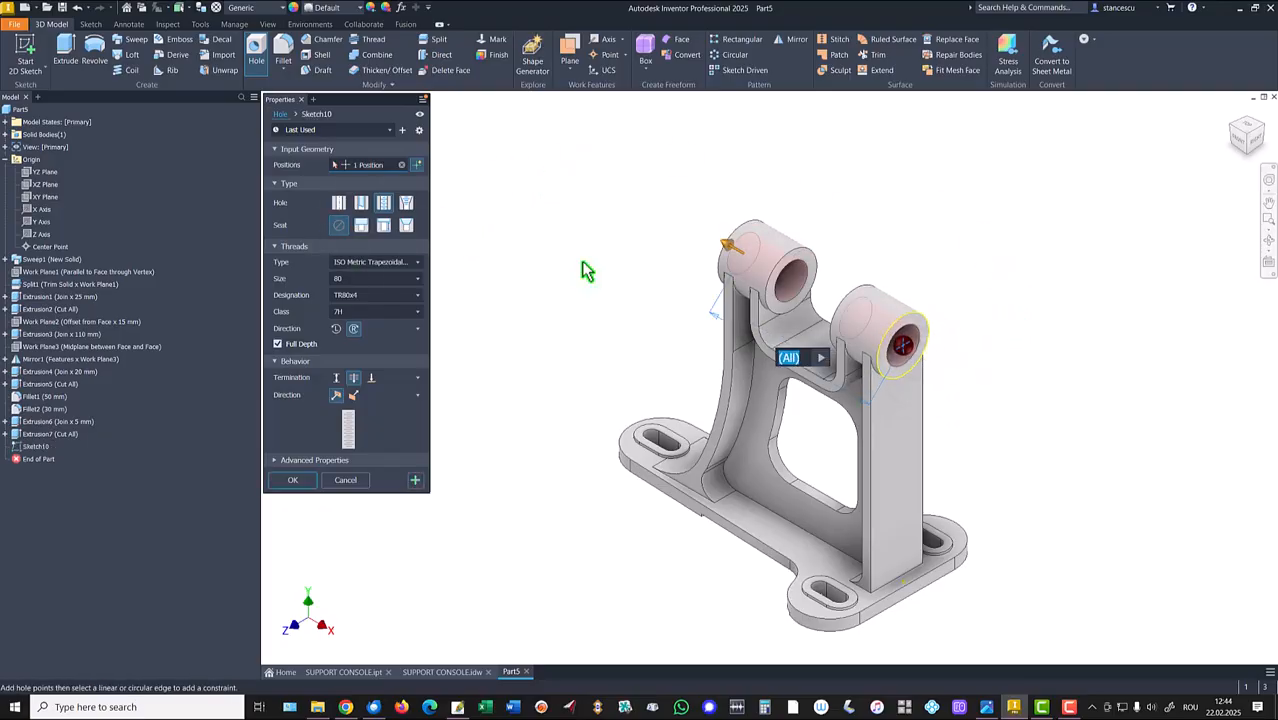
{"action": "left_click", "coordinate": [291, 481]}
{"action": "scroll", "coordinate": [800, 280], "scroll_direction": "down", "scroll_amount": 5}
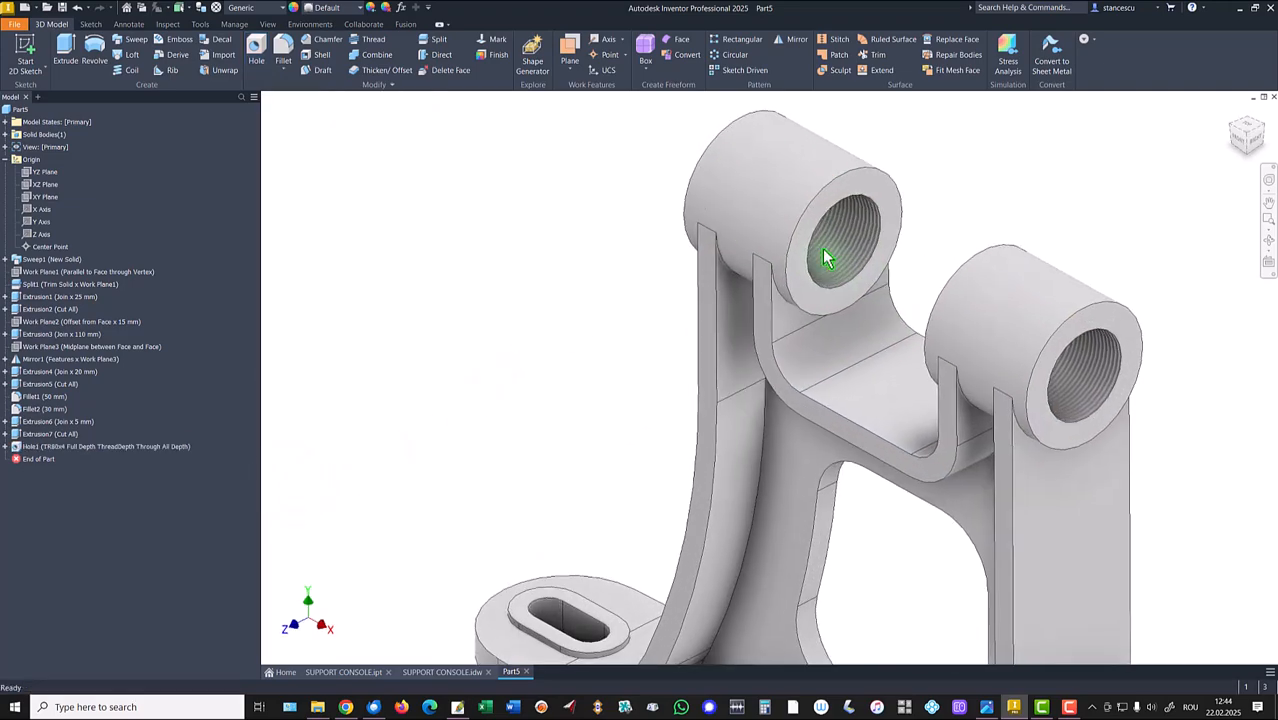
{"action": "key", "text": "F6"}
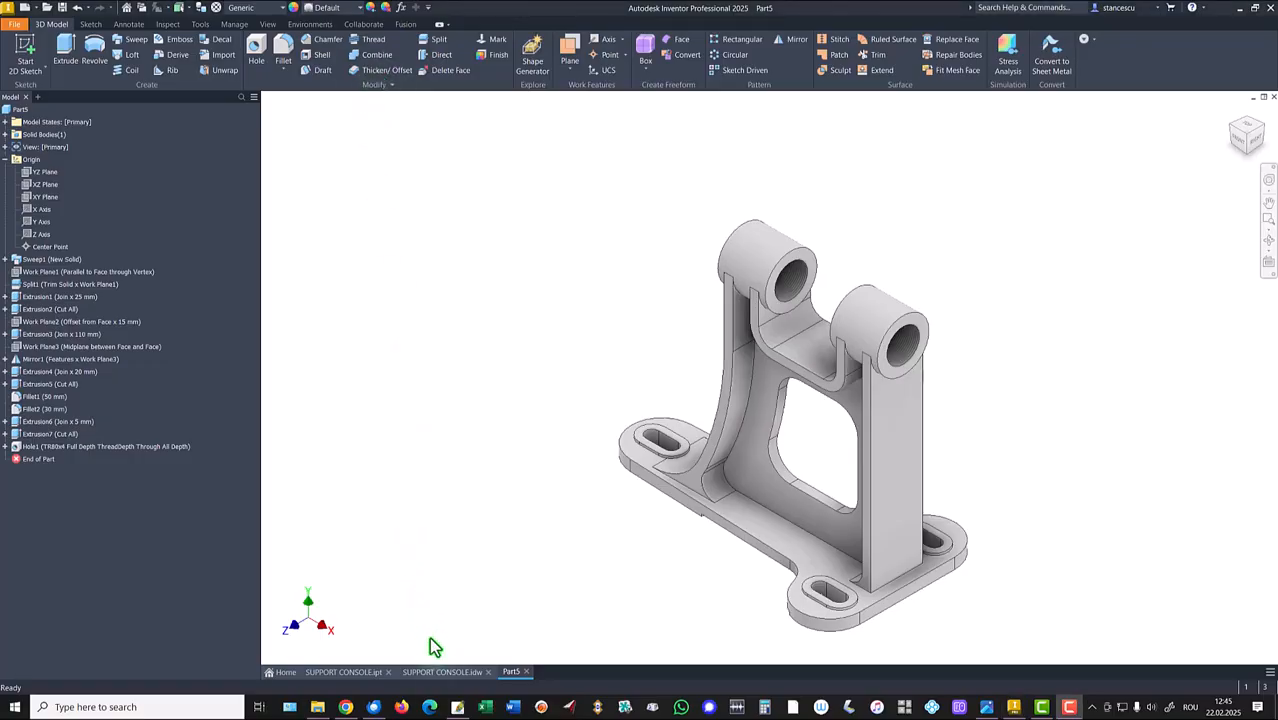
Check the undimensioned fillet radius in SUPPORT CONSOLE.idw and start an 8 mm fillet on Part5's four front edges where the ribs meet the bosses.
{"action": "left_click", "coordinate": [444, 674]}
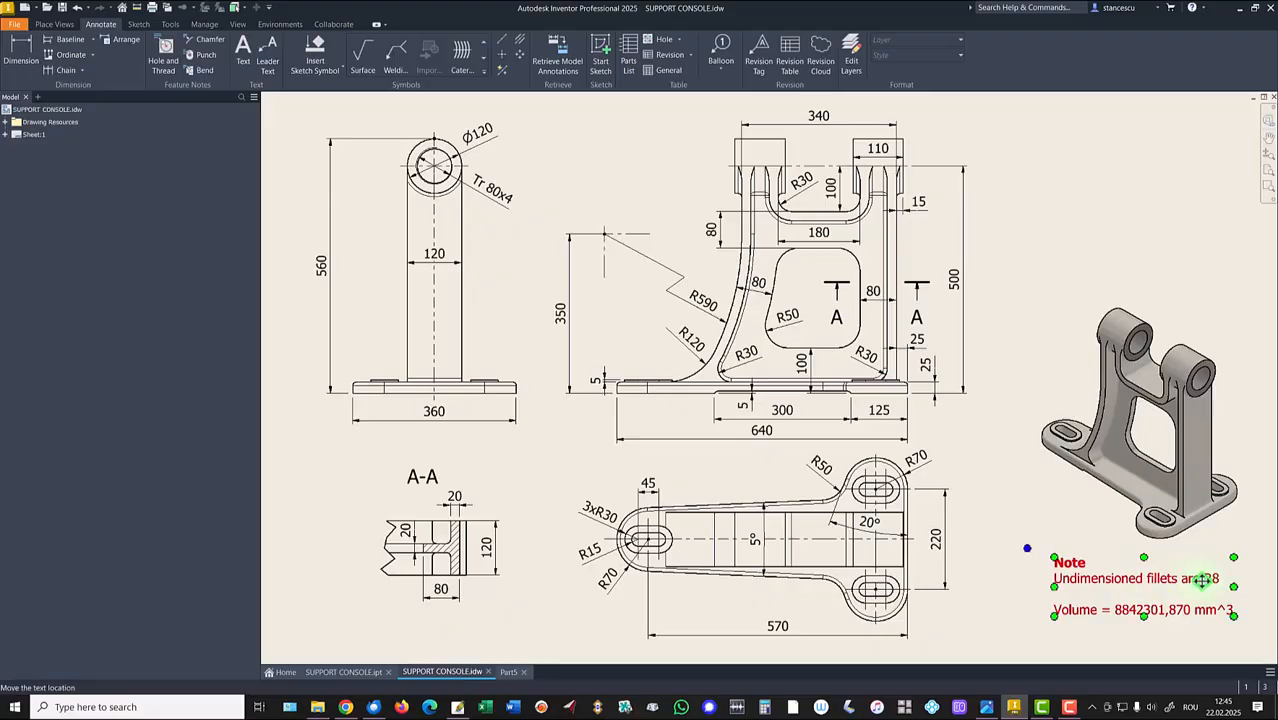
{"action": "key", "text": "Escape"}
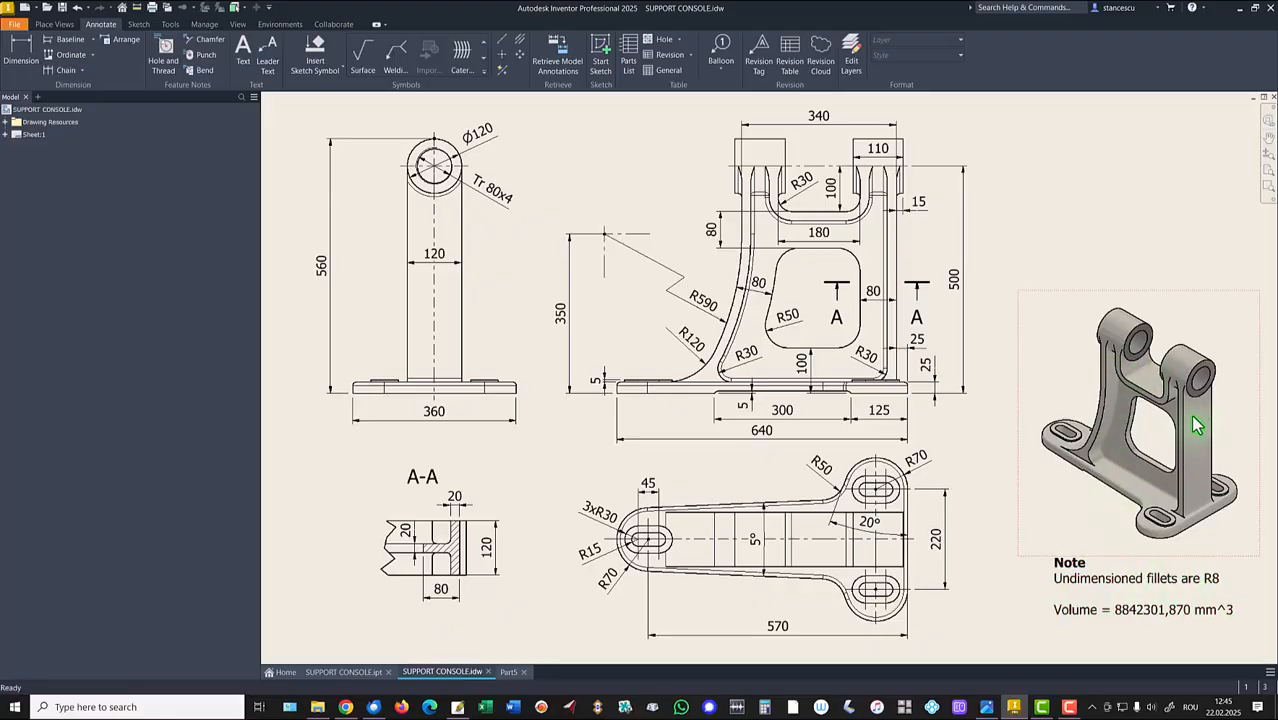
{"action": "left_click", "coordinate": [509, 673]}
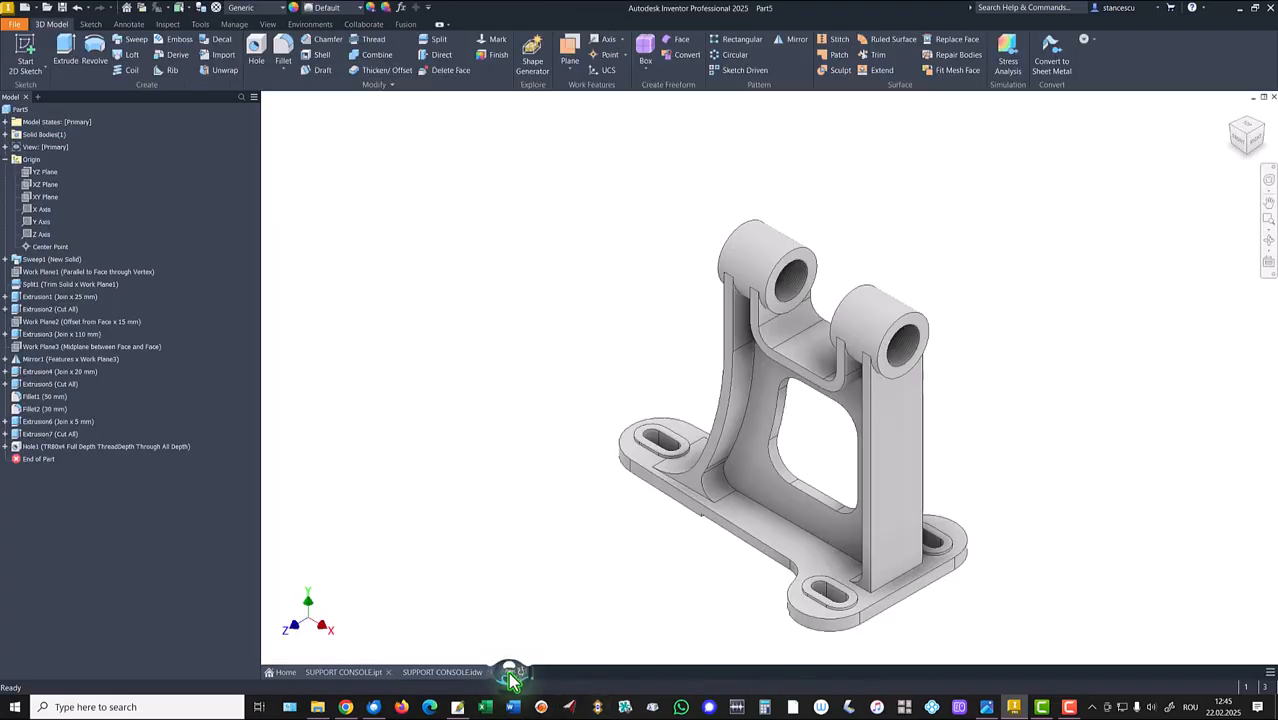
{"action": "left_click", "coordinate": [493, 512]}
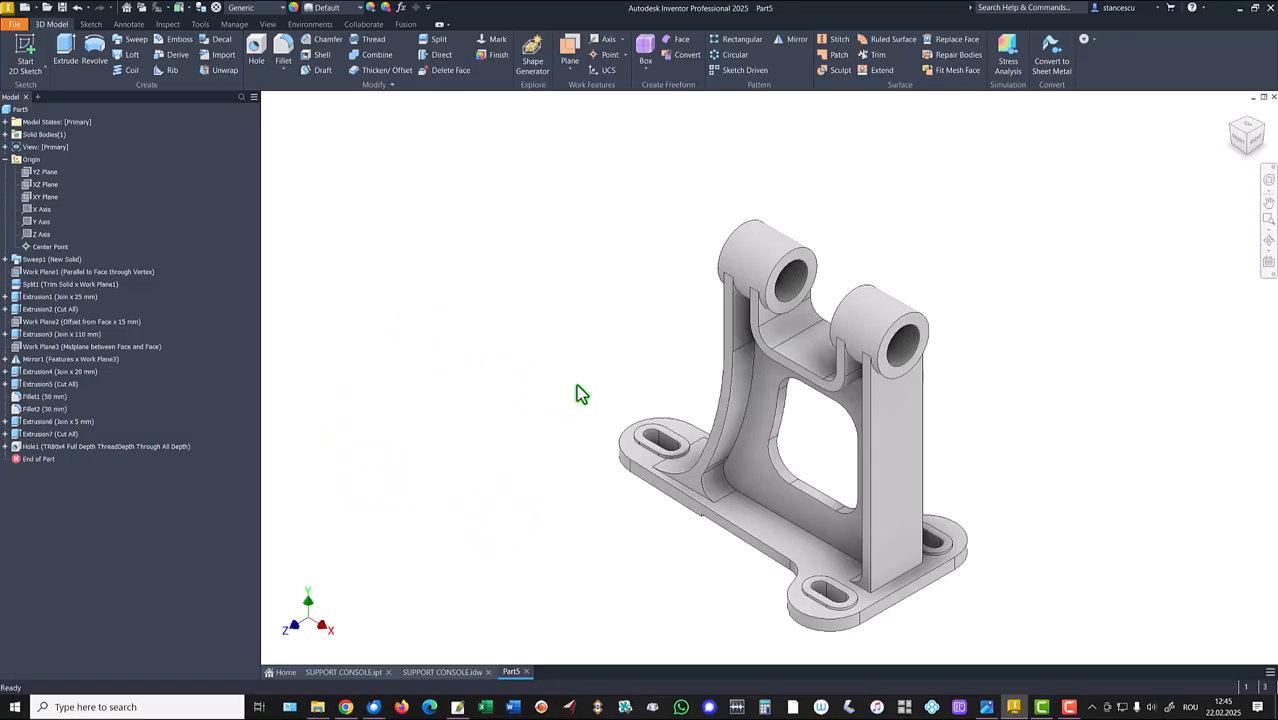
{"action": "scroll", "coordinate": [551, 419], "scroll_direction": "up", "scroll_amount": 6}
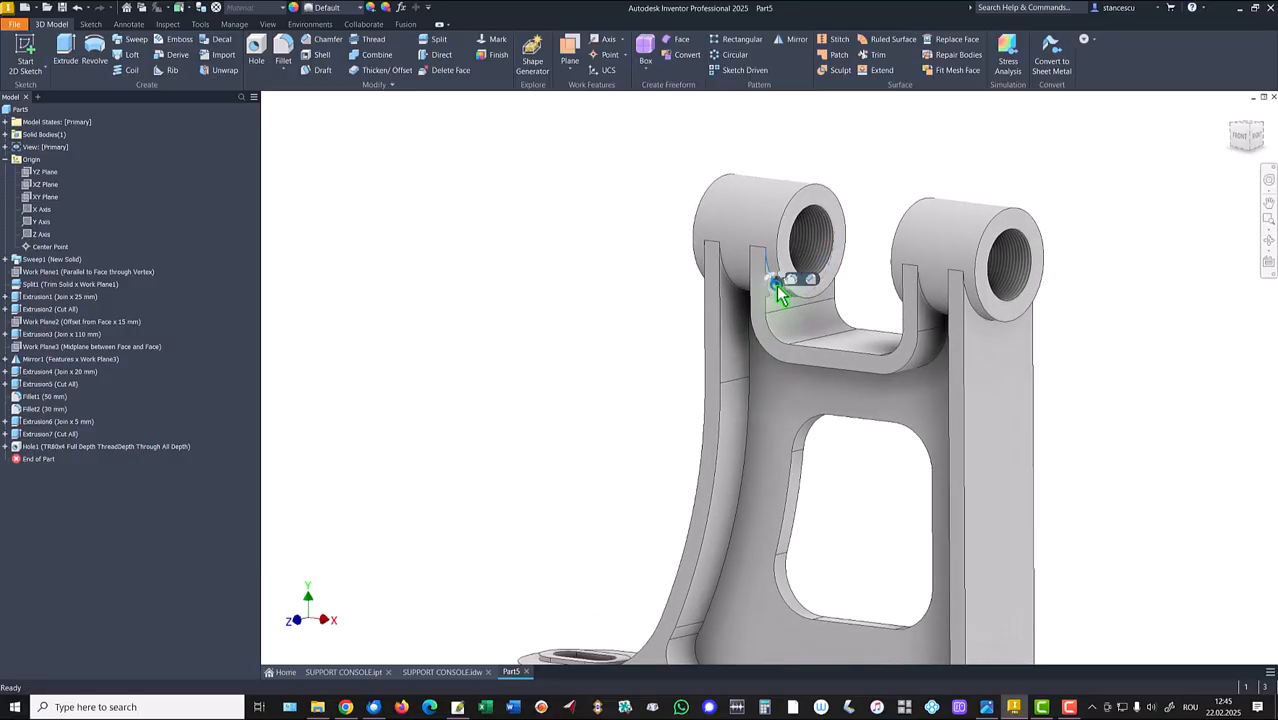
{"action": "left_click", "coordinate": [782, 280]}
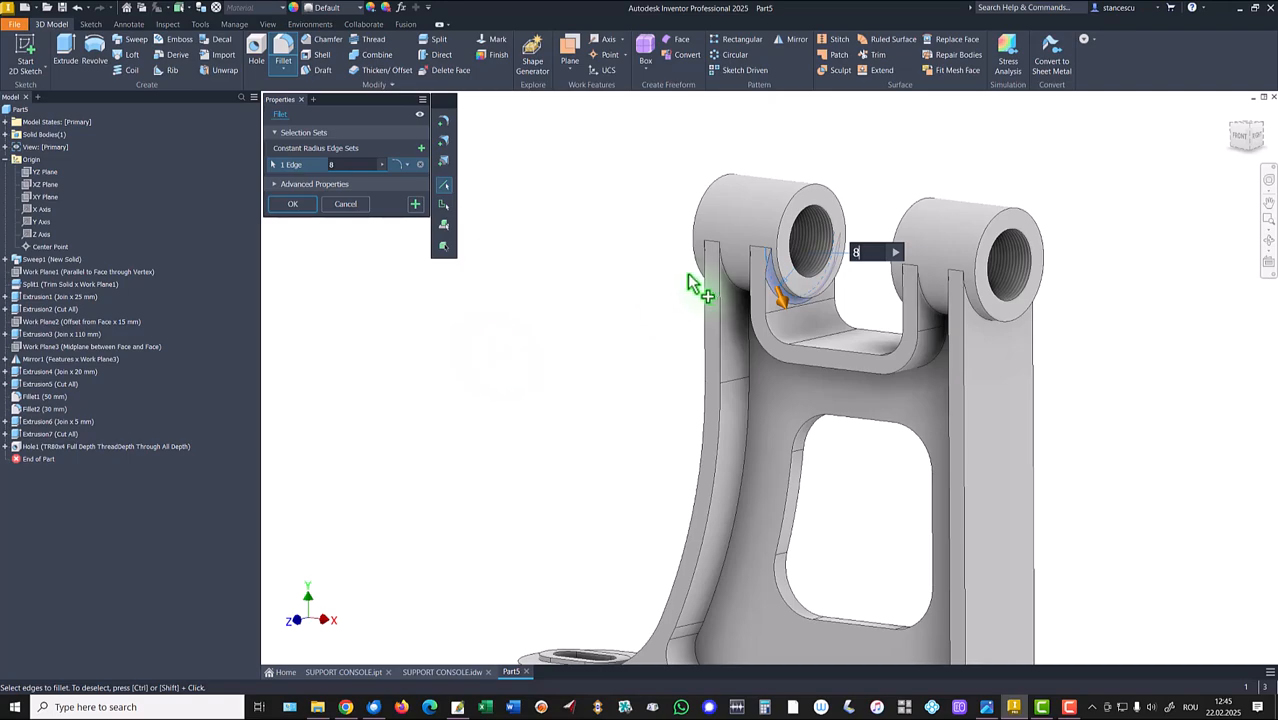
{"action": "left_click", "coordinate": [734, 288]}
{"action": "left_click", "coordinate": [925, 305]}
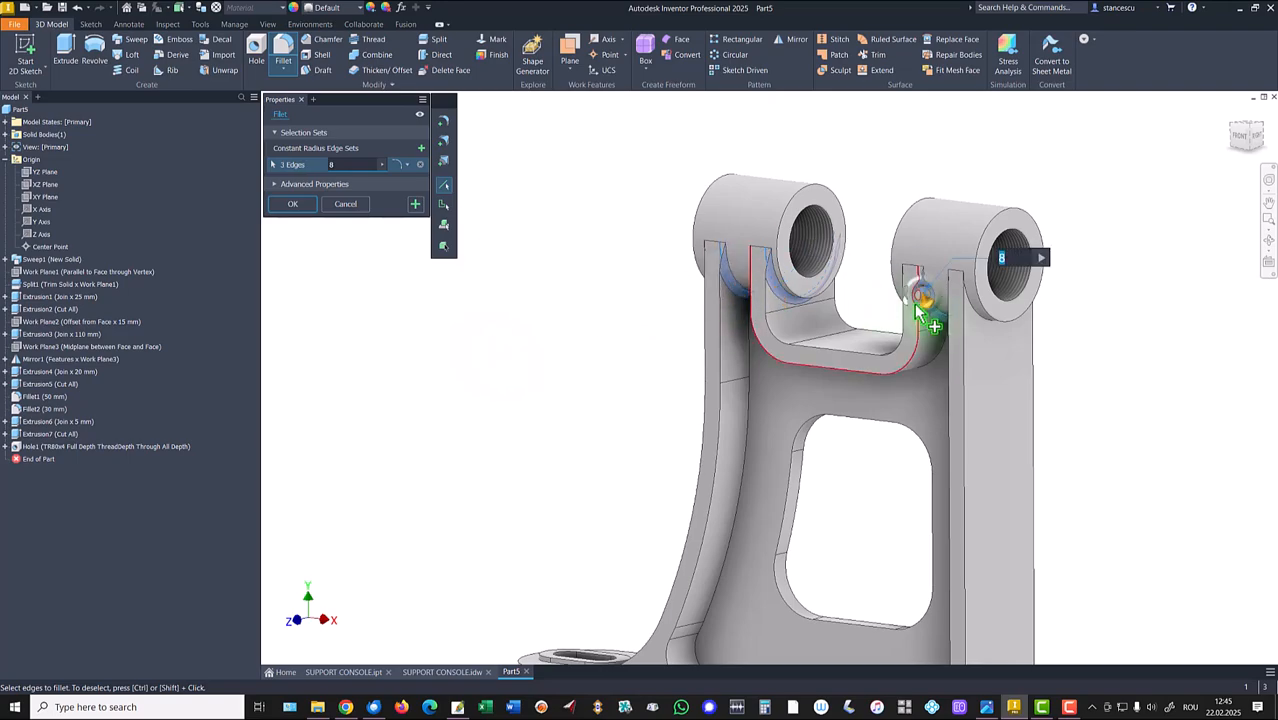
{"action": "left_click", "coordinate": [974, 318]}
Add the four rib-to-boss edges on the back side of the console to the 8 mm fillet.
{"action": "middle_click_drag", "start_coordinate": [972, 320], "coordinate": [583, 320], "text": "shift"}
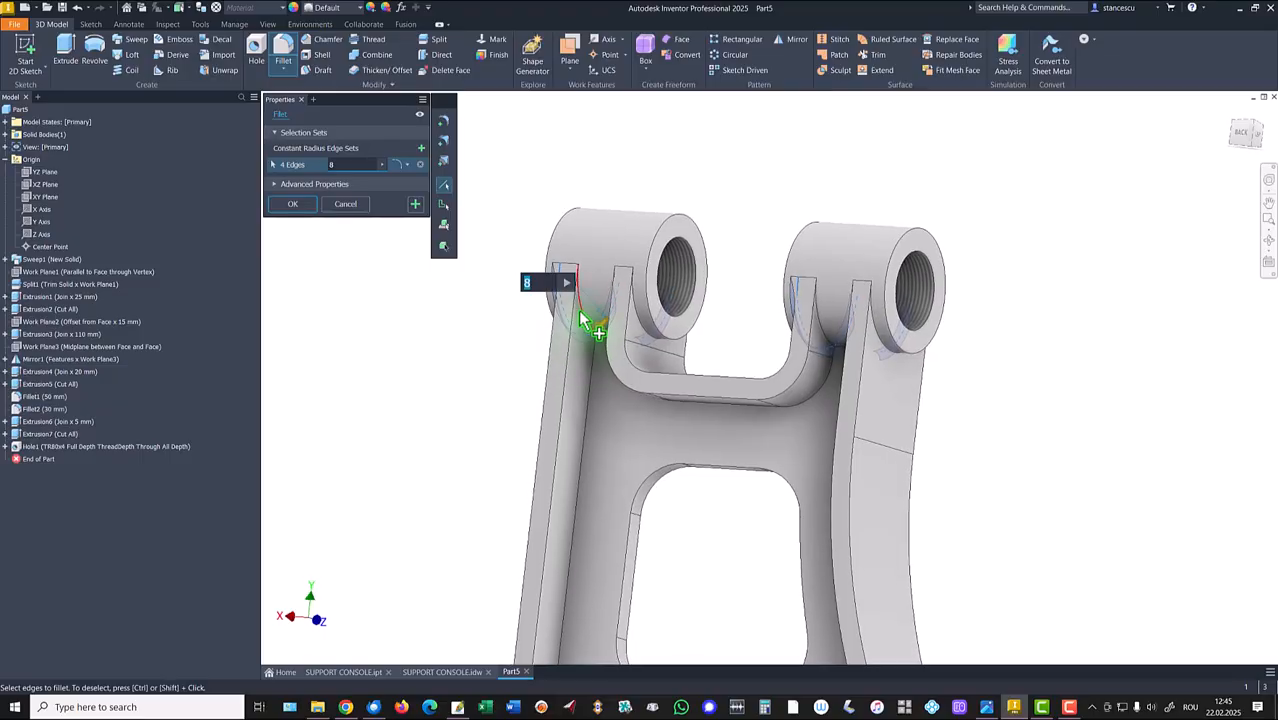
{"action": "left_click", "coordinate": [582, 318]}
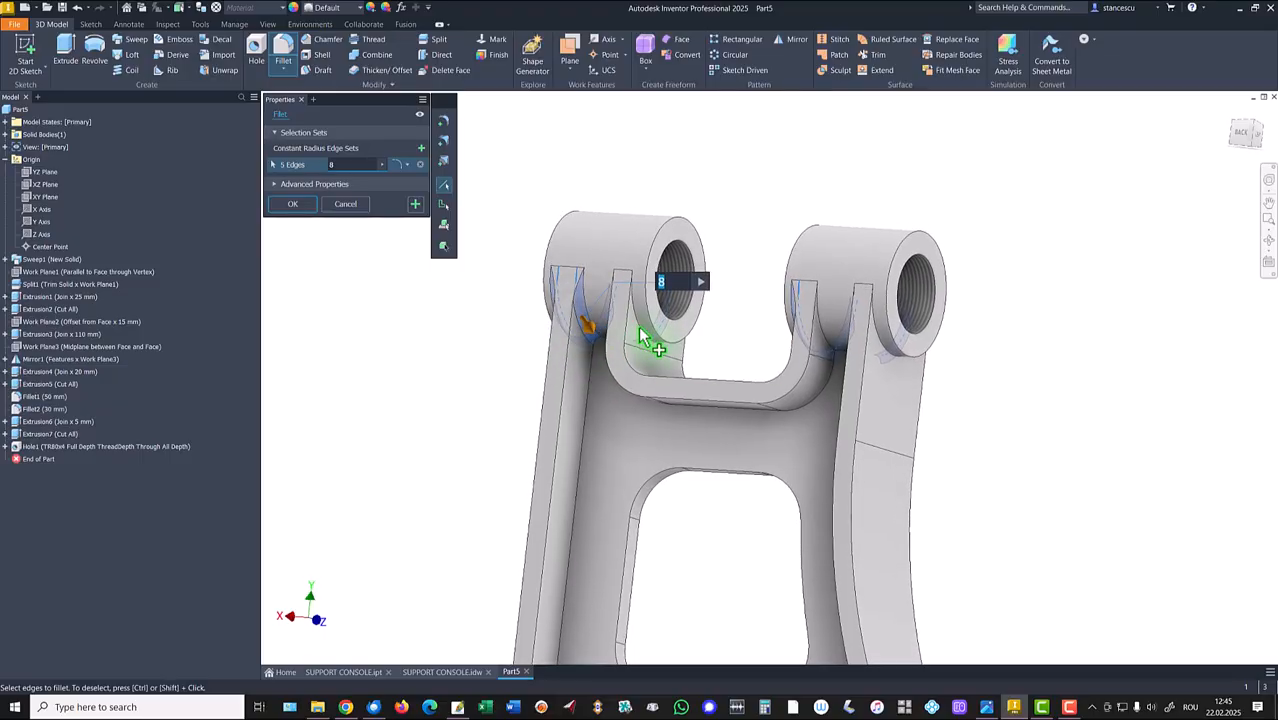
{"action": "left_click", "coordinate": [643, 336]}
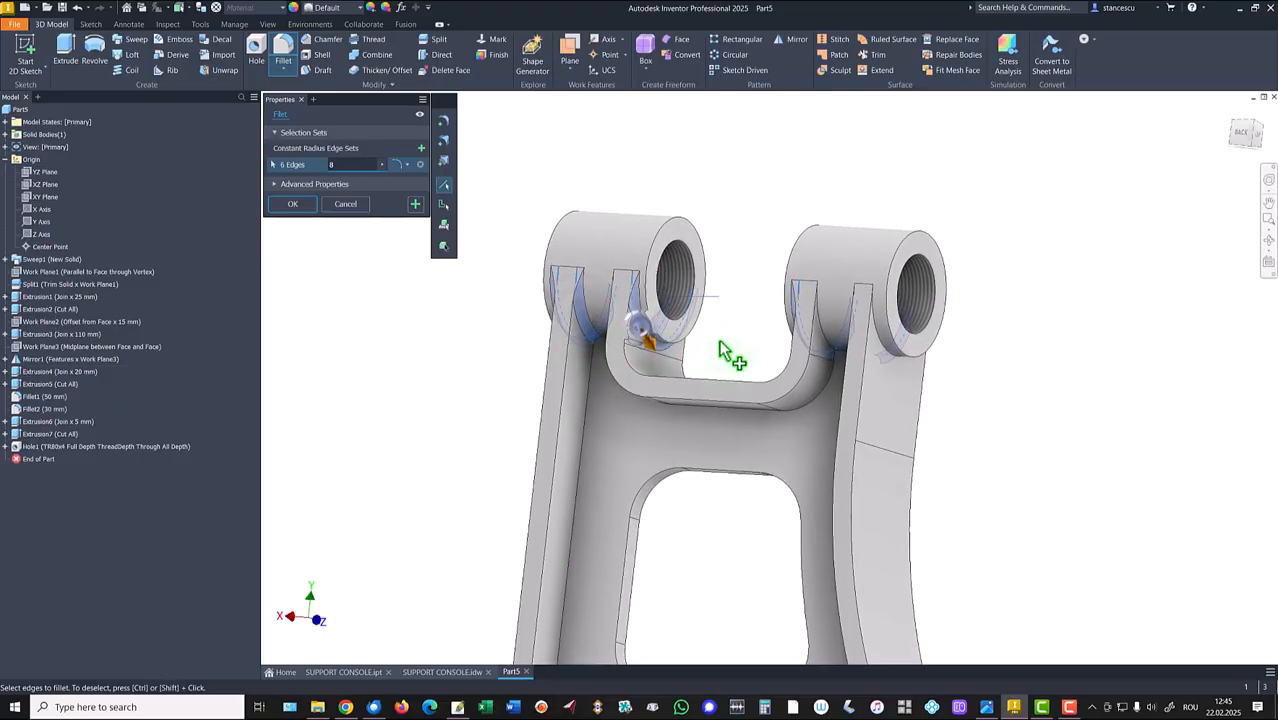
{"action": "left_click", "coordinate": [817, 336]}
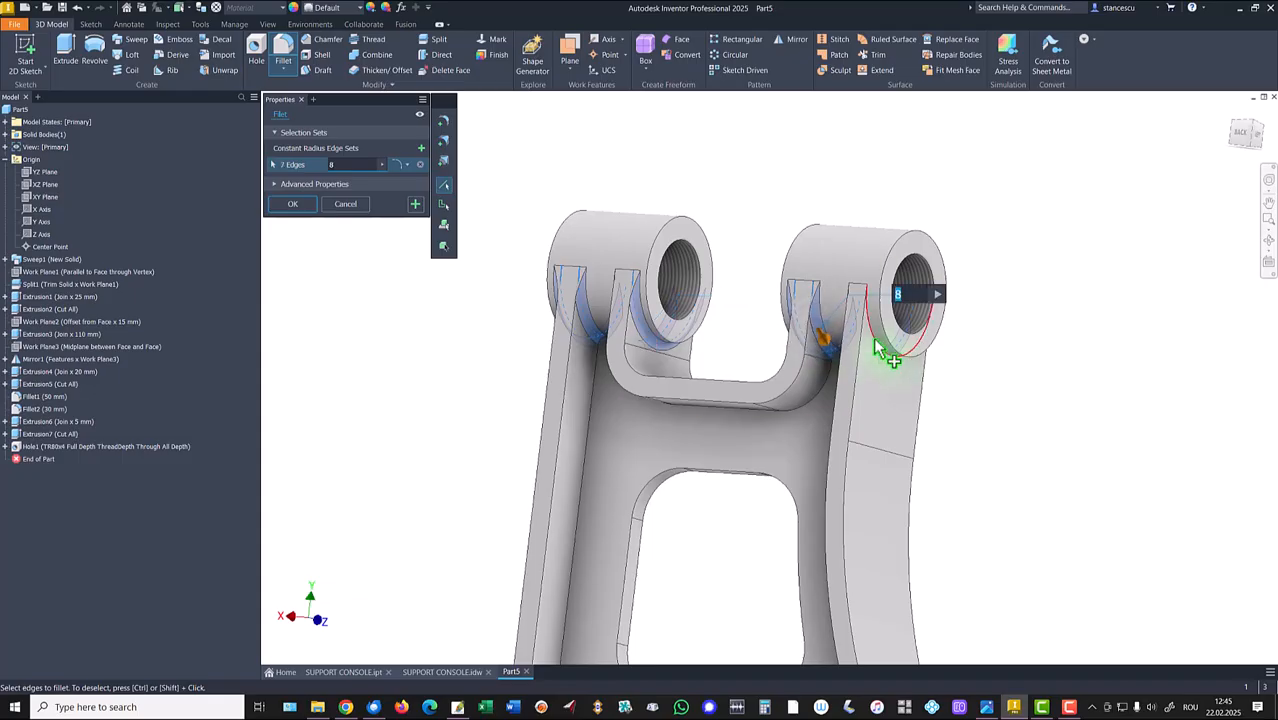
{"action": "left_click", "coordinate": [875, 340]}
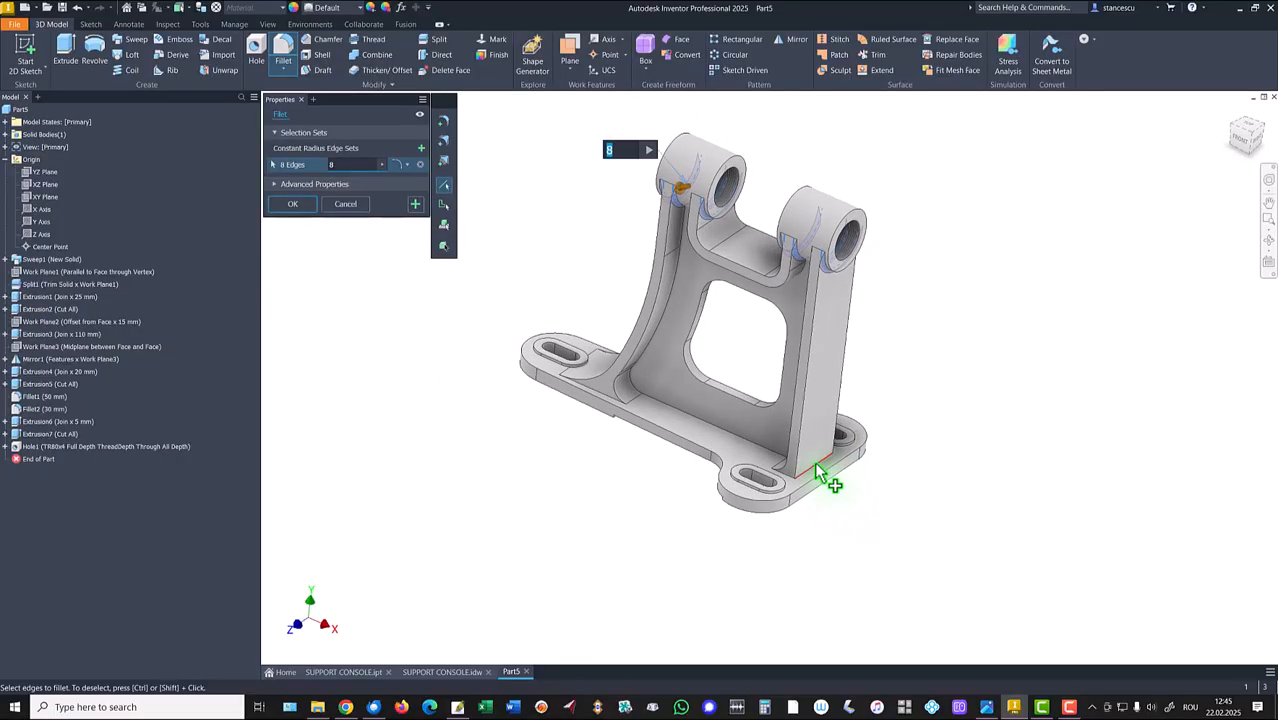
Add the upright's base edge and the two recess edges on the base's underside to the 8 mm fillet and apply it.
{"action": "left_click", "coordinate": [818, 472]}
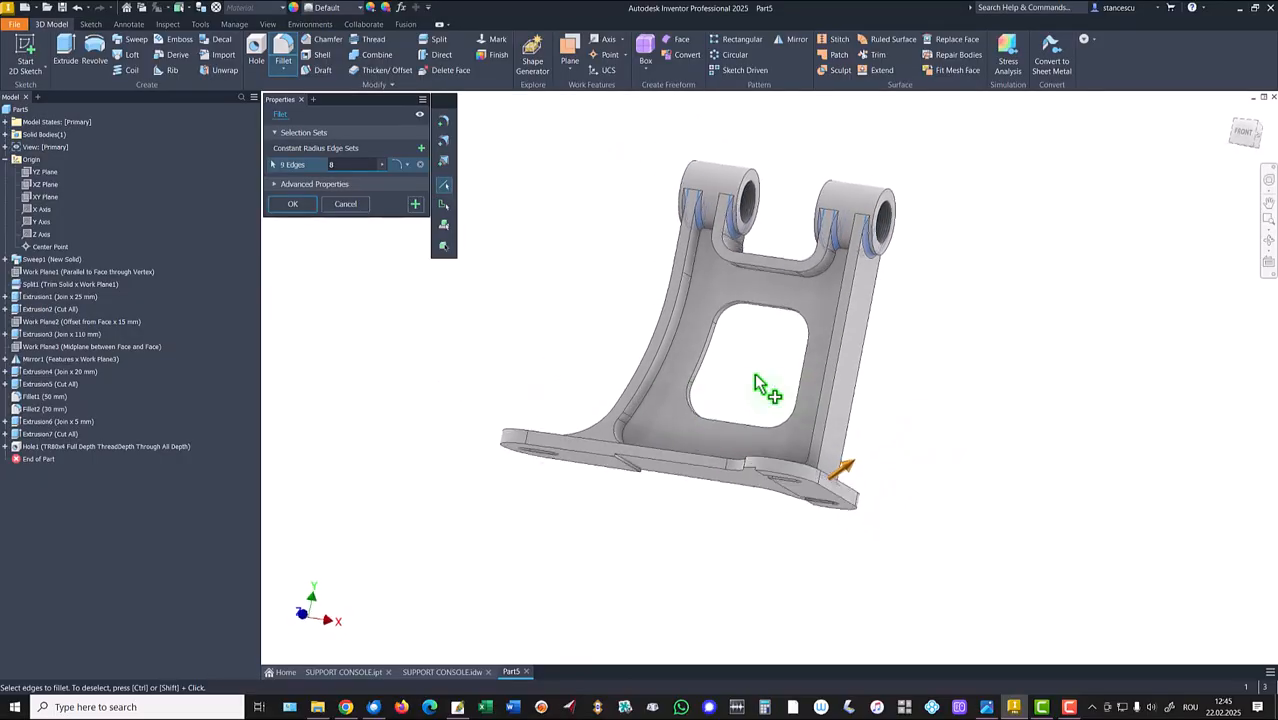
{"action": "scroll", "coordinate": [561, 489], "scroll_direction": "up", "scroll_amount": 5}
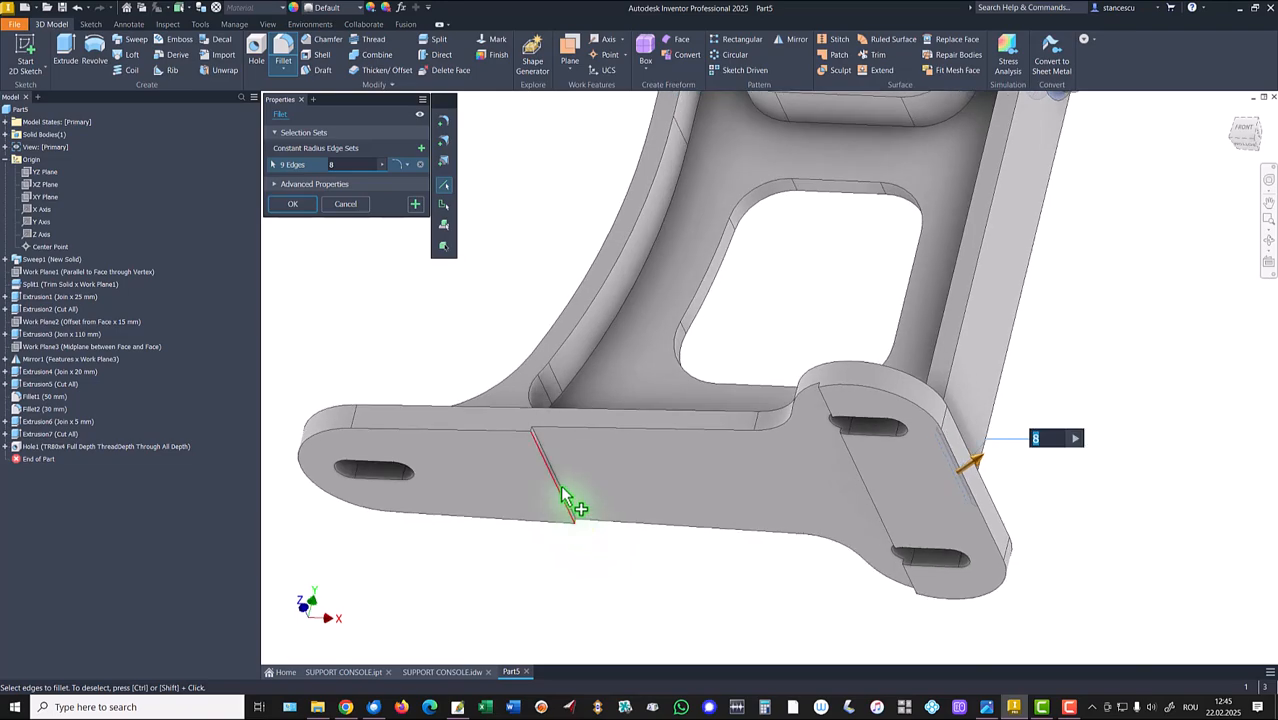
{"action": "left_click", "coordinate": [563, 492]}
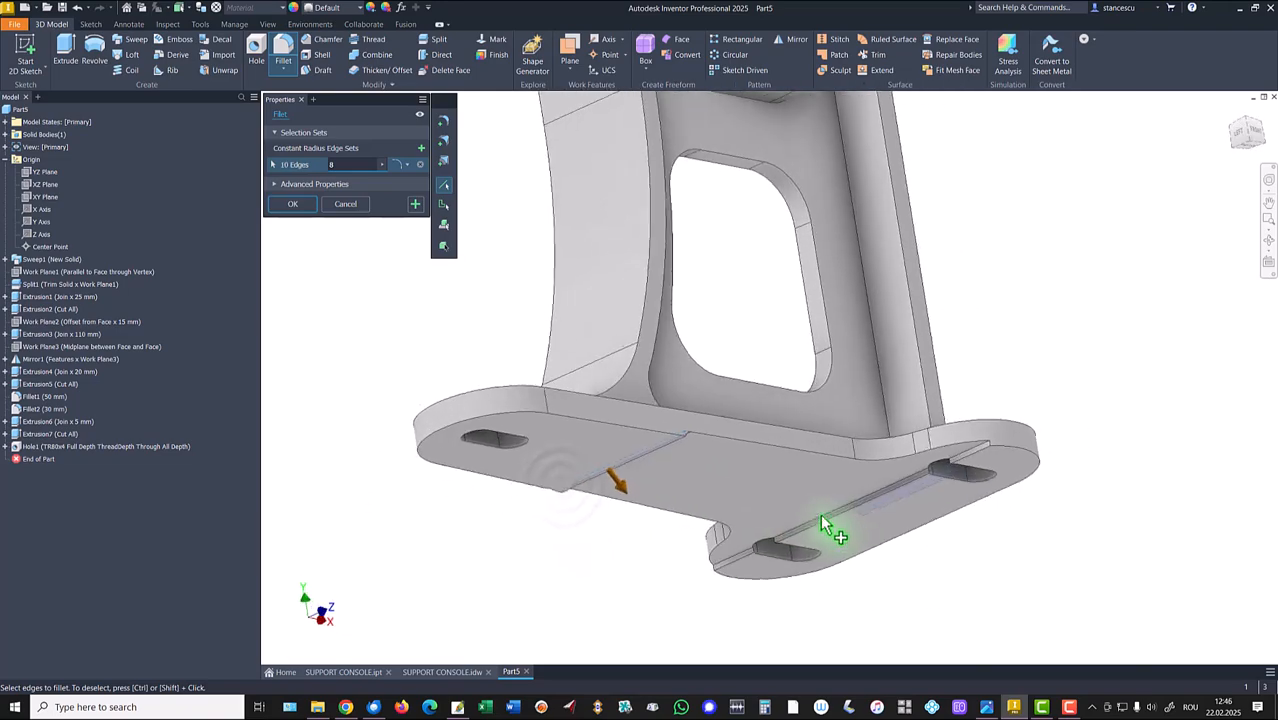
{"action": "left_click", "coordinate": [830, 509]}
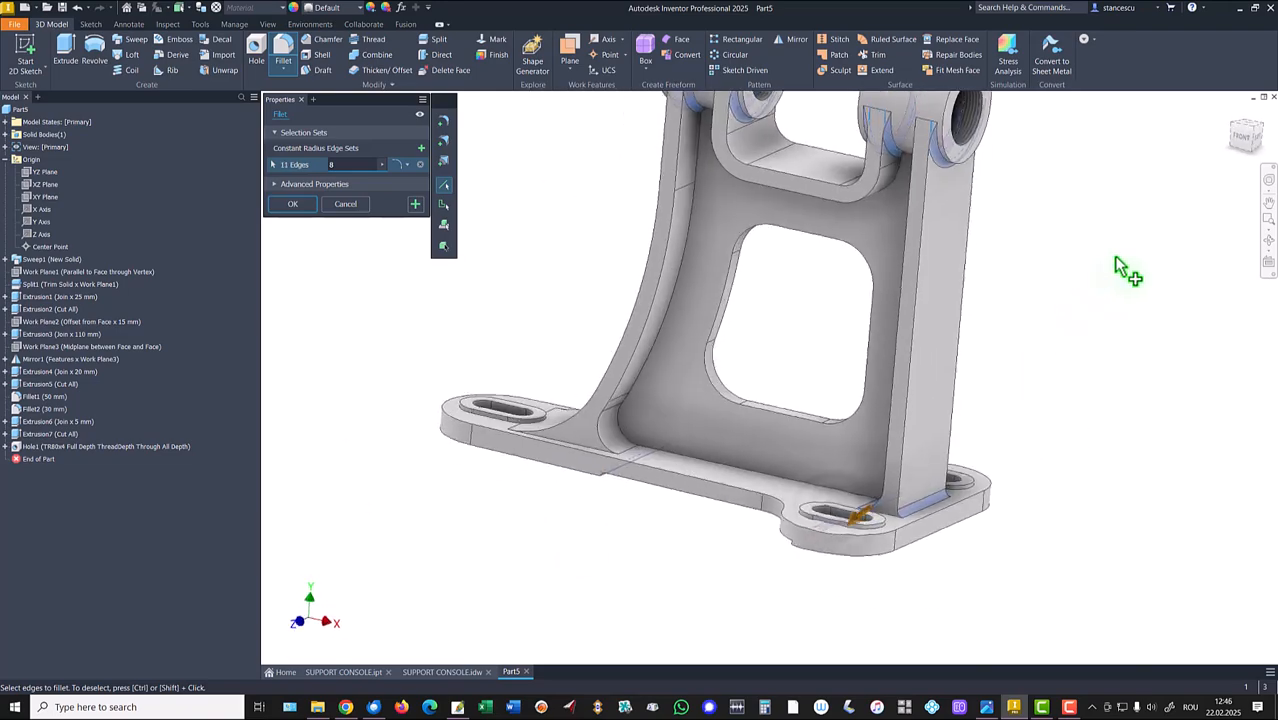
{"action": "left_click", "coordinate": [415, 206]}
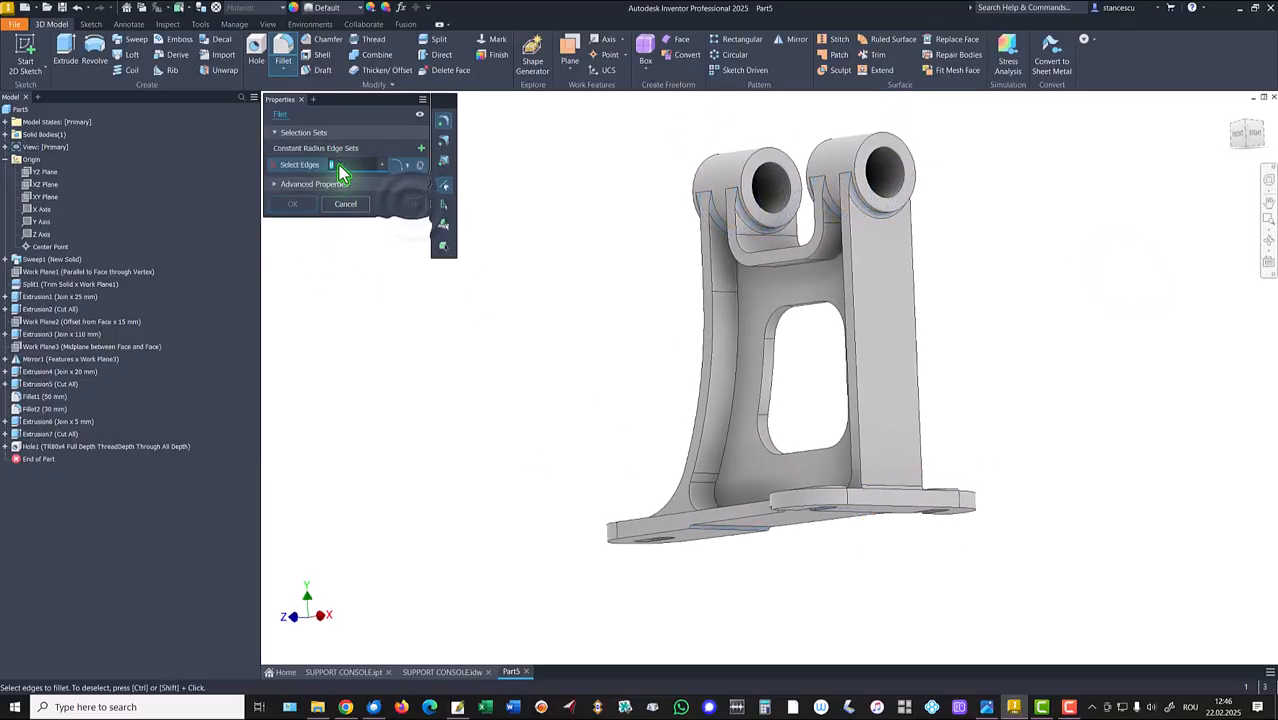
Start another 8 mm fillet on the inner edges where the web meets the uprights and base, on both sides.
{"action": "left_click", "coordinate": [735, 392]}
{"action": "middle_click_drag", "start_coordinate": [747, 382], "coordinate": [818, 350], "text": "shift"}
{"action": "left_click", "coordinate": [875, 395]}
{"action": "scroll", "coordinate": [1006, 292], "scroll_direction": "up", "scroll_amount": 2}
{"action": "scroll", "coordinate": [1004, 285], "scroll_direction": "up", "scroll_amount": 2}
{"action": "left_click", "coordinate": [1015, 267]}
{"action": "scroll", "coordinate": [690, 265], "scroll_direction": "up", "scroll_amount": 3}
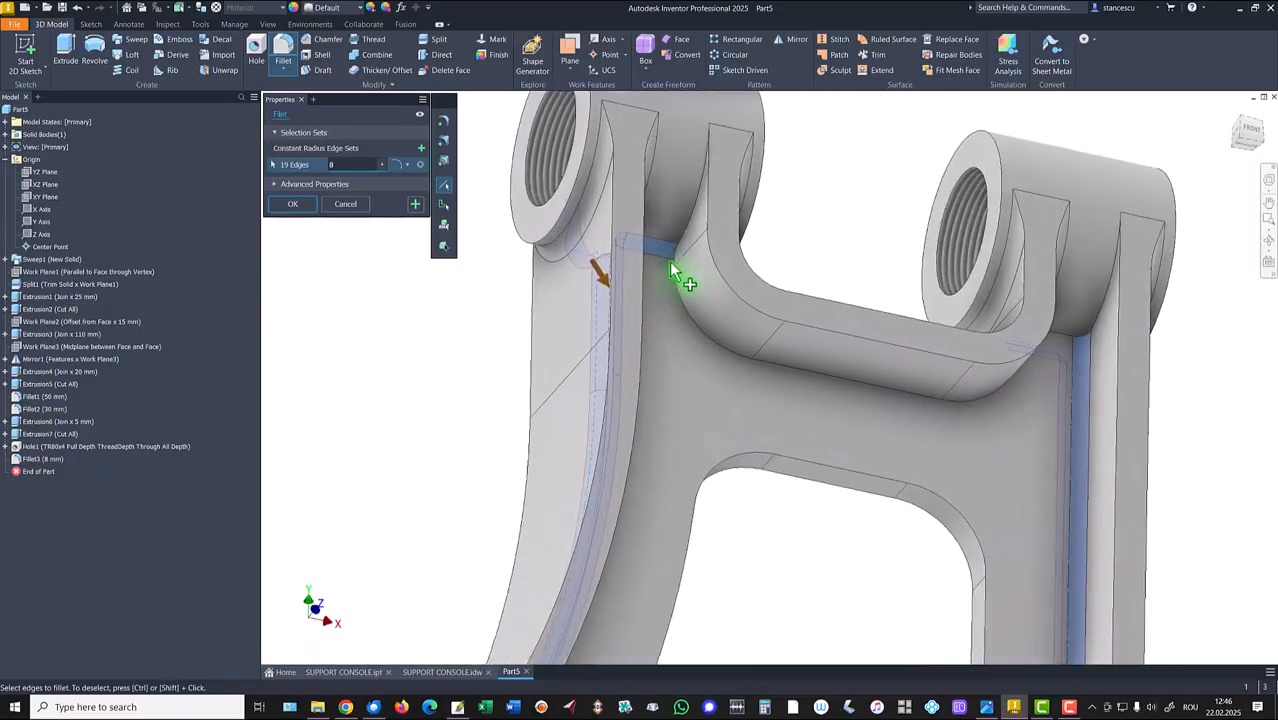
Add the web edges along the U-shaped saddle between the bosses, front and back, to the 8 mm fillet.
{"action": "left_click", "coordinate": [690, 242]}
{"action": "scroll", "coordinate": [705, 375], "scroll_direction": "down", "scroll_amount": 2}
{"action": "left_click", "coordinate": [714, 363]}
{"action": "middle_click_drag", "start_coordinate": [685, 422], "coordinate": [504, 416], "text": "shift"}
{"action": "left_click", "coordinate": [787, 378]}
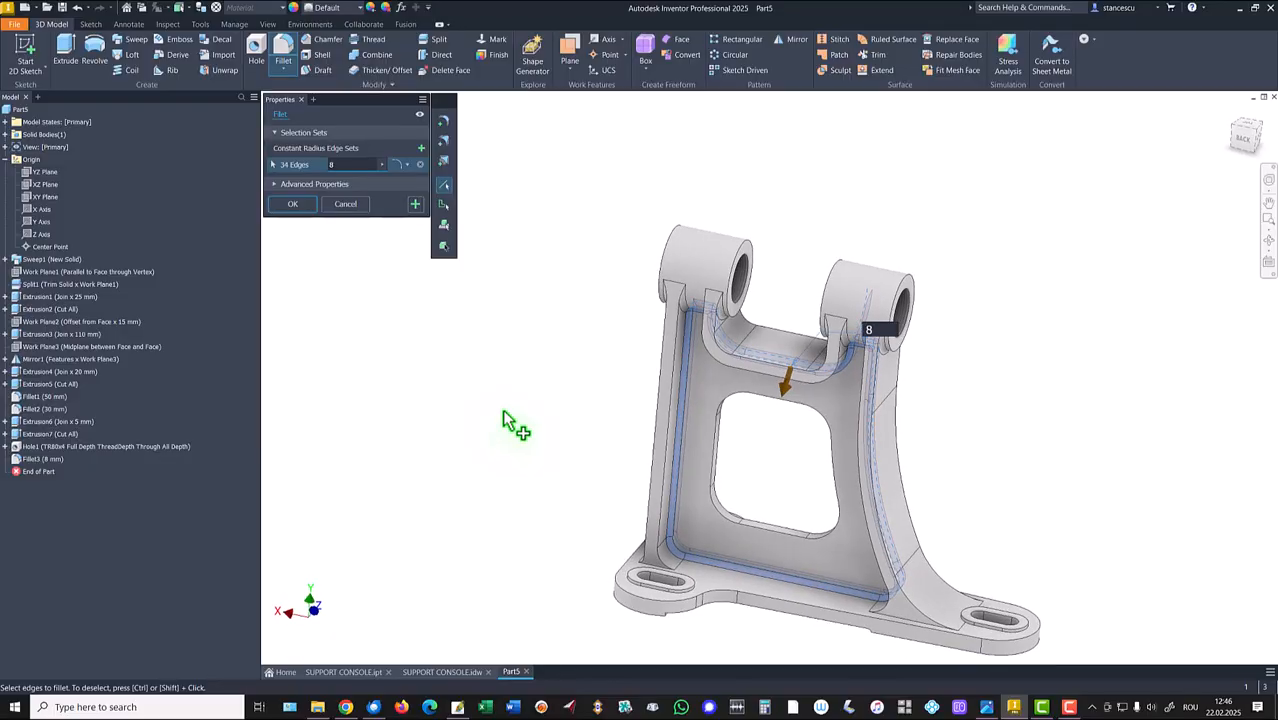
Add the base plate's upper outline edge to the 8 mm fillet and complete the feature.
{"action": "key", "text": "F6"}
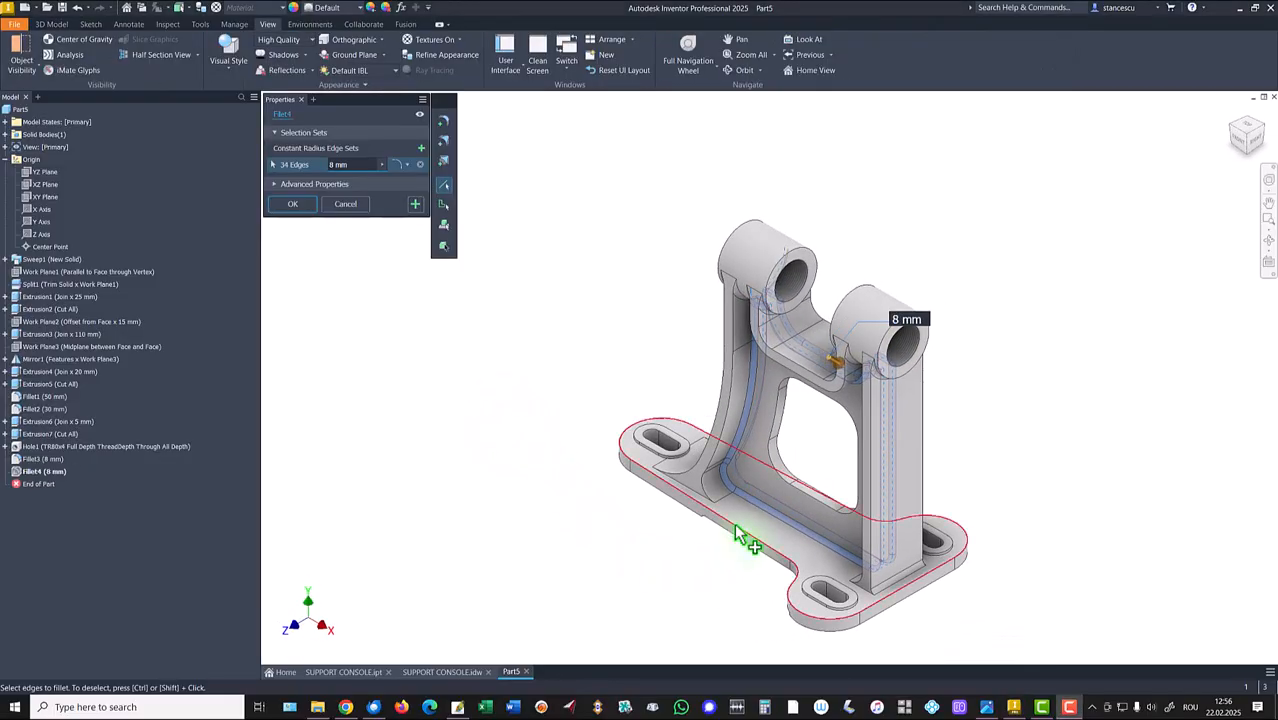
{"action": "left_click", "coordinate": [735, 533]}
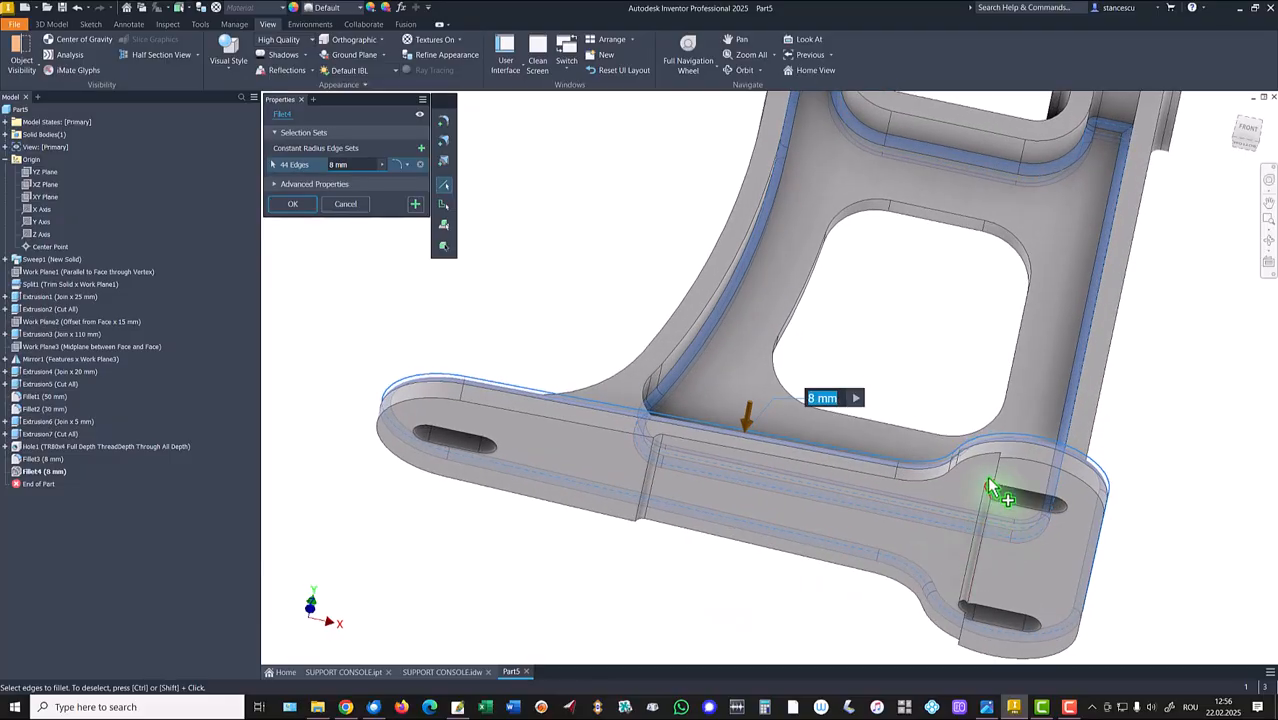
{"action": "left_click", "coordinate": [294, 205]}
{"action": "key", "text": "F6"}
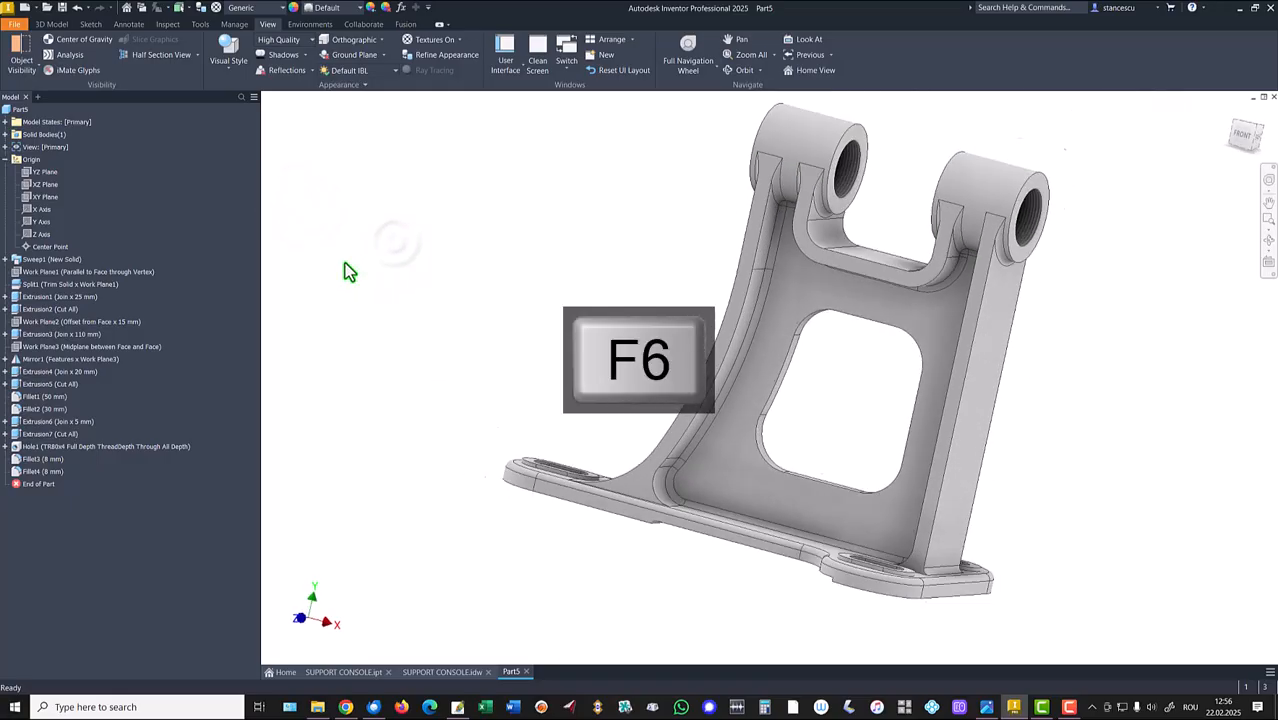
Check the underside recess in SUPPORT CONSOLE.idw and set its end offset in Sketch4 of Extrusion2 to 125 mm.
{"action": "double_click", "coordinate": [17, 311]}
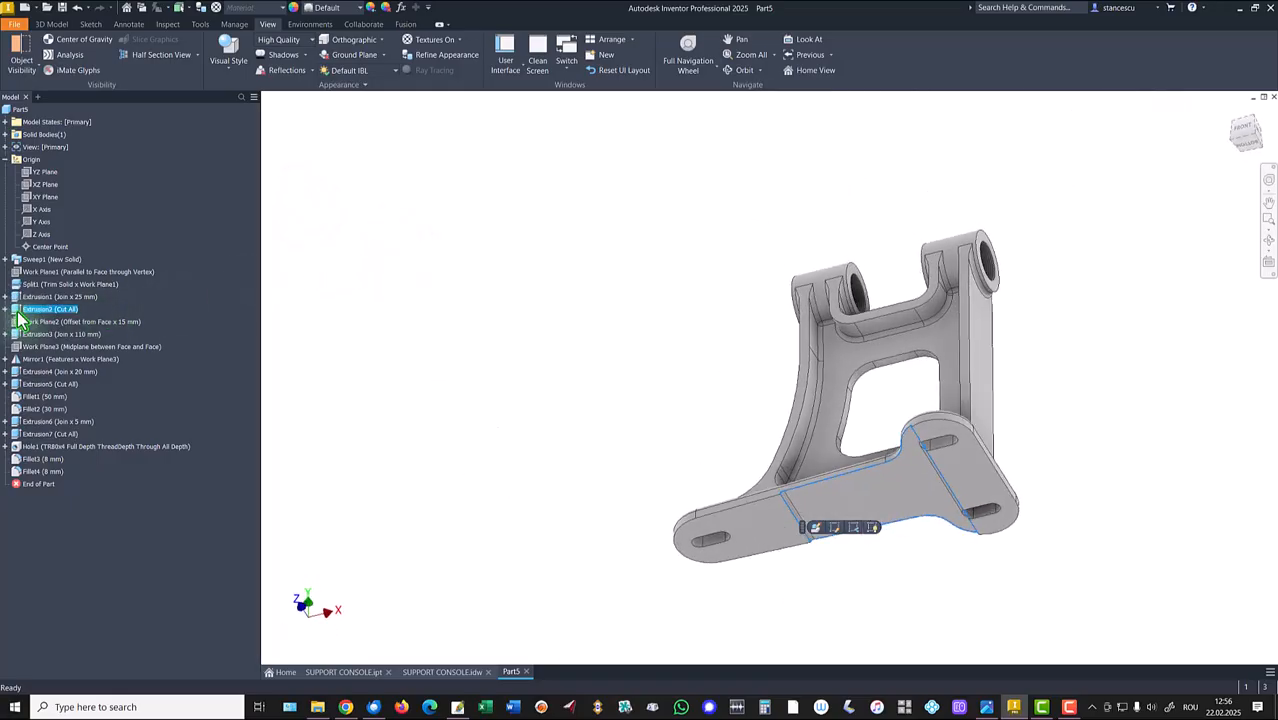
{"action": "left_click", "coordinate": [5, 310]}
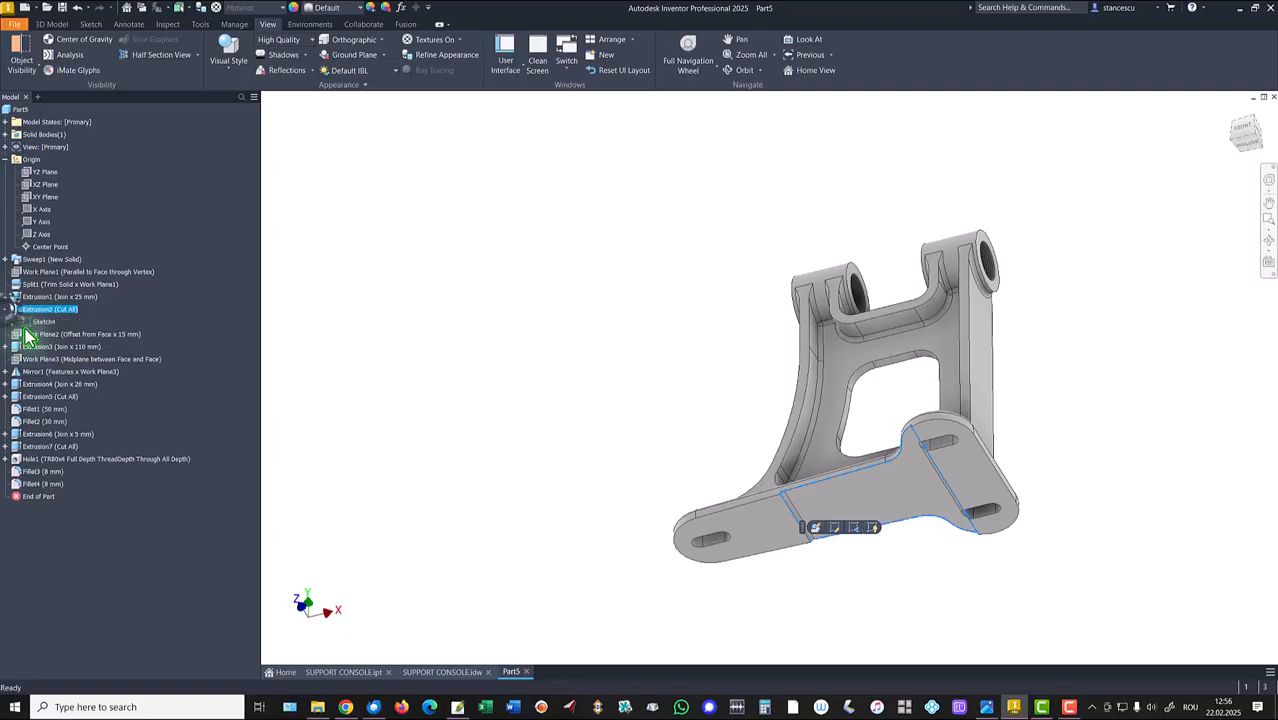
{"action": "double_click", "coordinate": [28, 321]}
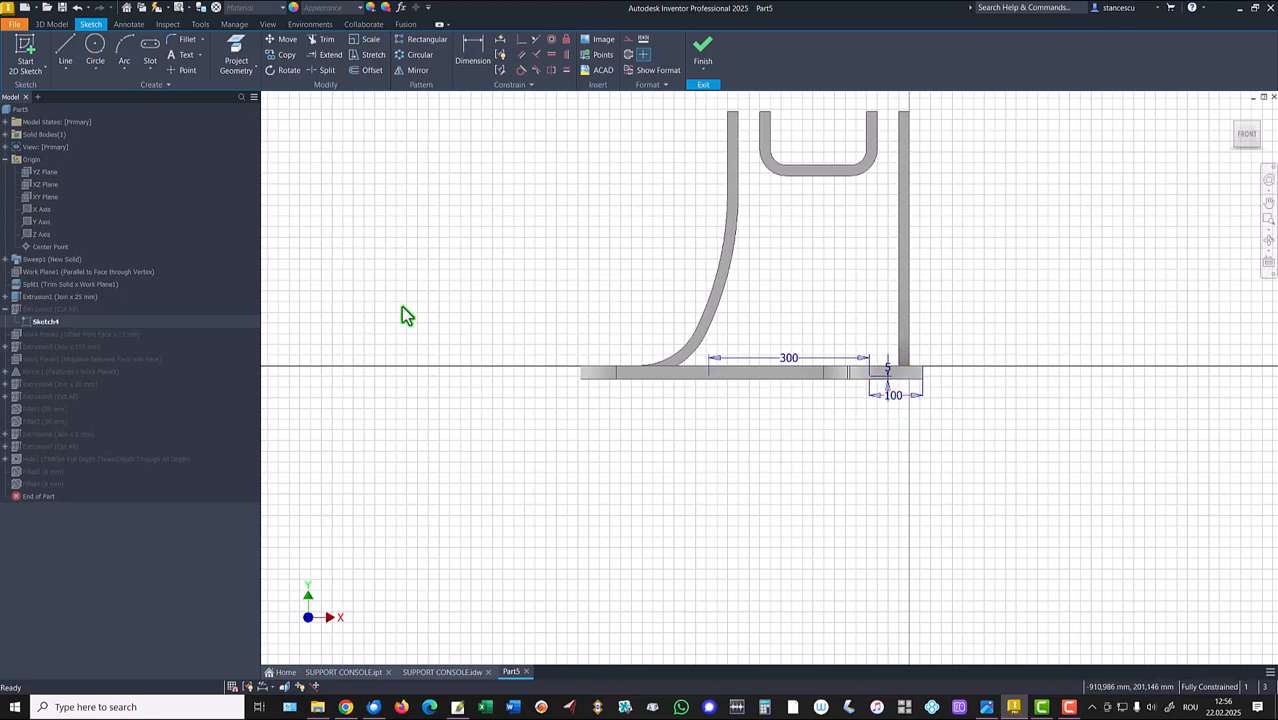
{"action": "left_click", "coordinate": [435, 673]}
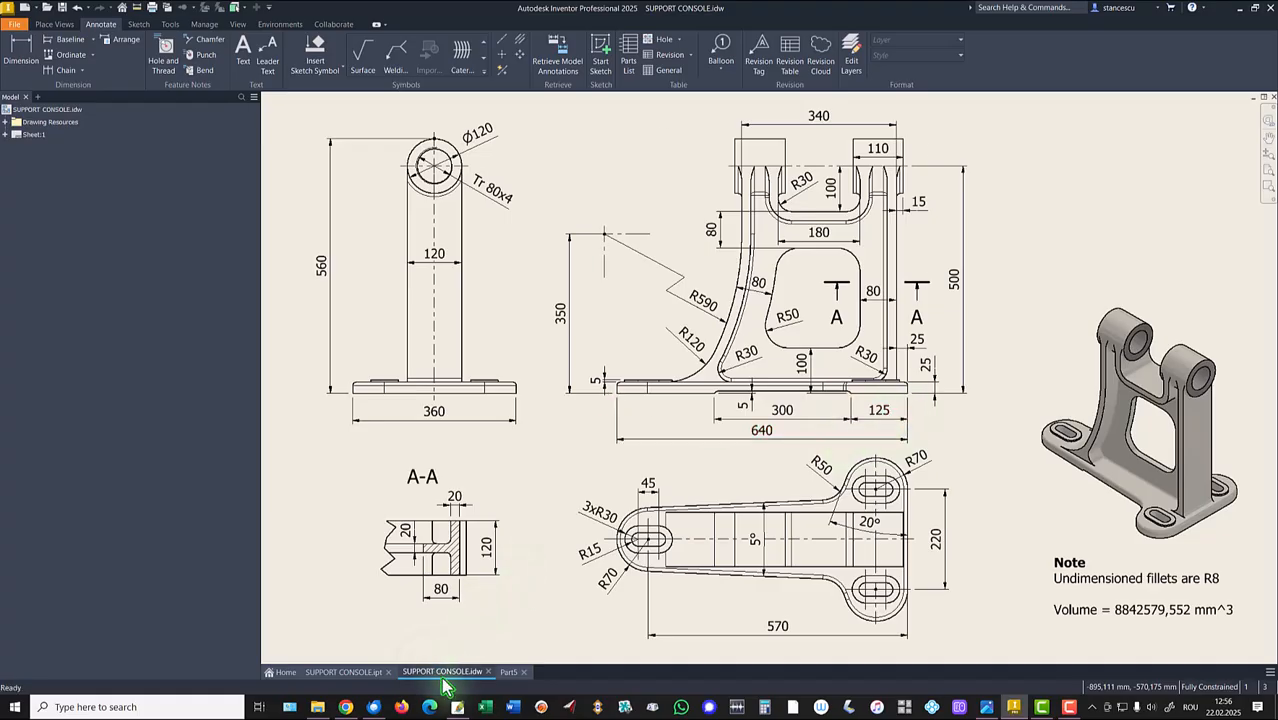
{"action": "left_click", "coordinate": [509, 672]}
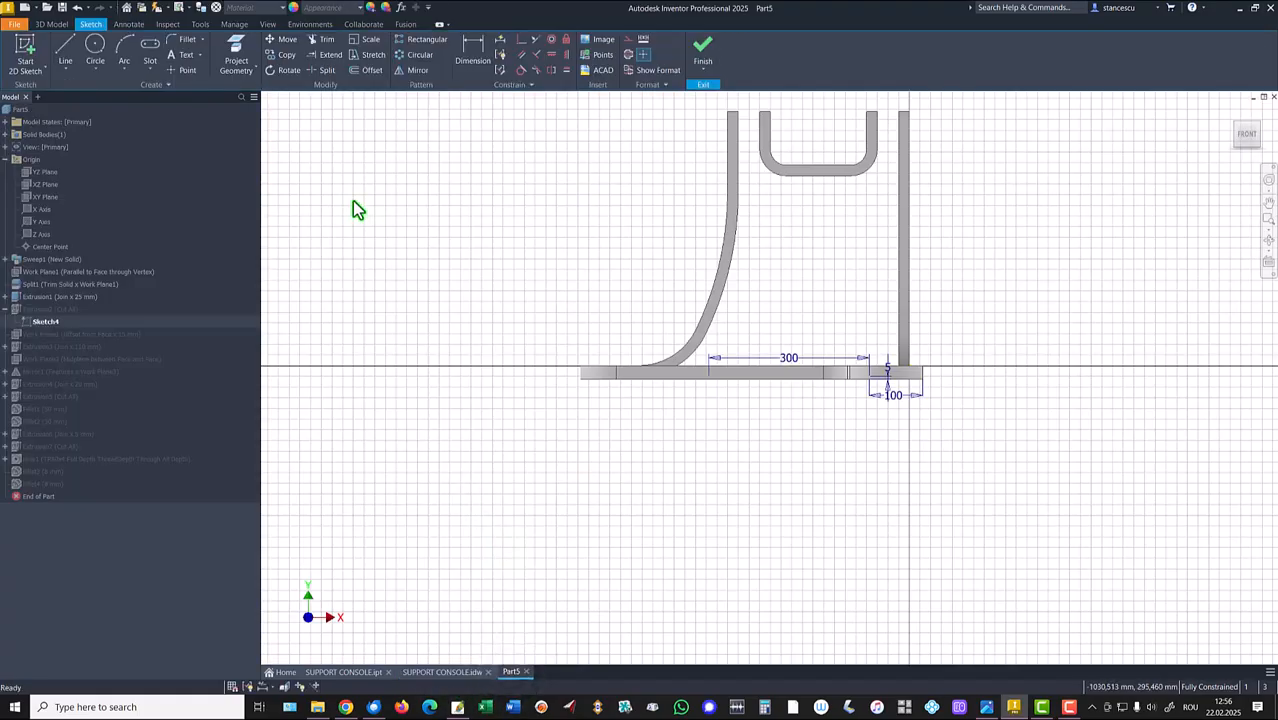
{"action": "left_click", "coordinate": [897, 397]}
{"action": "type", "text": "4"}
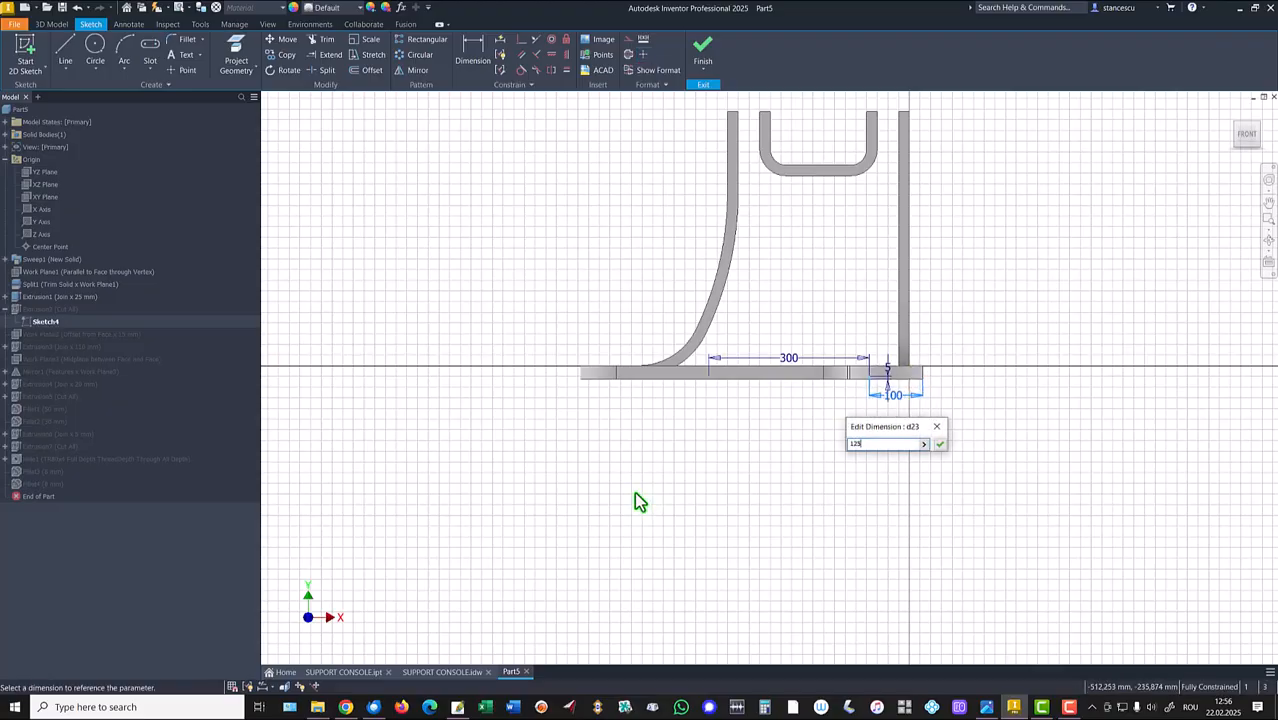
{"action": "key", "text": "Return"}
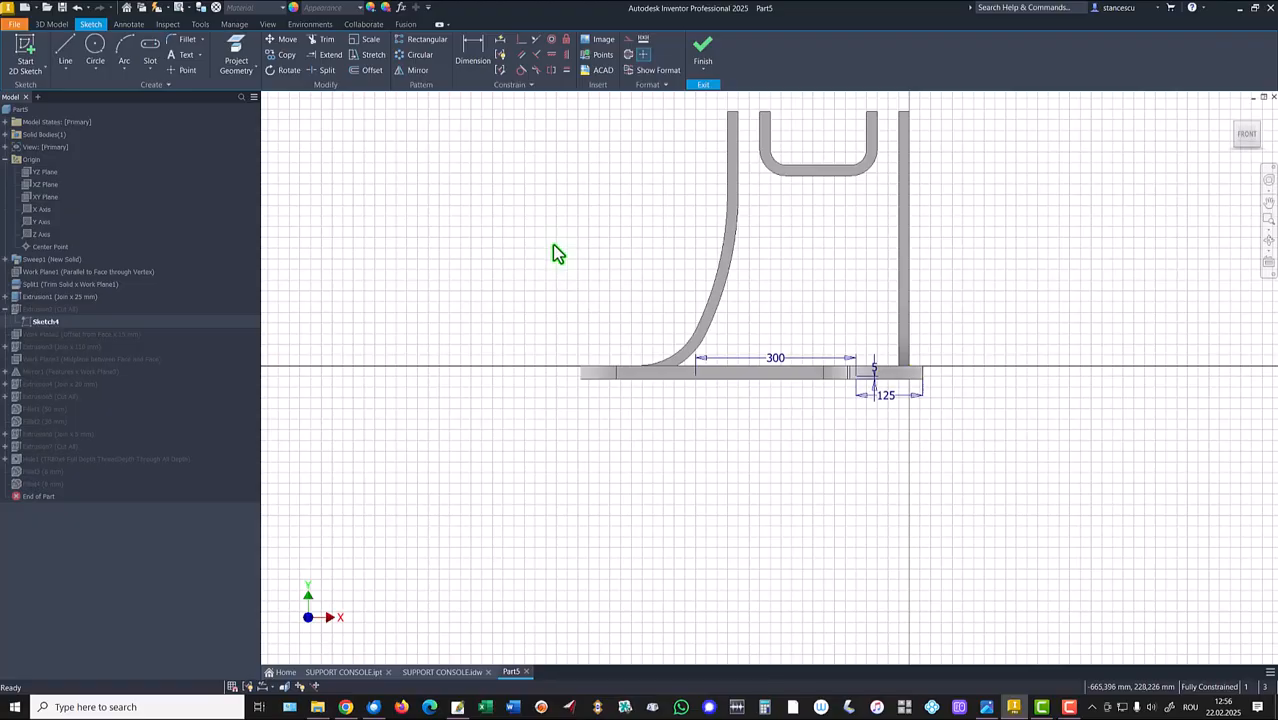
{"action": "left_click", "coordinate": [703, 50]}
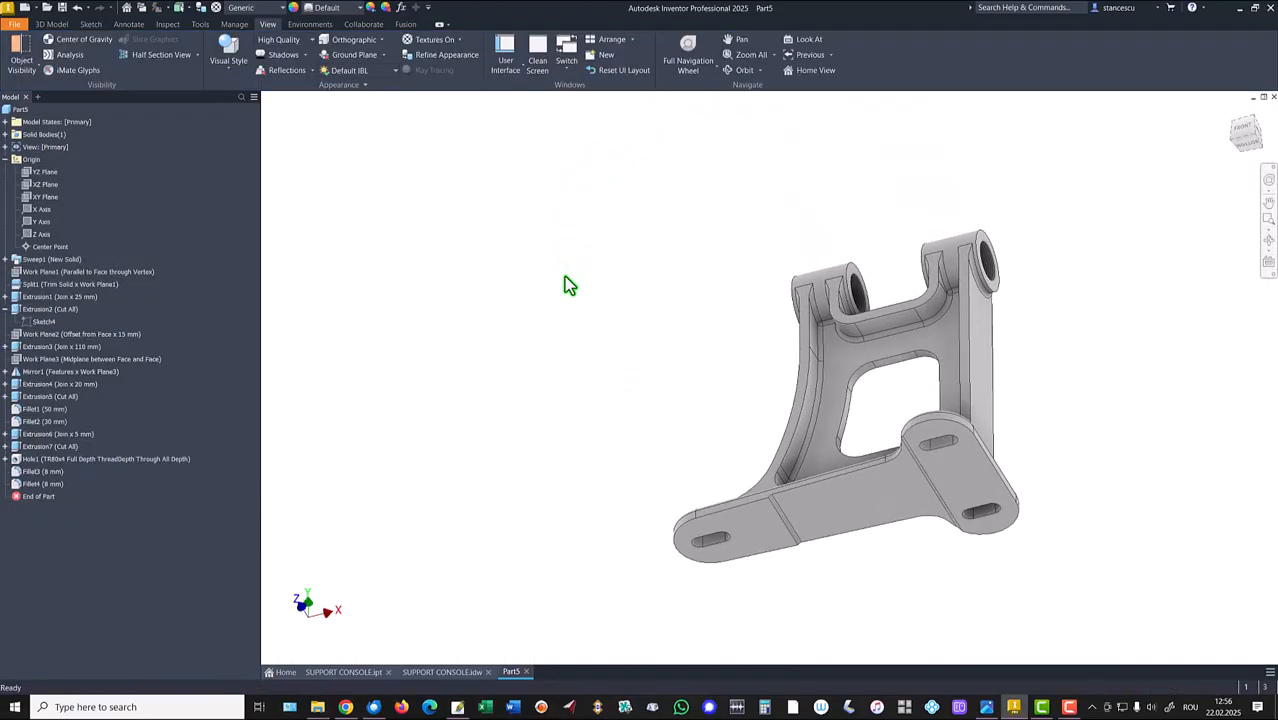
{"action": "key", "text": "F6"}
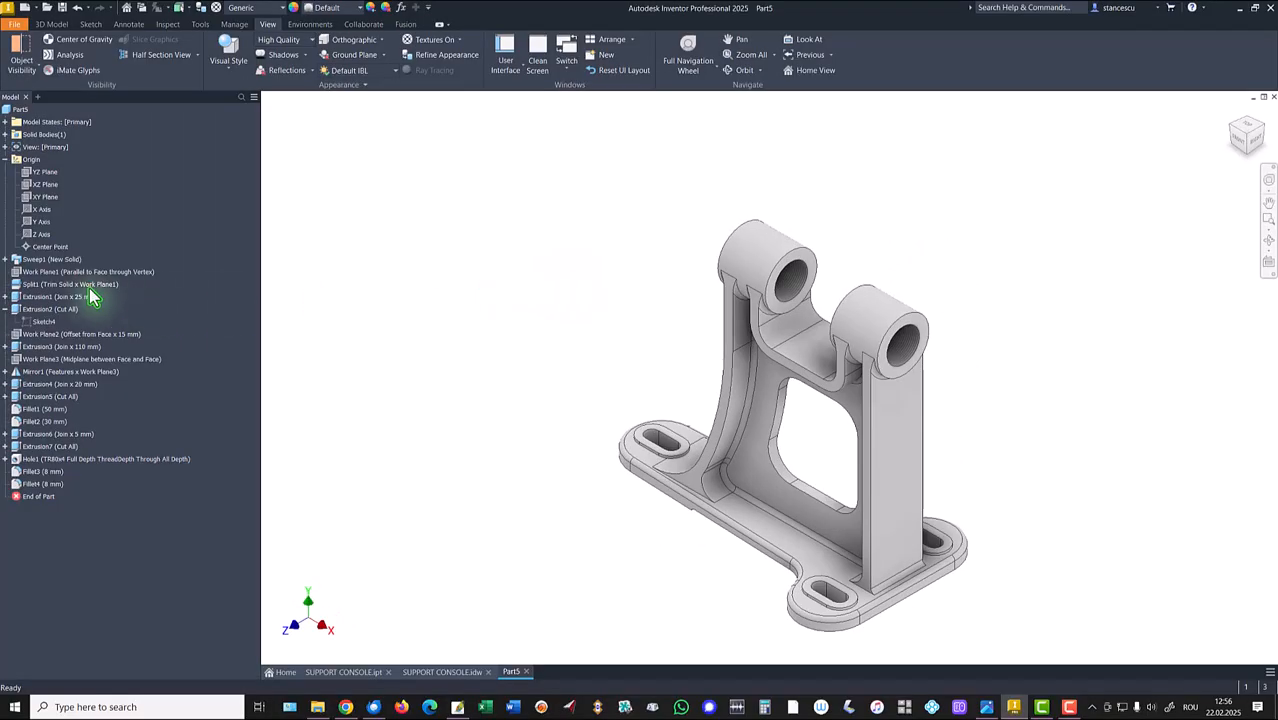
{"action": "left_click", "coordinate": [5, 309]}
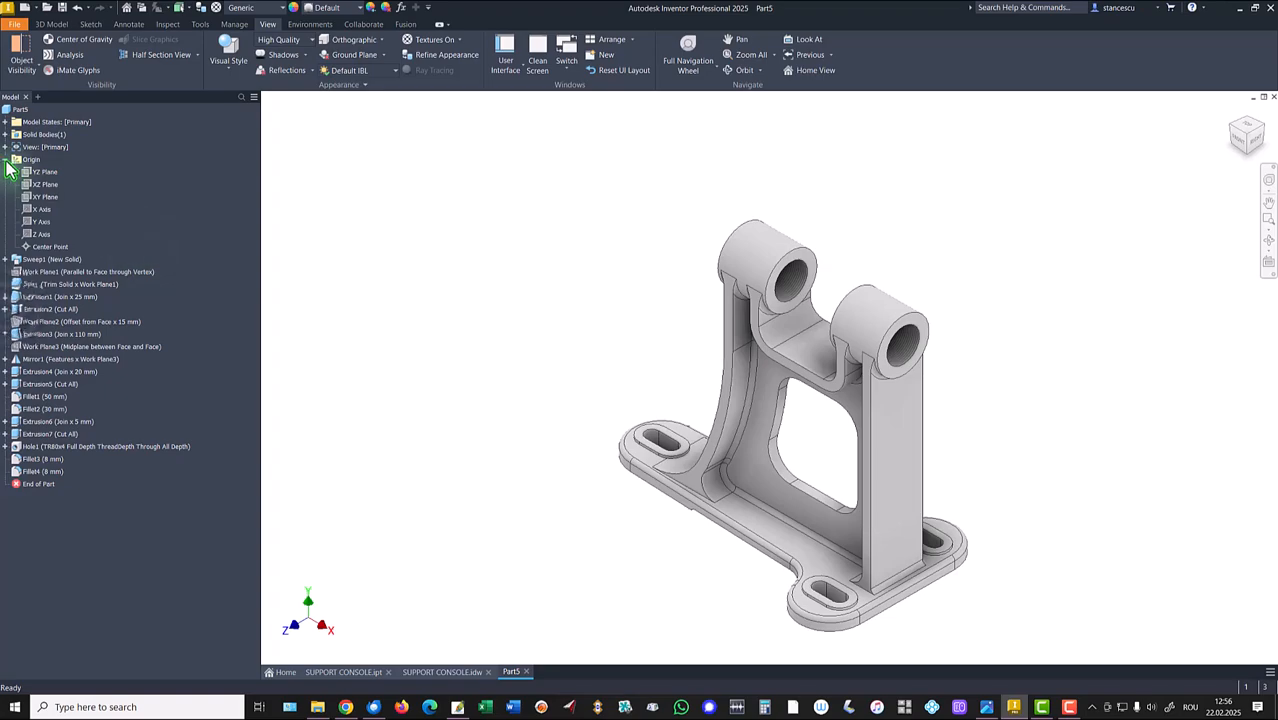
{"action": "left_click", "coordinate": [5, 159]}
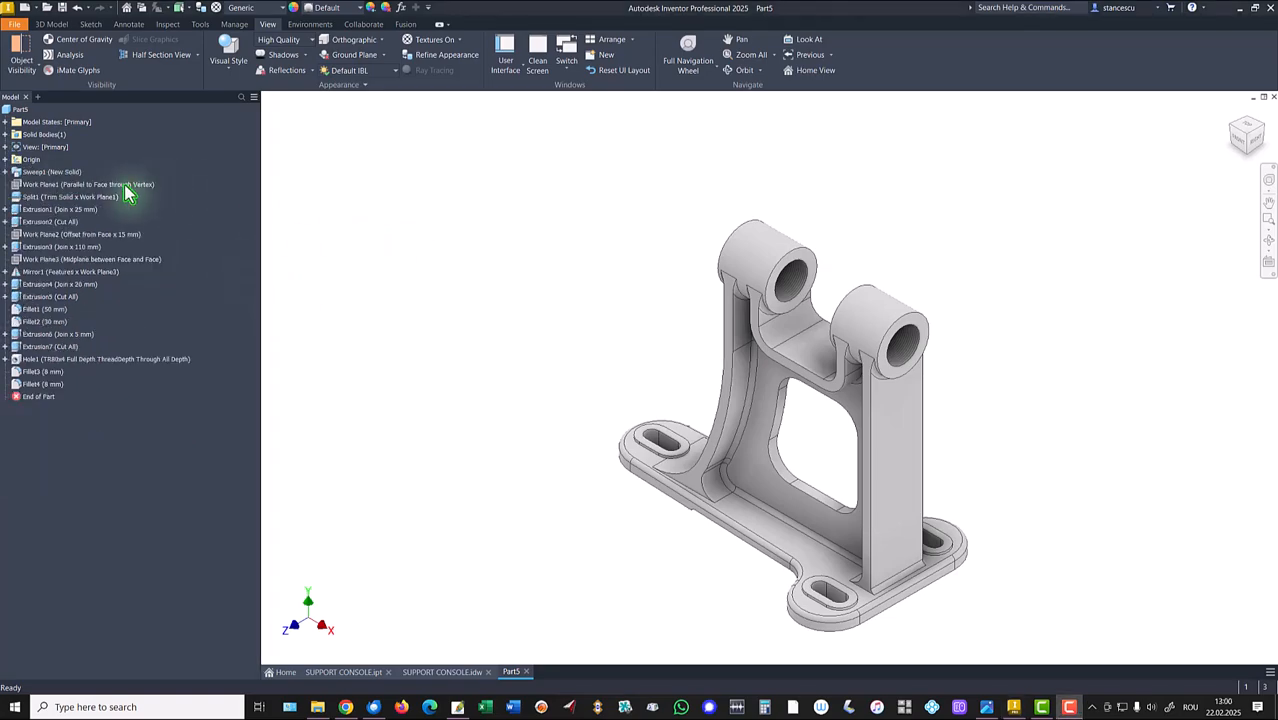
Update Part5's physical properties in iProperties and copy the volume value.
{"action": "right_click", "coordinate": [19, 111]}
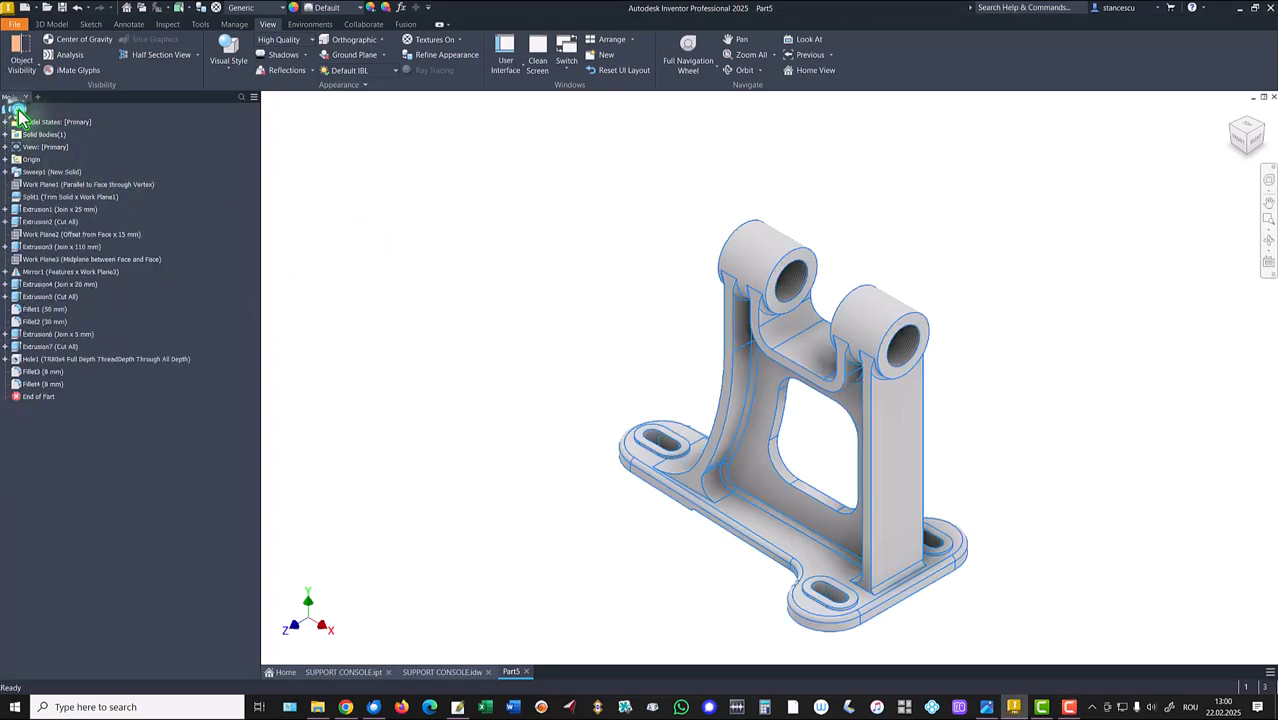
{"action": "left_click", "coordinate": [72, 287]}
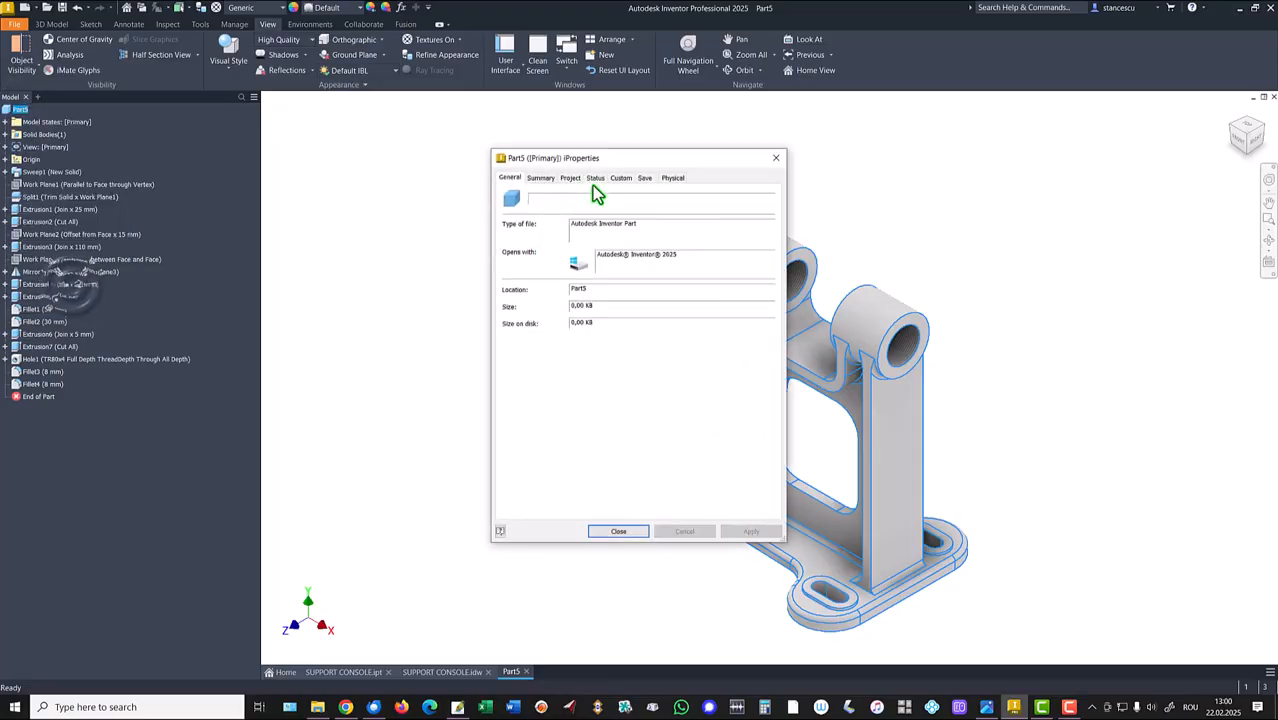
{"action": "left_click", "coordinate": [665, 177]}
{"action": "left_click", "coordinate": [726, 207]}
{"action": "left_click_drag", "start_coordinate": [609, 362], "coordinate": [456, 363]}
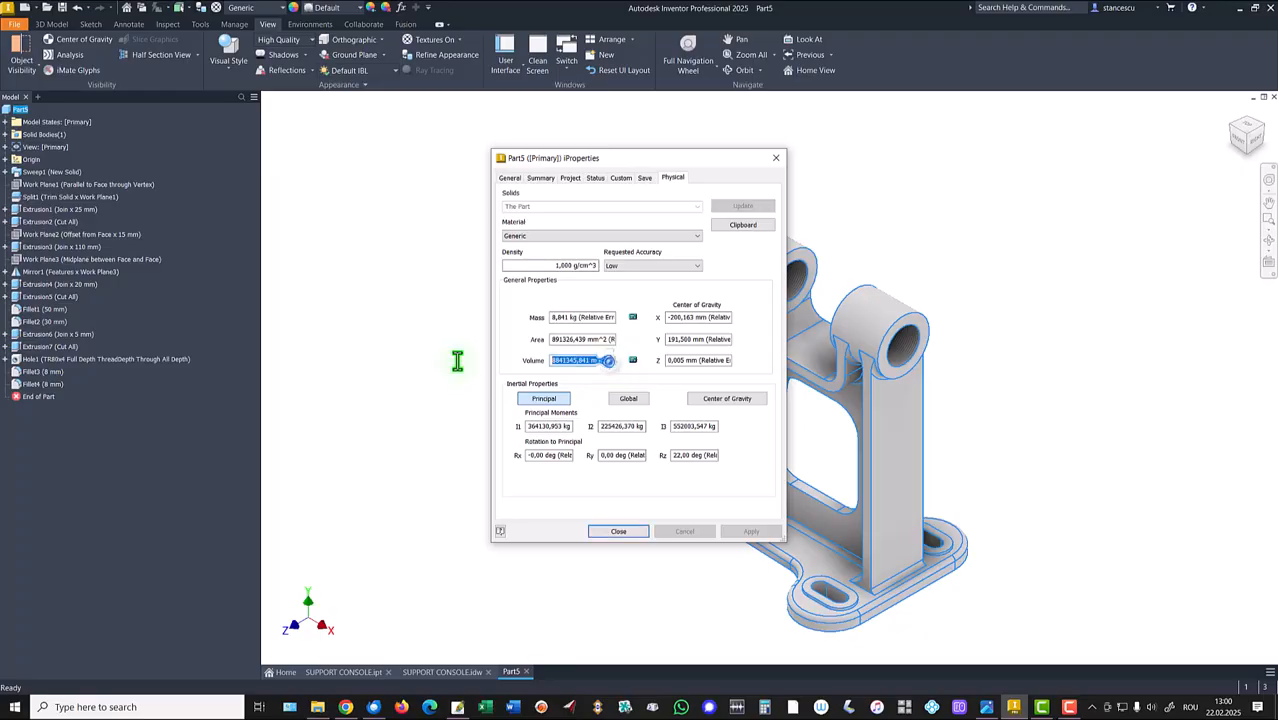
{"action": "key", "text": "ctrl+c"}
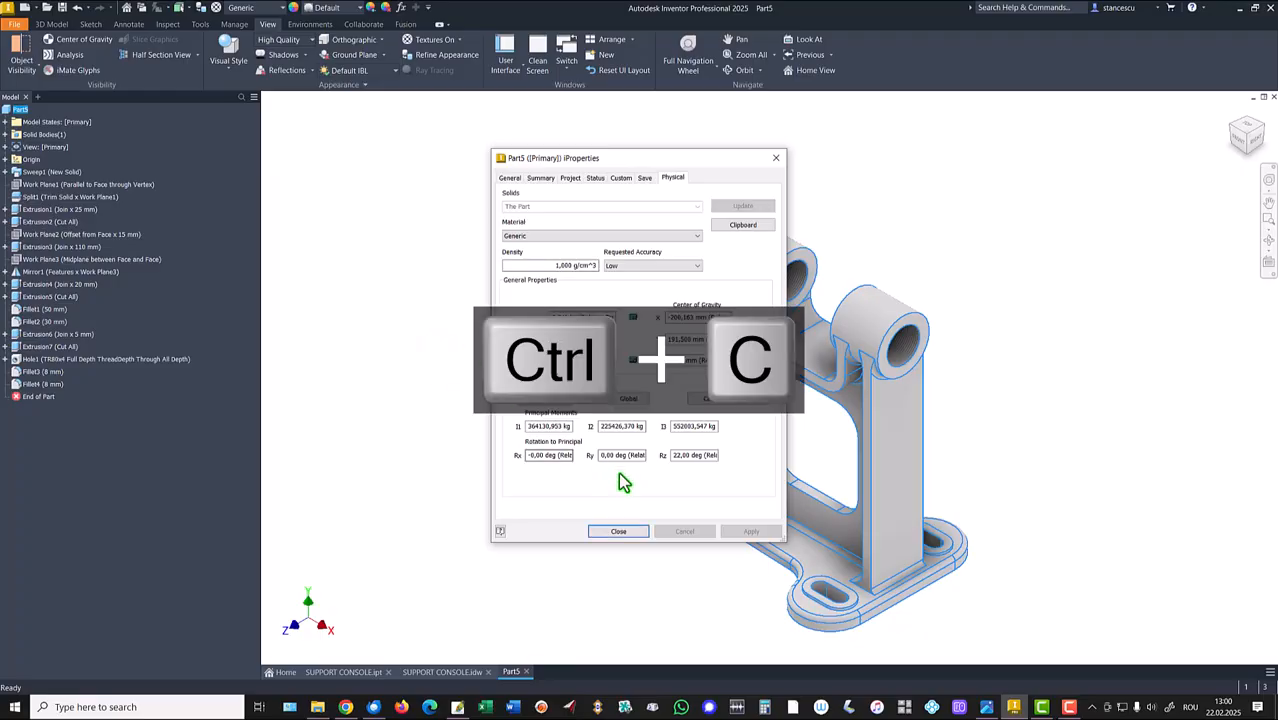
{"action": "left_click", "coordinate": [618, 531]}
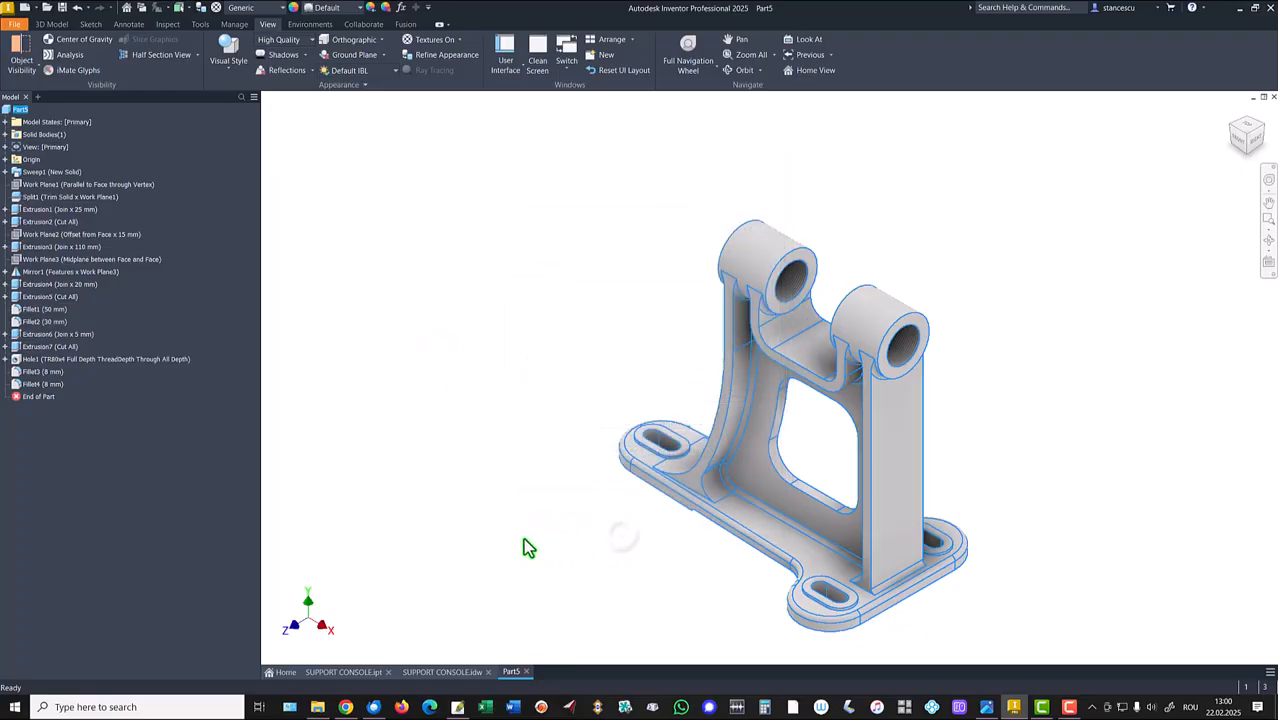
Replace the volume in the note of SUPPORT CONSOLE.idw with the copied value, 8841345,841 mm^3.
{"action": "left_click", "coordinate": [446, 672]}
{"action": "left_click", "coordinate": [1140, 606]}
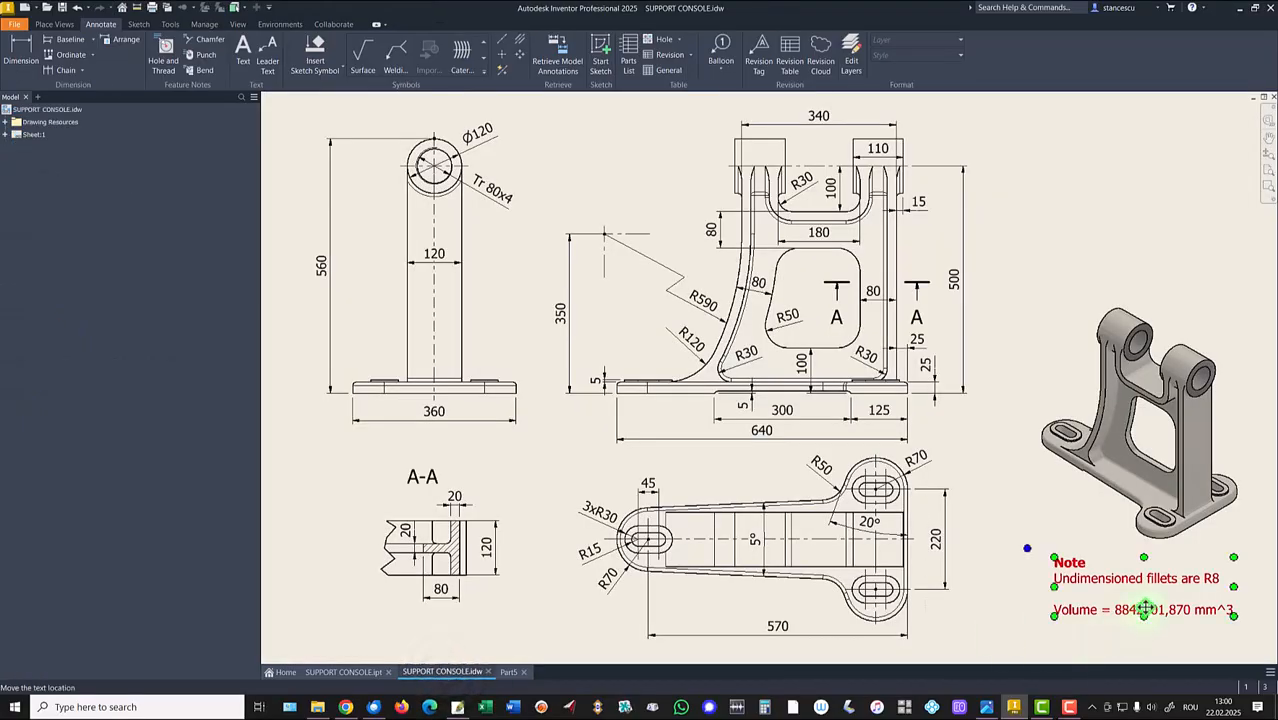
{"action": "double_click", "coordinate": [1145, 608]}
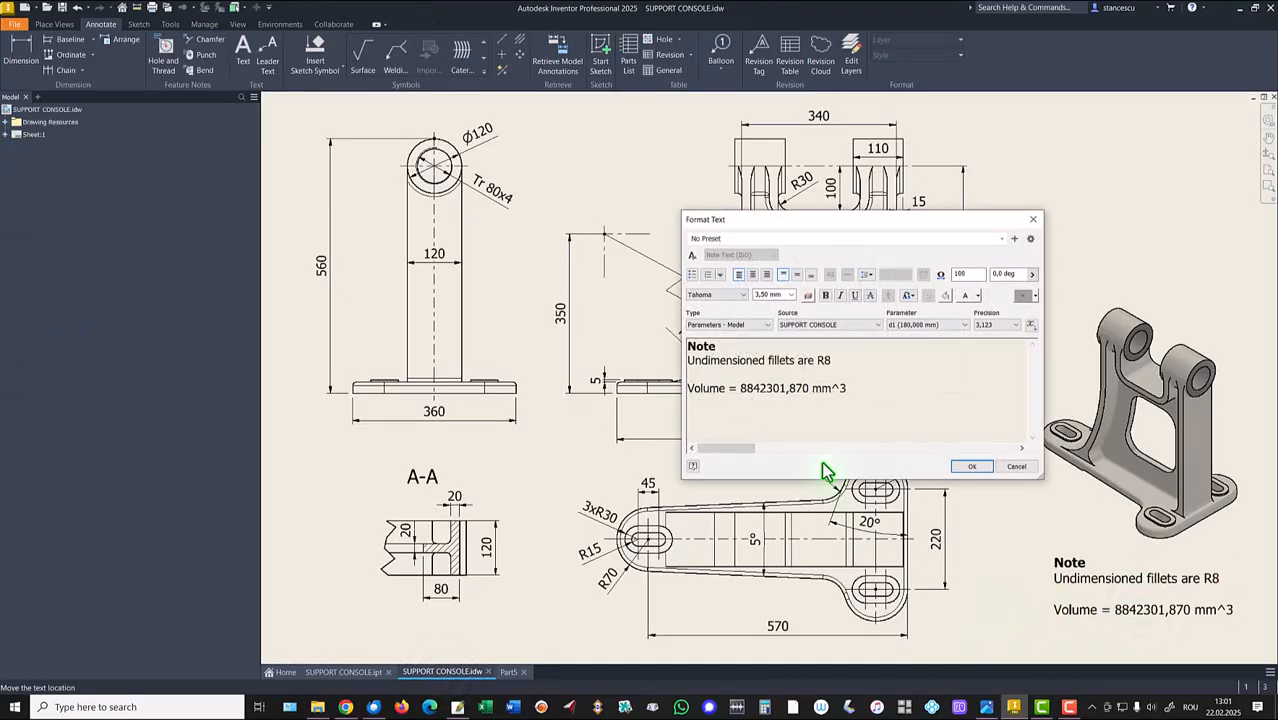
{"action": "key", "text": "Return"}
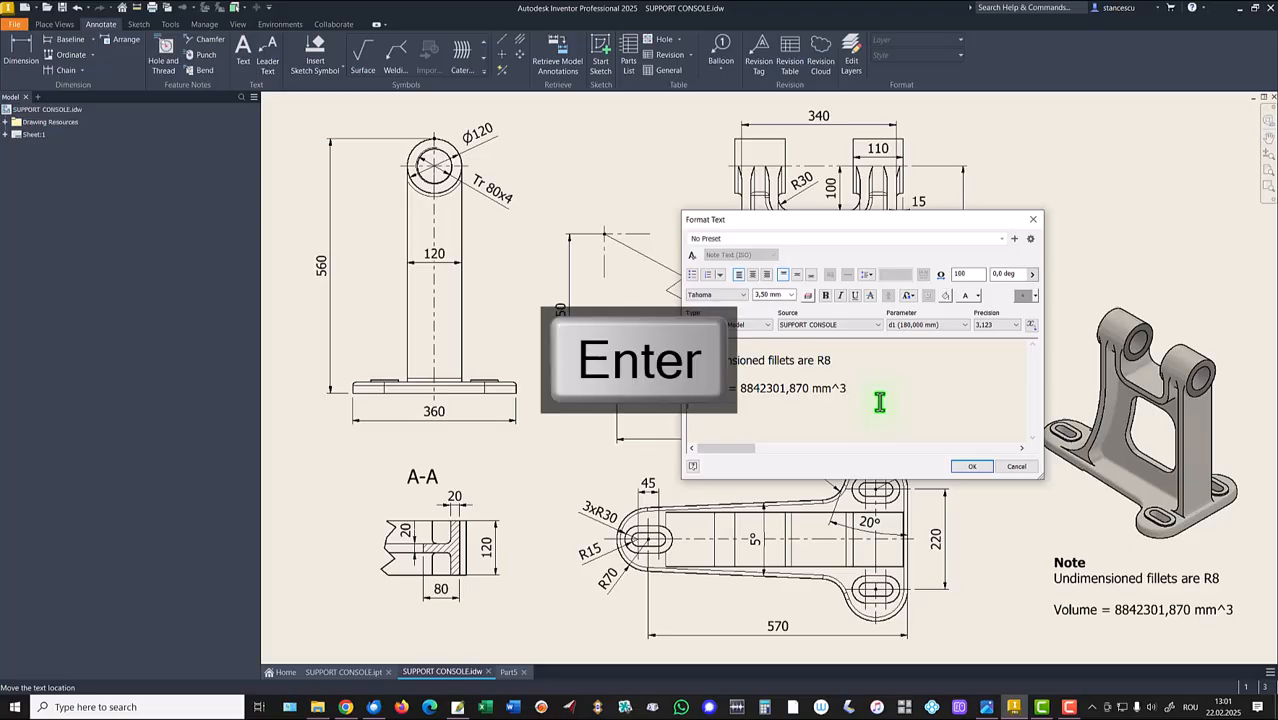
{"action": "key", "text": "ctrl+v"}
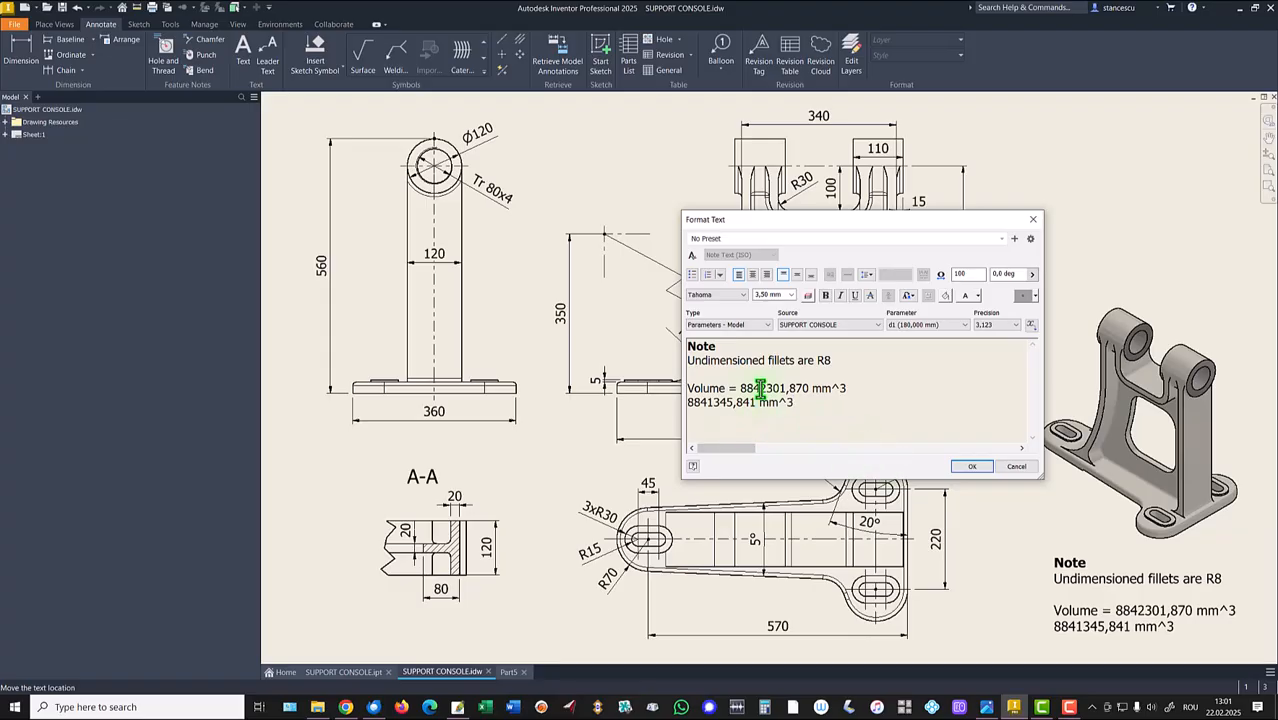
{"action": "left_click_drag", "start_coordinate": [741, 388], "coordinate": [860, 388]}
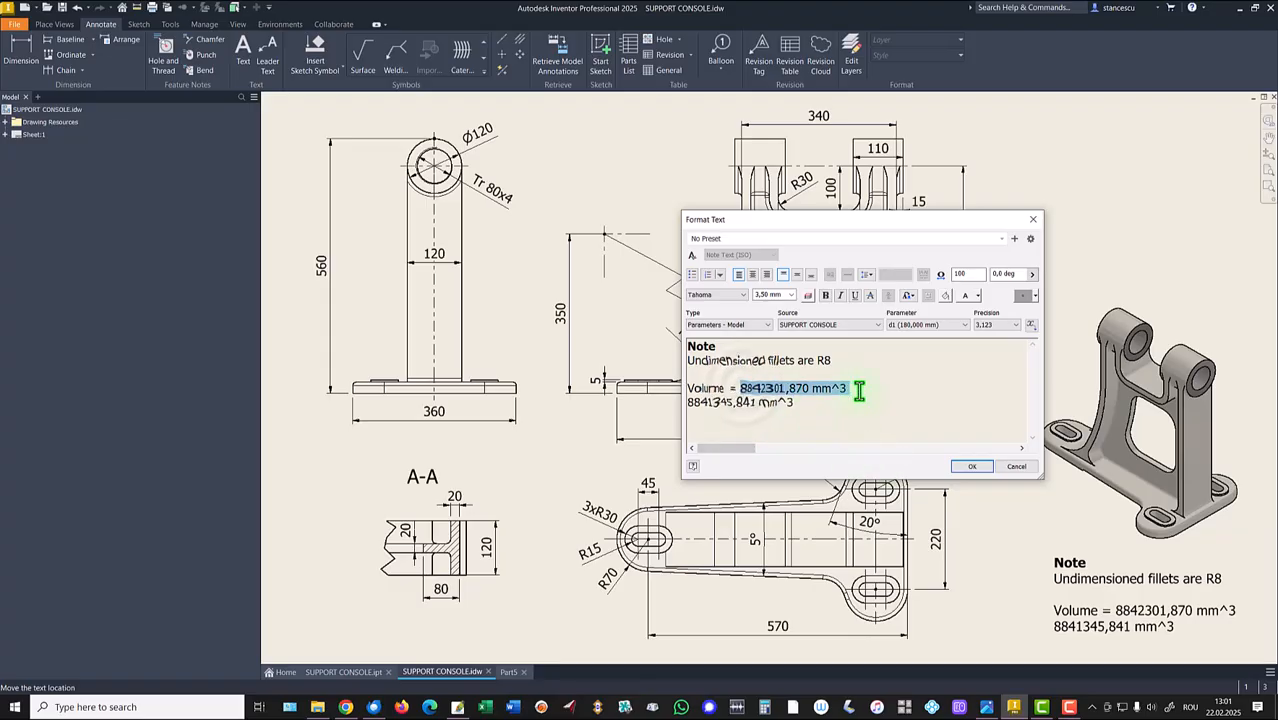
{"action": "key", "text": "Delete"}
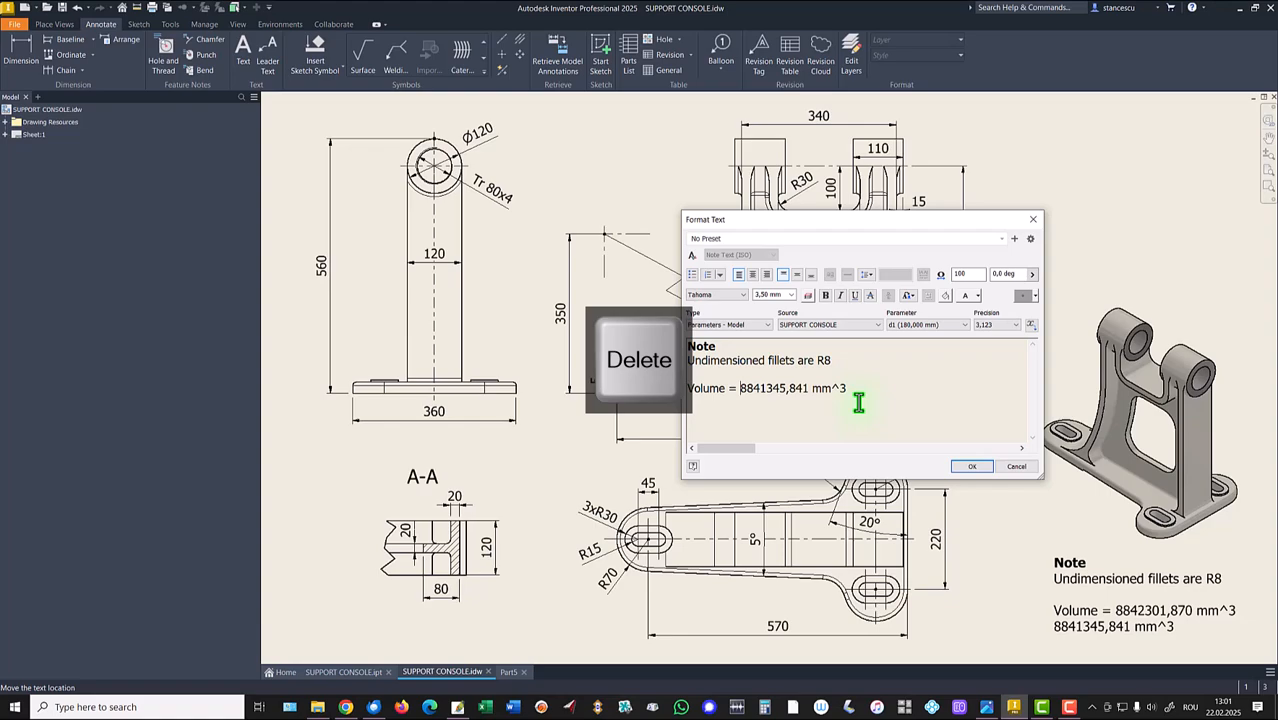
{"action": "left_click", "coordinate": [968, 467]}
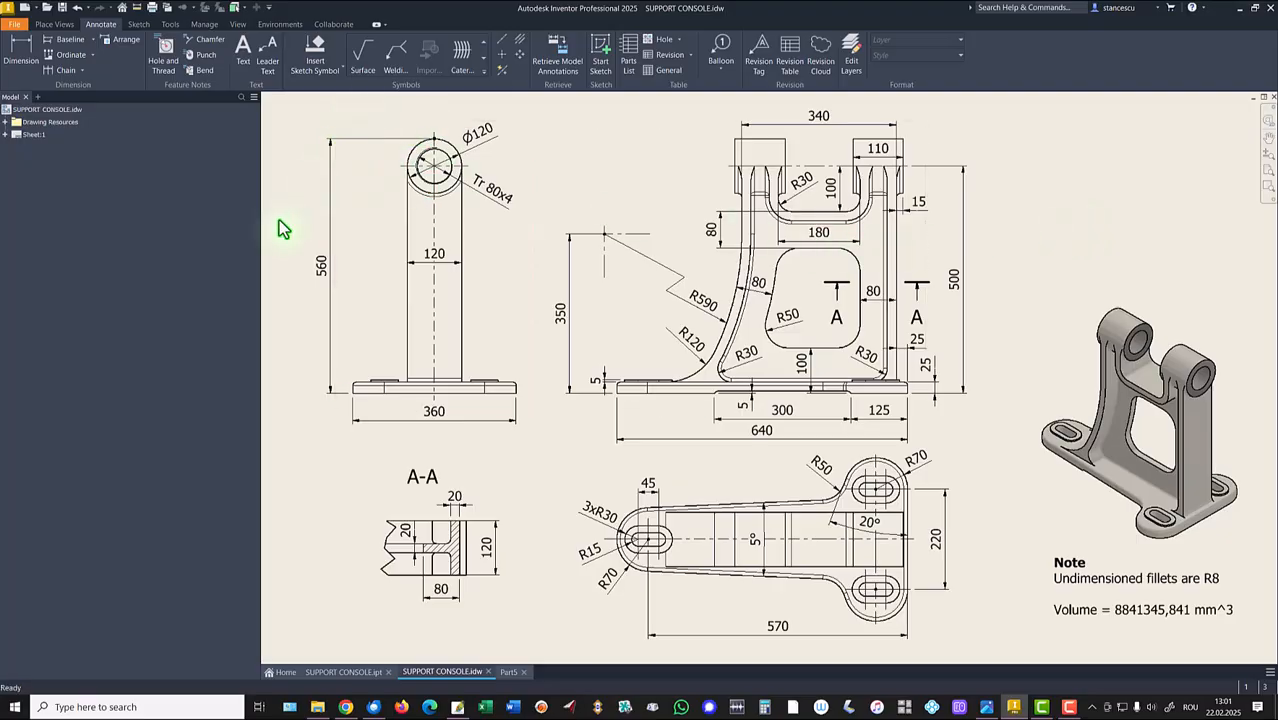
Assign the Steel, Cast material to Part5 and override its appearance with Steel - Cast.
{"action": "left_click", "coordinate": [513, 677]}
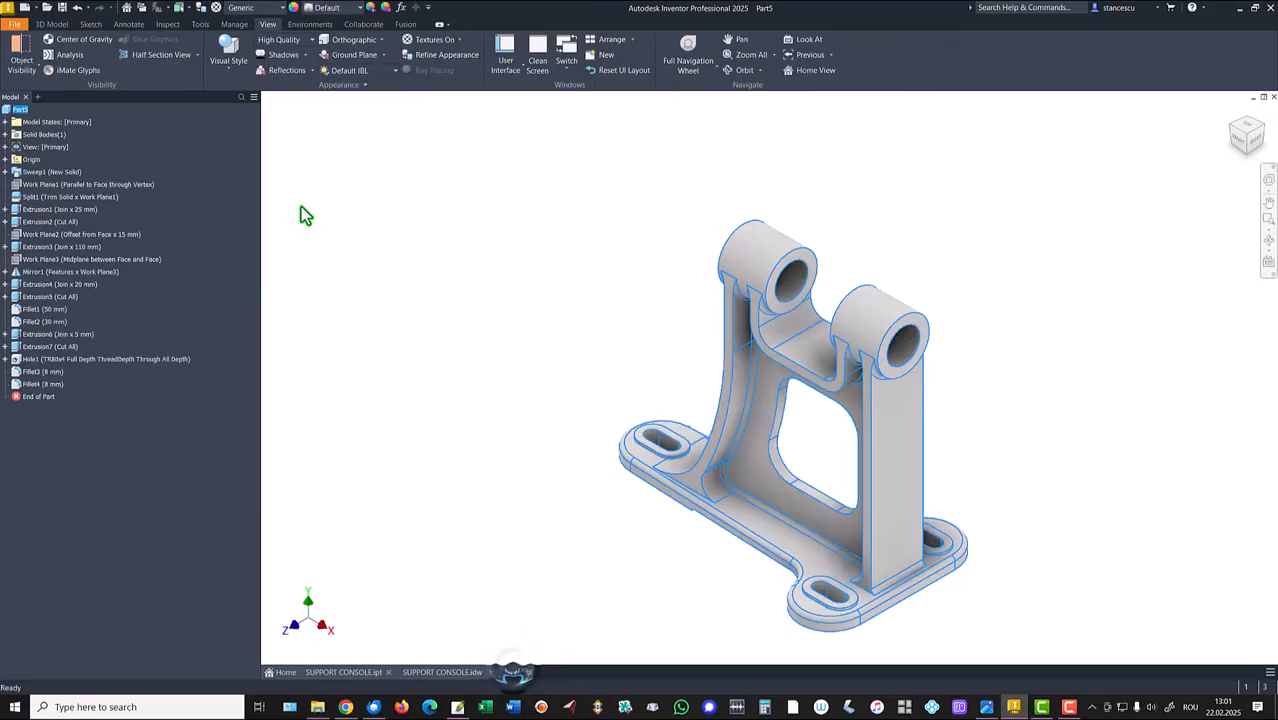
{"action": "left_click", "coordinate": [240, 10]}
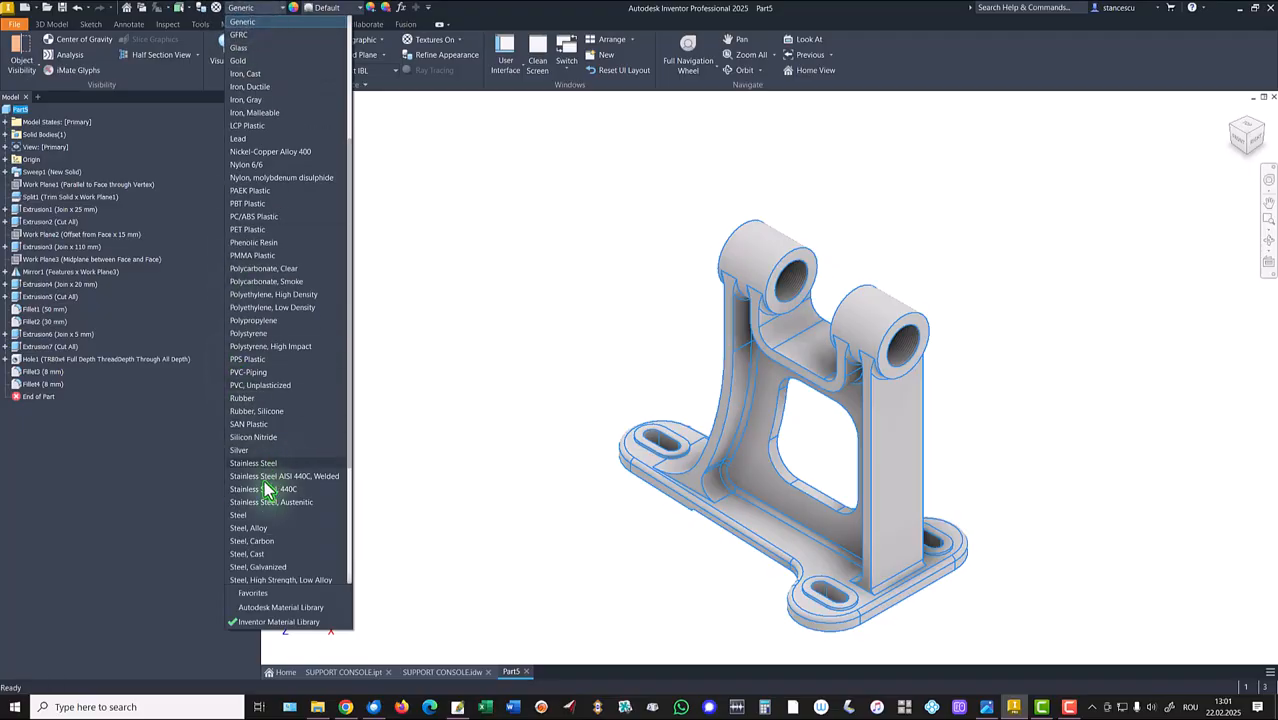
{"action": "left_click", "coordinate": [252, 555]}
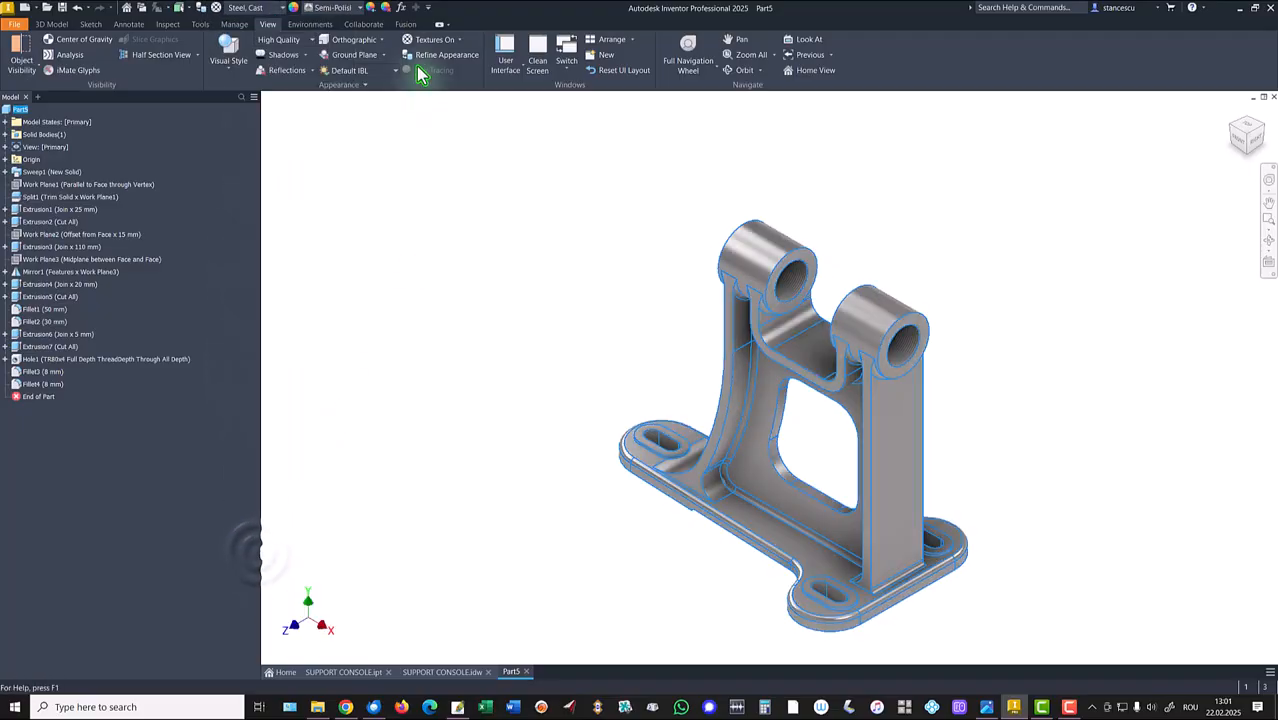
{"action": "left_click", "coordinate": [335, 9]}
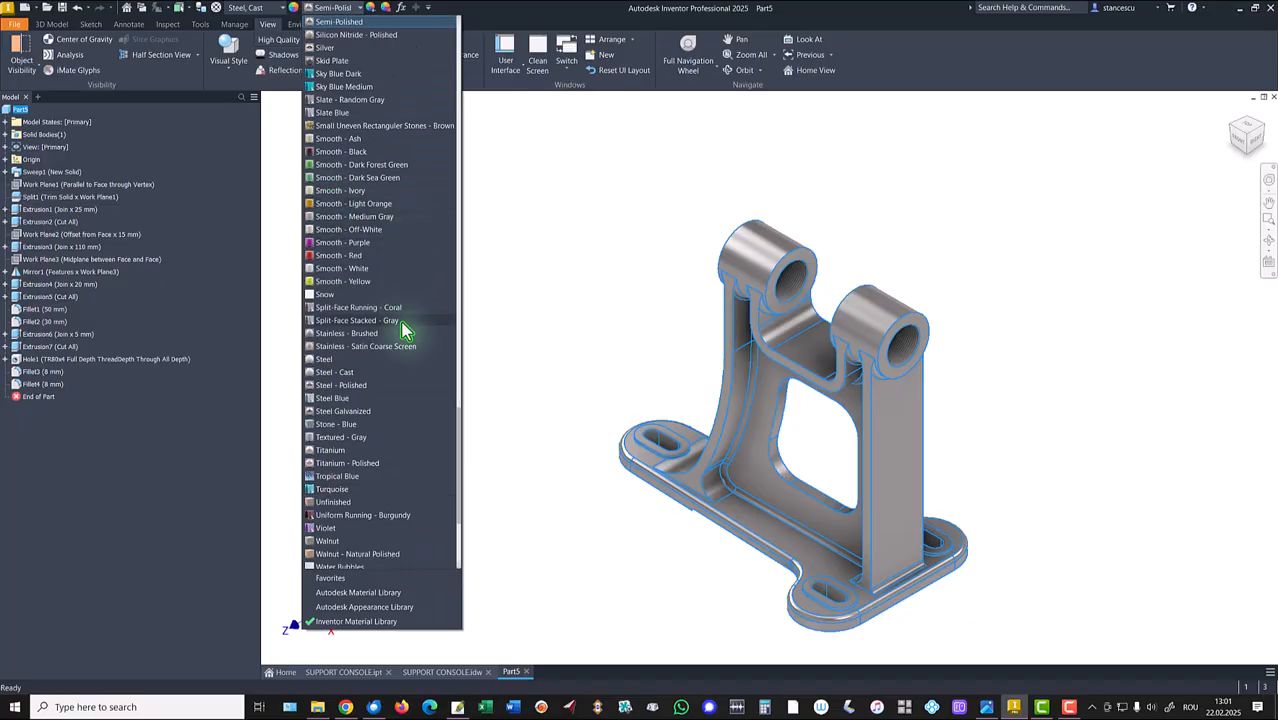
{"action": "left_click", "coordinate": [336, 375]}
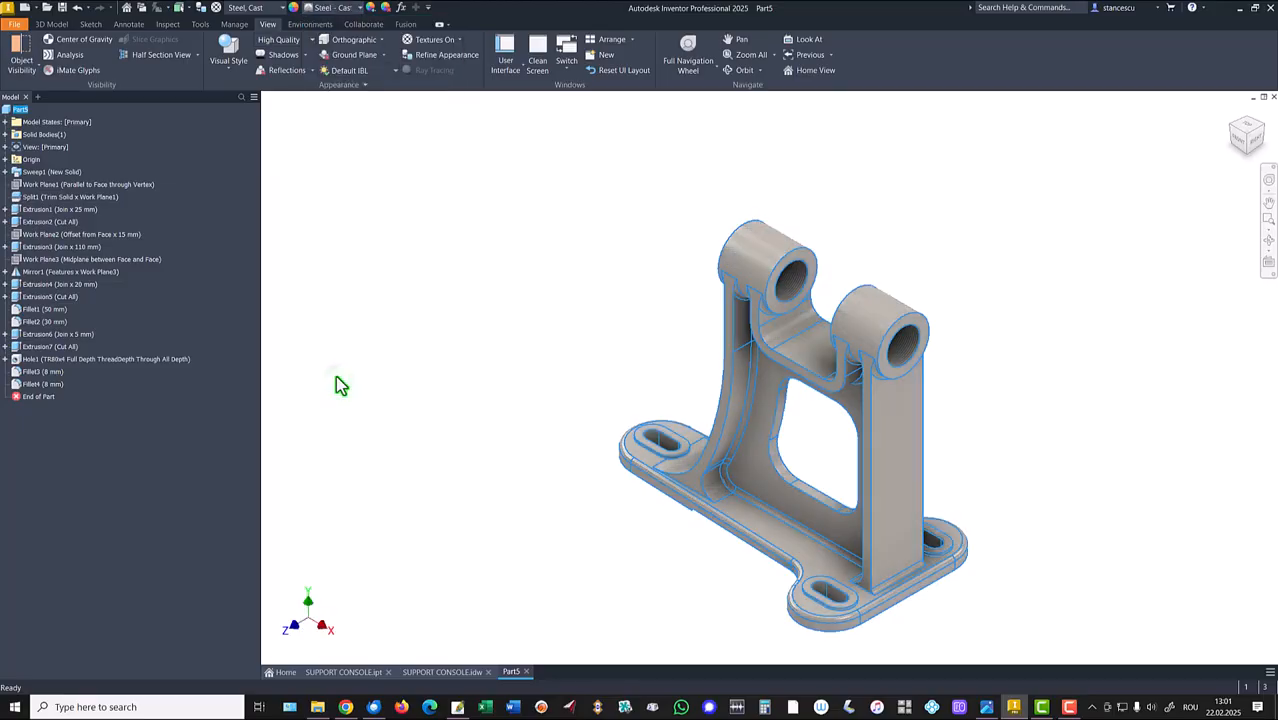
{"action": "left_click", "coordinate": [529, 271]}
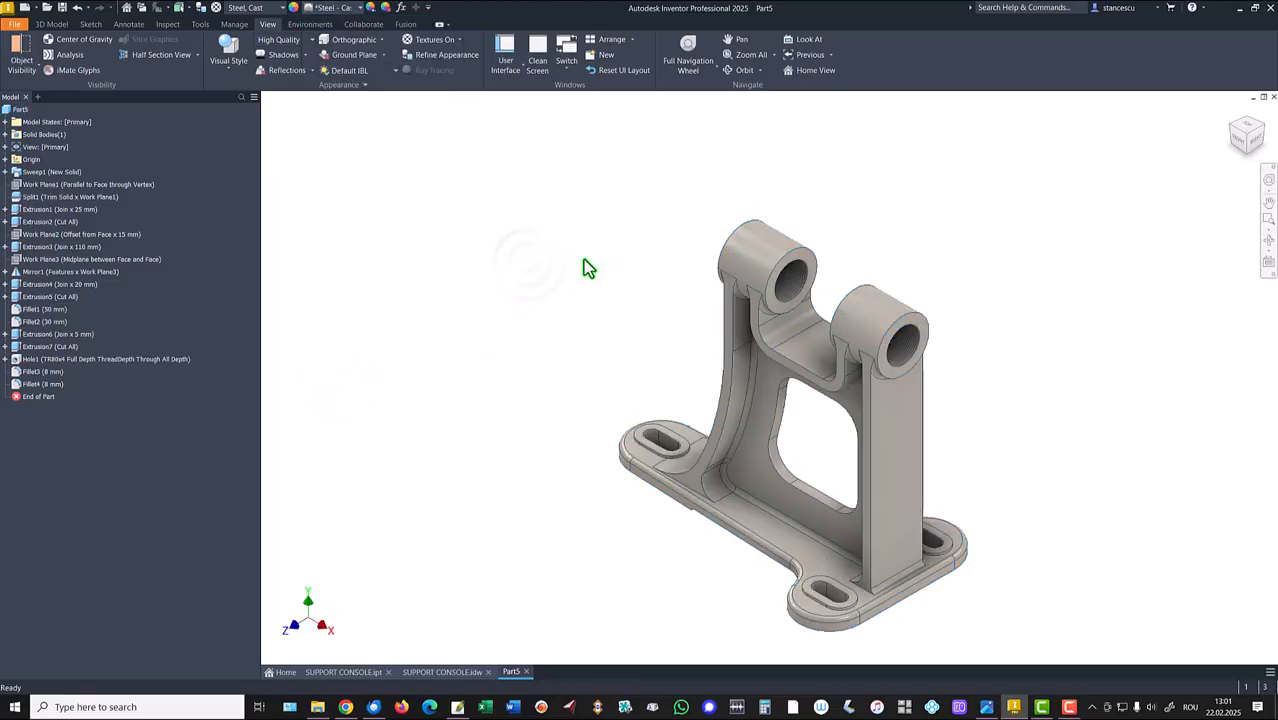
Apply the Steel - Polished appearance to the four boss end faces, the three raised slot pads and the two underside contact faces.
{"action": "left_click", "coordinate": [811, 268]}
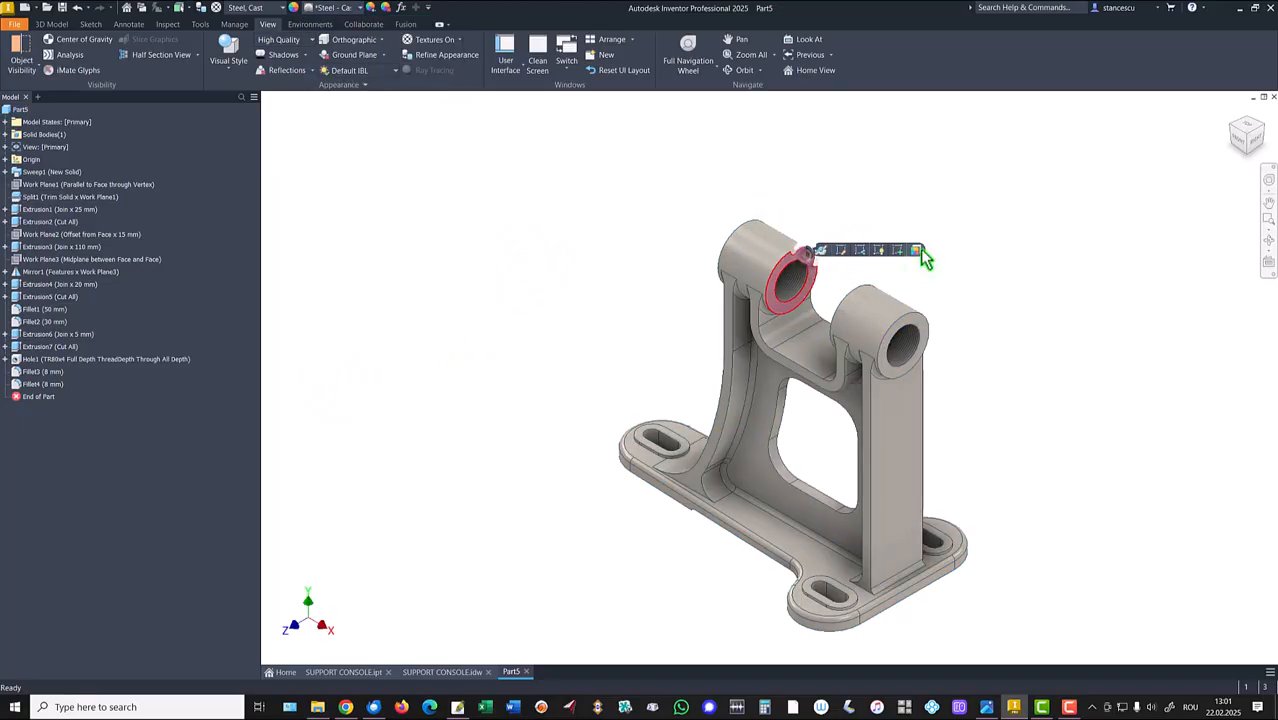
{"action": "left_click", "coordinate": [922, 325], "text": "ctrl"}
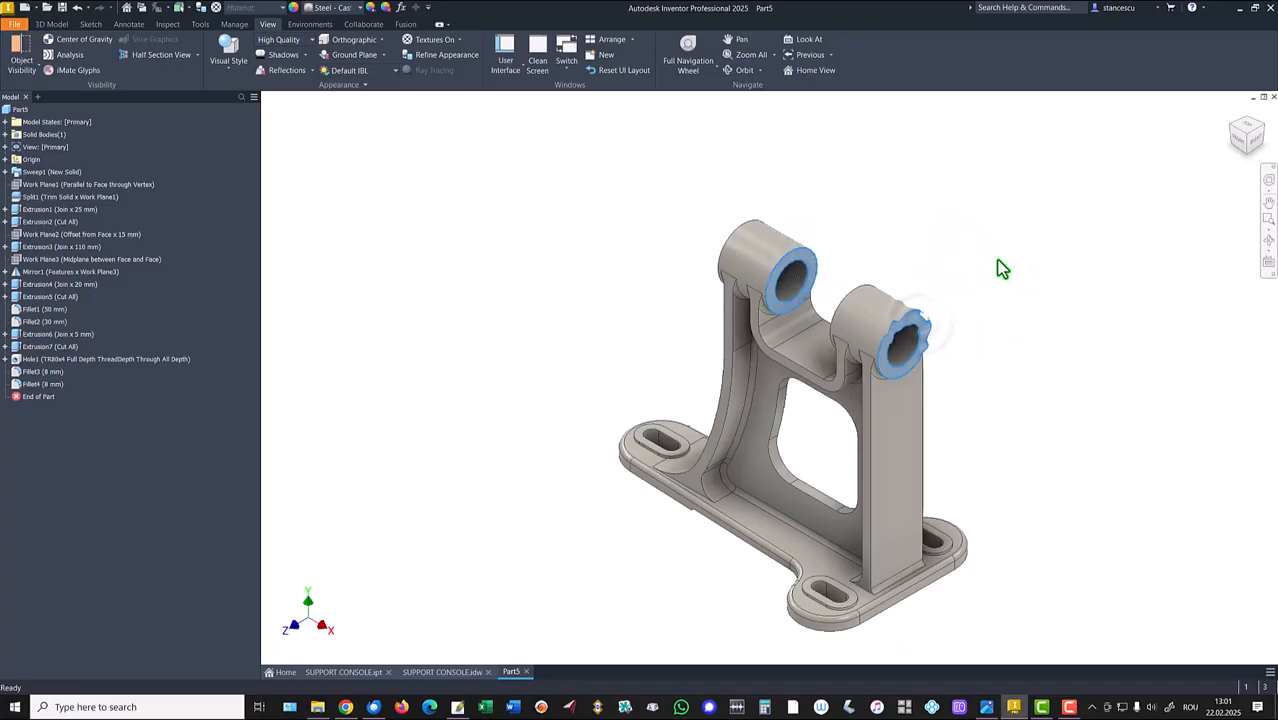
{"action": "middle_click_drag", "start_coordinate": [845, 183], "coordinate": [674, 265], "text": "shift"}
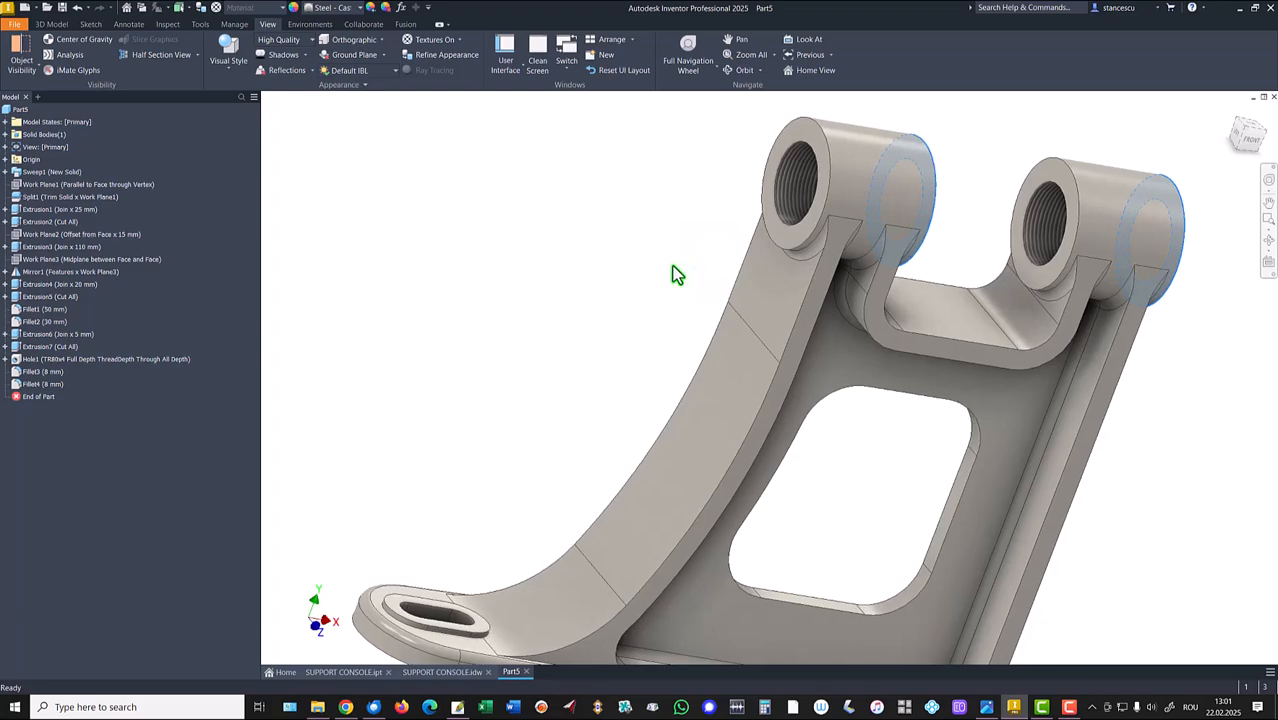
{"action": "left_click", "coordinate": [785, 240], "text": "ctrl"}
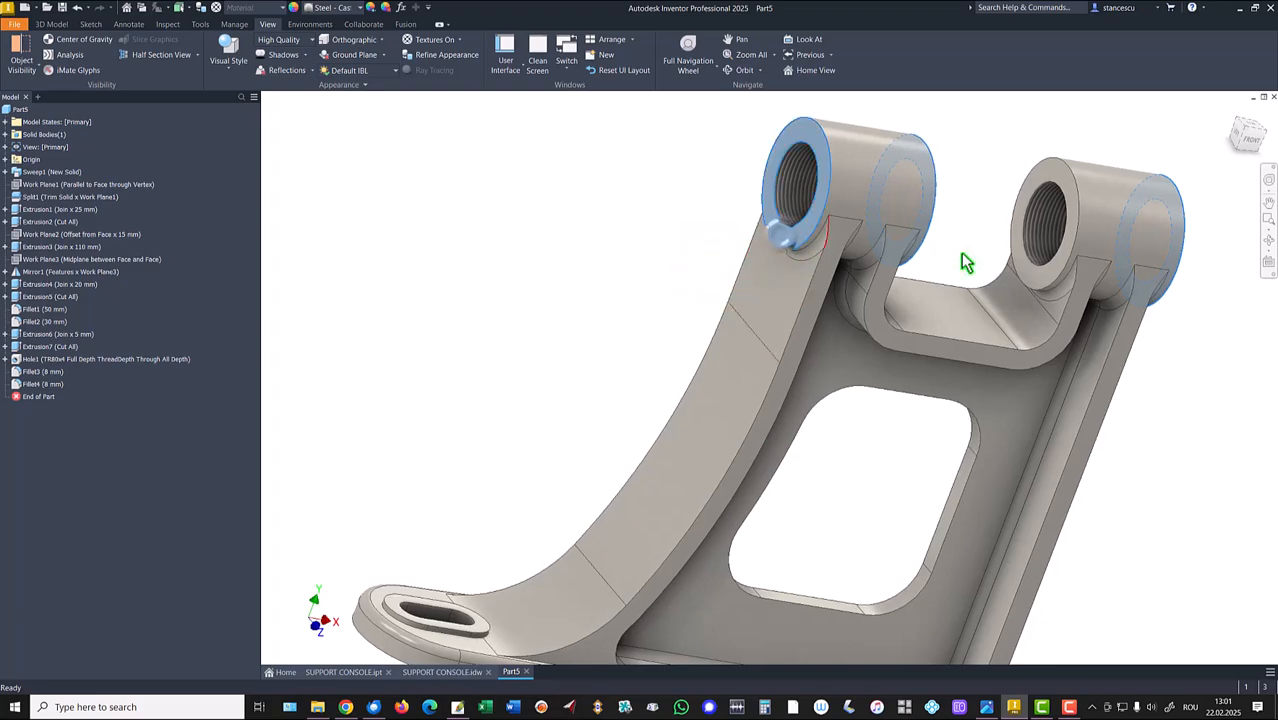
{"action": "left_click", "coordinate": [1018, 252], "text": "ctrl"}
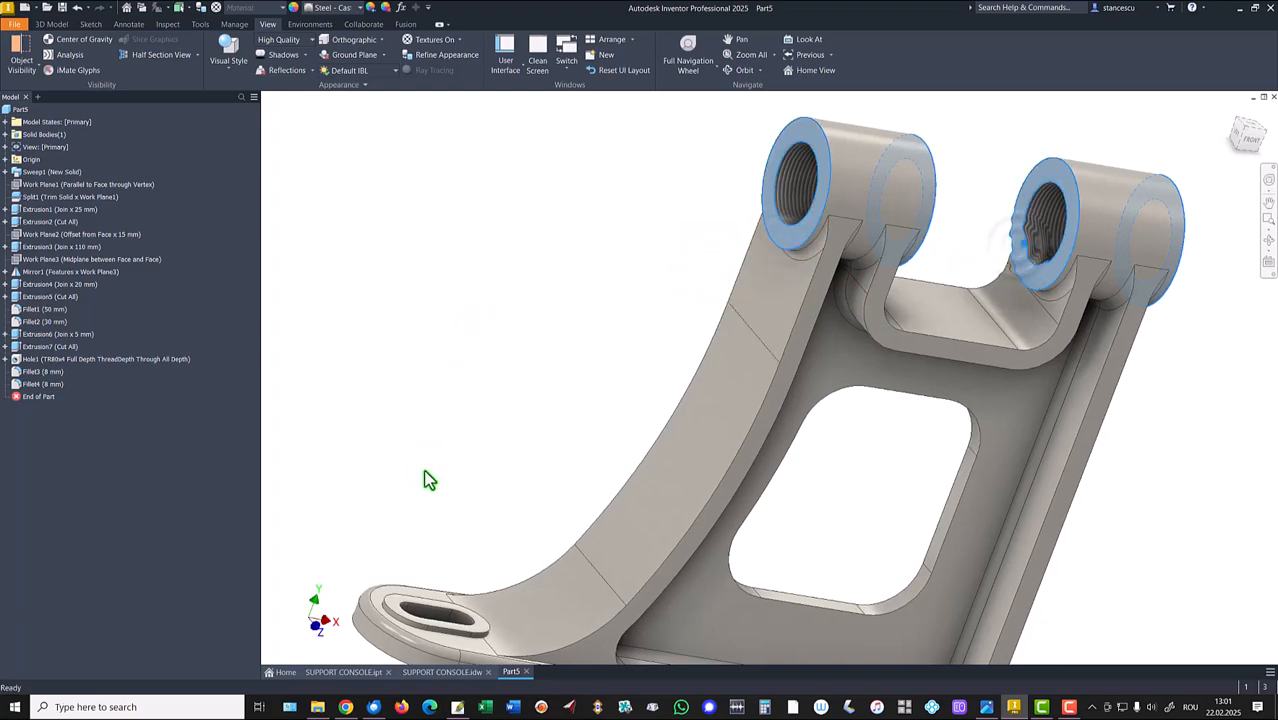
{"action": "middle_click_drag", "start_coordinate": [519, 409], "coordinate": [496, 425], "text": "shift"}
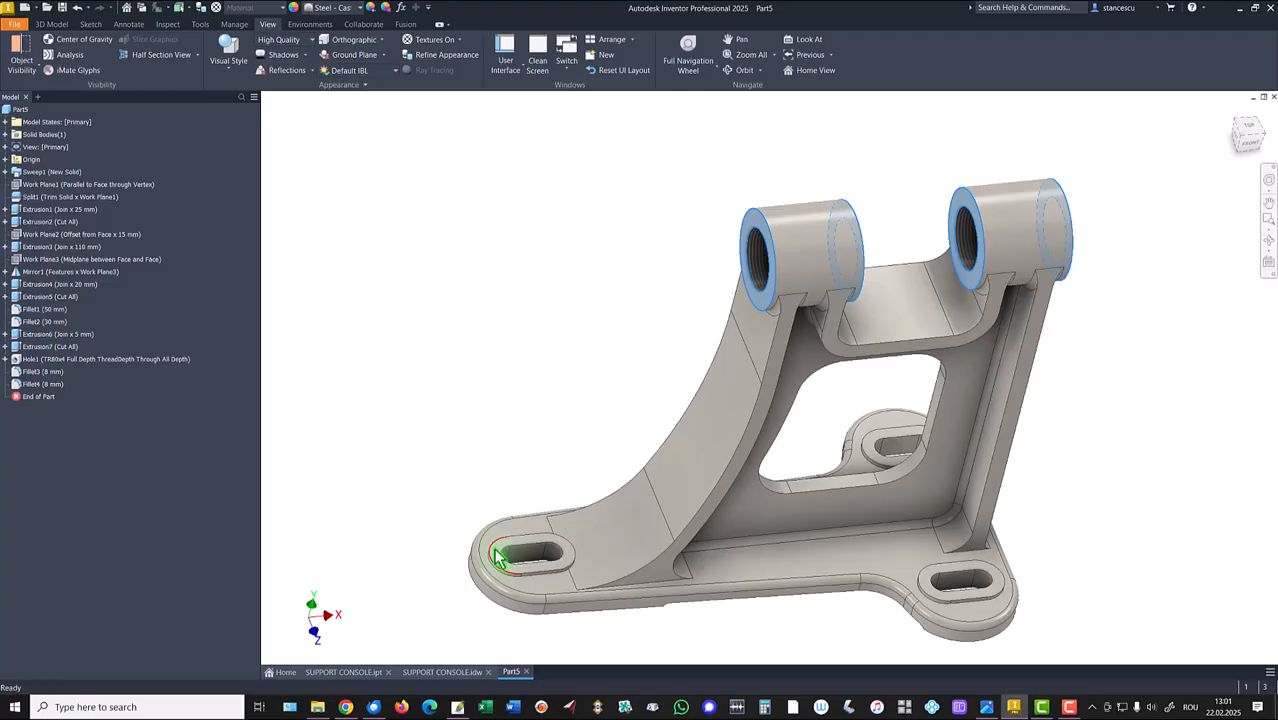
{"action": "left_click", "coordinate": [525, 551], "text": "ctrl"}
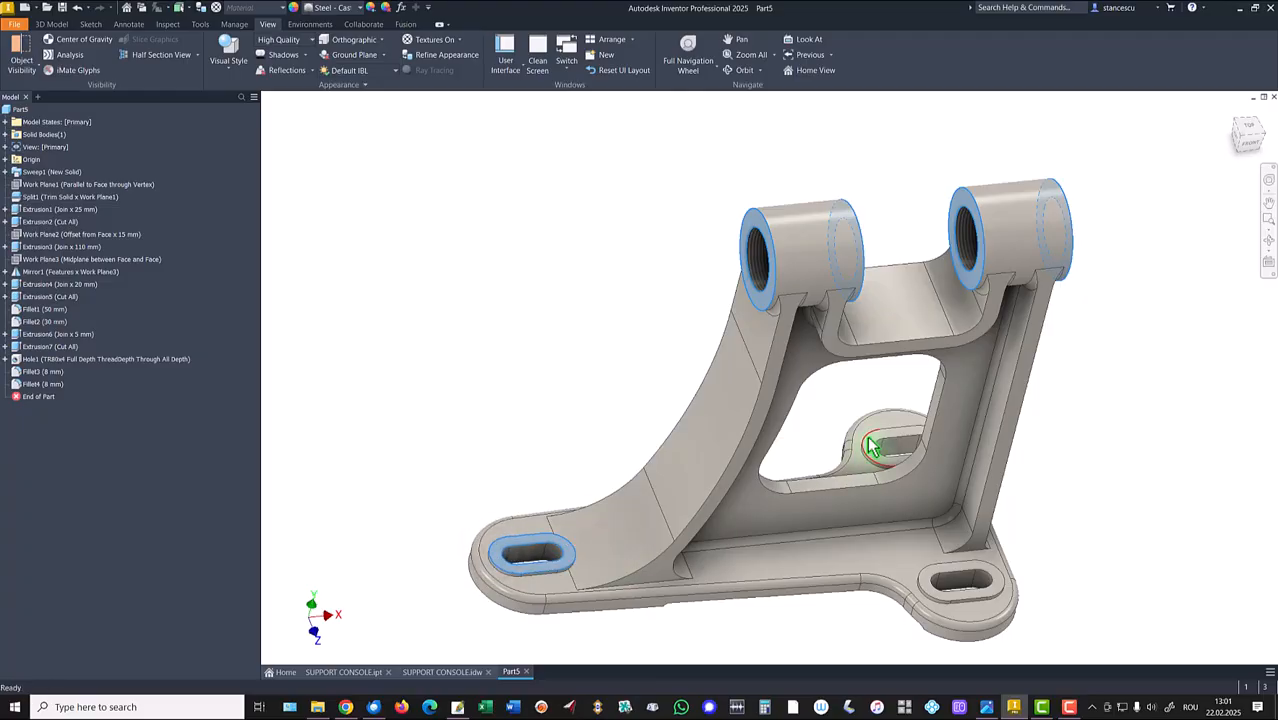
{"action": "left_click", "coordinate": [871, 446], "text": "ctrl"}
{"action": "left_click", "coordinate": [925, 578], "text": "ctrl"}
{"action": "scroll", "coordinate": [1140, 405], "scroll_direction": "down", "scroll_amount": 3}
{"action": "middle_click_drag", "start_coordinate": [1142, 414], "coordinate": [1169, 408], "text": "shift"}
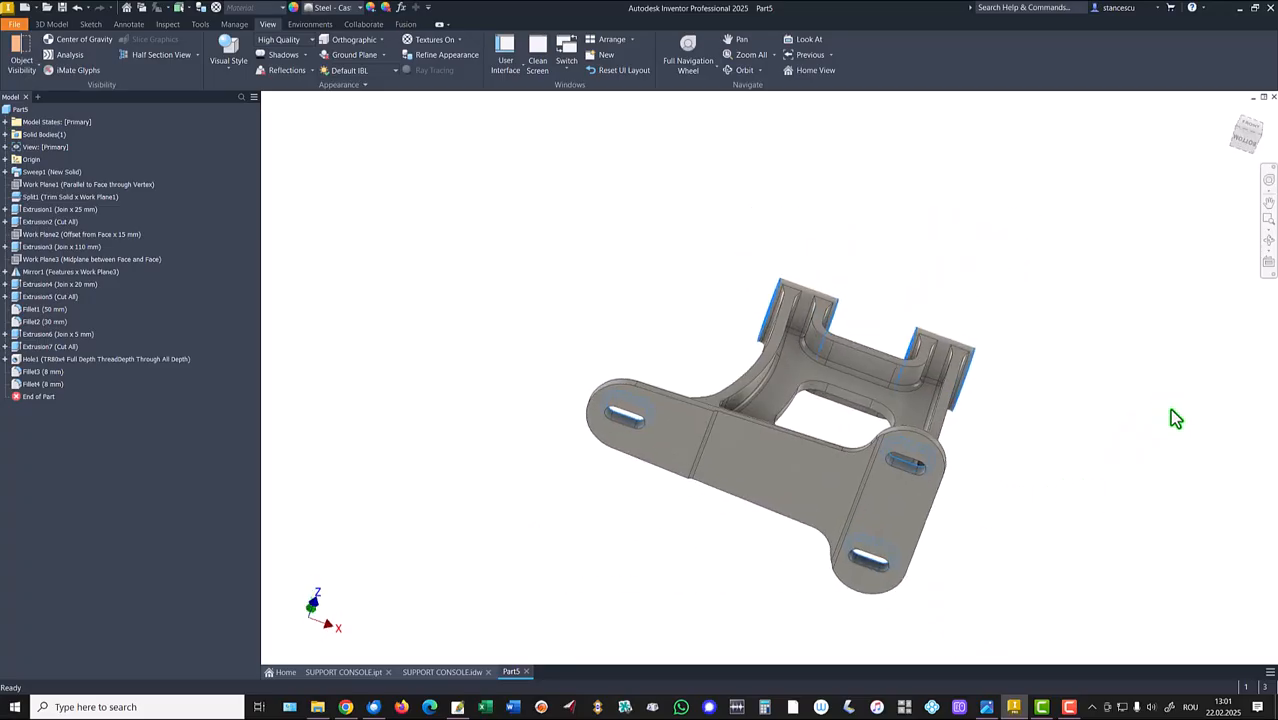
{"action": "left_click", "coordinate": [672, 440], "text": "ctrl"}
{"action": "left_click", "coordinate": [901, 508], "text": "ctrl"}
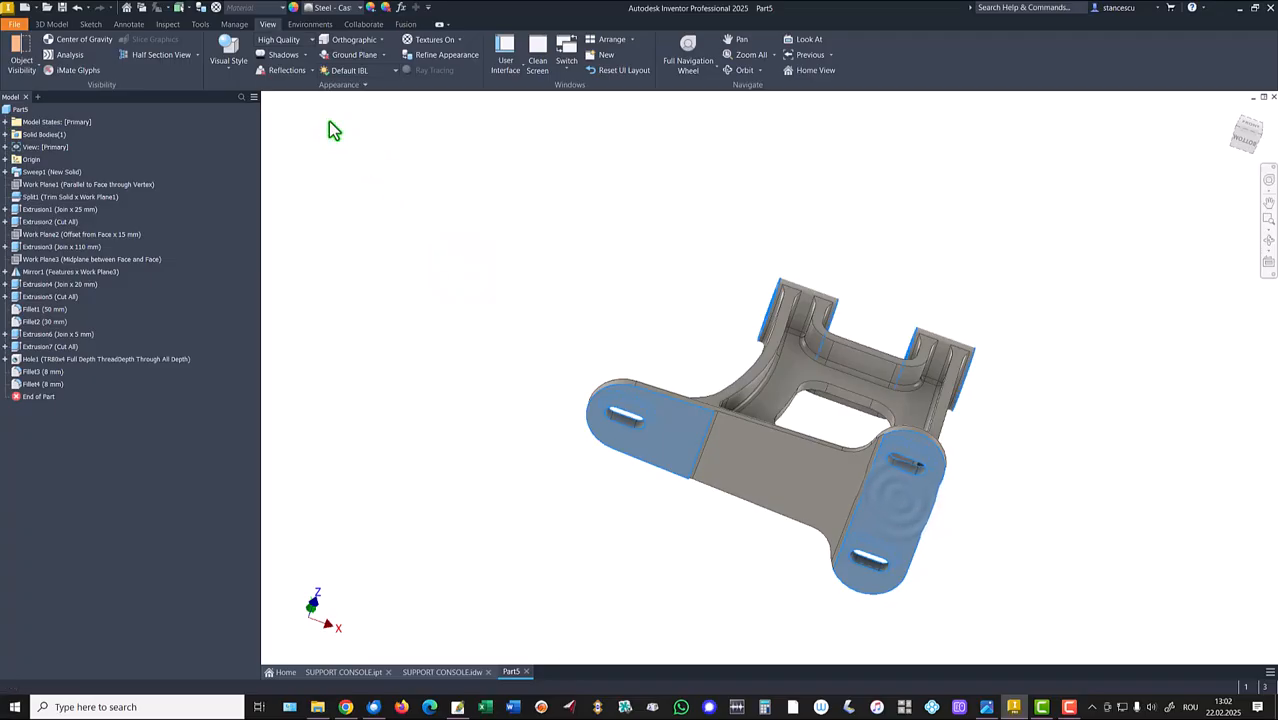
{"action": "left_click", "coordinate": [344, 14]}
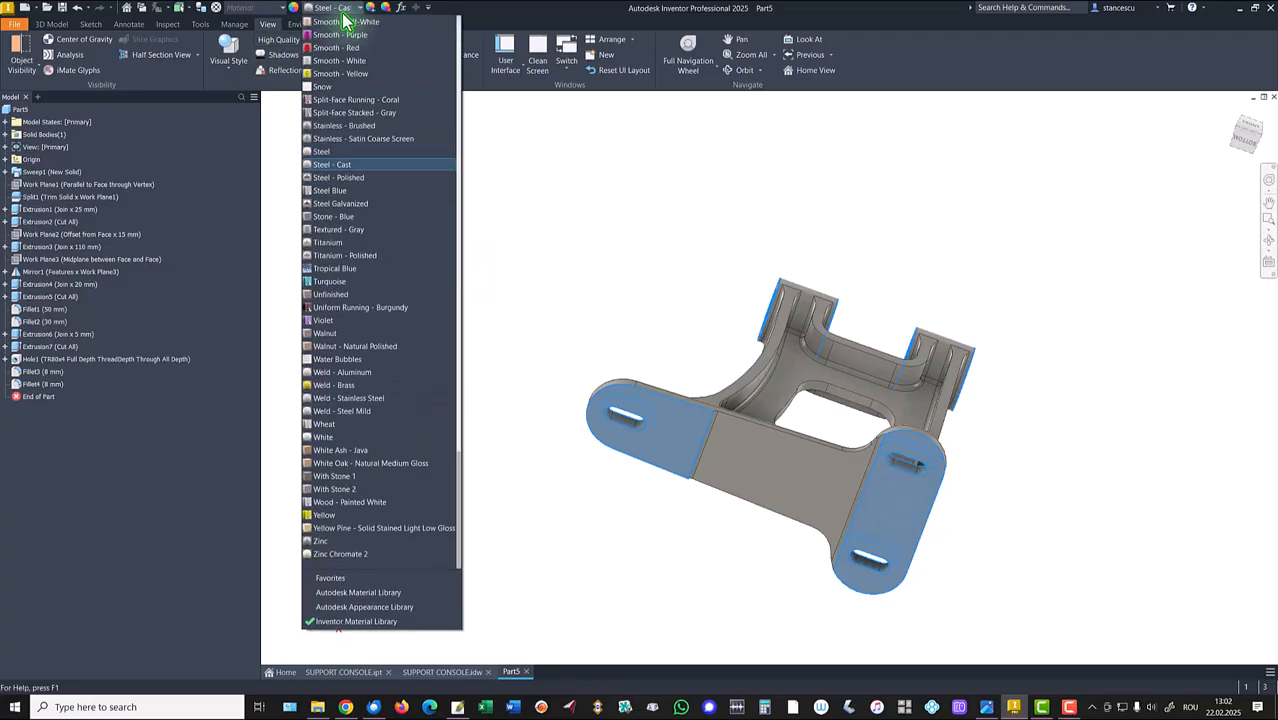
{"action": "left_click", "coordinate": [338, 178]}
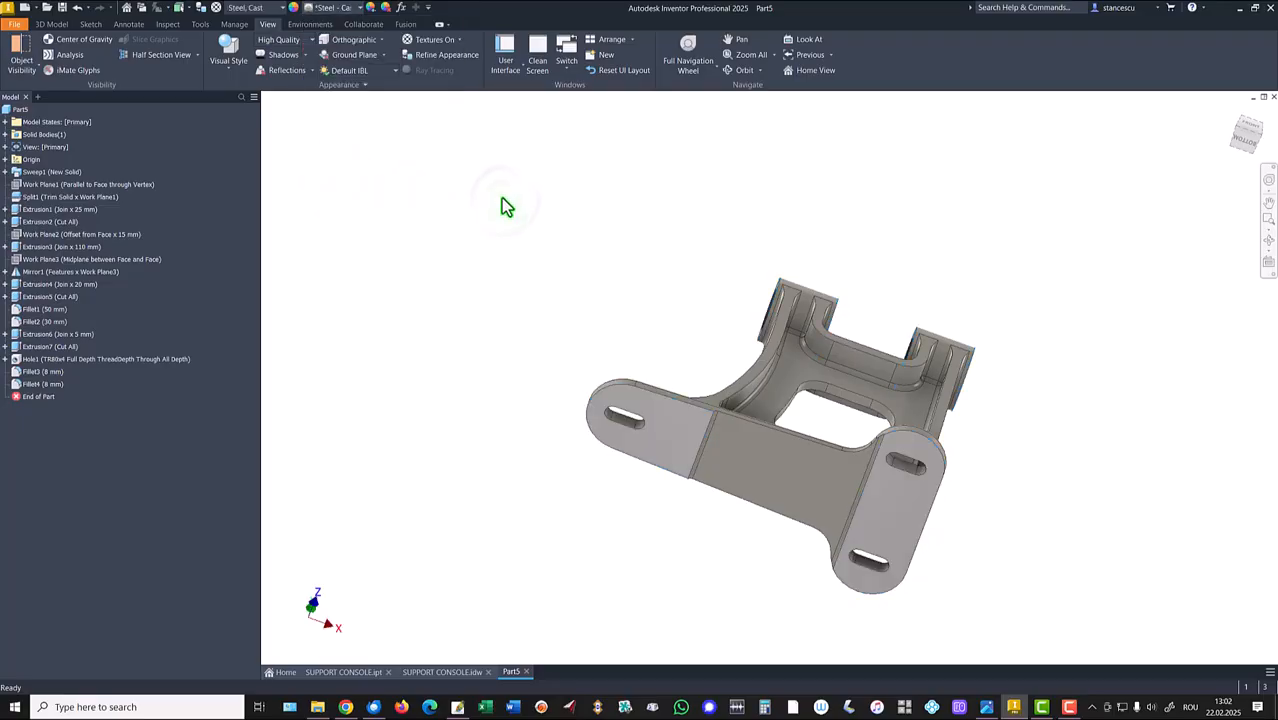
Display the part in its home view with the Shaded visual style and the Default Lights lighting style.
{"action": "key", "text": "F6"}
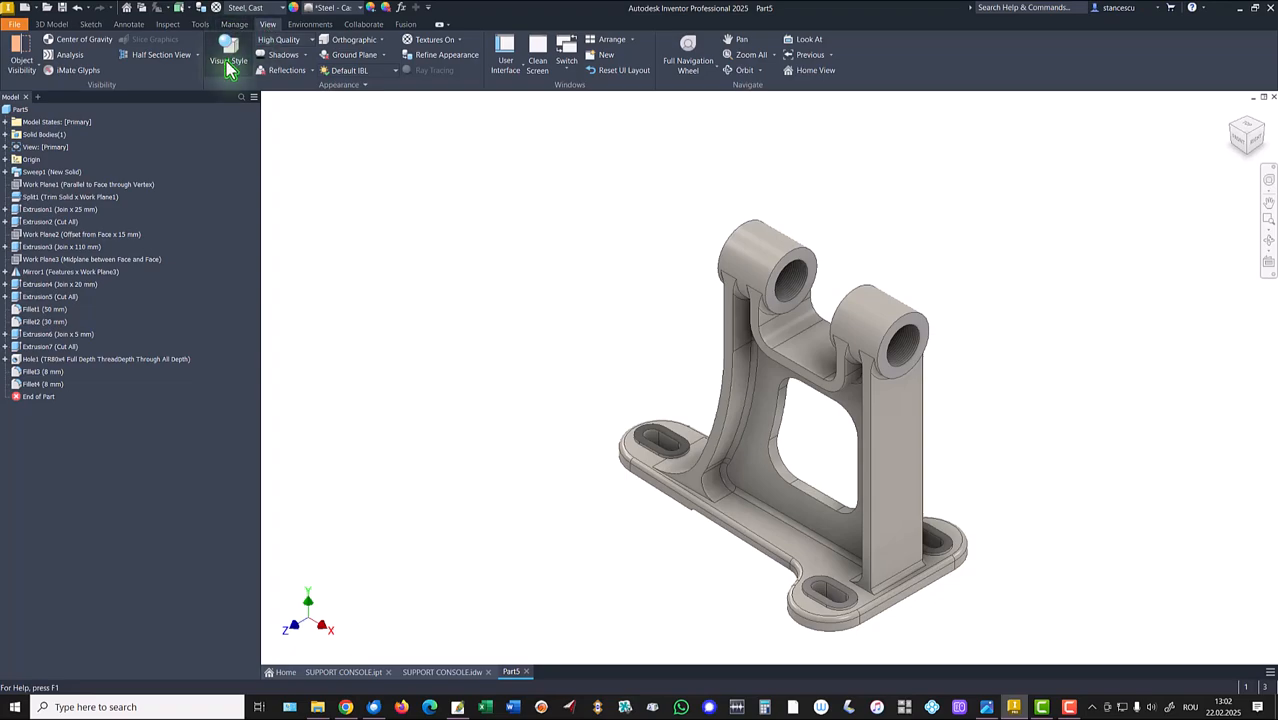
{"action": "left_click", "coordinate": [228, 64]}
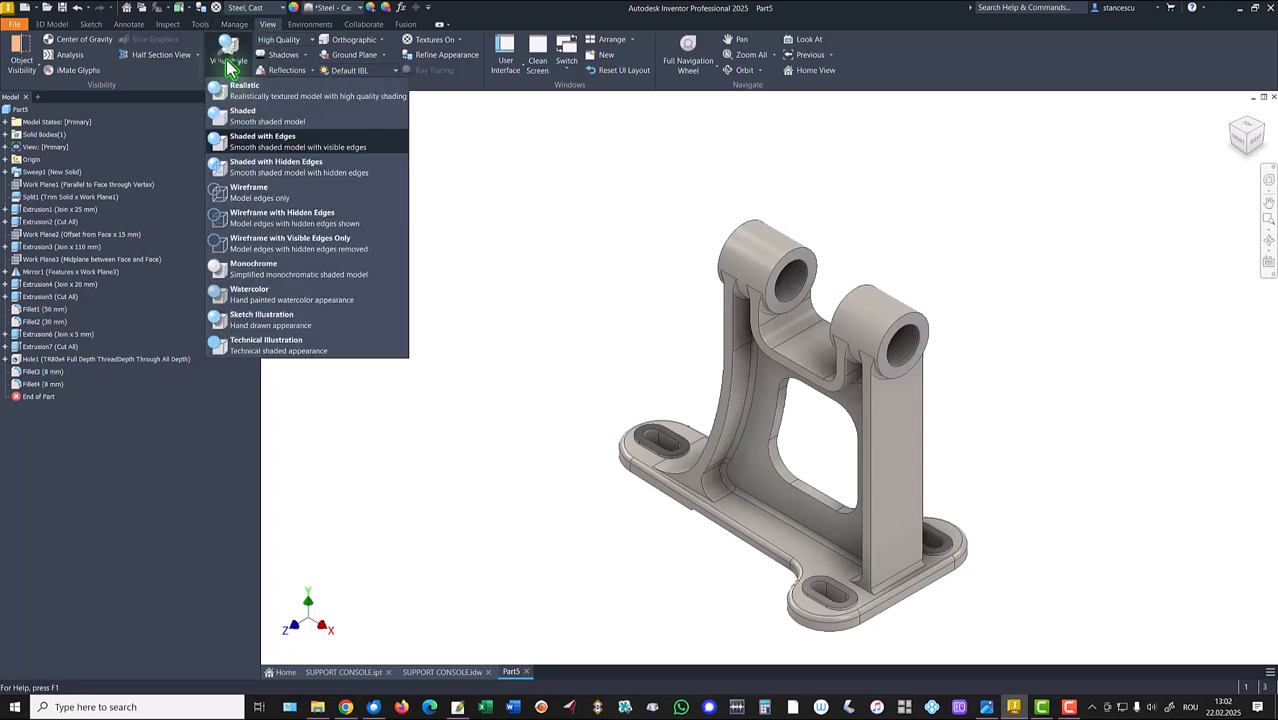
{"action": "left_click", "coordinate": [252, 116]}
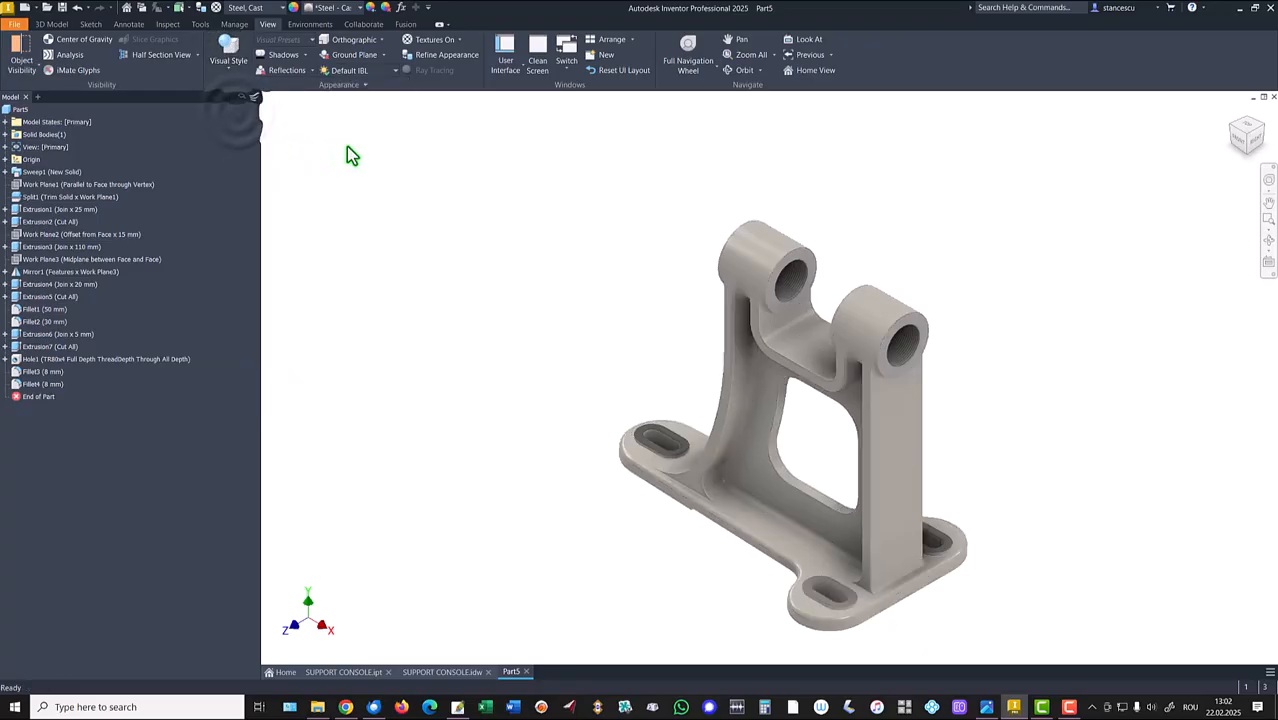
{"action": "left_click", "coordinate": [395, 71]}
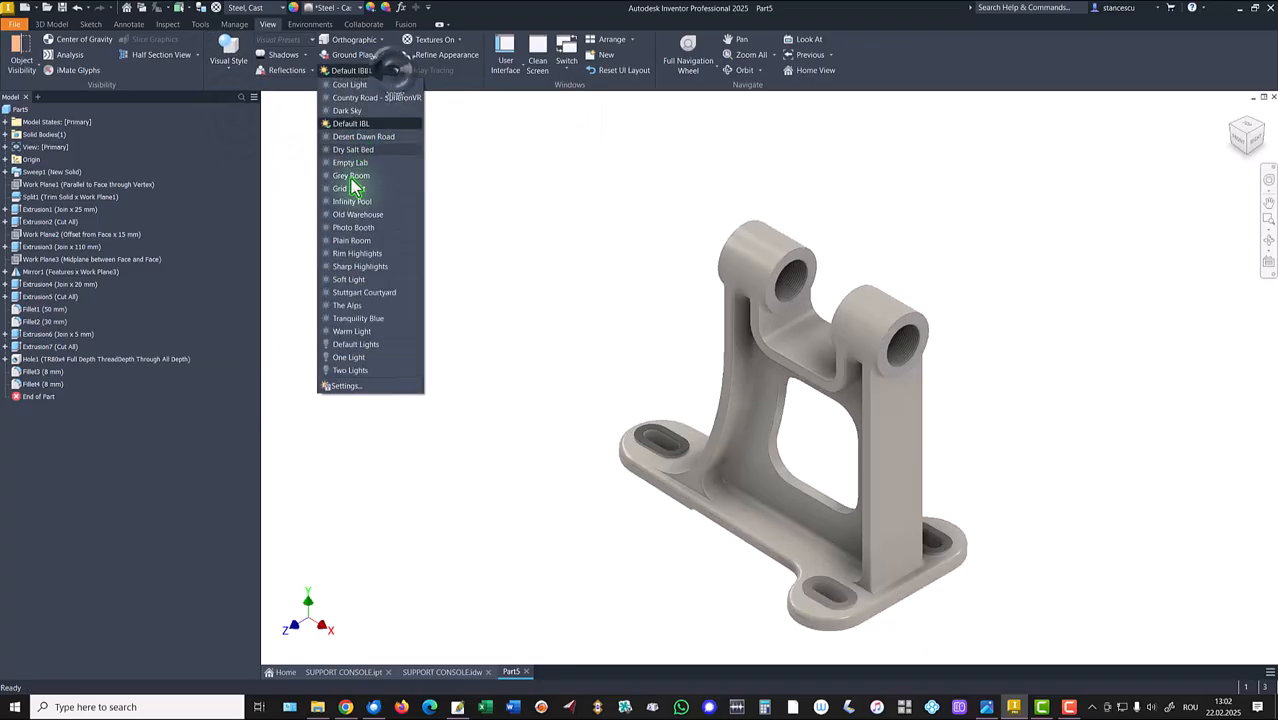
{"action": "left_click", "coordinate": [356, 344]}
{"action": "key", "text": "F6"}
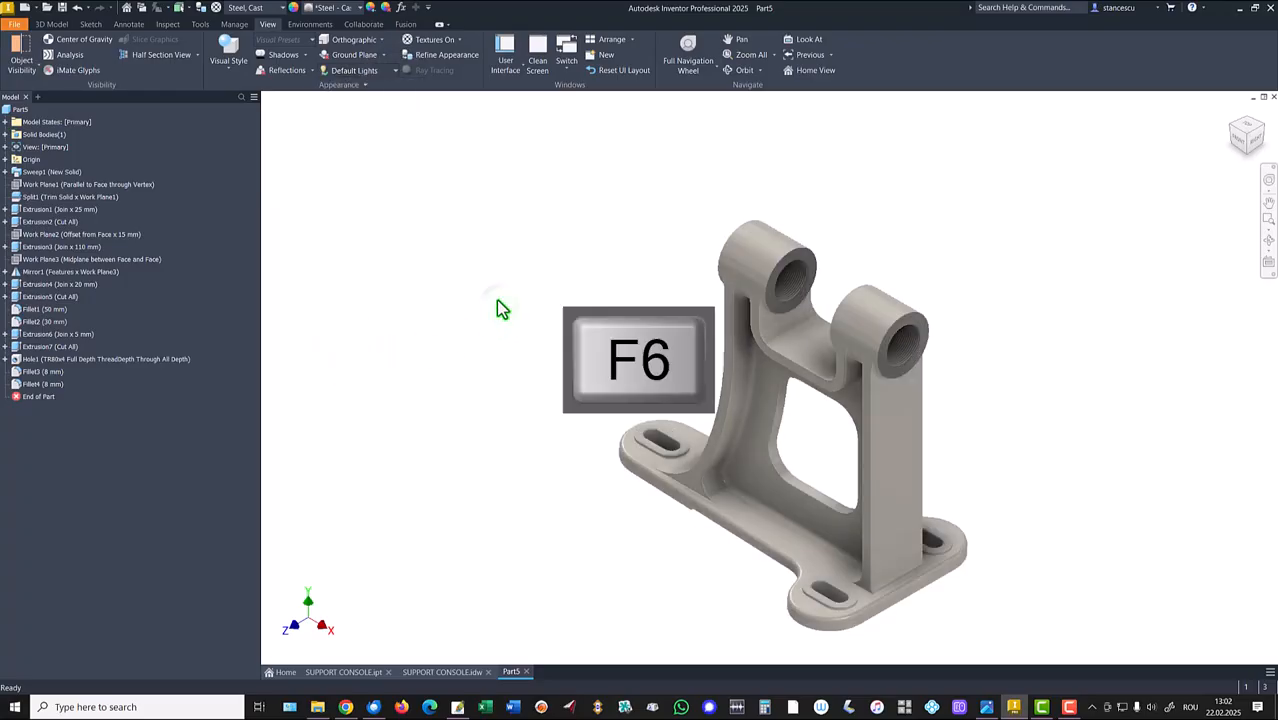
Compare the finished Part5 with the reference model SUPPORT CONSOLE.ipt and return to Part5.
{"action": "left_click", "coordinate": [347, 674]}
{"action": "left_click", "coordinate": [505, 674]}
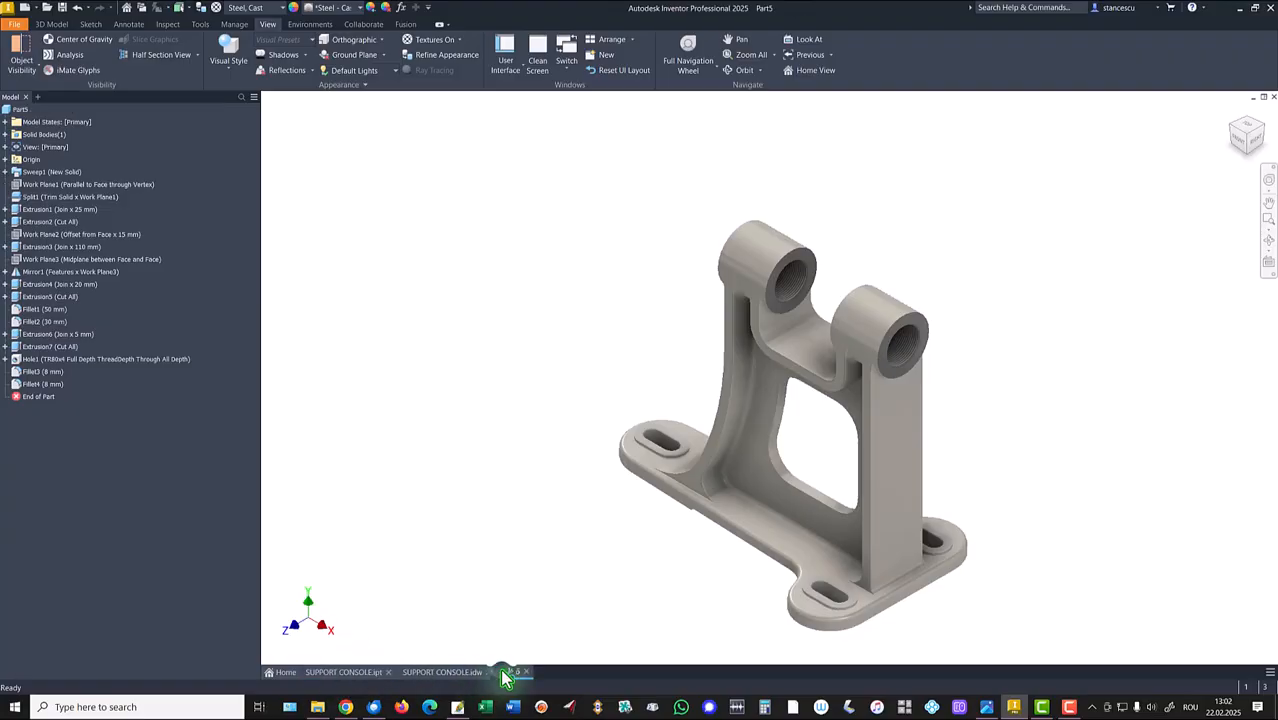
{"action": "left_click", "coordinate": [350, 672]}
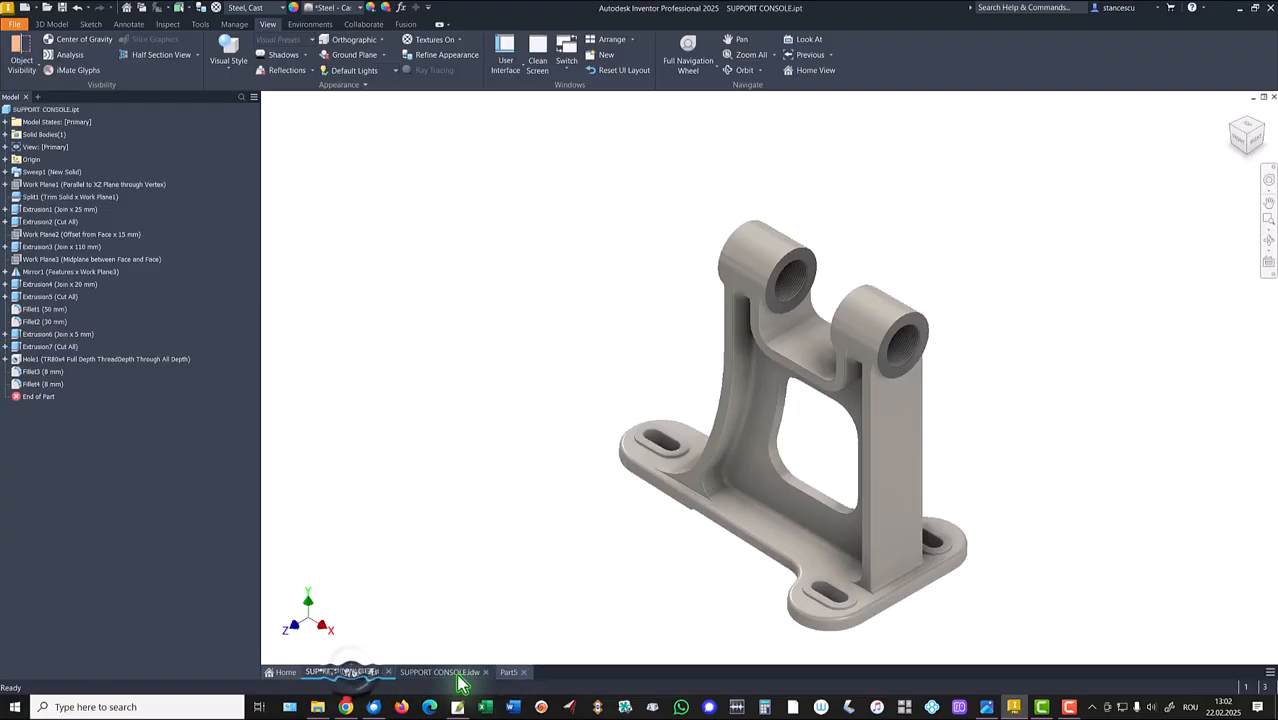
{"action": "left_click", "coordinate": [505, 674]}
{"action": "left_click", "coordinate": [527, 548]}
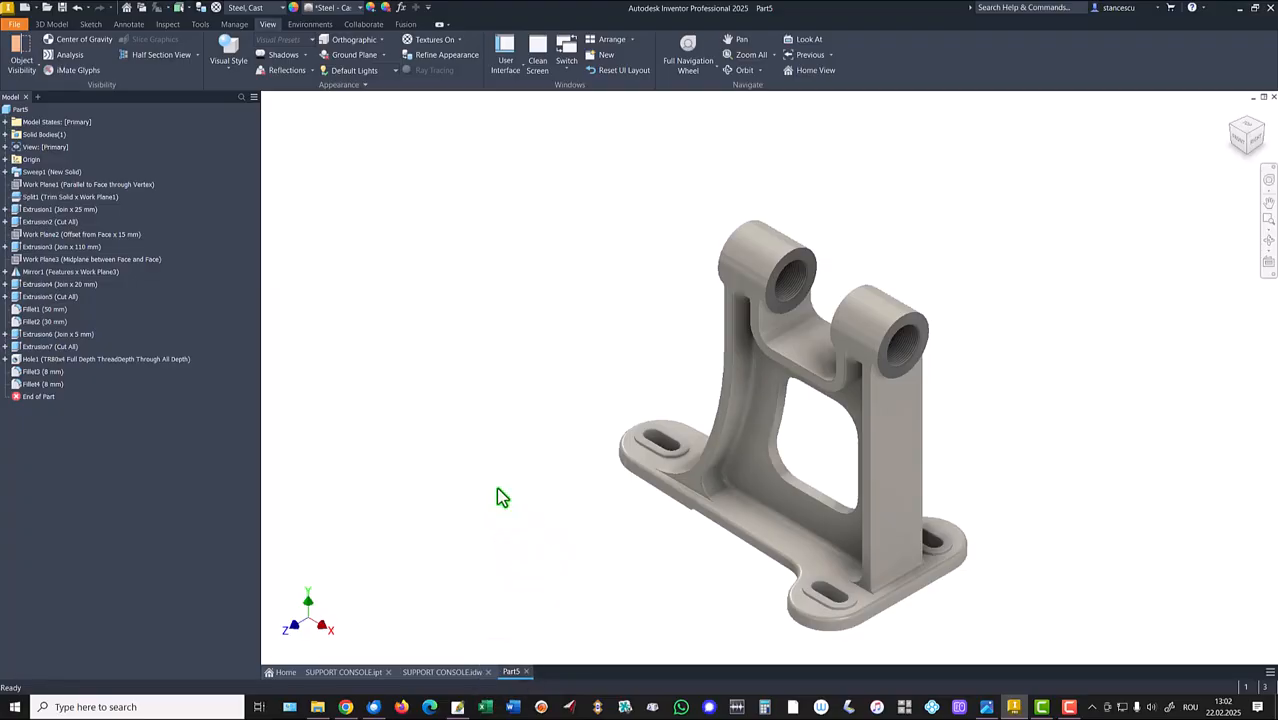
{"action": "left_click", "coordinate": [518, 398]}
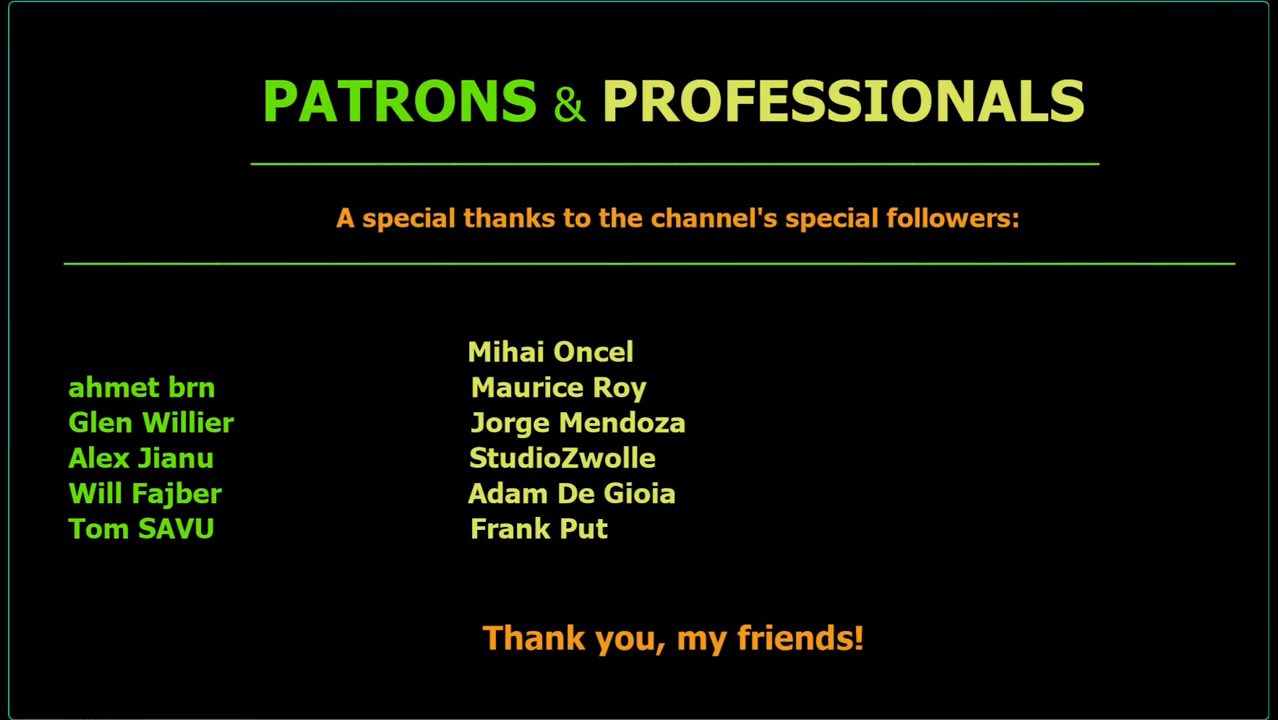